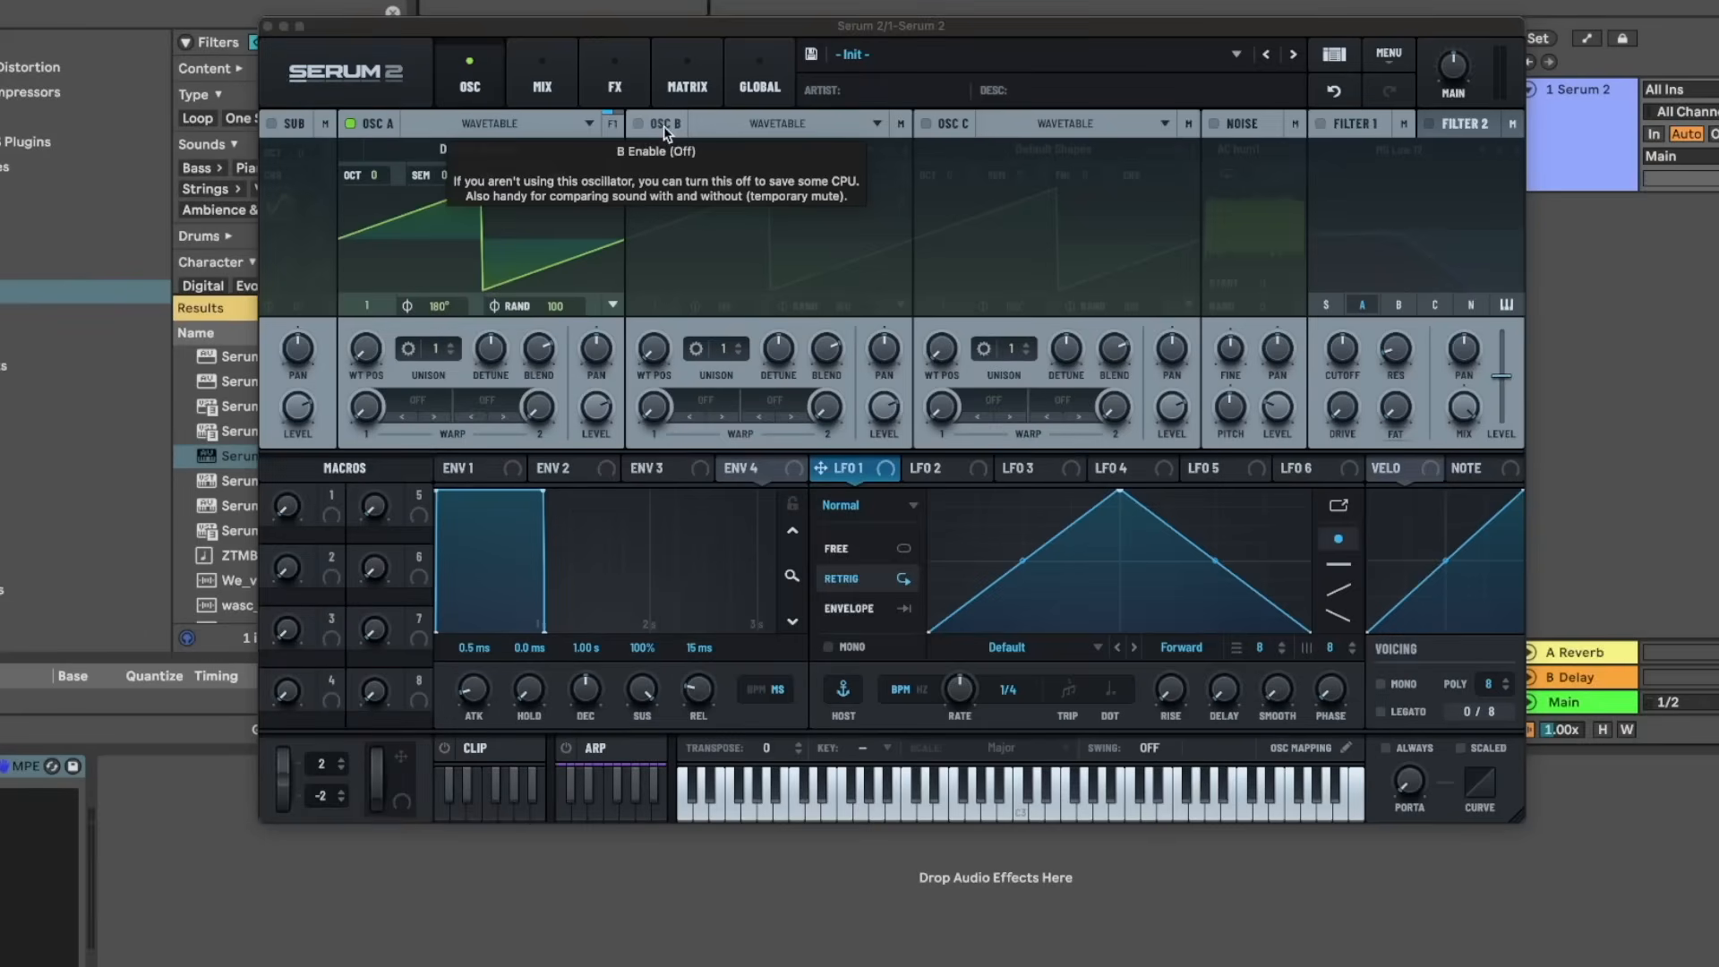
- Enable oscillators B and C, and disable both again
click(663, 126)
click(954, 123)
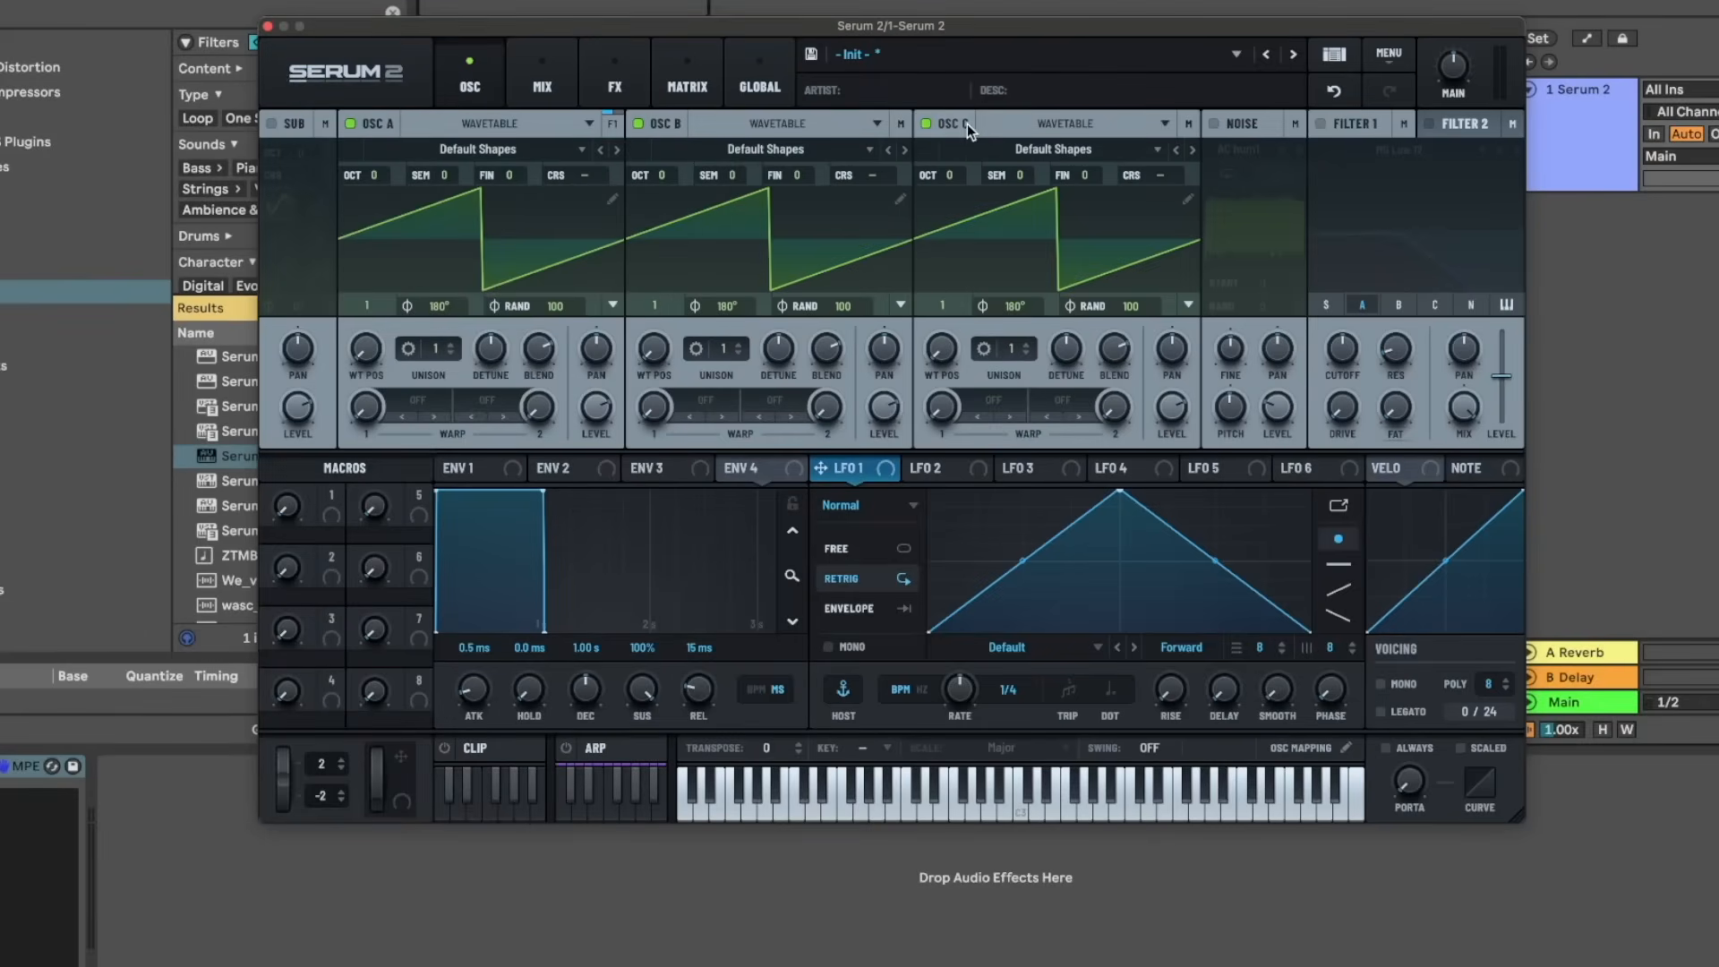
click(664, 124)
click(929, 124)
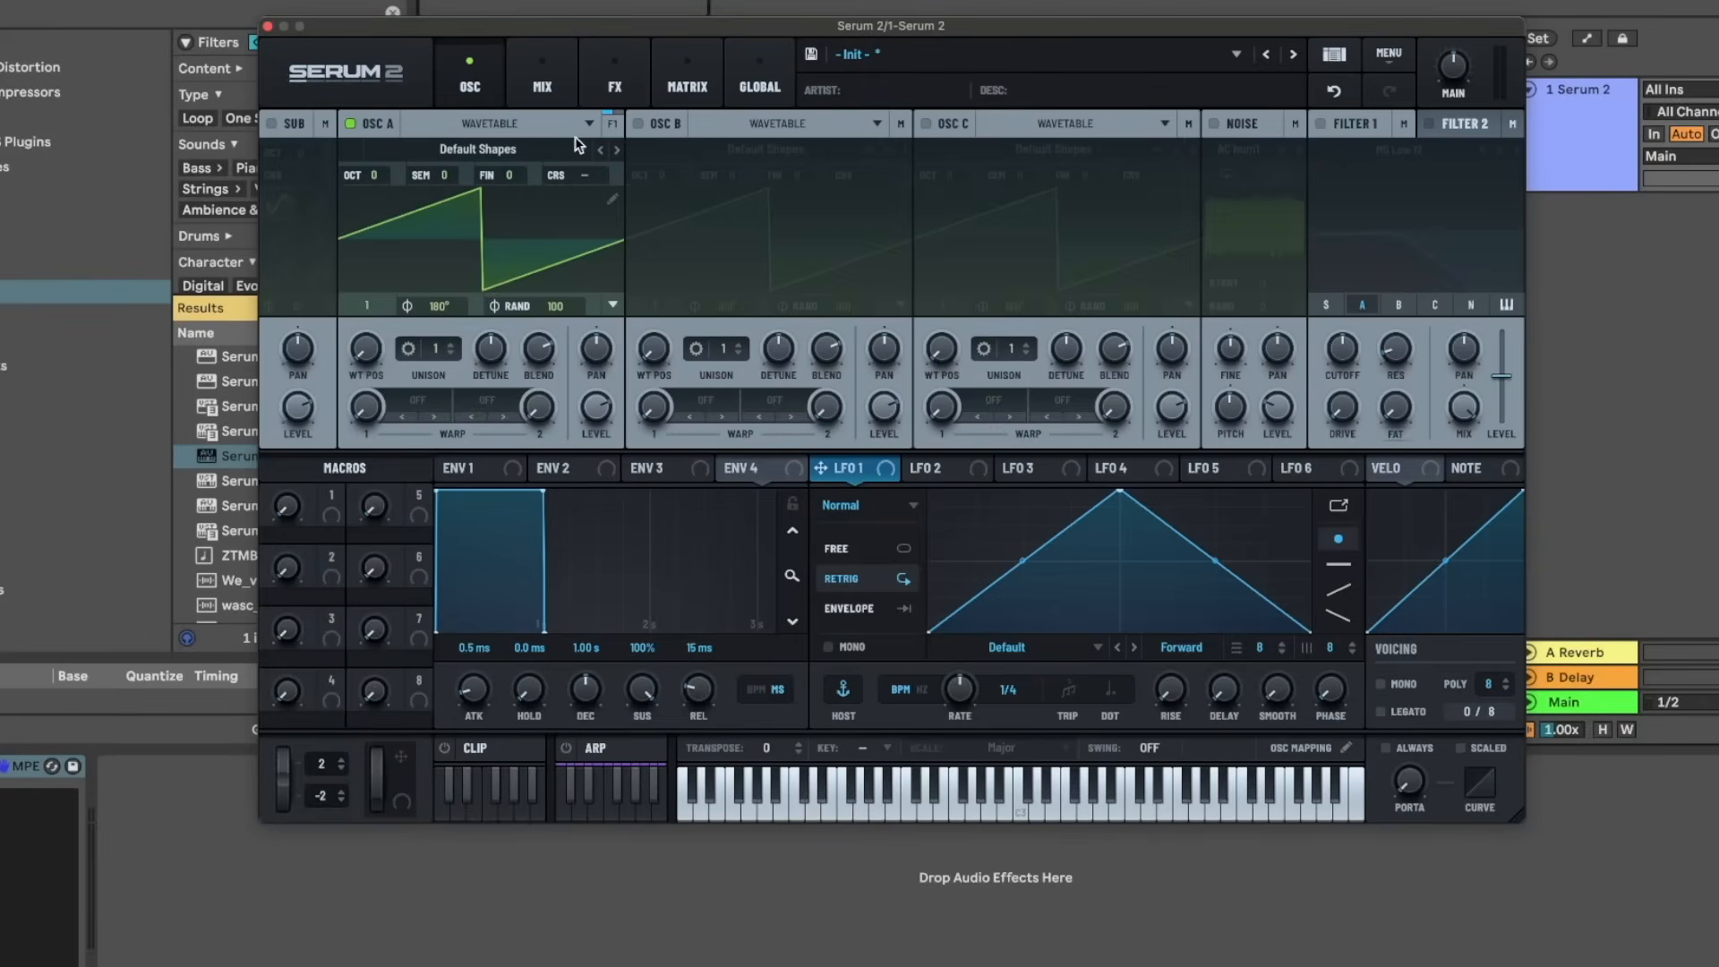
- Switch oscillator A to the Multisample type and browse the factory multisamples in the Bass category
click(527, 122)
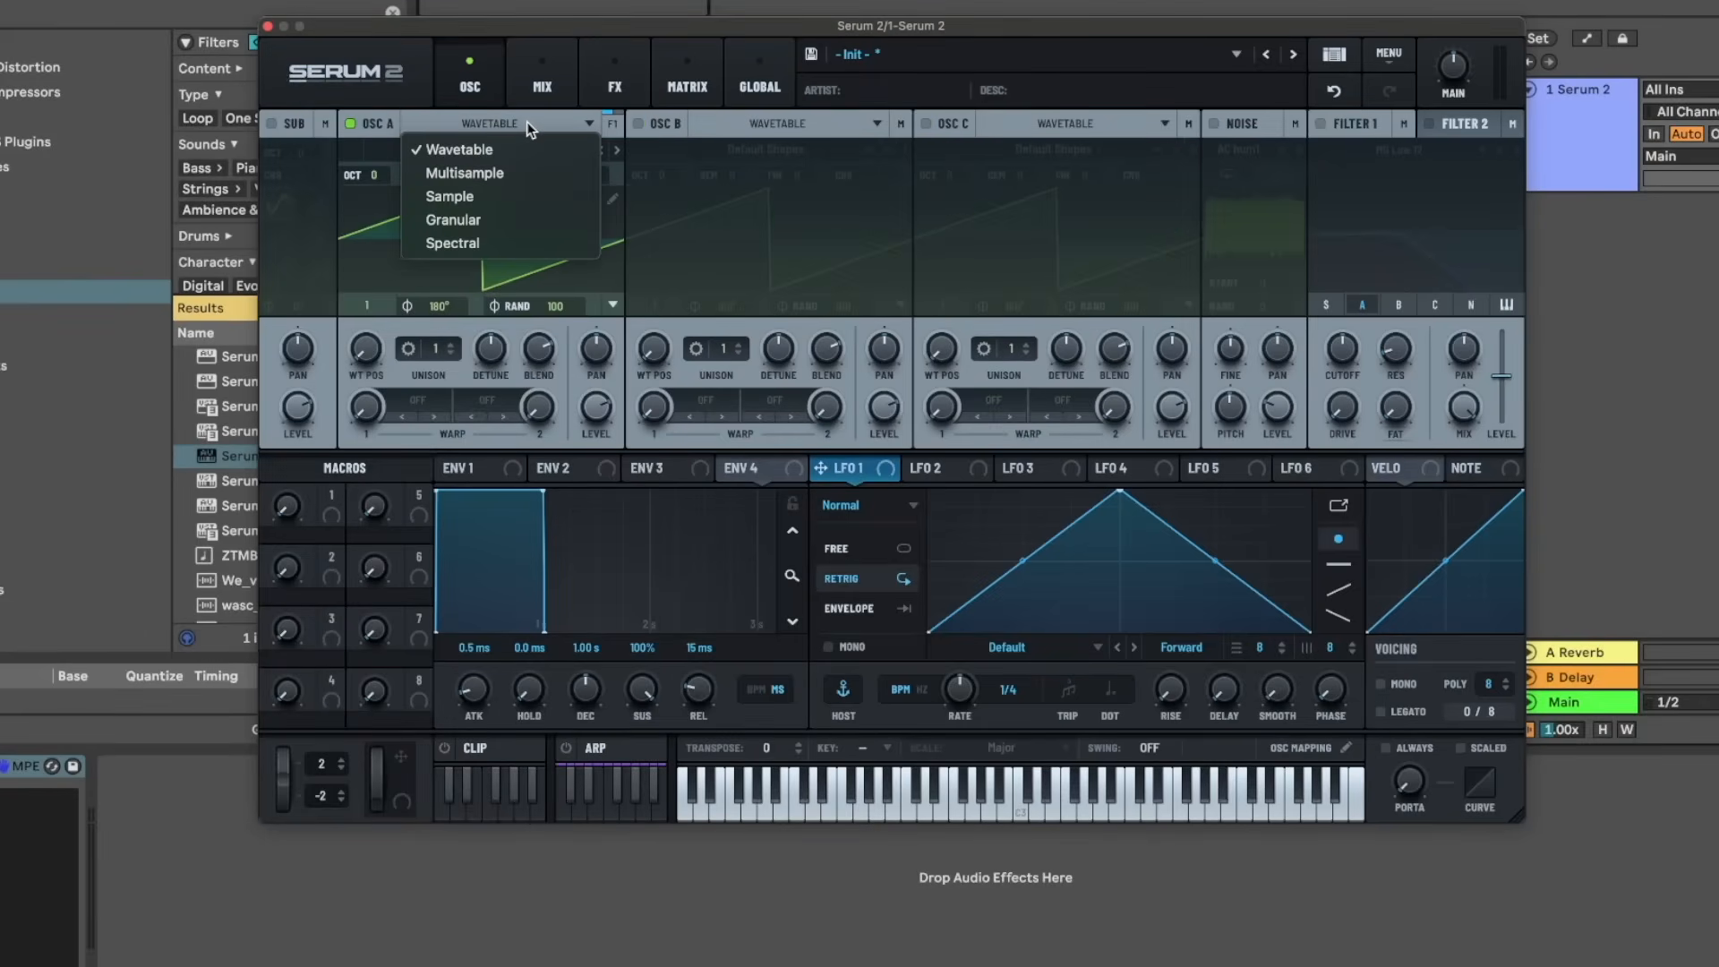
click(484, 173)
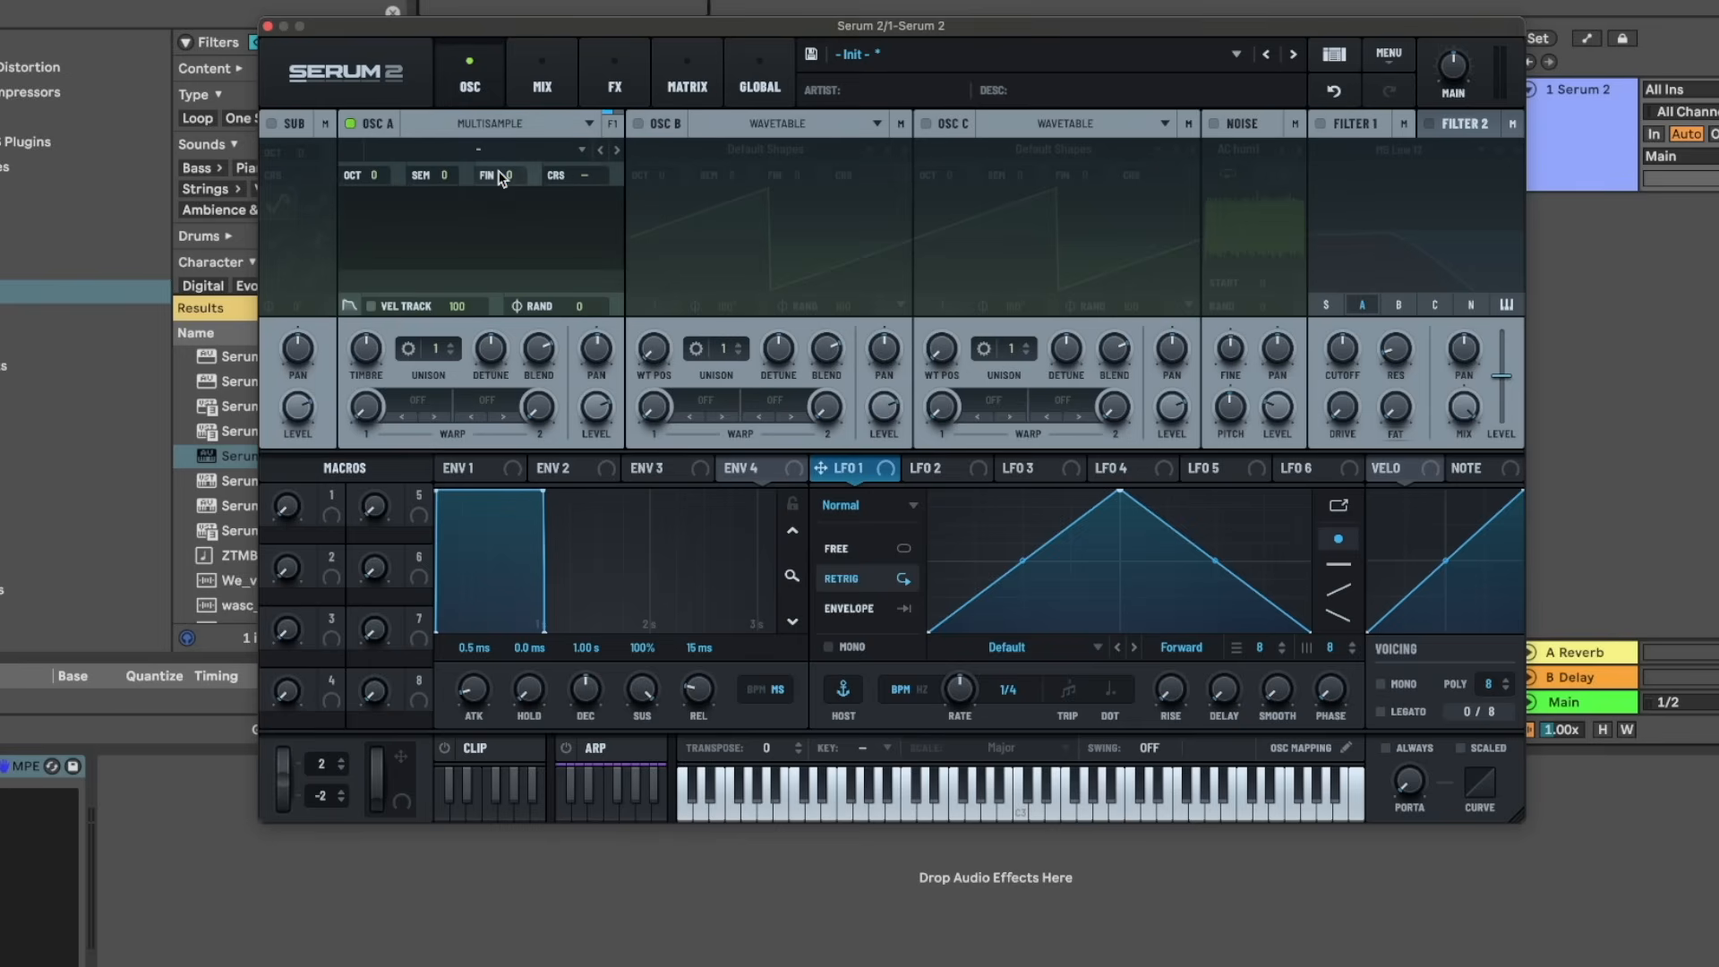
click(492, 128)
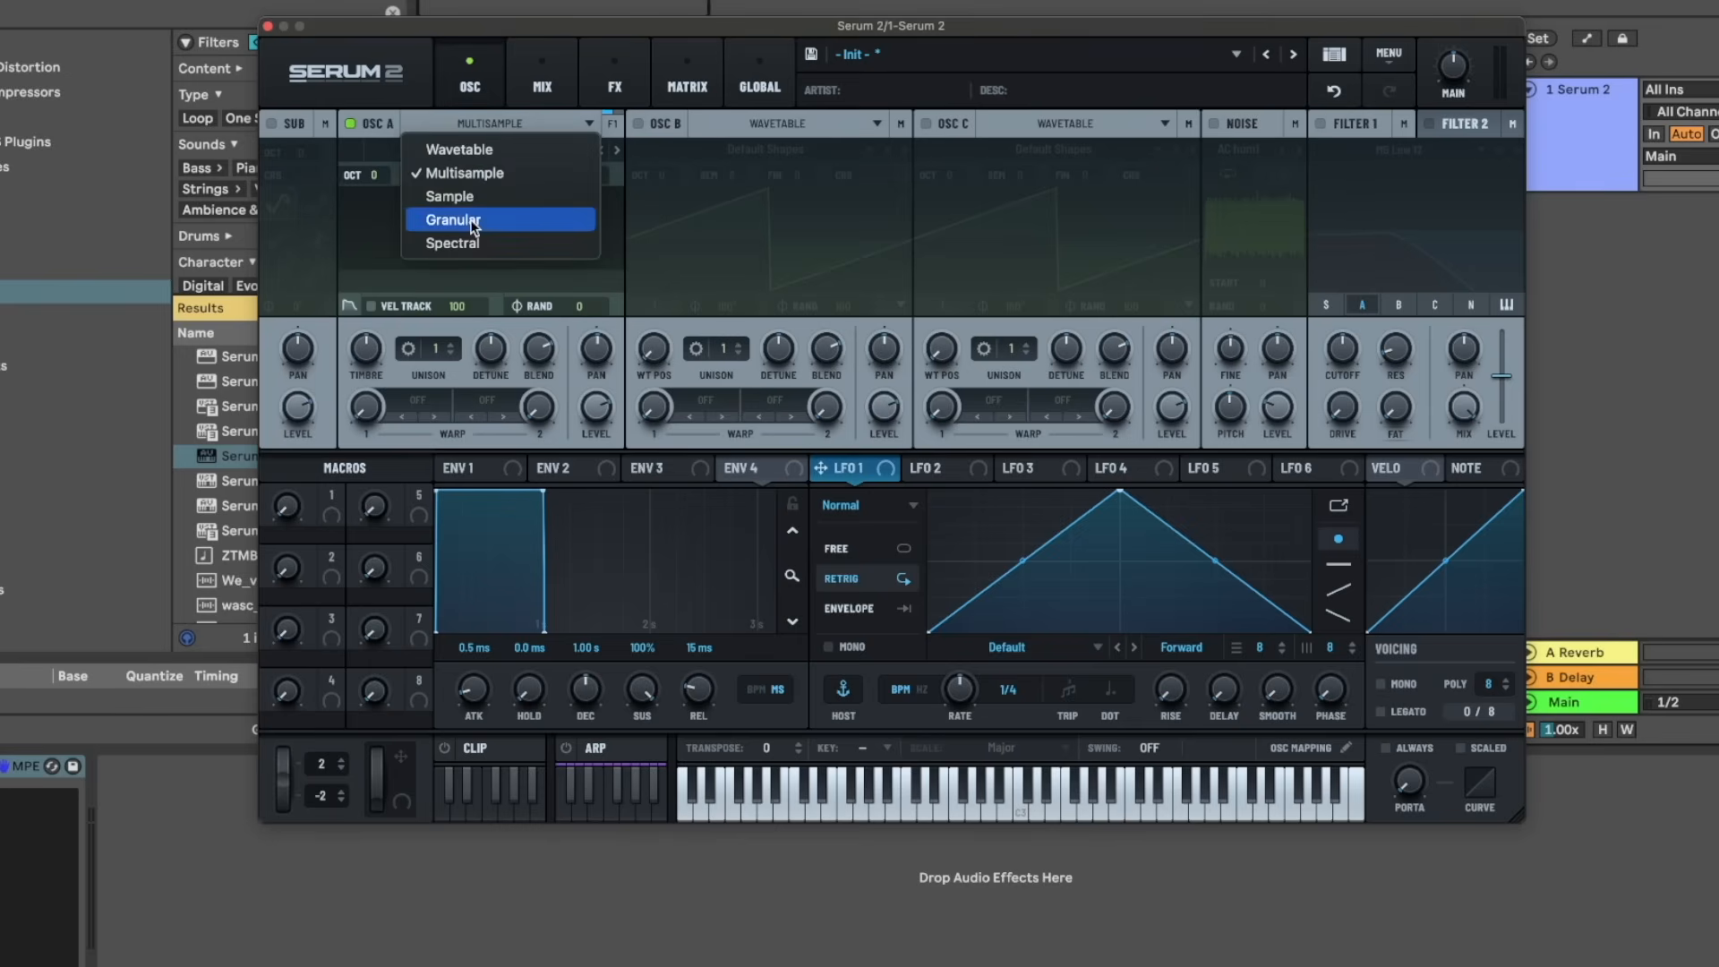
click(486, 174)
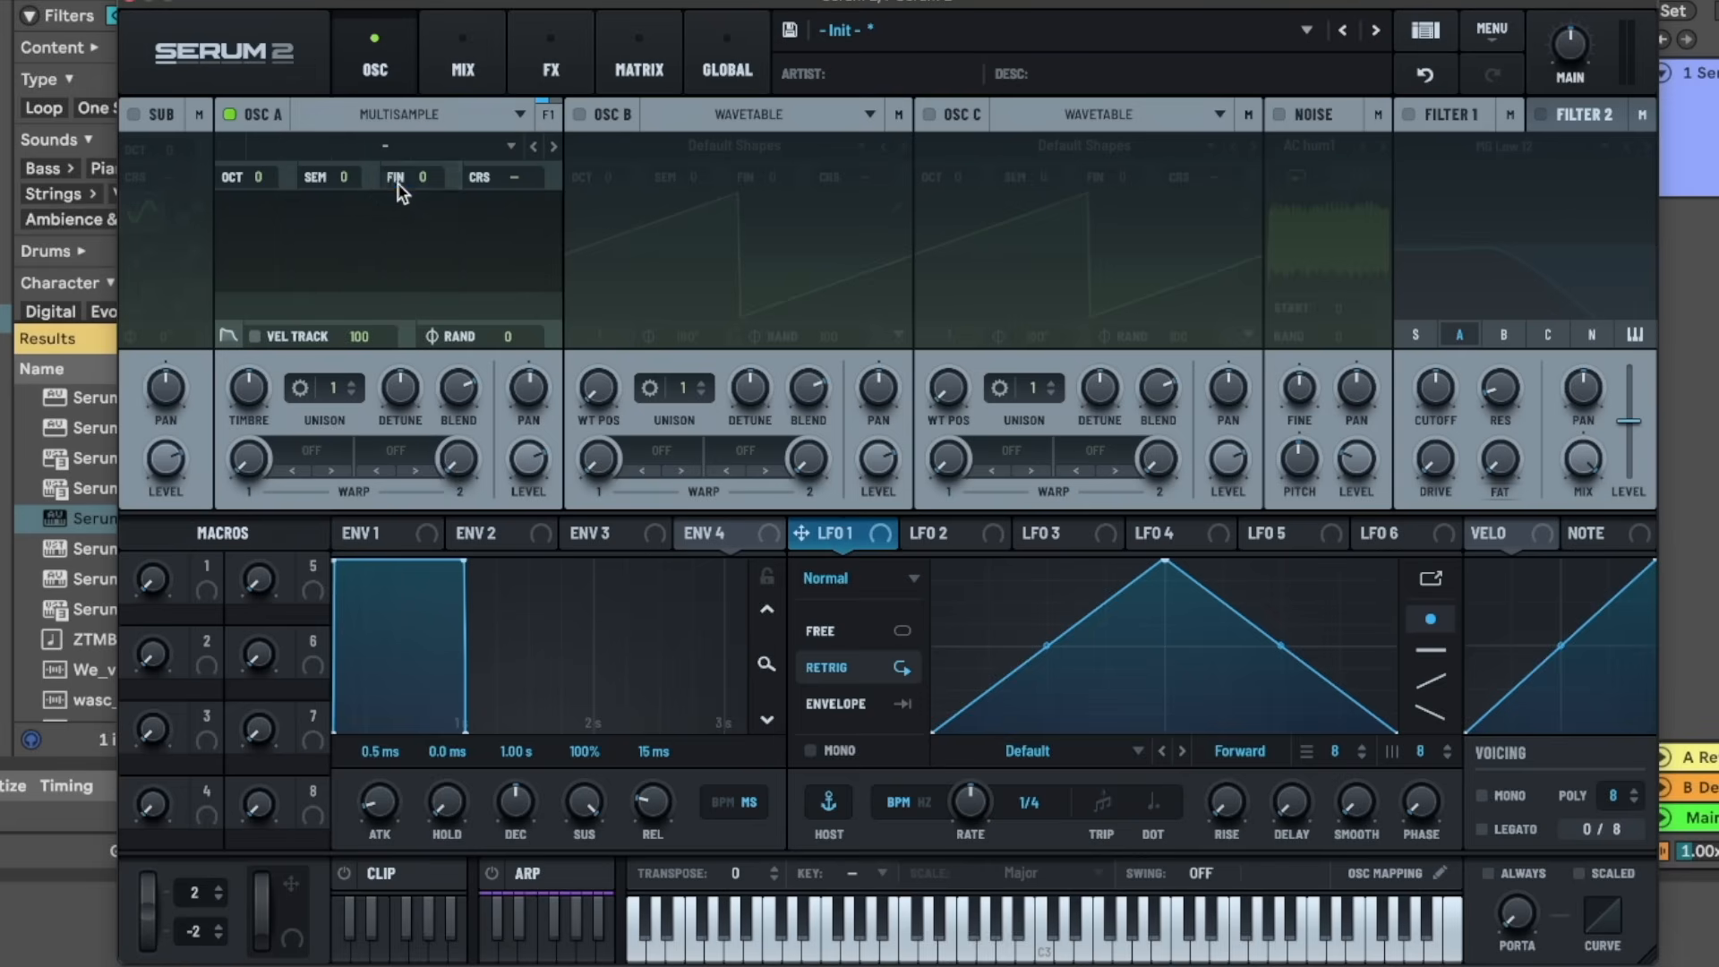
click(474, 158)
mouse_move(384, 174)
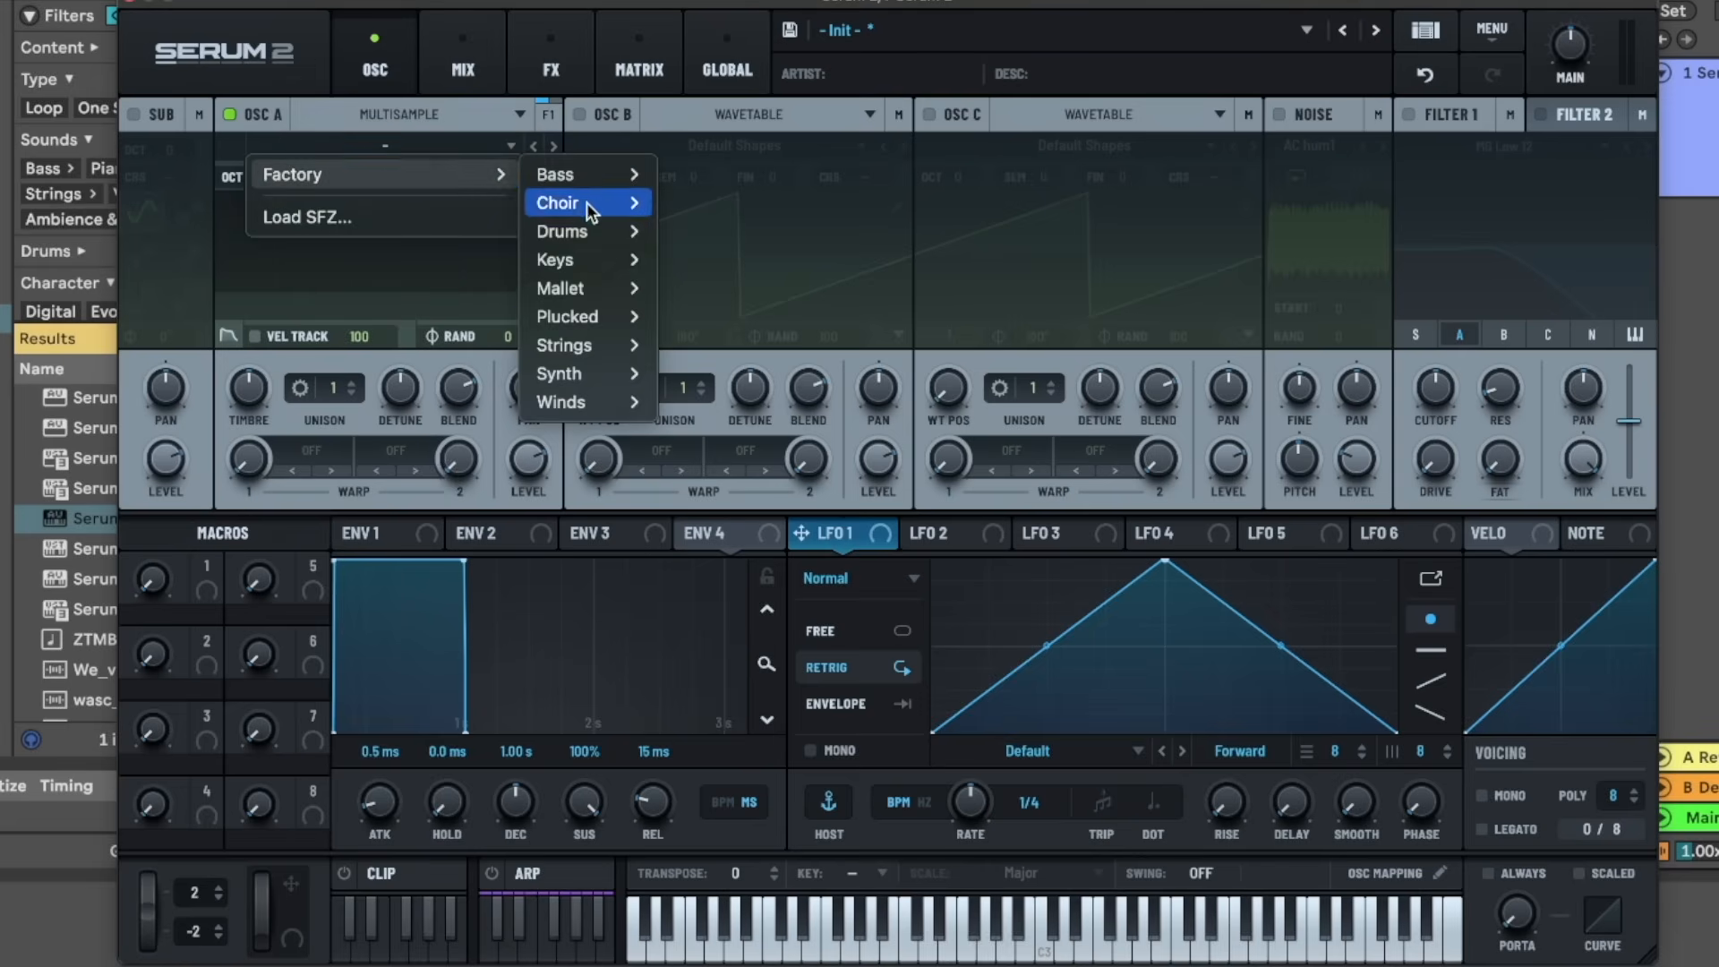
mouse_move(574, 185)
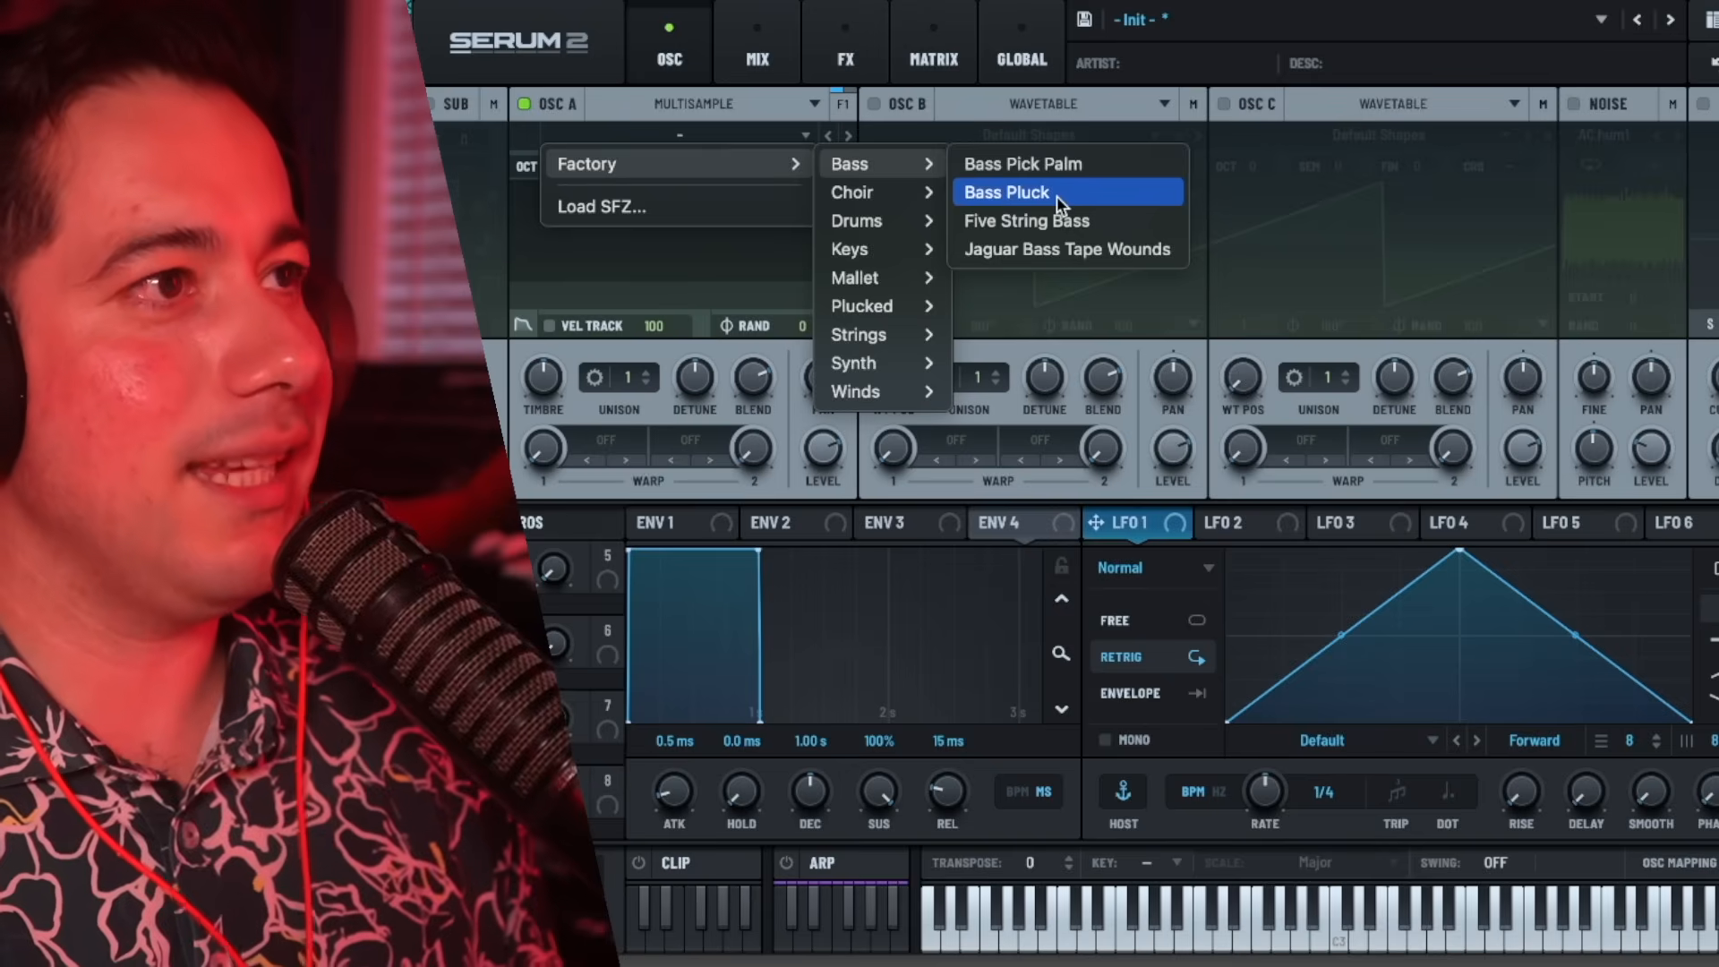
click(764, 207)
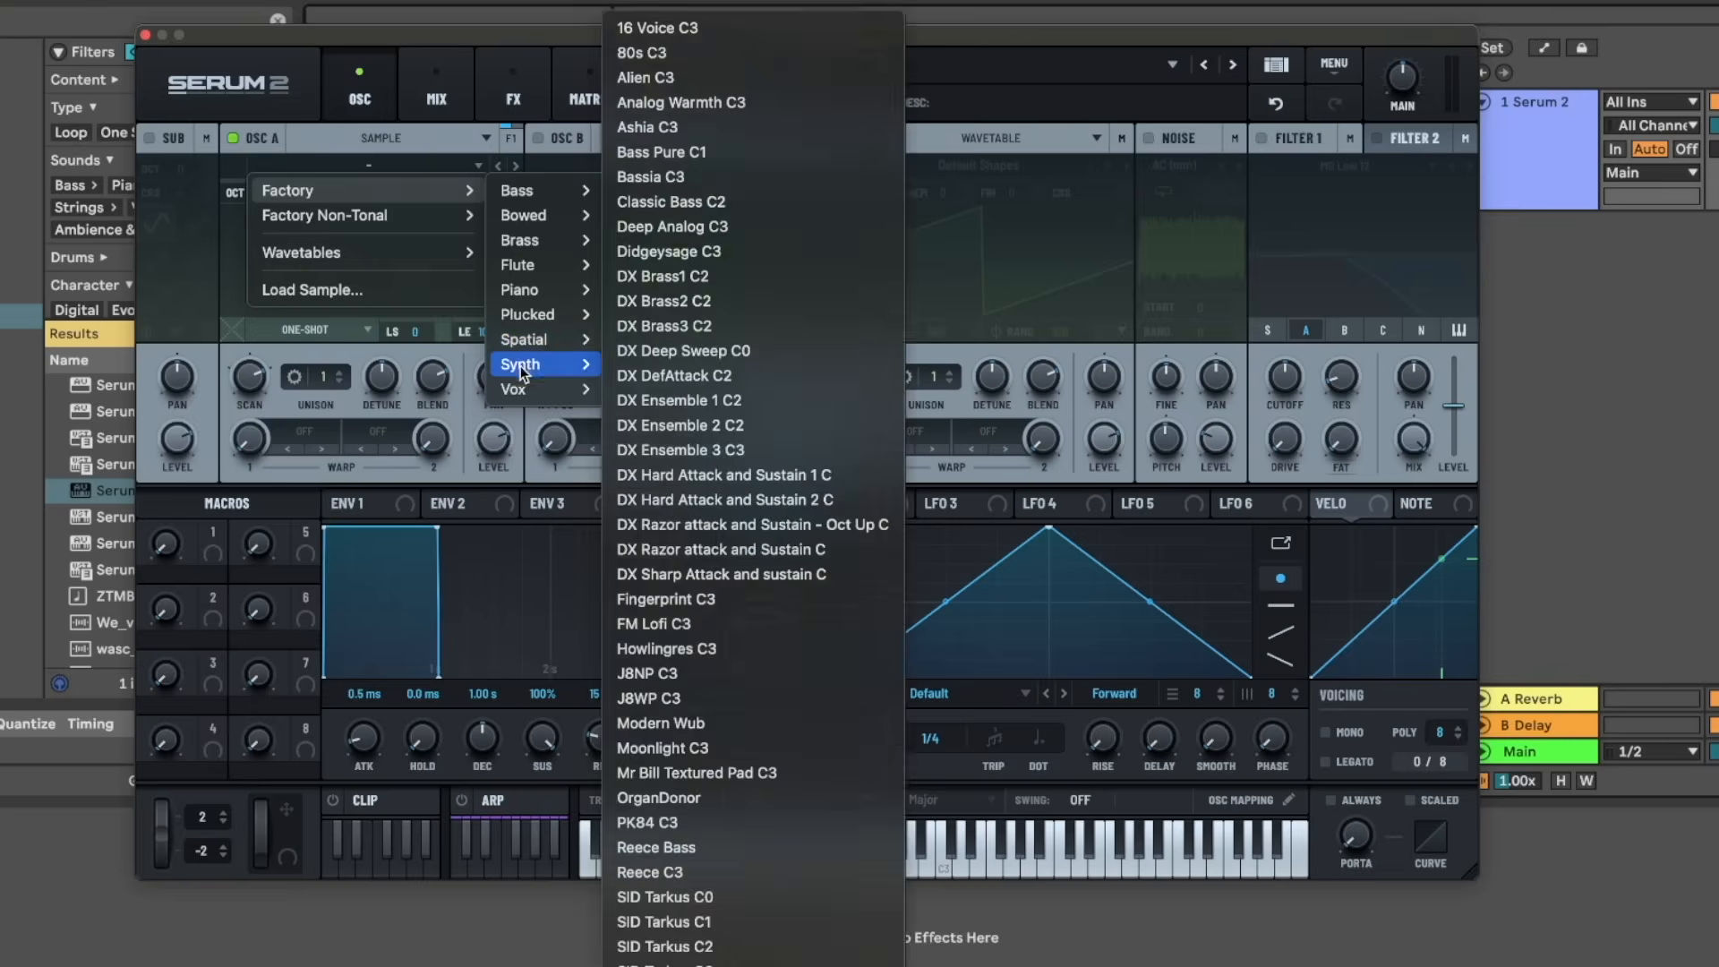
- Load the factory Vox sample Aah Closeup into oscillator A and step forward through the following samples
mouse_move(519, 387)
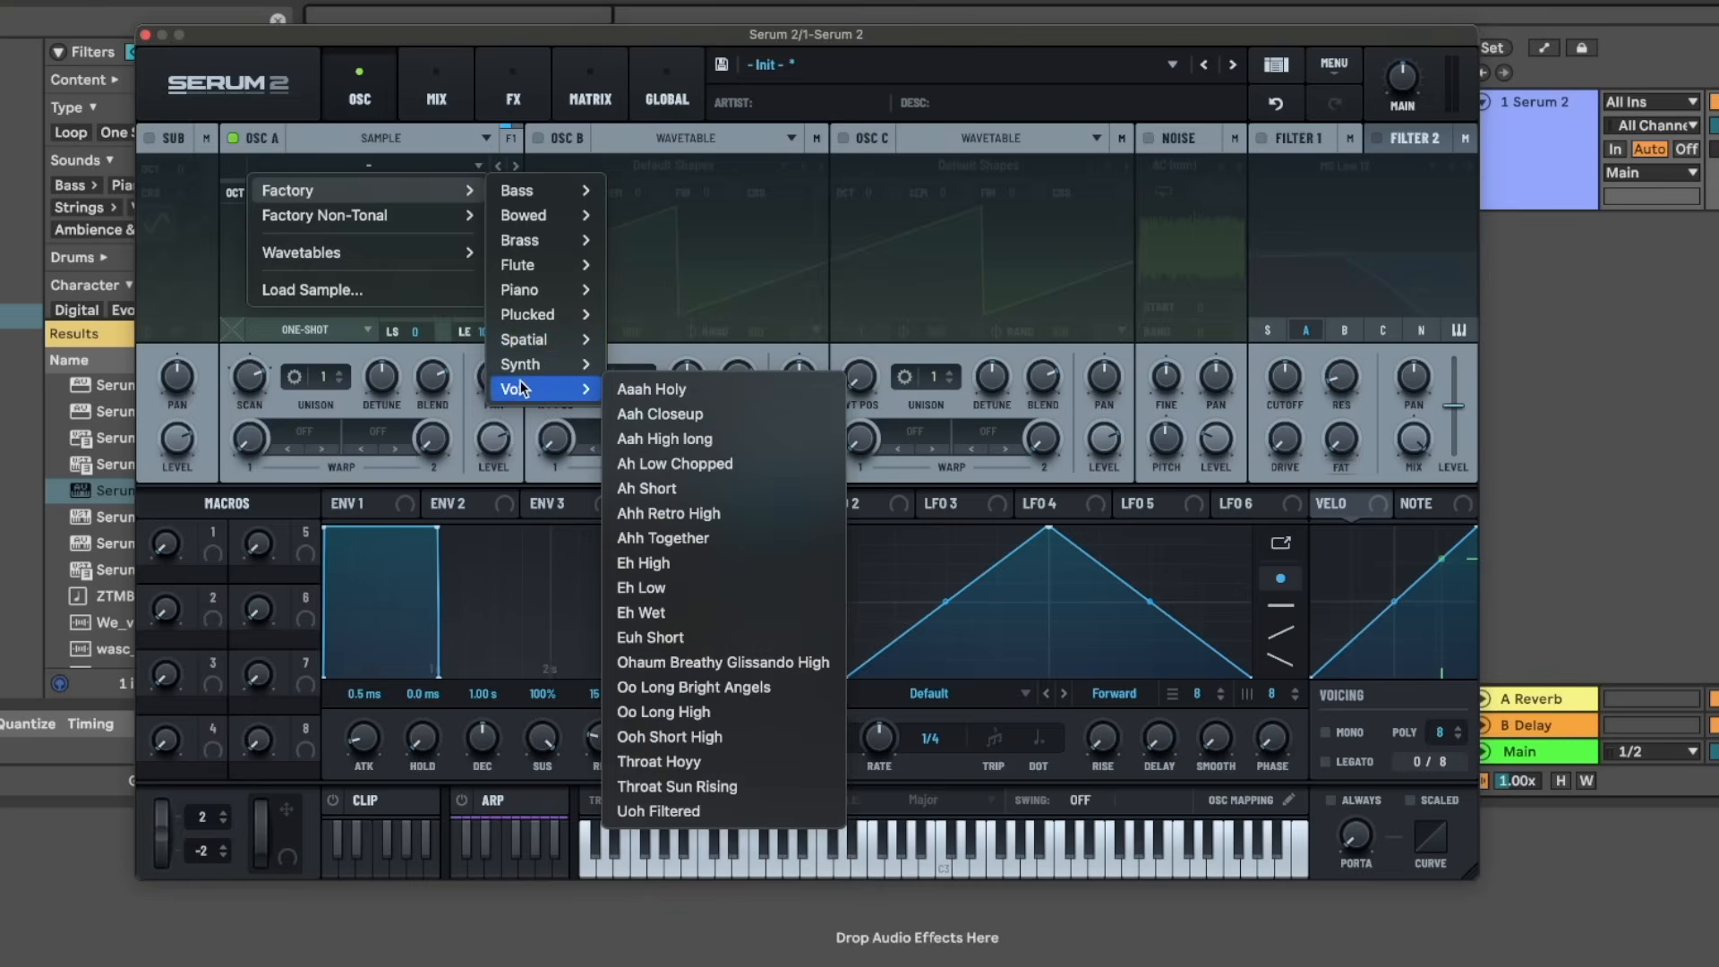
click(663, 414)
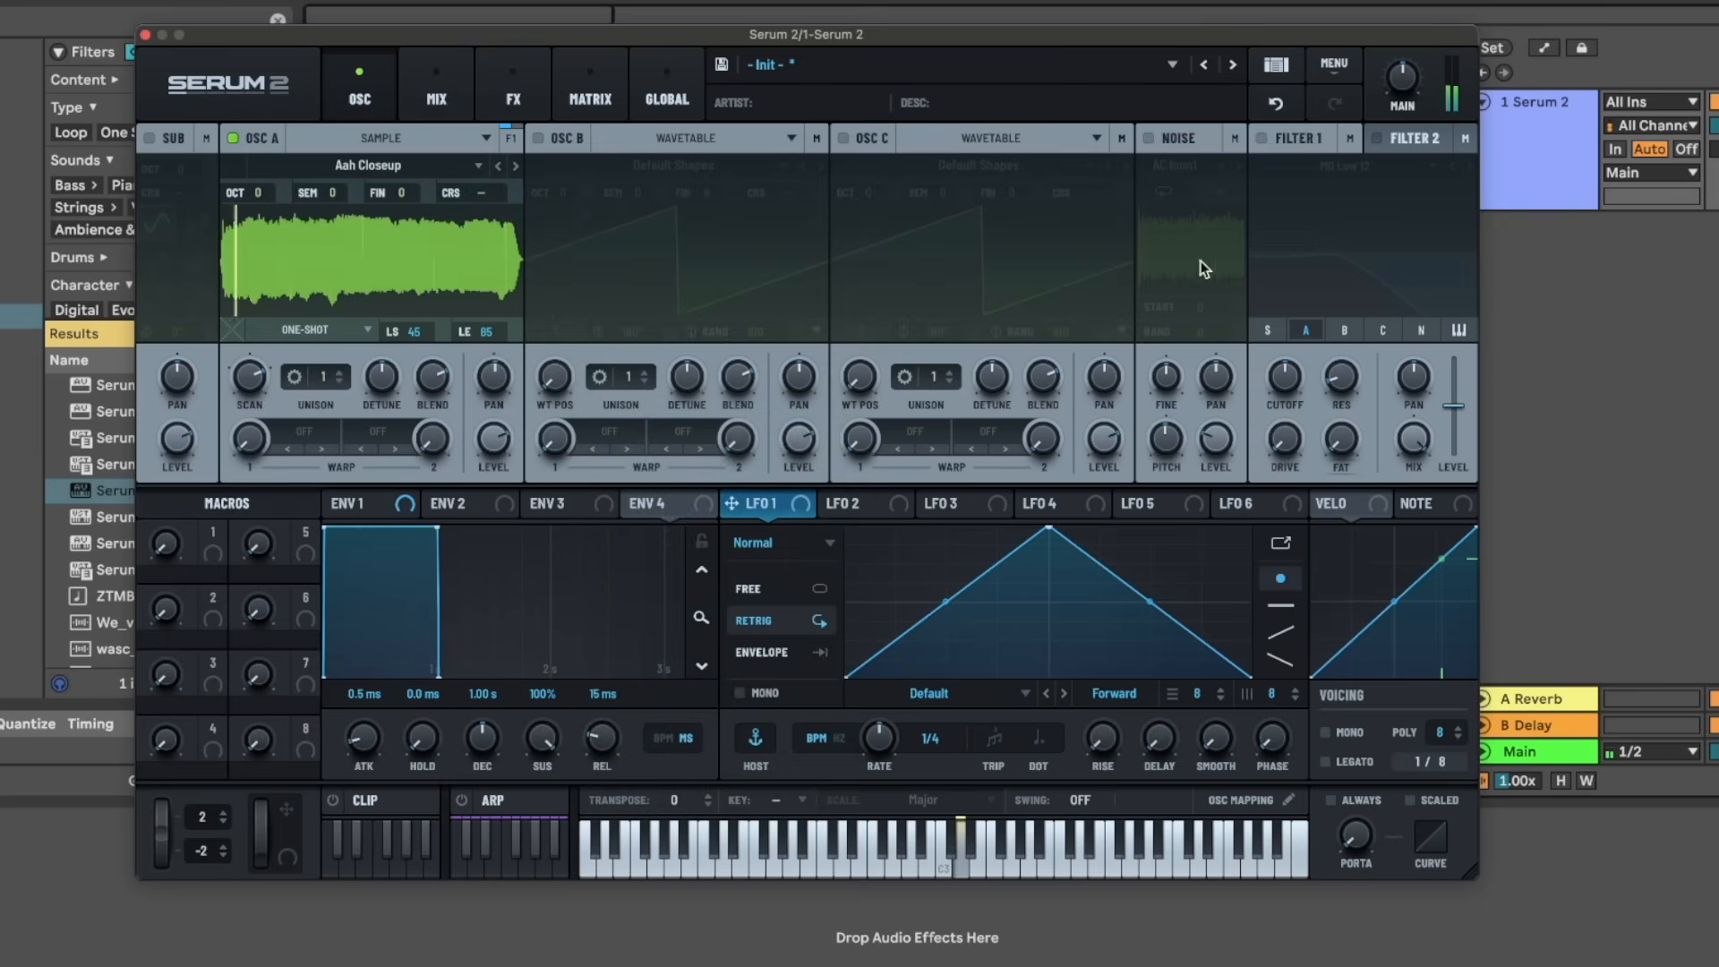
click(516, 167)
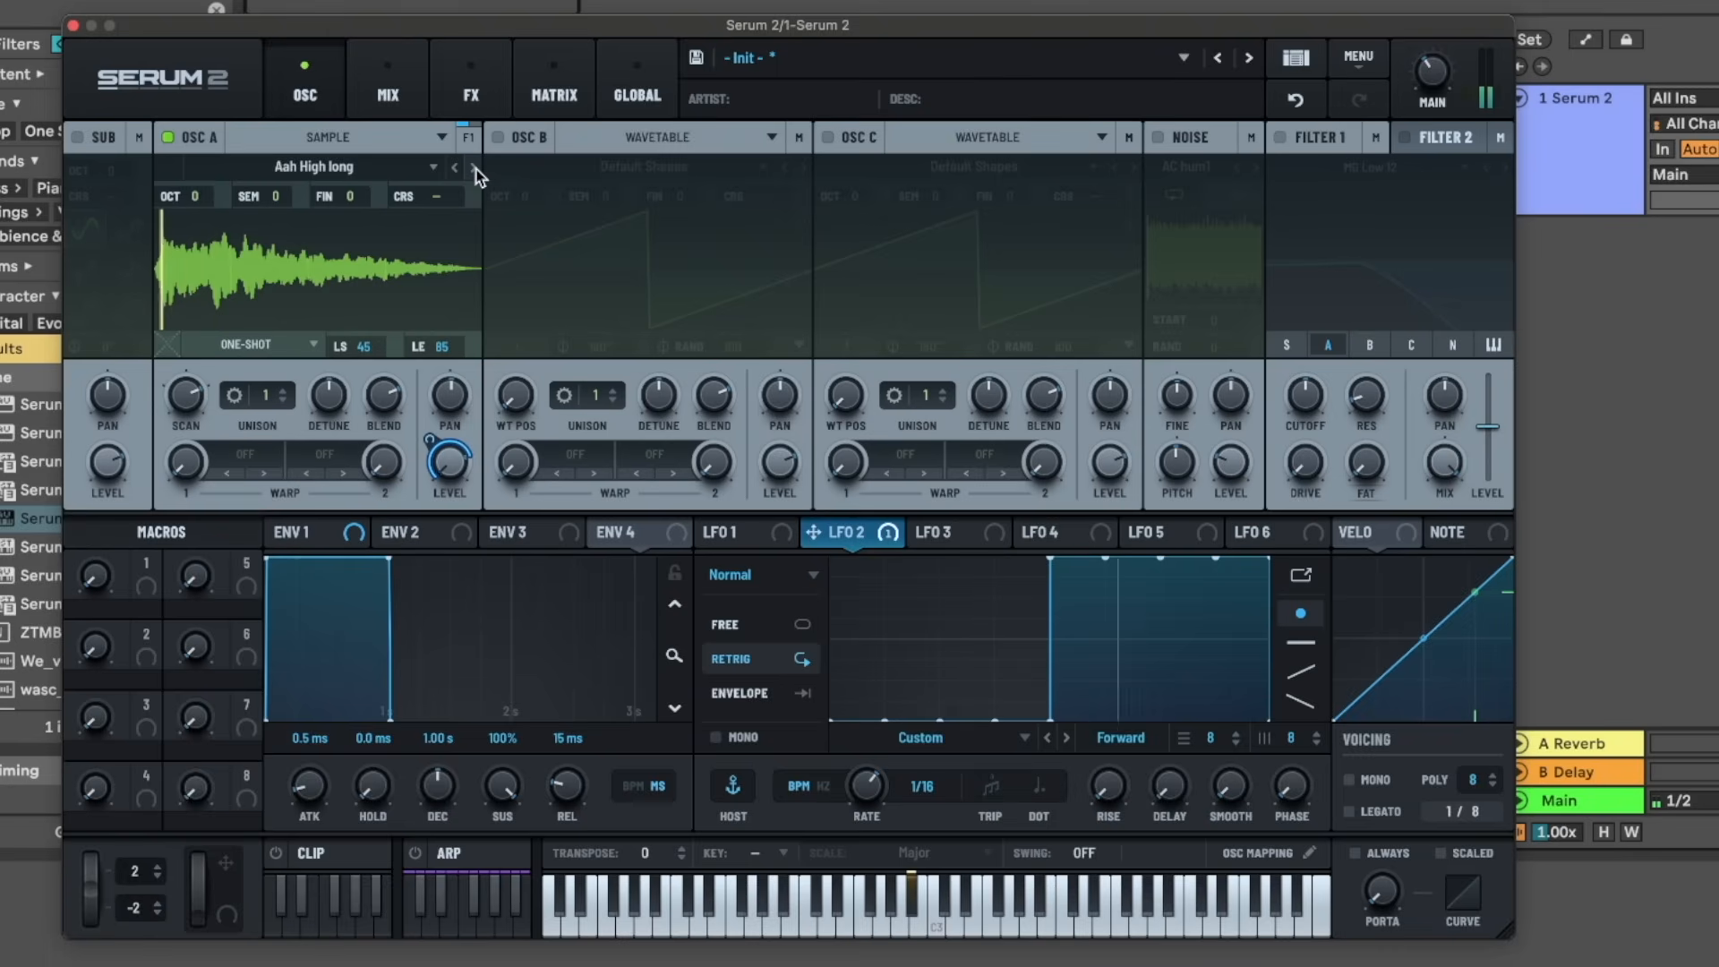
click(475, 167)
click(475, 169)
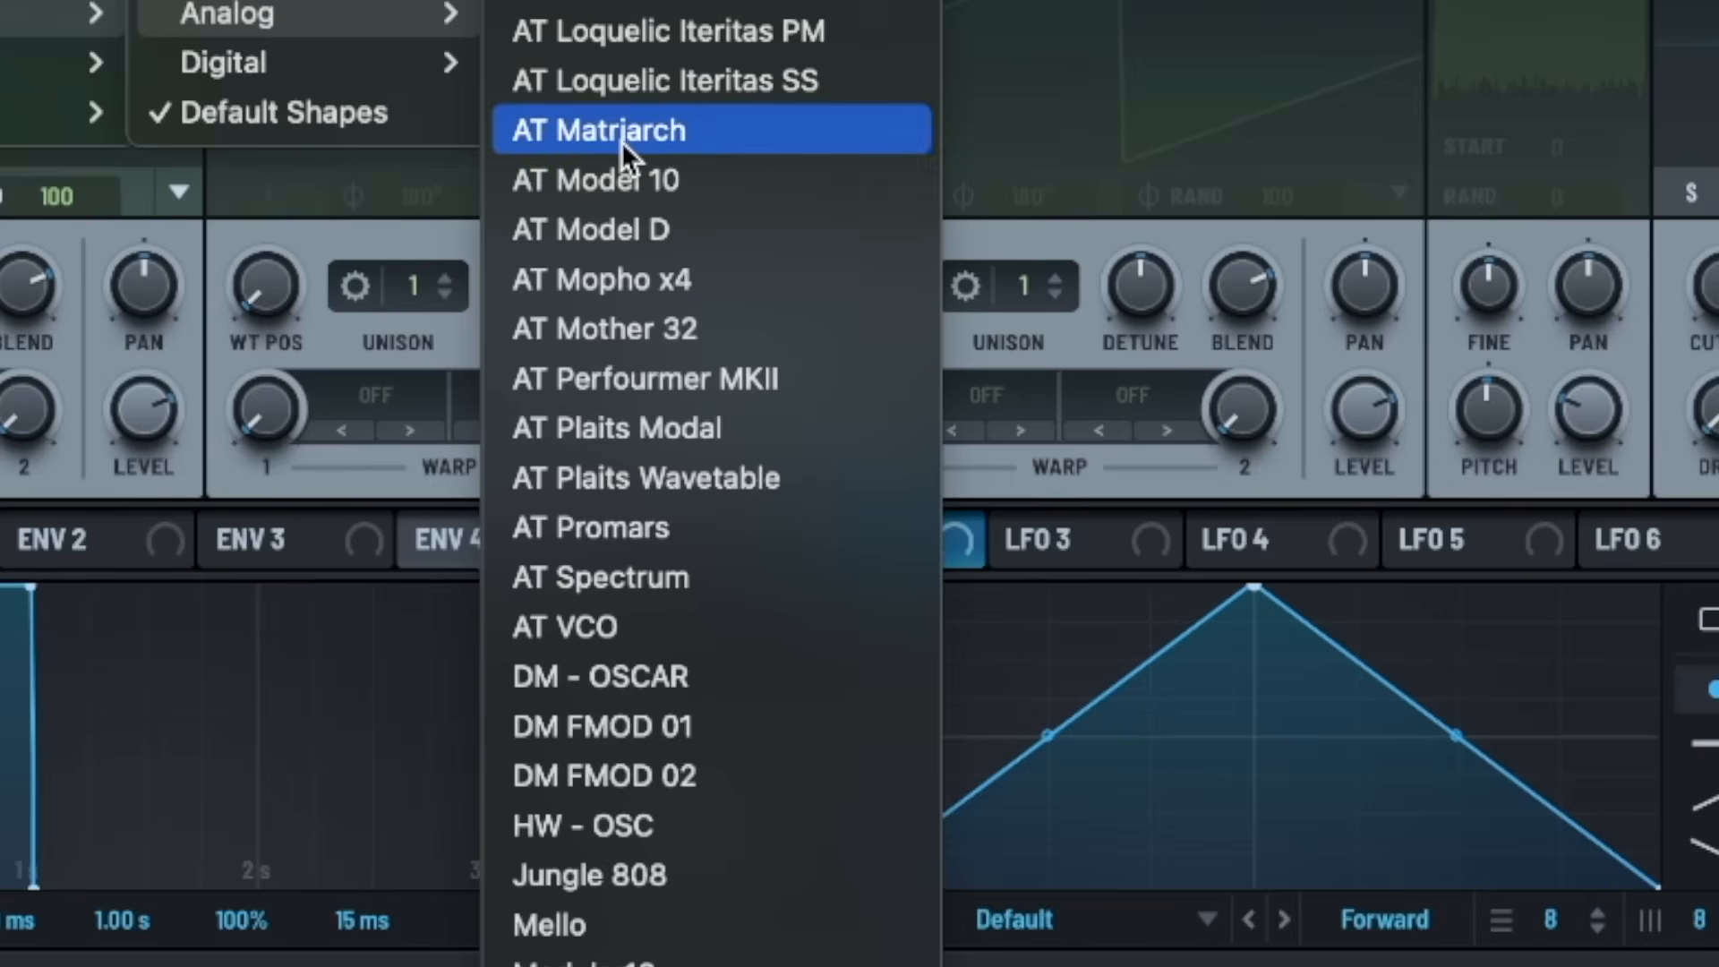
- Browse the Digital category of the S2 Tables and load the Memory Organ wavetable into oscillator A
mouse_move(374, 66)
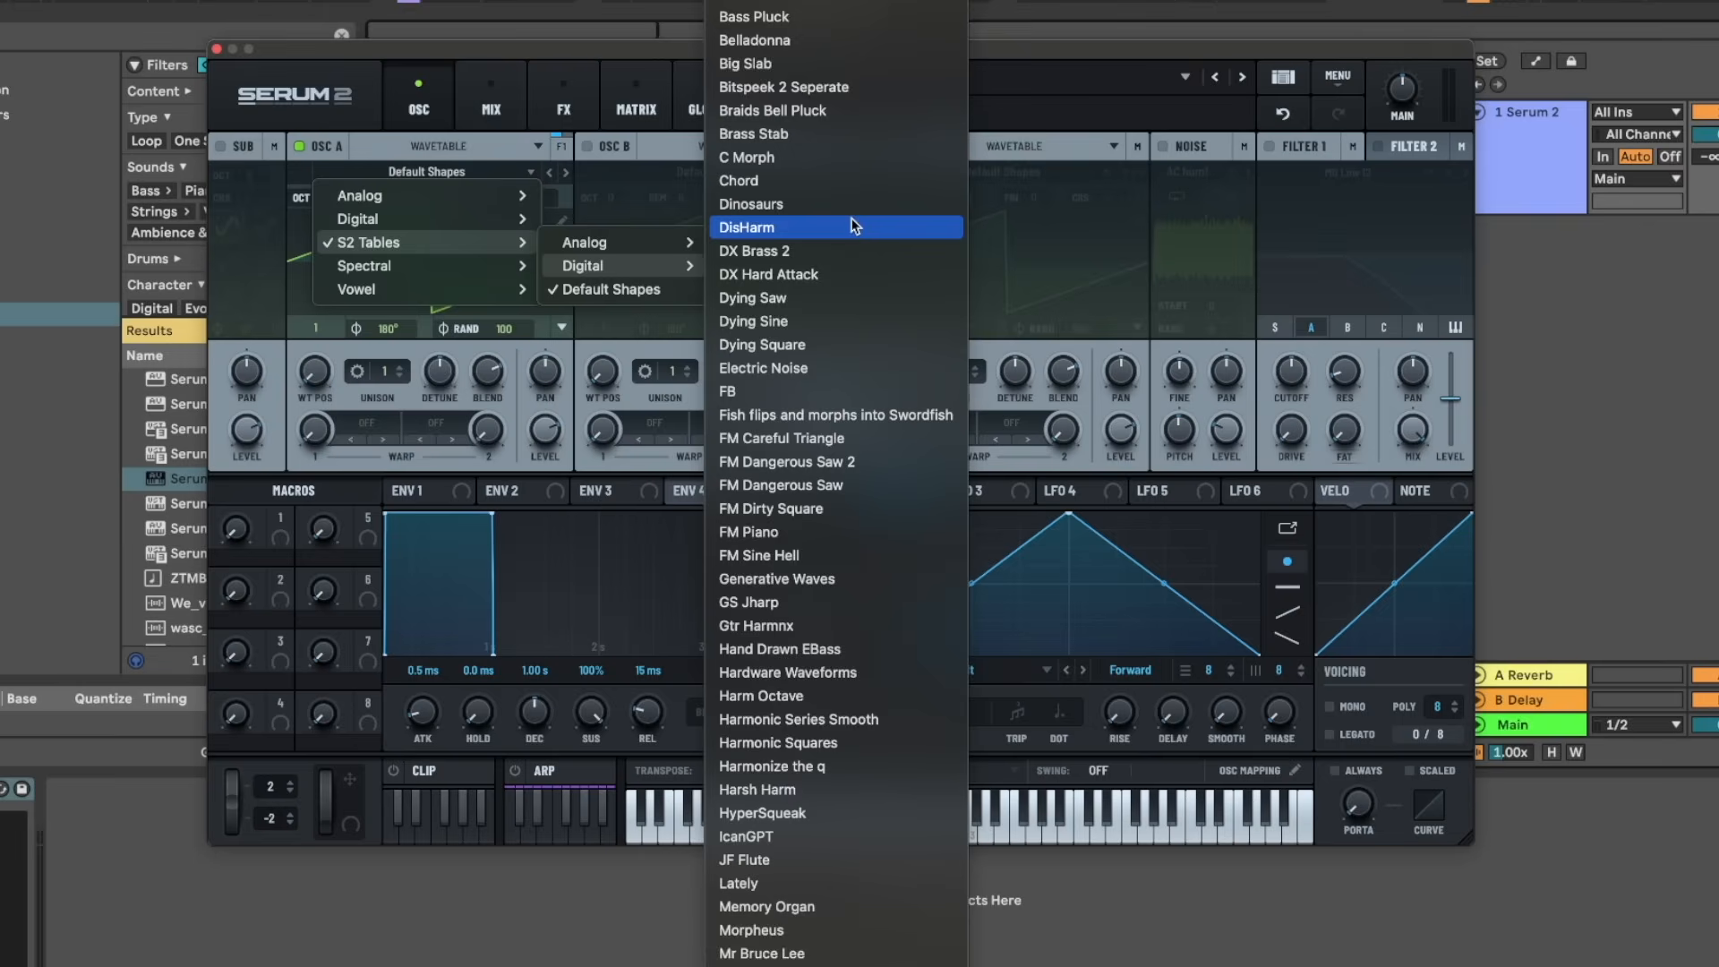
scroll(846, 224, up, 3)
scroll(844, 183, down, 5)
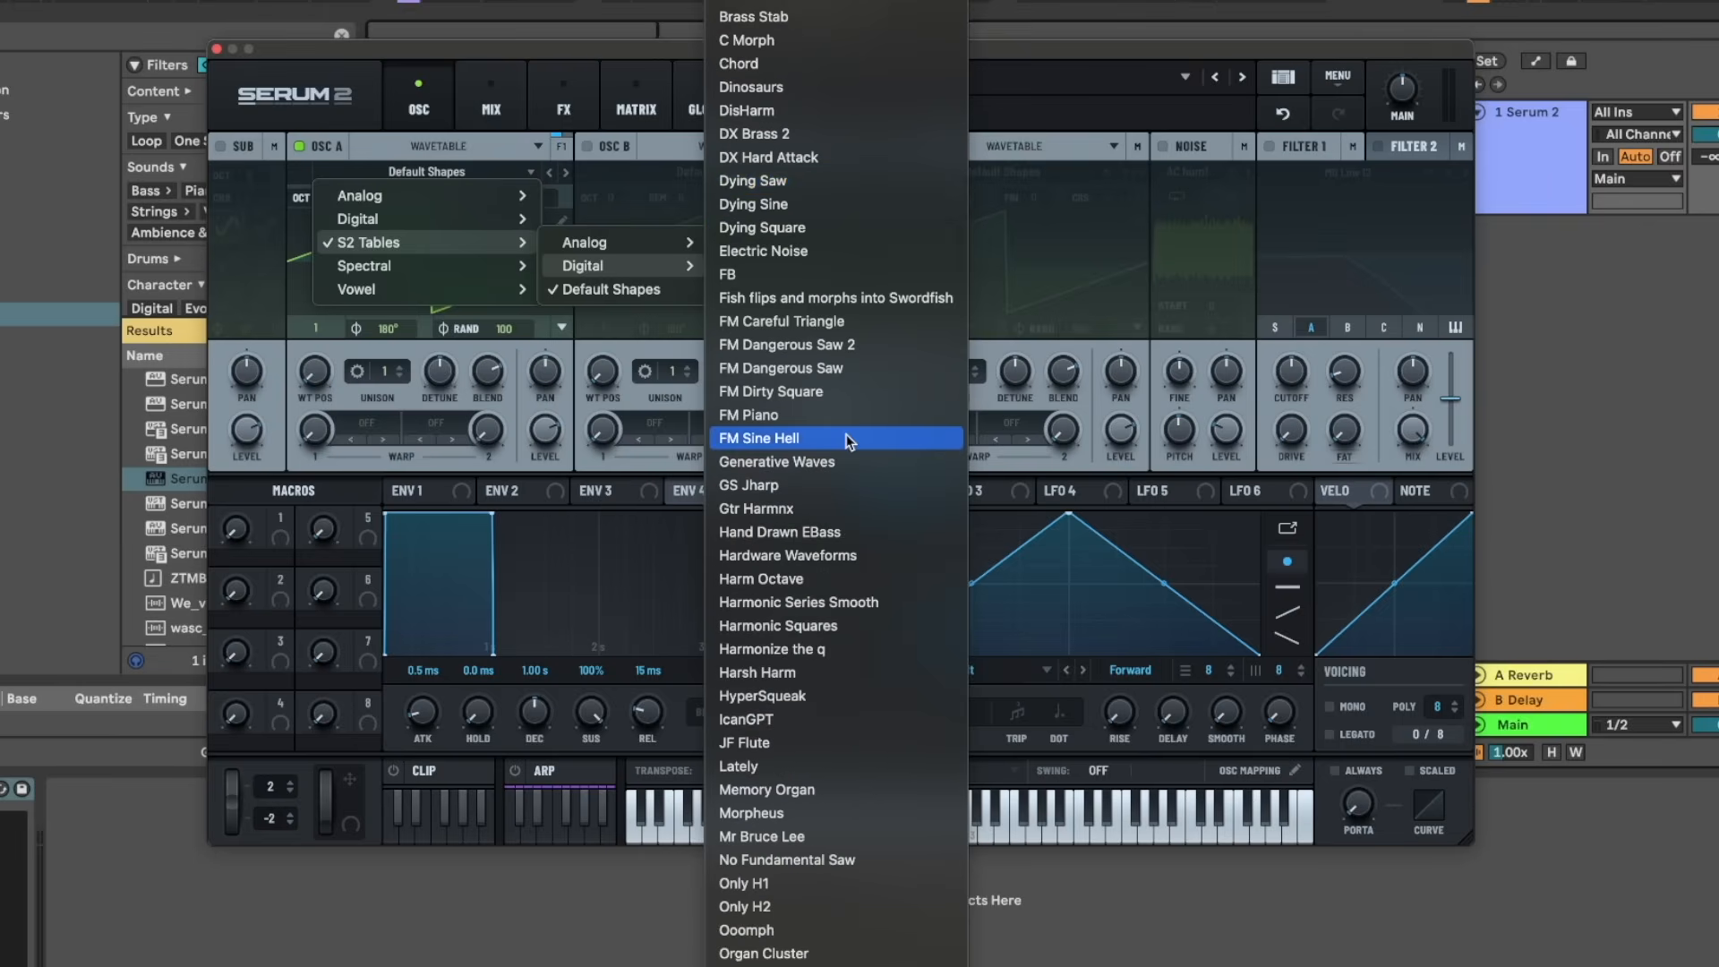
scroll(848, 441, up, 5)
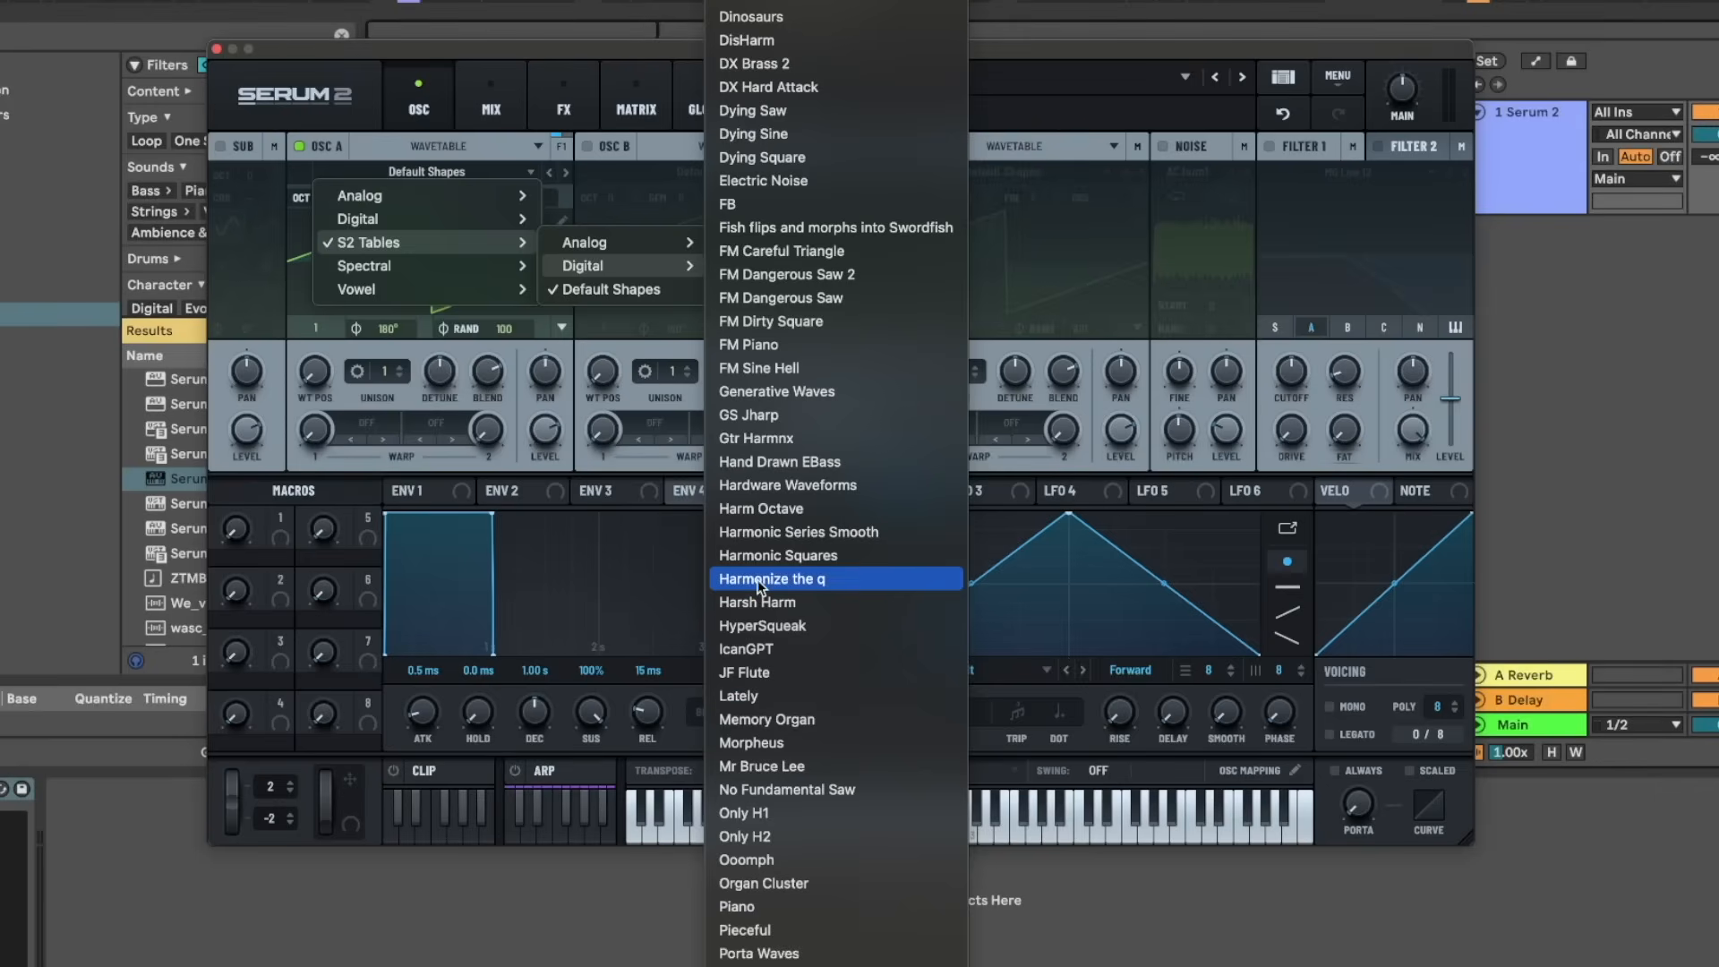
scroll(759, 584, up, 1)
click(750, 798)
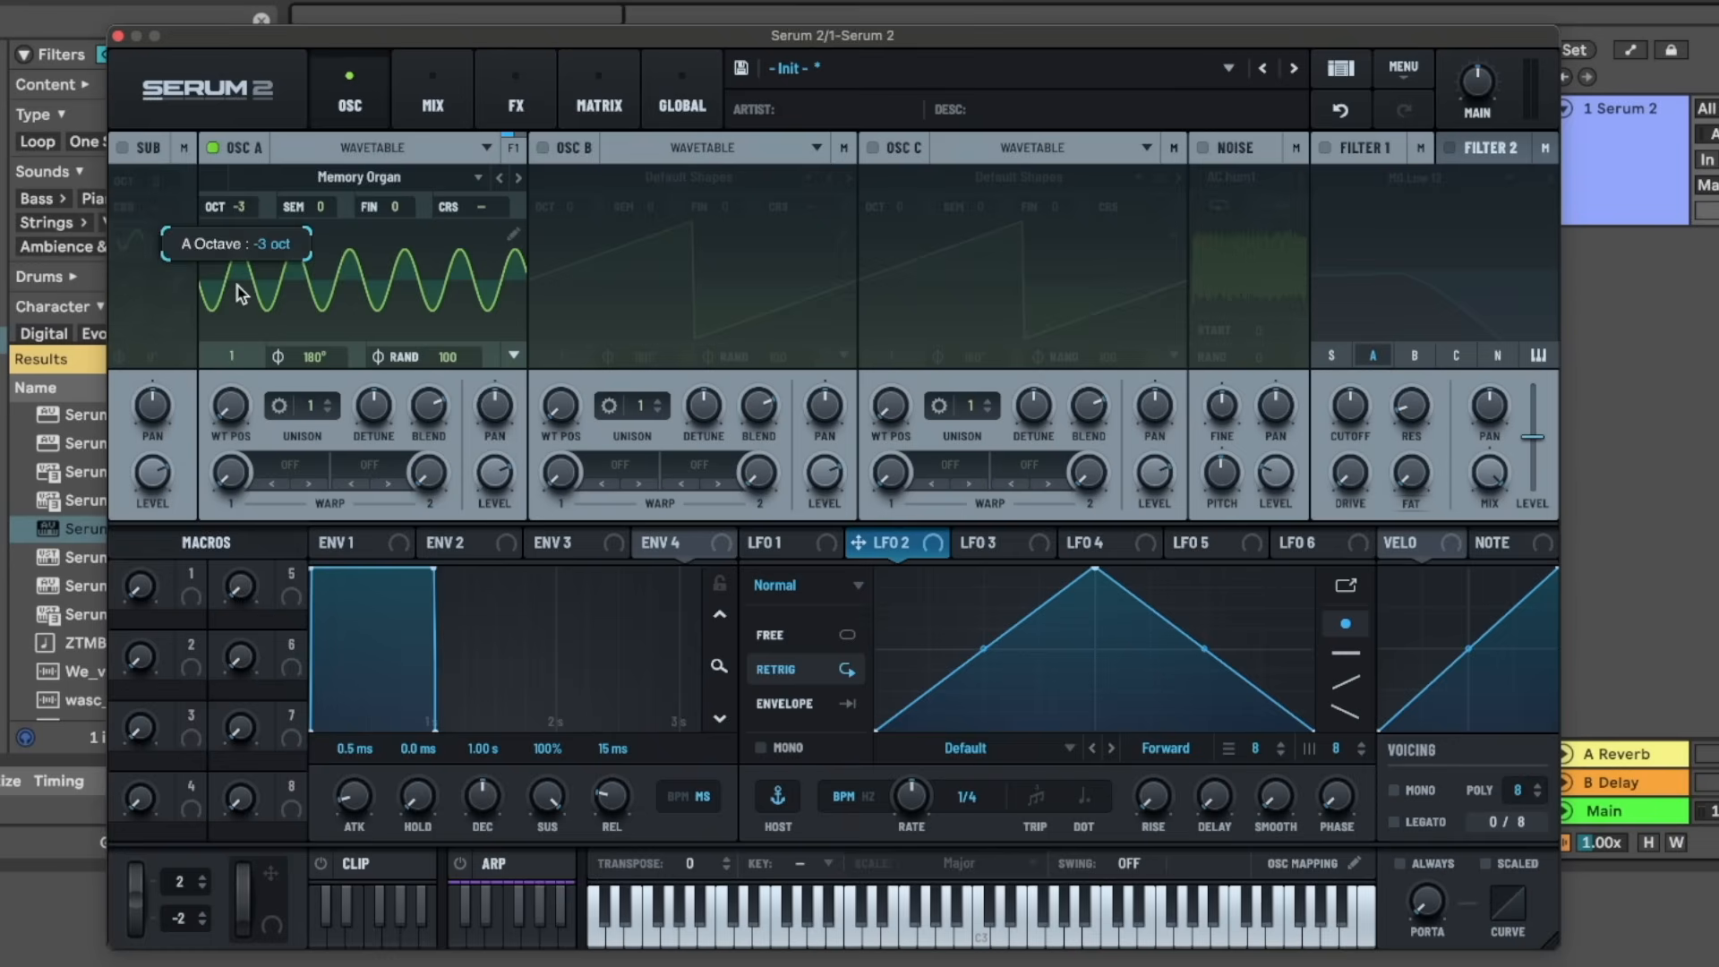
- Assign LFO 1 to oscillator A's wavetable position and step forward through the next wavetables
click(765, 542)
drag(752, 543, 234, 406)
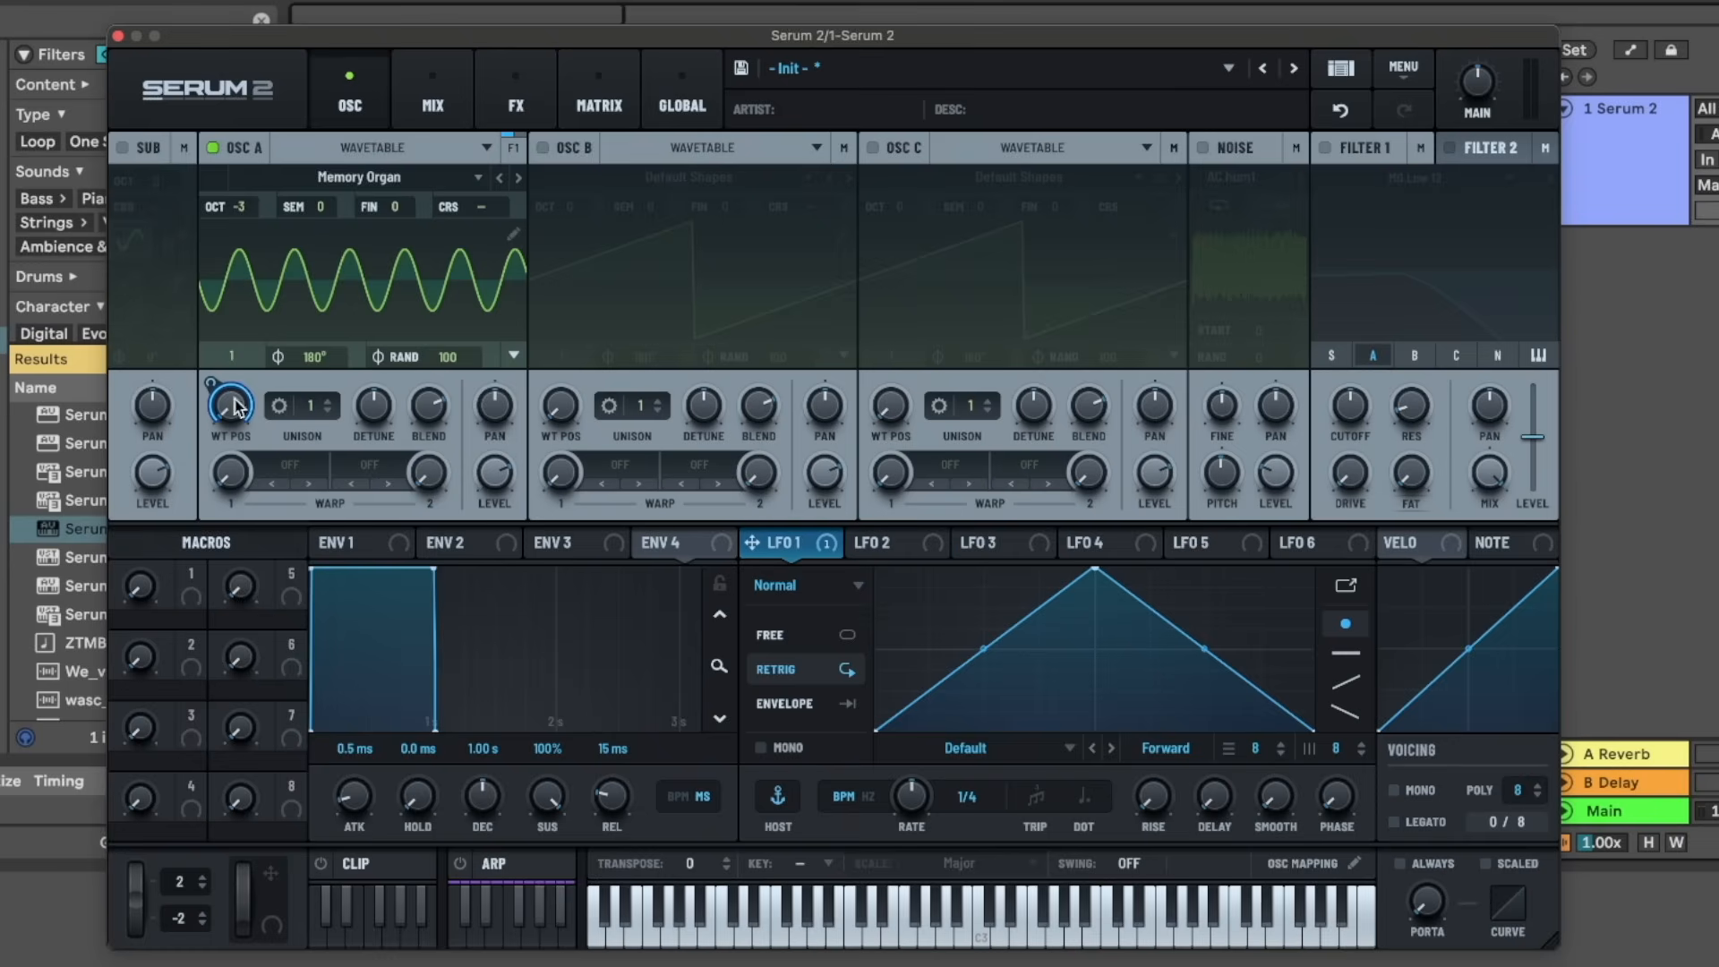
click(500, 179)
click(500, 178)
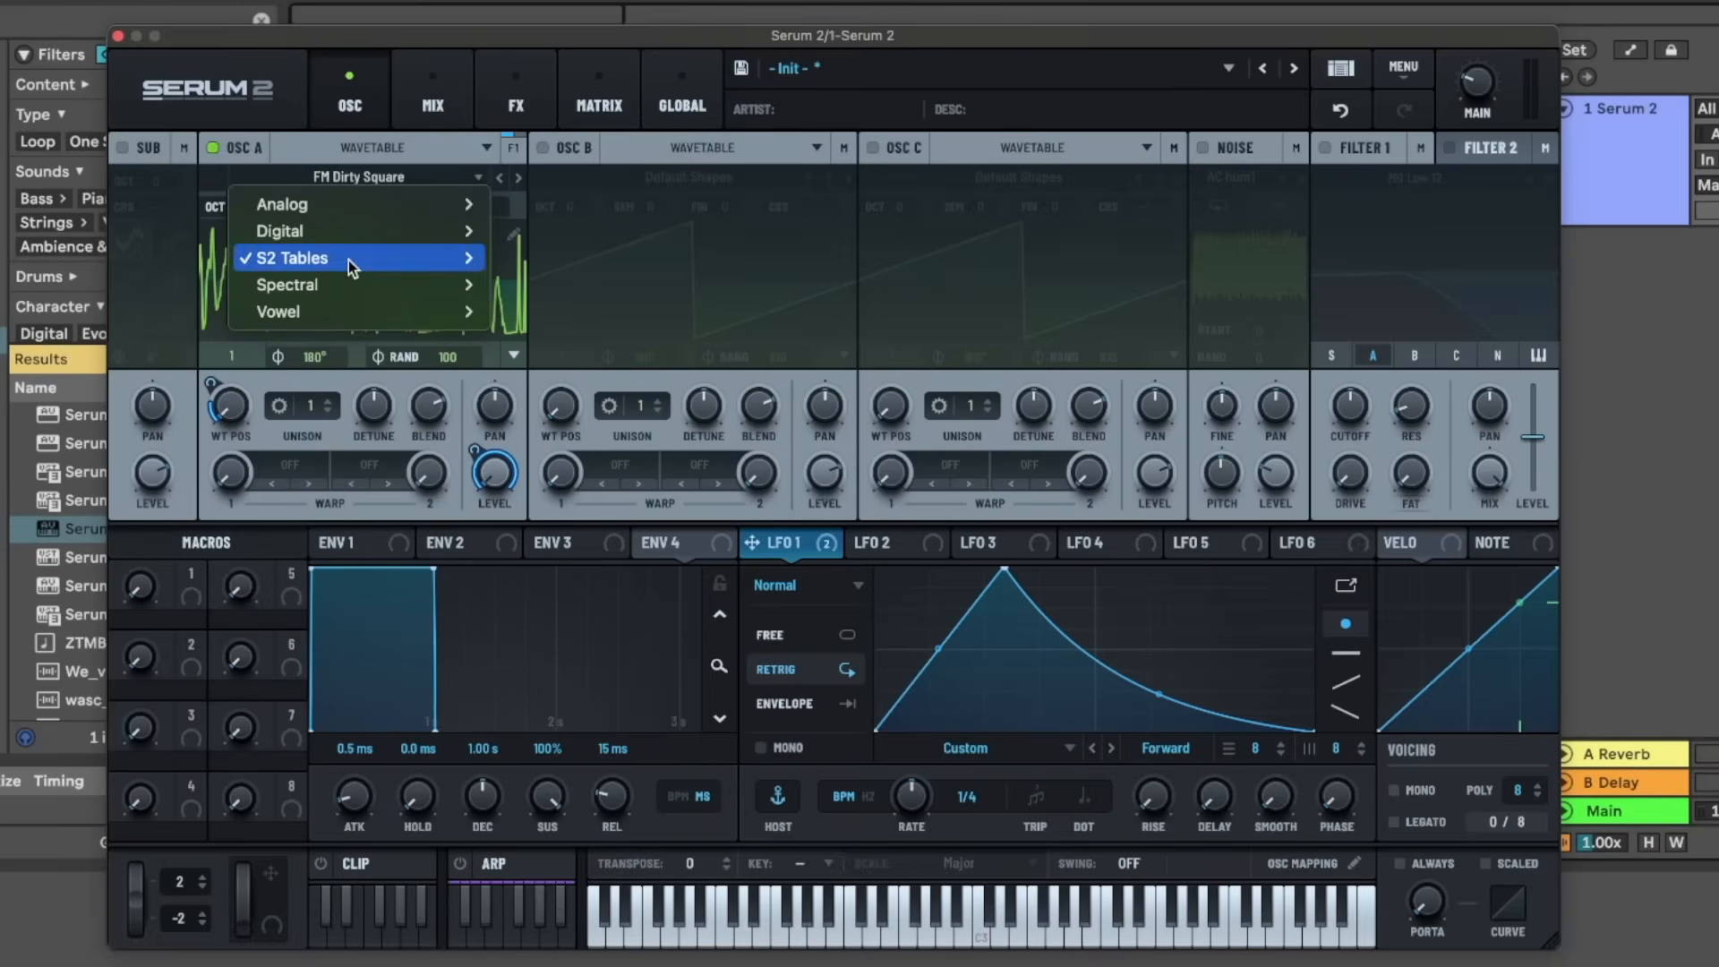
mouse_move(348, 260)
mouse_move(566, 280)
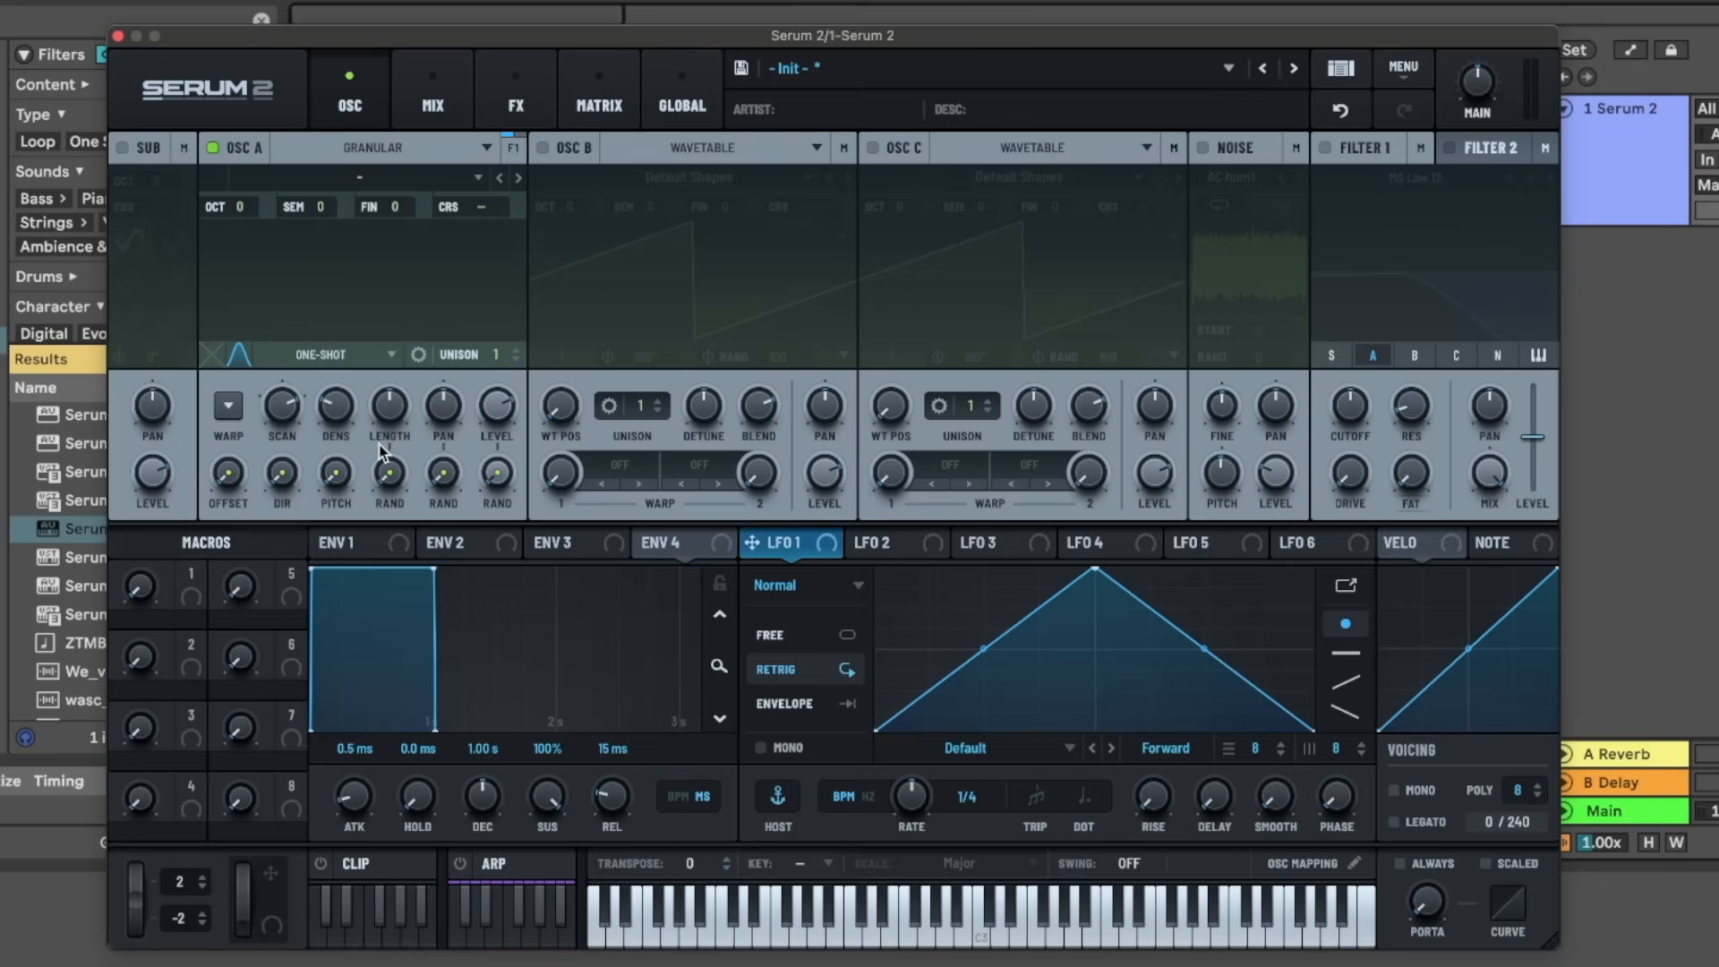
- Load the factory flute sample Flute Delay into the granular oscillator A
click(359, 177)
mouse_move(363, 206)
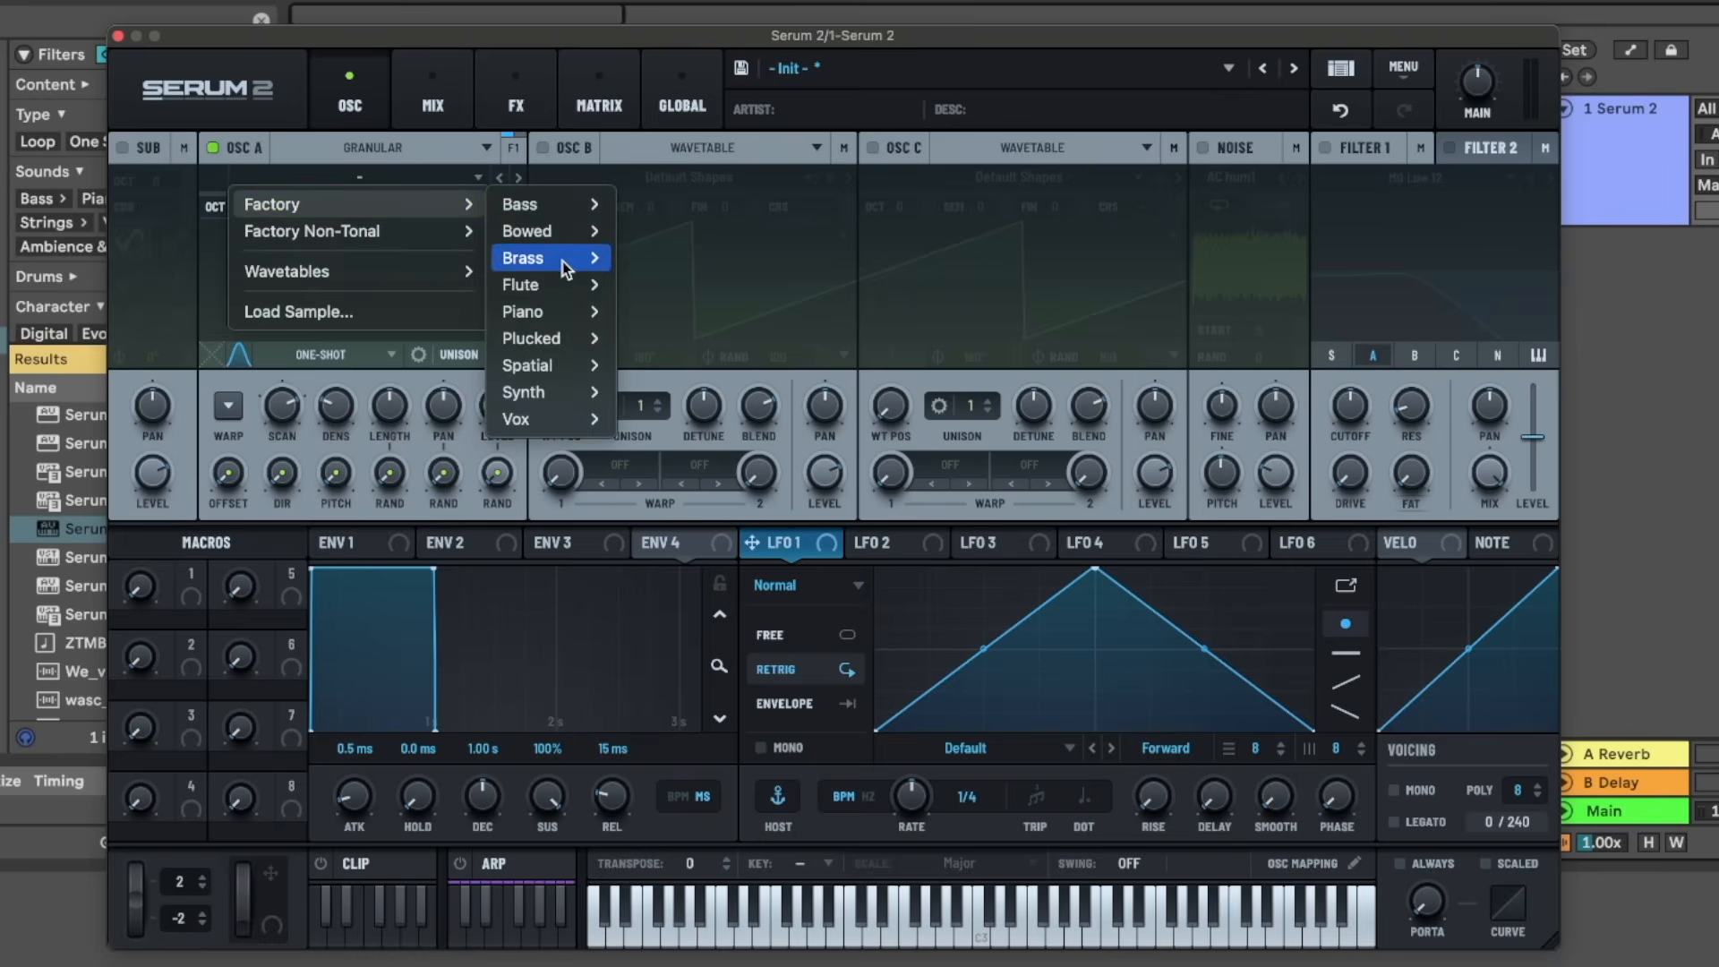
mouse_move(551, 288)
mouse_move(564, 258)
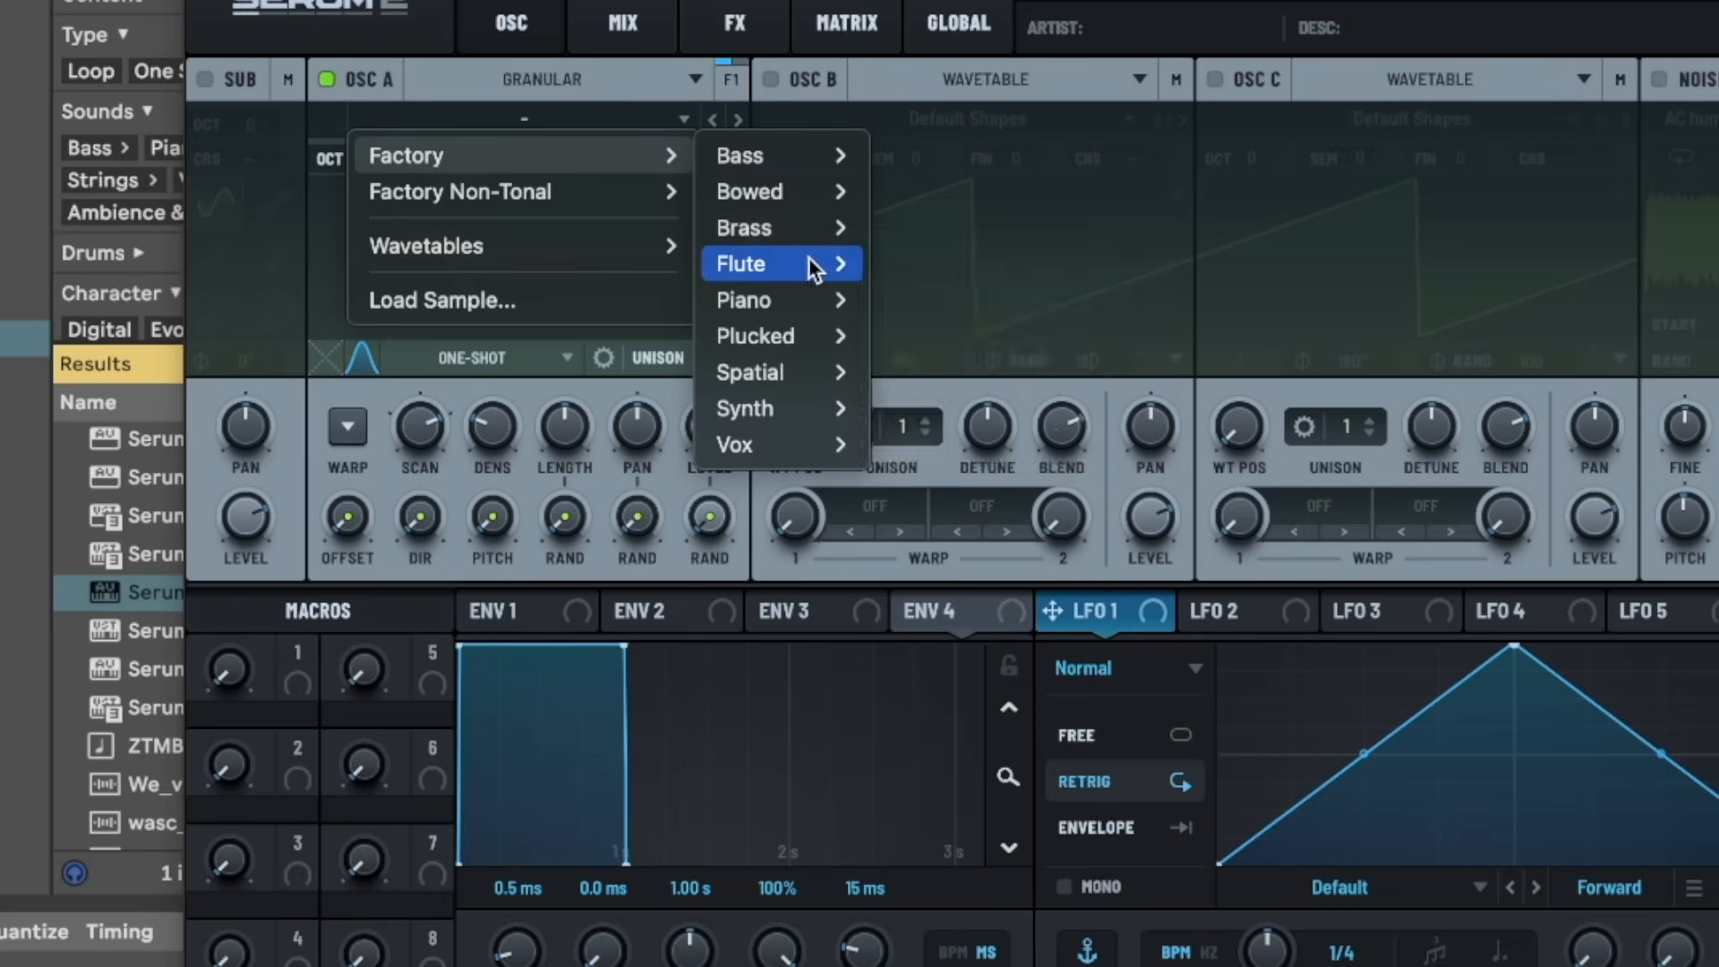
mouse_move(793, 263)
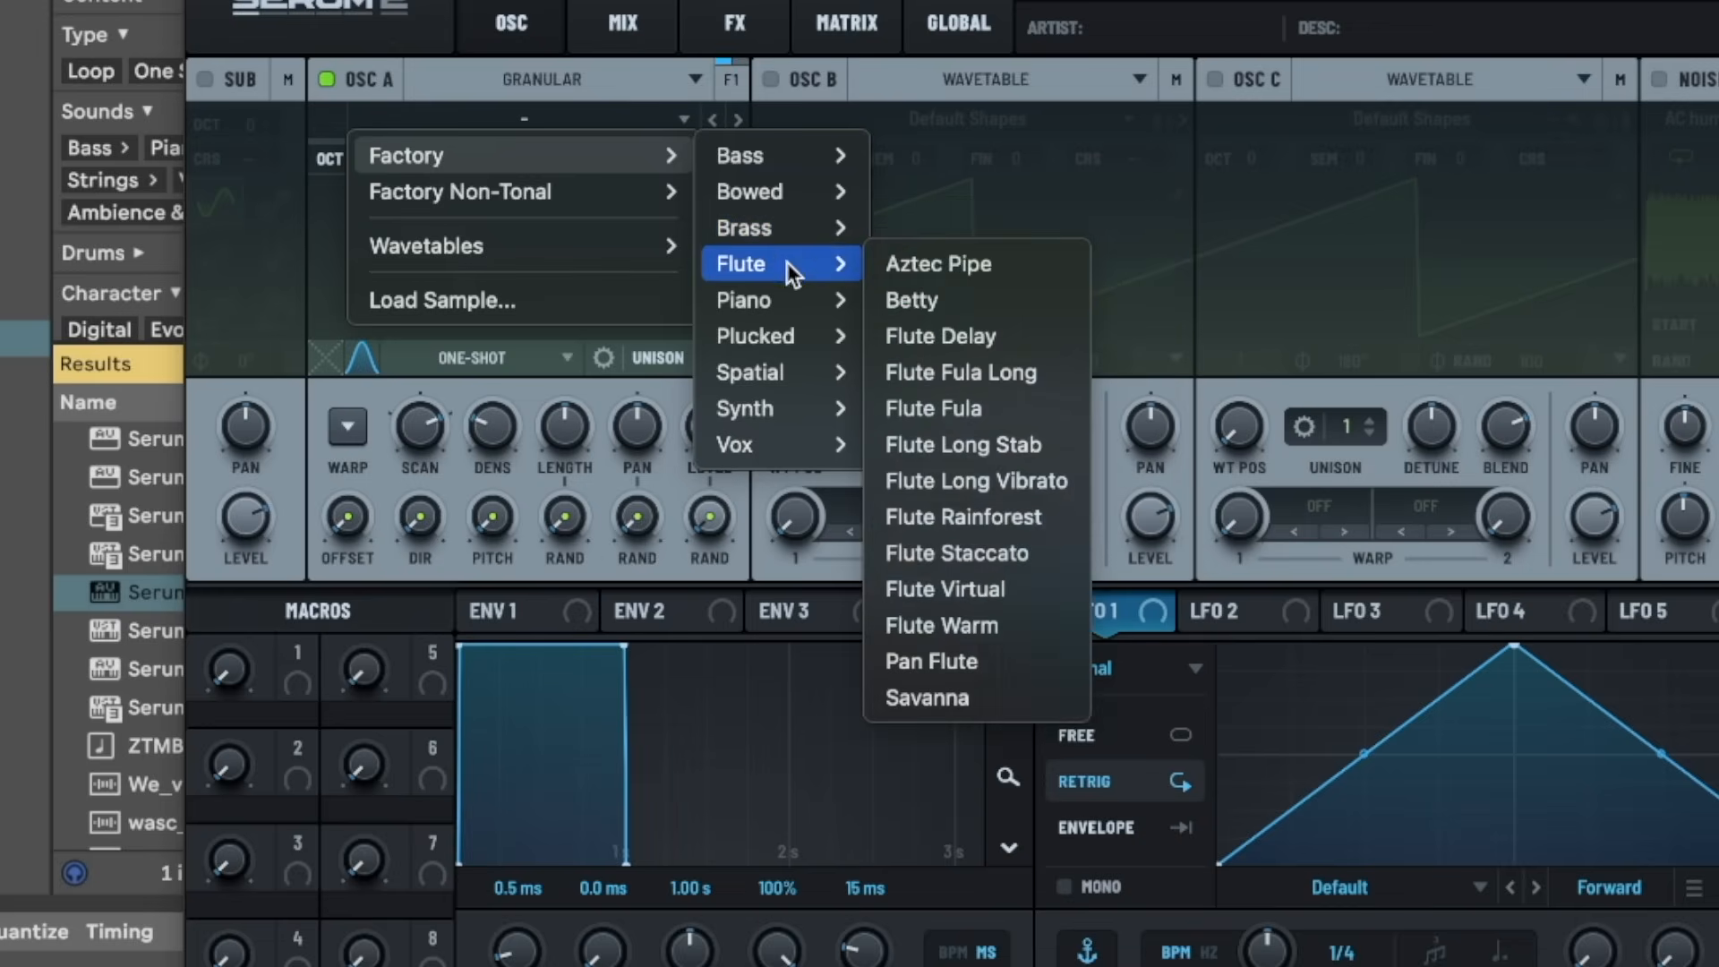
click(948, 342)
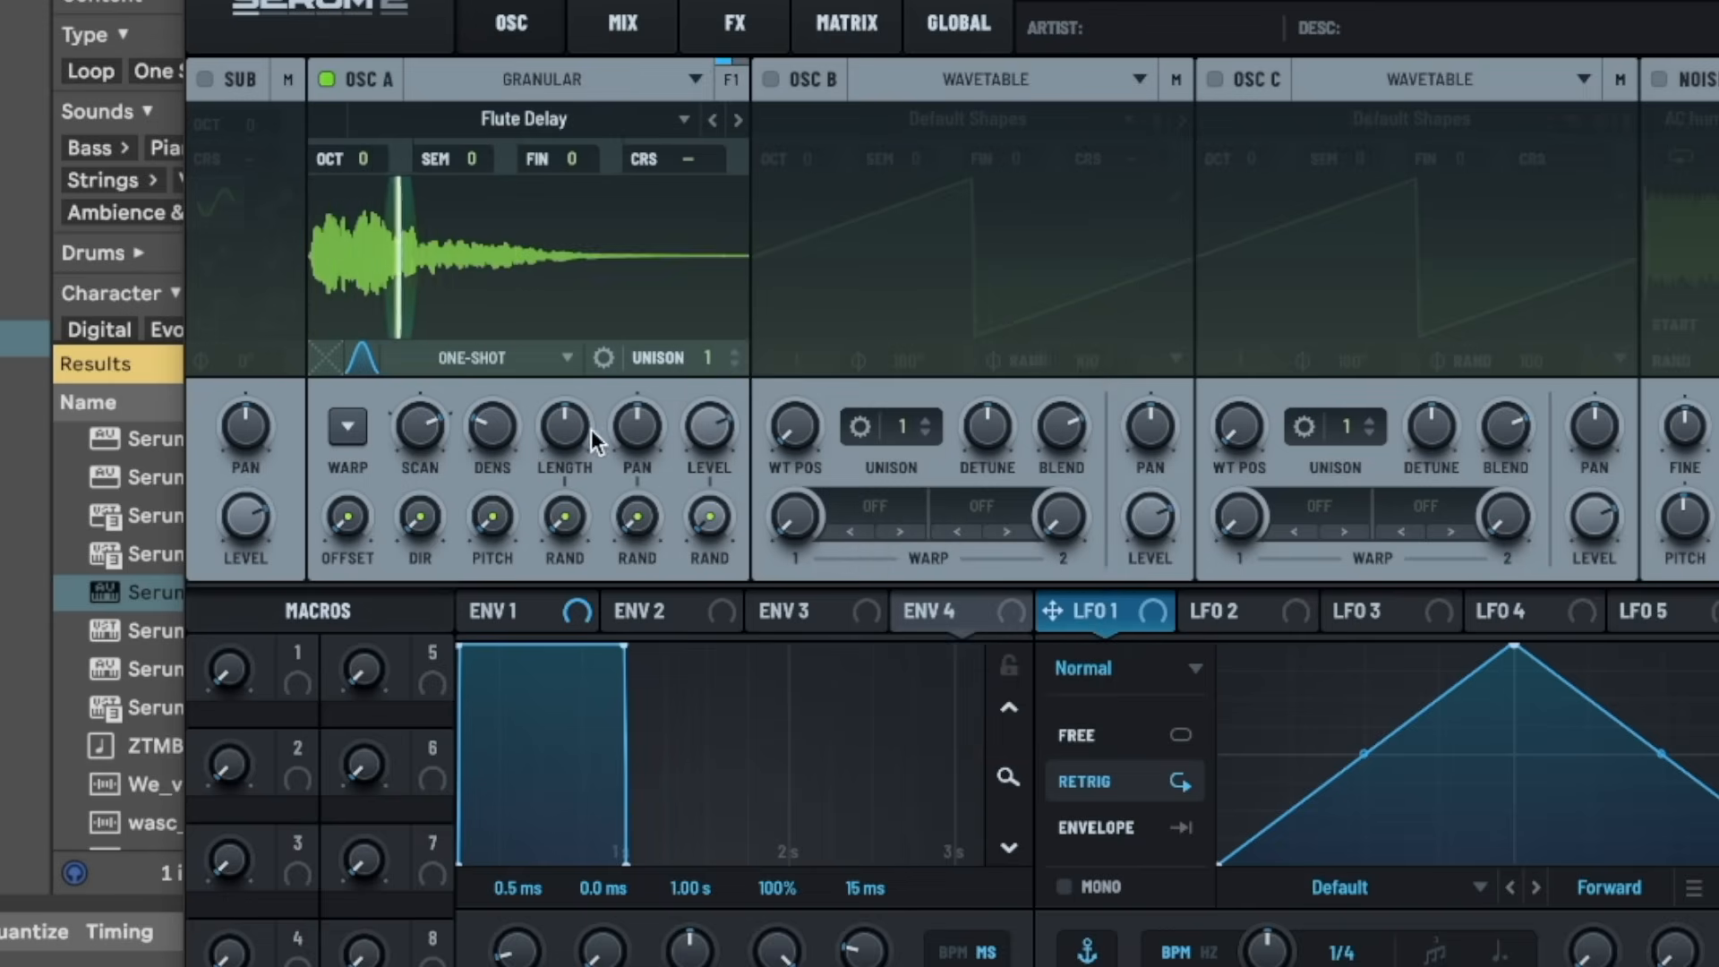
- Set oscillator A's scan rate to about 22% and sweep the grain density up to maximum, ending at a low setting
drag(441, 432, 524, 337)
drag(500, 442, 459, 546)
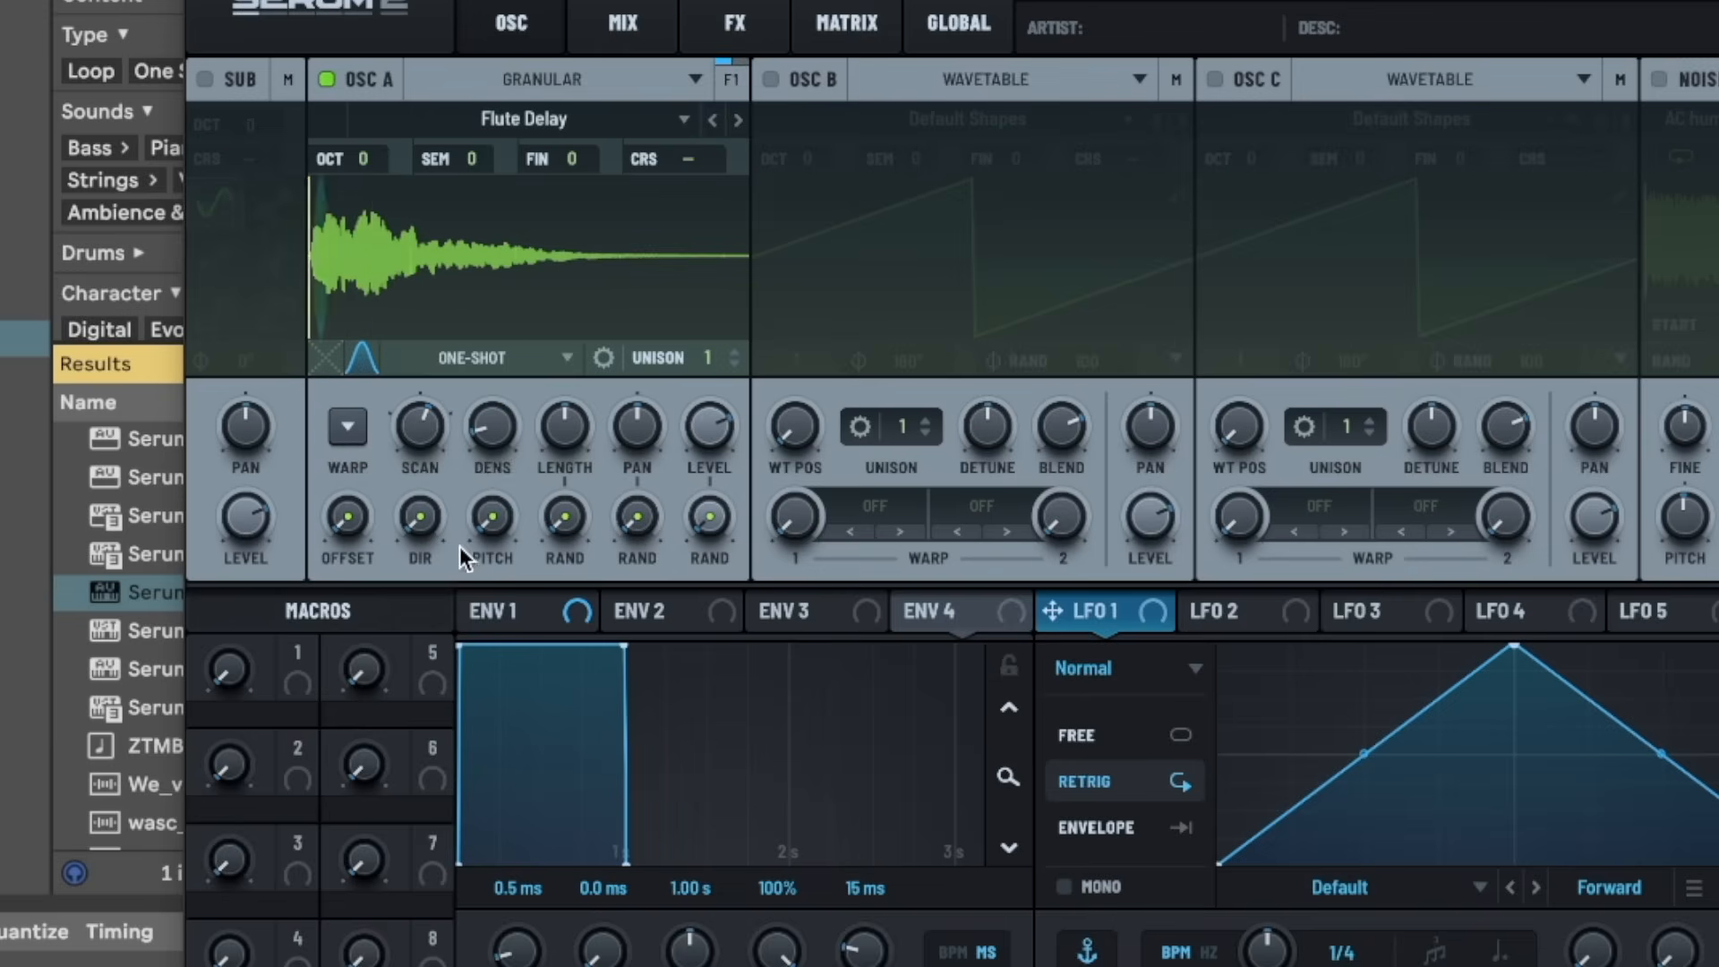
drag(497, 434, 613, 172)
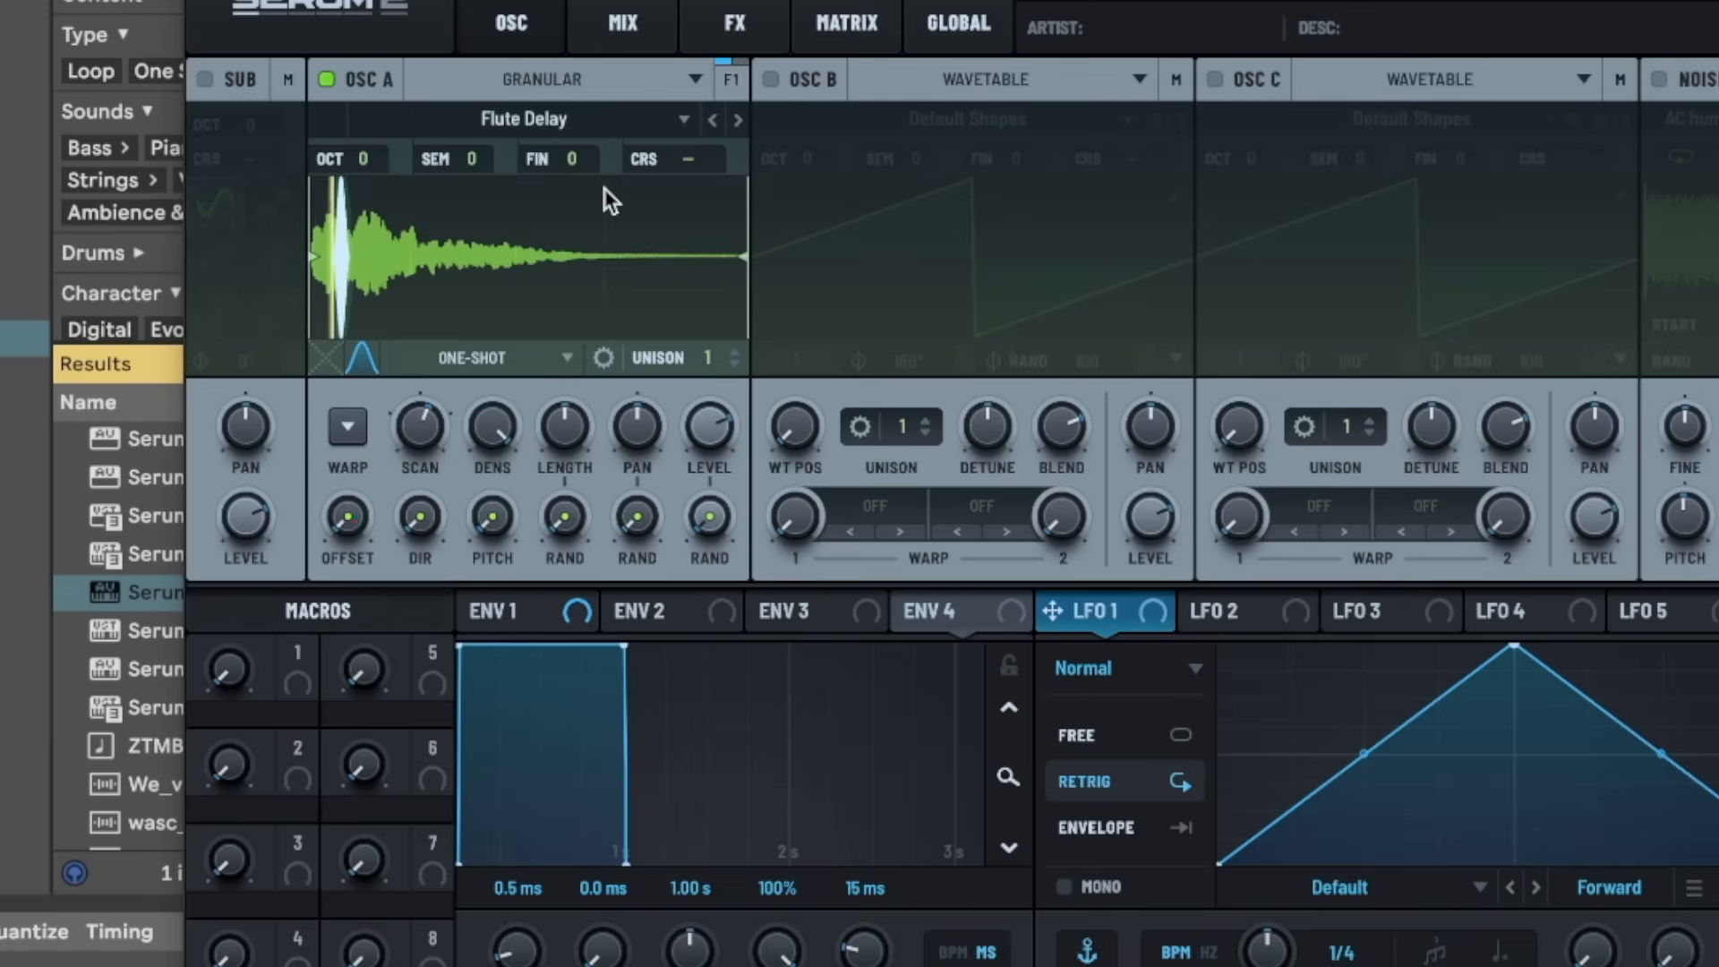
mouse_move(474, 396)
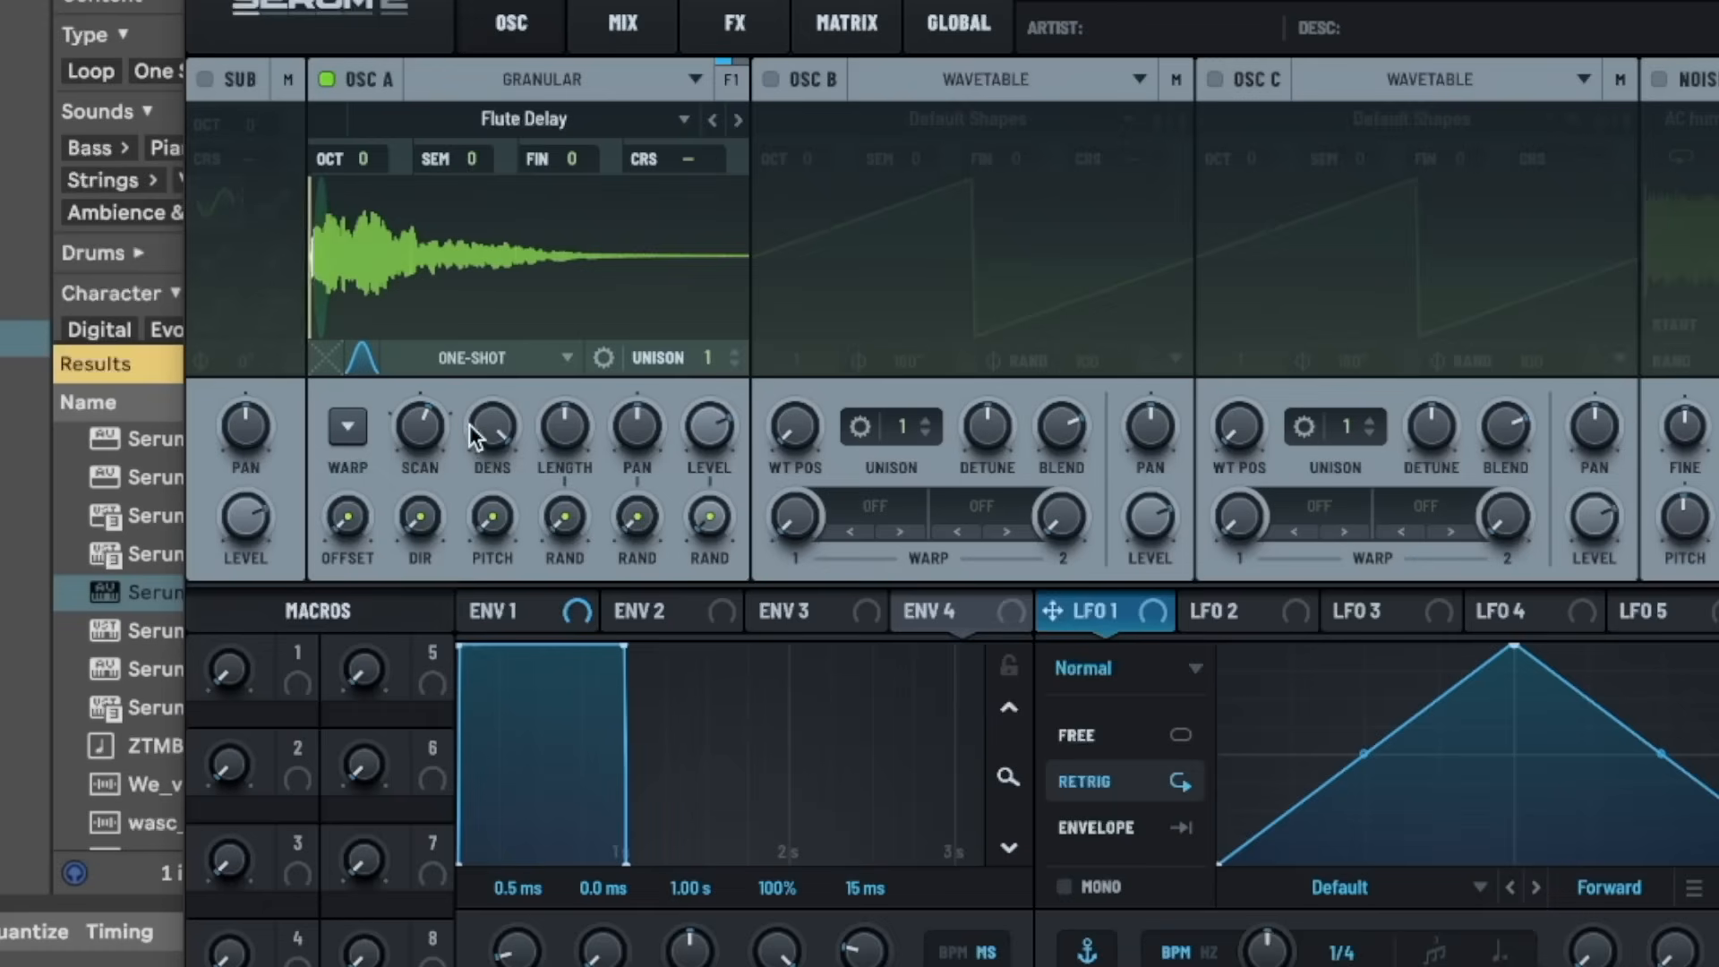
drag(487, 430, 409, 670)
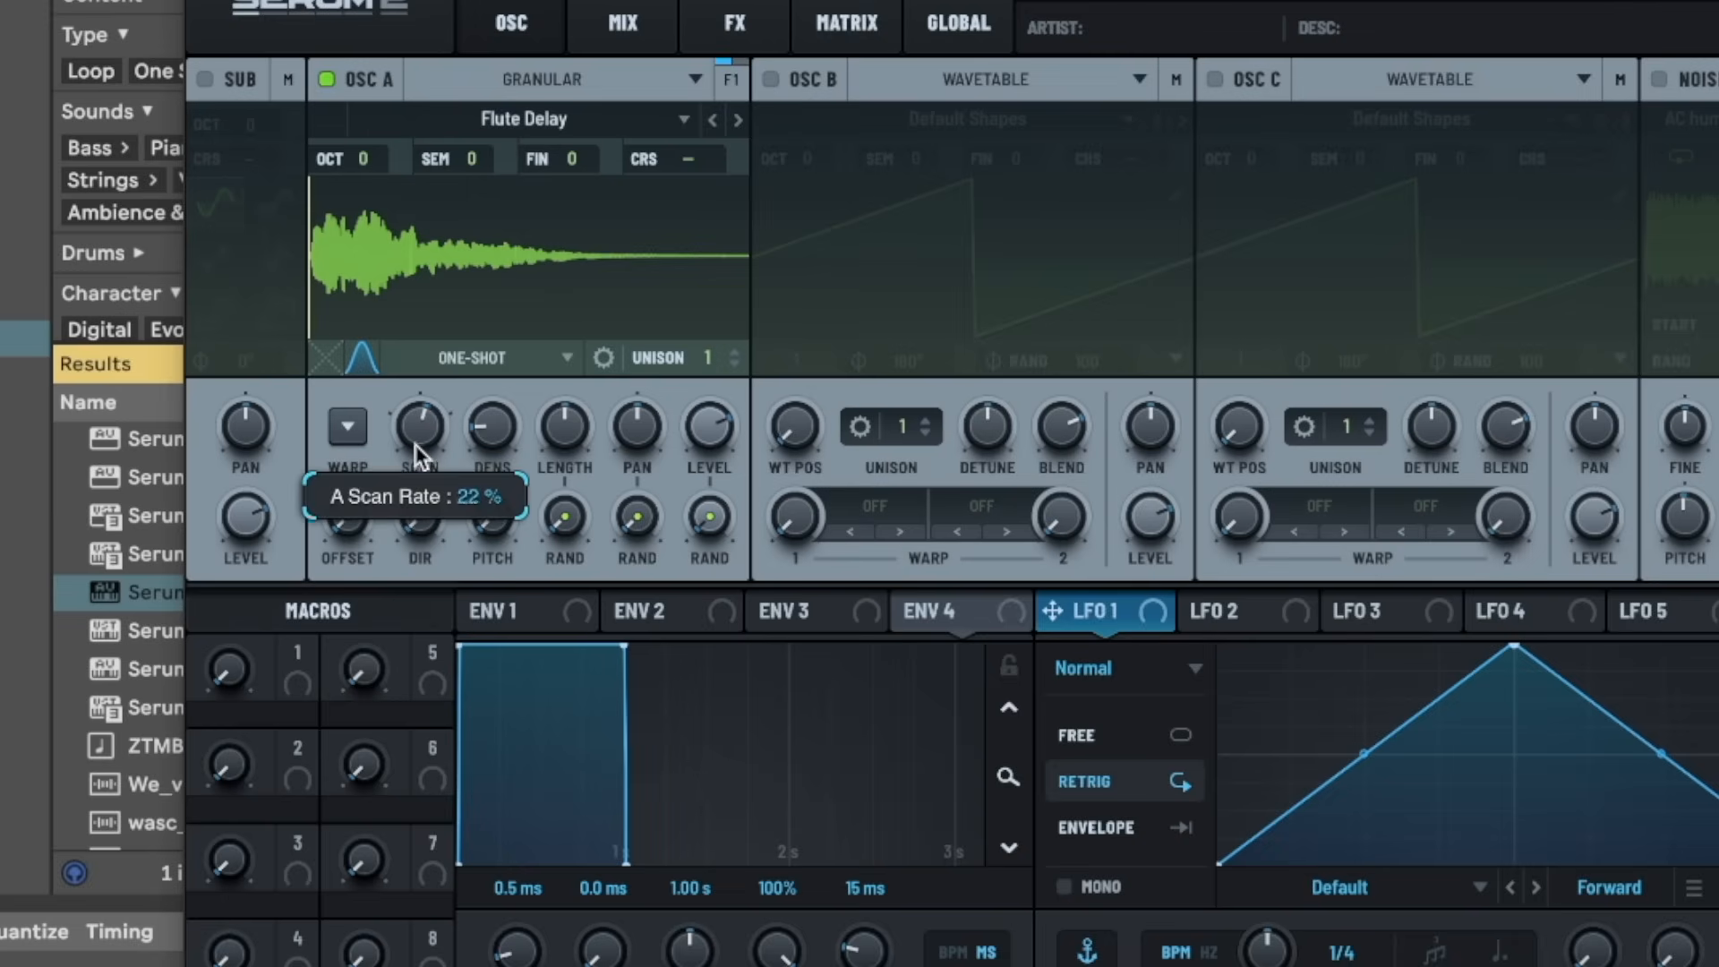
- Raise the random amounts for grain length and grain pan in oscillator A
drag(1245, 626, 1111, 601)
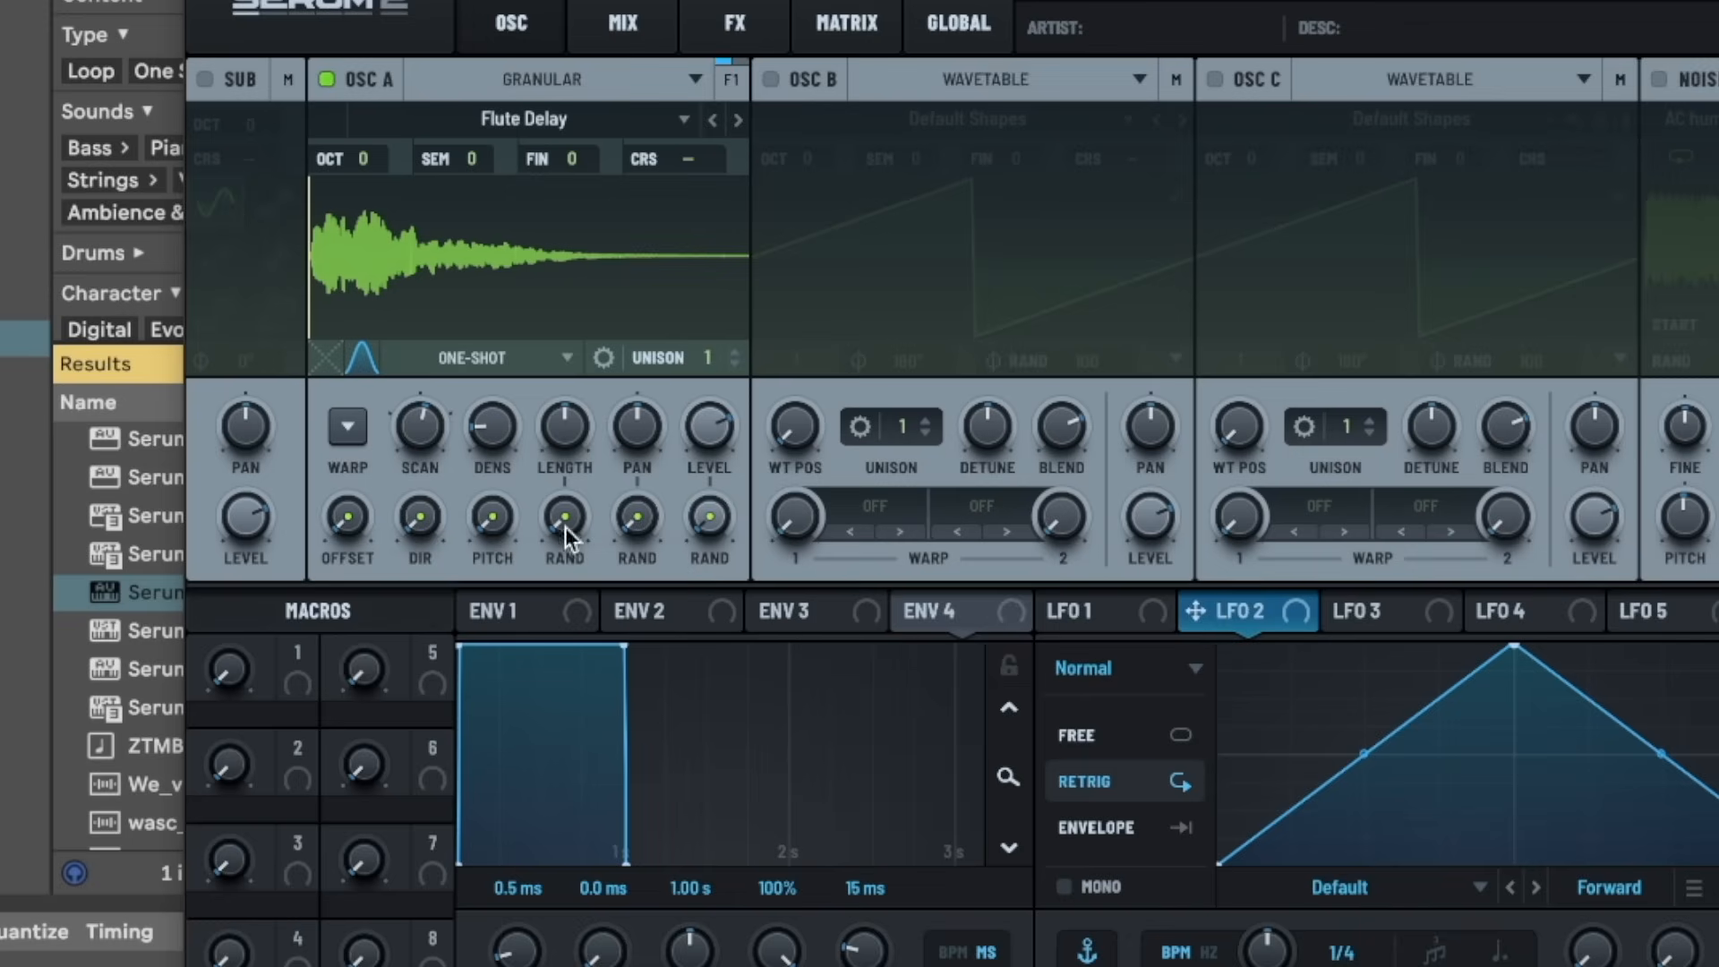
double_click(559, 525)
text(S)
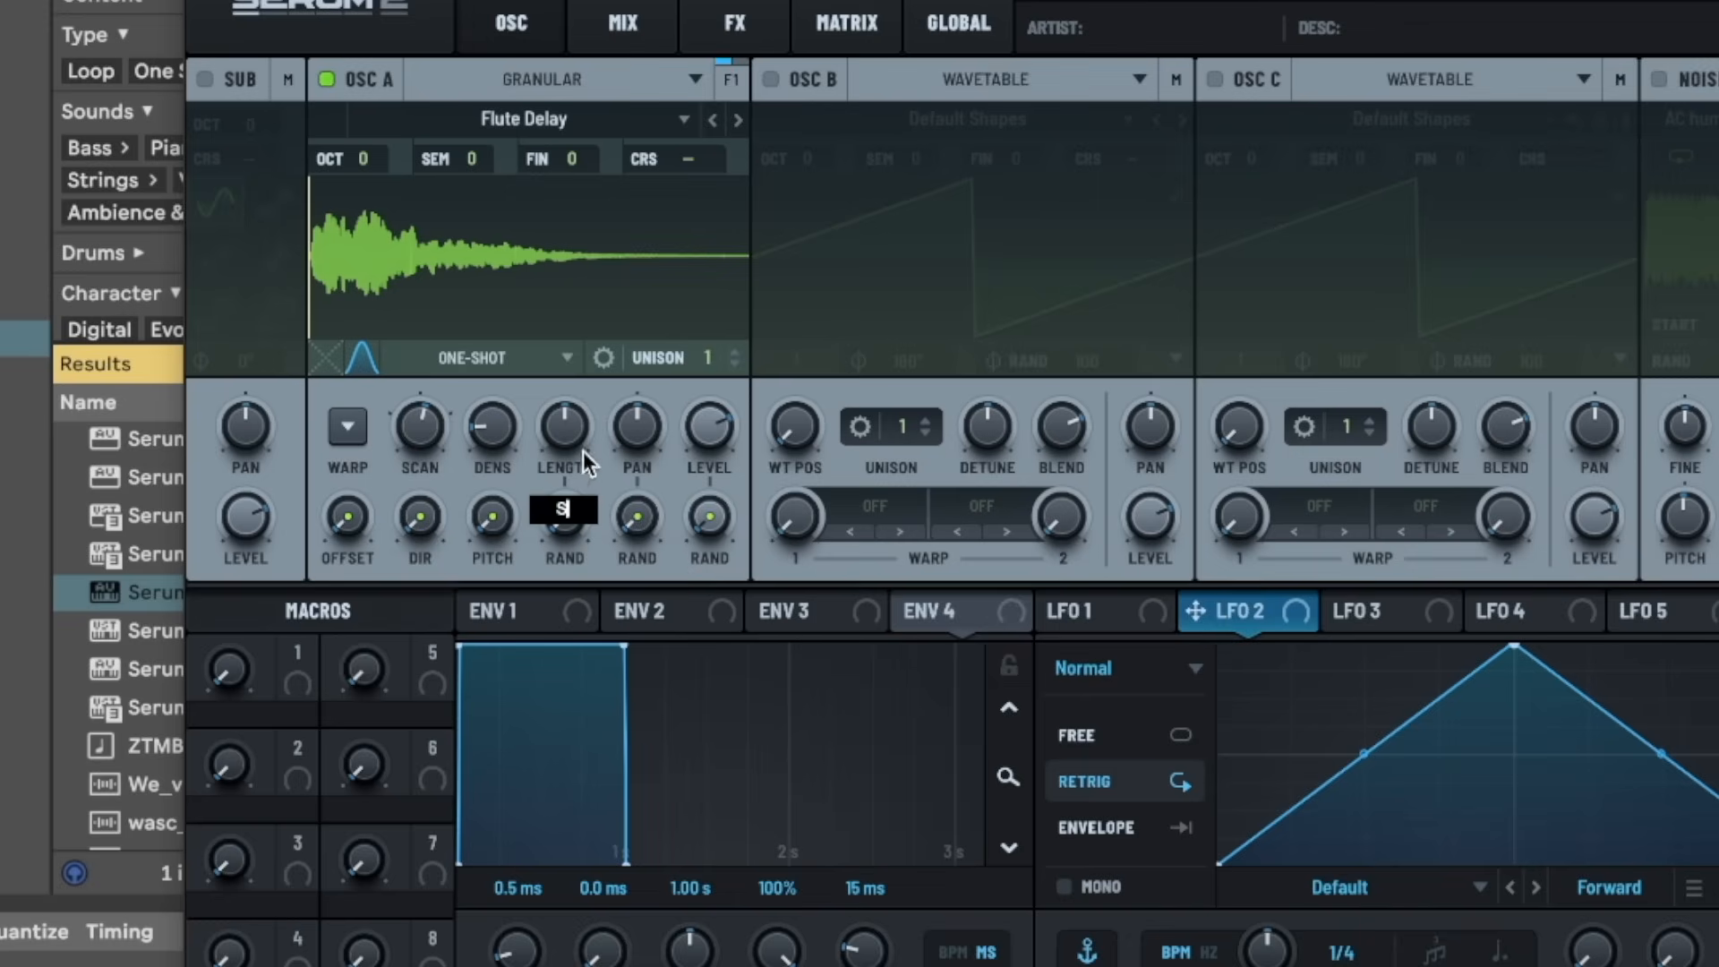
key(Return)
drag(567, 516, 634, 364)
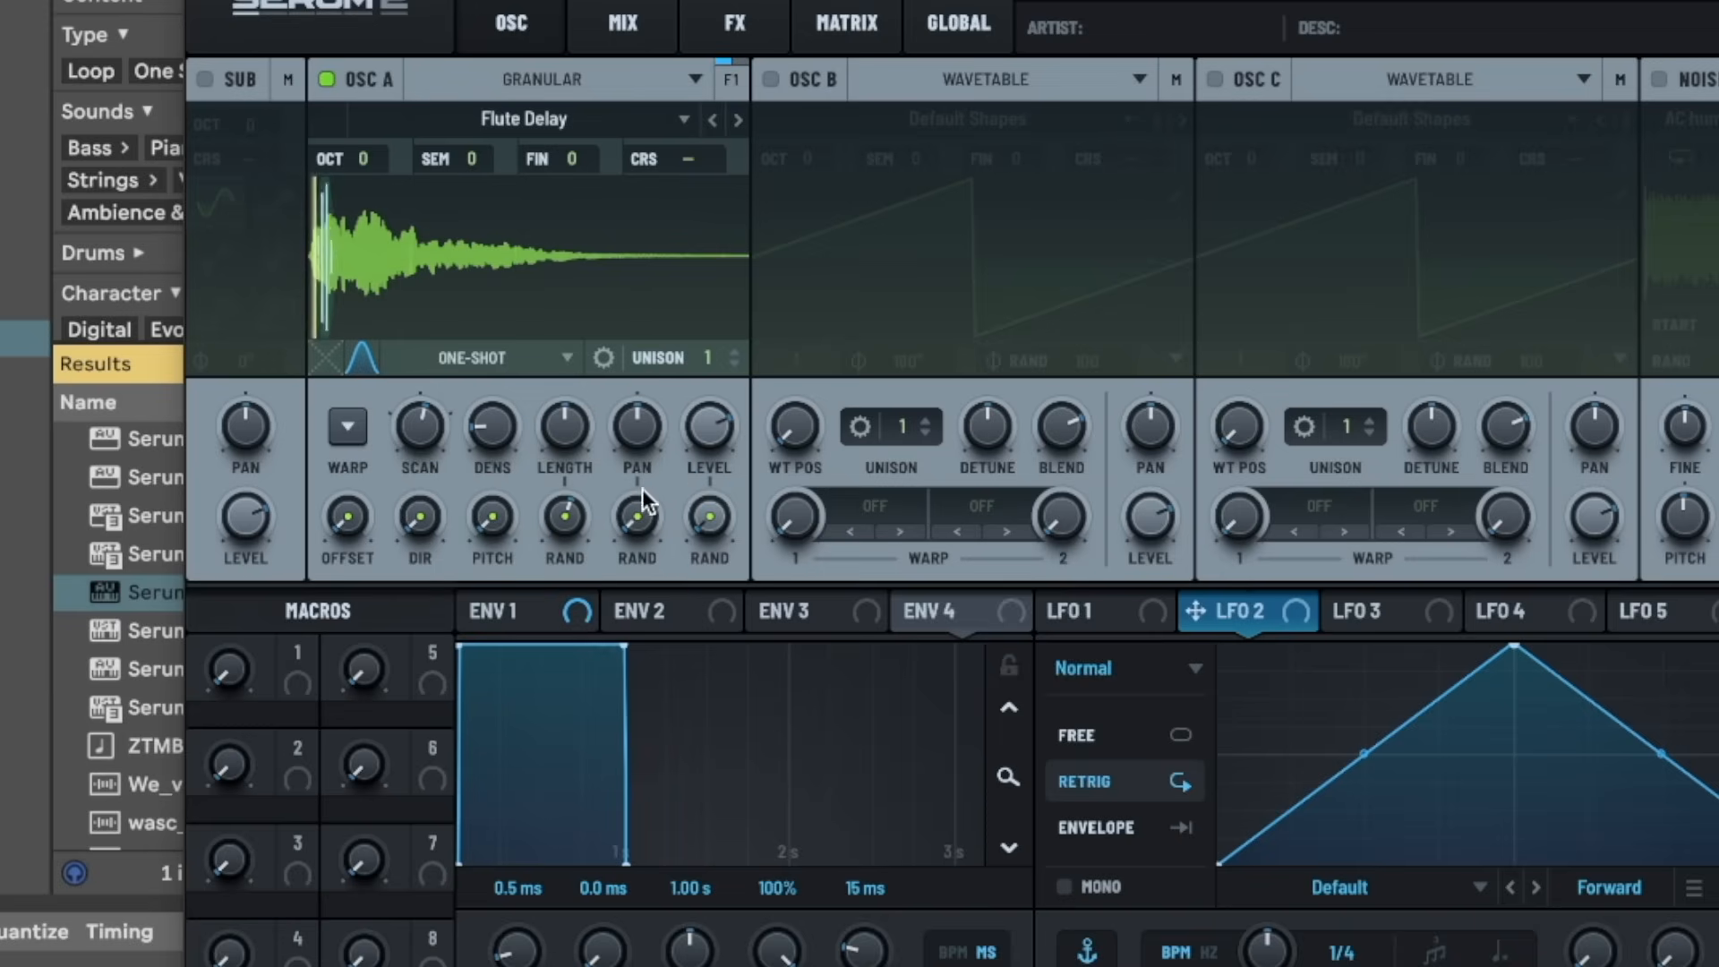
drag(638, 512, 691, 359)
- Raise oscillator A's random pitch, direction and offset amounts, and turn direction and pitch back down
drag(493, 516, 515, 473)
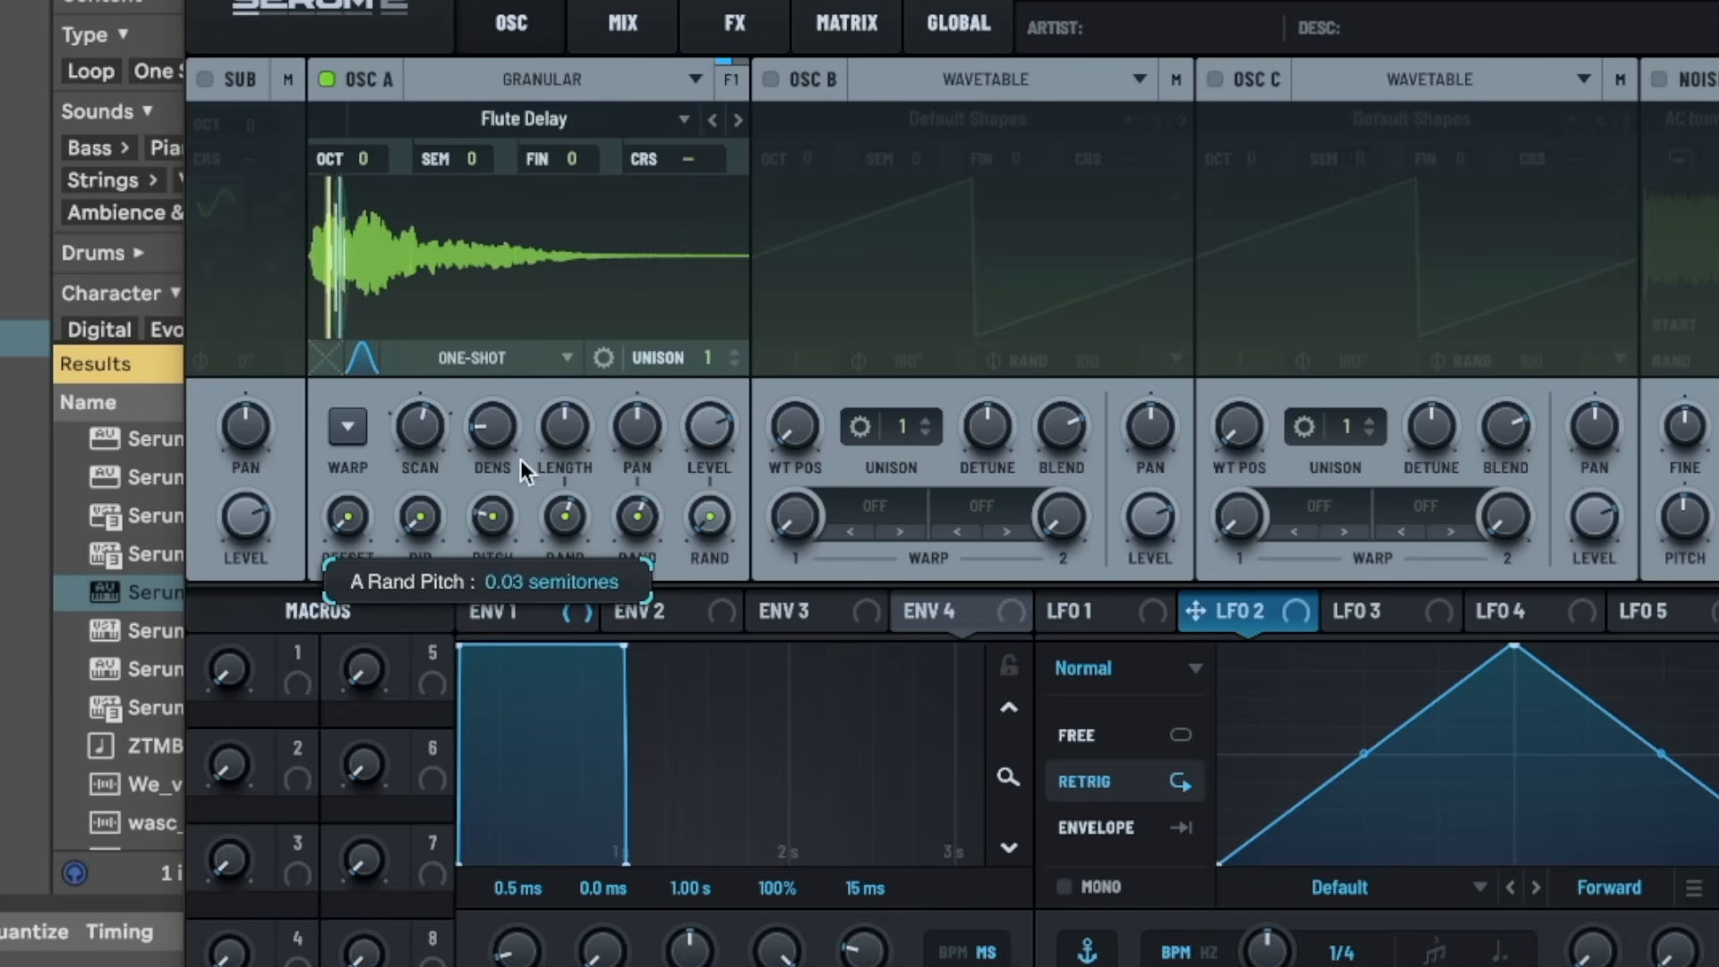
drag(555, 394, 579, 338)
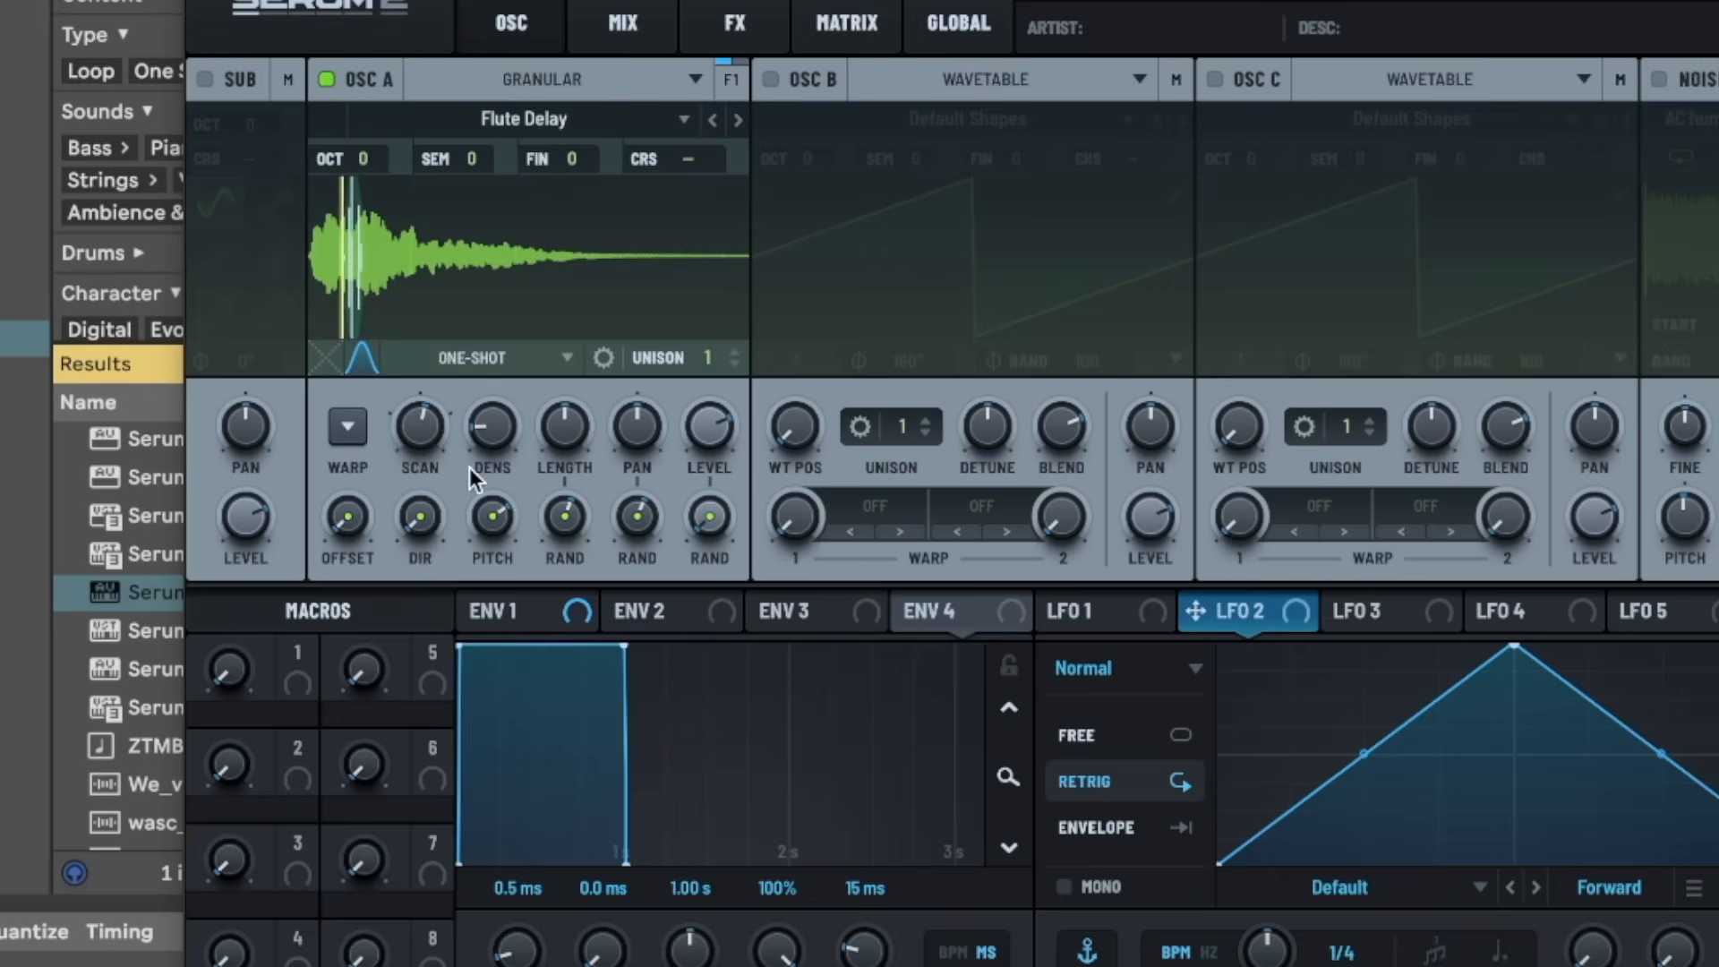
click(416, 513)
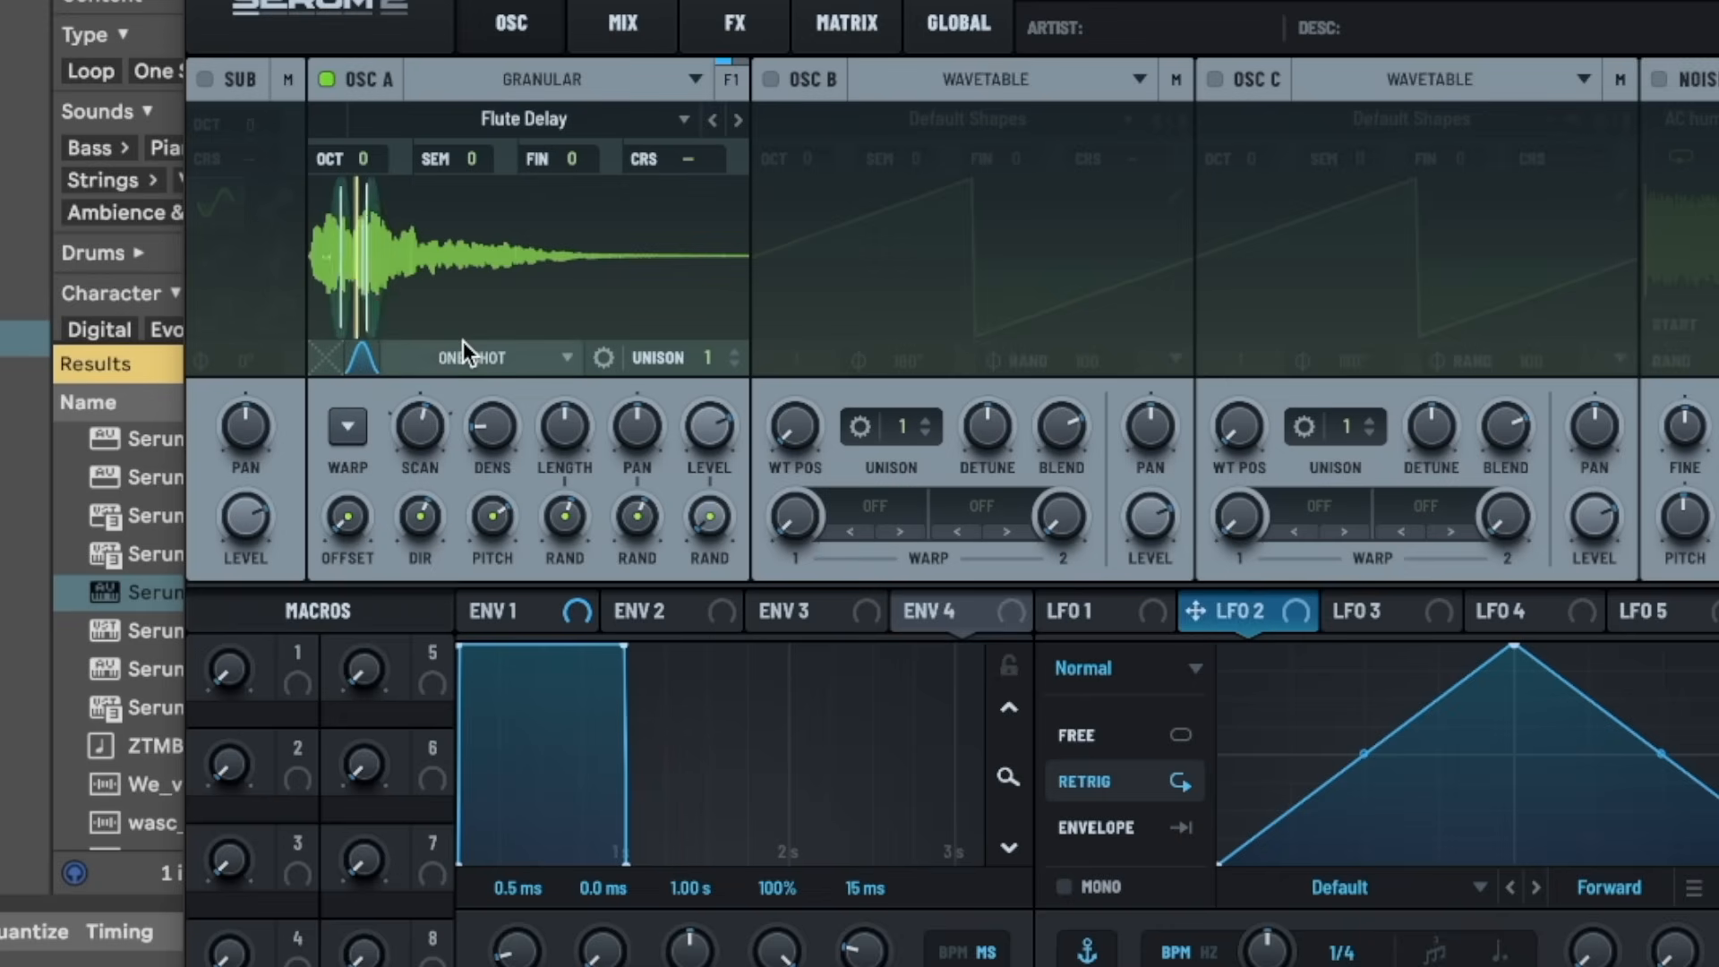
drag(348, 517, 396, 369)
drag(421, 510, 457, 663)
drag(493, 517, 465, 550)
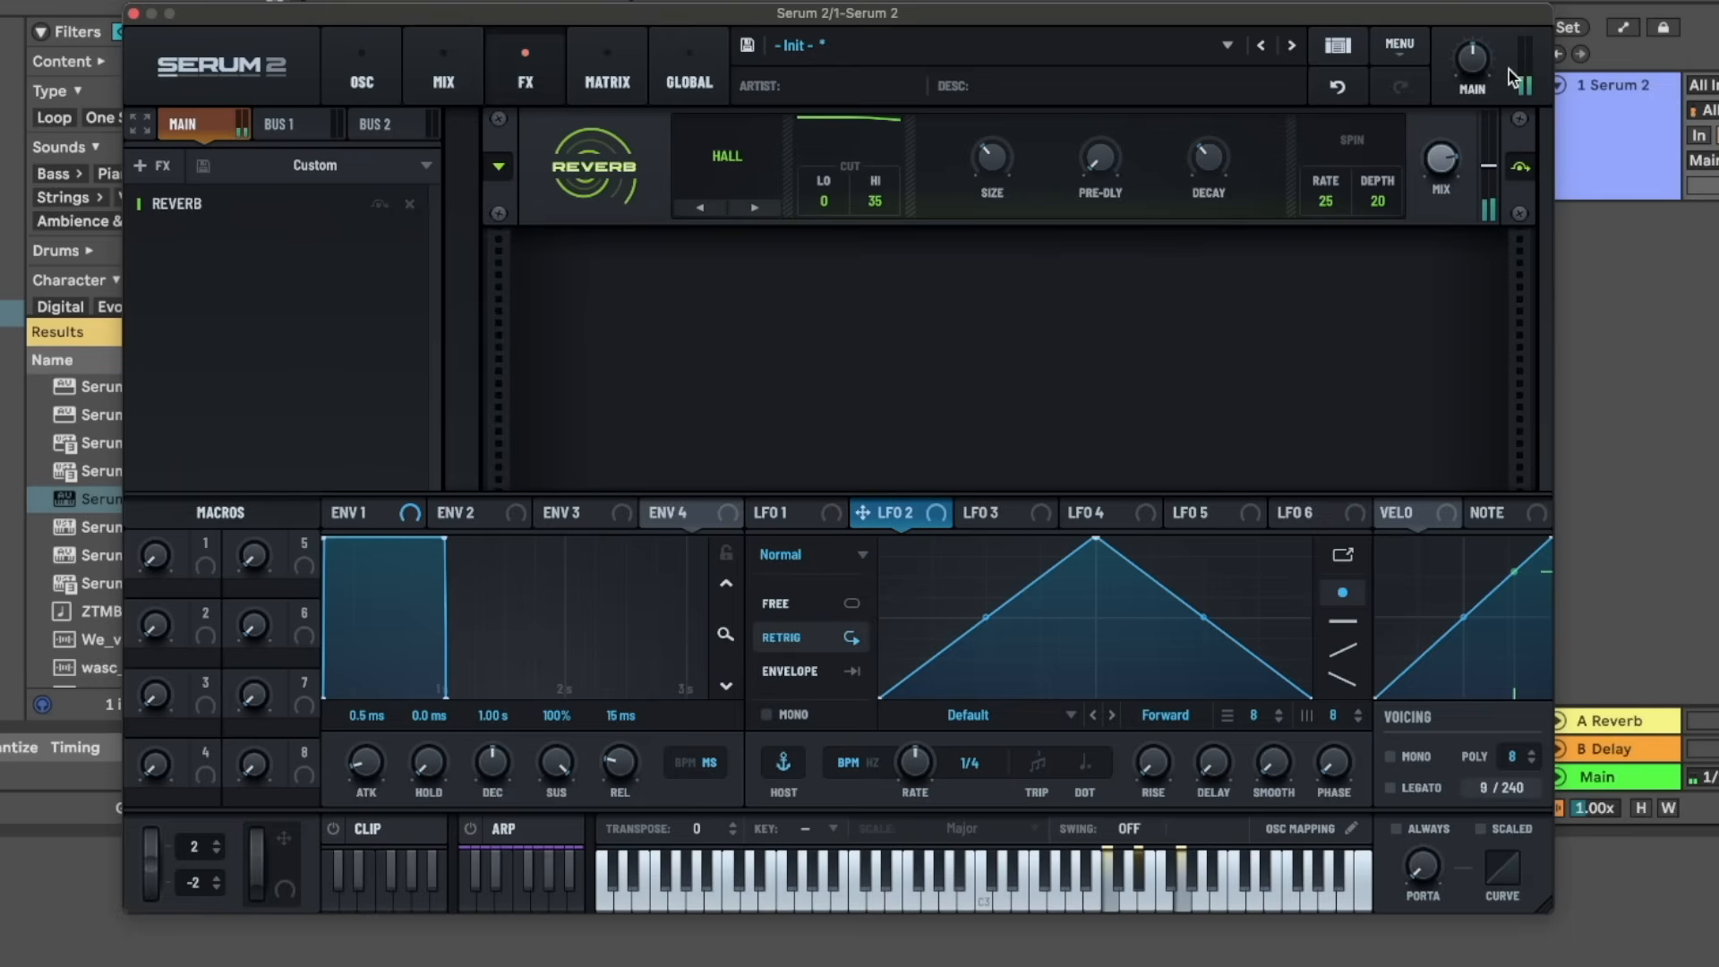
- Set granular oscillator A's Aaah Holy sample to Fwd Loop with 6 unison voices and lower its grain length
click(392, 79)
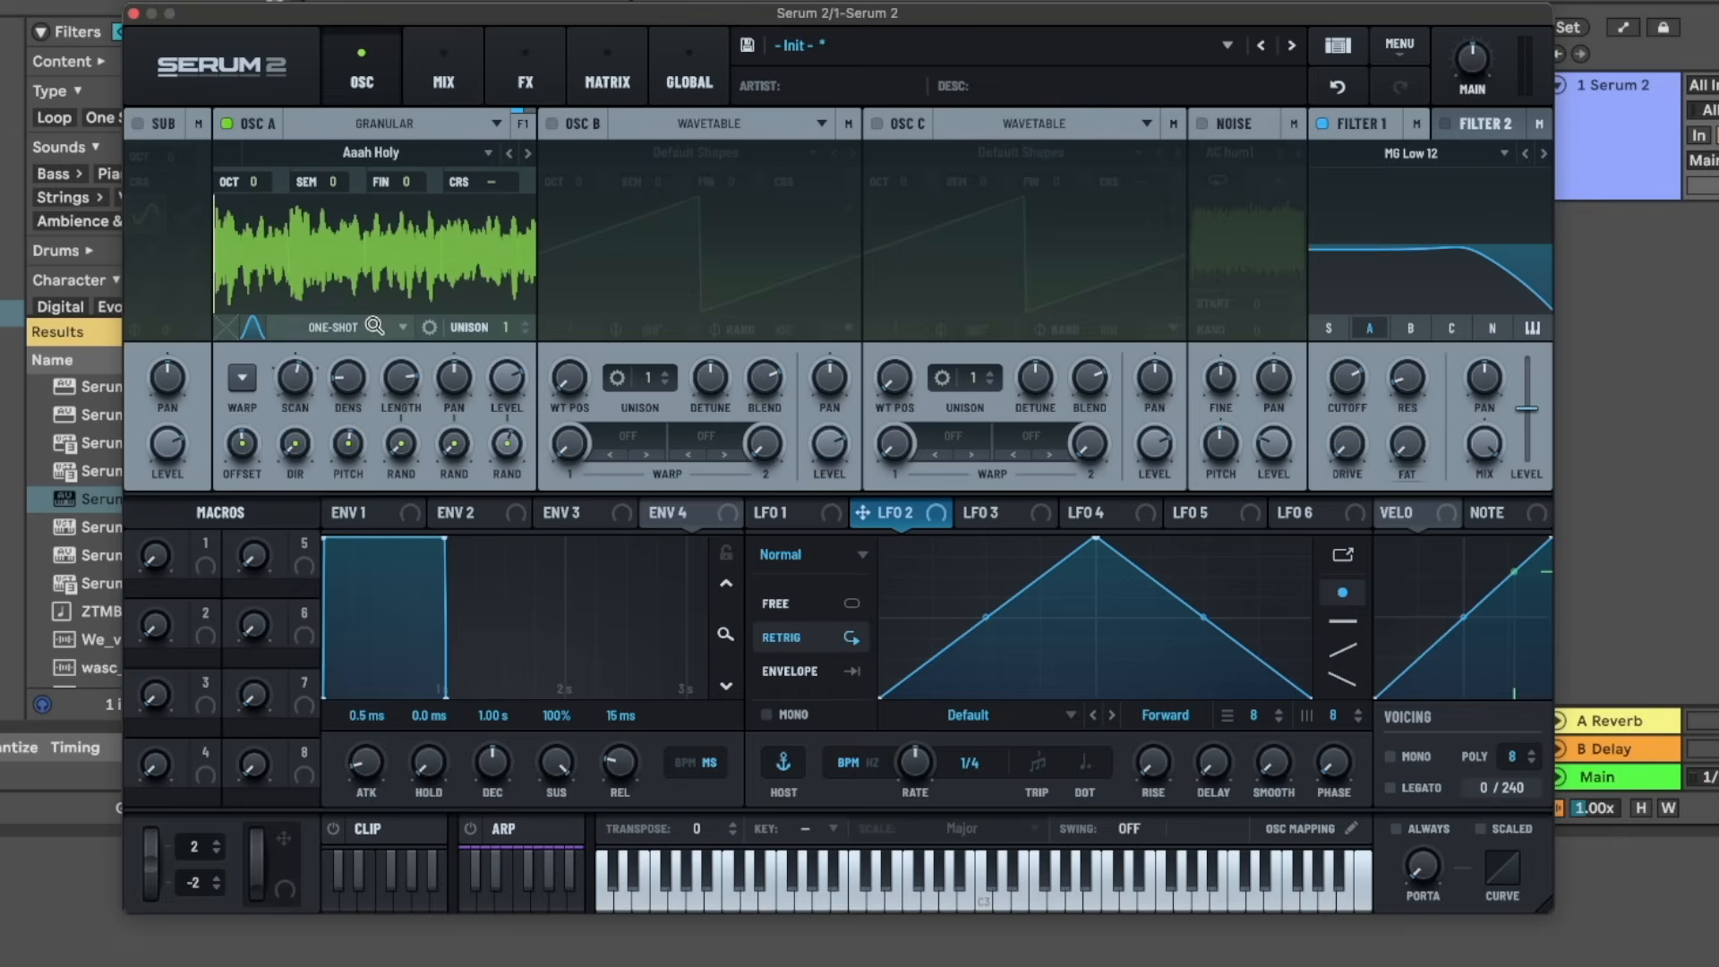
click(340, 326)
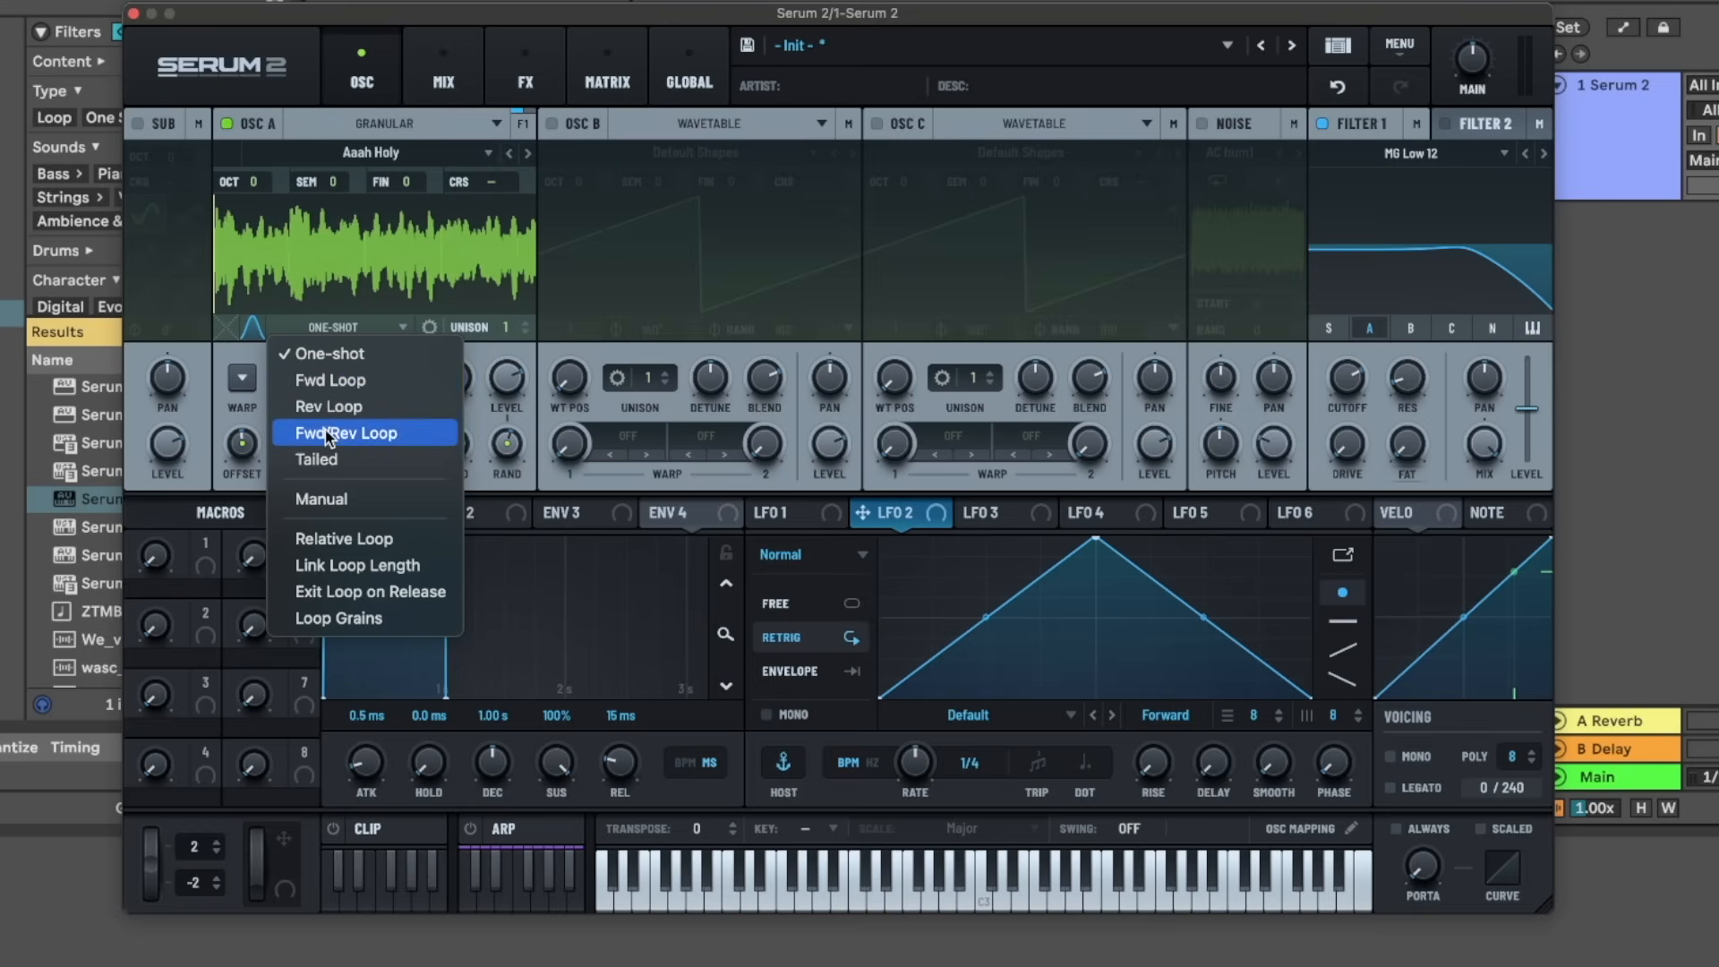
click(339, 383)
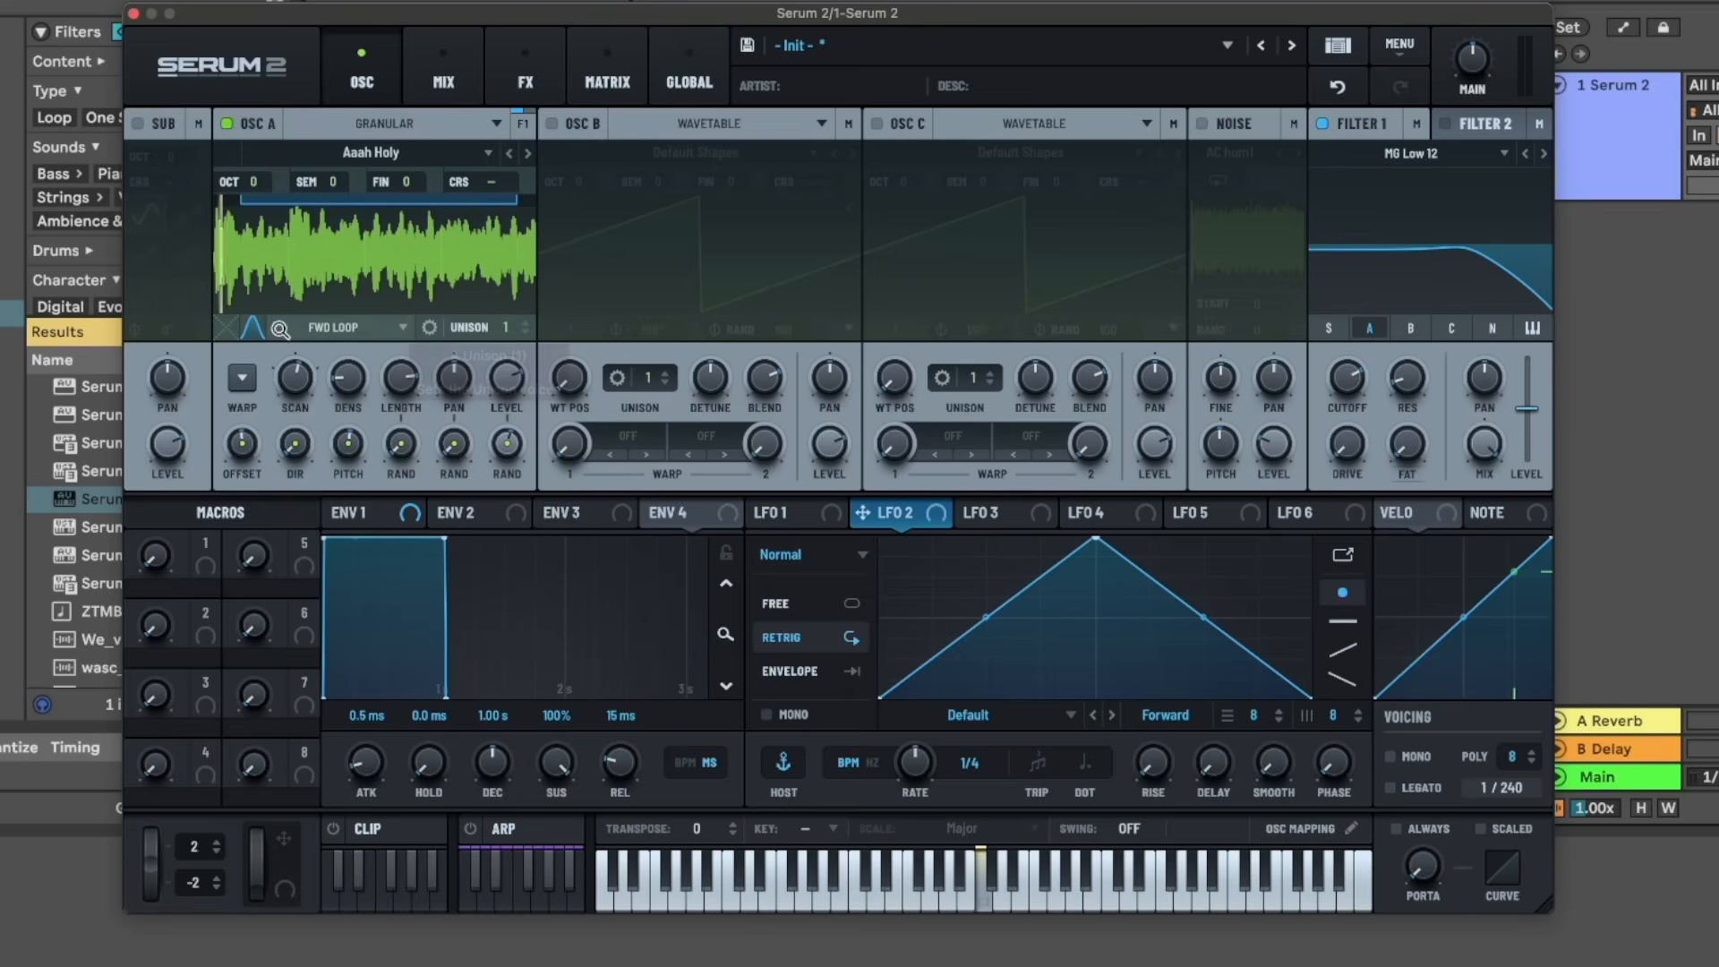
drag(506, 327, 523, 248)
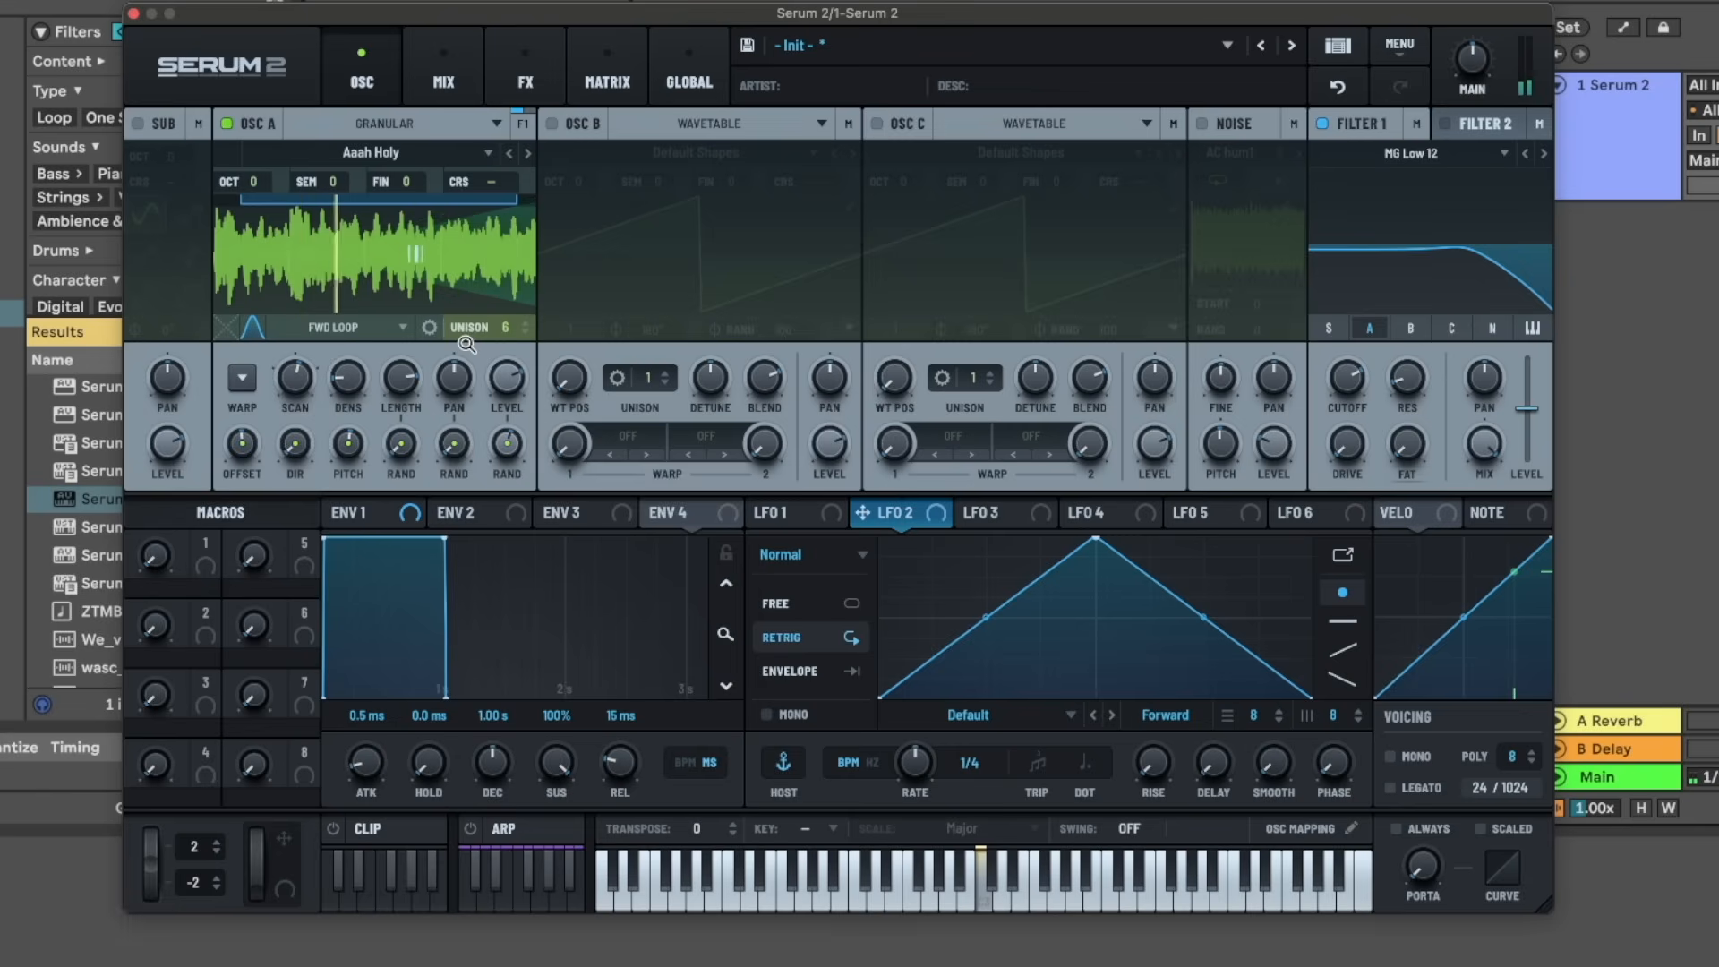
drag(404, 385, 369, 460)
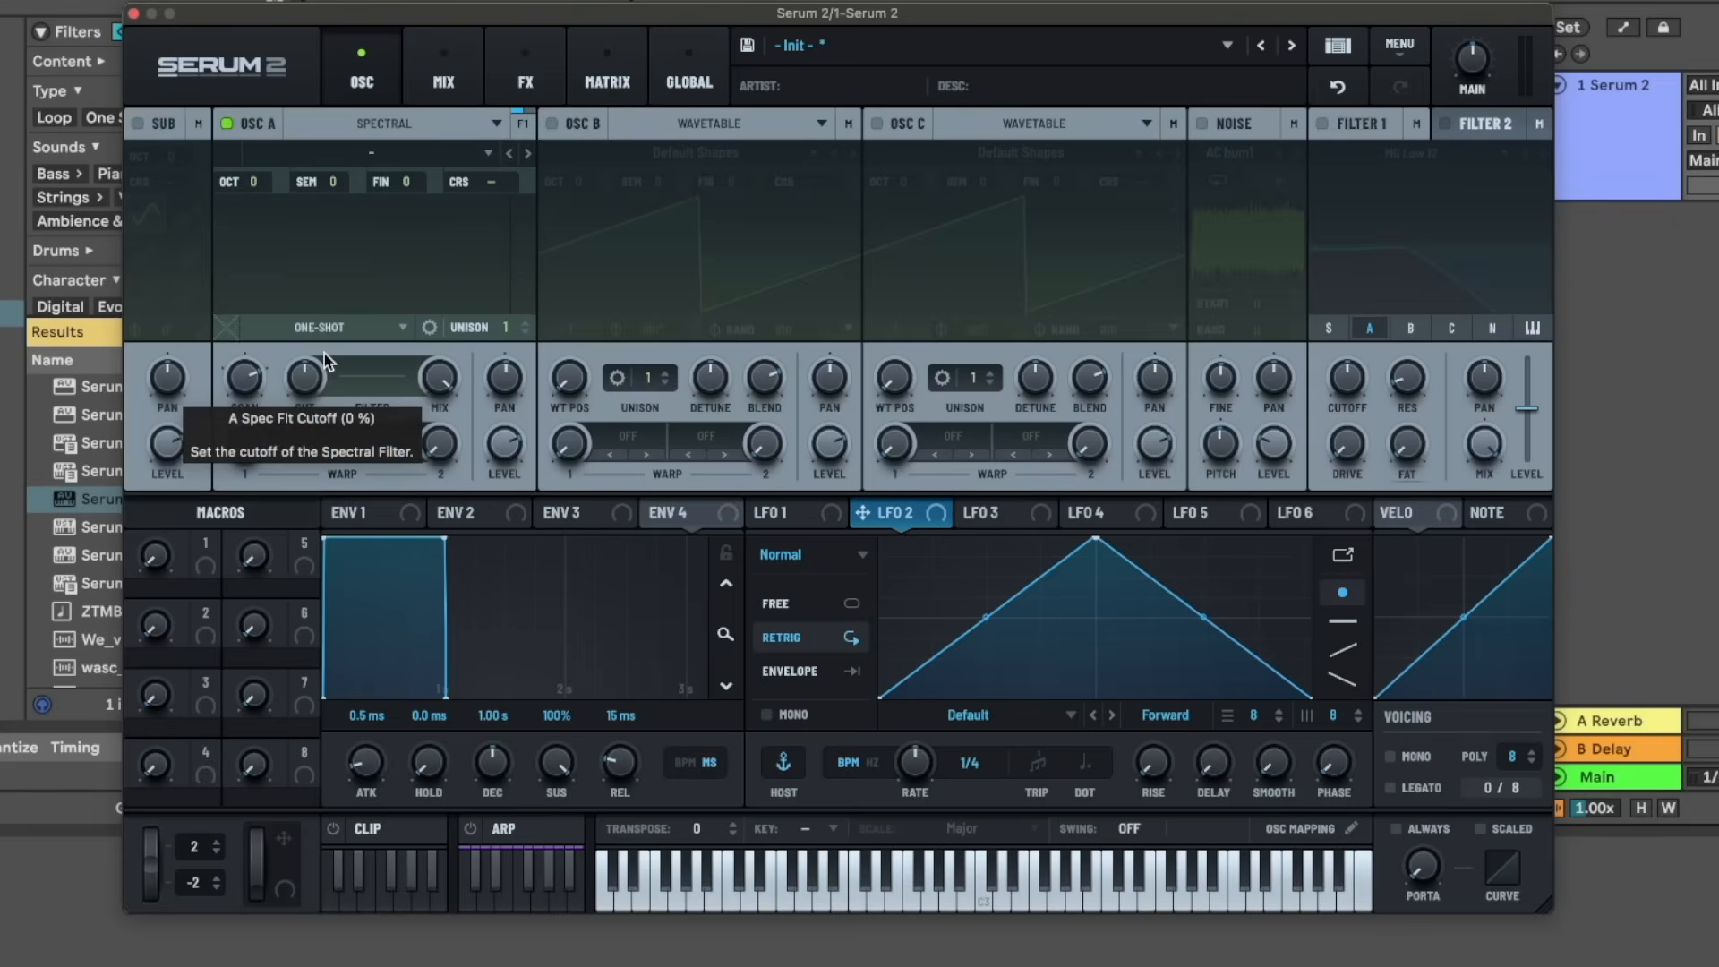
- Load the factory sample Breathy Pianoish into spectral oscillator A and lower the main volume
click(369, 152)
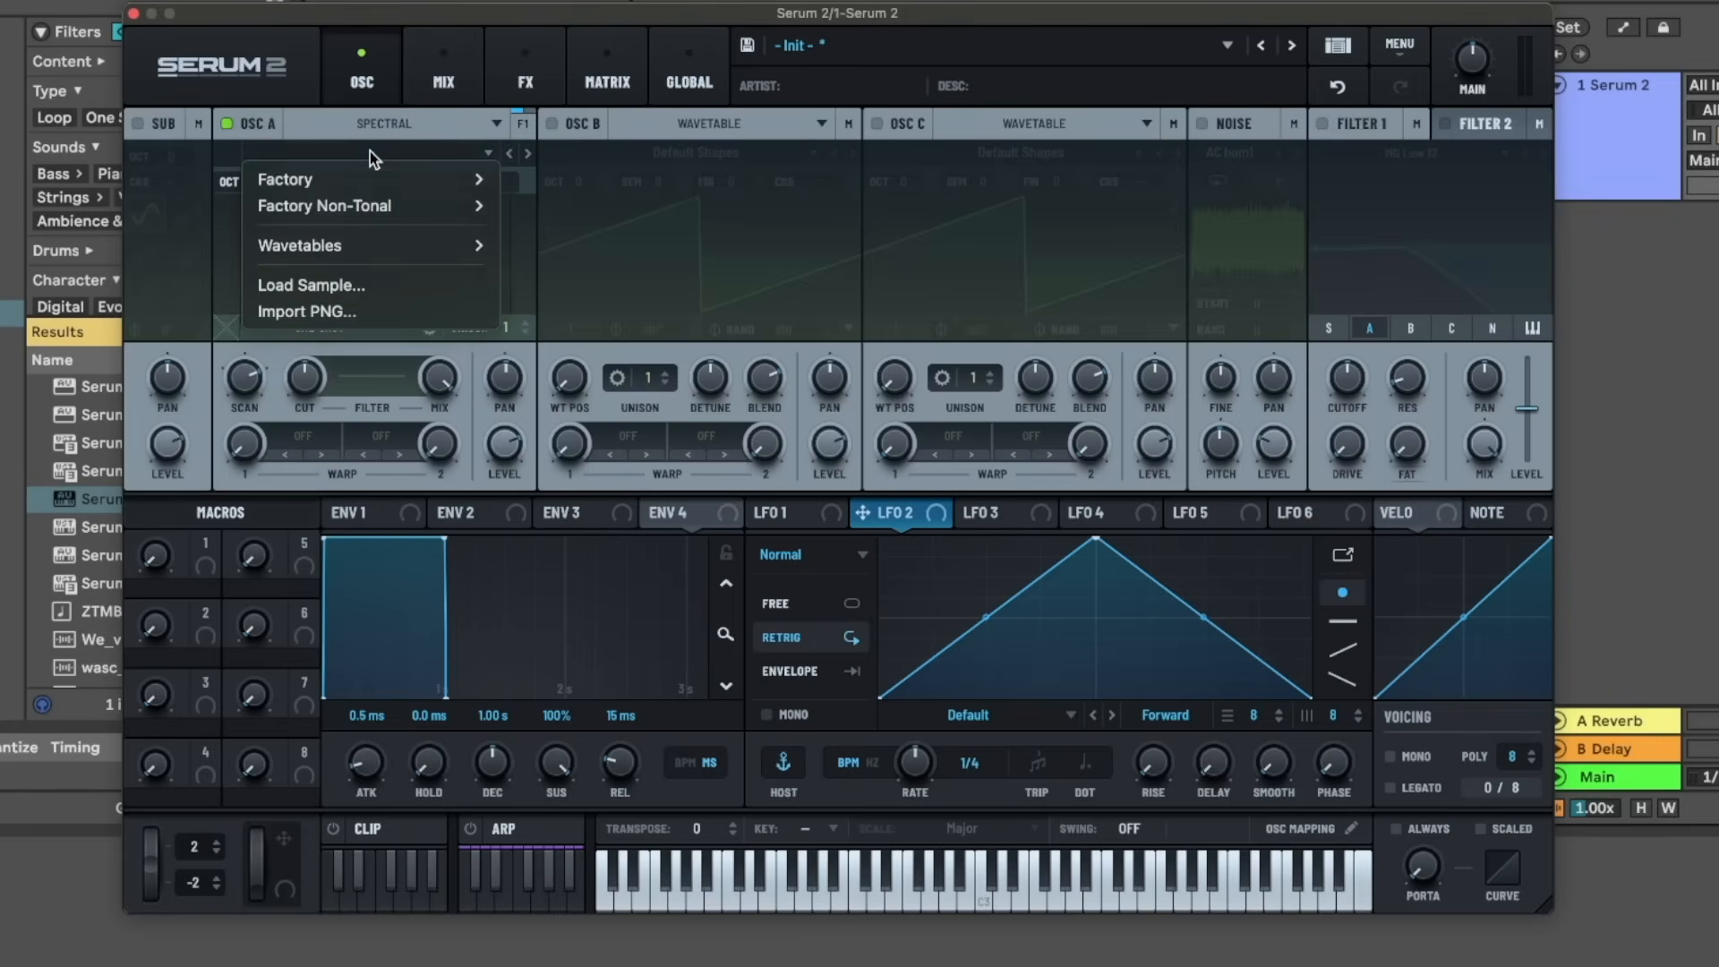
mouse_move(352, 184)
mouse_move(555, 285)
click(660, 287)
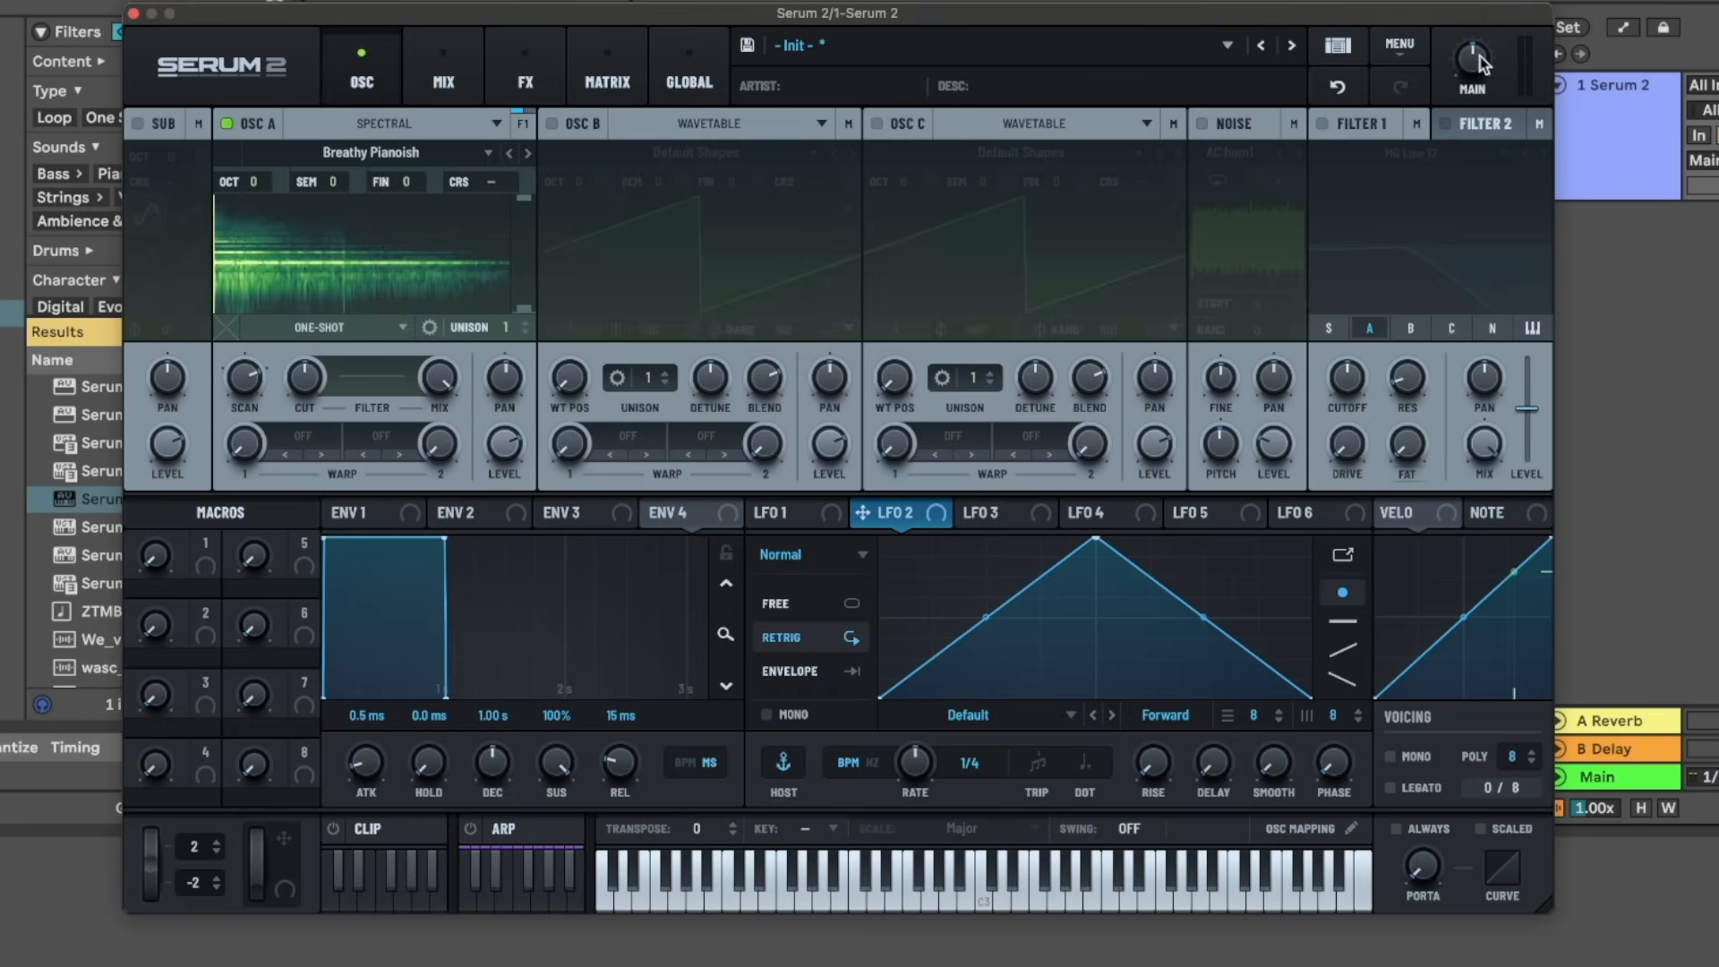
drag(1482, 64, 1472, 91)
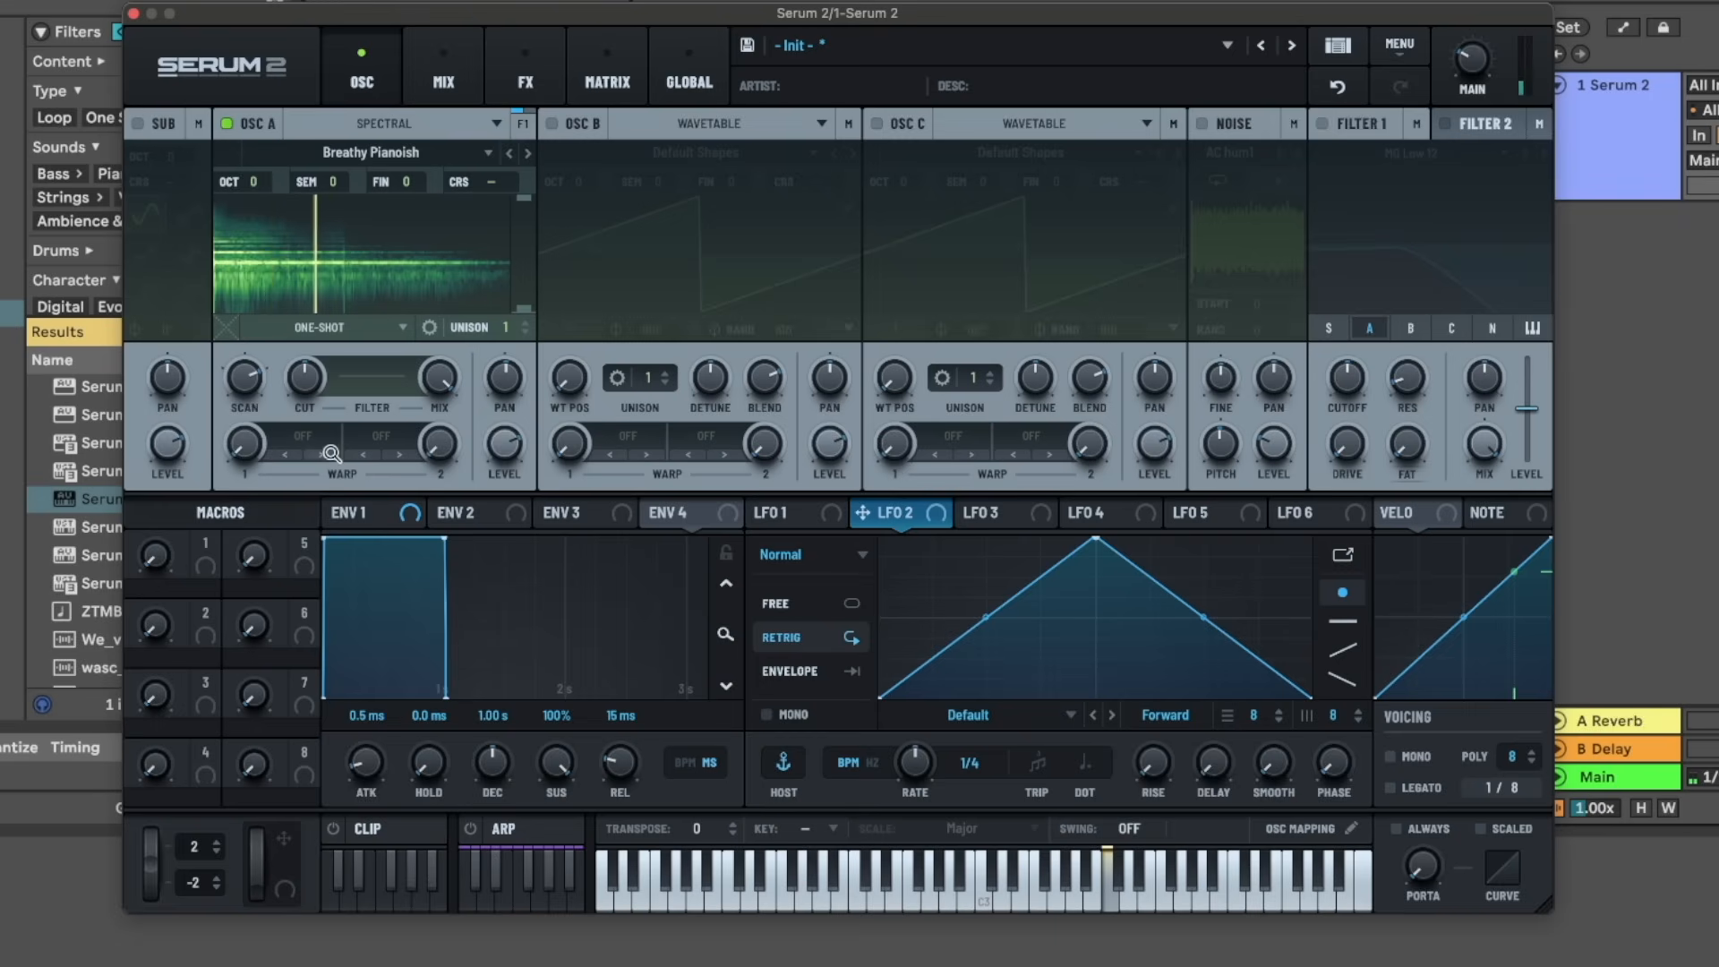
- Audition Spectral Pitch Shift at 55% on oscillator A's first warp and switch that warp to Phase Twist
click(303, 444)
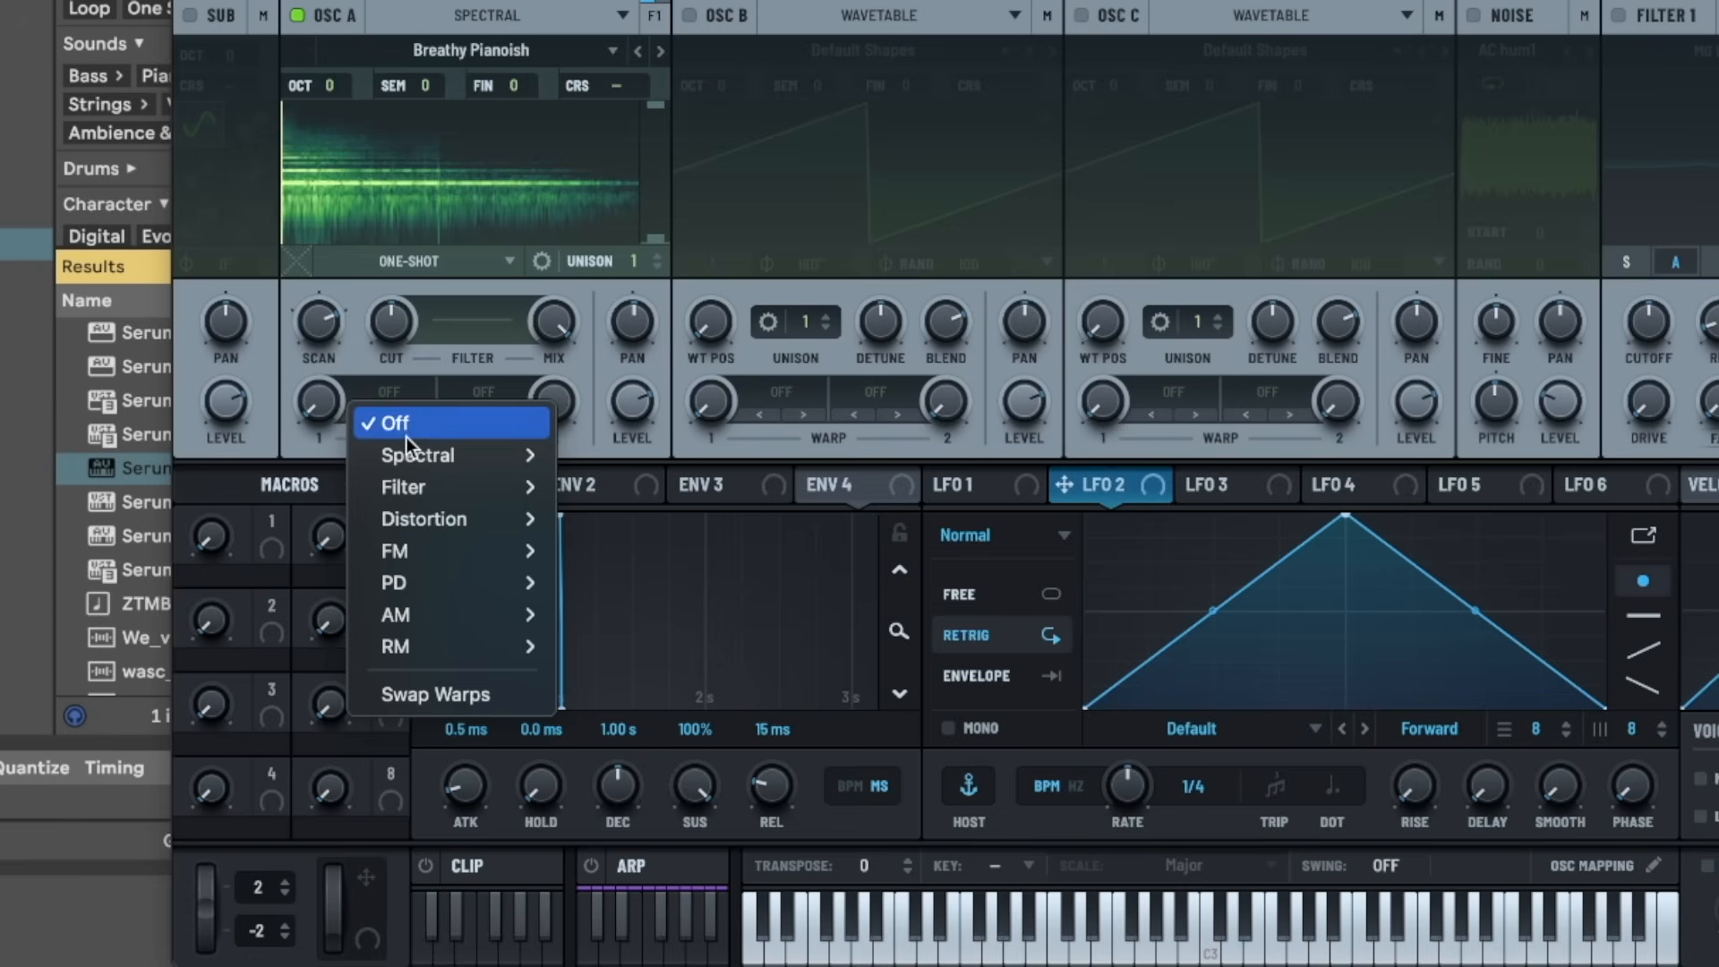
mouse_move(407, 487)
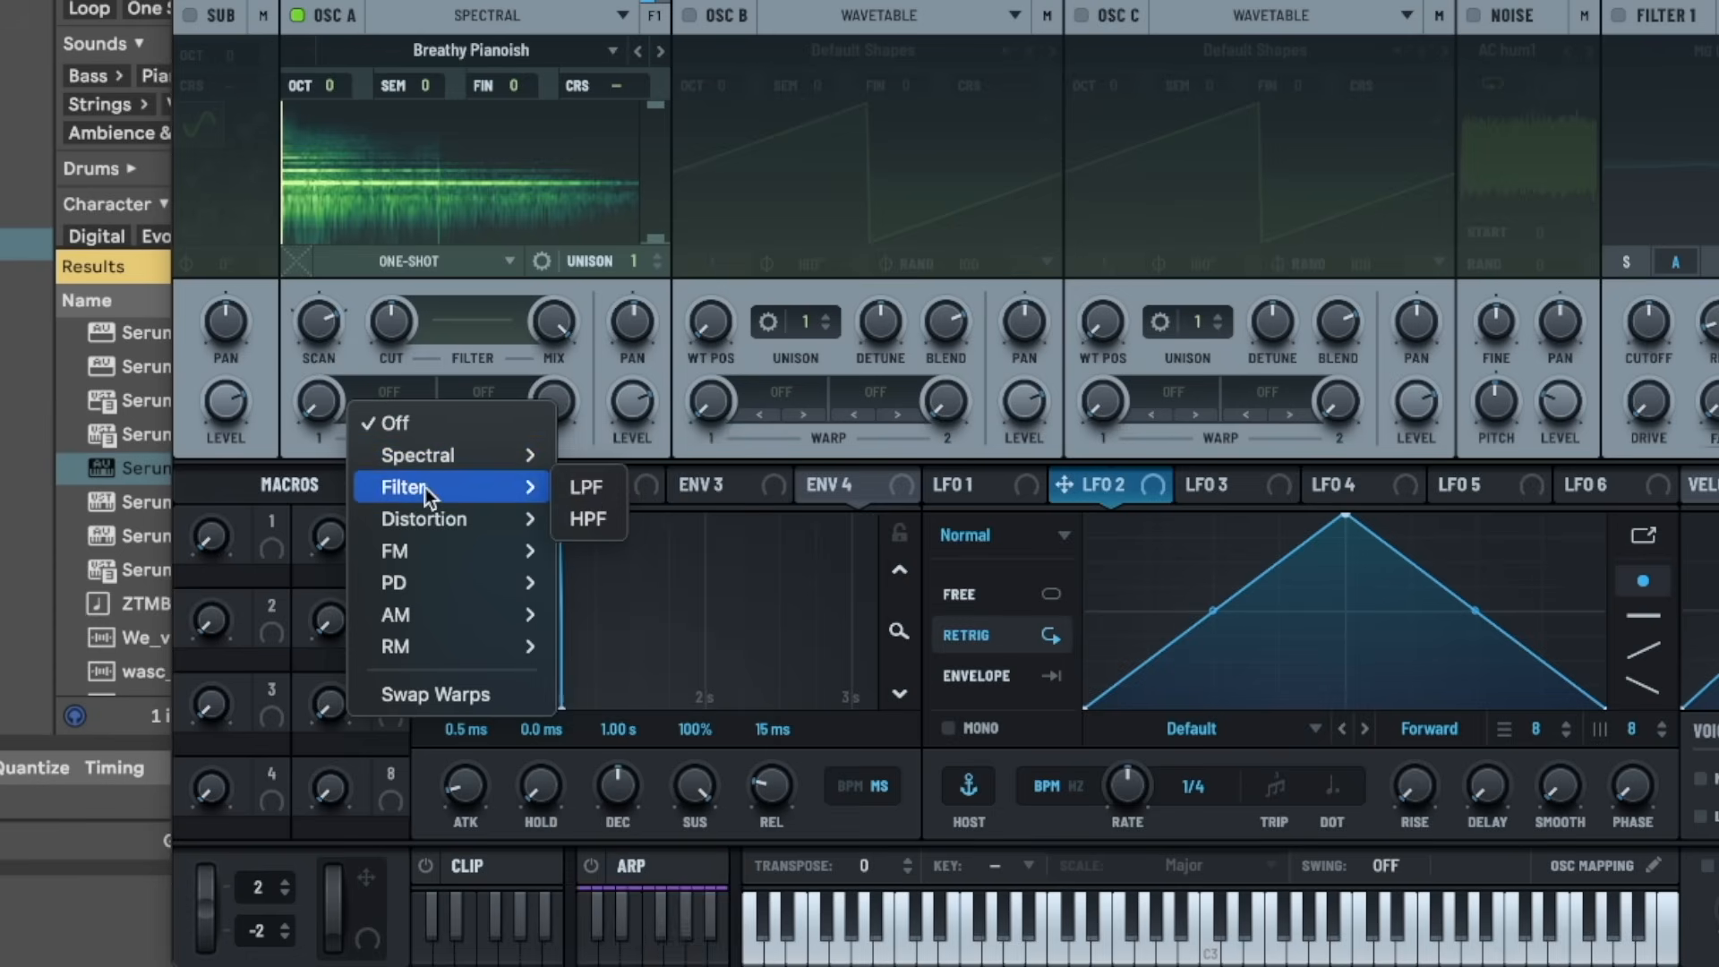
mouse_move(509, 460)
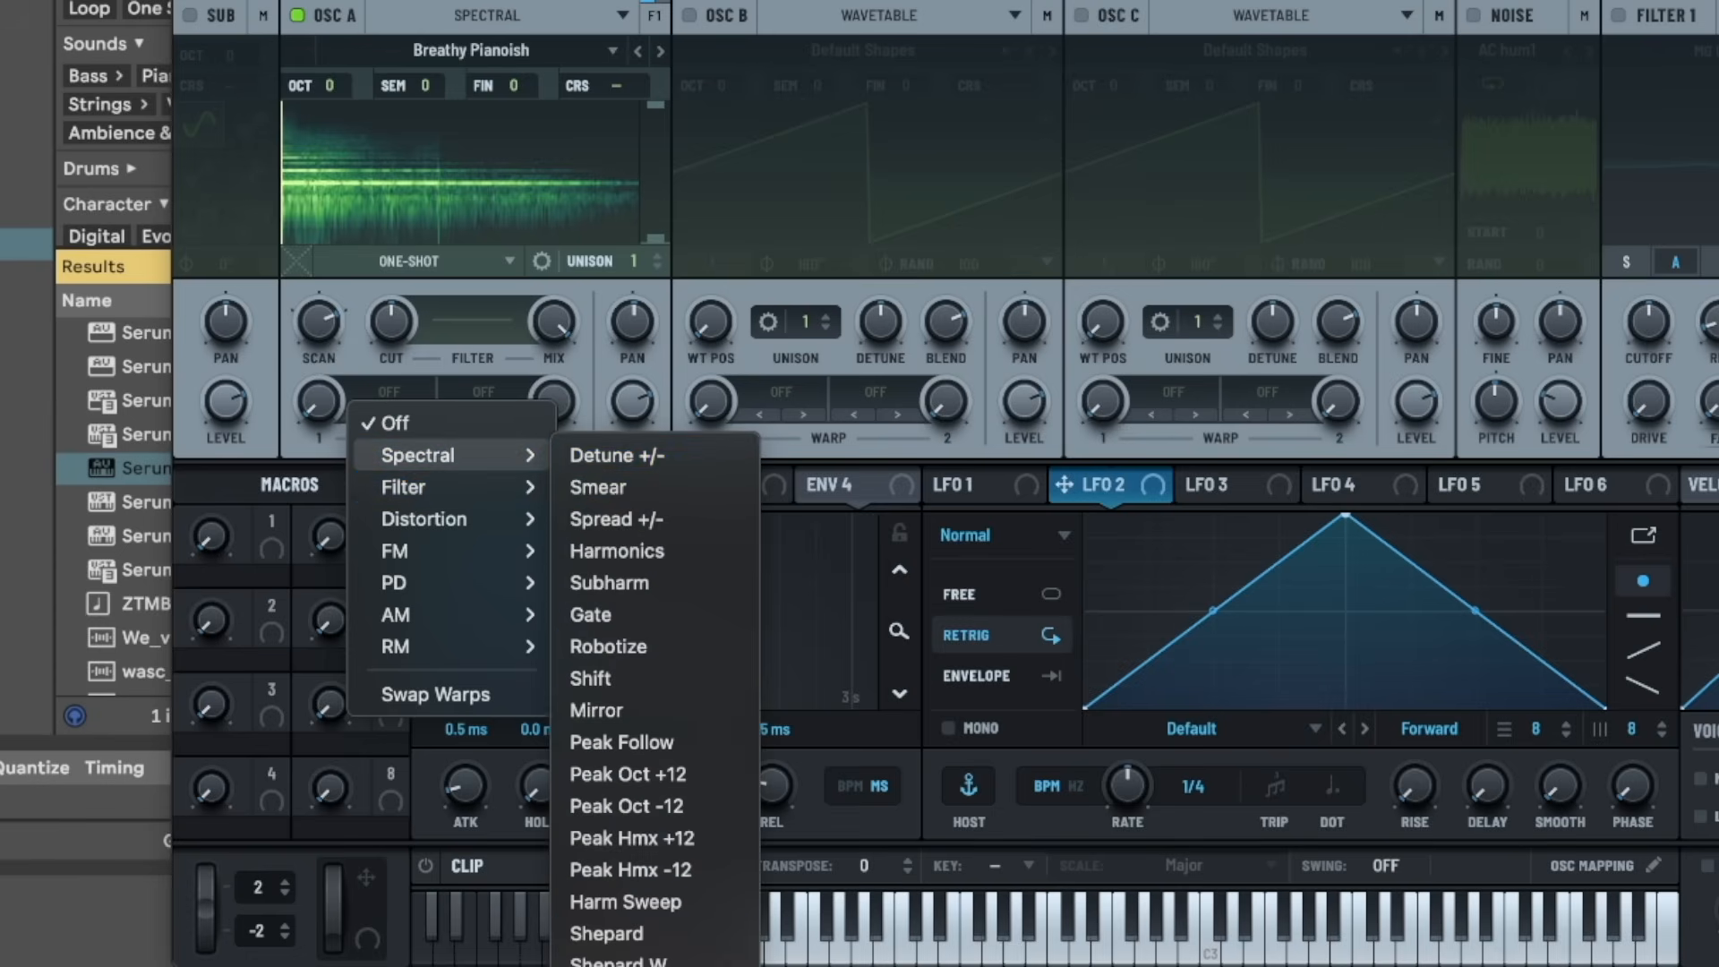
click(617, 965)
drag(335, 394, 389, 259)
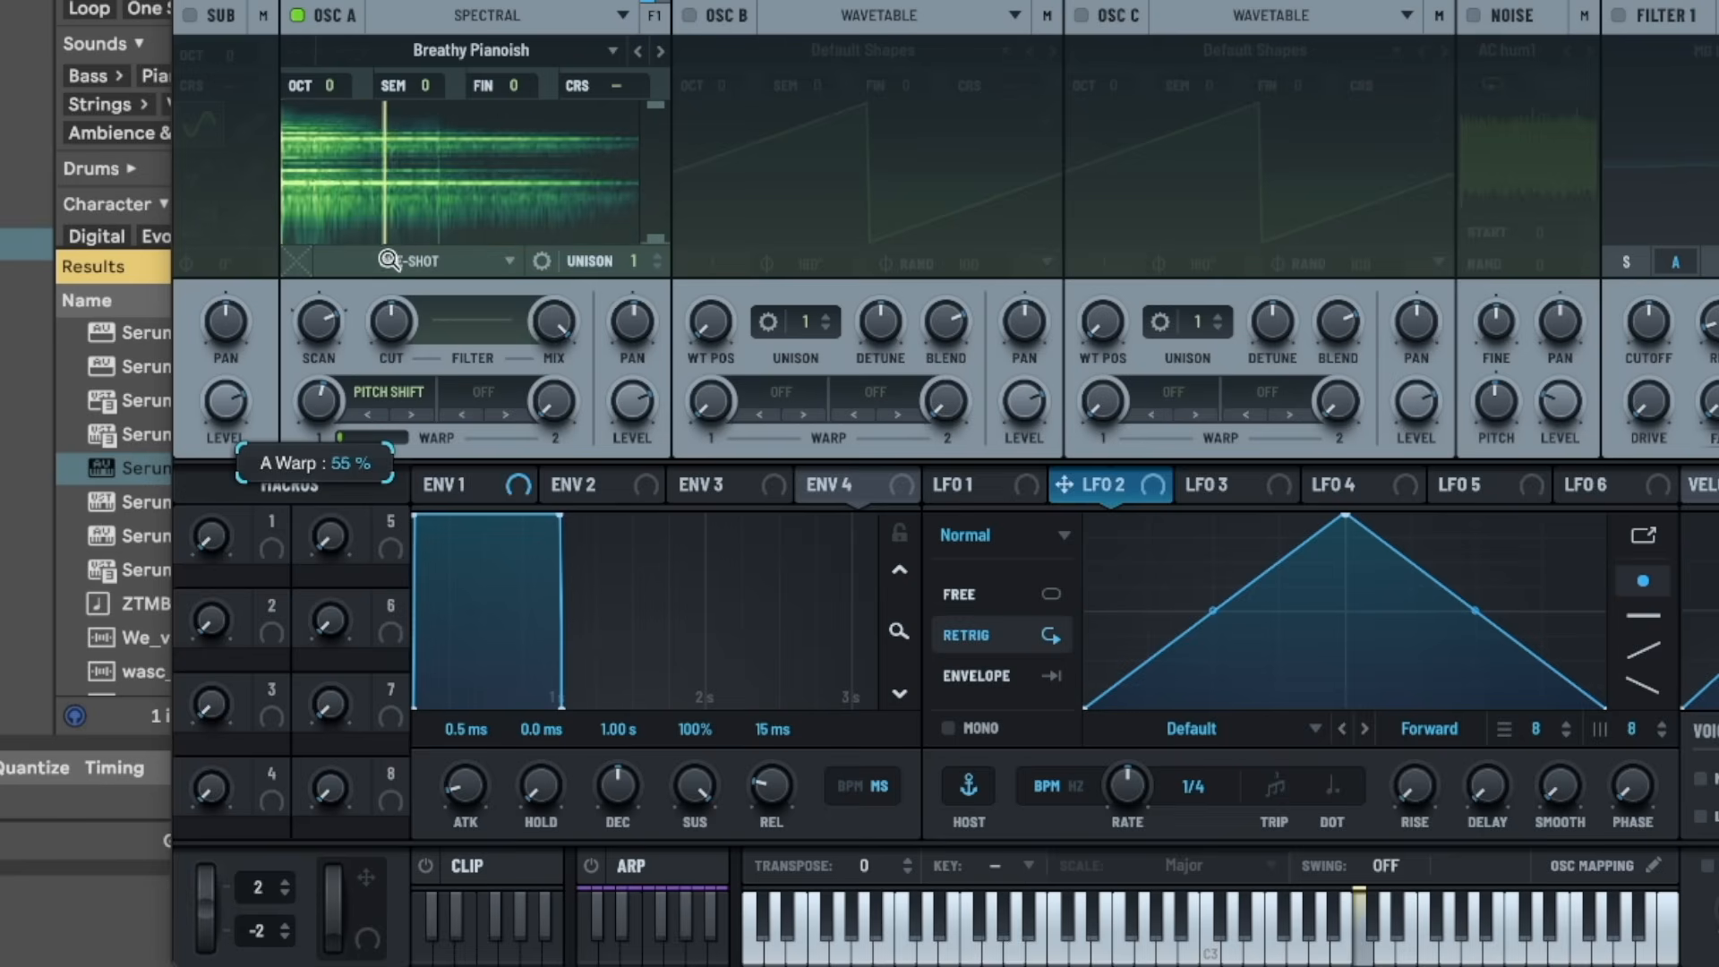
click(411, 414)
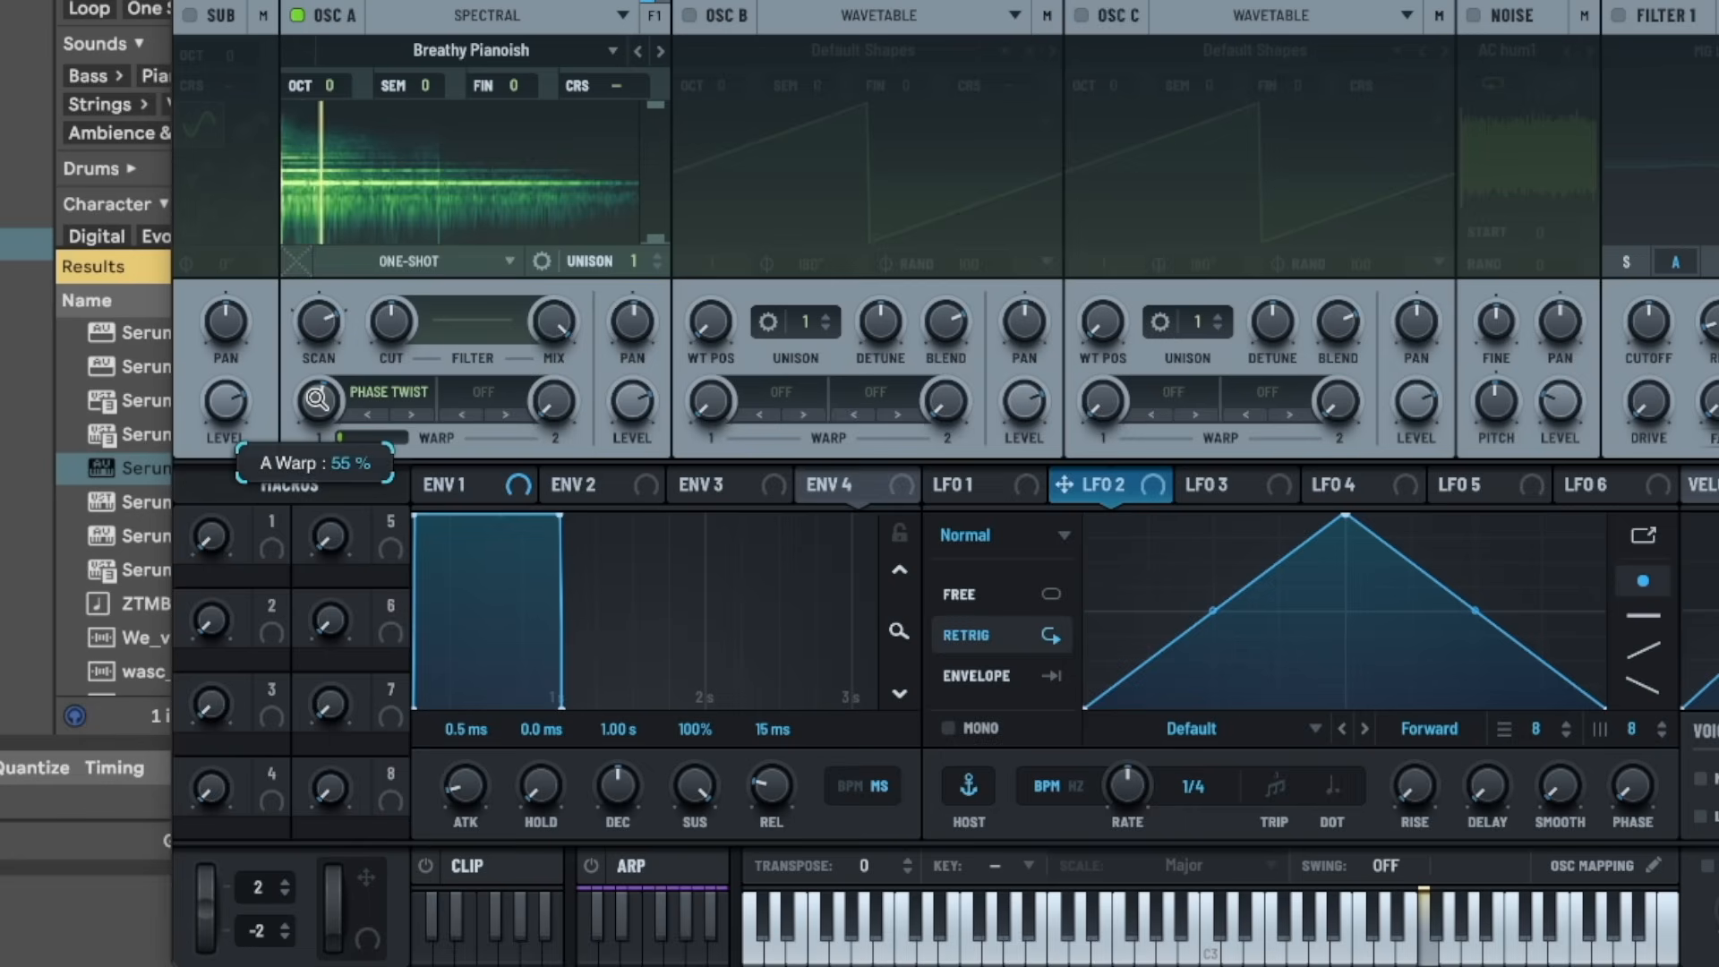
- Add a Reverb in Plate mode to the main effects chain and return to the oscillator view
click(560, 0)
click(640, 0)
click(215, 69)
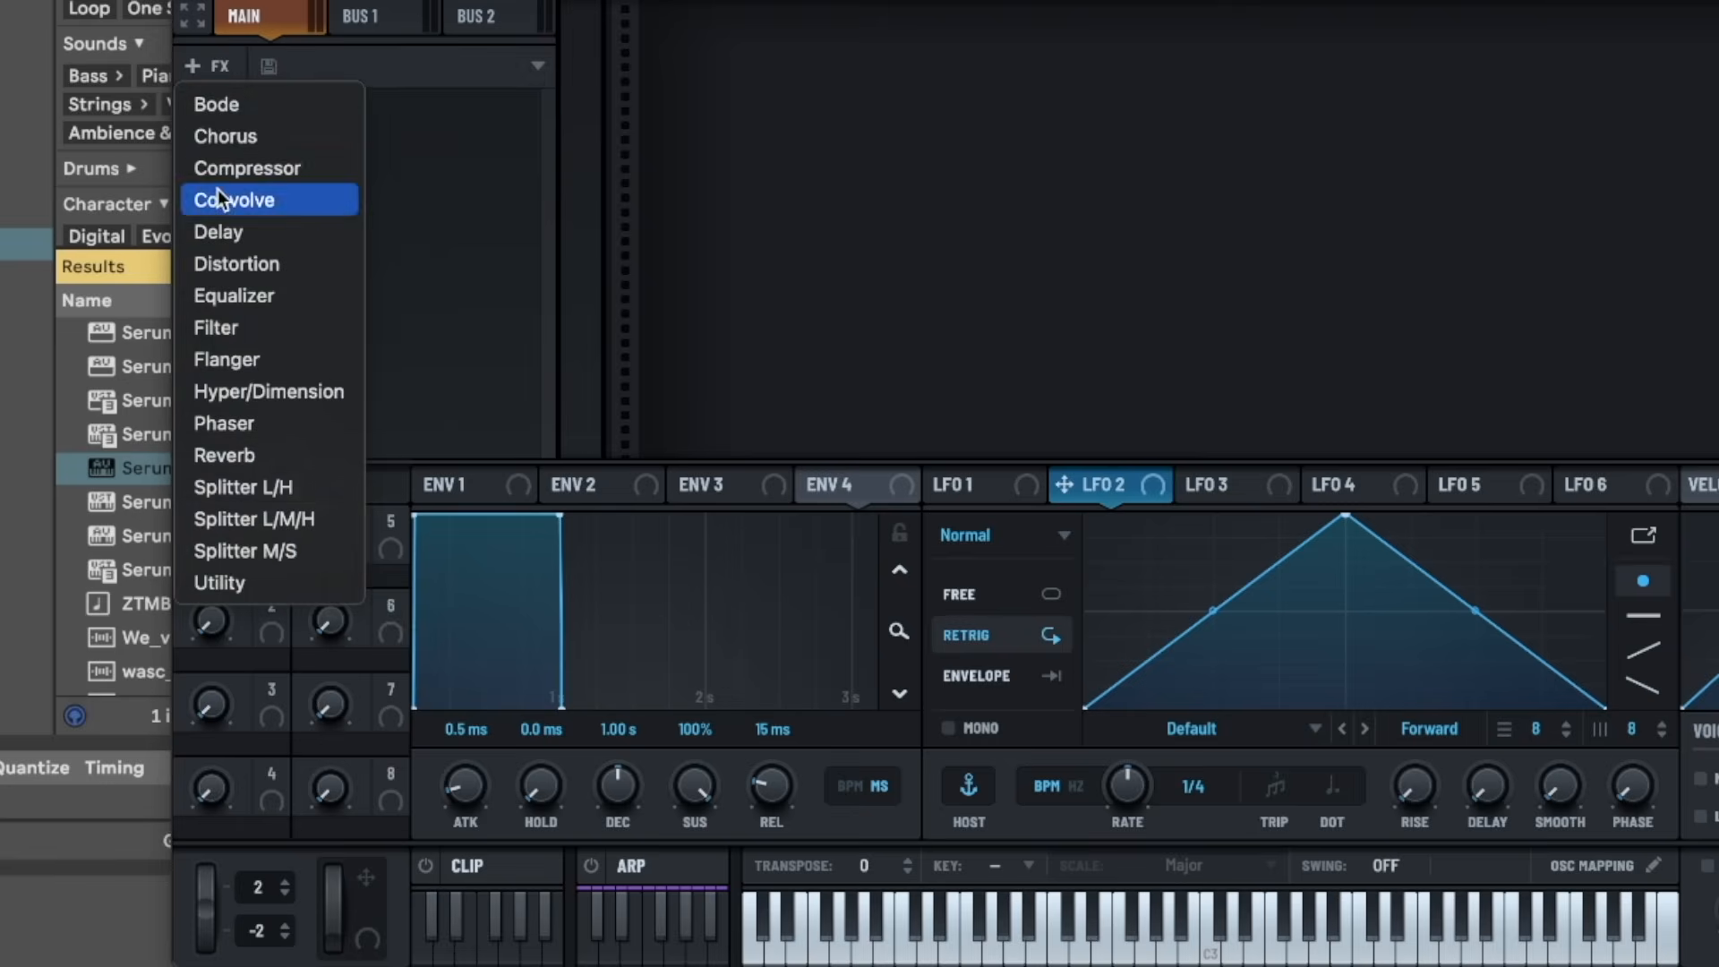
click(220, 453)
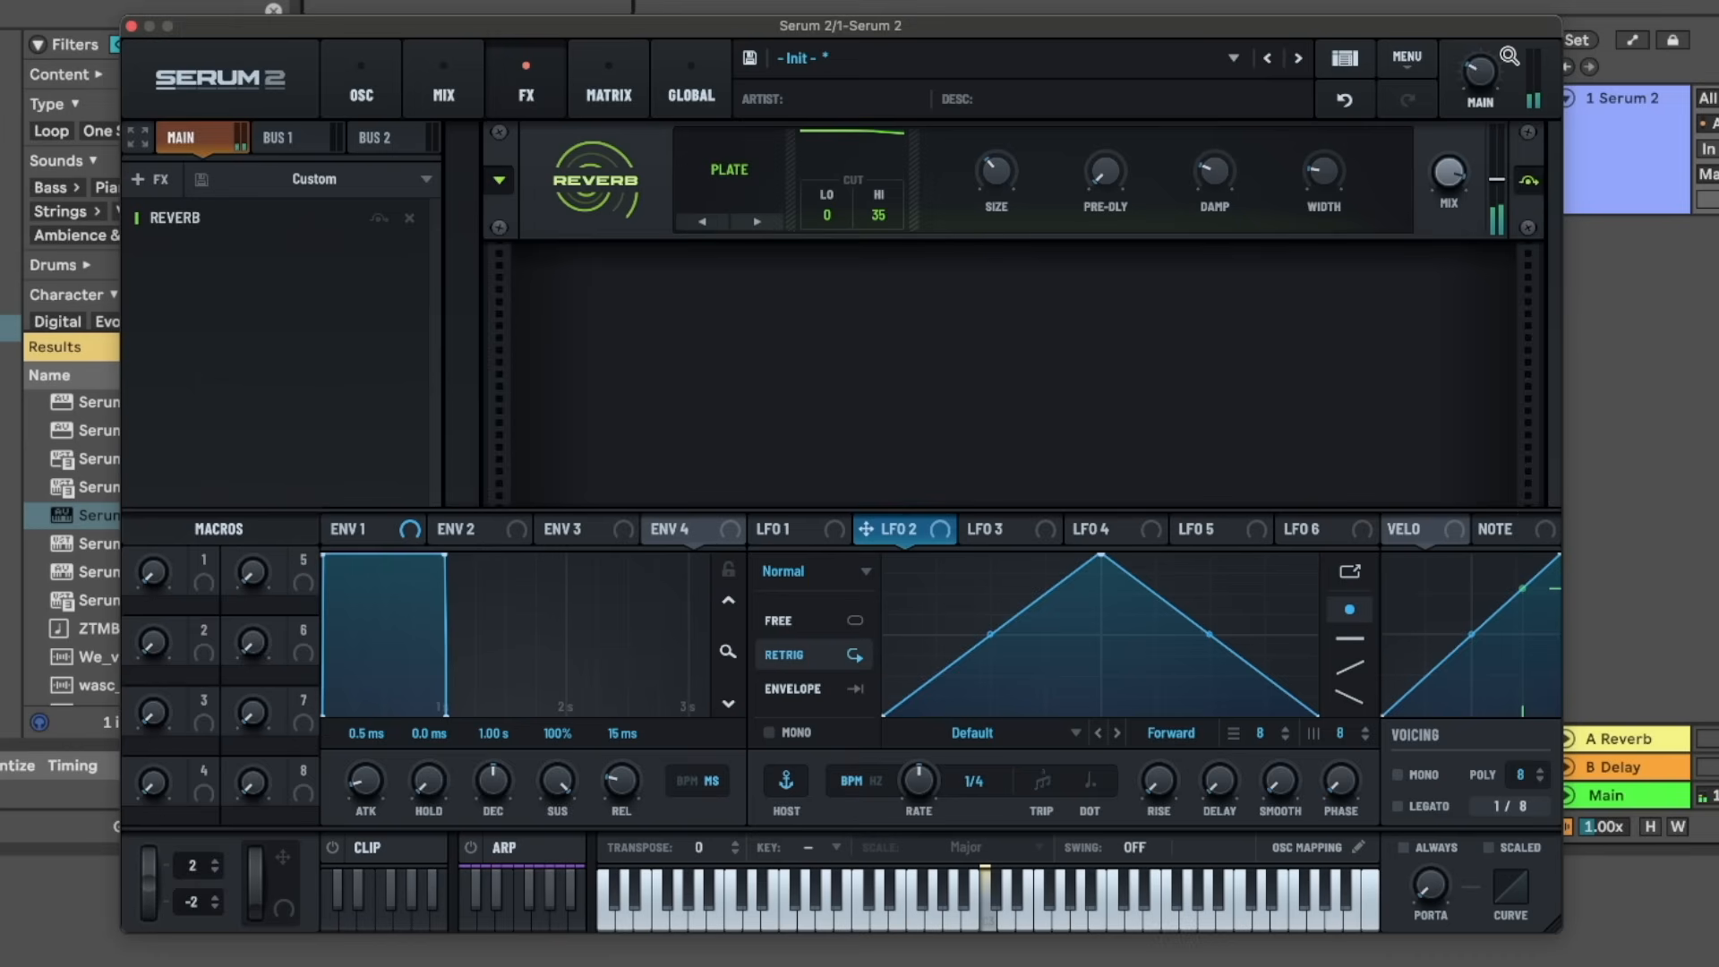
click(361, 89)
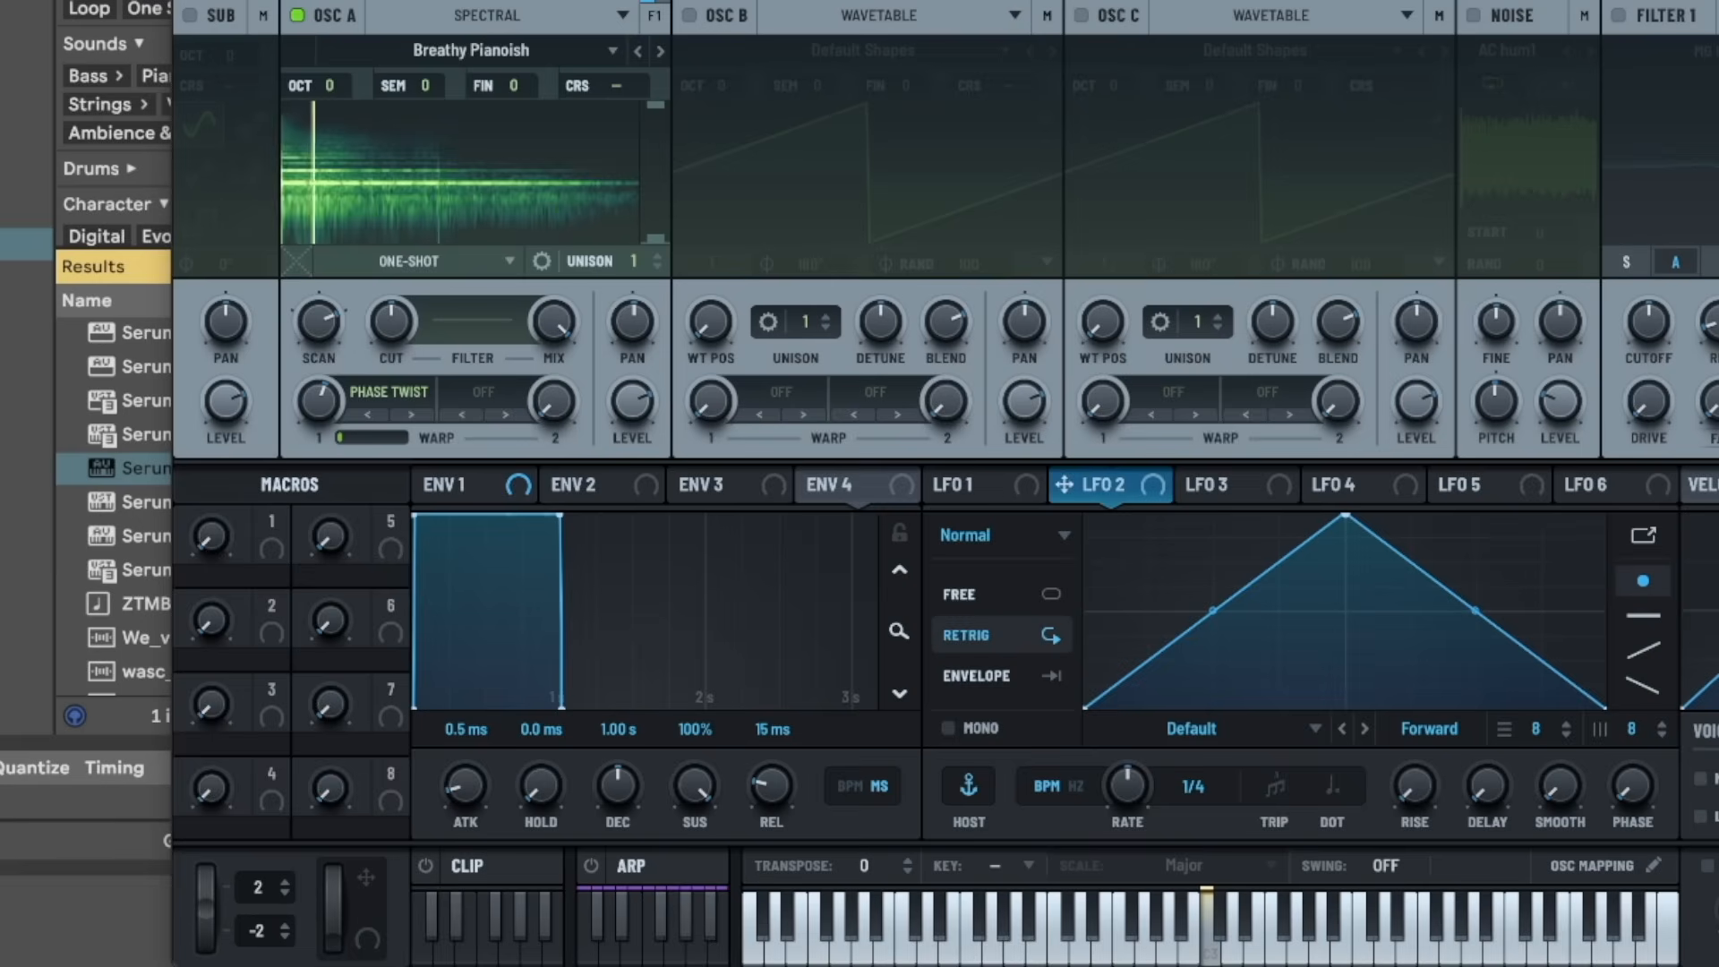
- Reset the patch to the init preset and open oscillator A's wavetable list
click(1718, 0)
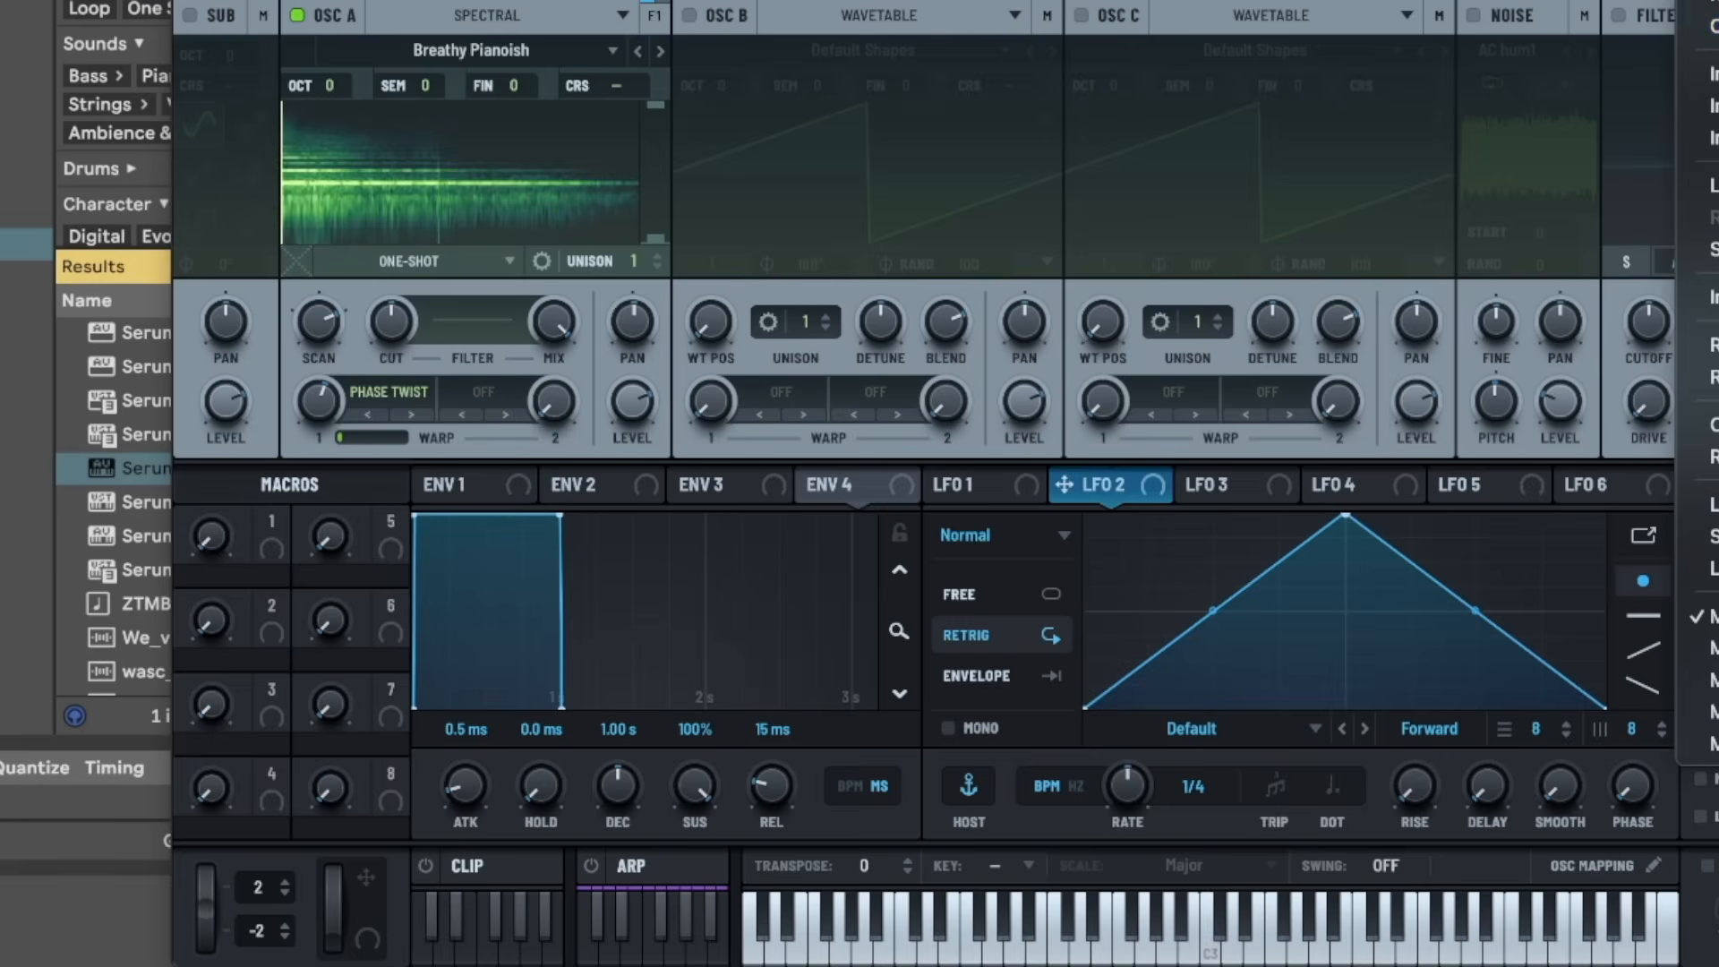
click(1712, 74)
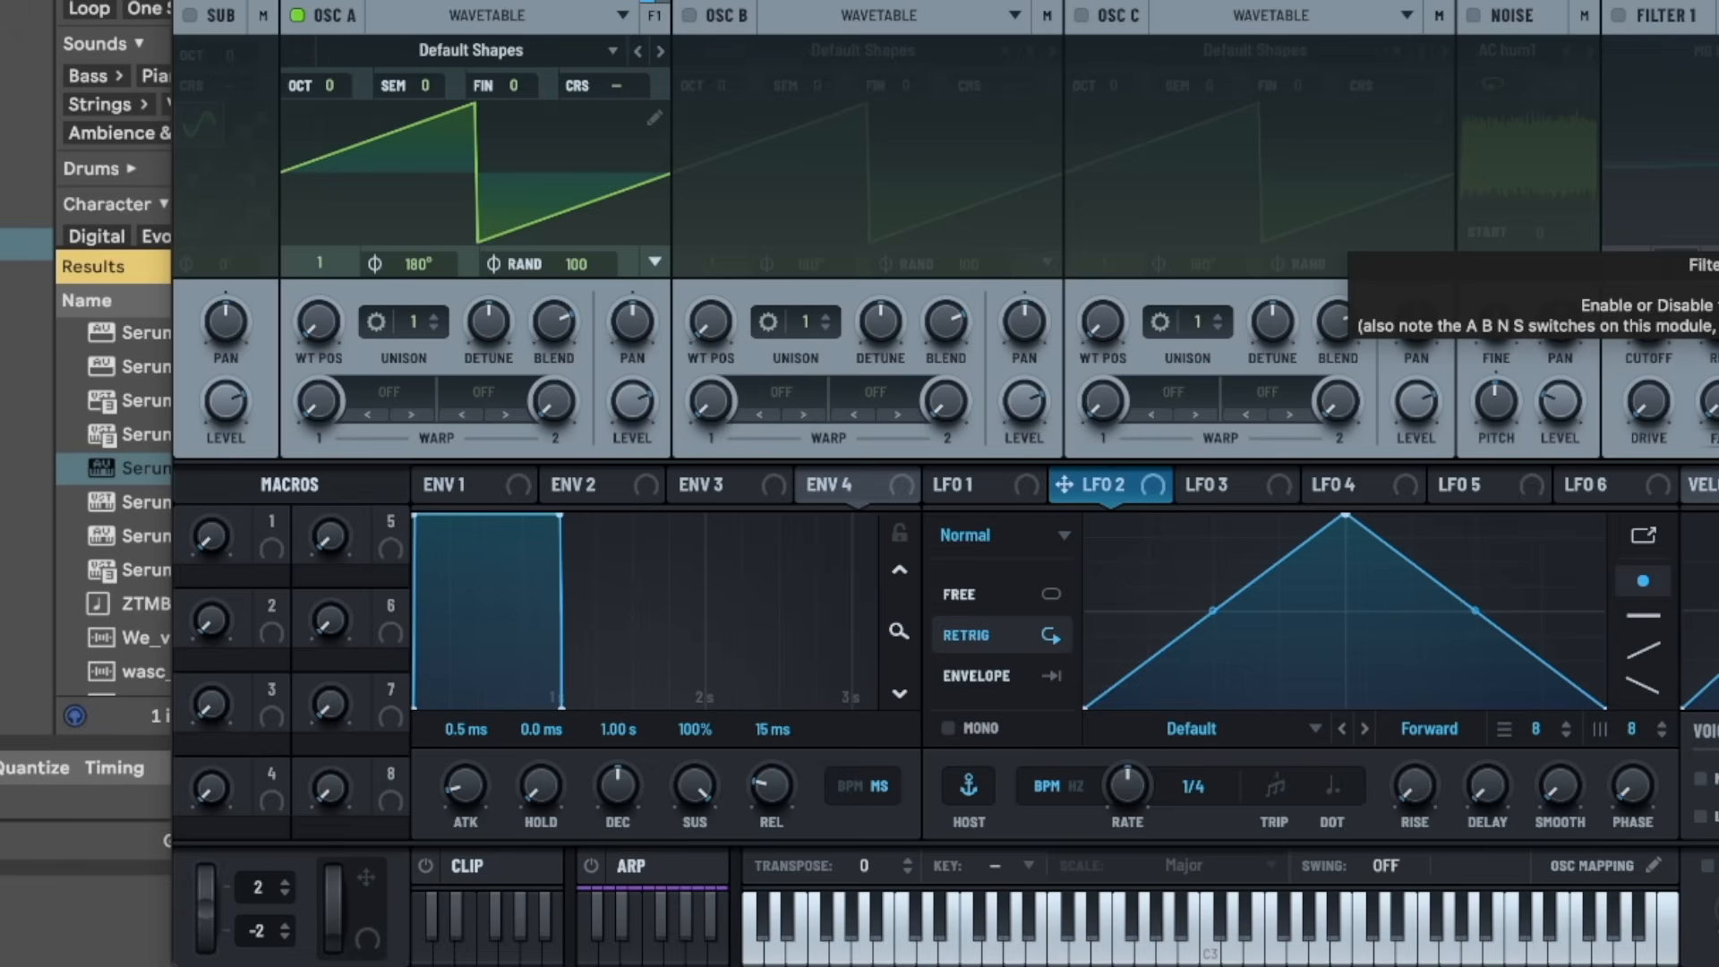
click(473, 54)
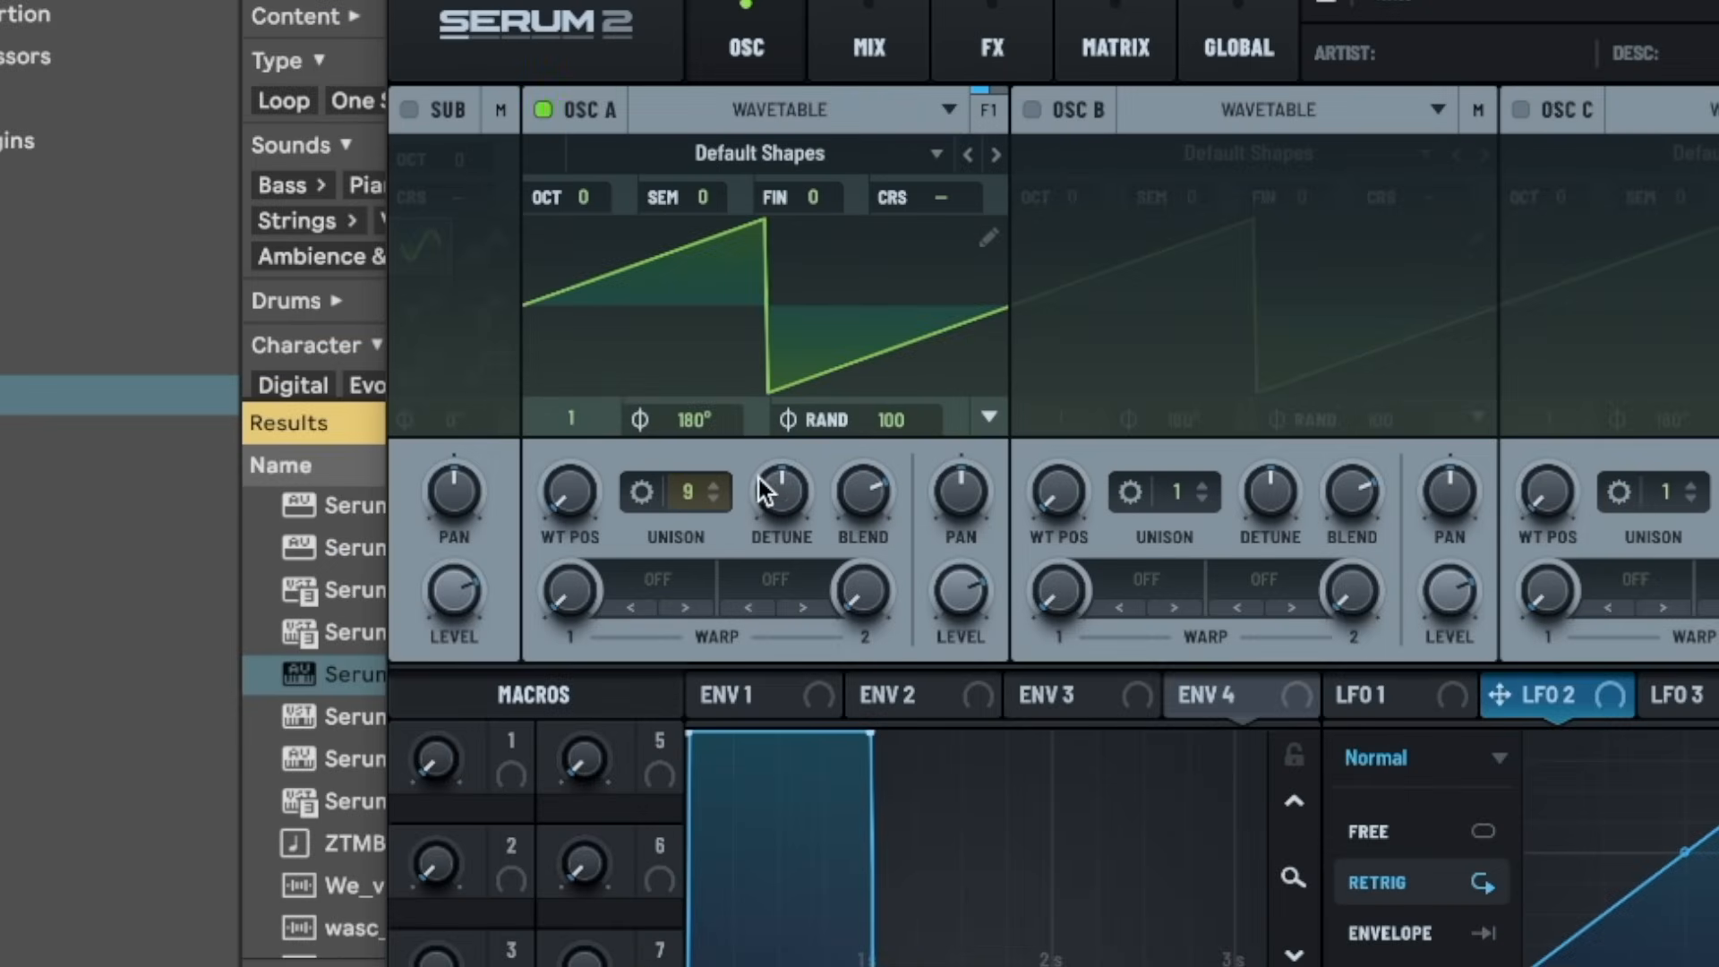
- Raise oscillator A's unison detune to about 0.33 and set its unison mode to Super
drag(788, 489, 772, 461)
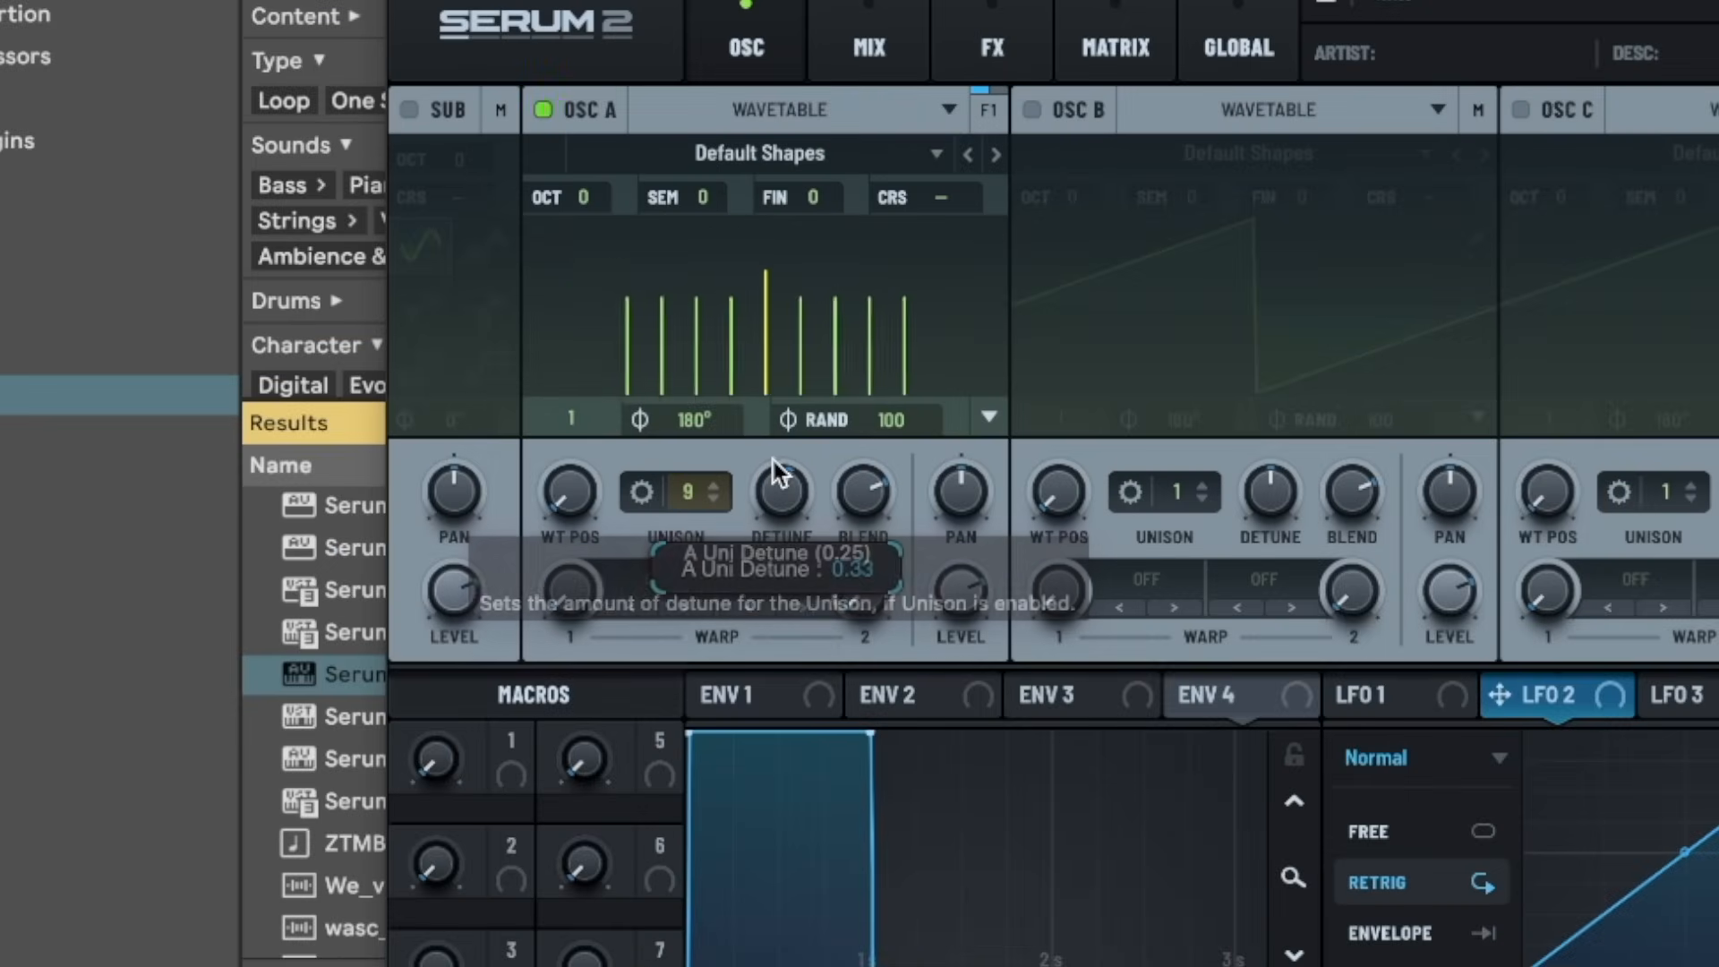
click(648, 491)
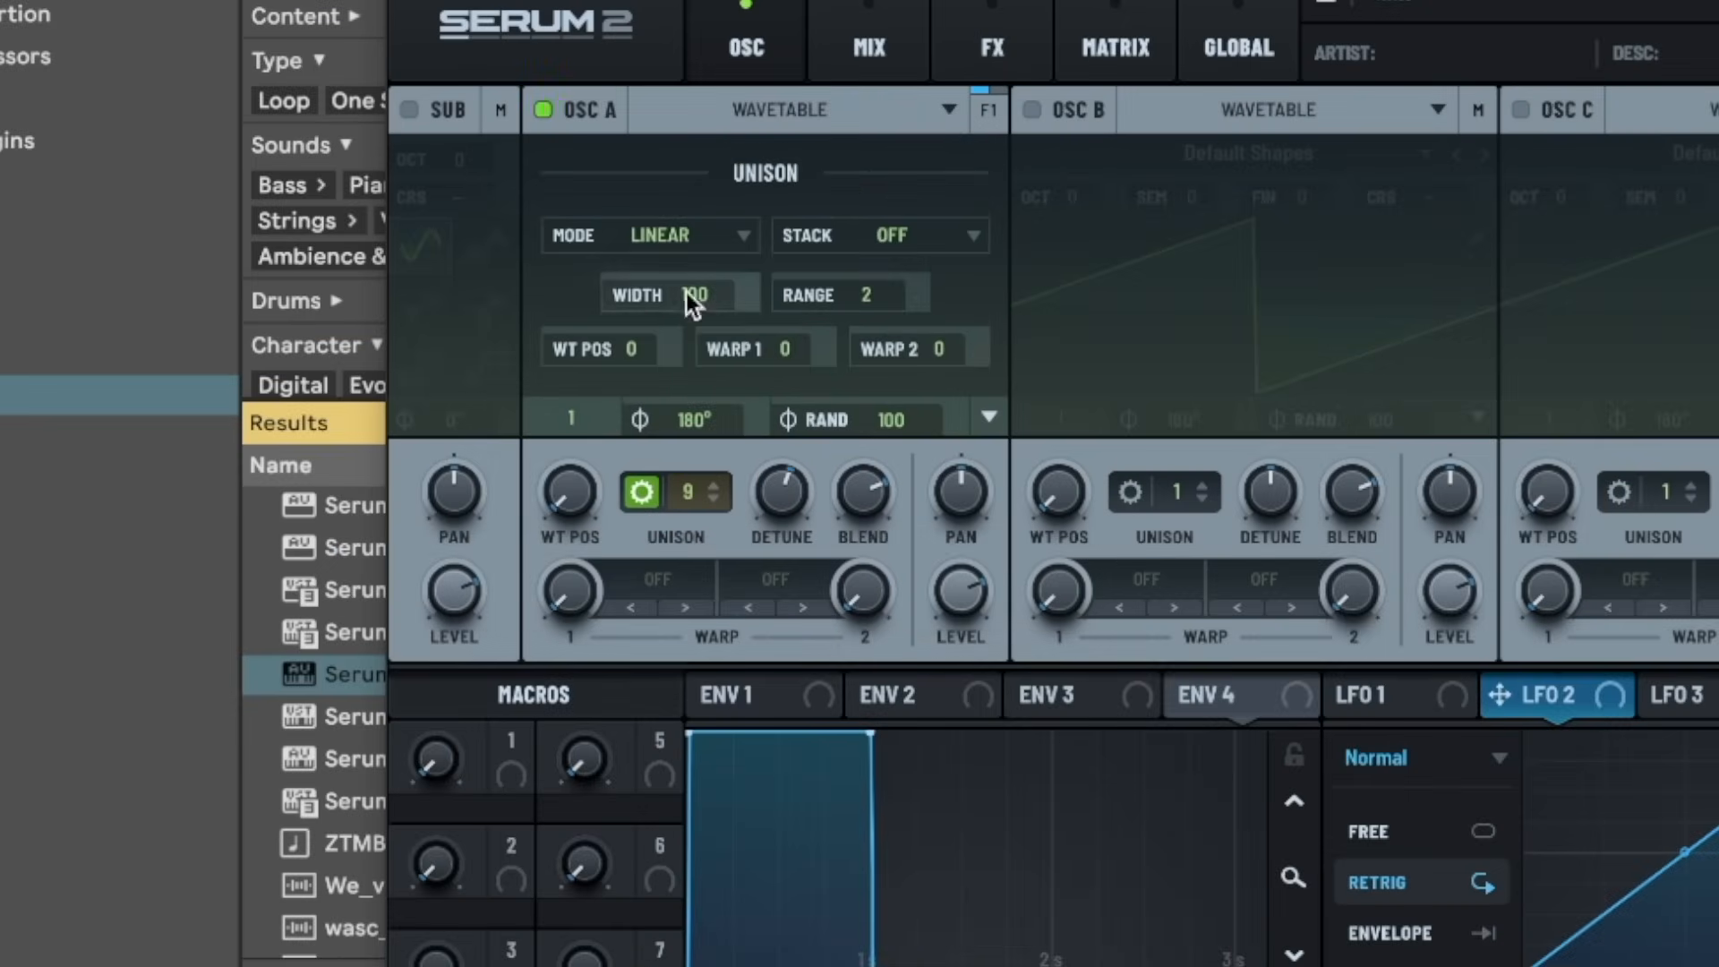
click(690, 239)
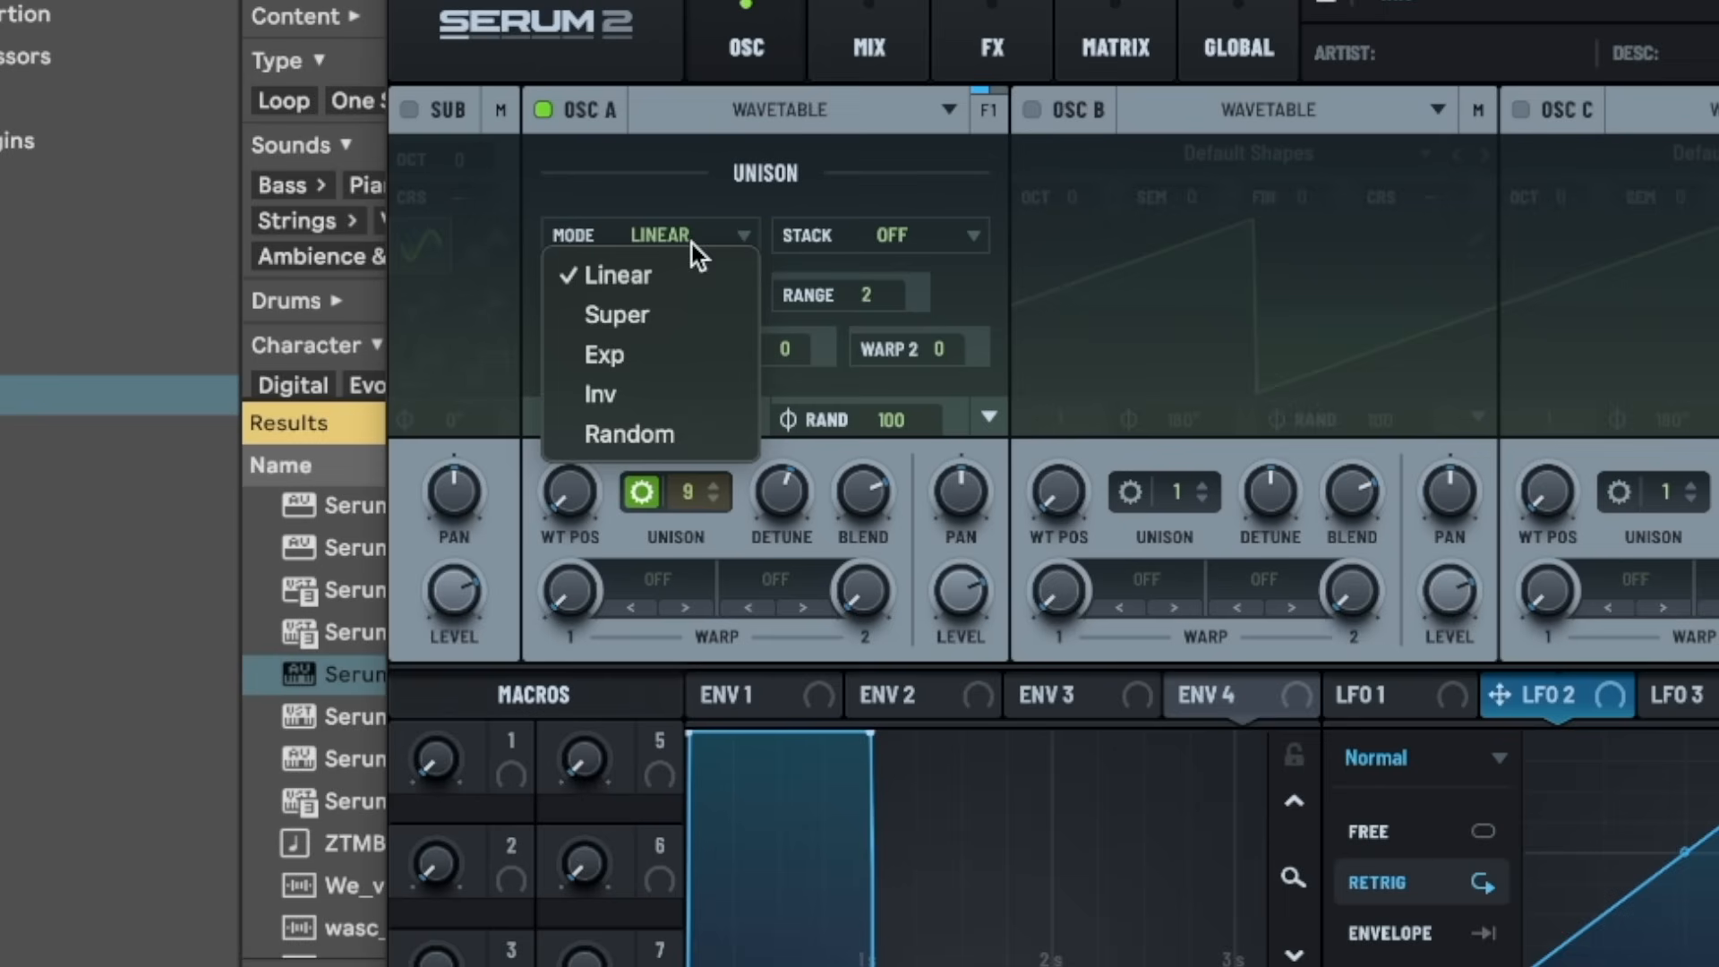
click(630, 315)
- Draw varying positive and negative detune amounts across the eight steps of the global Voice Control sequence
click(1137, 46)
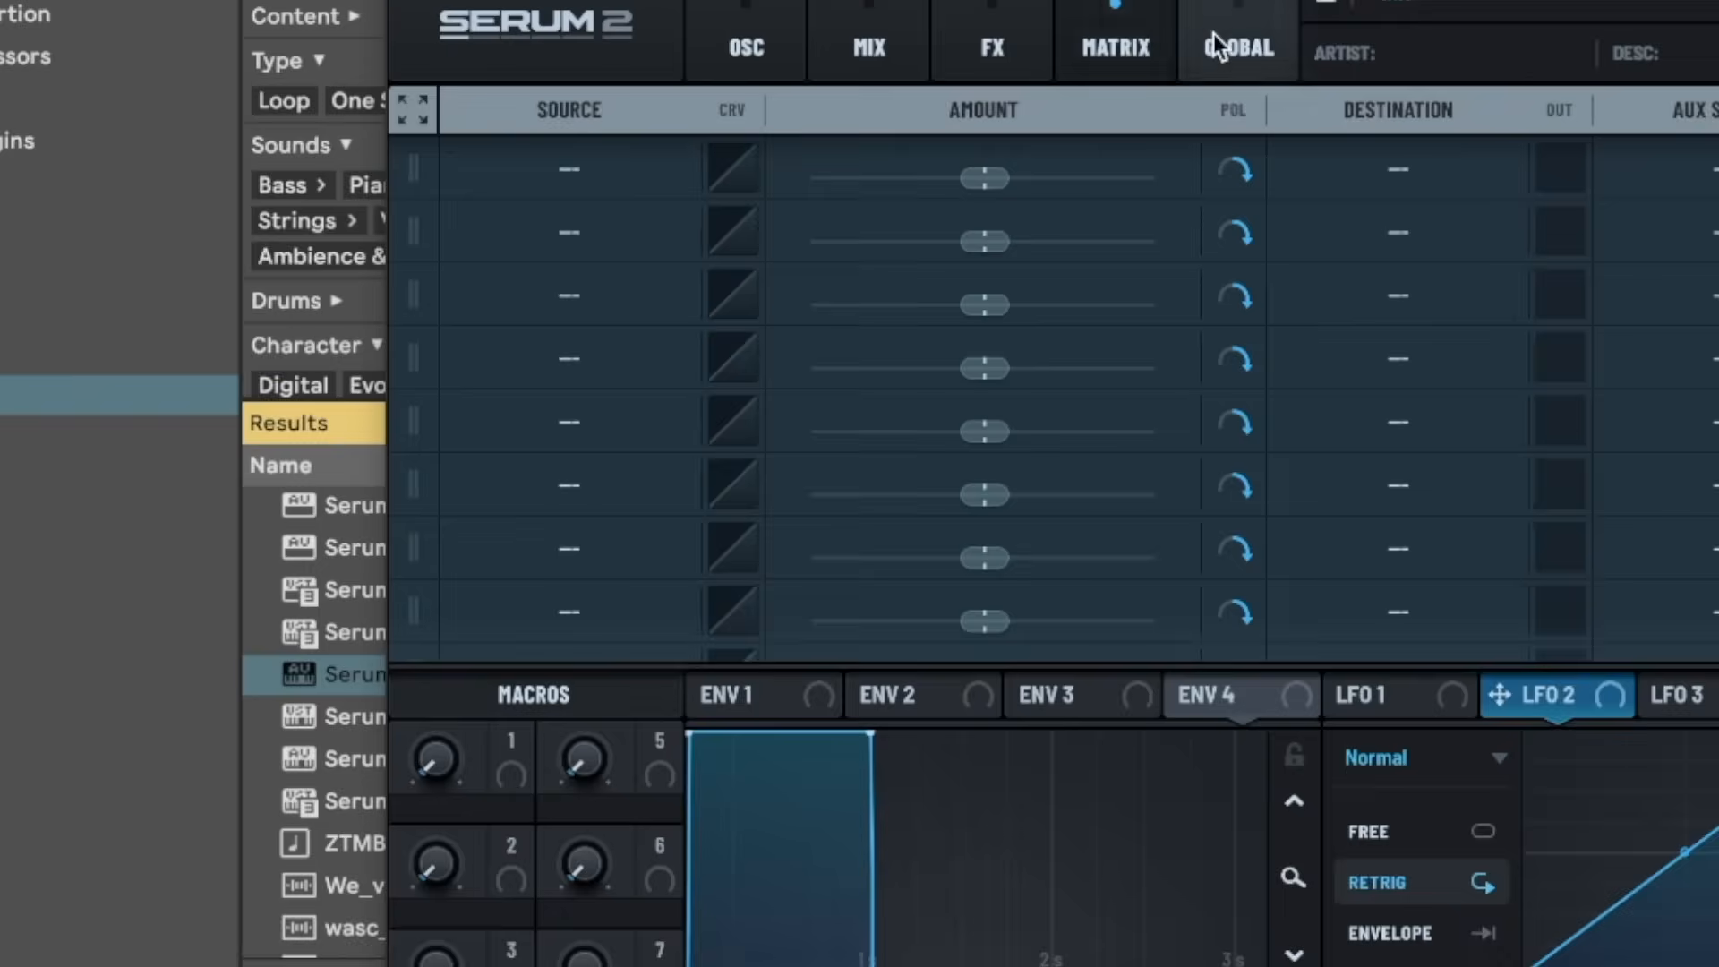
click(1229, 40)
scroll(674, 326, down, 10)
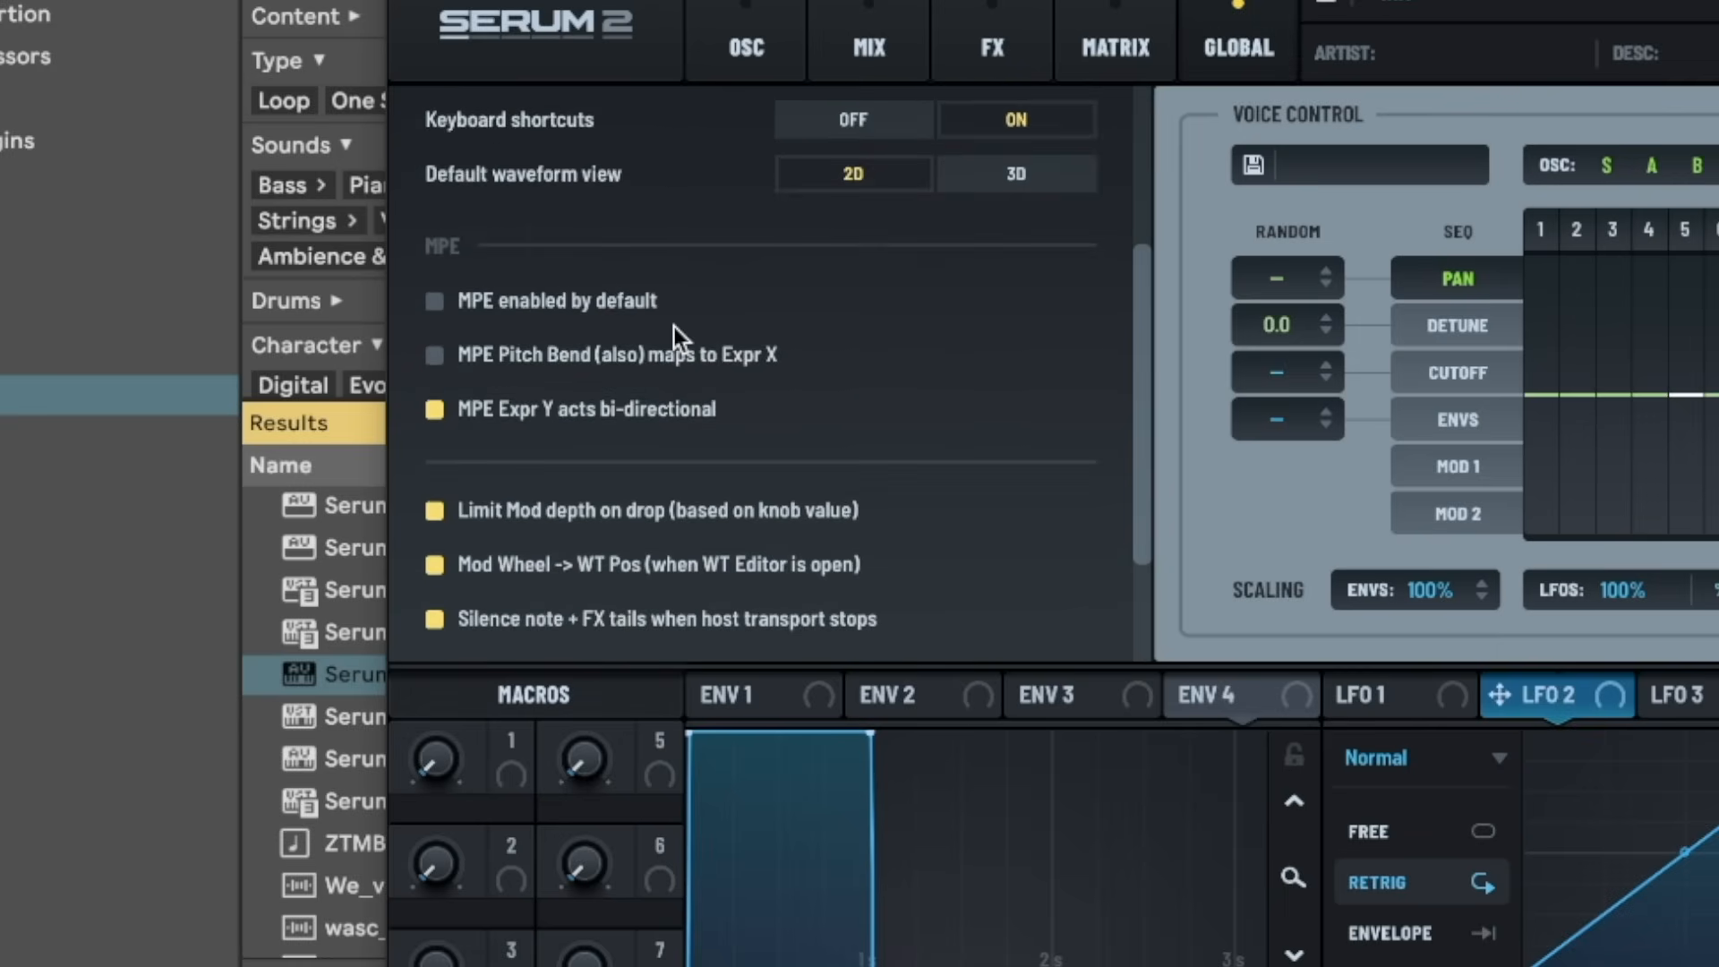
scroll(674, 325, up, 5)
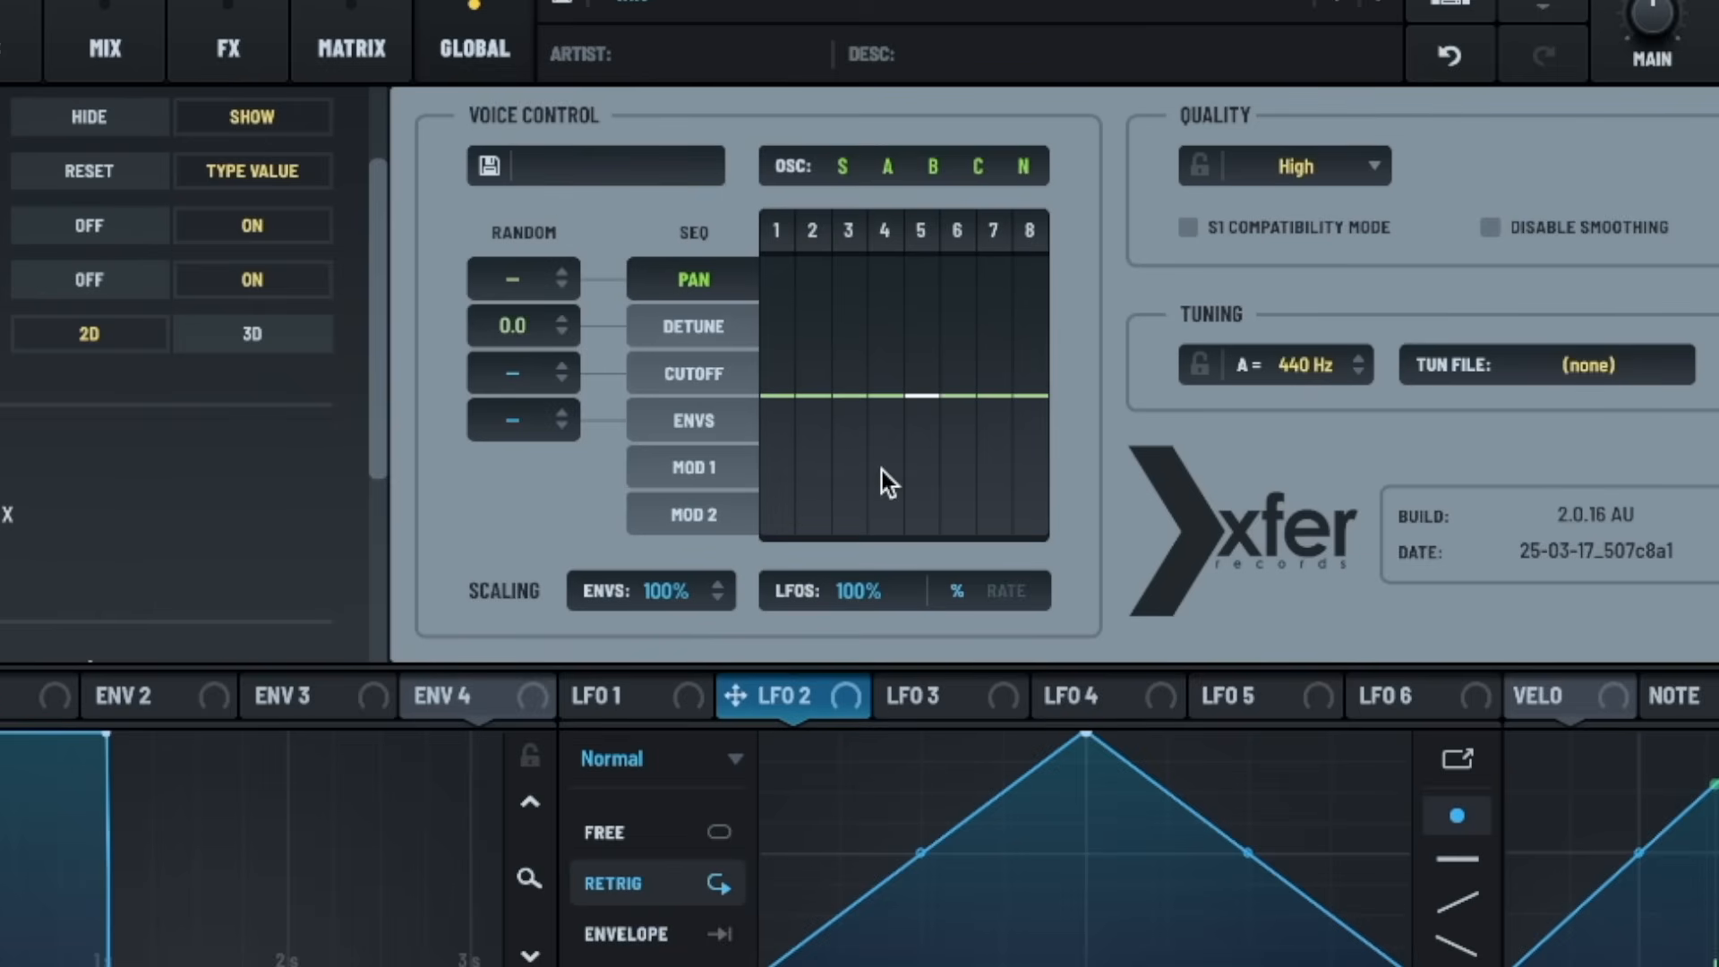
click(716, 339)
click(711, 376)
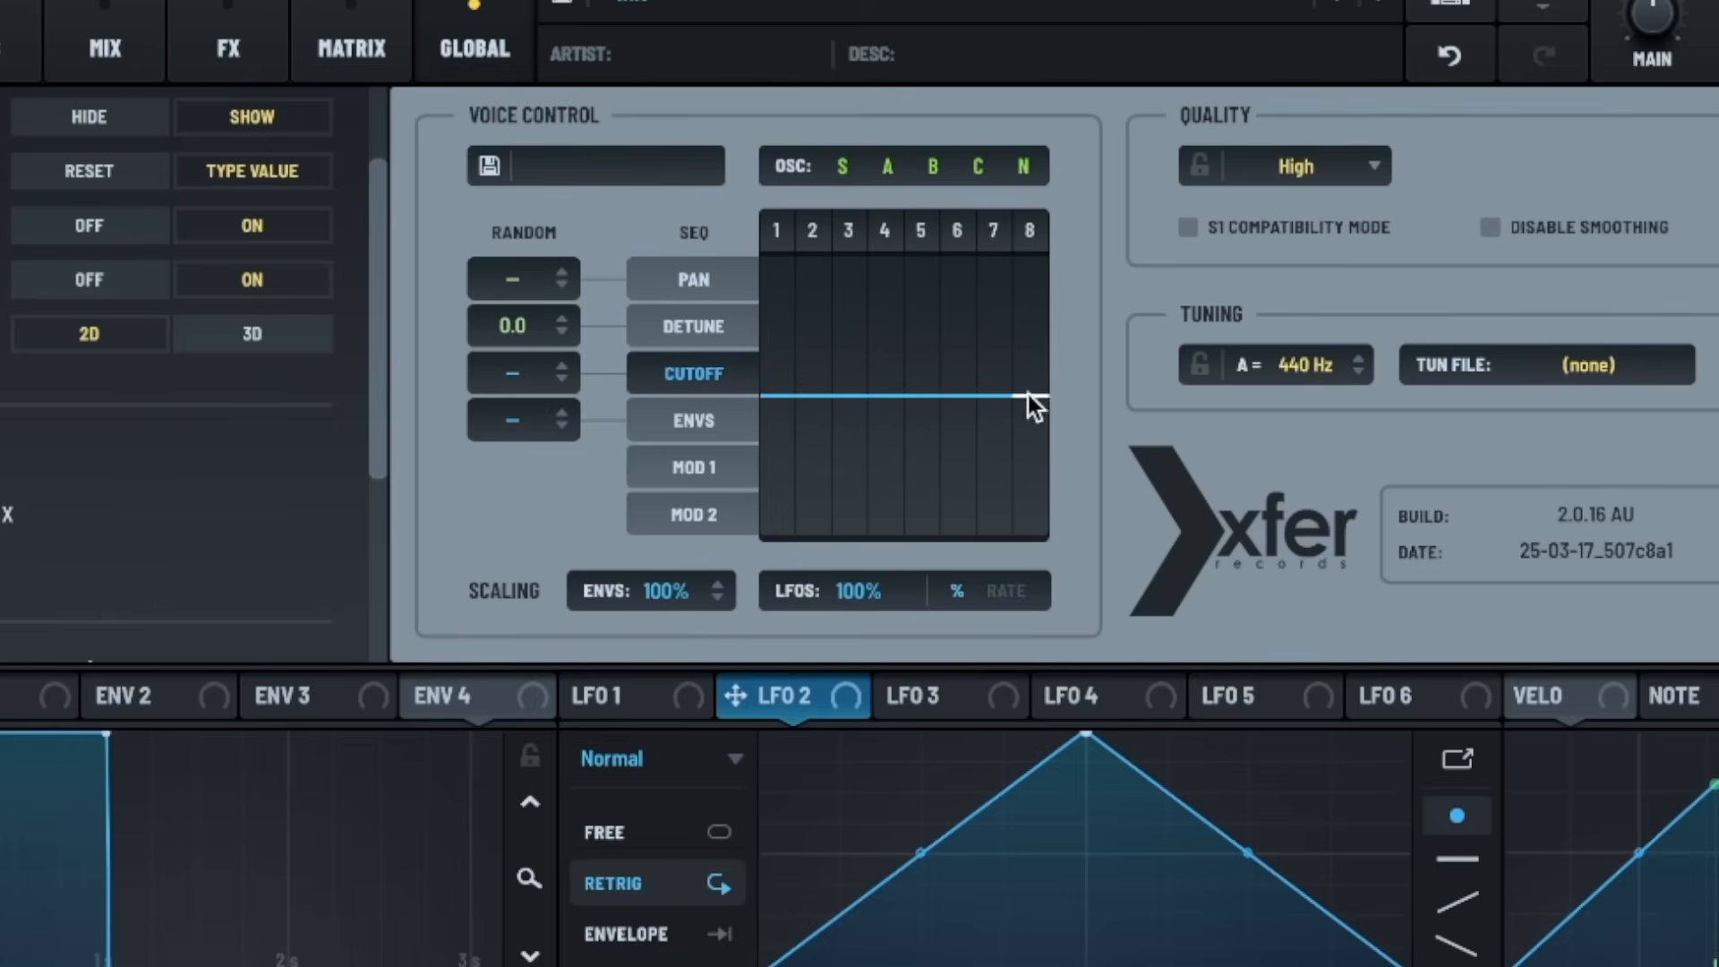
click(708, 426)
click(697, 329)
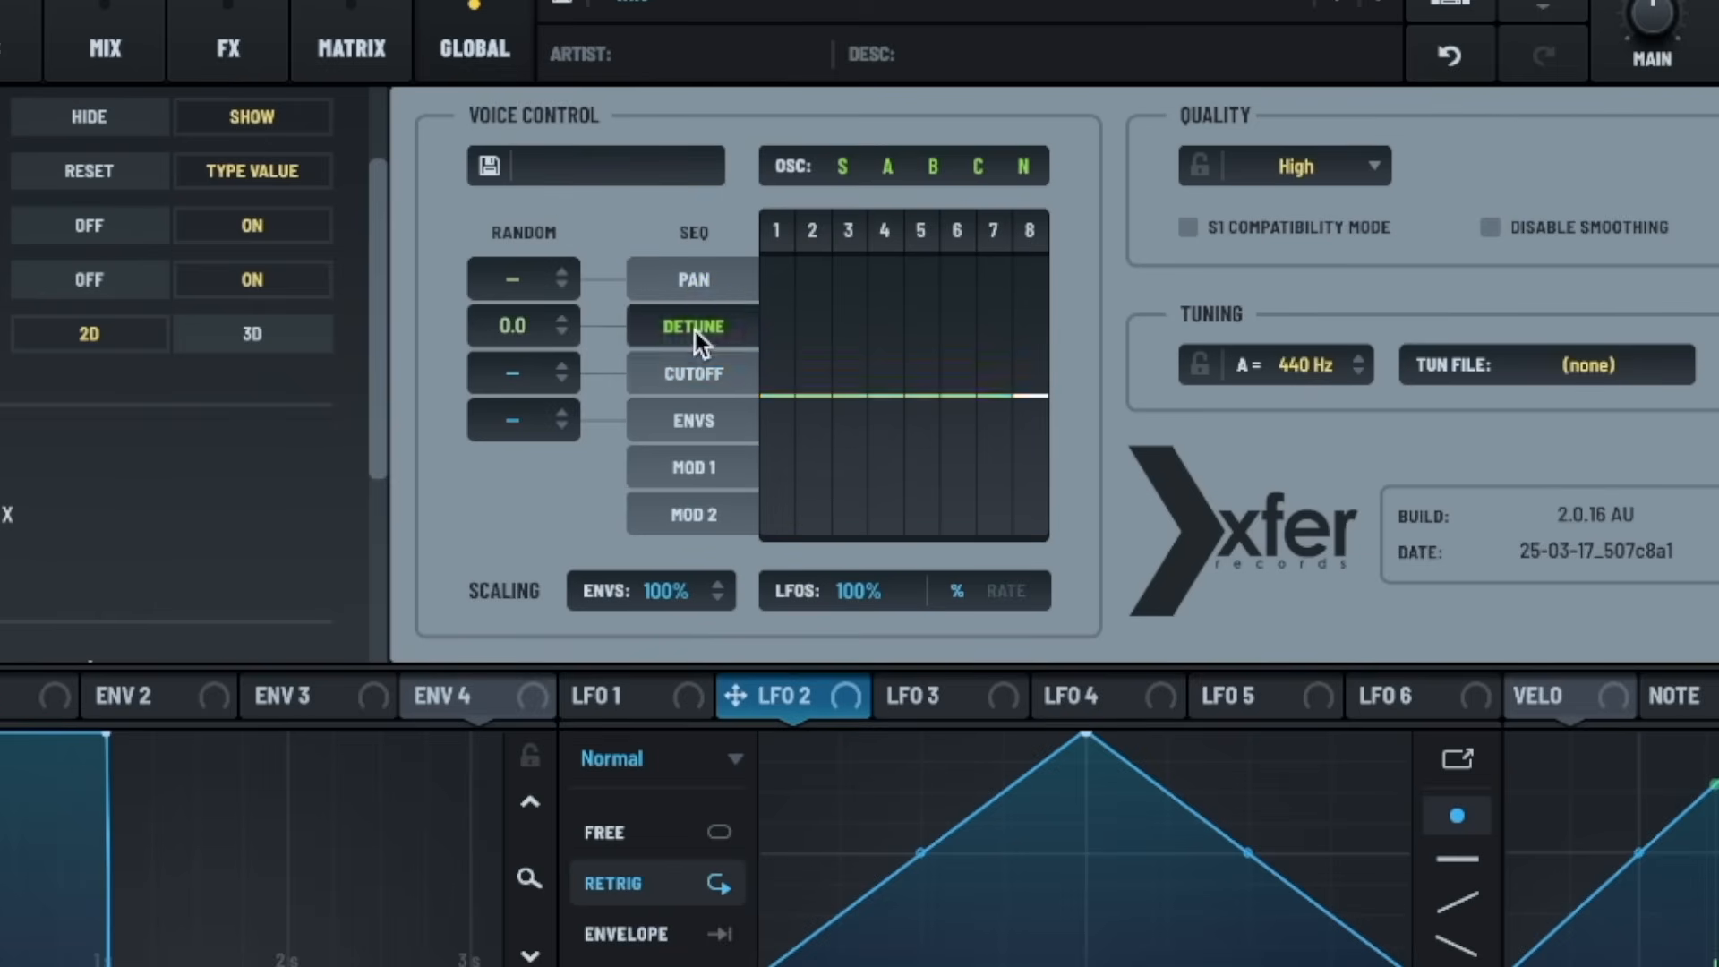
drag(851, 377, 869, 352)
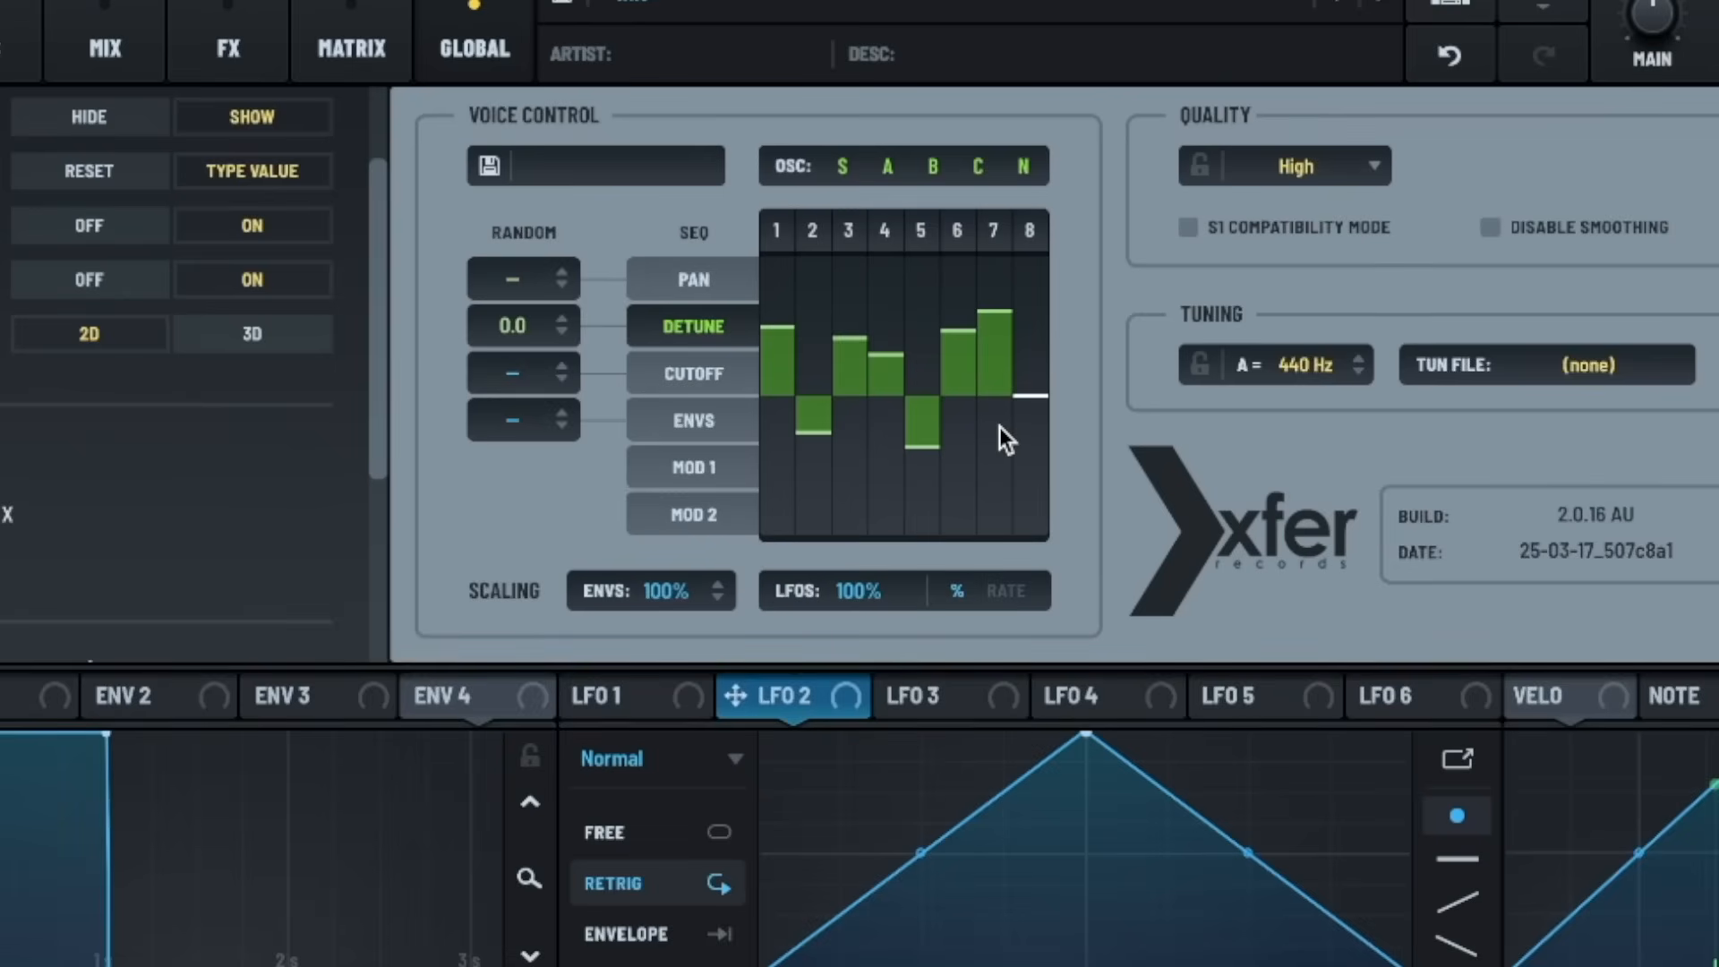
click(999, 427)
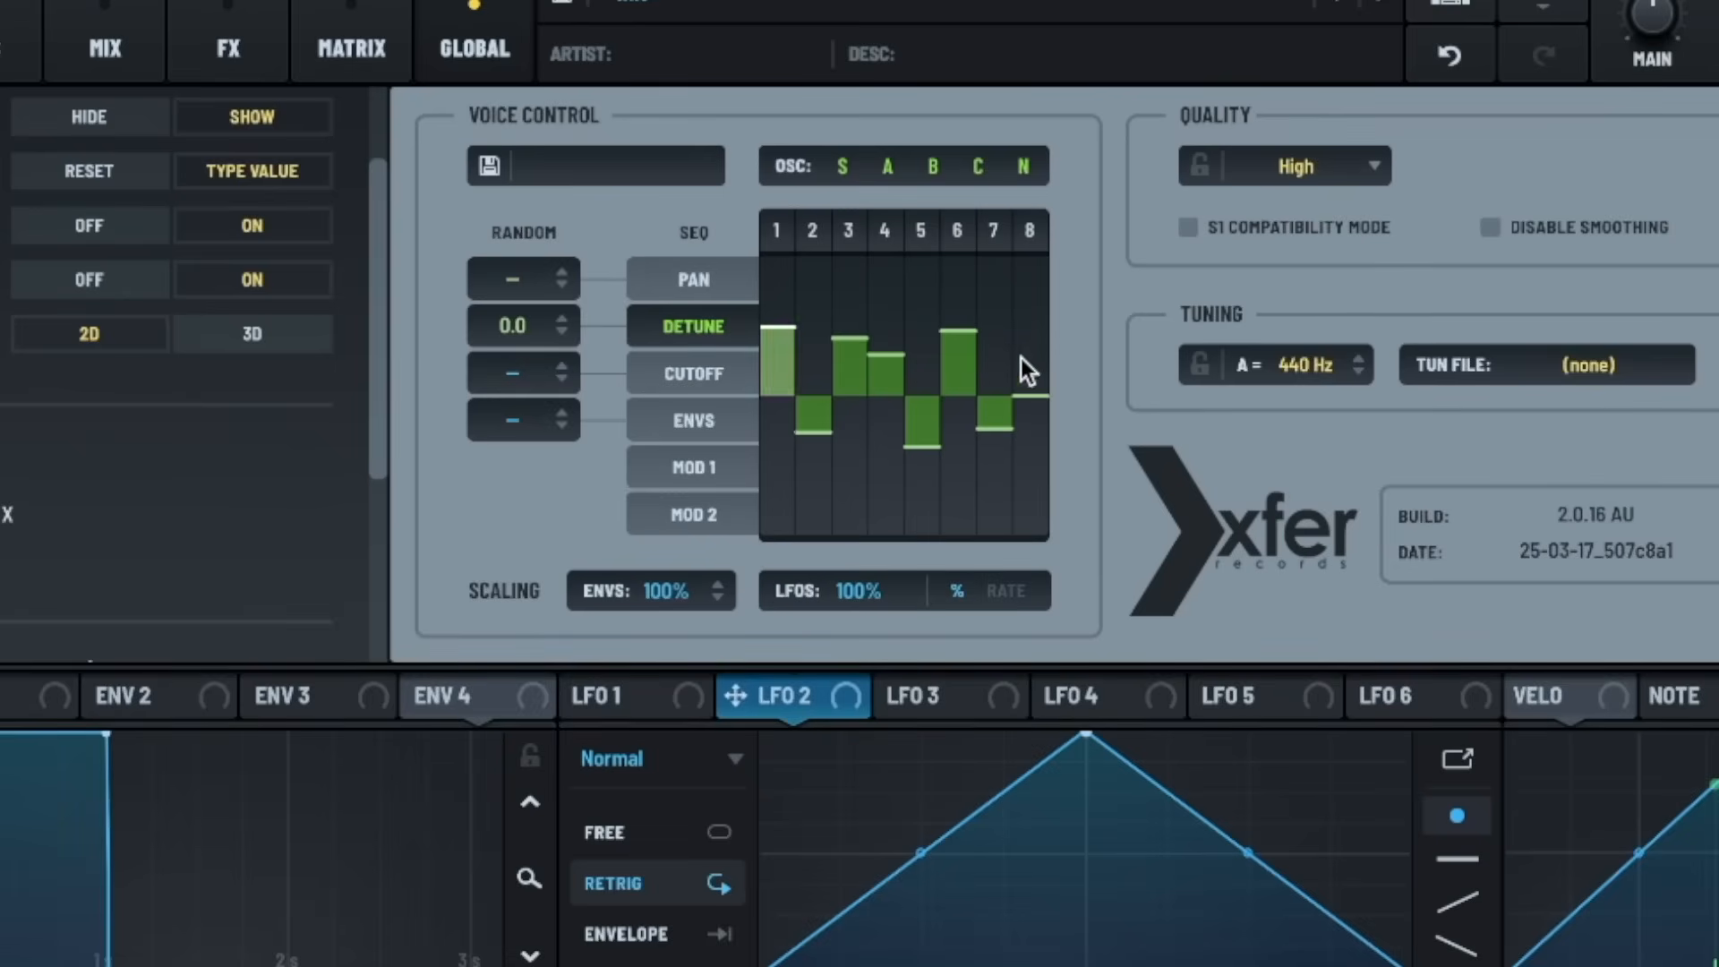
click(1035, 353)
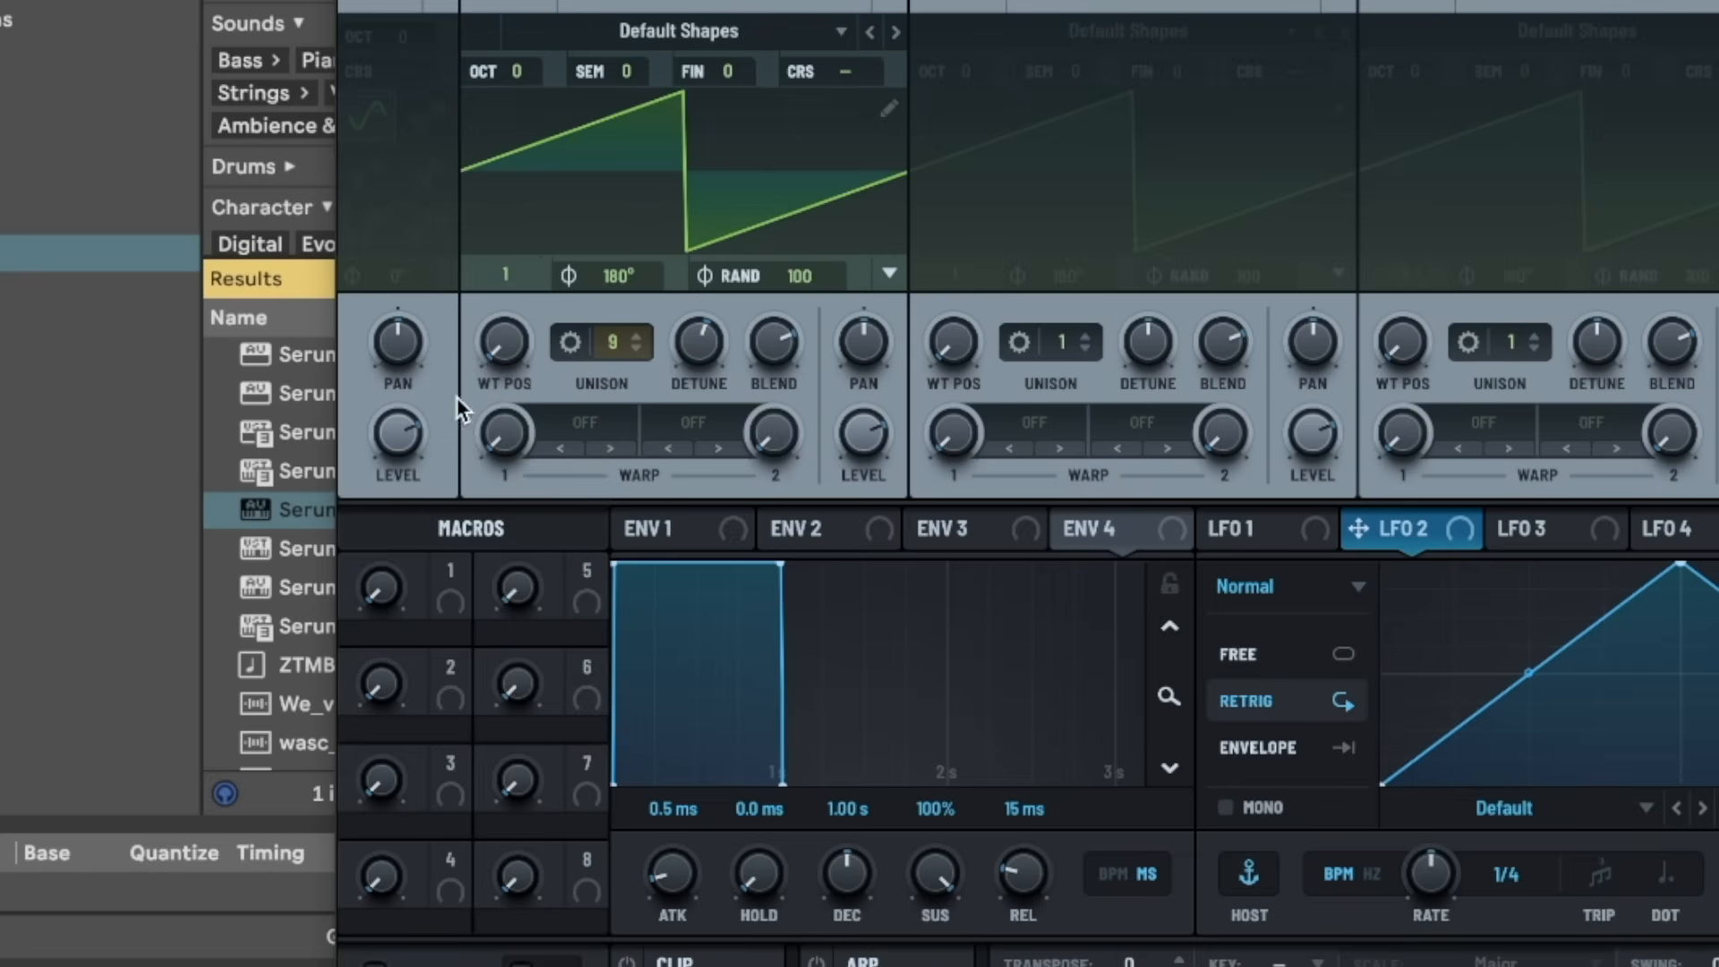
- Set oscillator A's first warp to PWM and second warp to Asym +, and raise both warp amounts
click(568, 418)
mouse_move(616, 530)
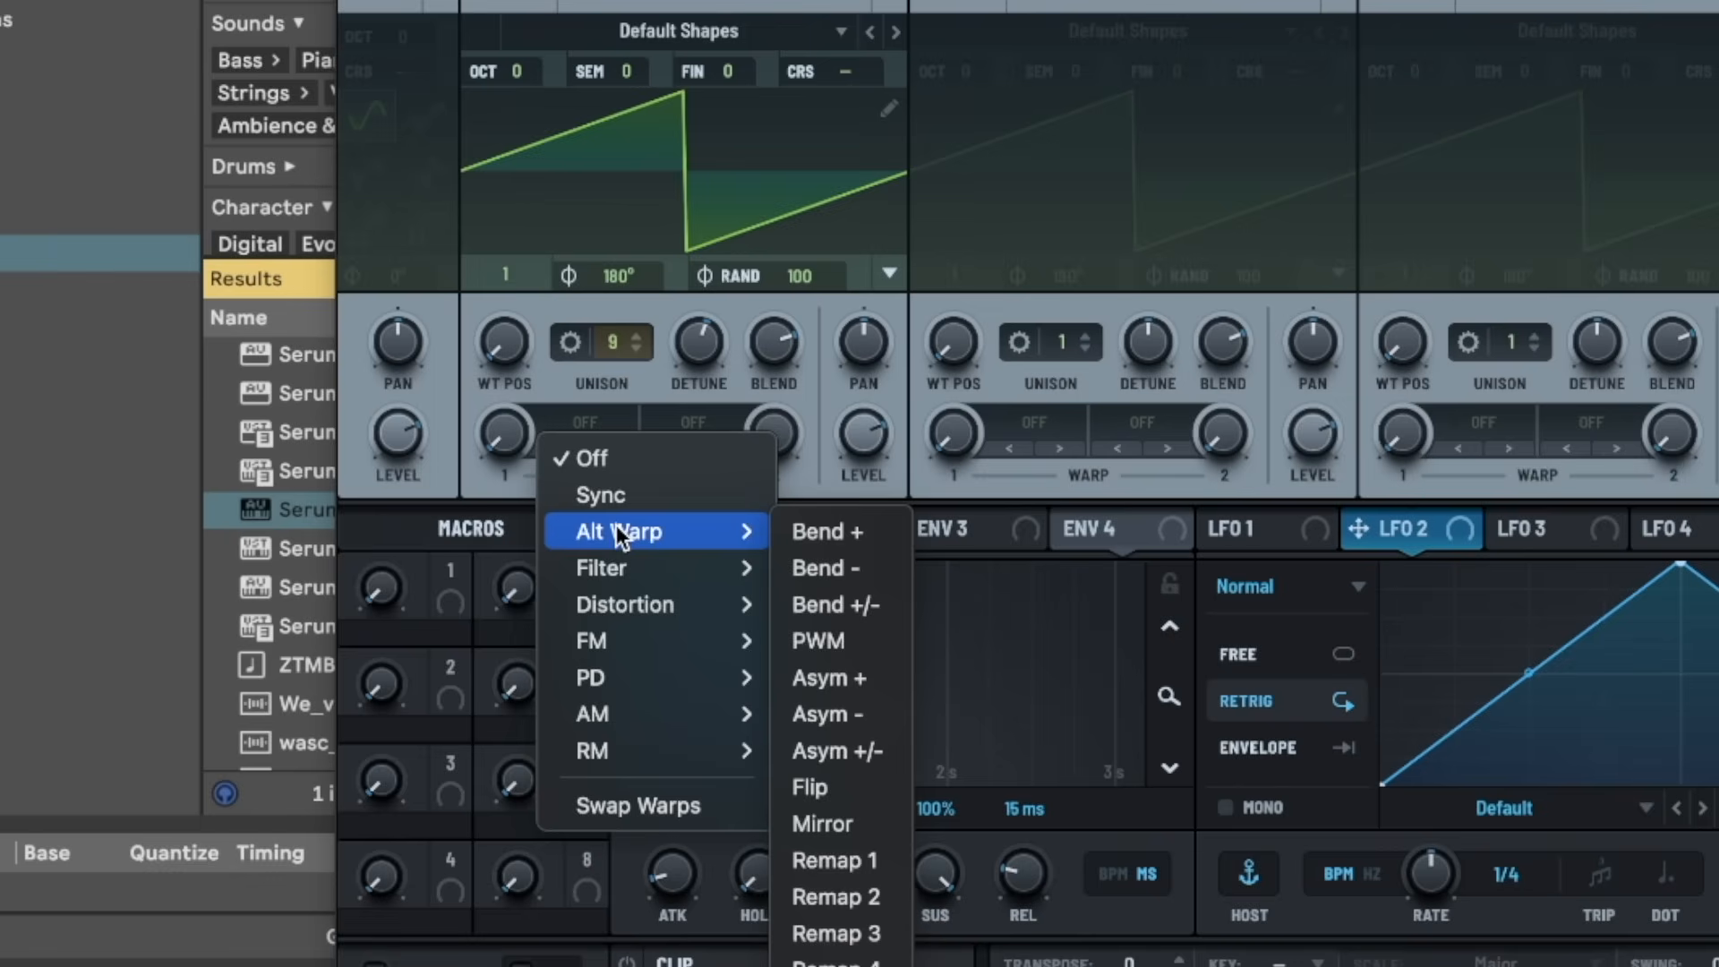
click(817, 634)
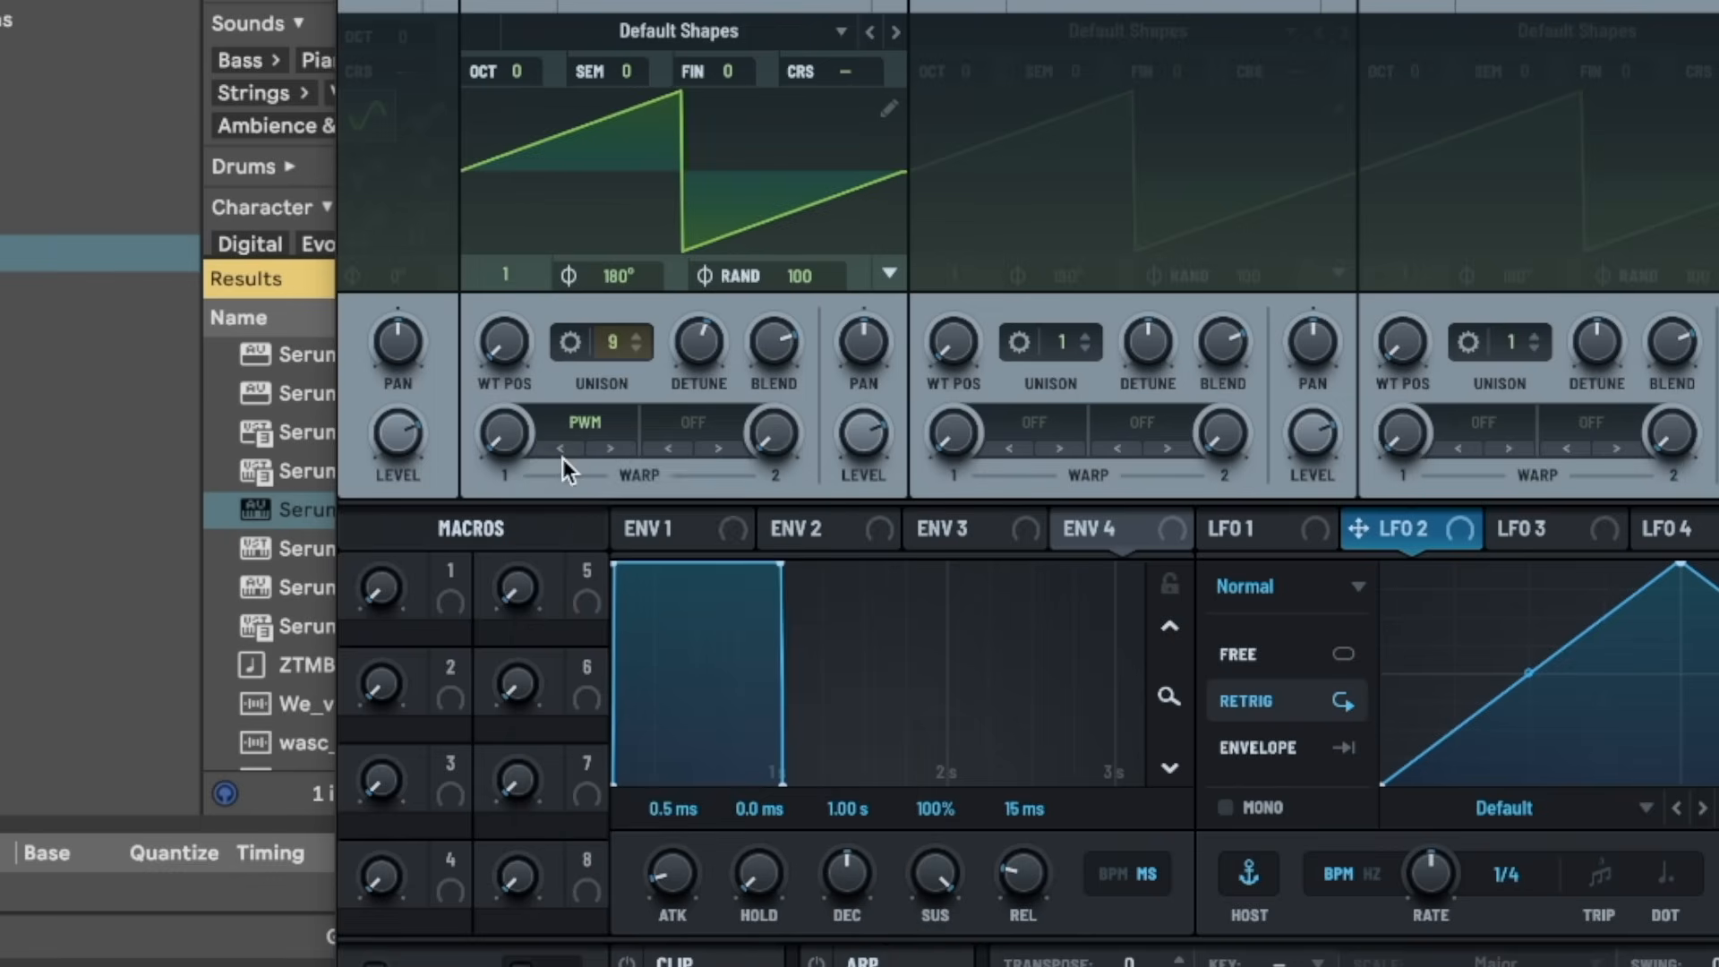
drag(507, 431, 631, 217)
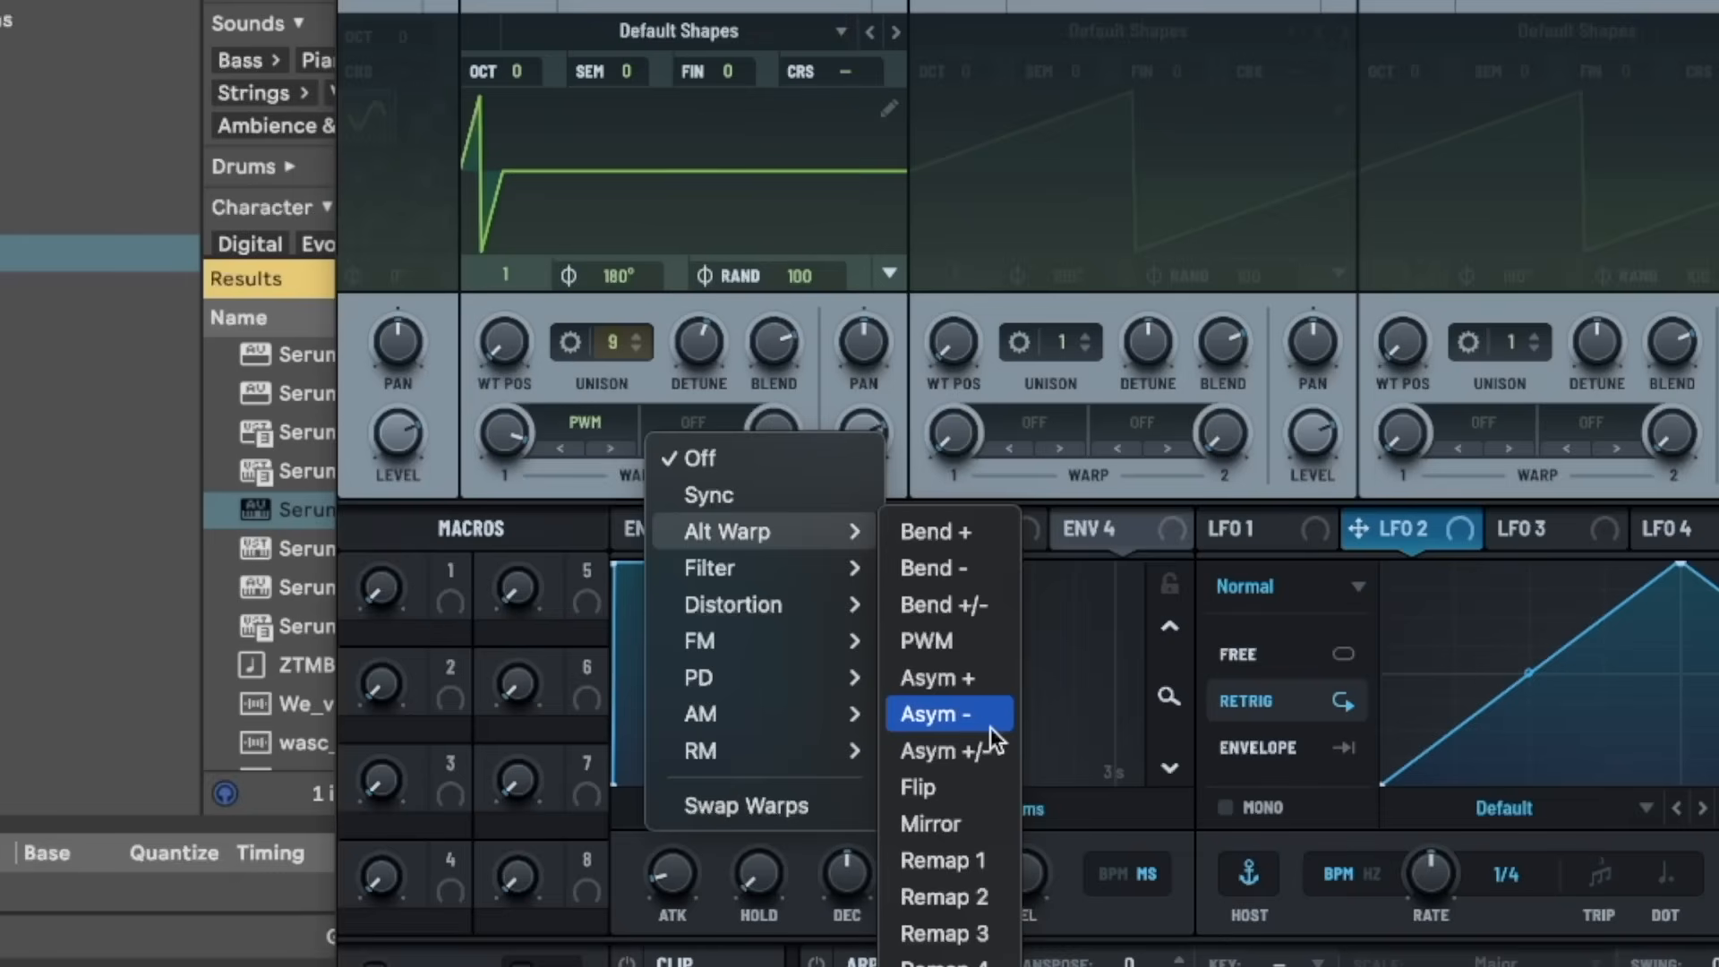
click(967, 688)
drag(788, 427, 727, 353)
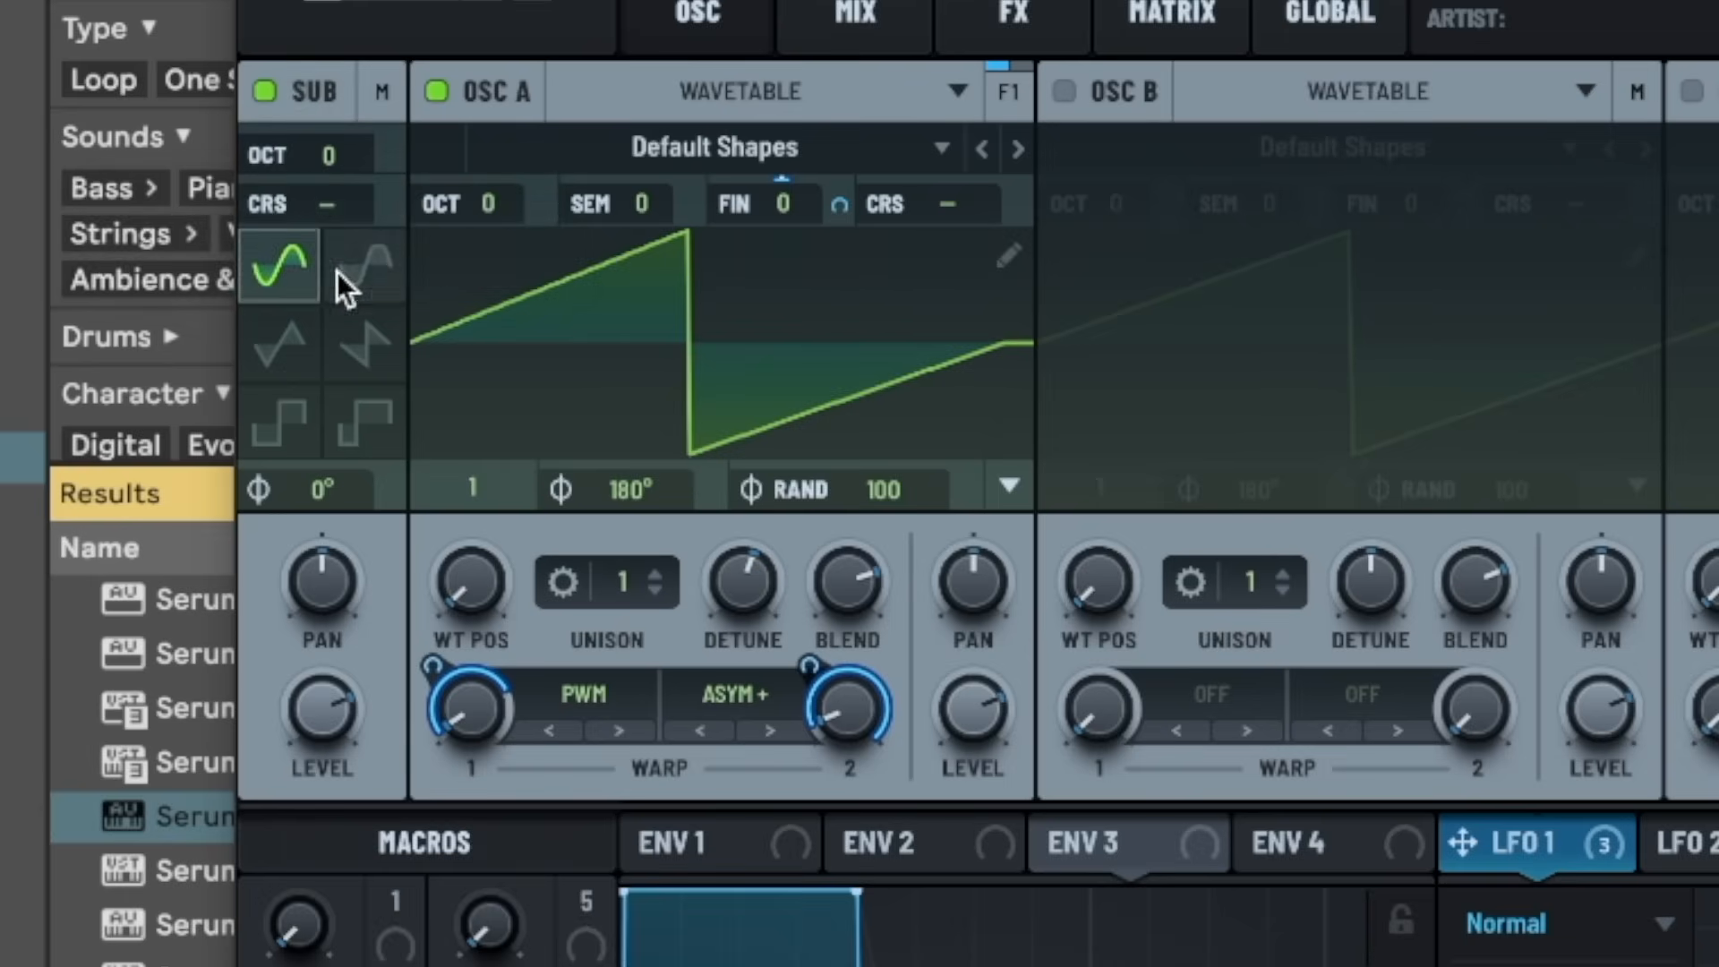
- Set the sub oscillator to the saw waveform and lower its octave to -1
click(327, 166)
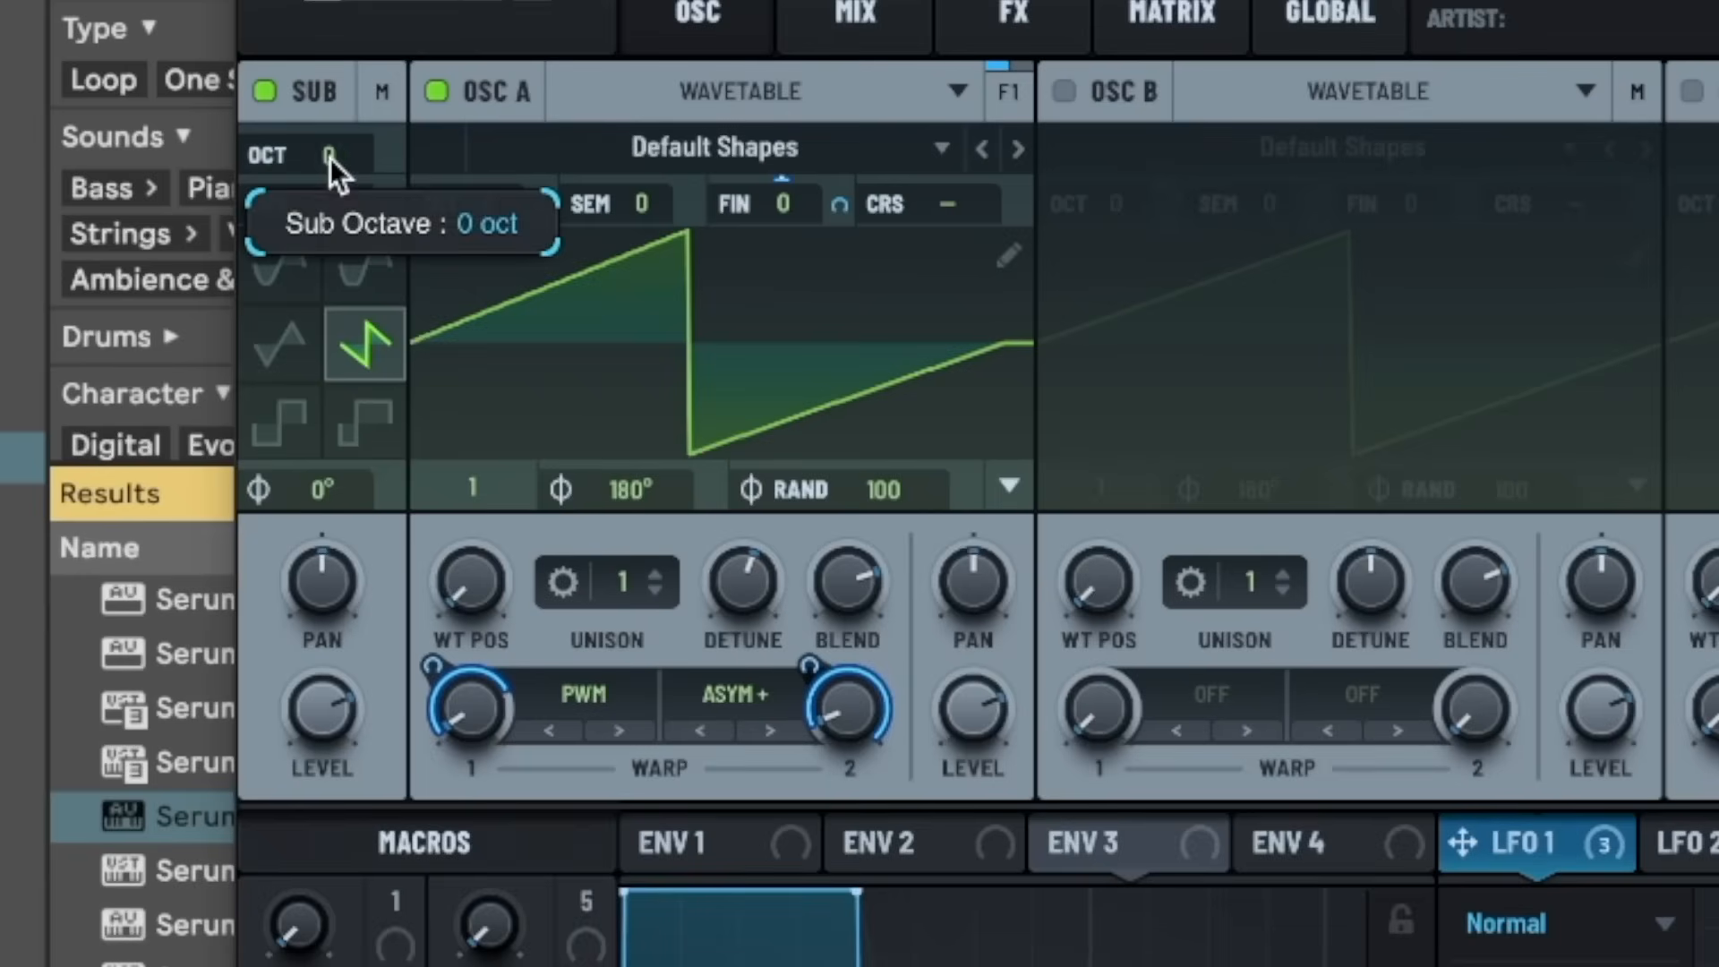
drag(329, 157, 331, 176)
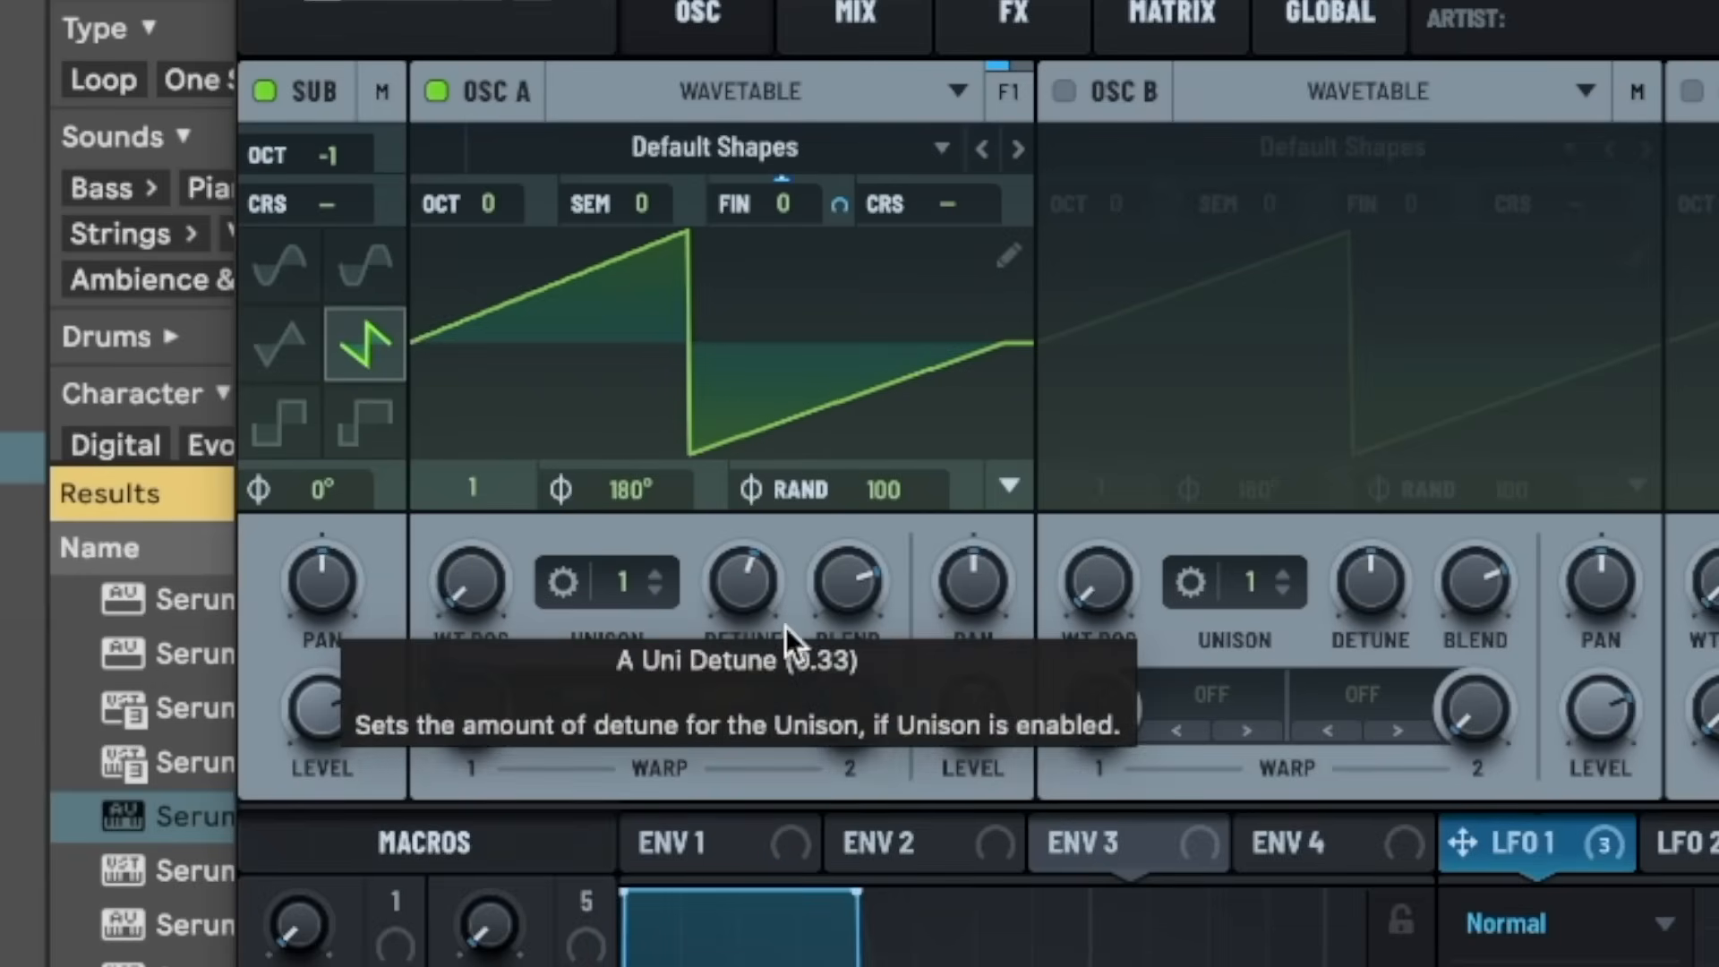
right_click(481, 698)
- Set oscillator A's phase mode to Contiguous and raise its unison to 4 voices
click(1009, 485)
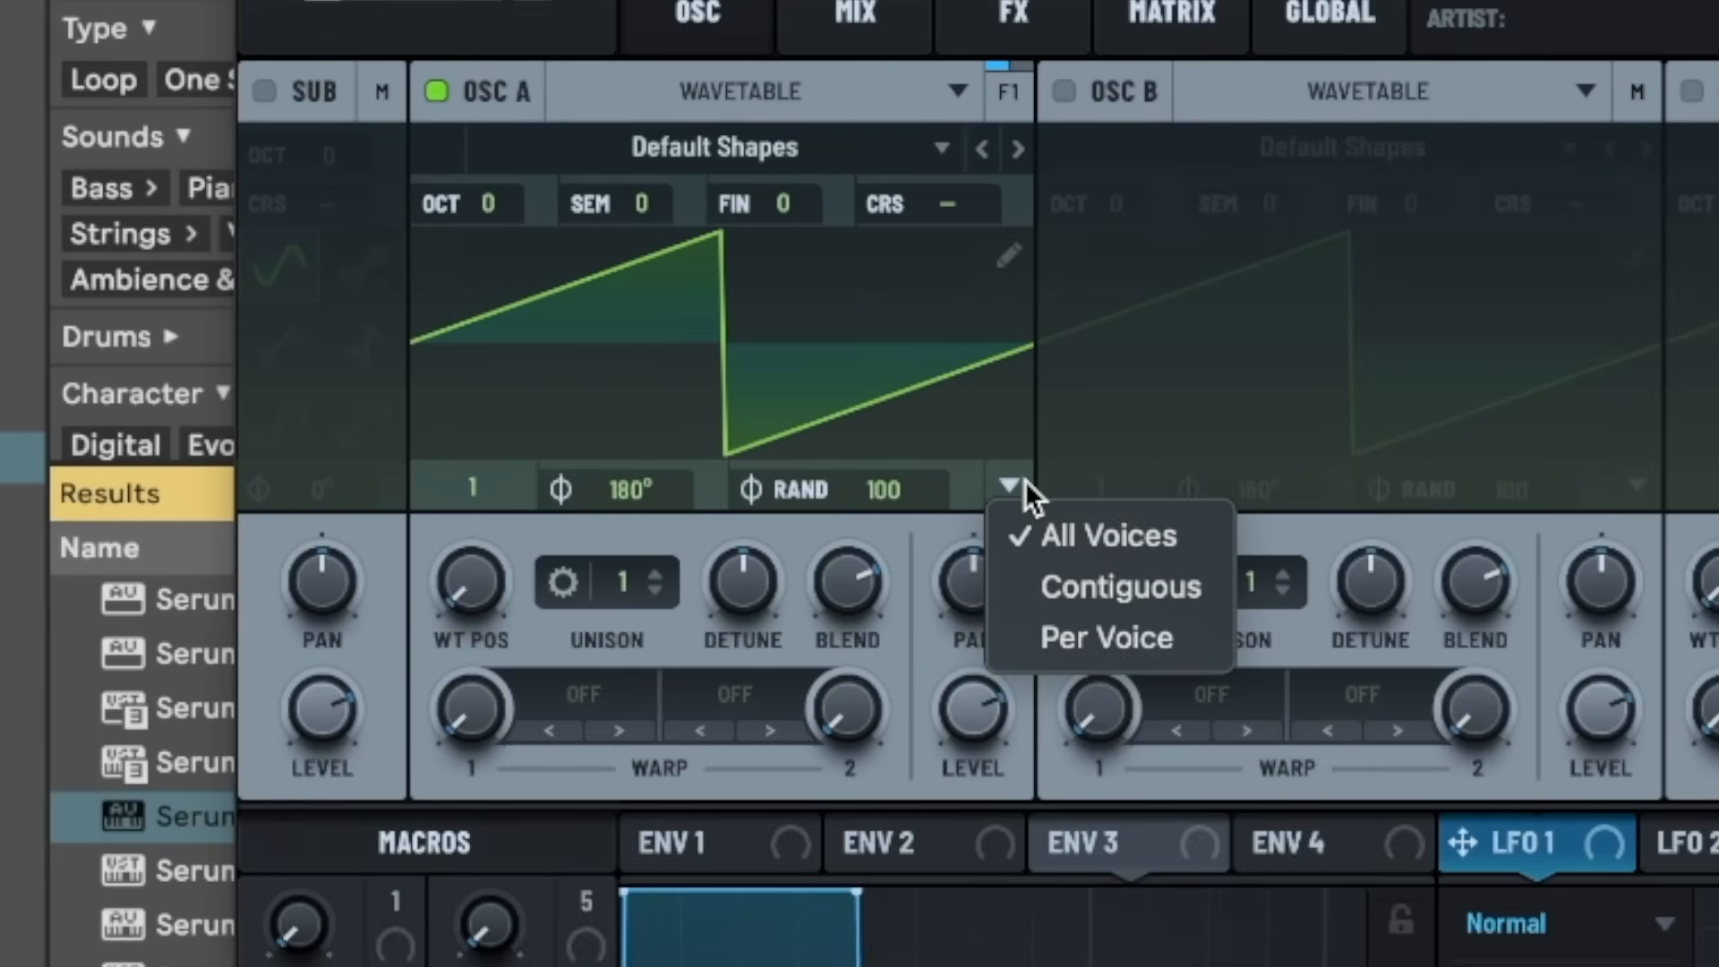
click(1060, 582)
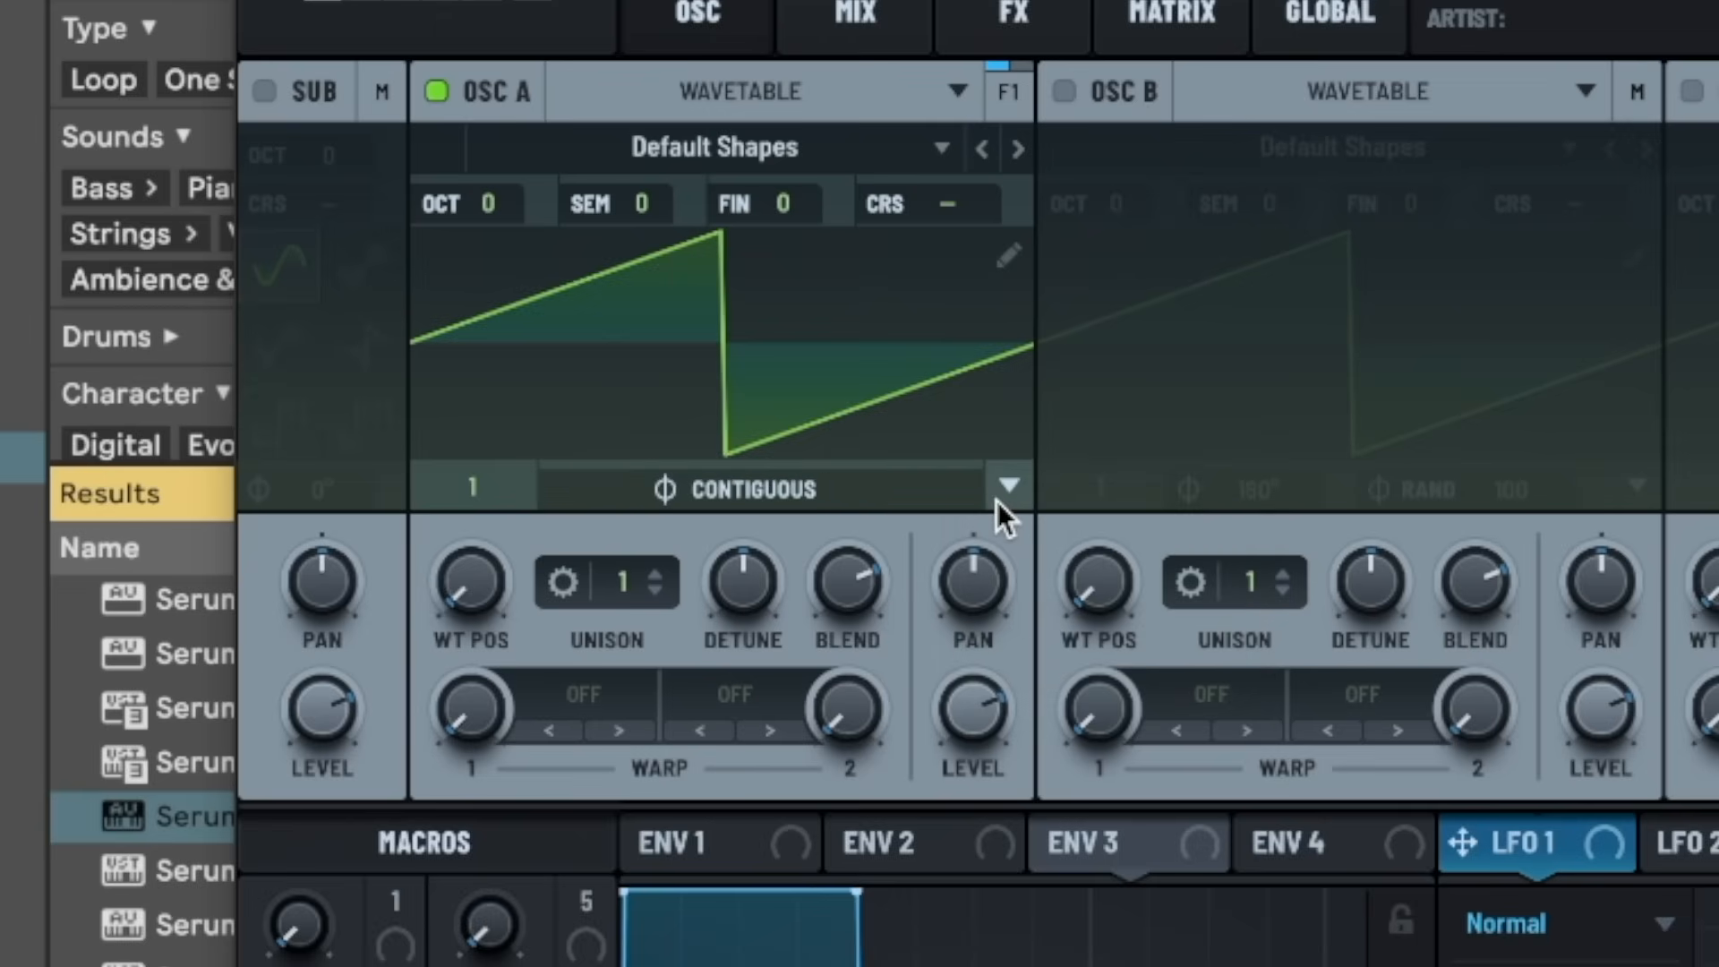
click(999, 497)
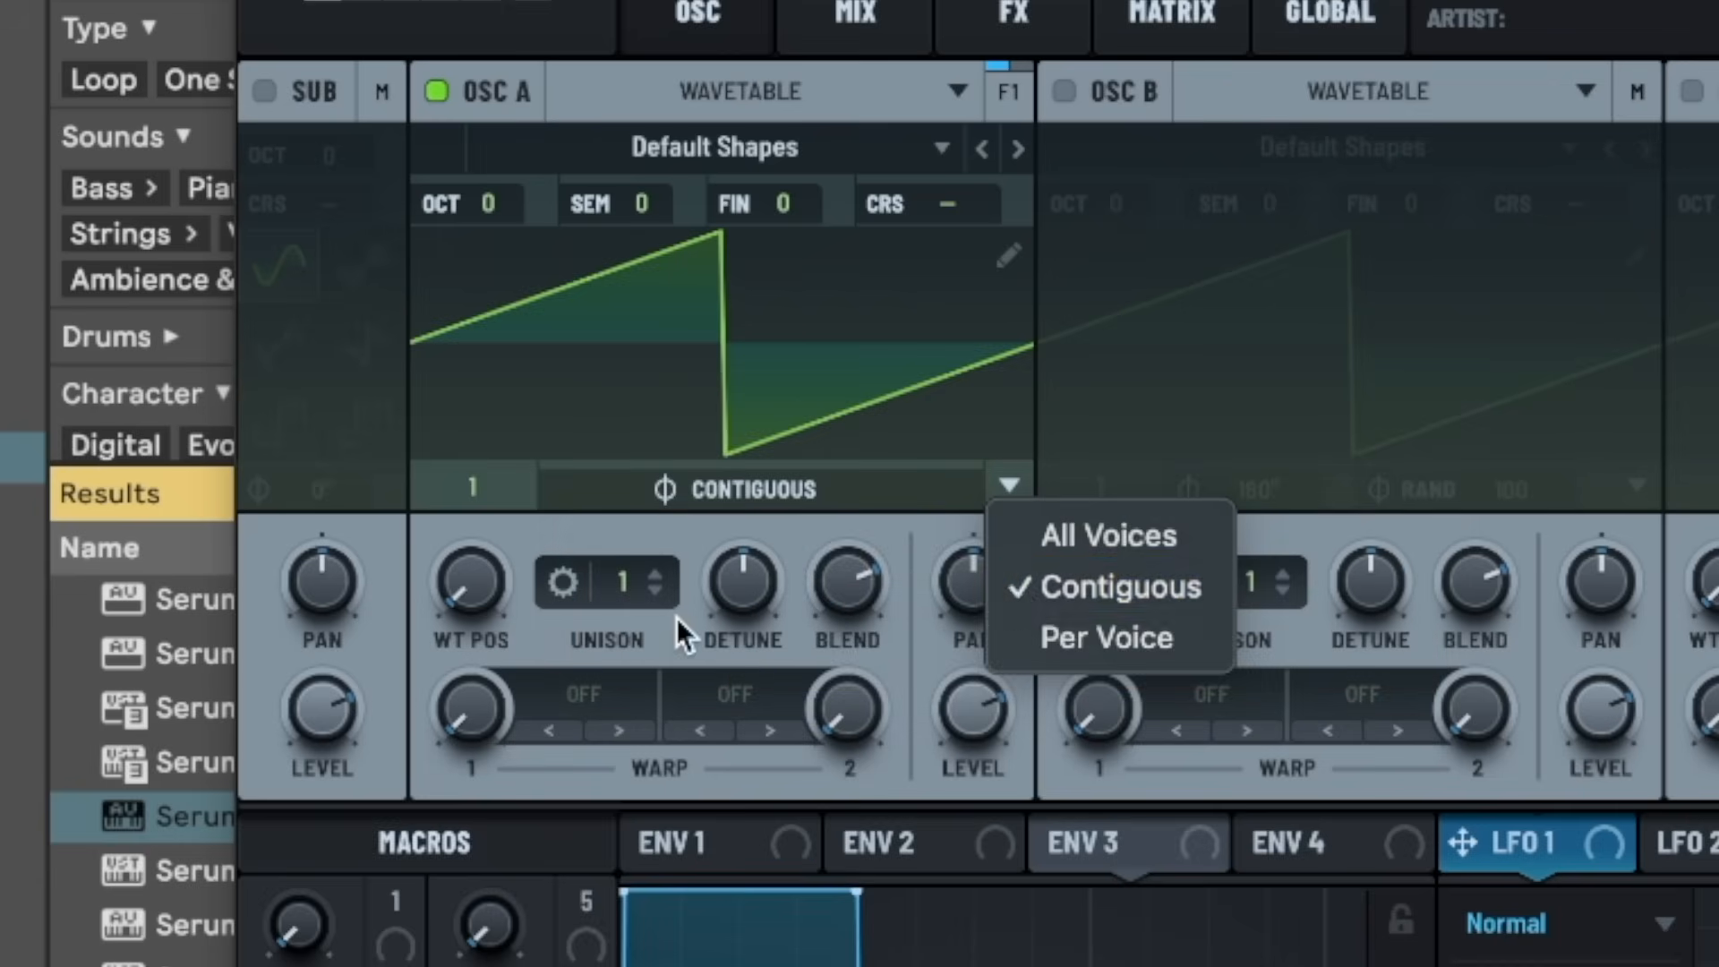
click(675, 616)
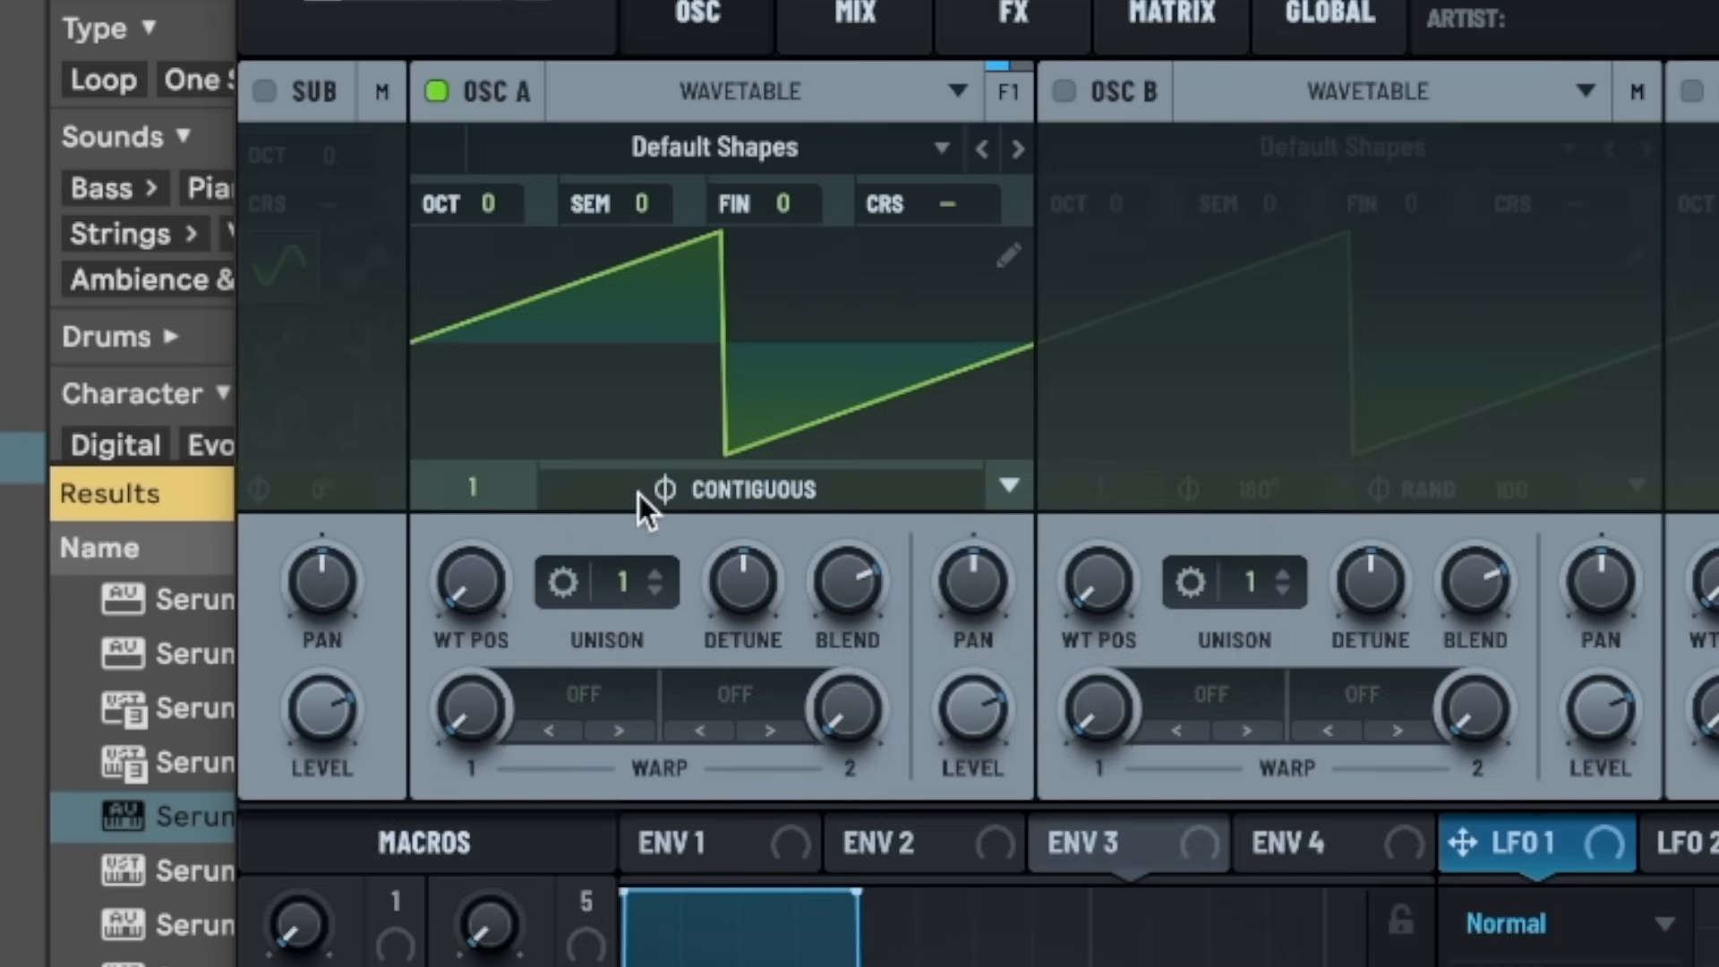
drag(627, 573, 637, 453)
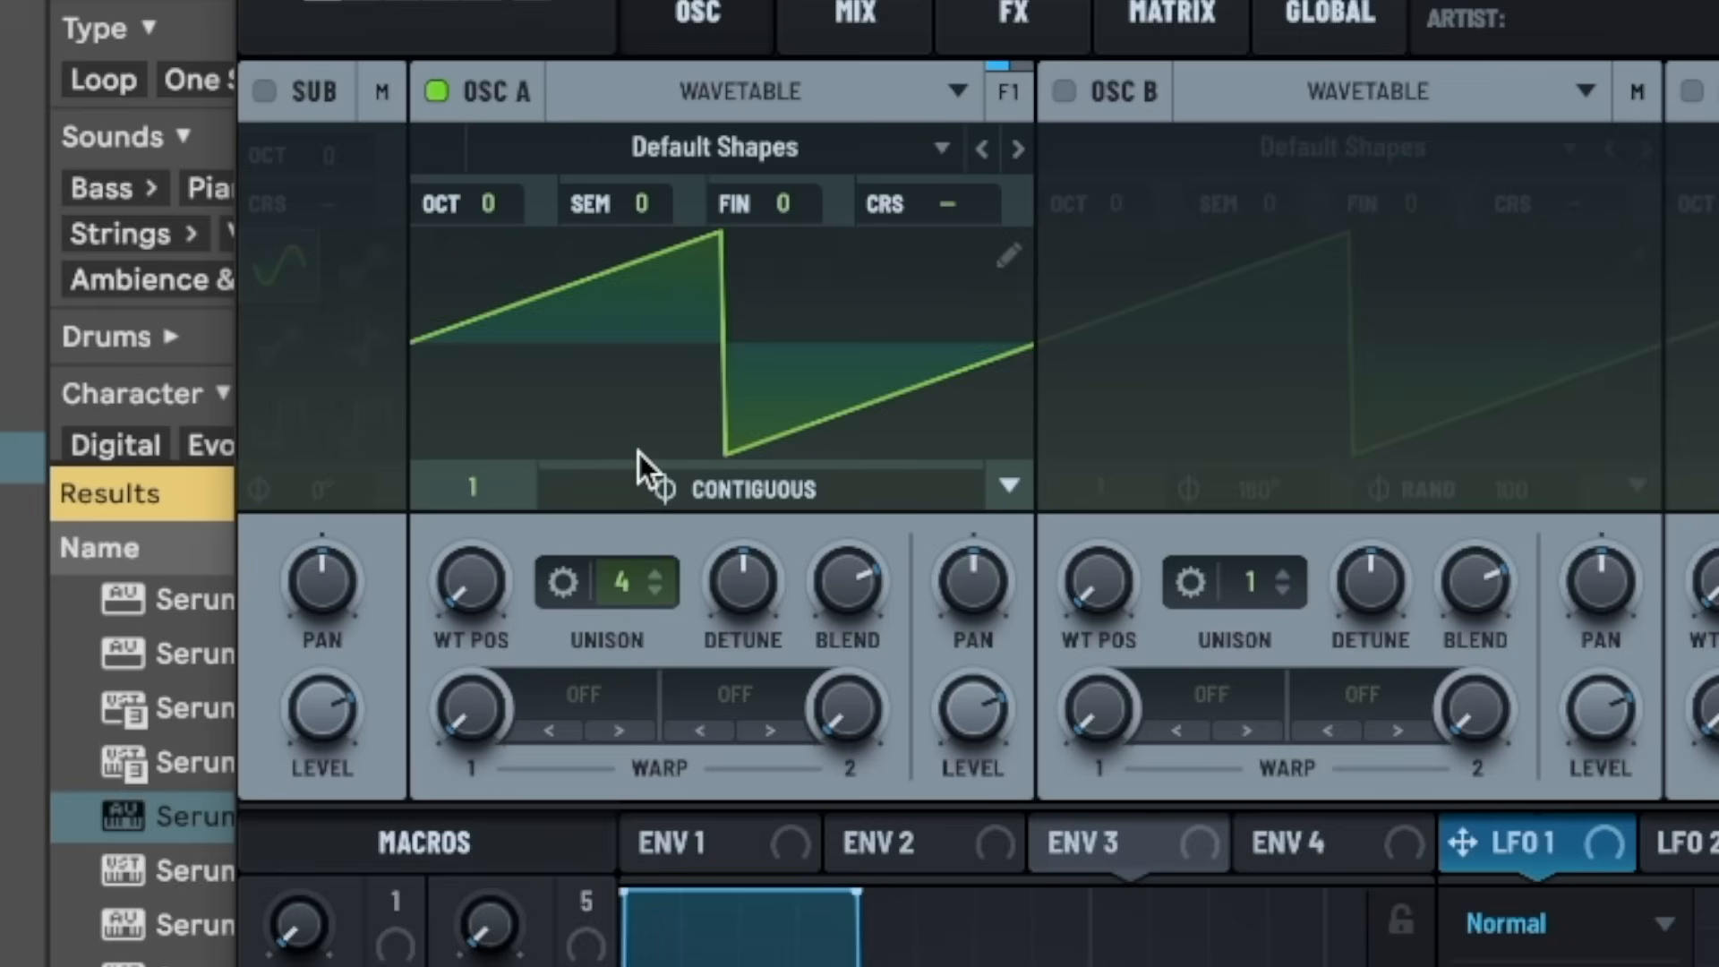
- Switch oscillator A's phase mode to Per Voice and browse the modes of its first warp
click(1007, 490)
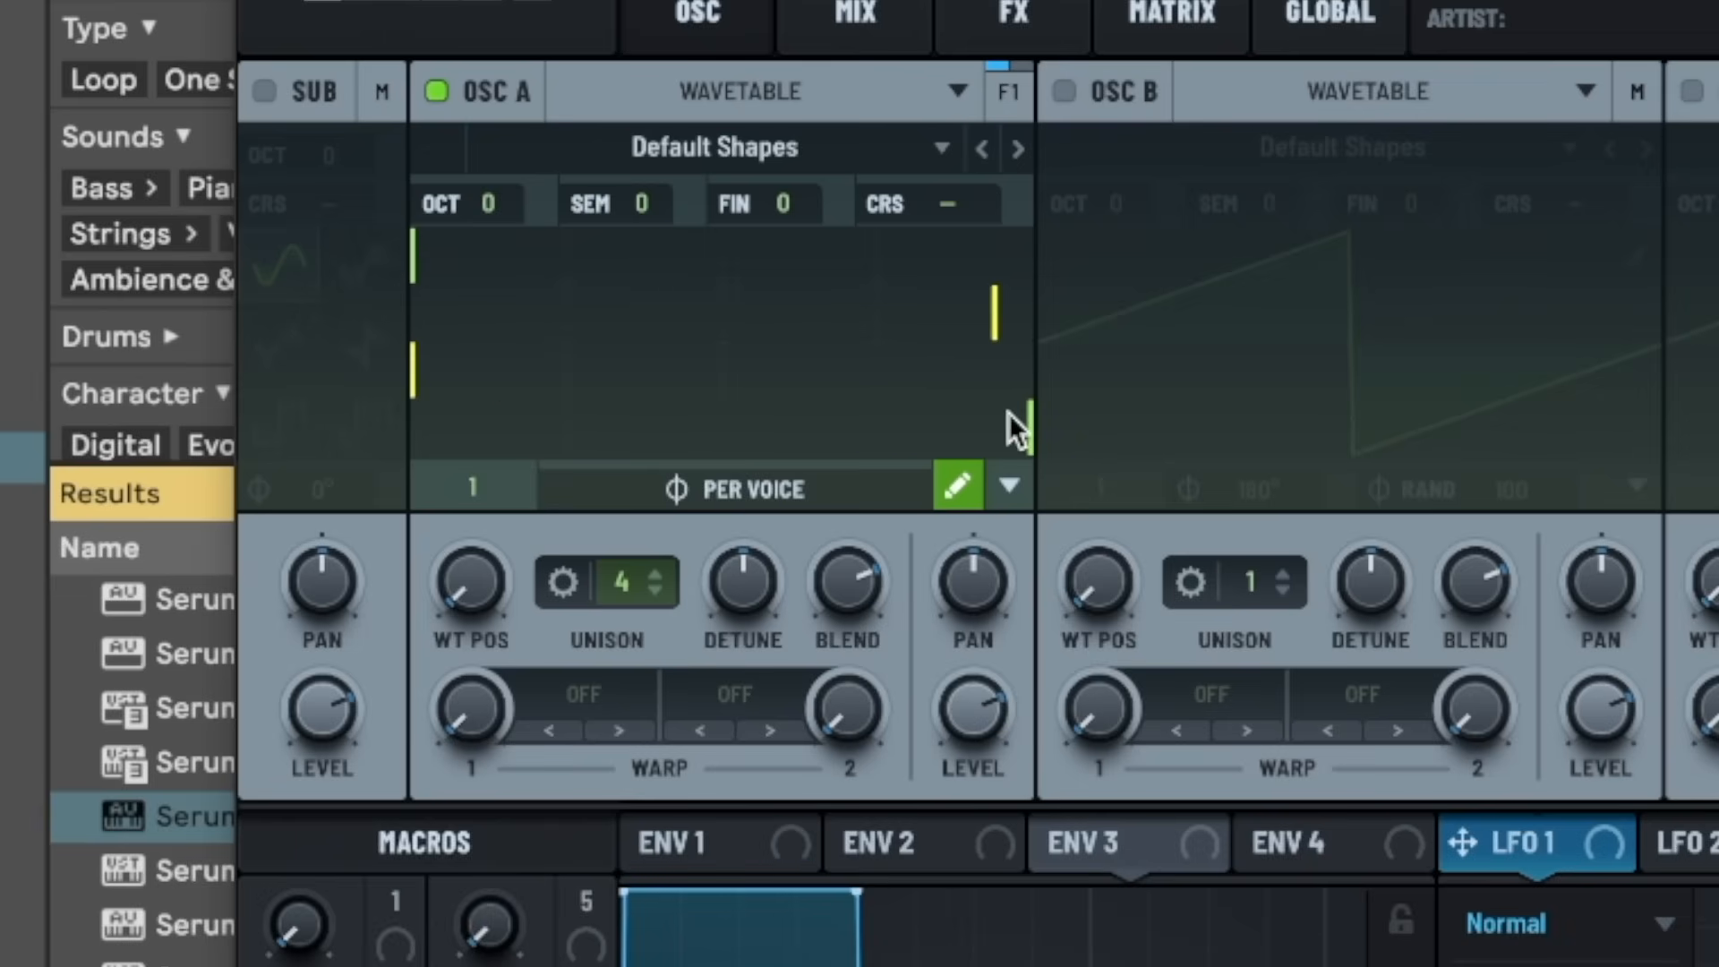
mouse_move(312, 645)
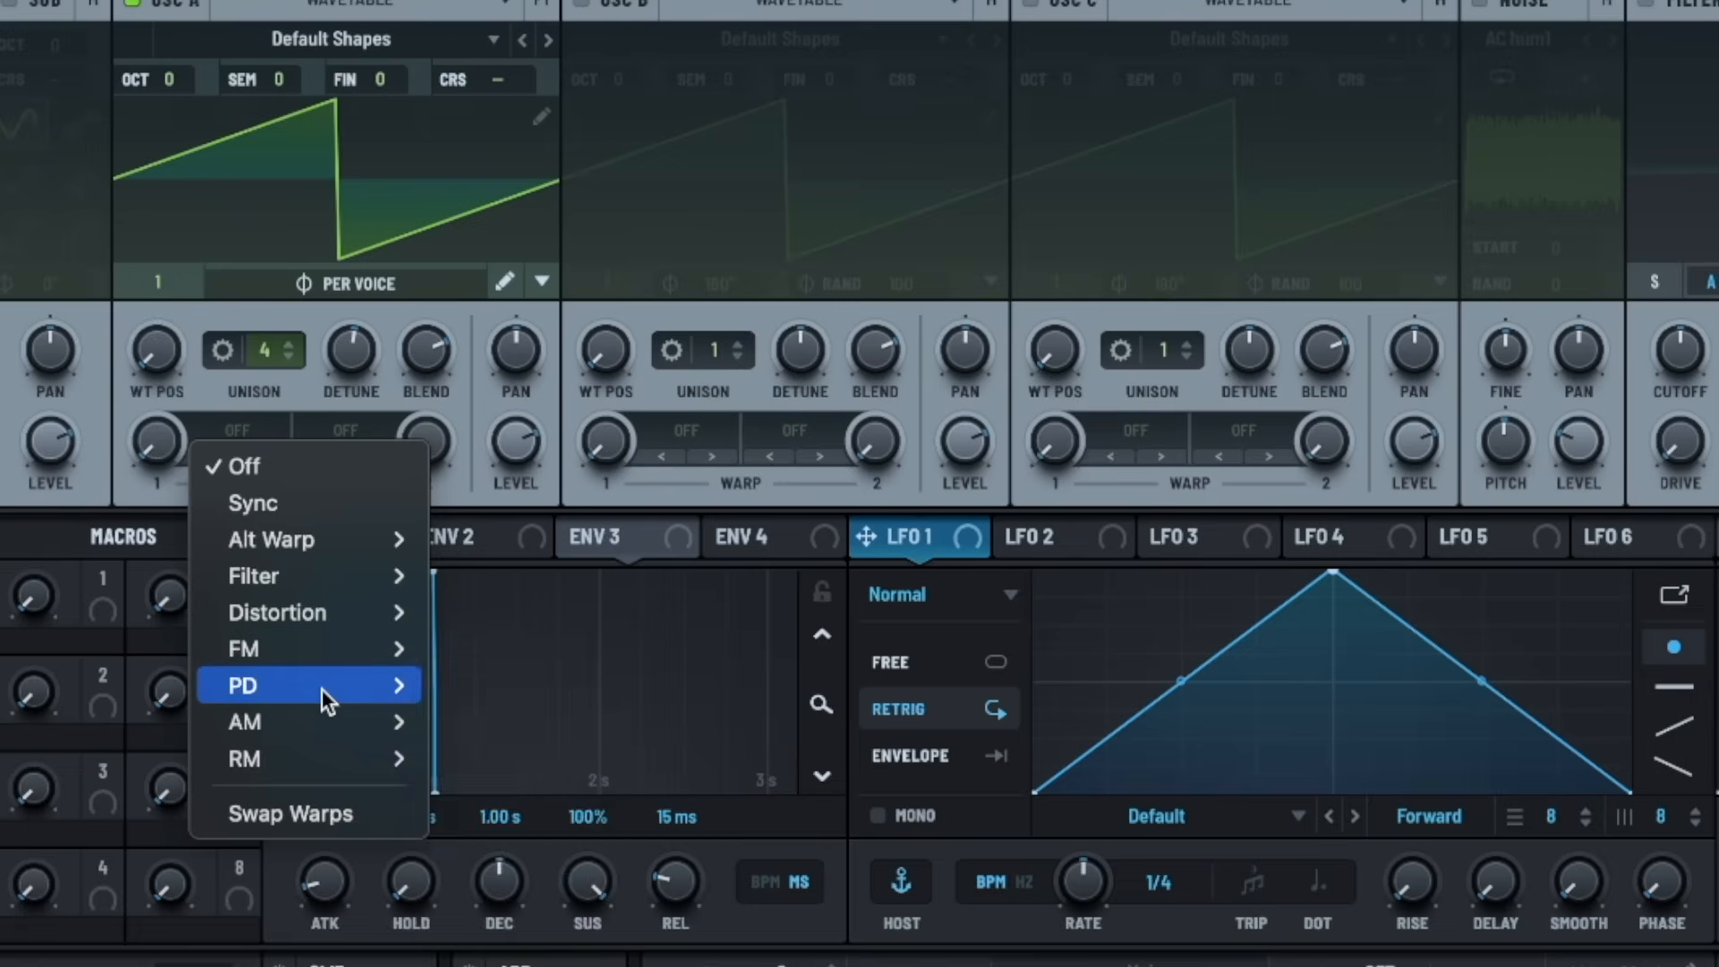
mouse_move(321, 689)
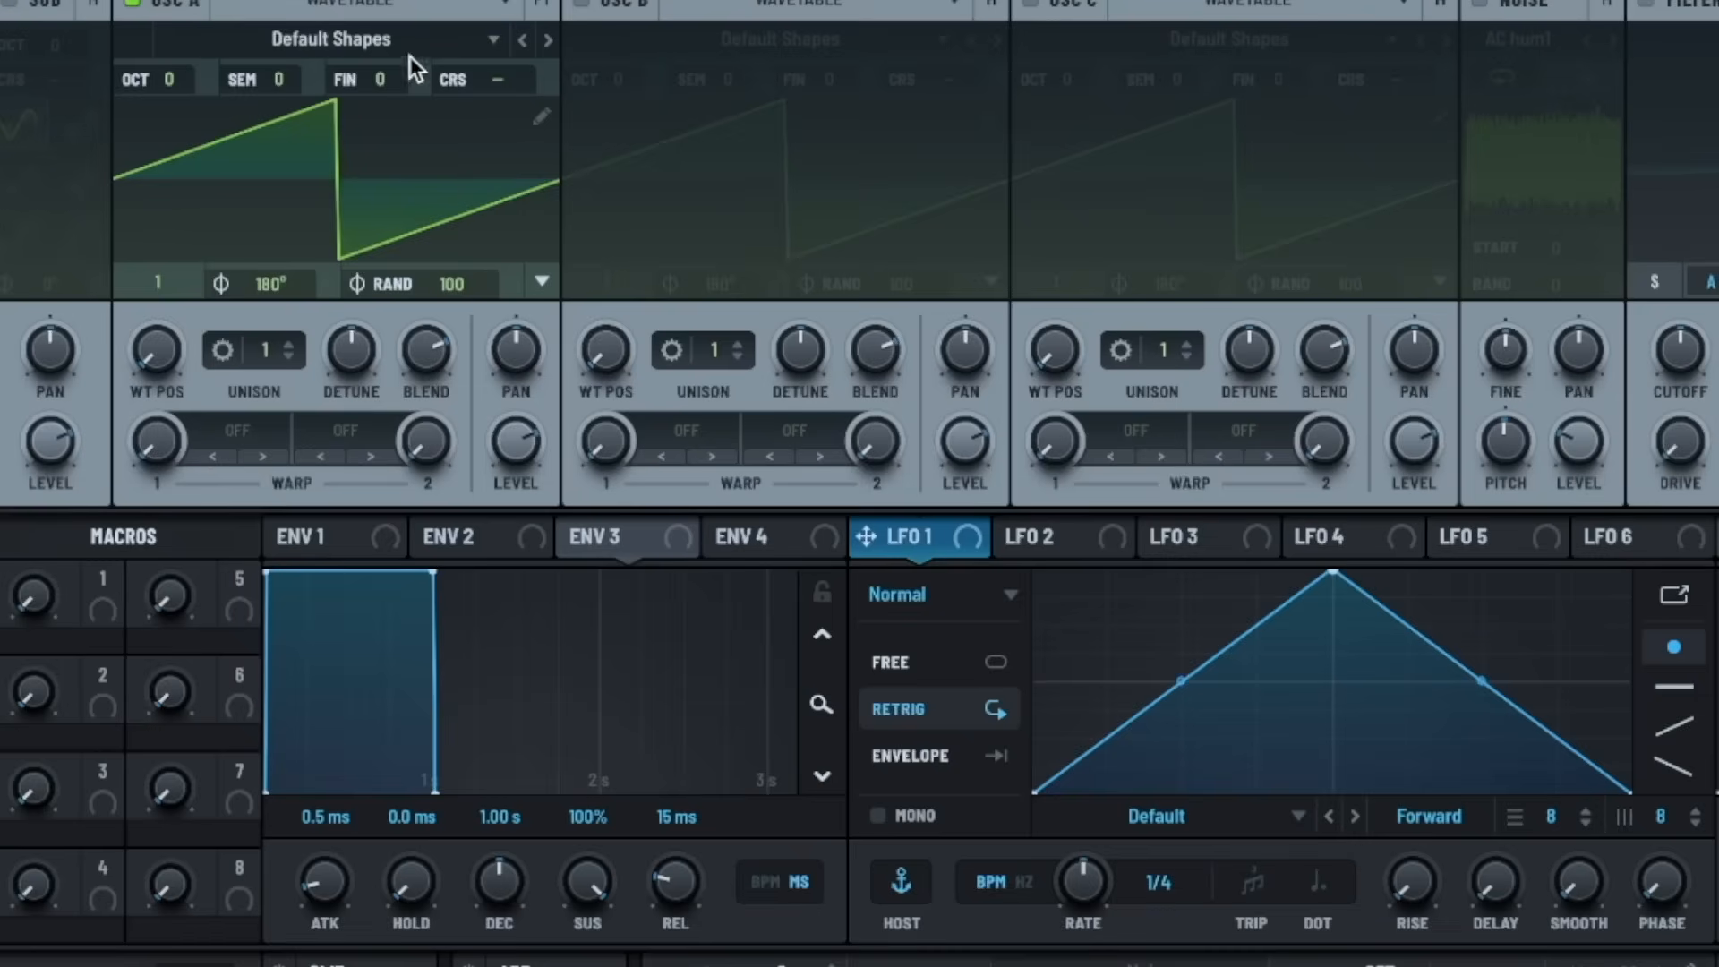
- Load the Basic Shapes wavetable into oscillator A, and enable oscillator B with Basic Shapes as well
click(346, 43)
mouse_move(406, 77)
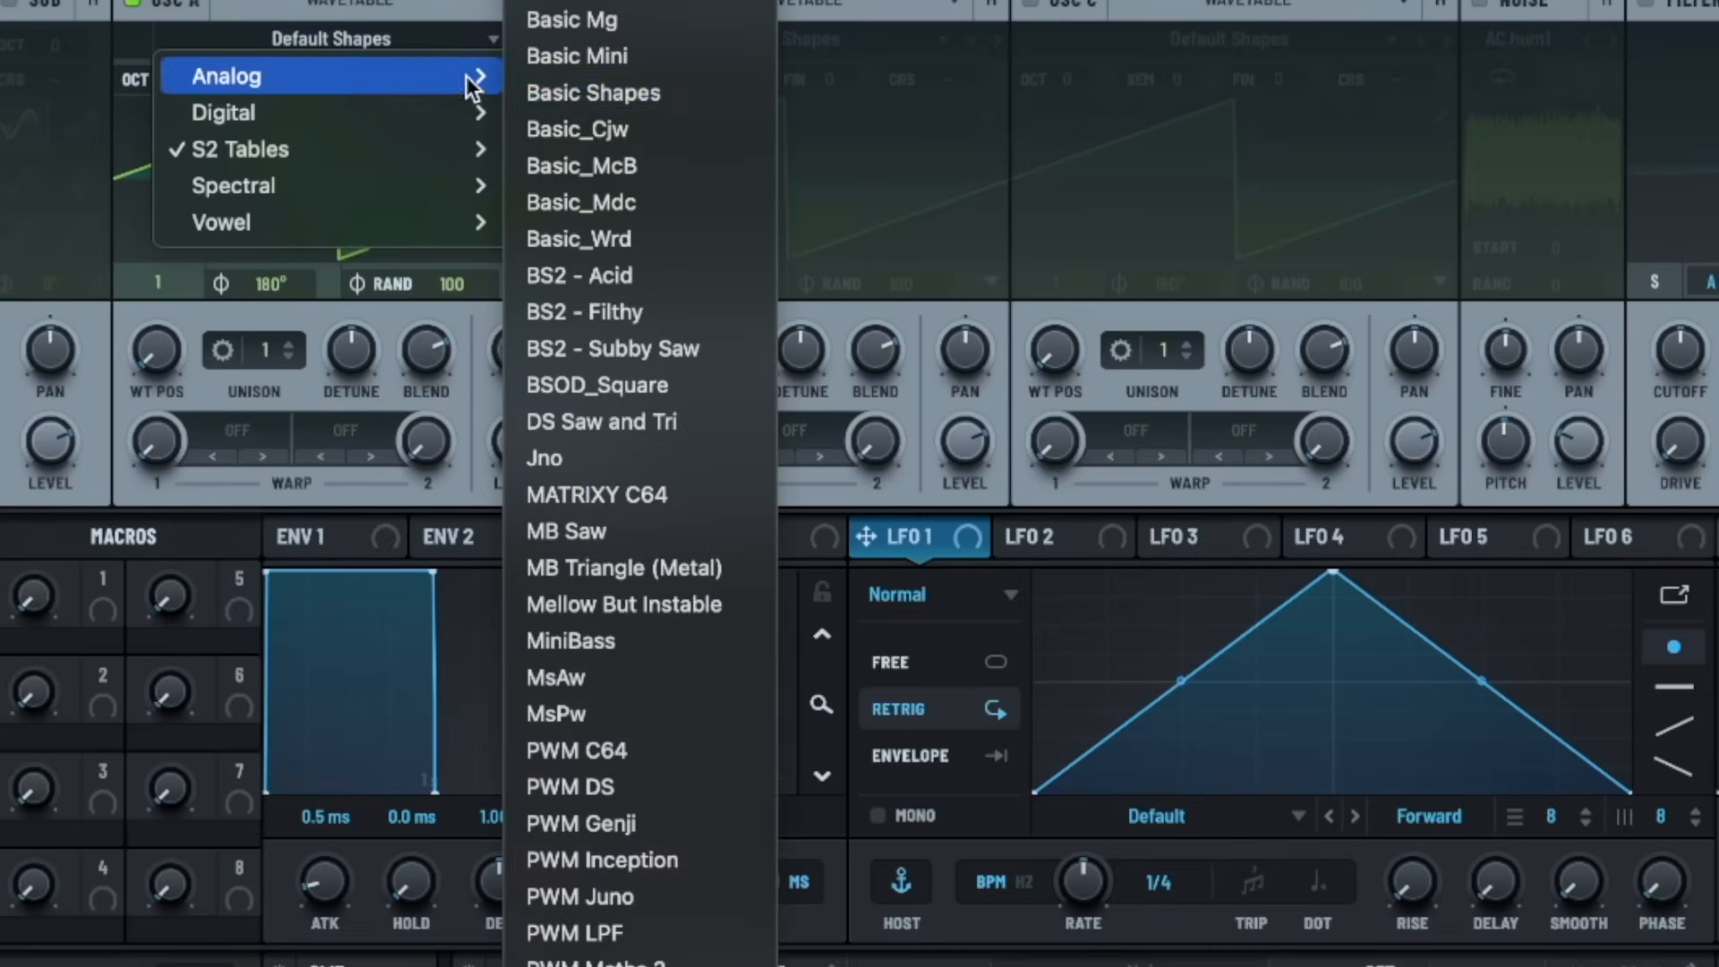
click(593, 92)
click(632, 4)
click(804, 3)
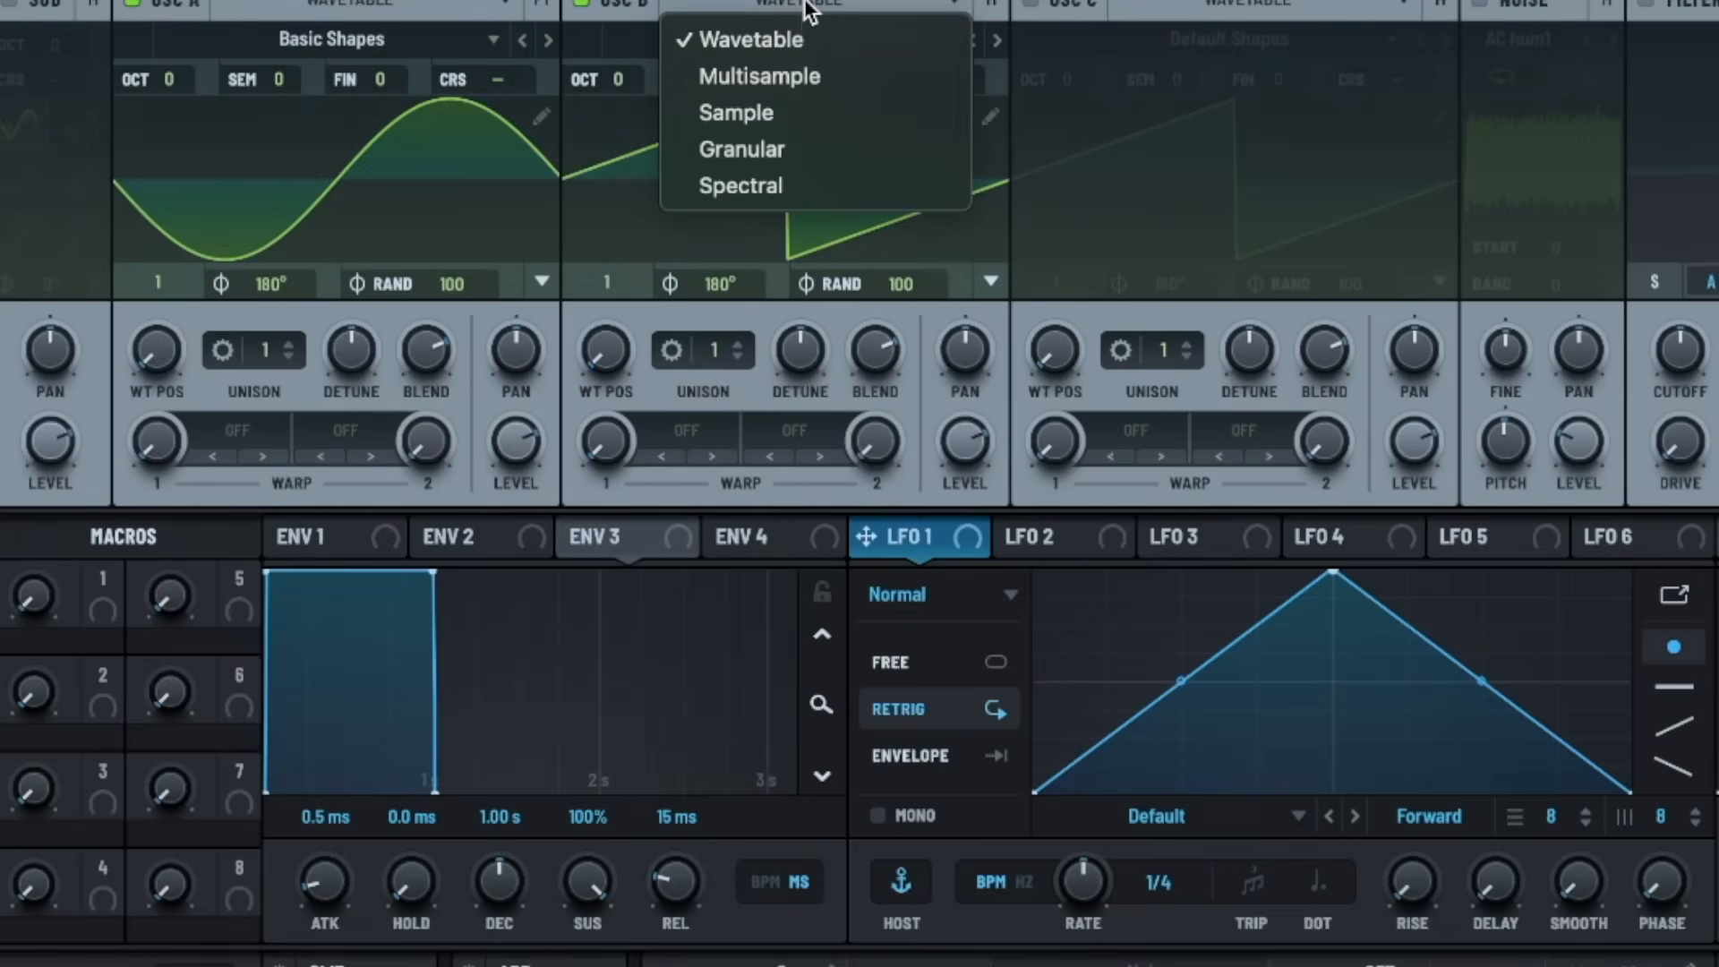
click(583, 190)
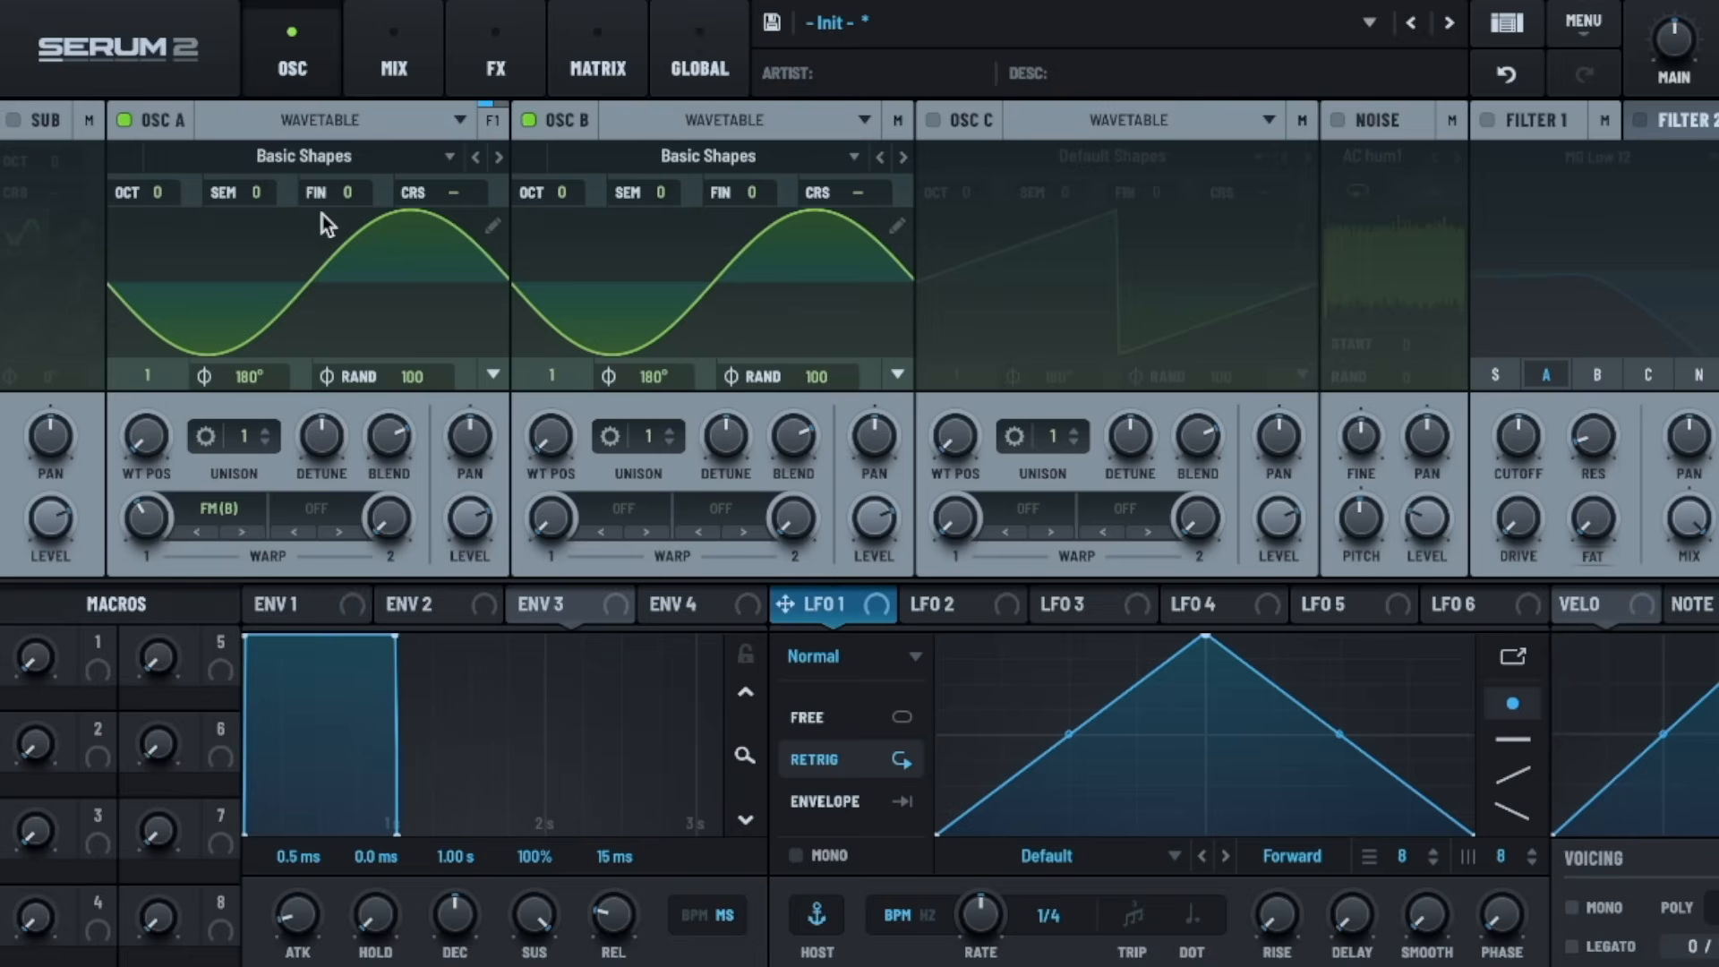
- Raise oscillator B's octave to +2 and adjust the amount of oscillator A's FM (B) warp
drag(545, 193, 572, 141)
drag(147, 511, 139, 523)
- Switch oscillator A's first warp to PD (B) and set its amount to about 47%
click(206, 510)
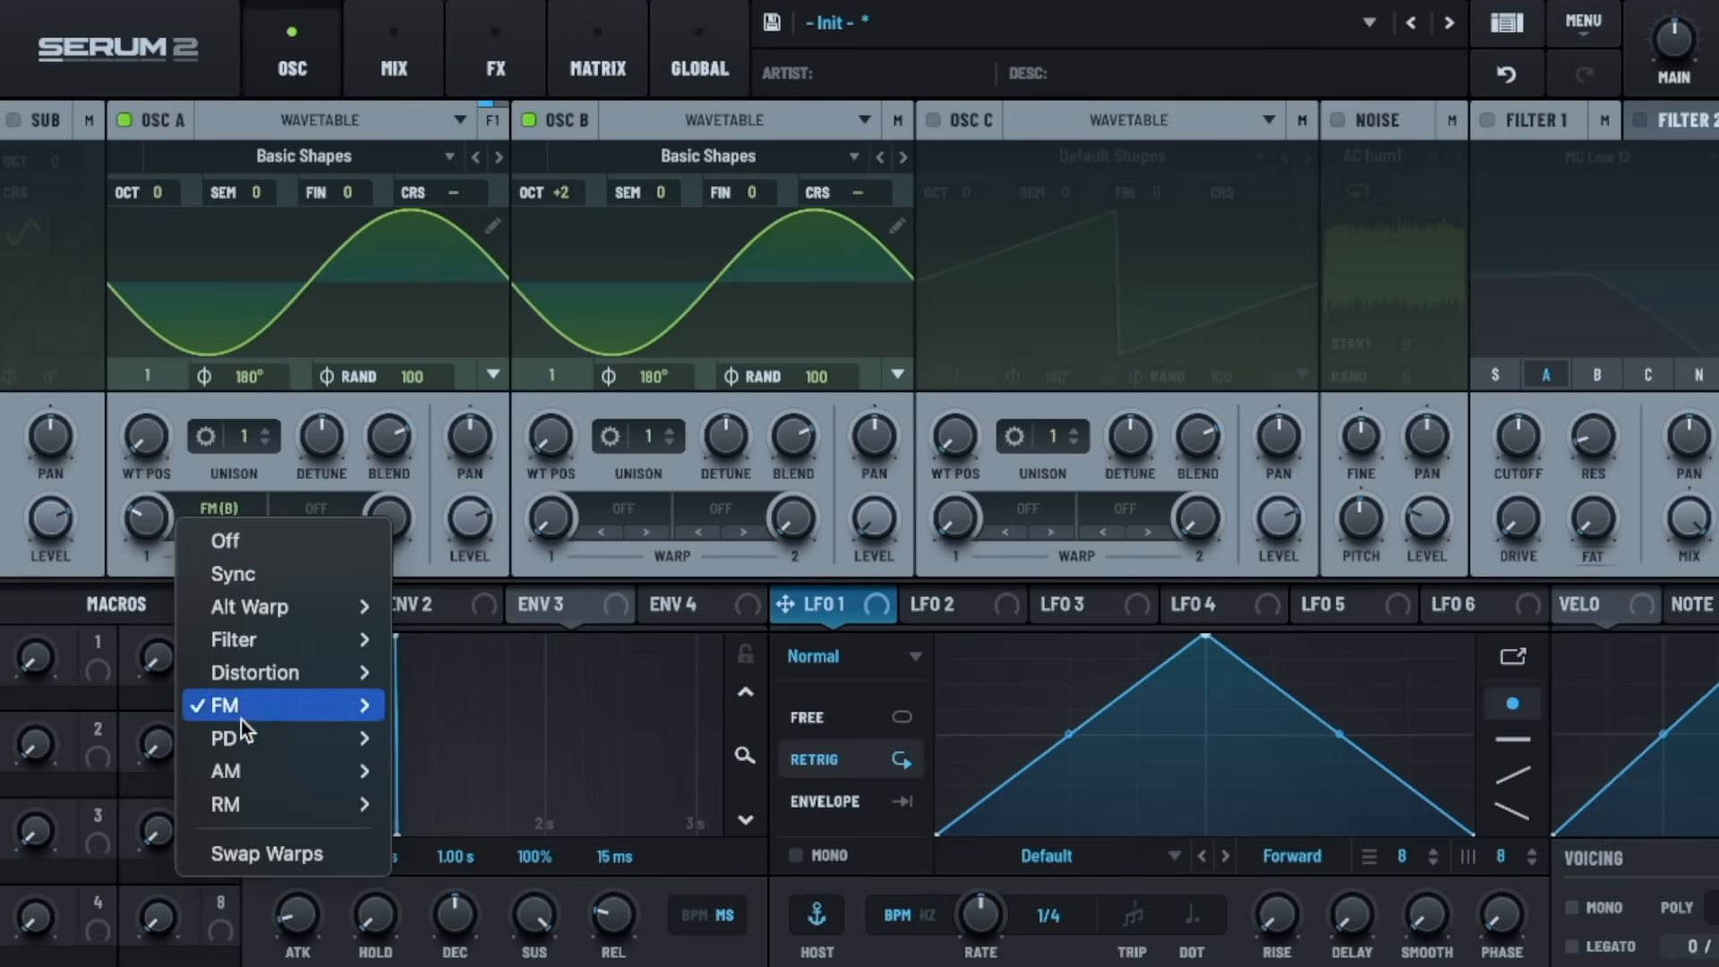
mouse_move(278, 736)
click(415, 739)
drag(146, 514, 147, 497)
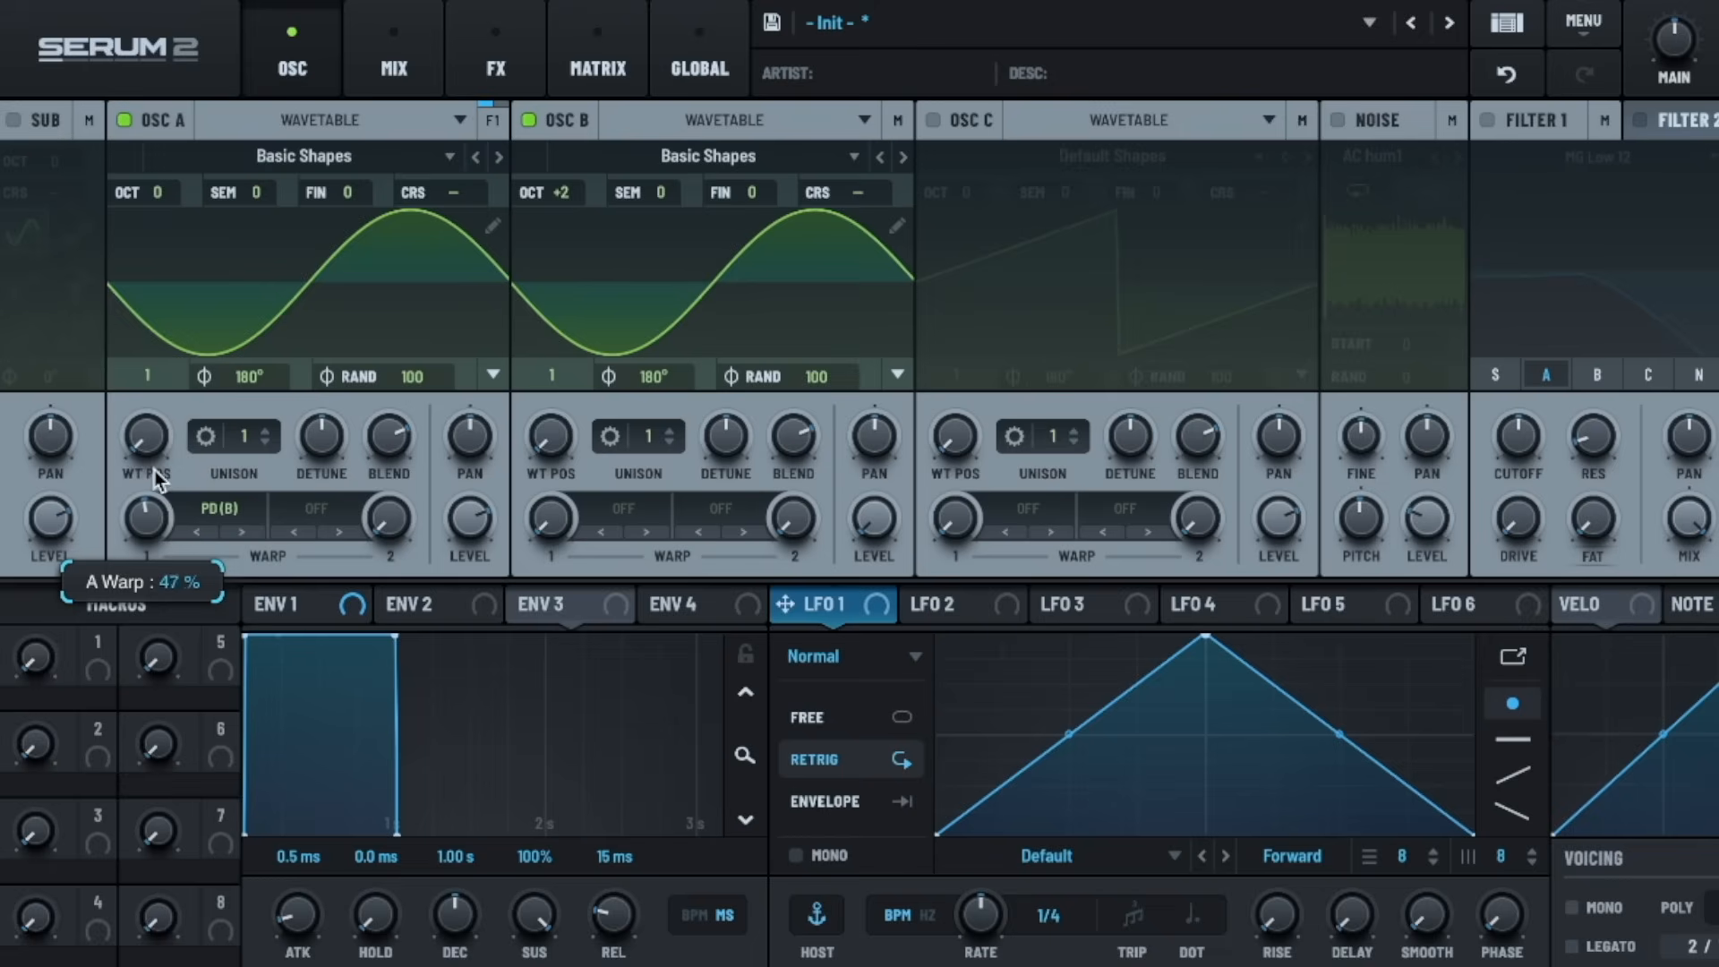
click(188, 498)
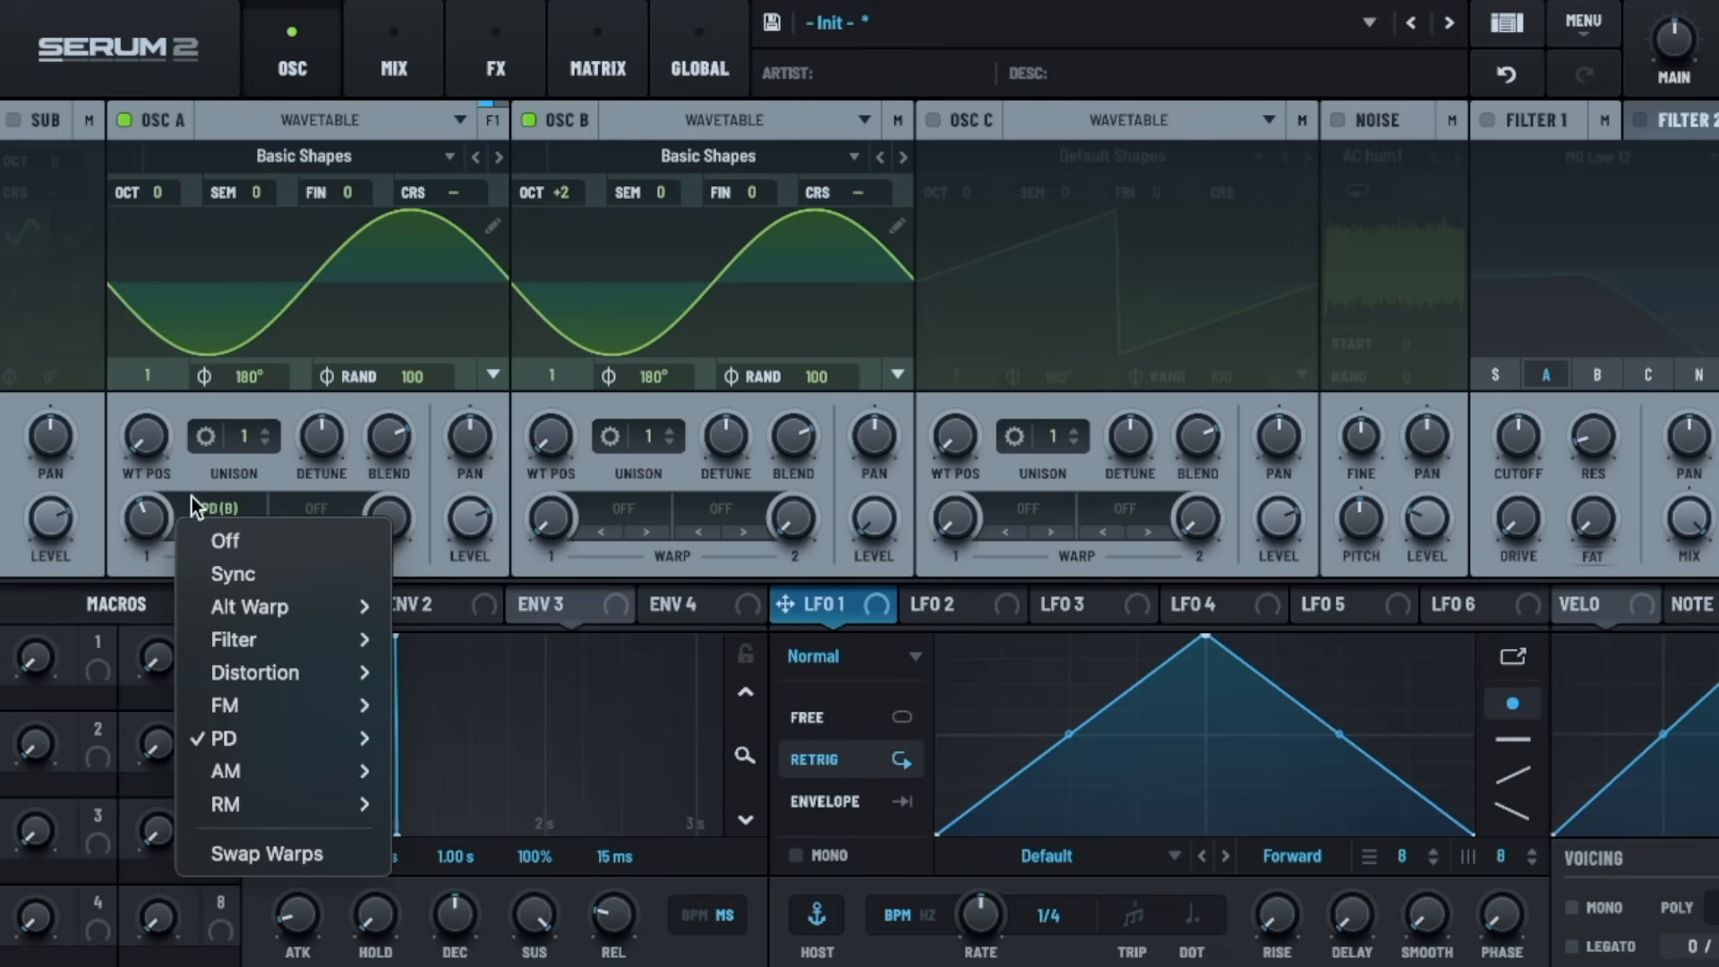
mouse_move(287, 717)
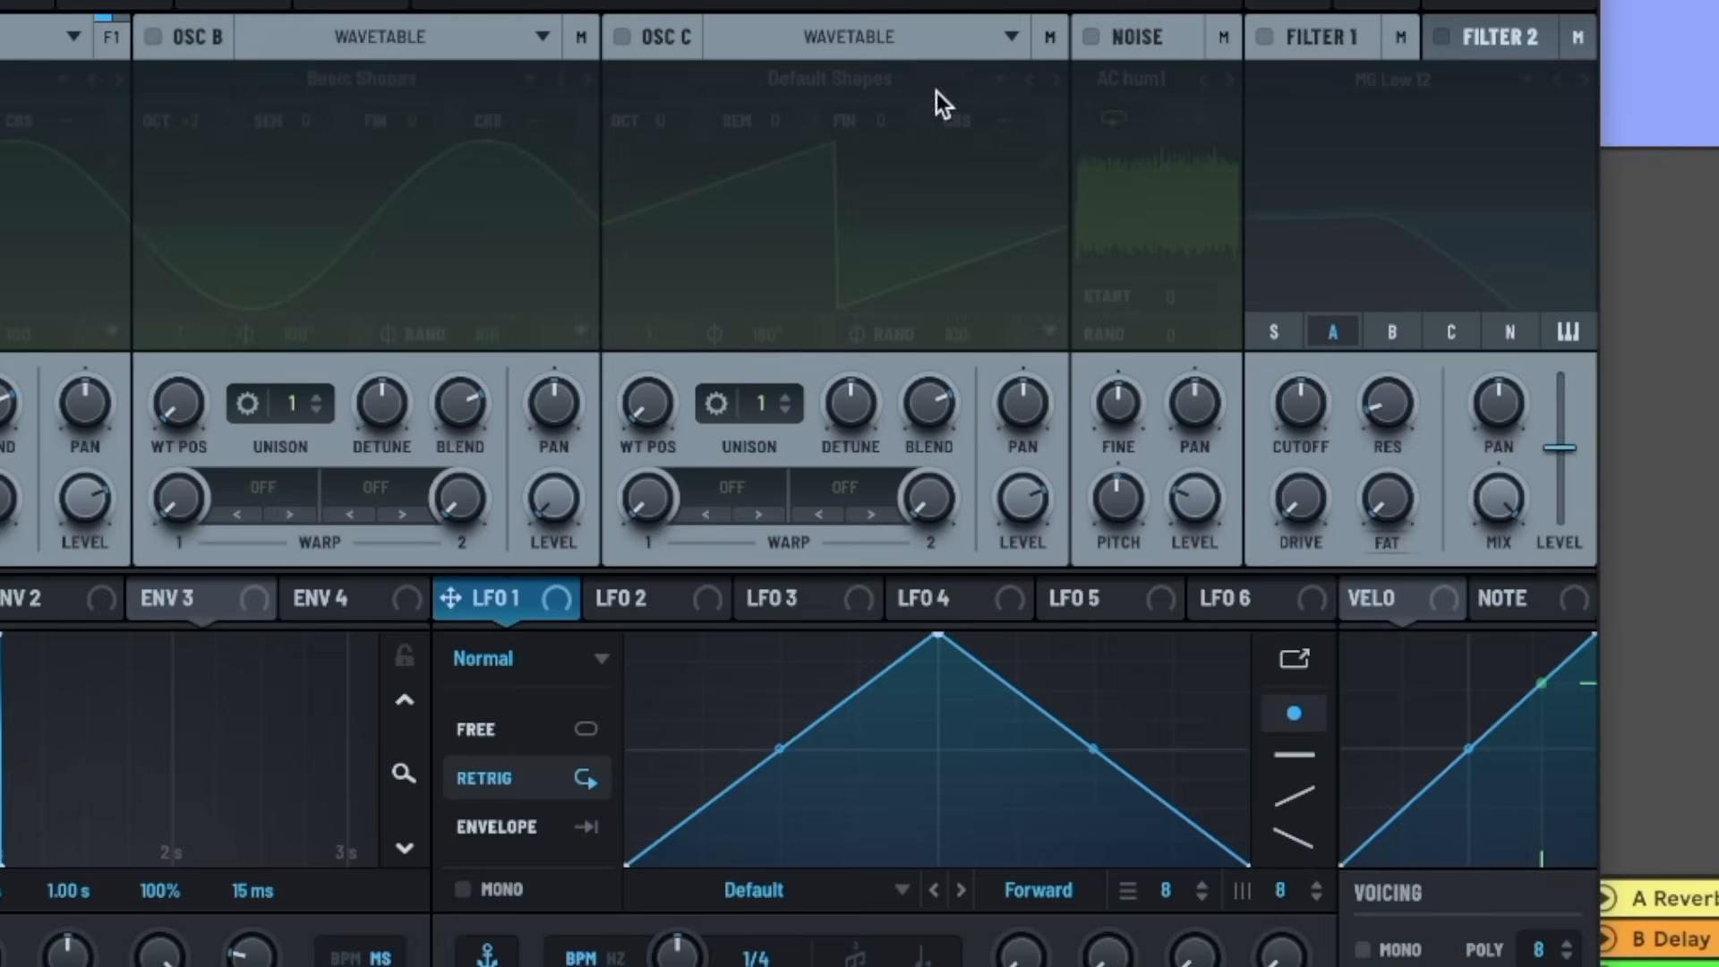
- Enable the noise oscillator and load the Geiger noise from the Color category
click(1125, 39)
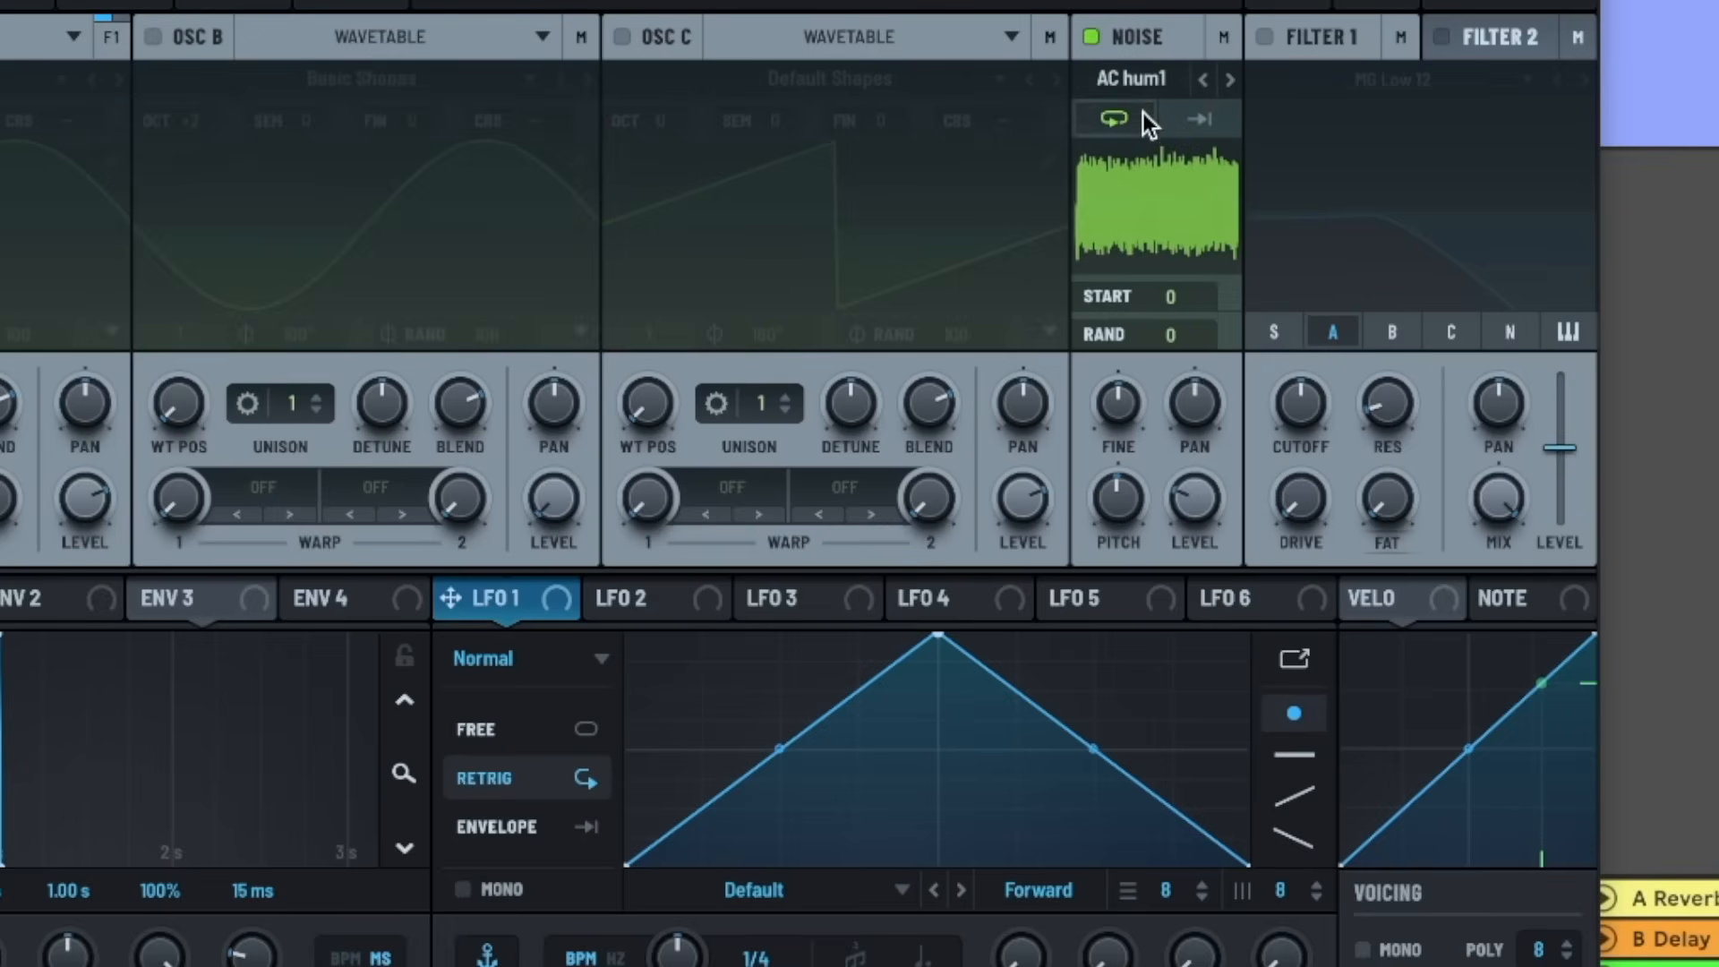
click(1132, 82)
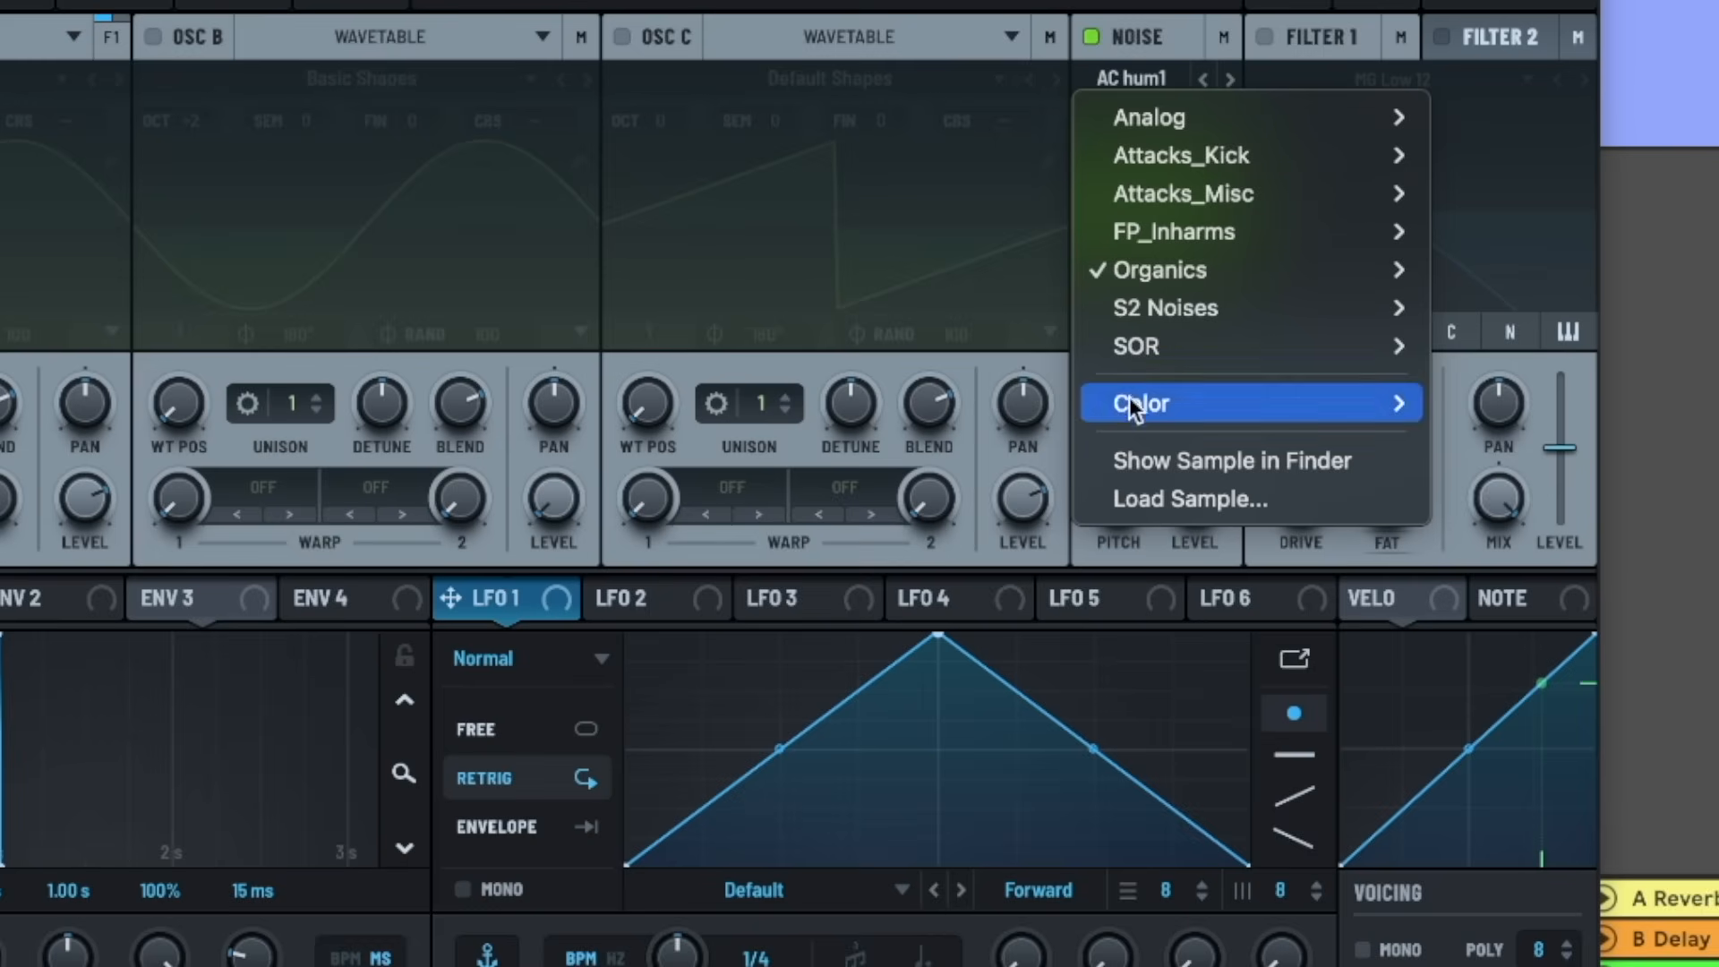
mouse_move(1131, 401)
click(1469, 511)
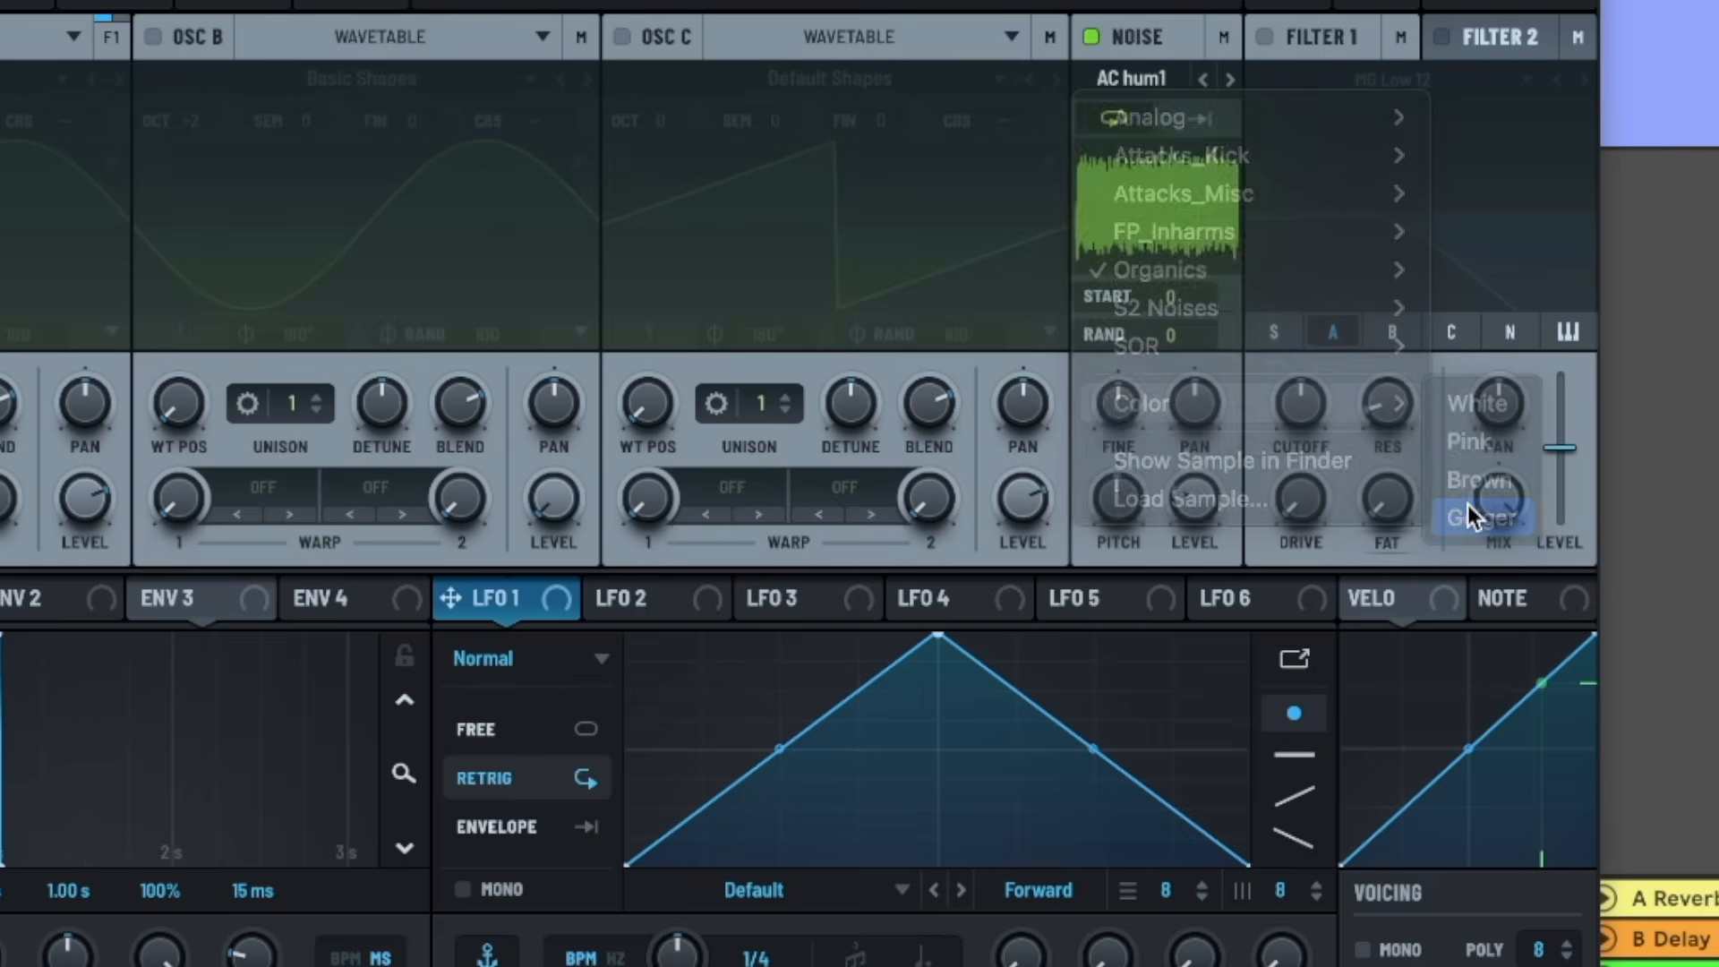
- Set the Geiger noise's count to about 55%, its stereo to 94 and its level to about 39%
drag(1213, 492, 1131, 412)
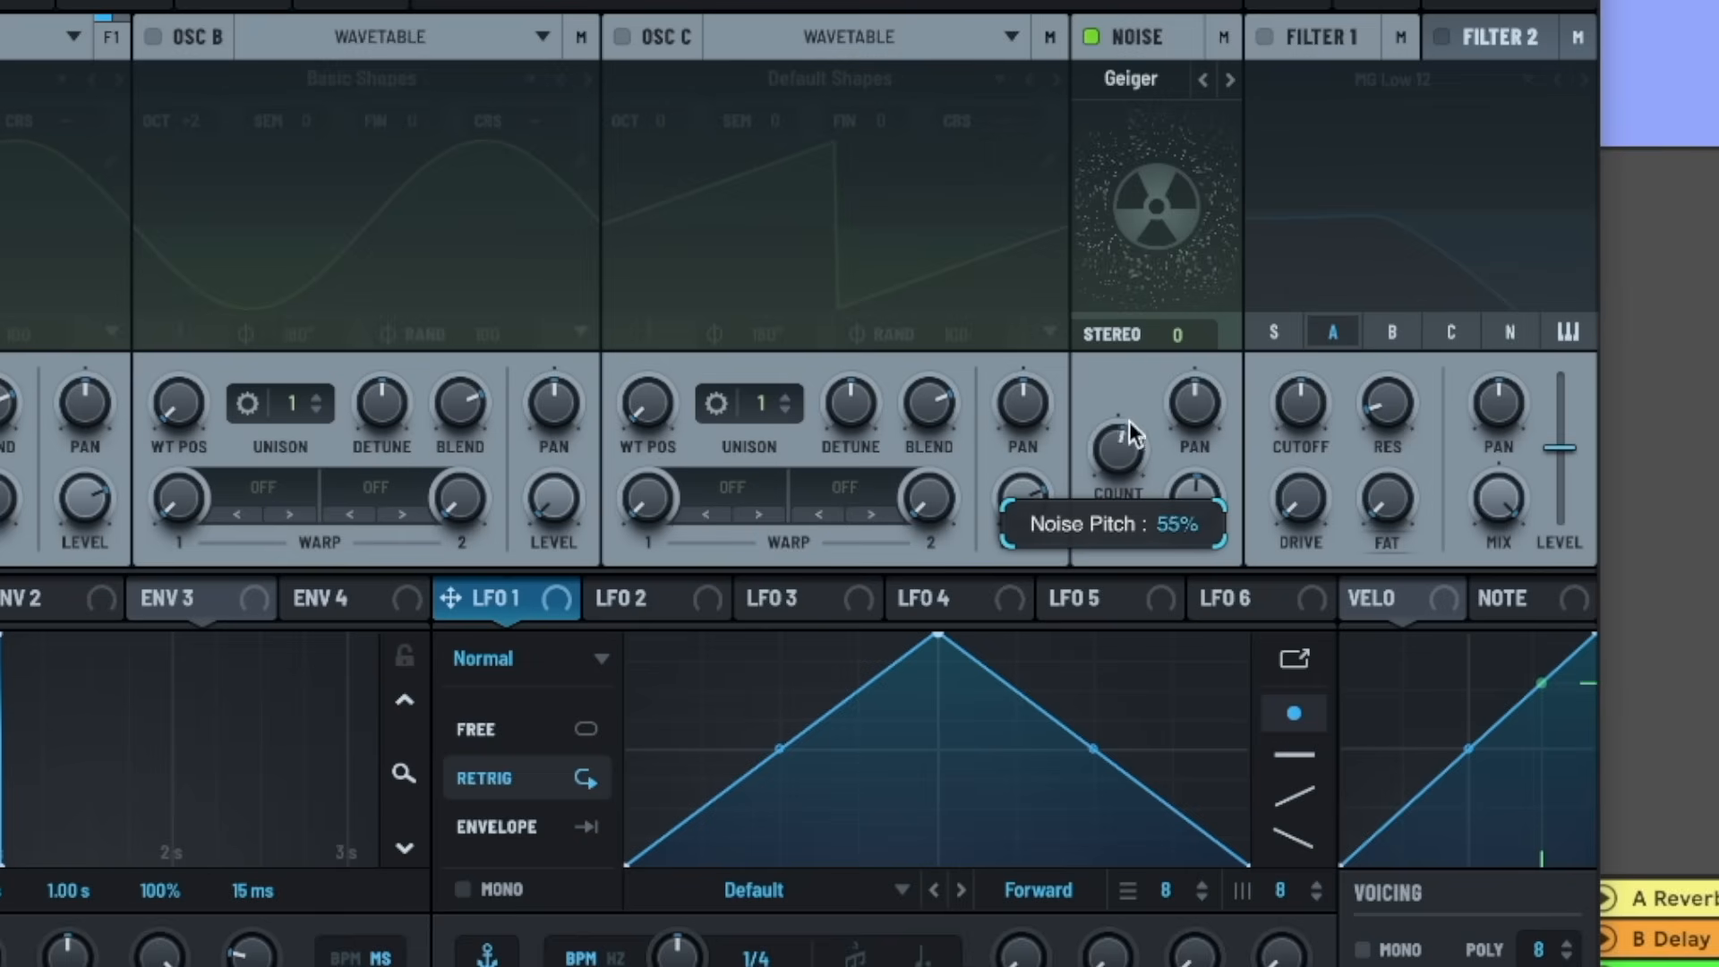
drag(1103, 492, 1134, 380)
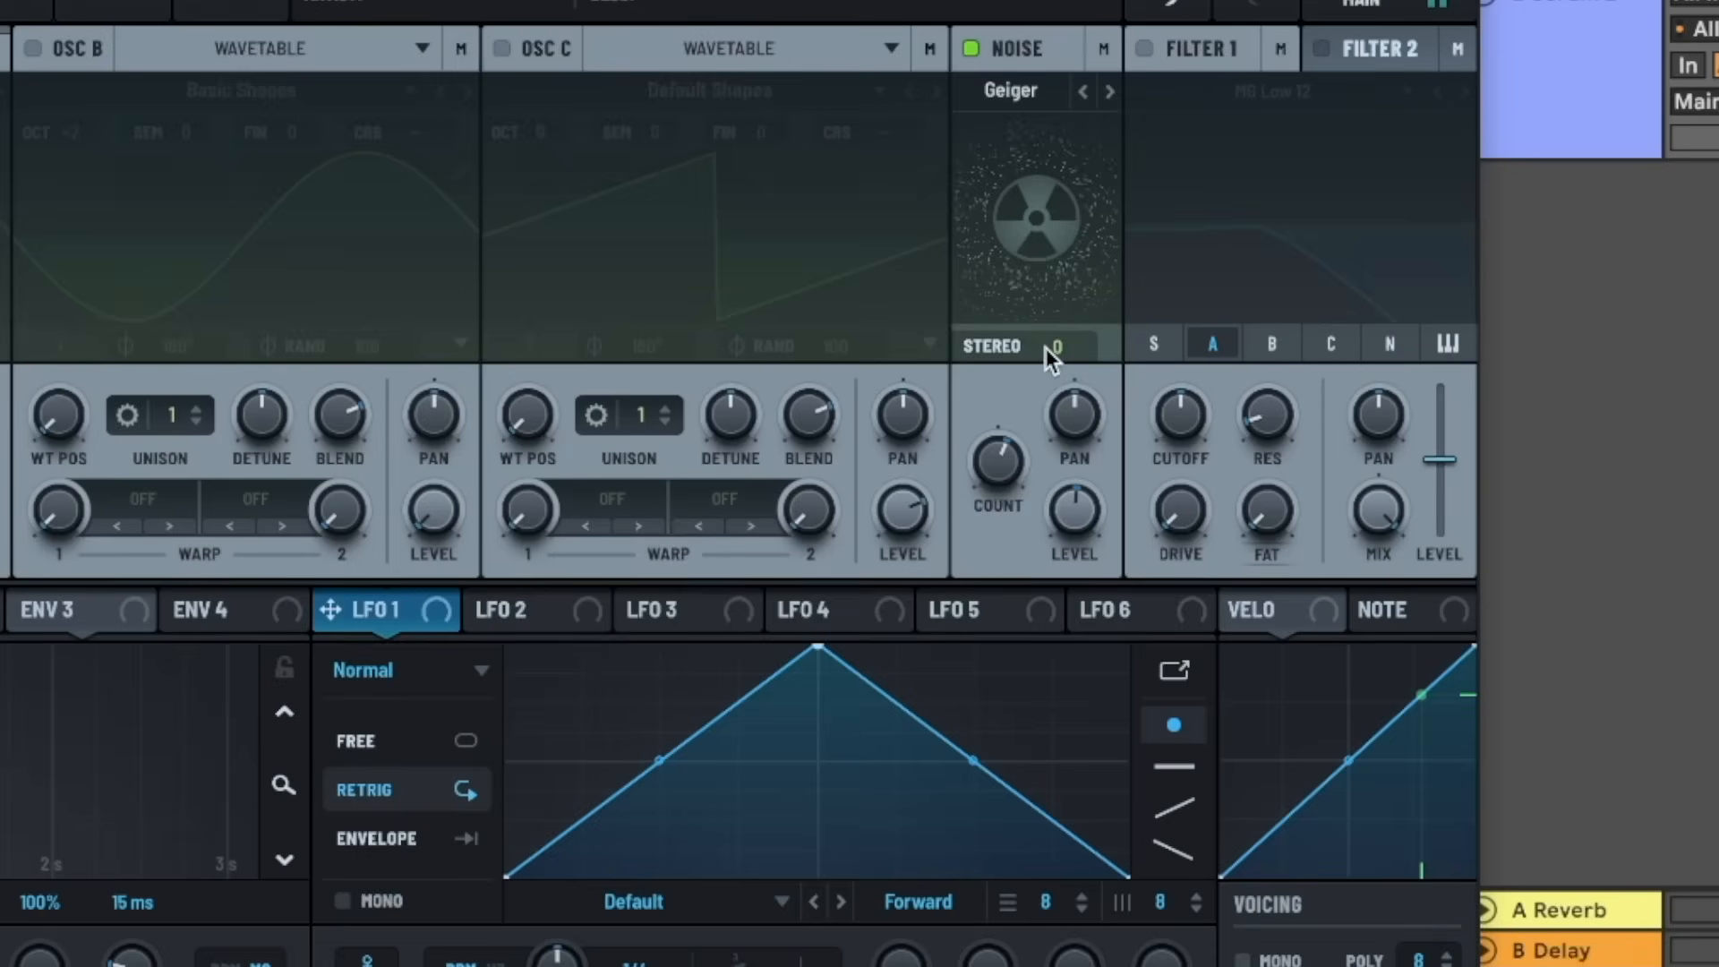
drag(1050, 347, 1193, 79)
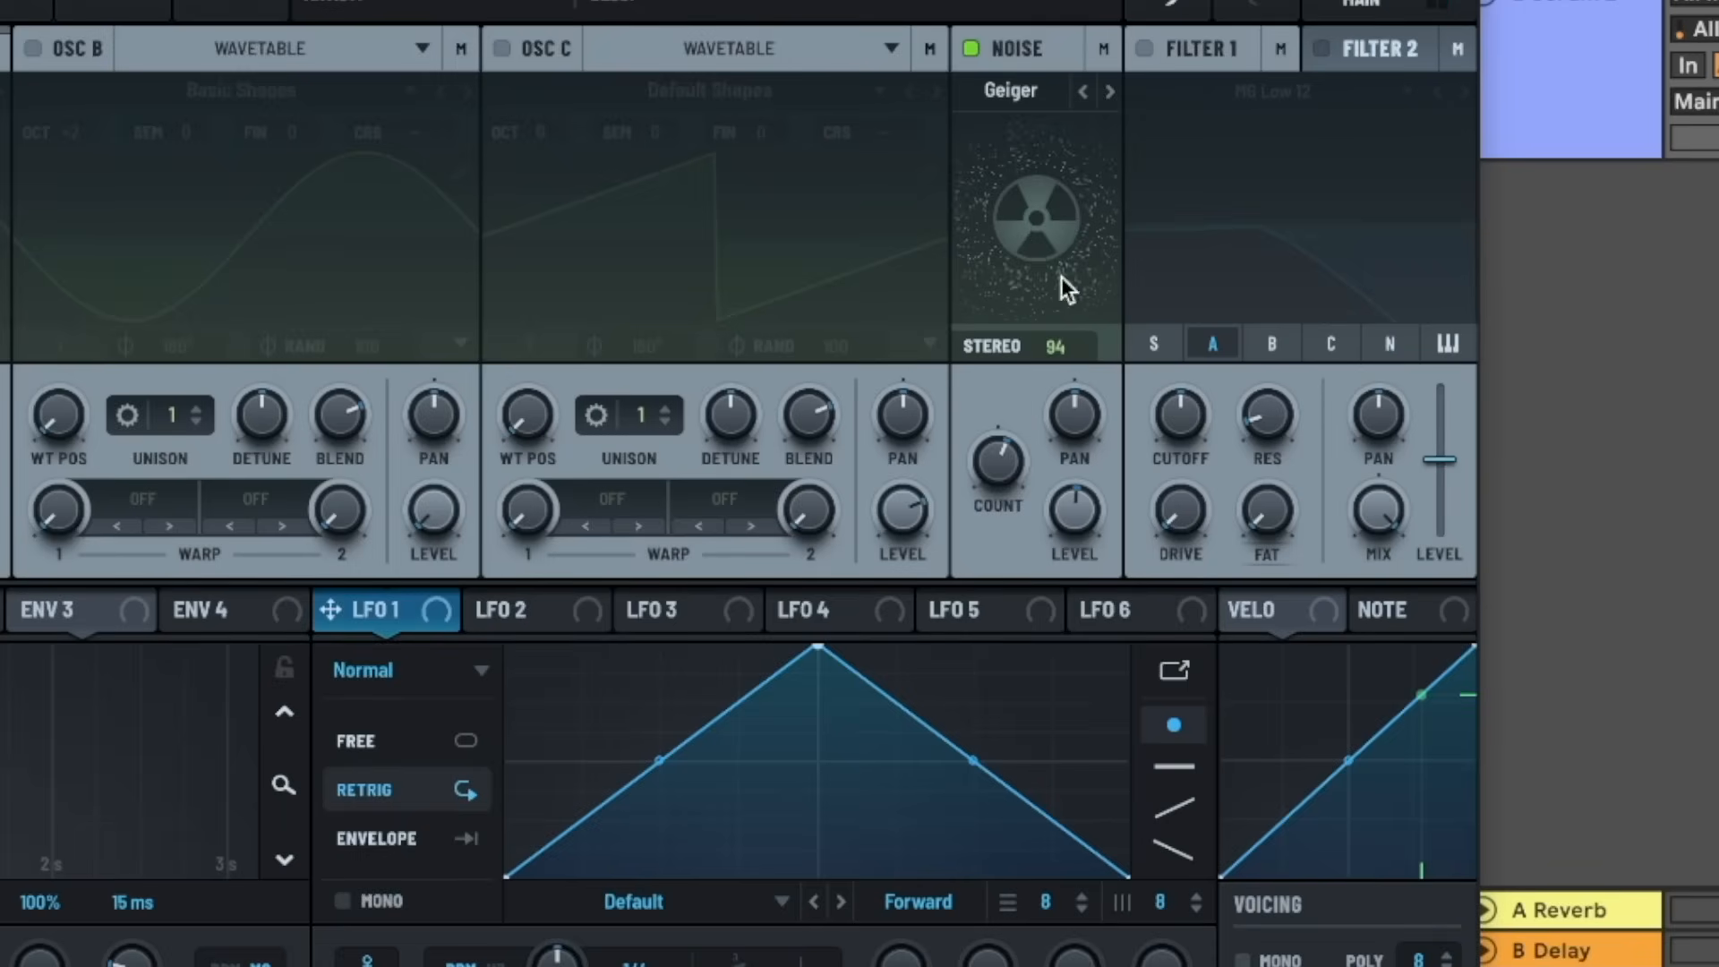
drag(1073, 507, 1048, 572)
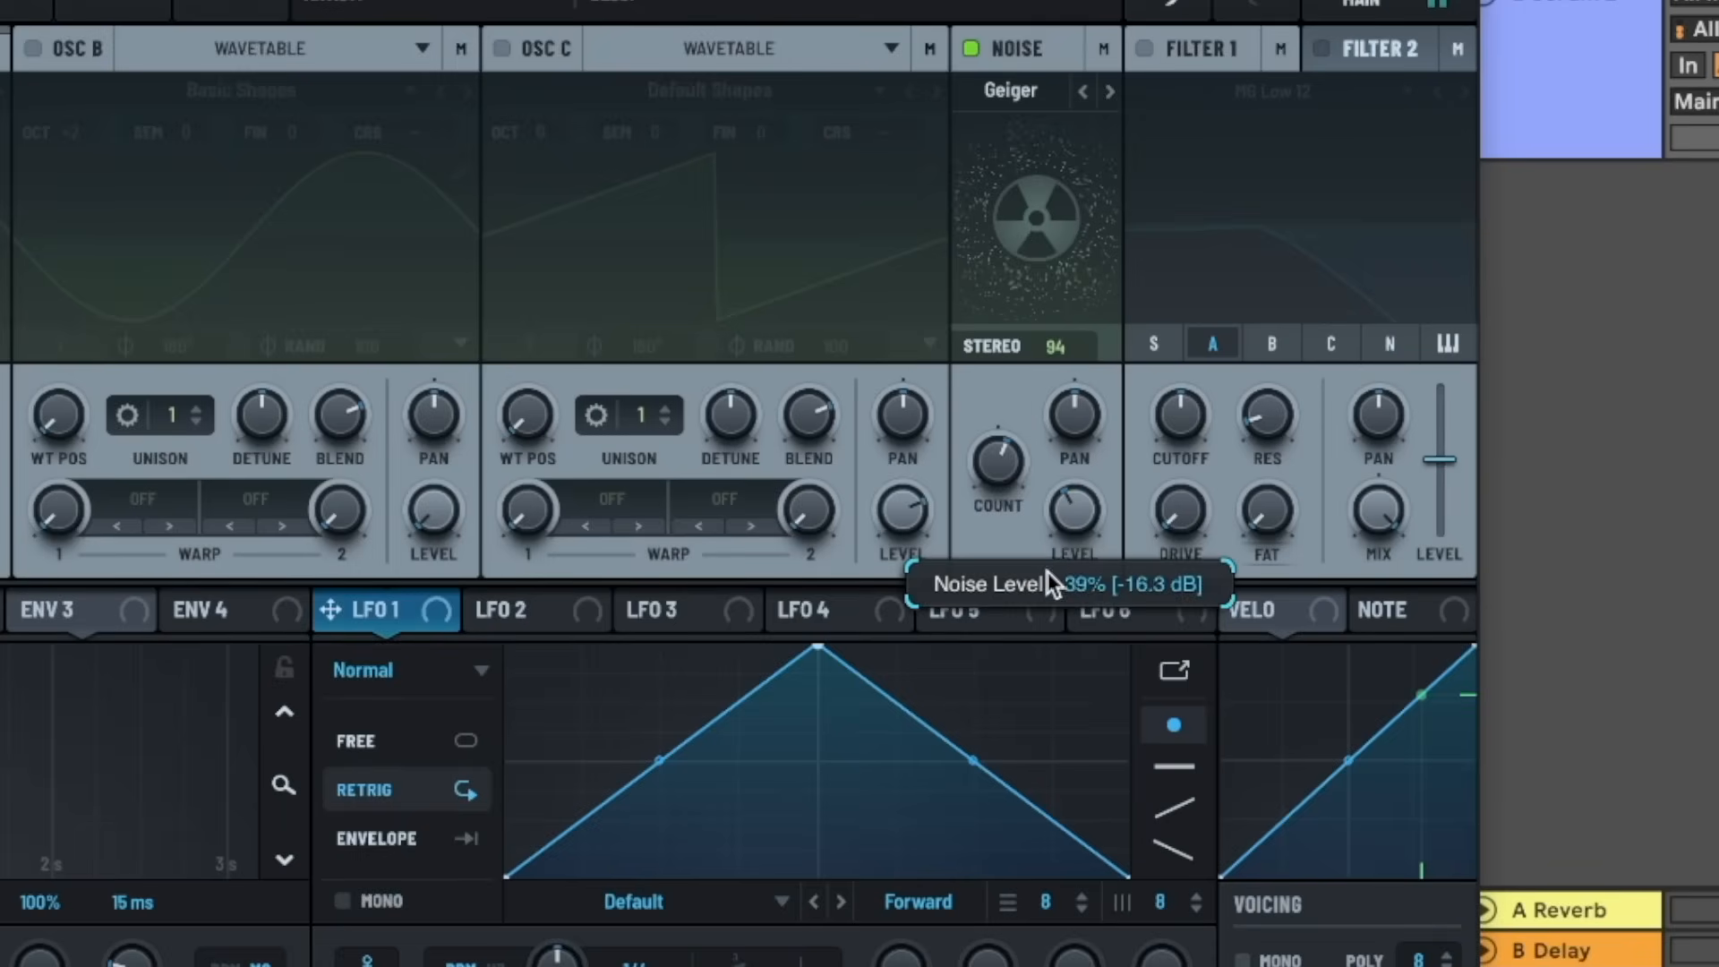
- Change the noise color to White and set its level to about 36%
click(1039, 109)
mouse_move(1003, 412)
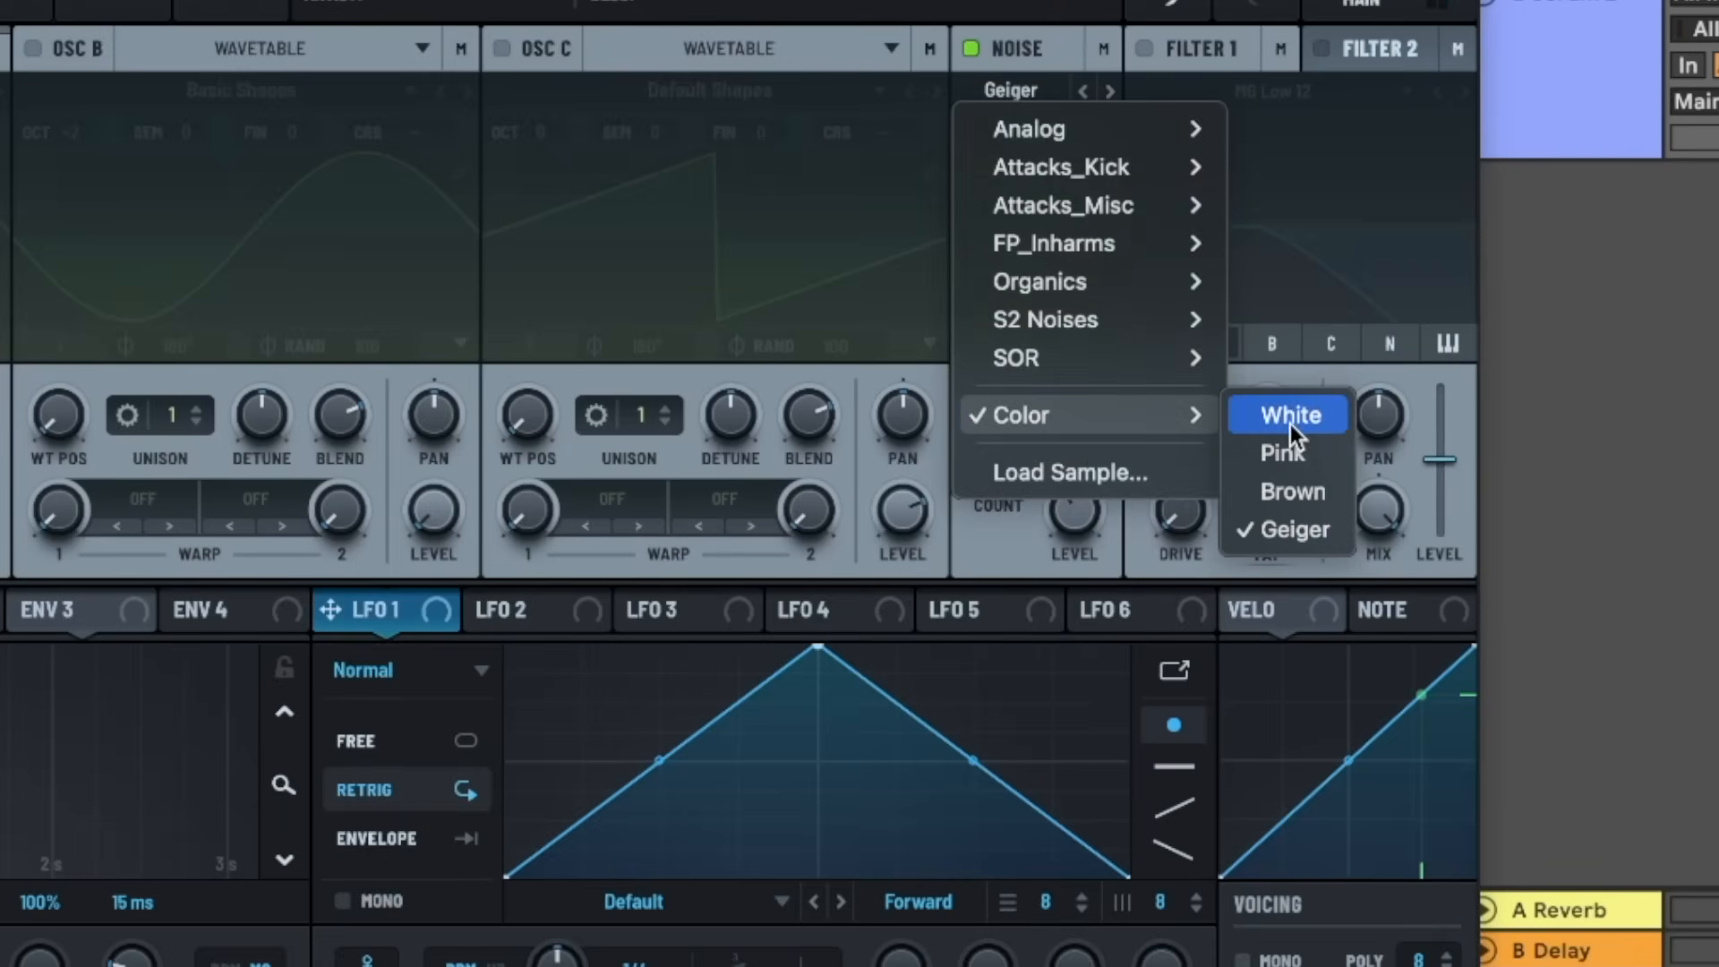
click(1291, 417)
mouse_move(1077, 544)
mouse_down()
mouse_move(1032, 648)
mouse_move(1067, 551)
mouse_up()
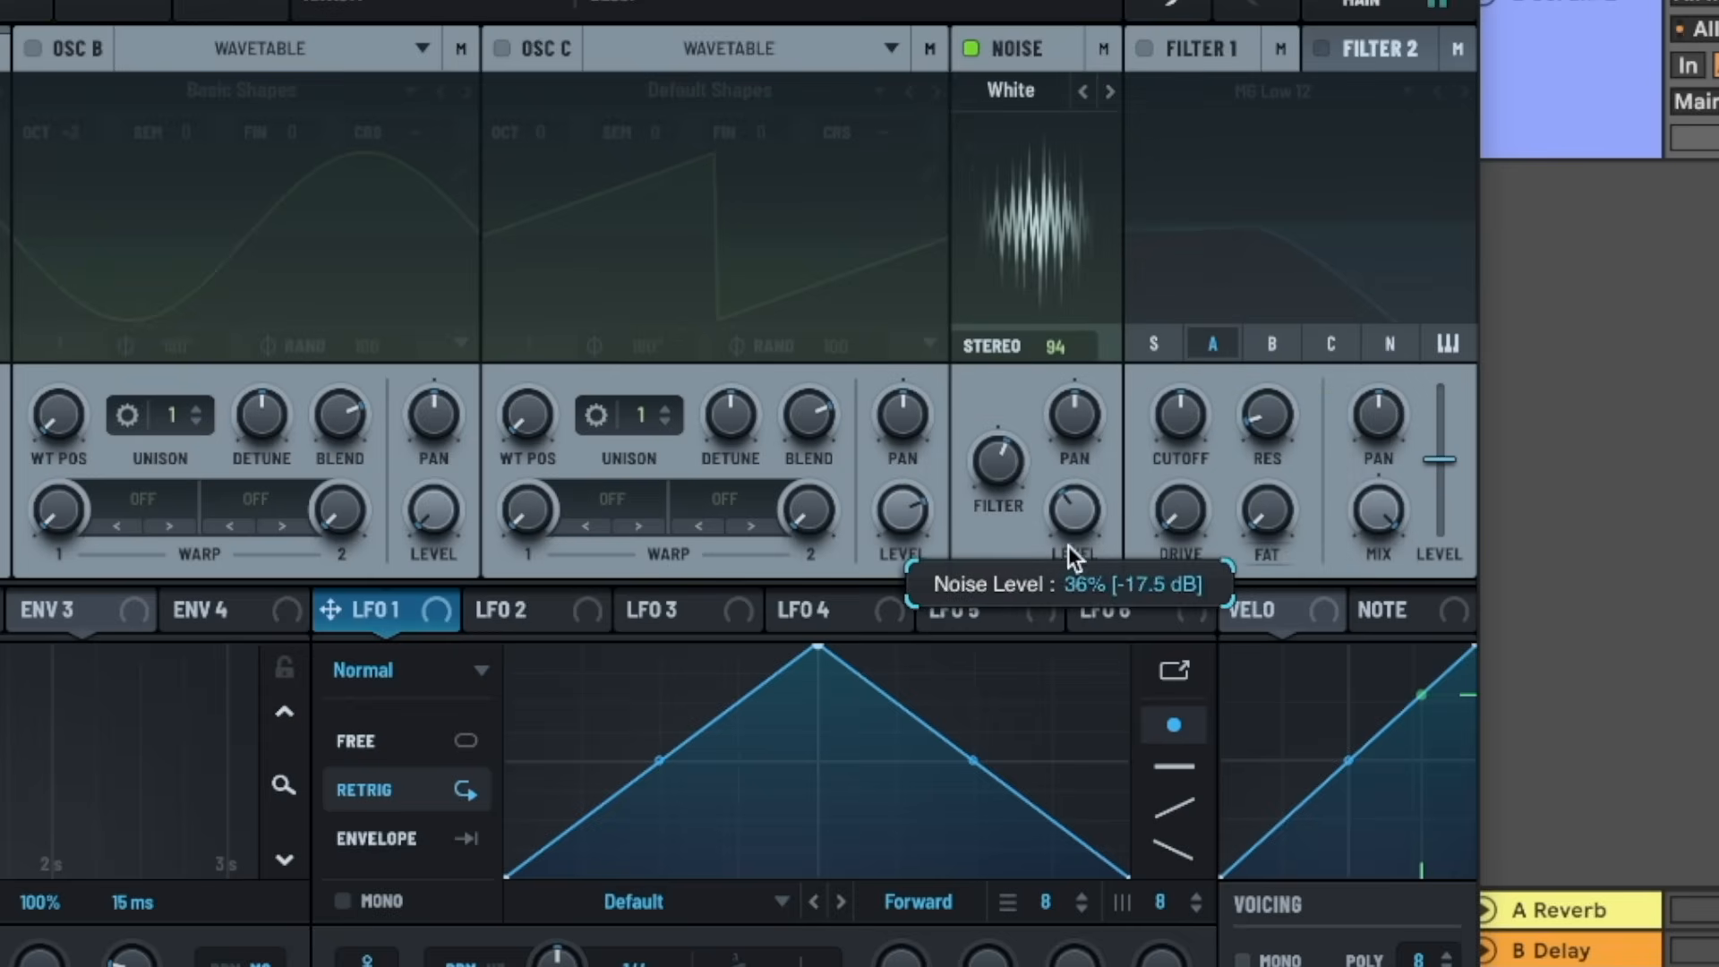
- Sweep the white noise's filter up and down, leaving it below the midpoint
drag(1014, 480, 1038, 371)
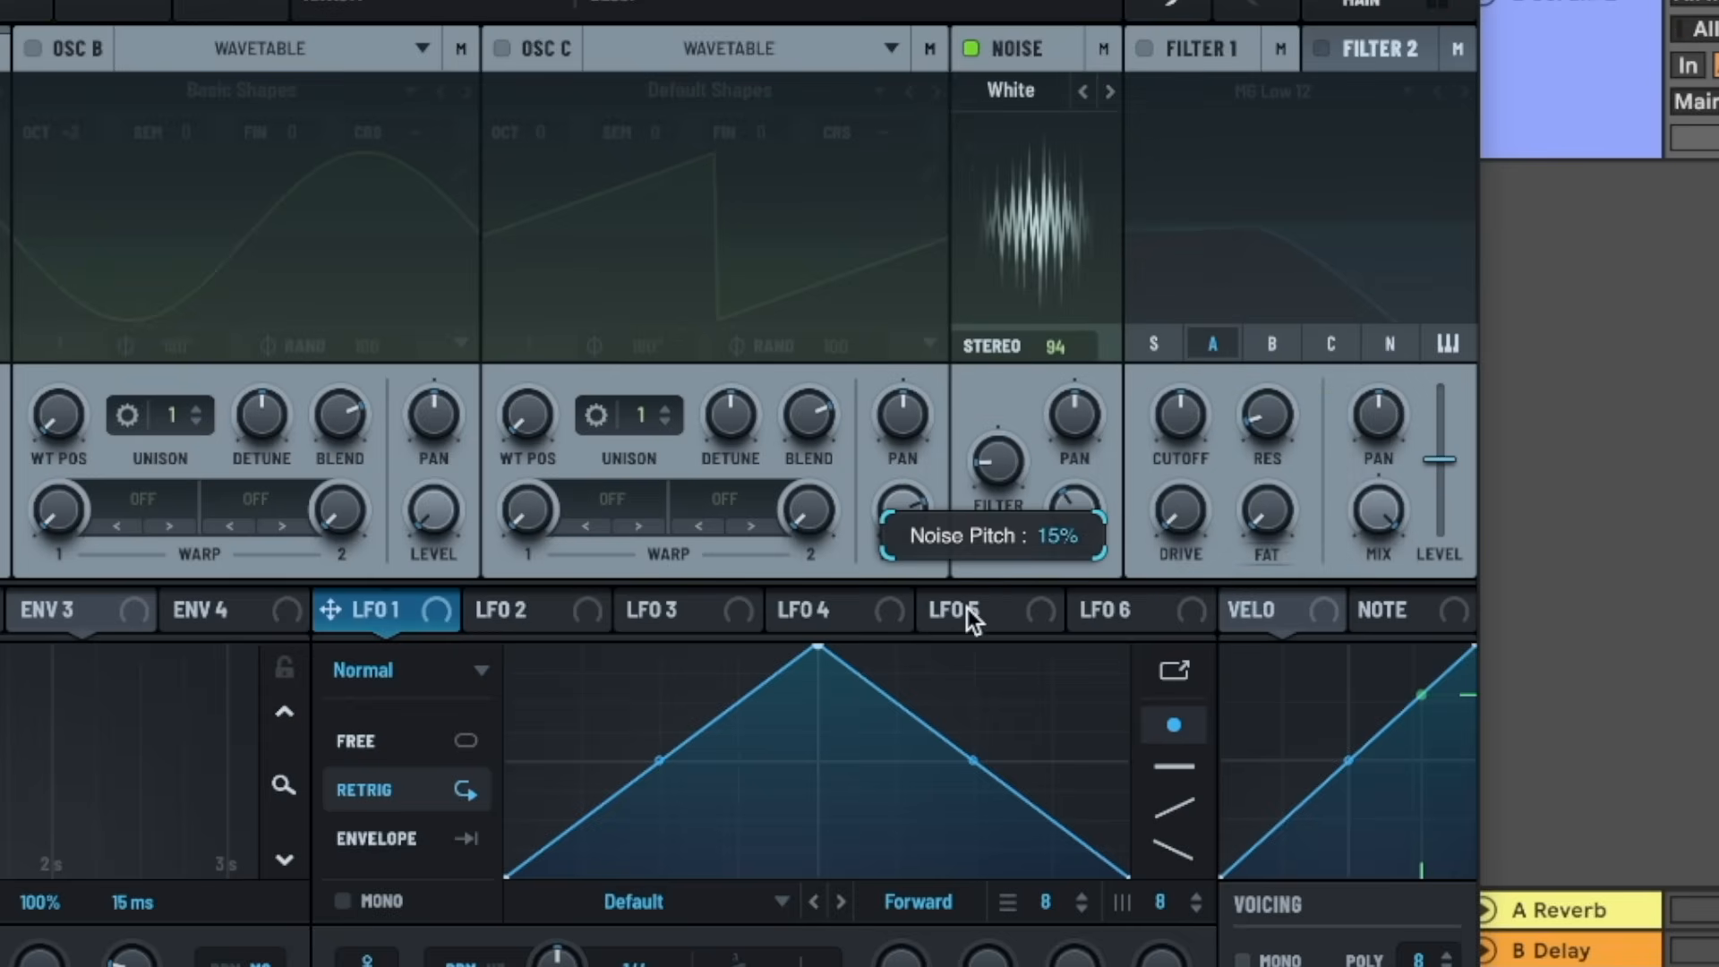
drag(991, 470, 983, 474)
drag(1066, 414, 1037, 487)
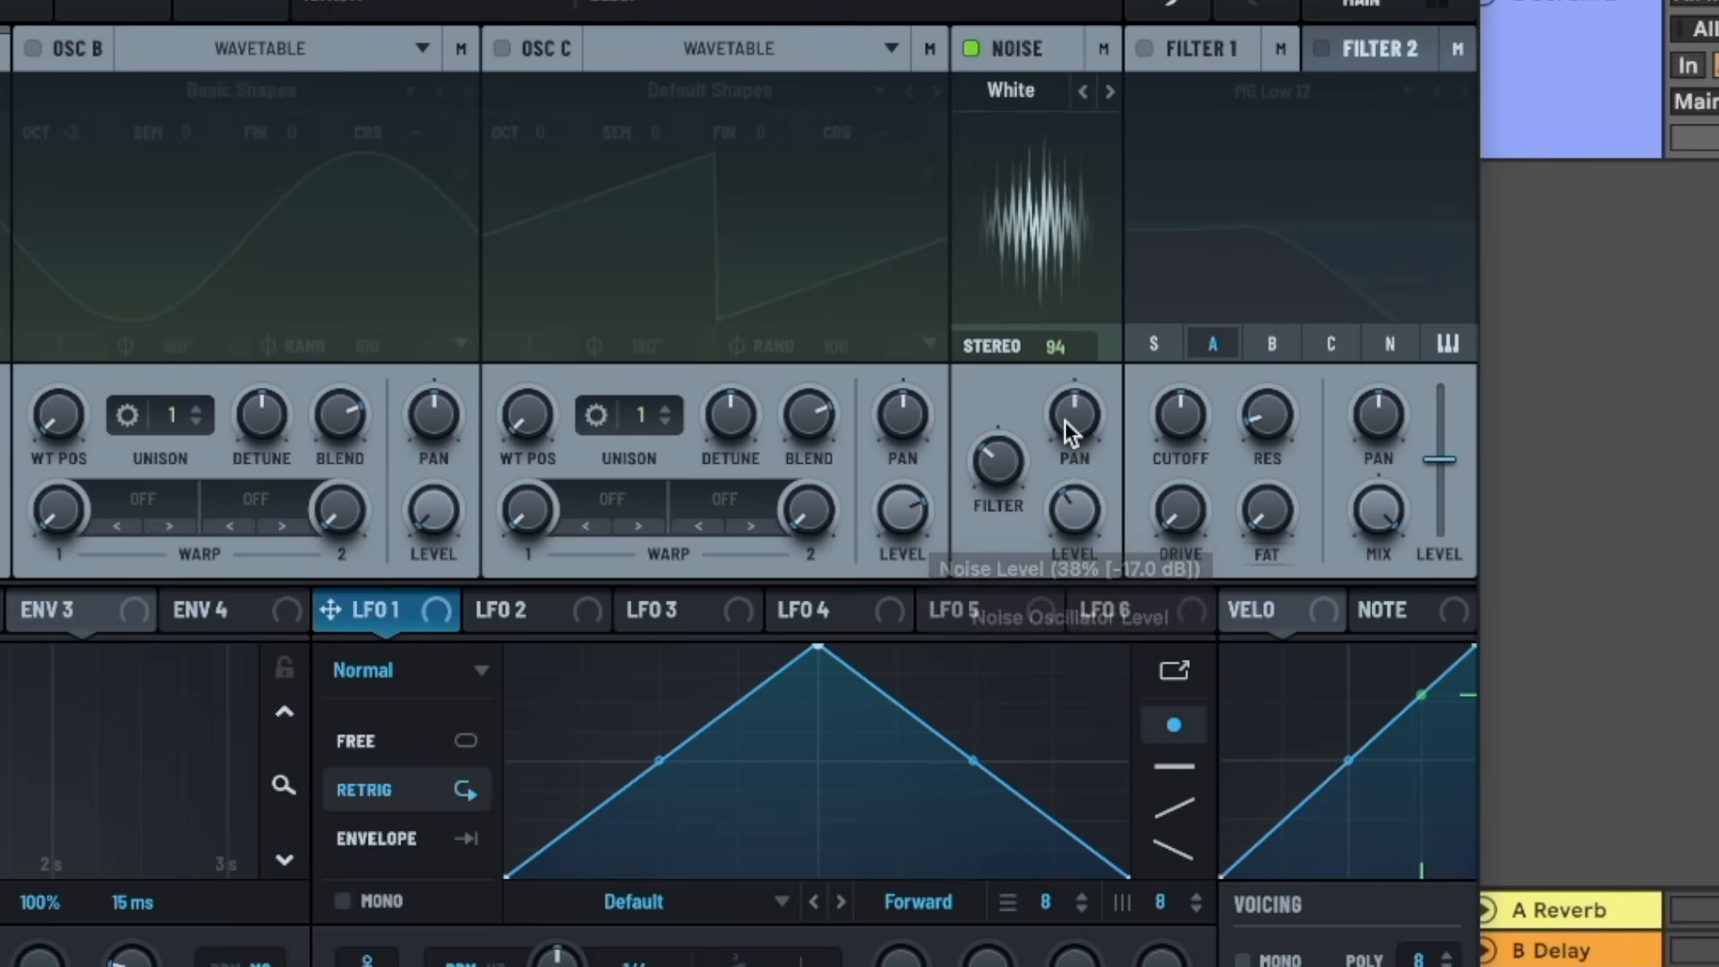
- Raise the white noise's stereo amount to 100
click(1044, 349)
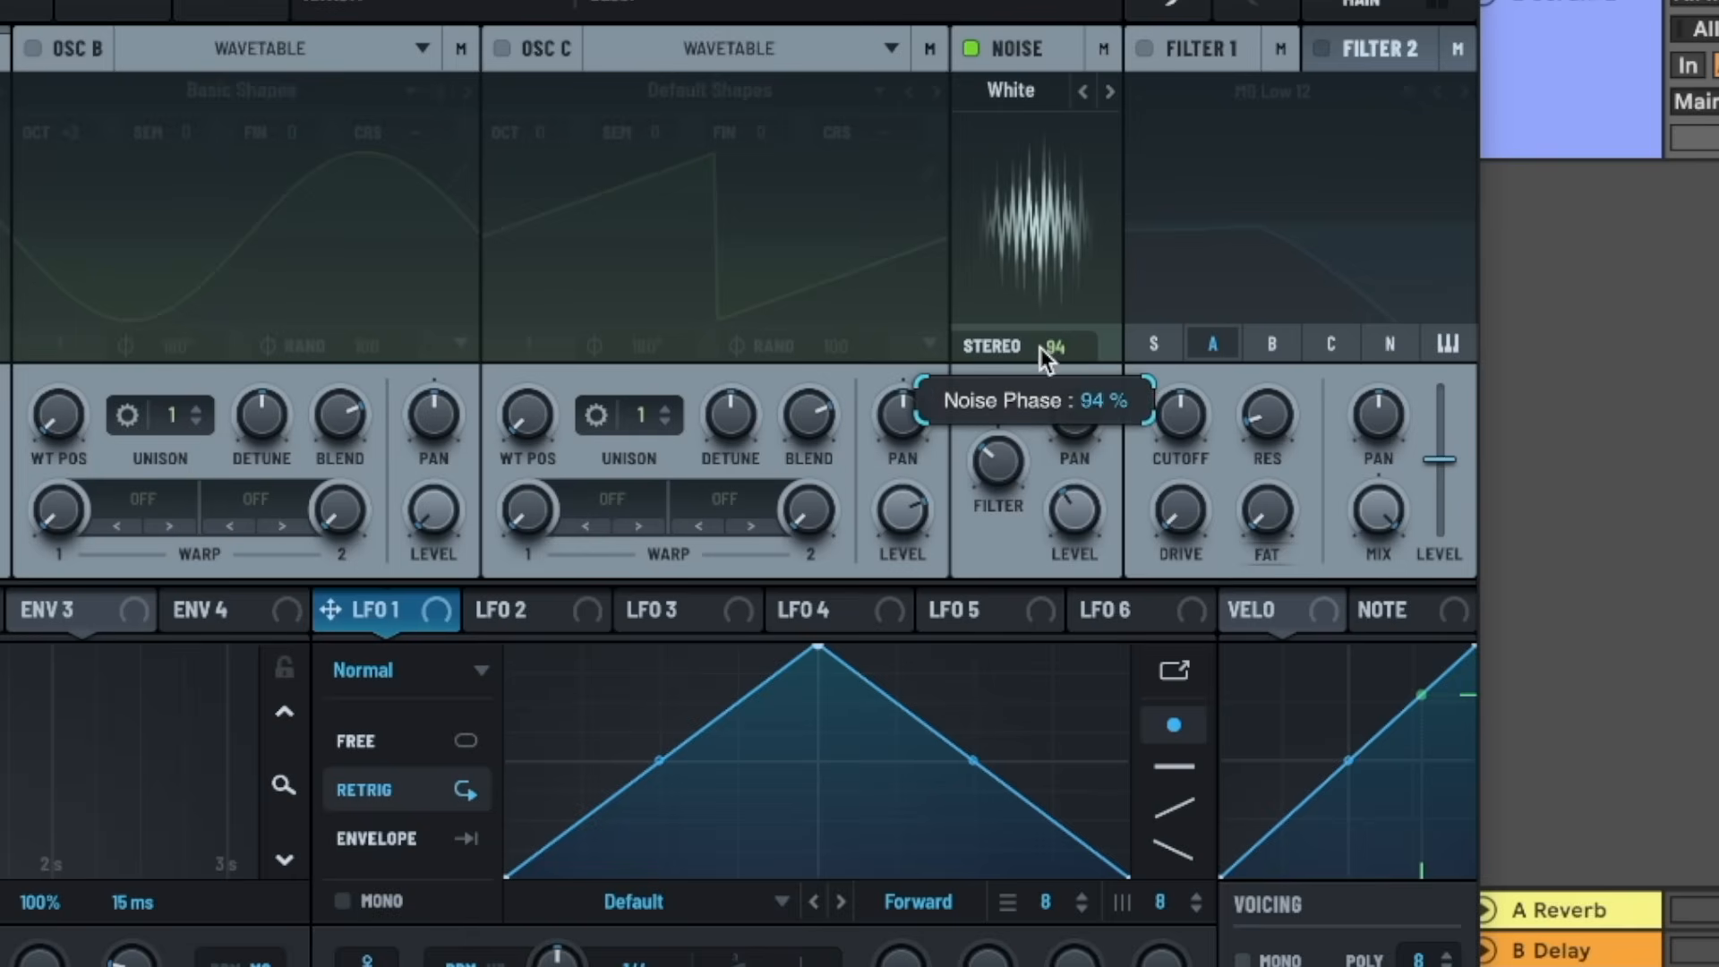
drag(1055, 391, 1084, 260)
drag(1043, 348, 1137, 91)
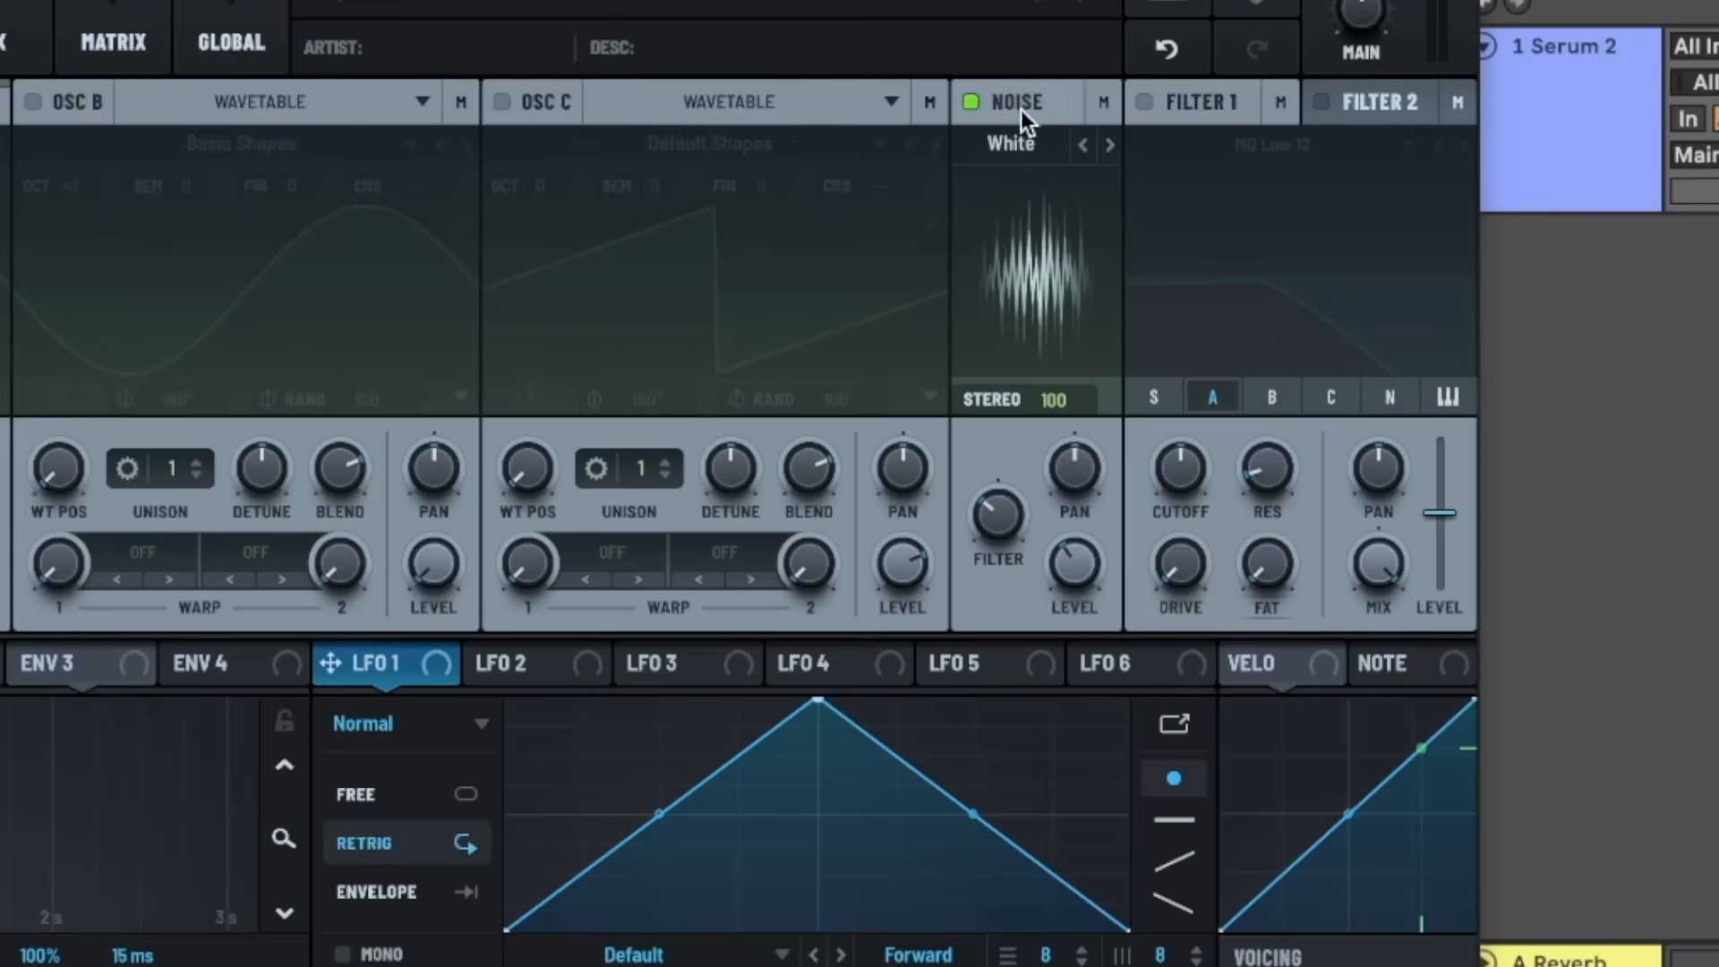
- Turn off the noise oscillator and turn on Filter 1 and Filter 2
click(983, 104)
click(1220, 104)
click(1304, 104)
click(1283, 96)
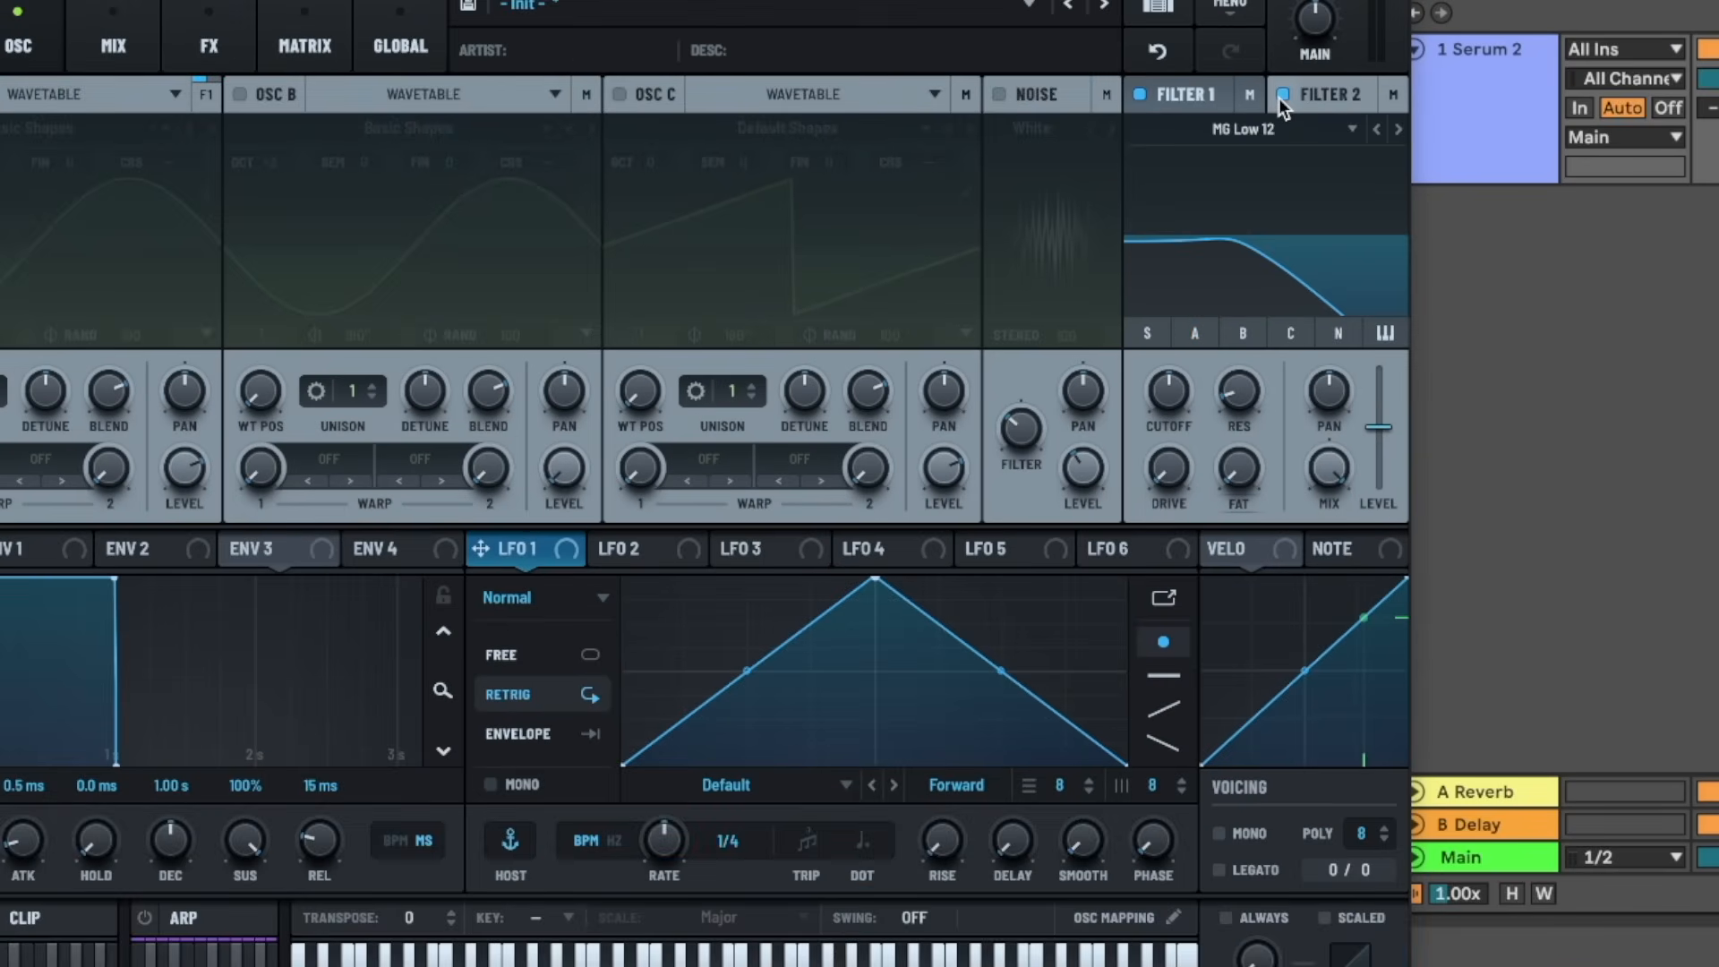
- Reset the patch to the init preset and load Basic Shapes into oscillator A at octave -3
click(1236, 11)
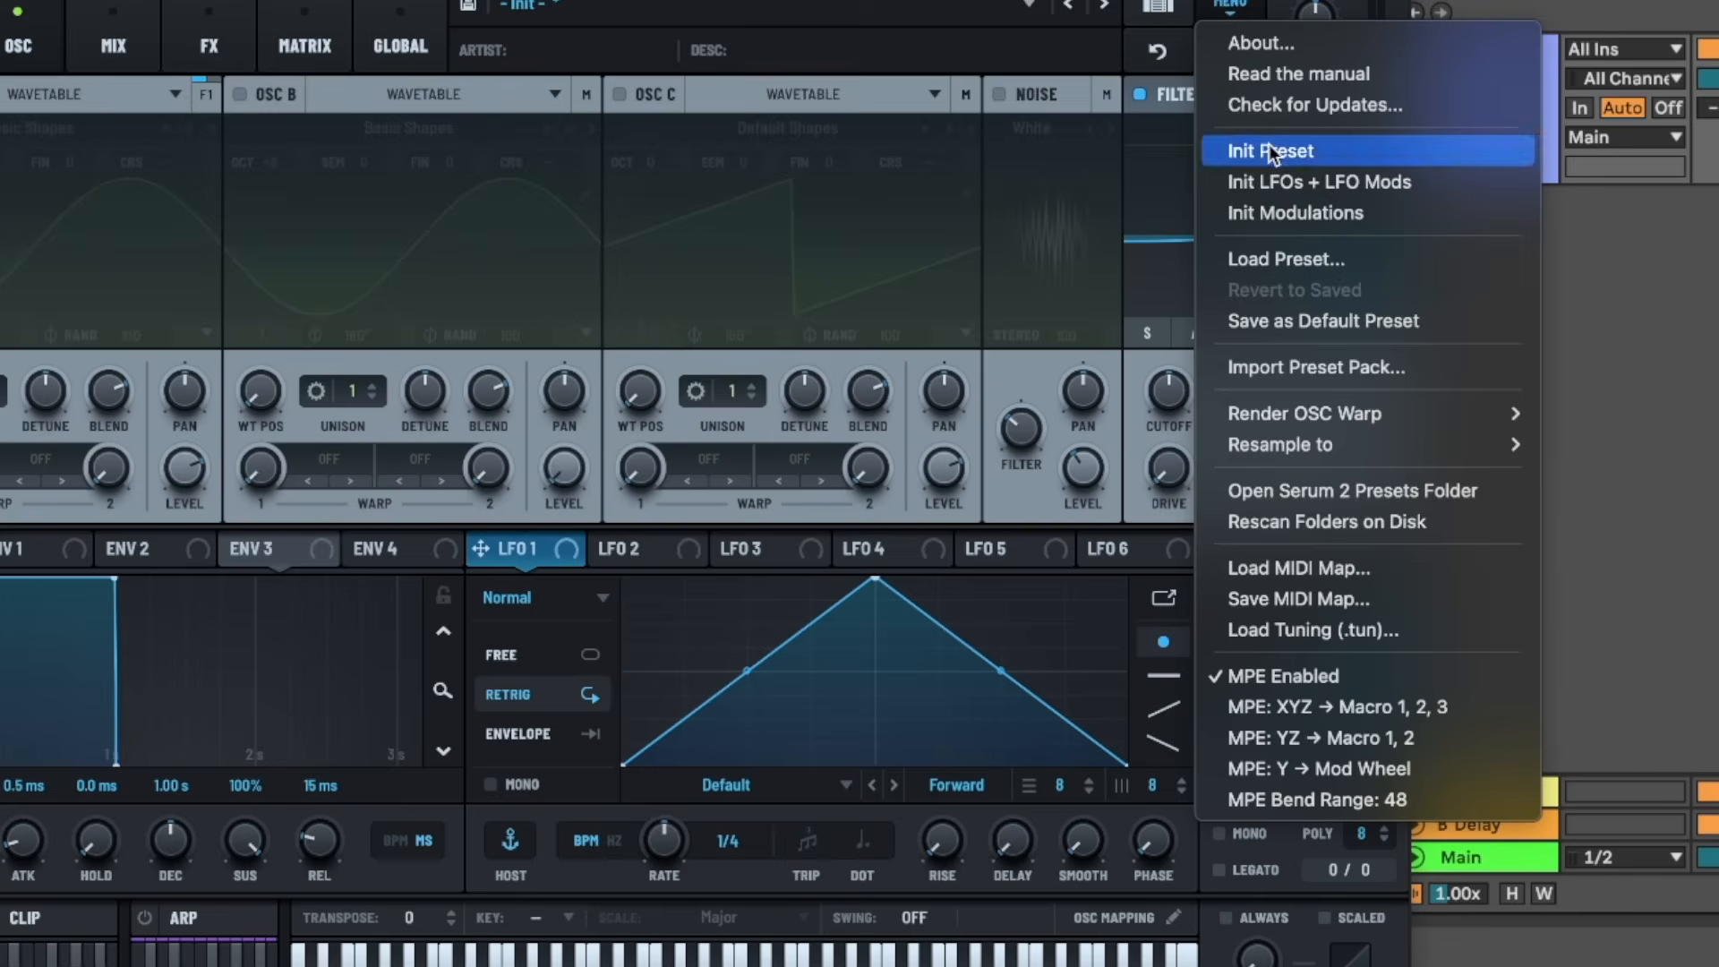
click(1276, 260)
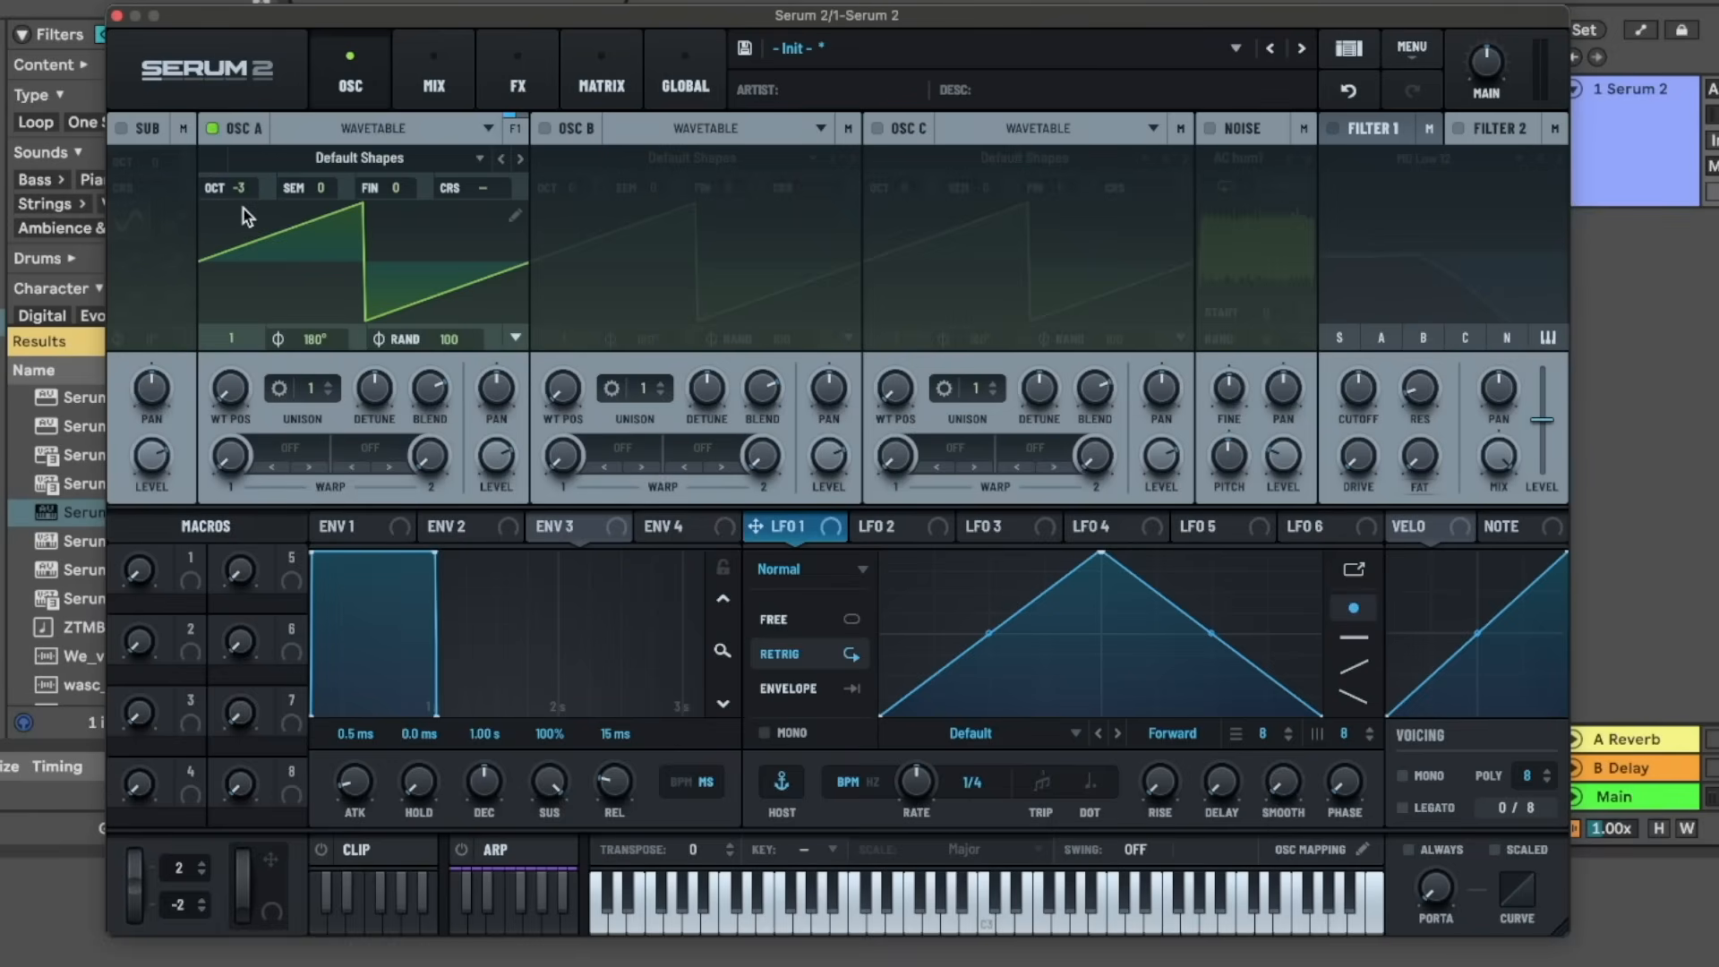
click(452, 161)
mouse_move(448, 184)
click(576, 198)
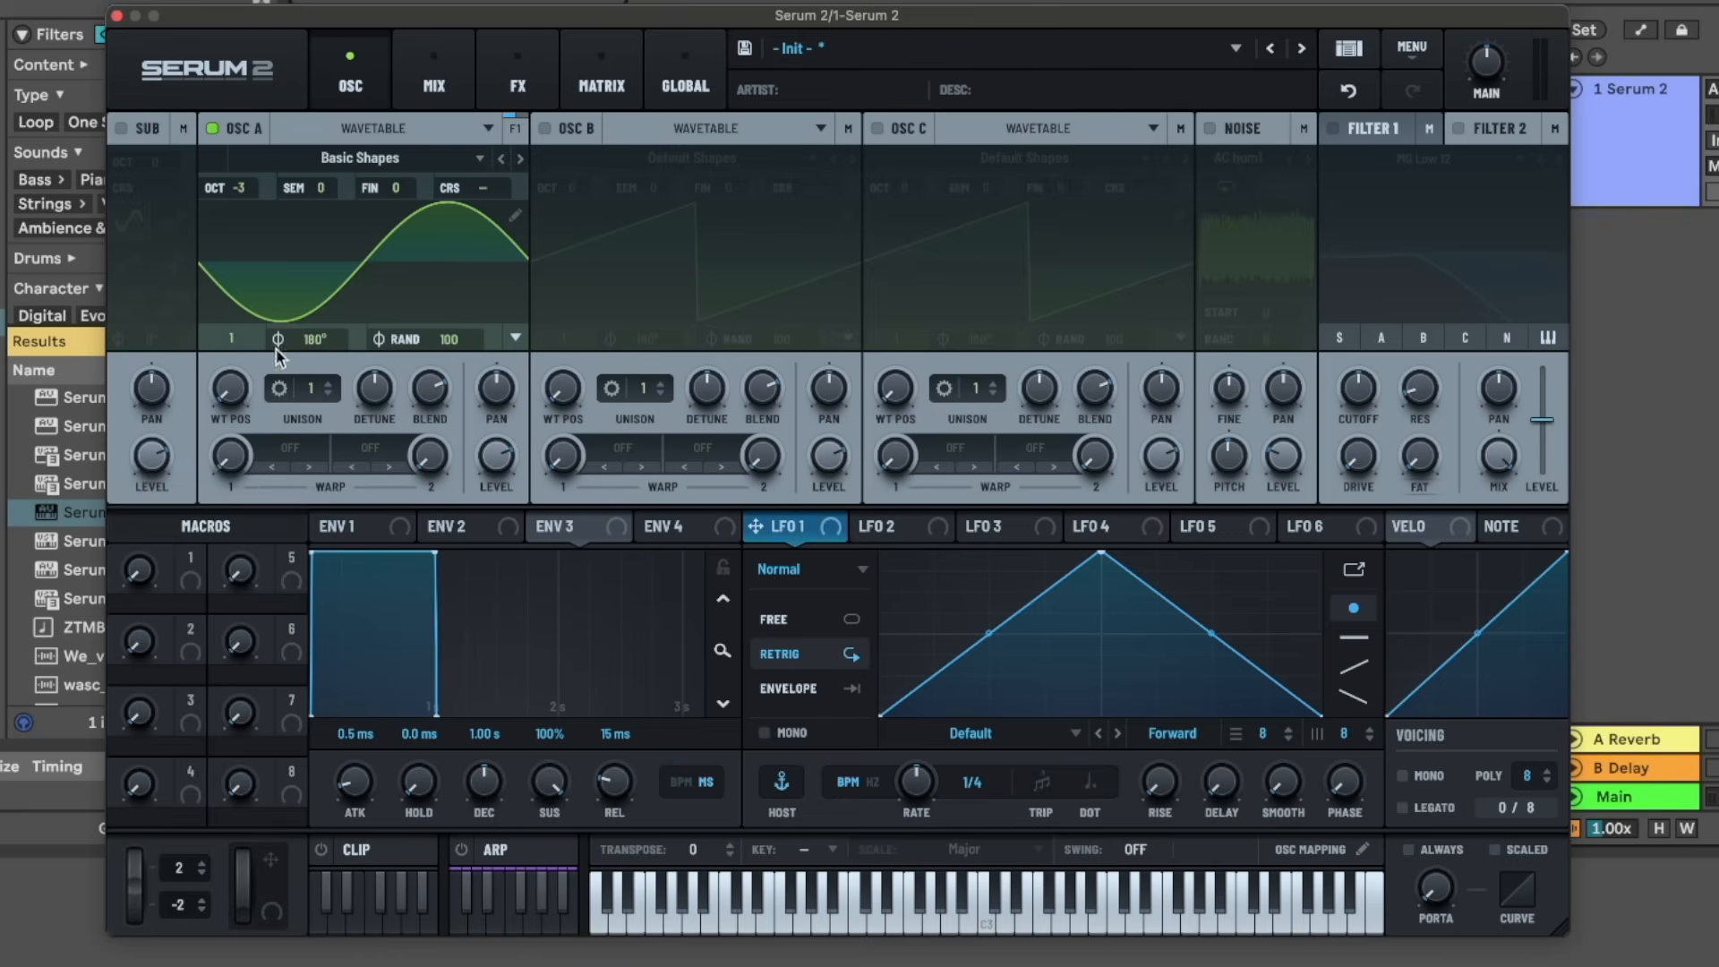
- Move oscillator A's wavetable position to the square wave at frame 4 and turn on Filter 1
drag(223, 416, 261, 299)
click(1368, 125)
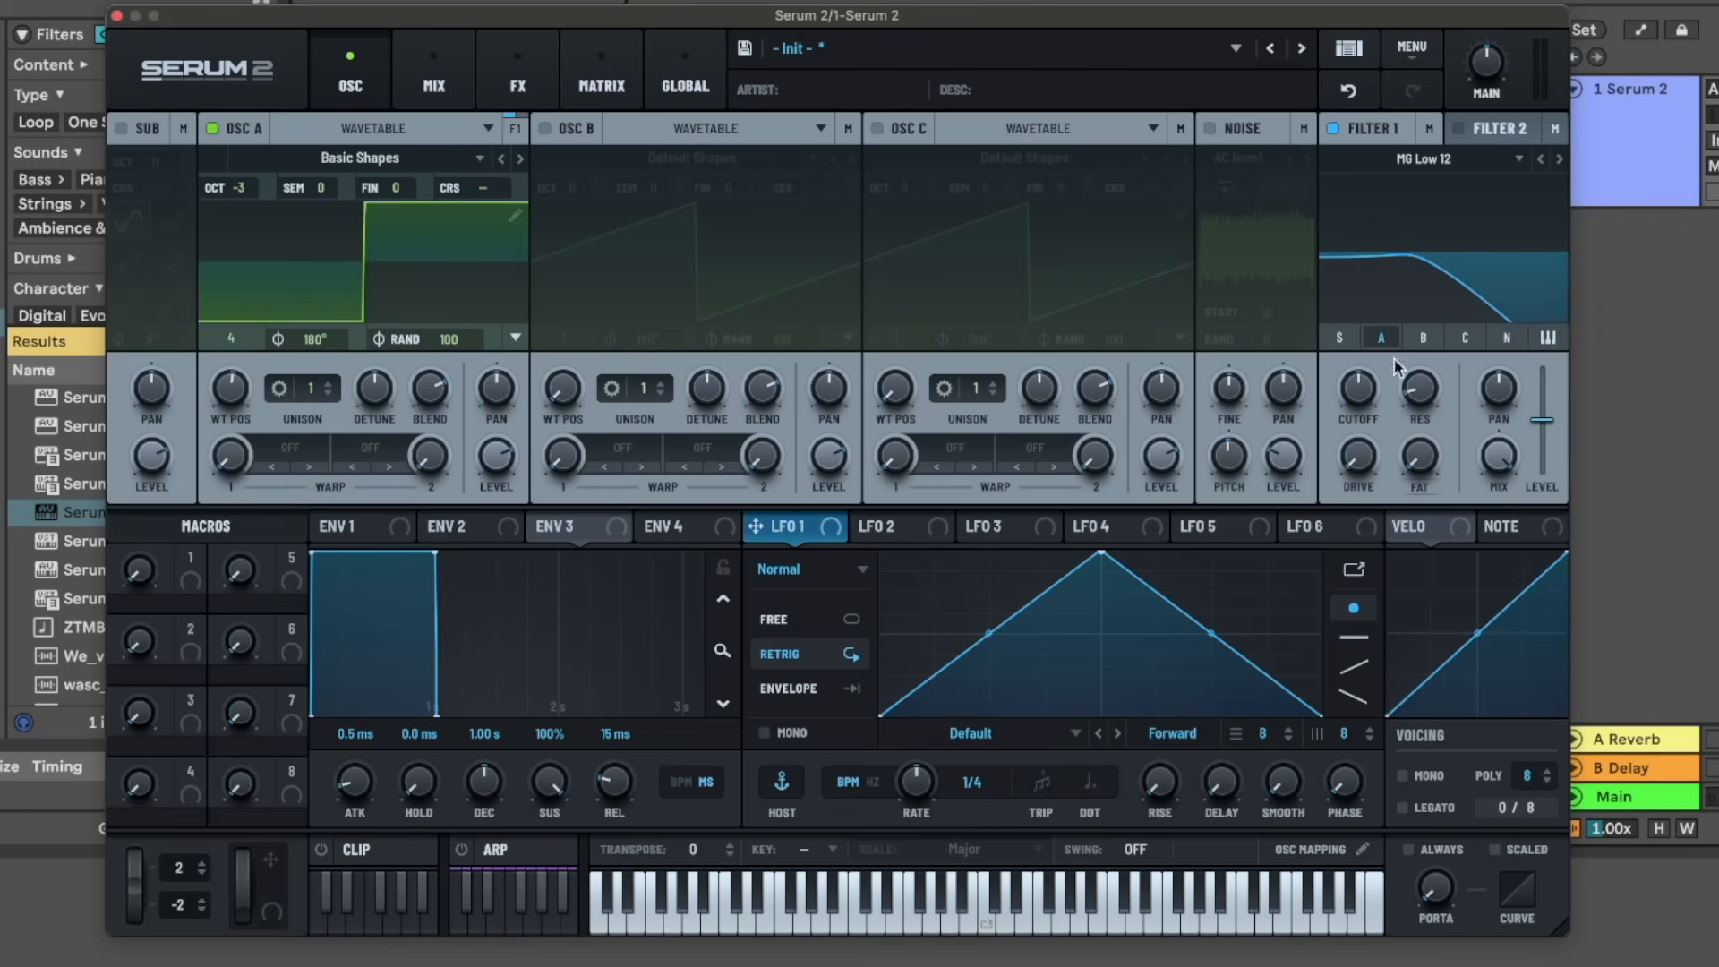
- Lower Filter 1's cutoff and turn on oscillator B with the PWM C64 wavetable at octave -2
drag(1356, 388, 1354, 401)
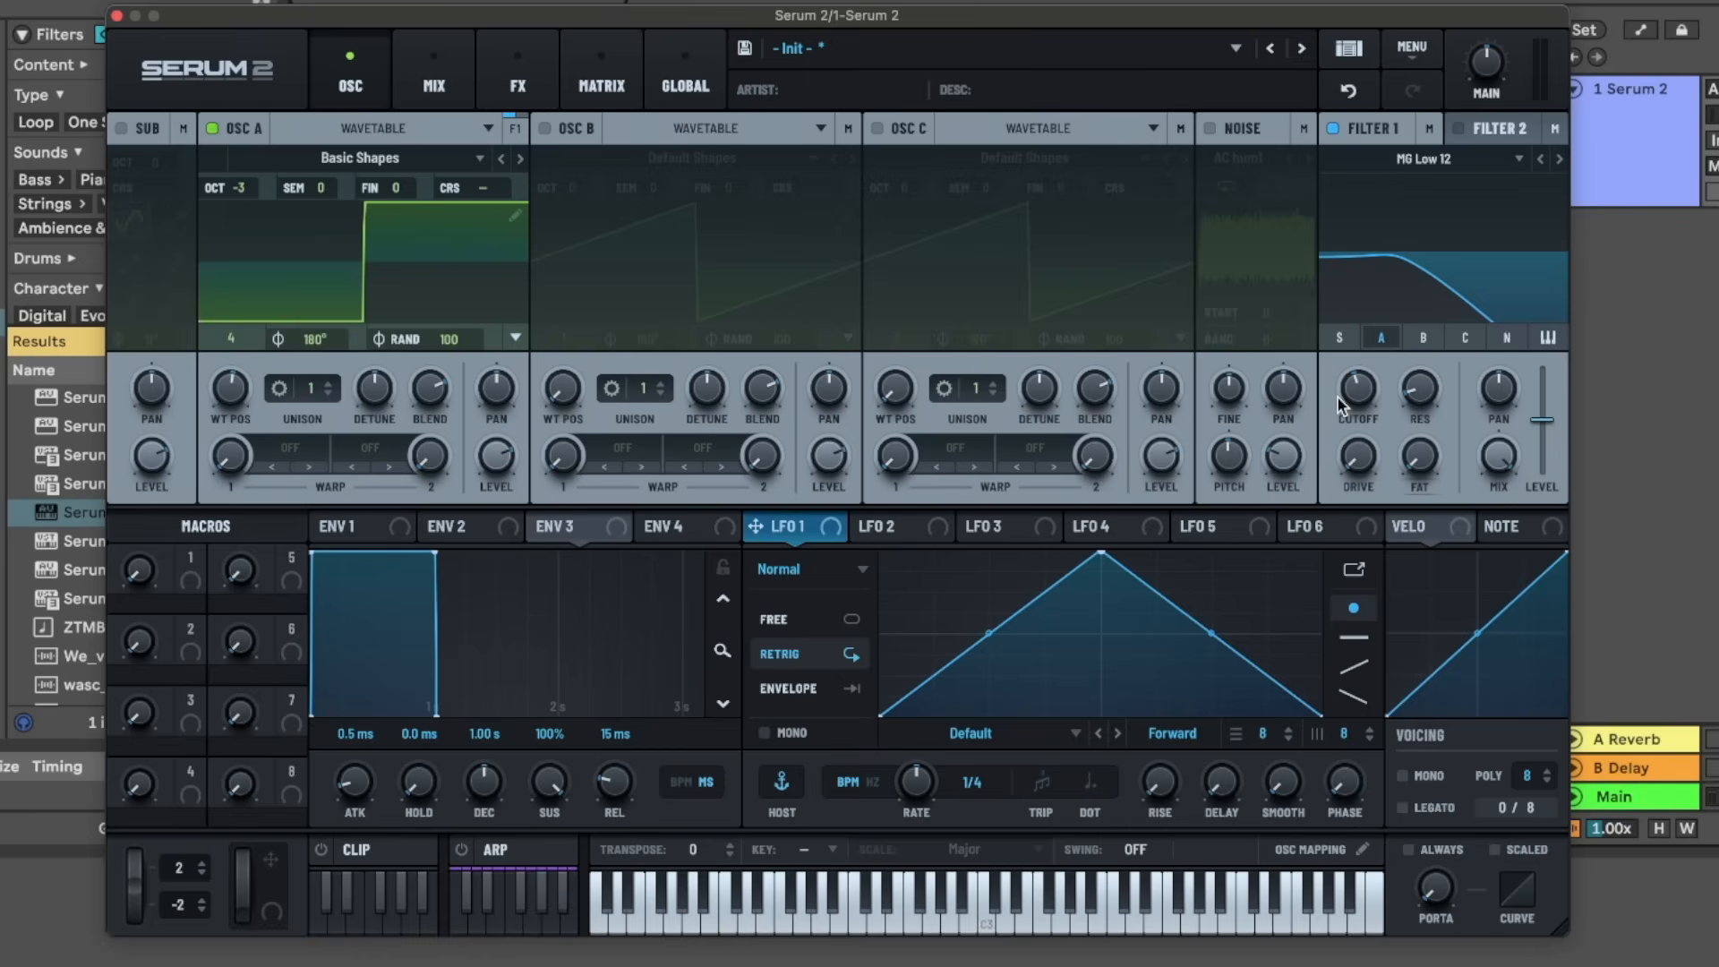
drag(1377, 394, 1339, 461)
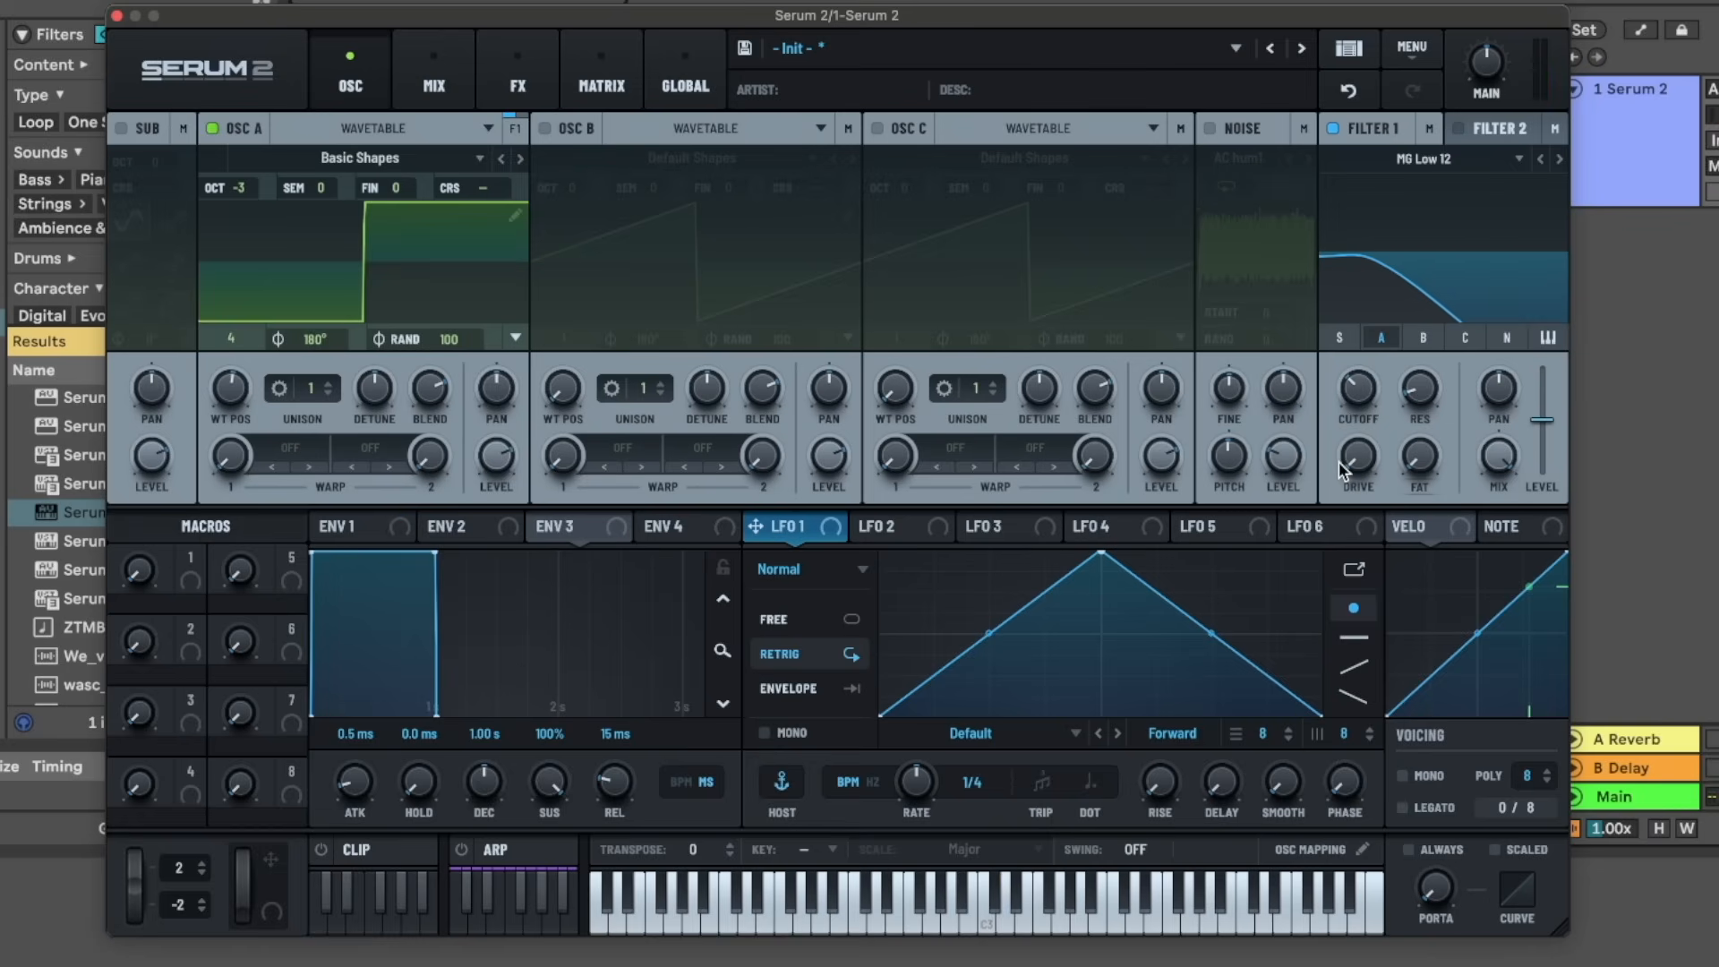
click(545, 125)
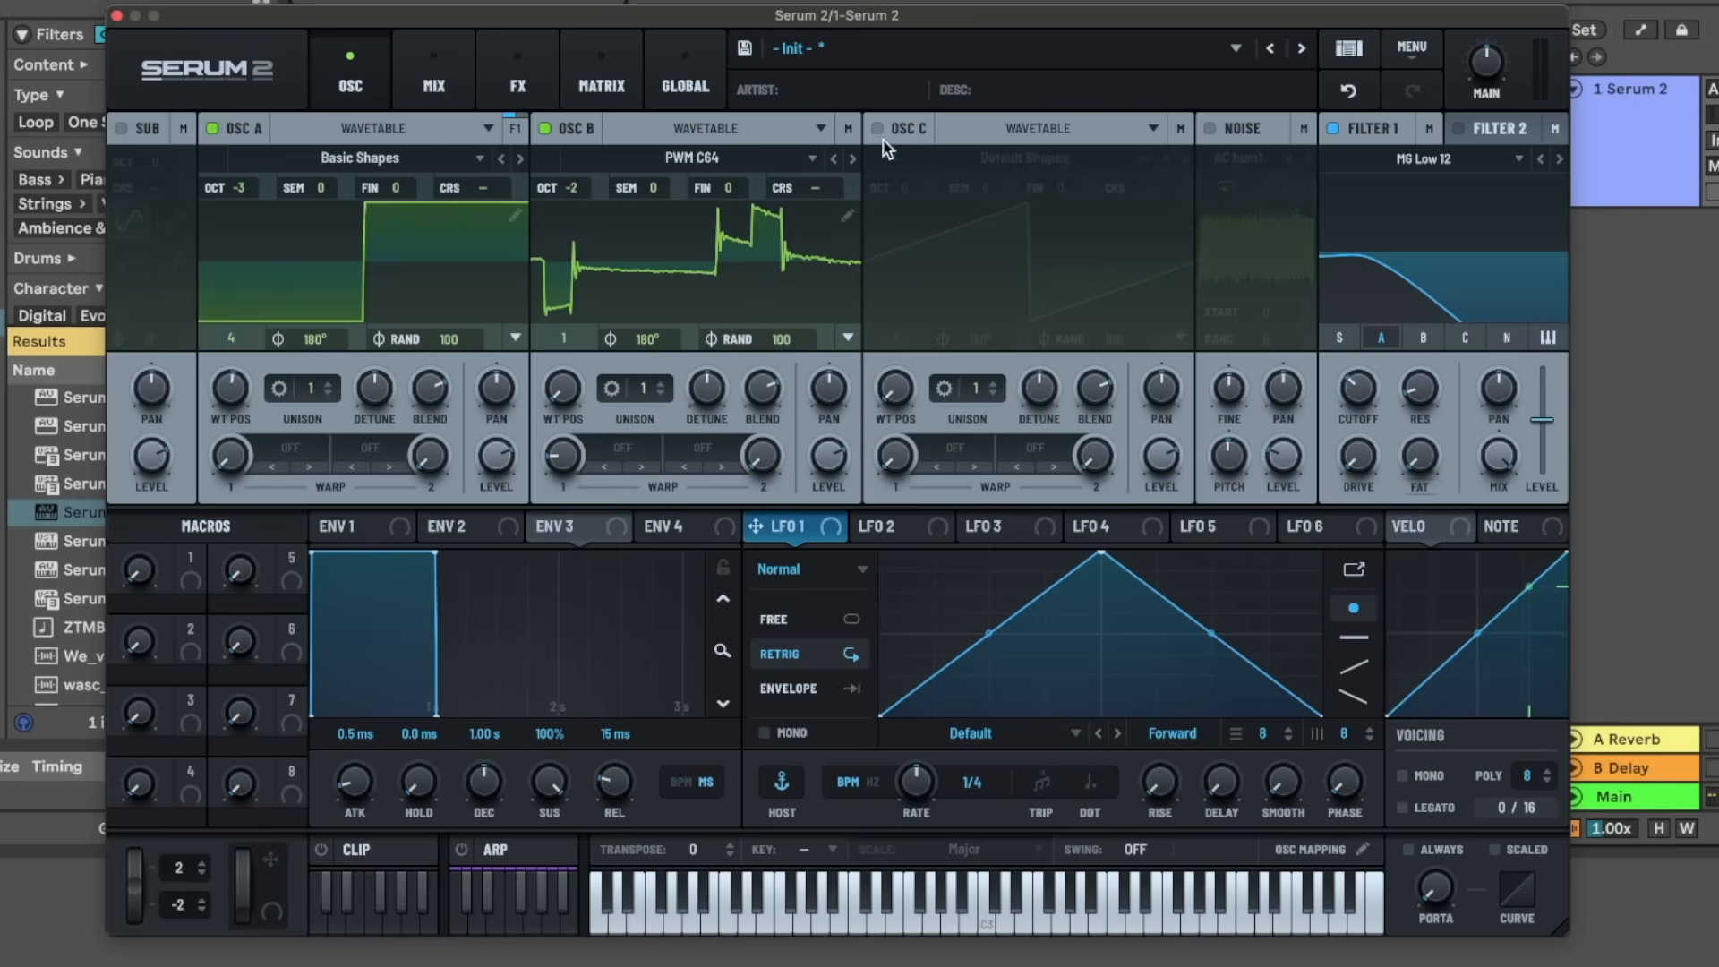
- Change oscillator B's routing from Main to Filter and balance it fully to Filter 2
click(848, 128)
click(844, 163)
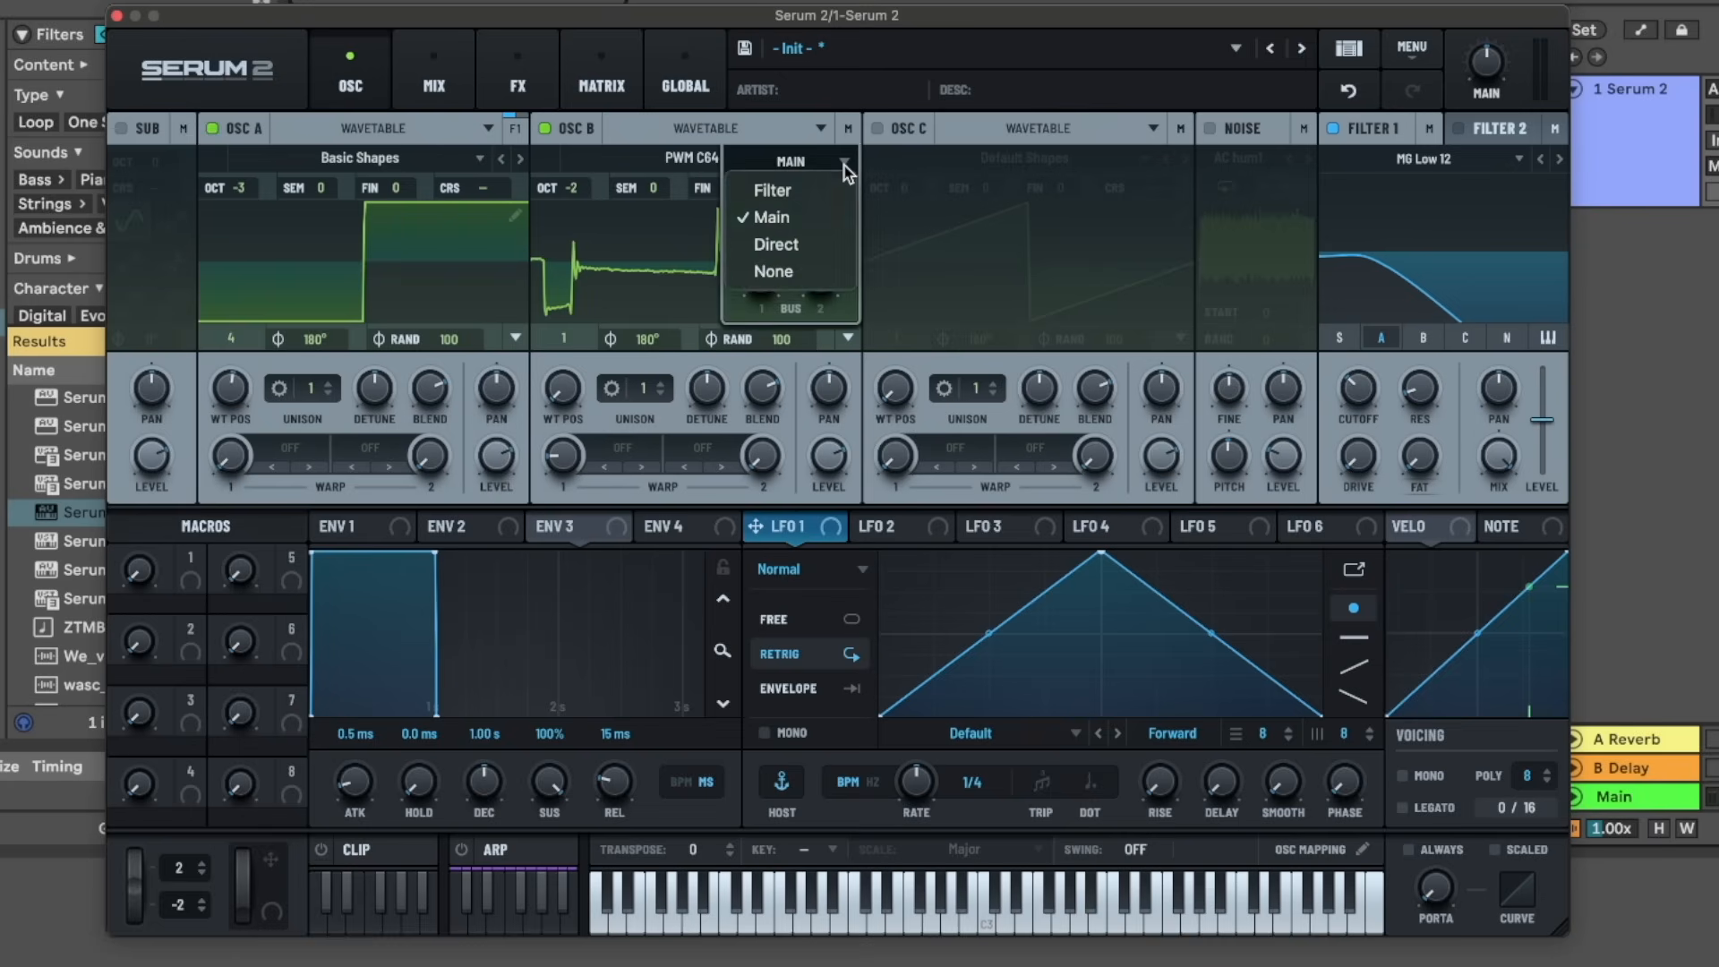
click(813, 196)
drag(805, 215, 805, 179)
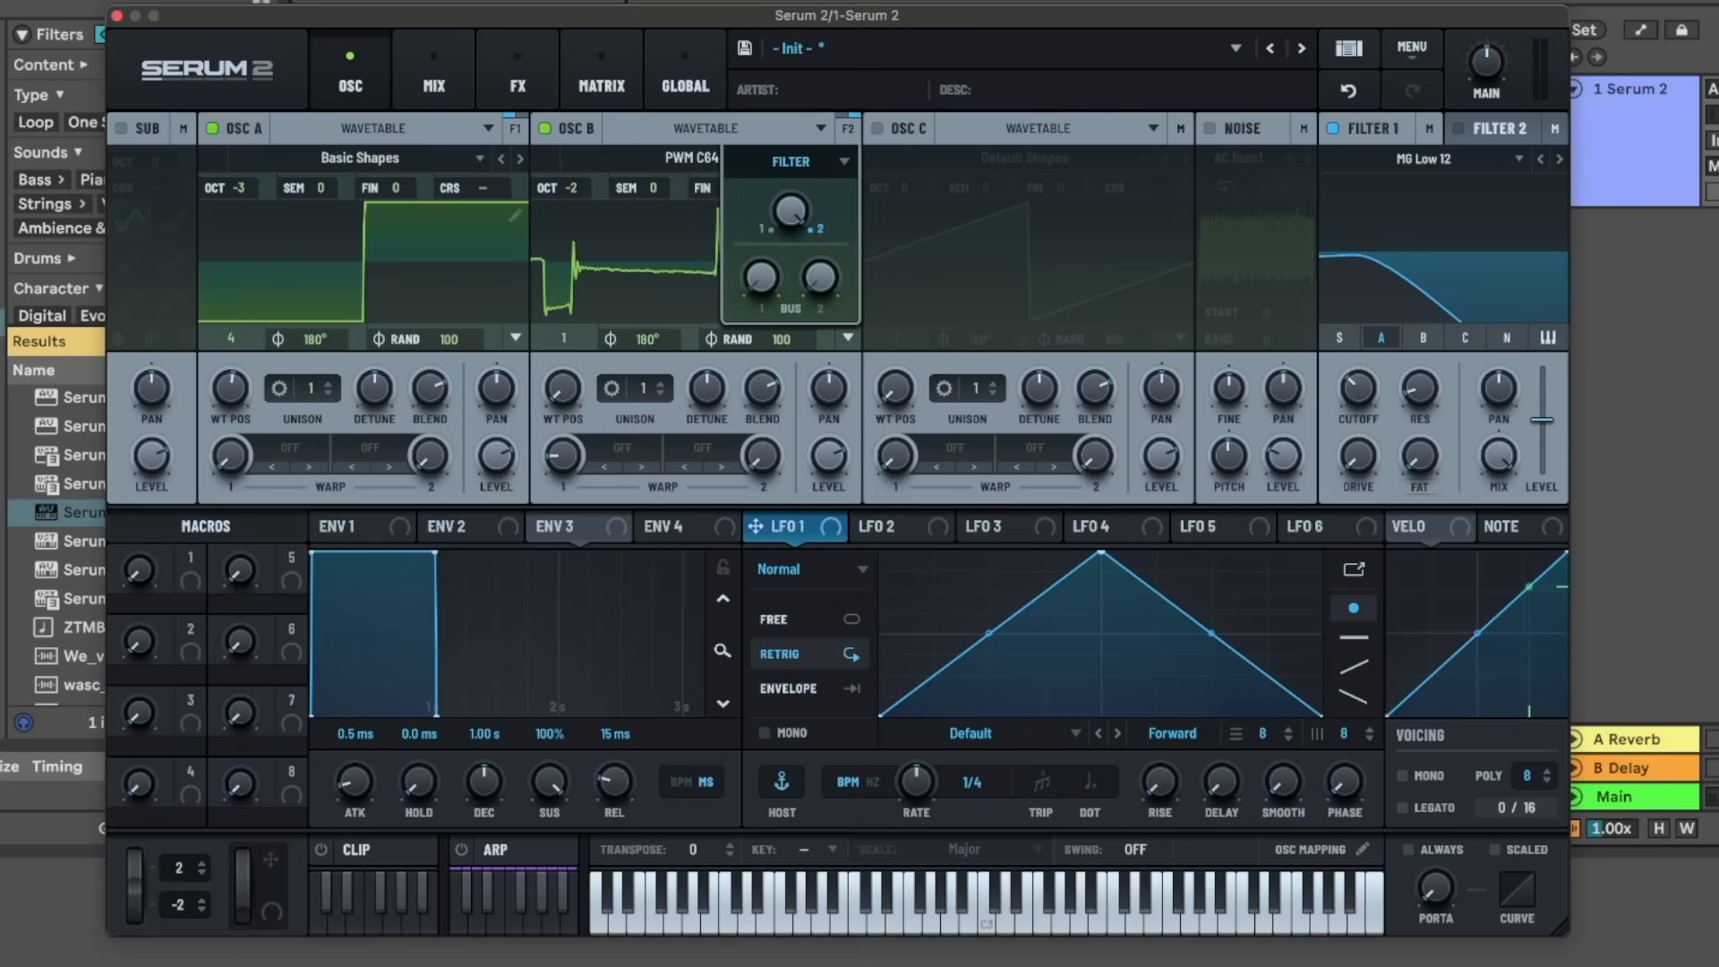
click(854, 486)
- Turn on Filter 2, set its type to High 24 and adjust its cutoff
click(1485, 121)
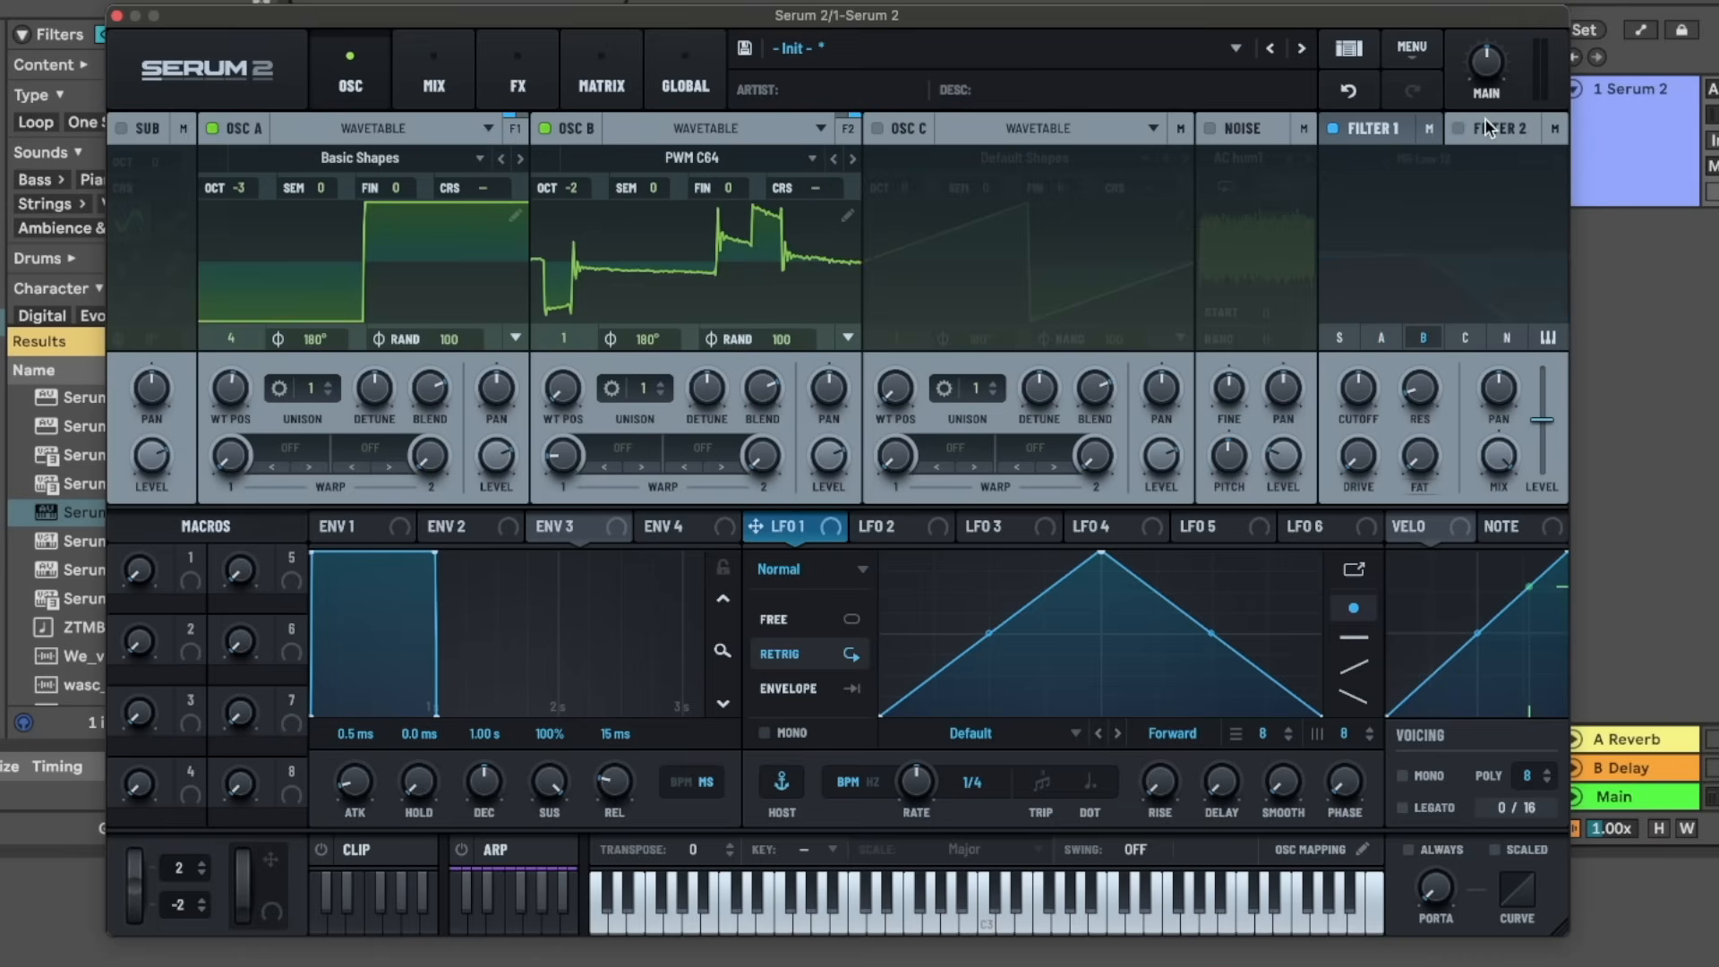
click(1458, 131)
click(1431, 163)
mouse_move(1415, 179)
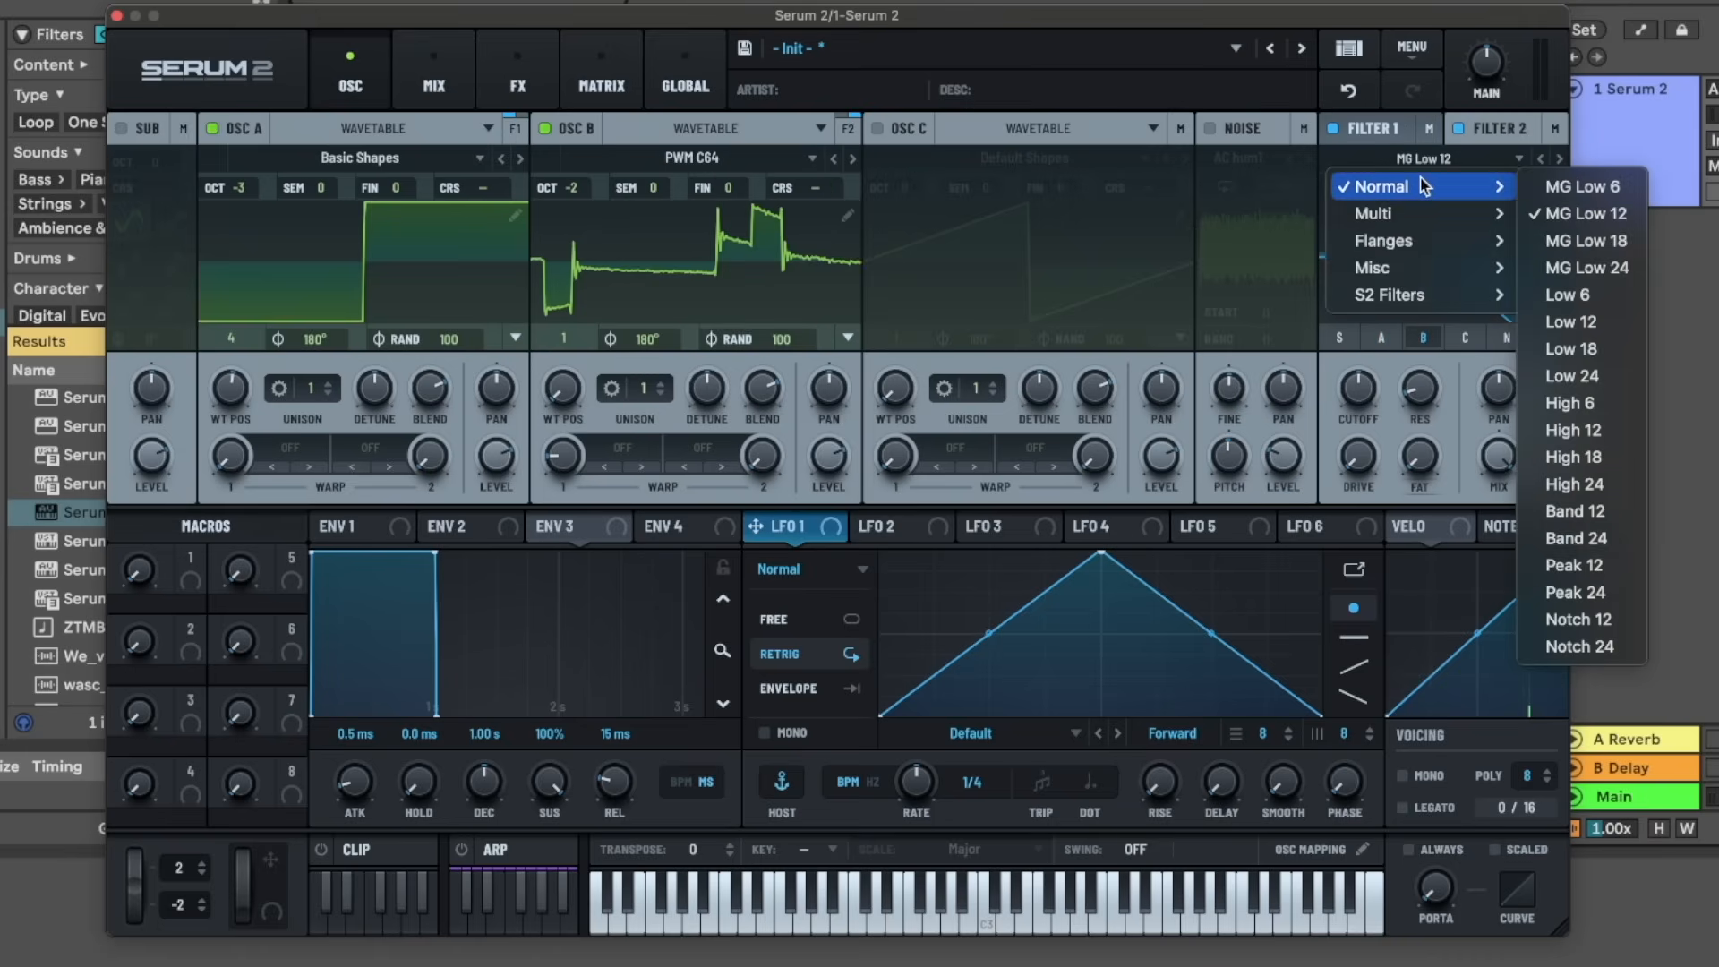
click(1576, 485)
drag(1361, 386, 1360, 393)
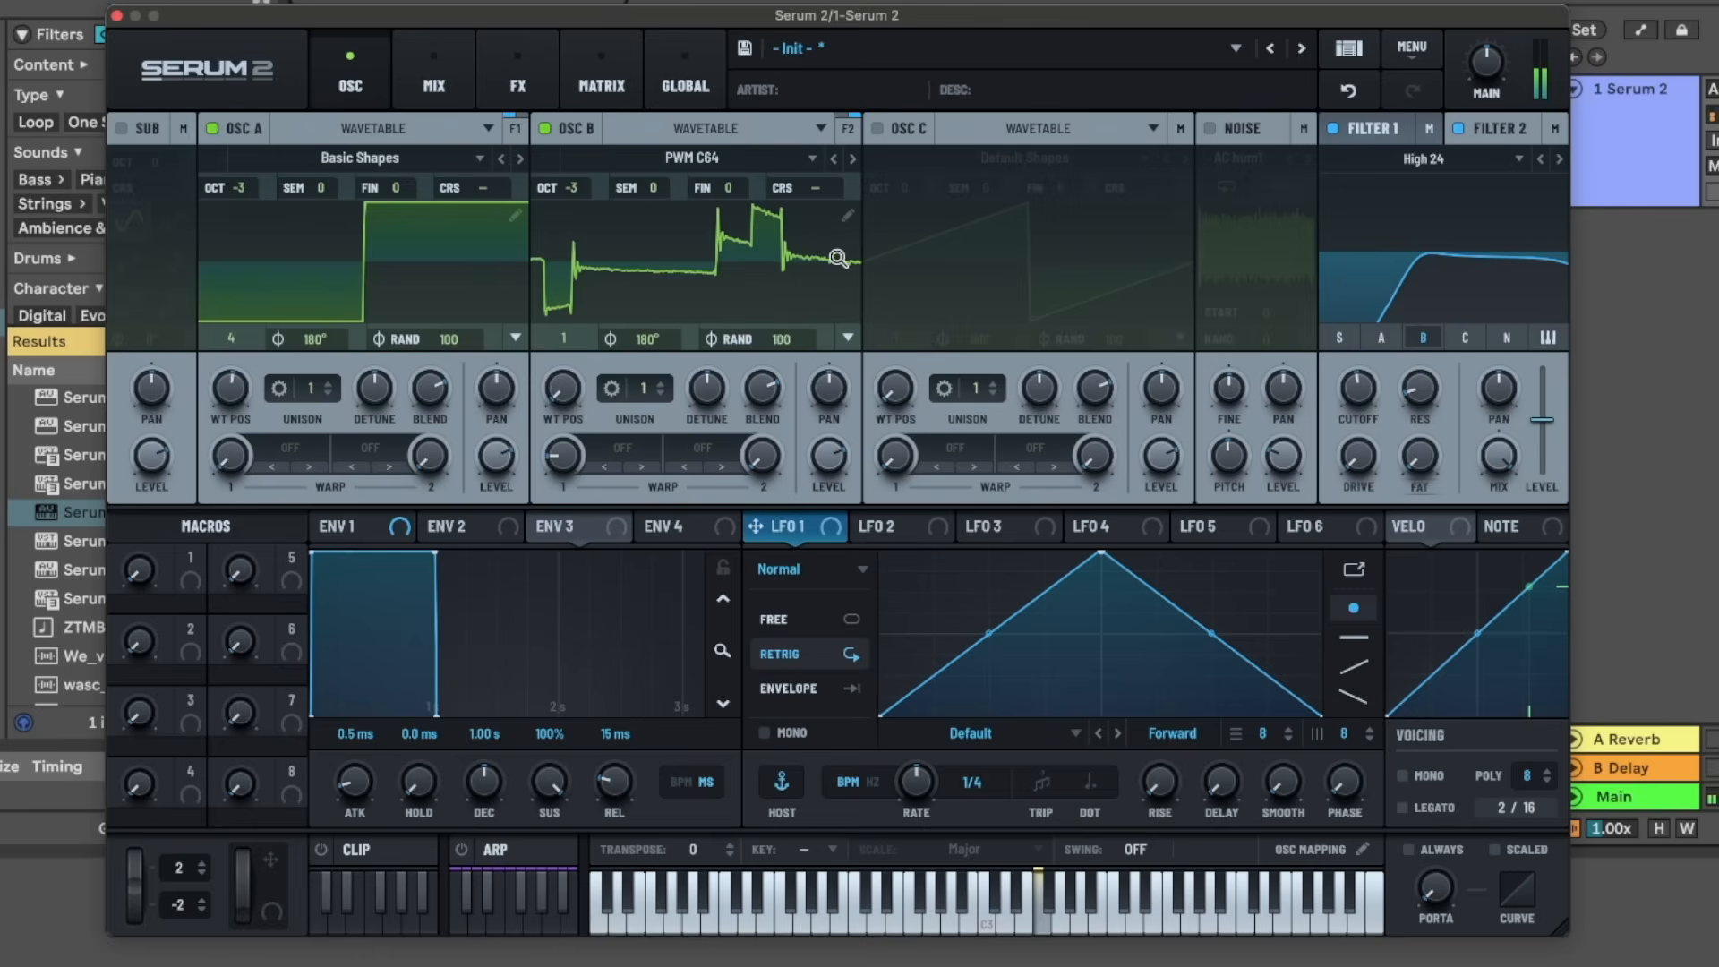
- Add a Filter effect to the main effects chain, with Env 3 modulating its cutoff and a 507 ms envelope decay
click(433, 81)
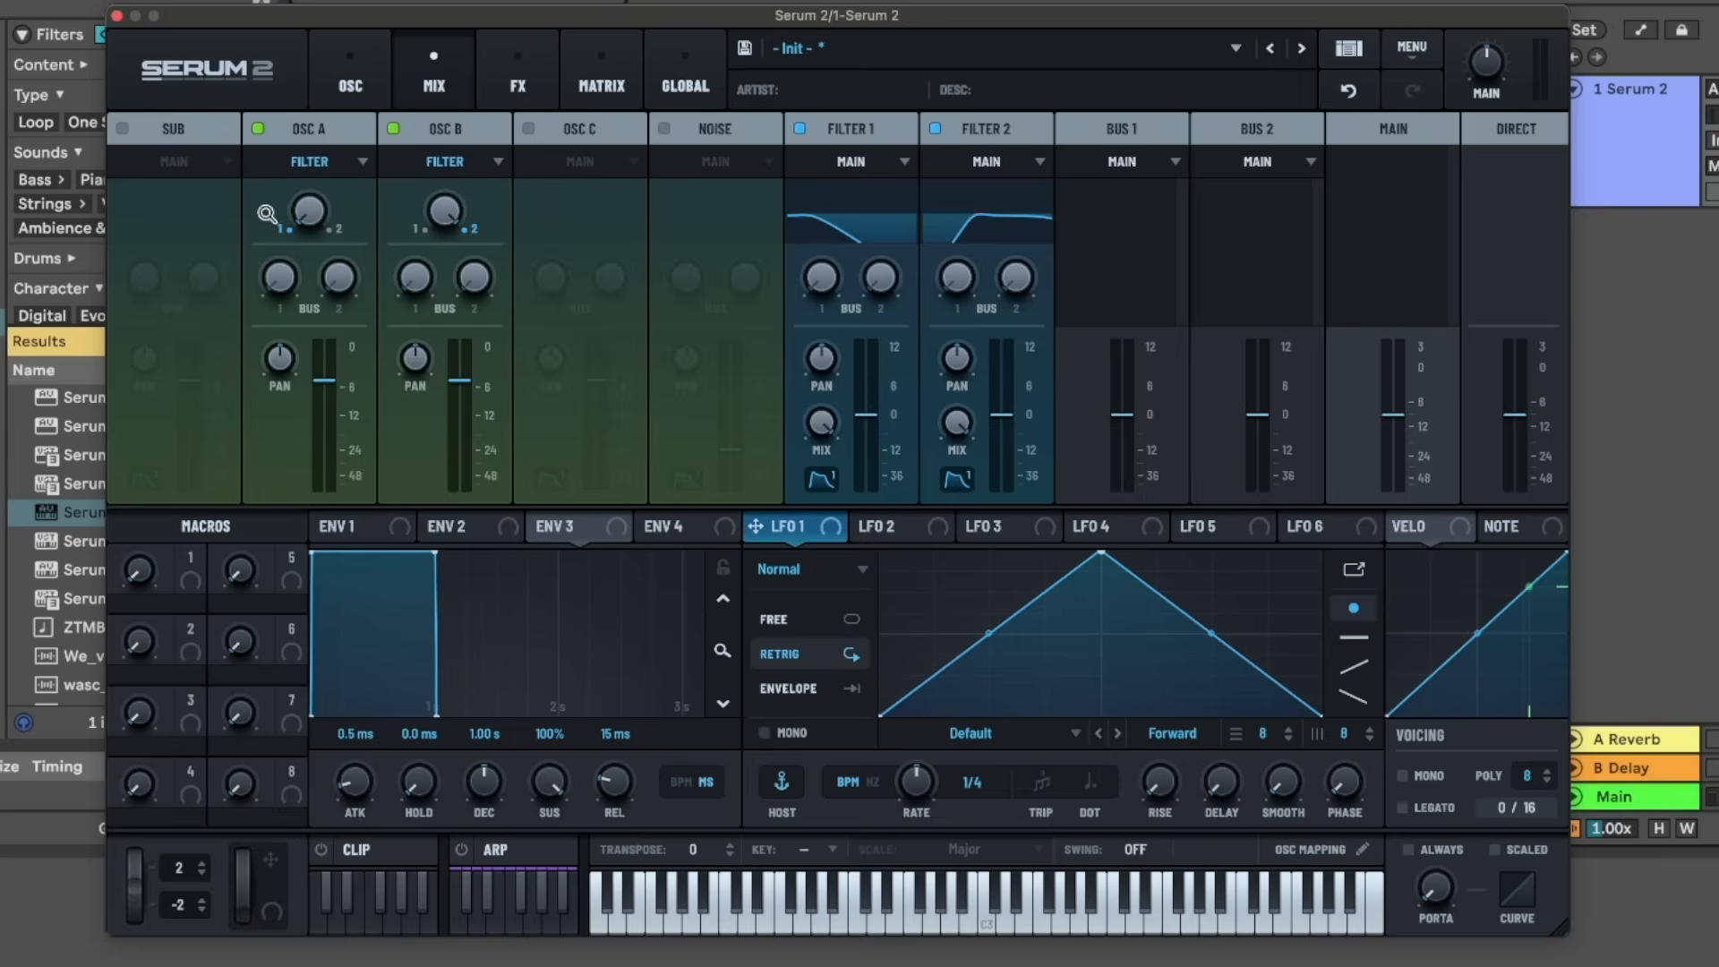
click(518, 80)
click(135, 179)
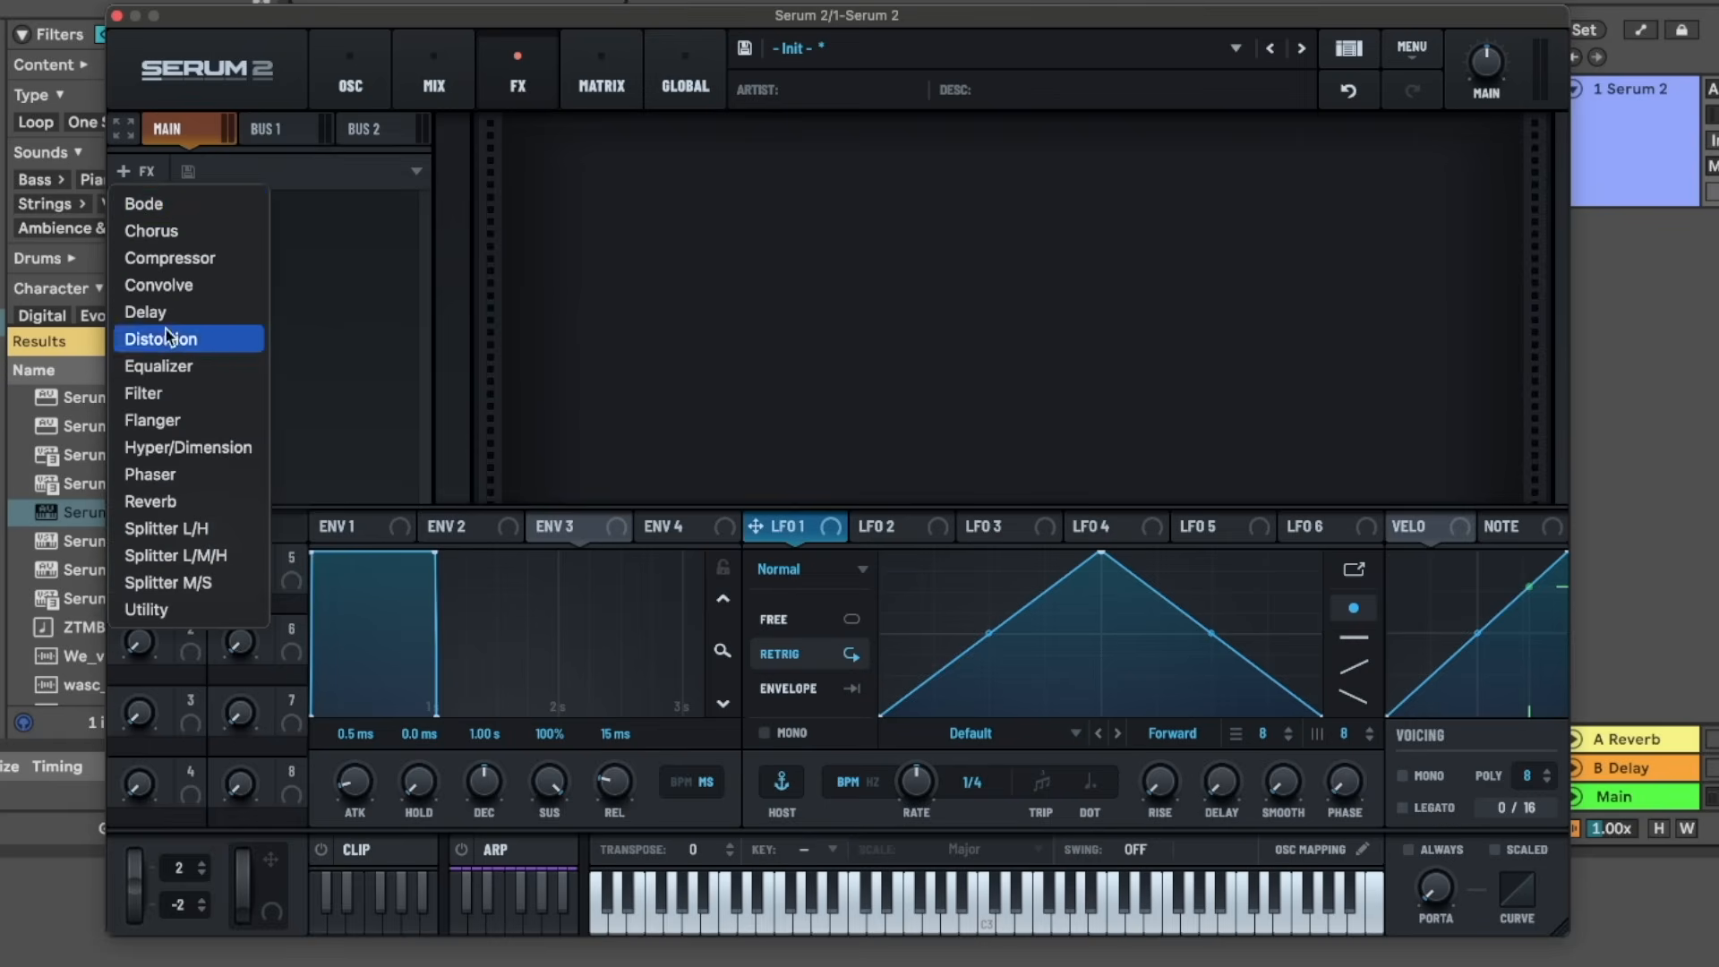
click(238, 387)
drag(471, 810, 471, 799)
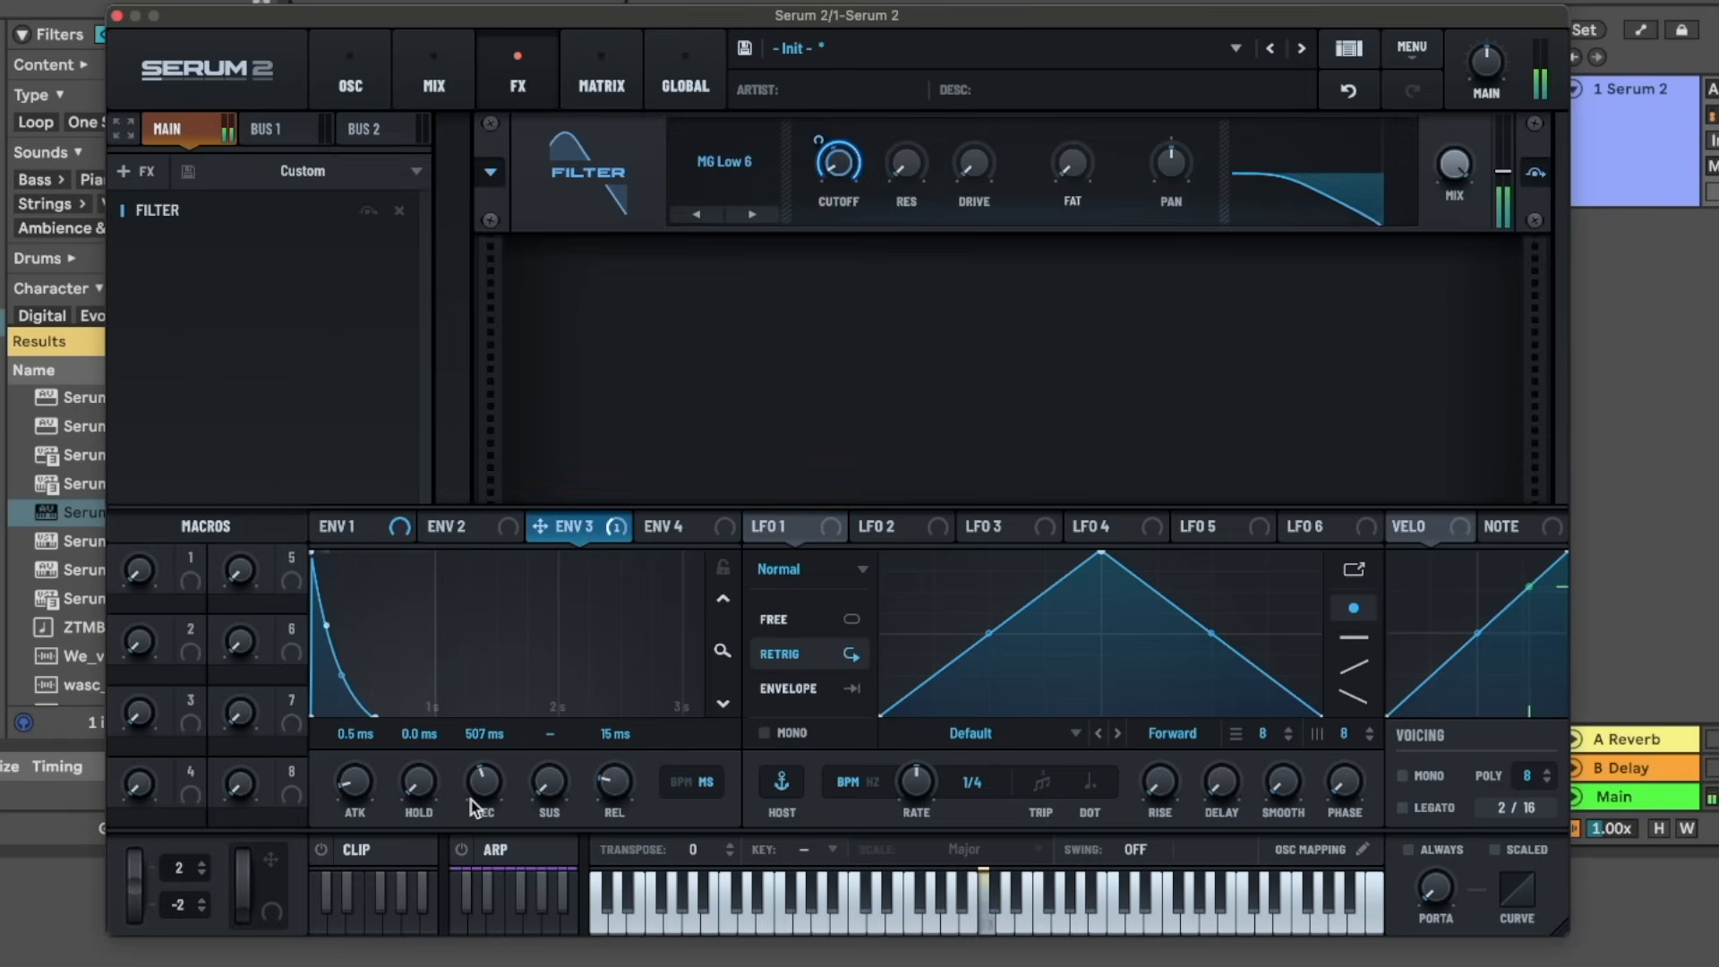
- Return to the oscillator page with the init patch, turn on Filter 1 and set its type to the S2 filter Wsp
click(376, 63)
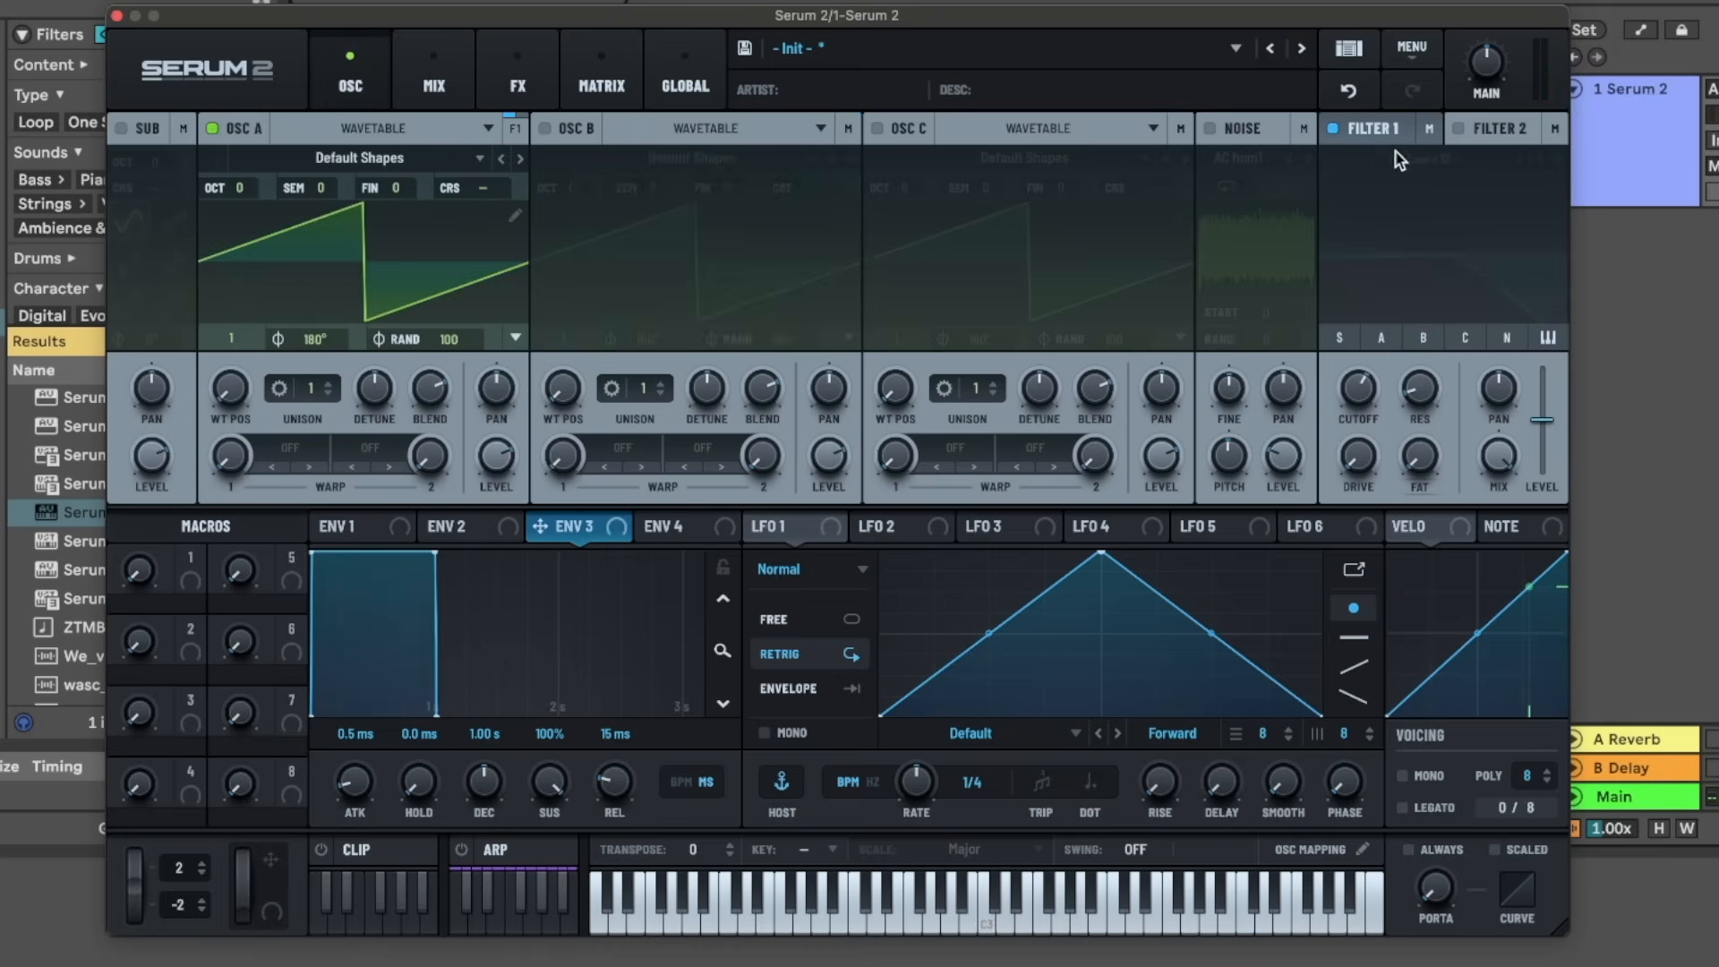
click(1334, 130)
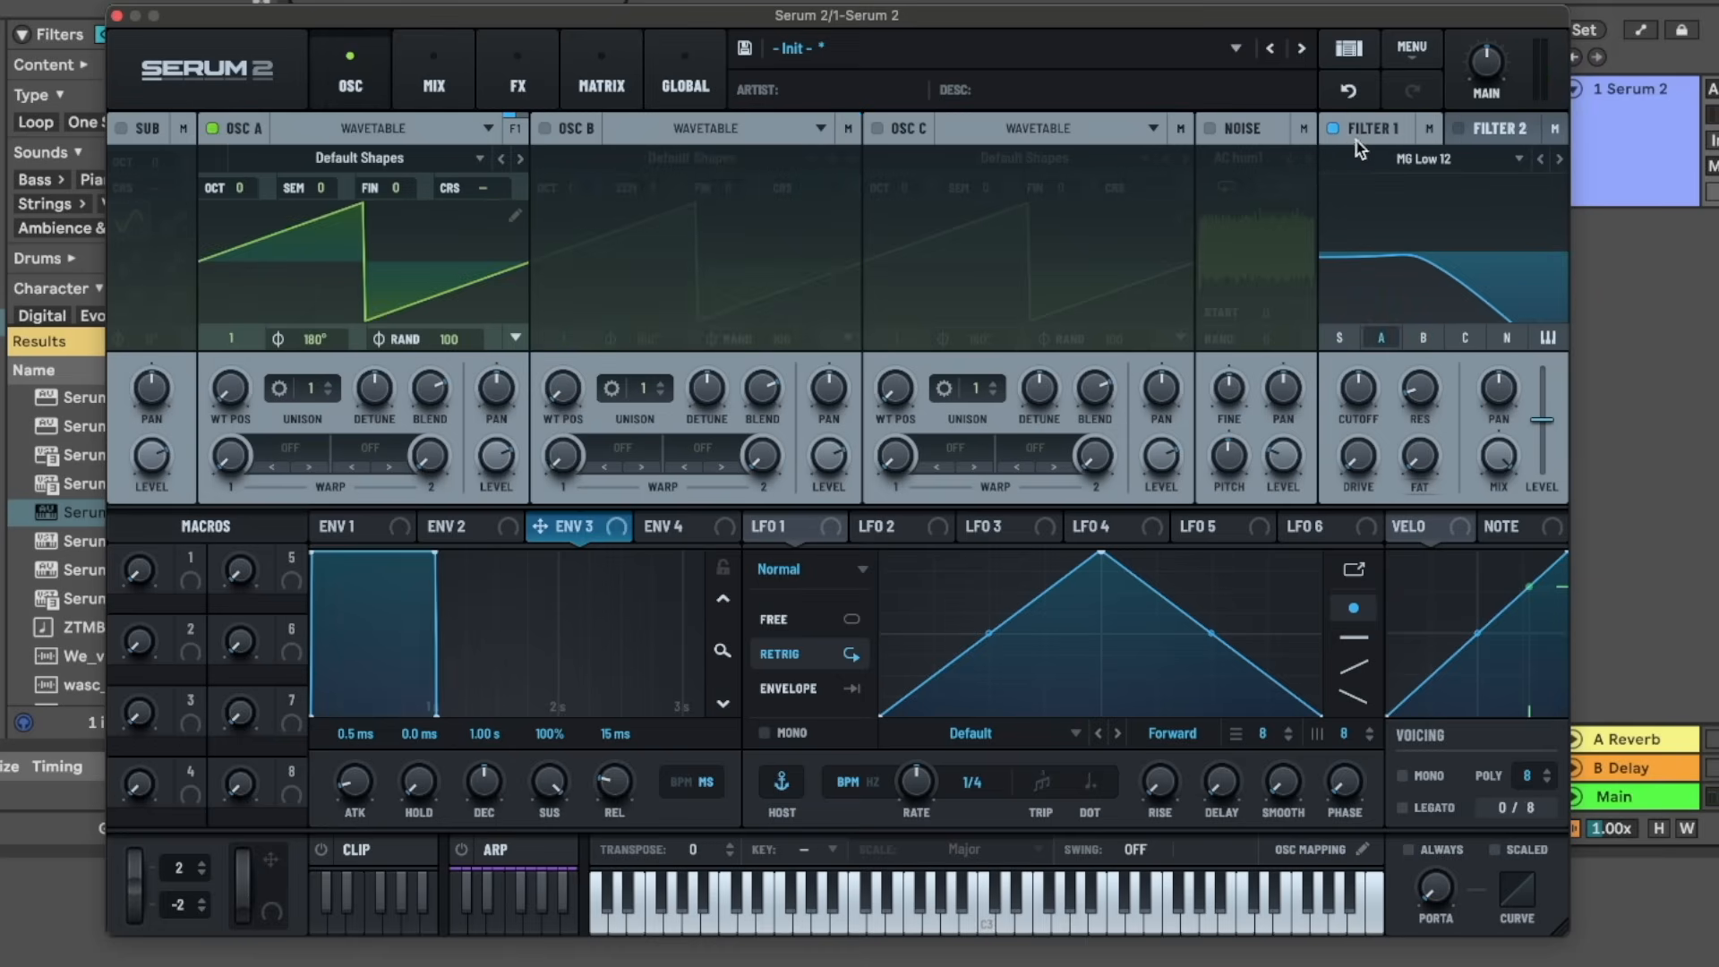
click(1388, 160)
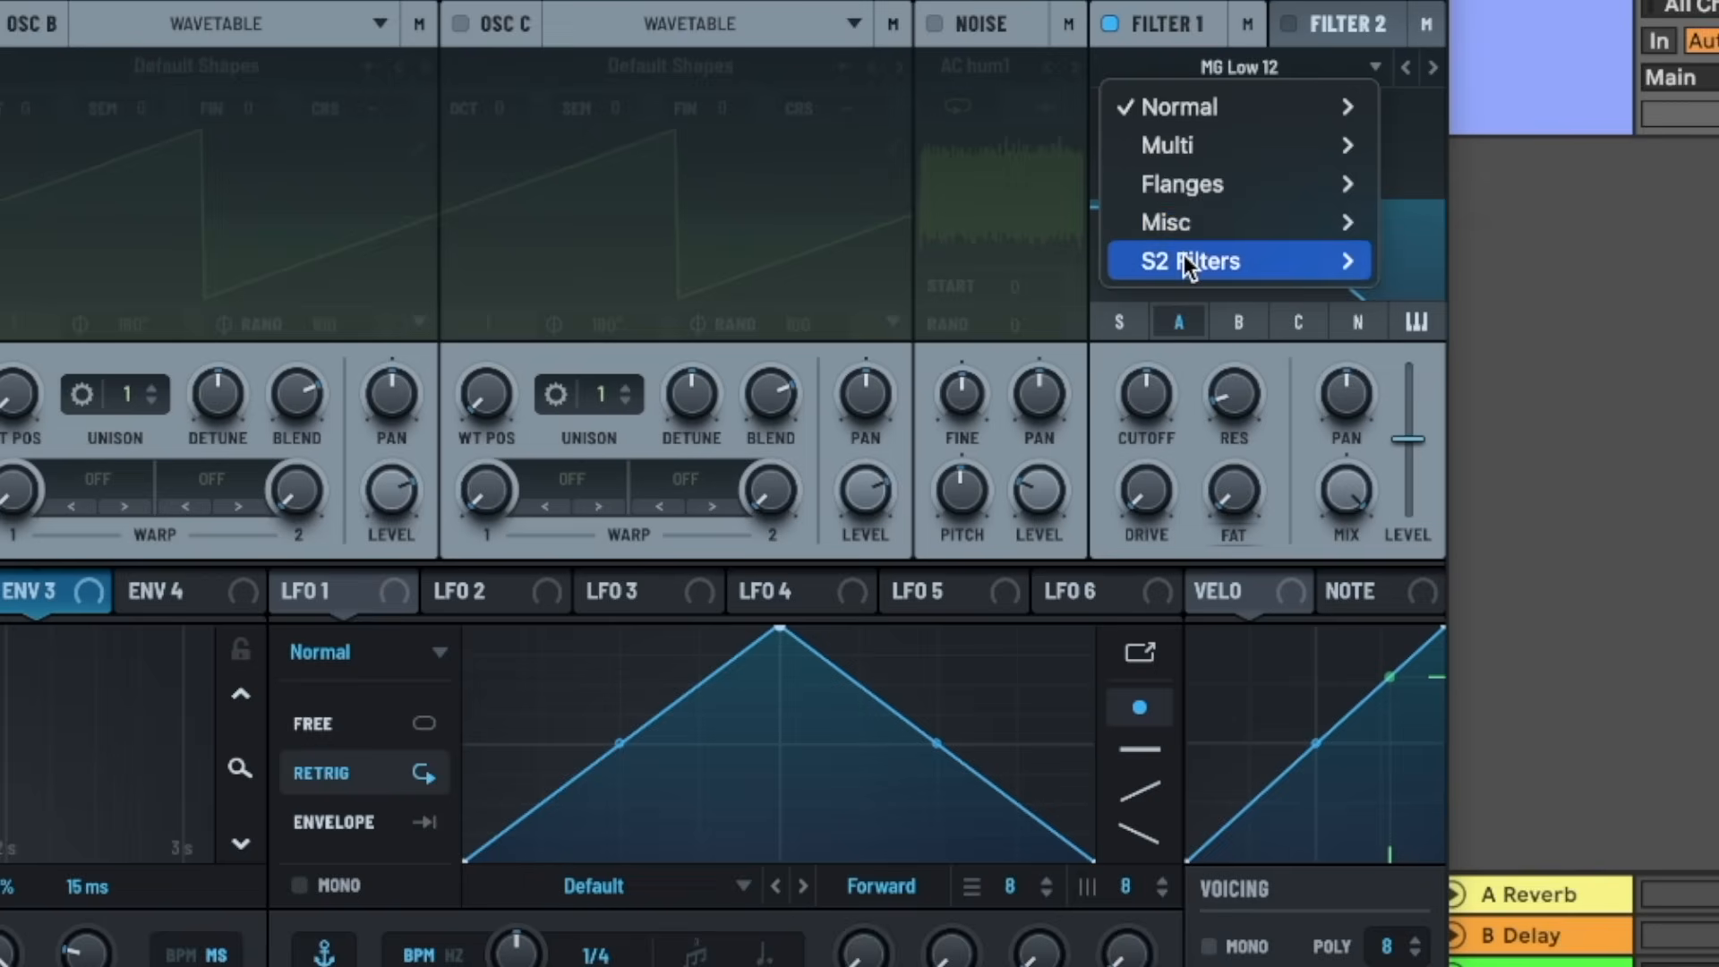
mouse_move(1392, 295)
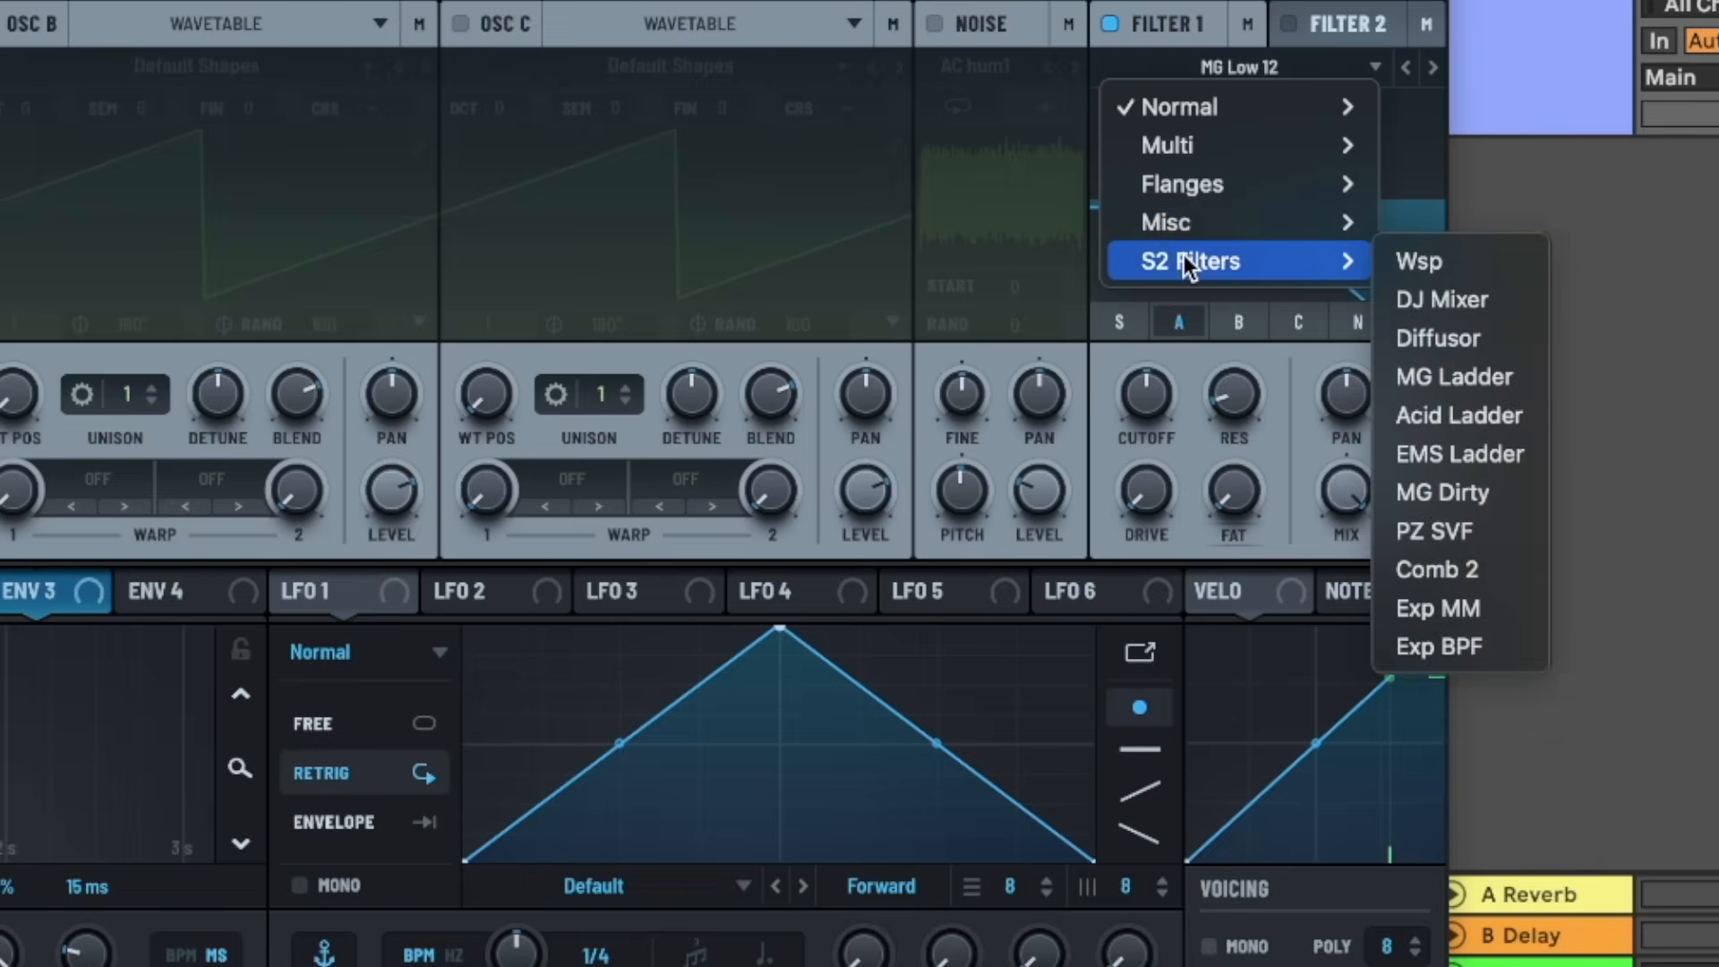
click(1411, 262)
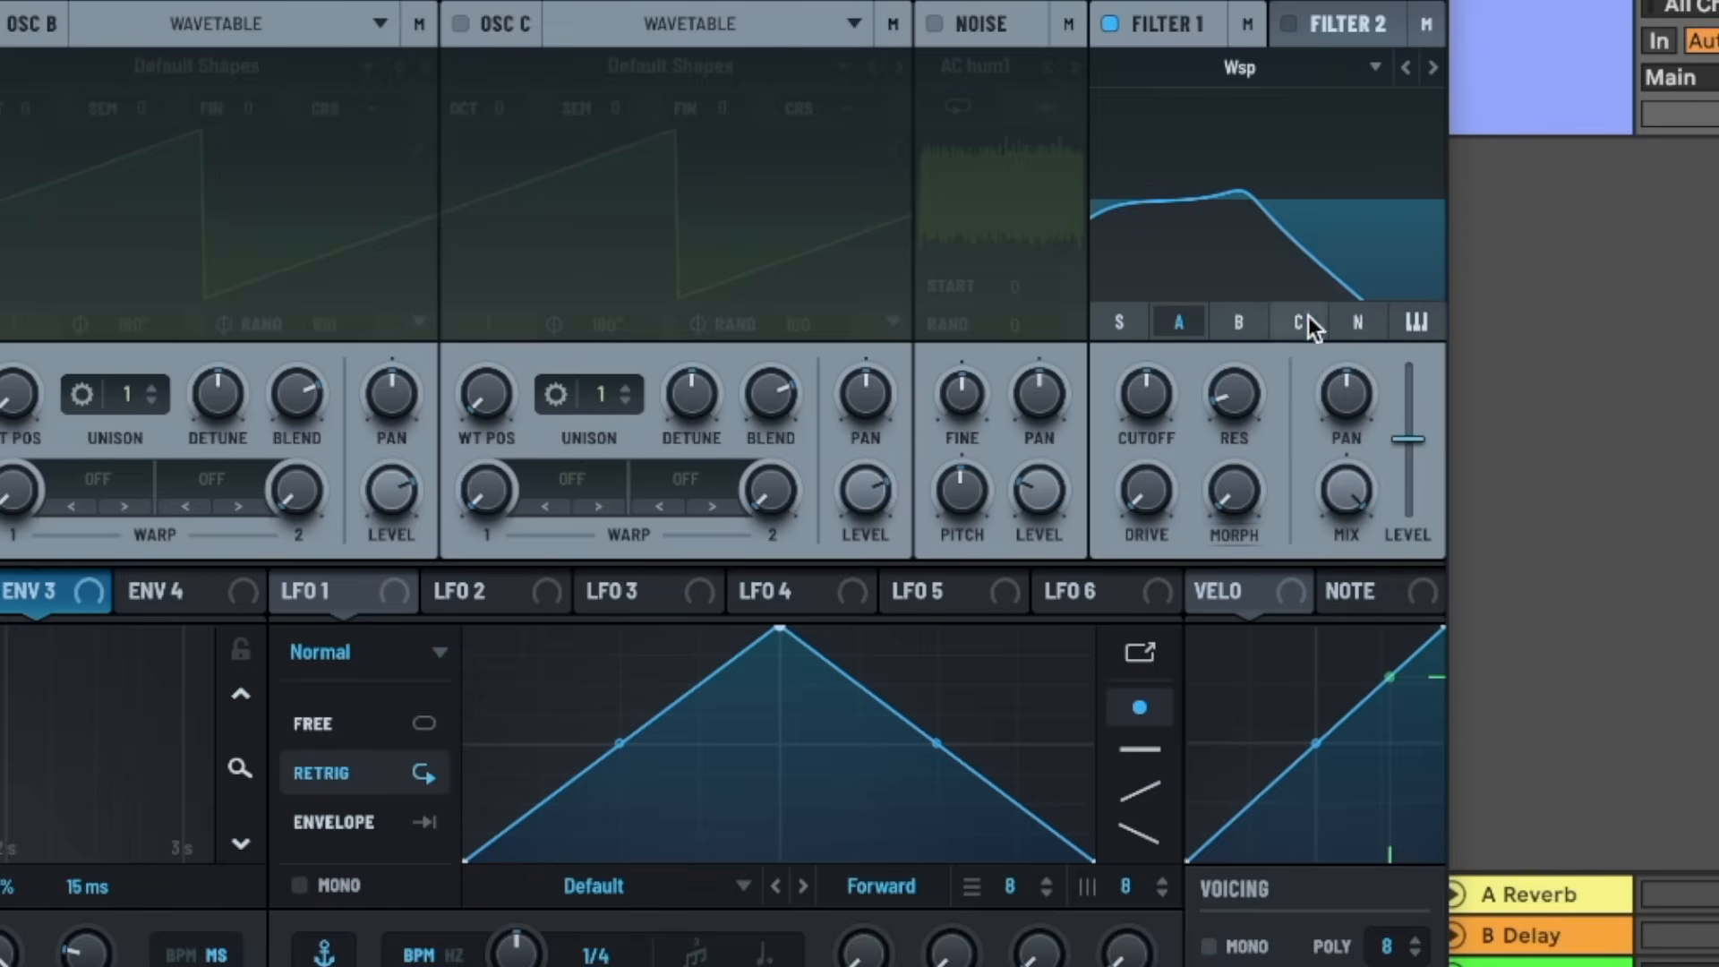
- Try the Wsp filter's resonance, cutoff, morph and drive, raising the cutoff and adding some drive
drag(1227, 401, 1228, 296)
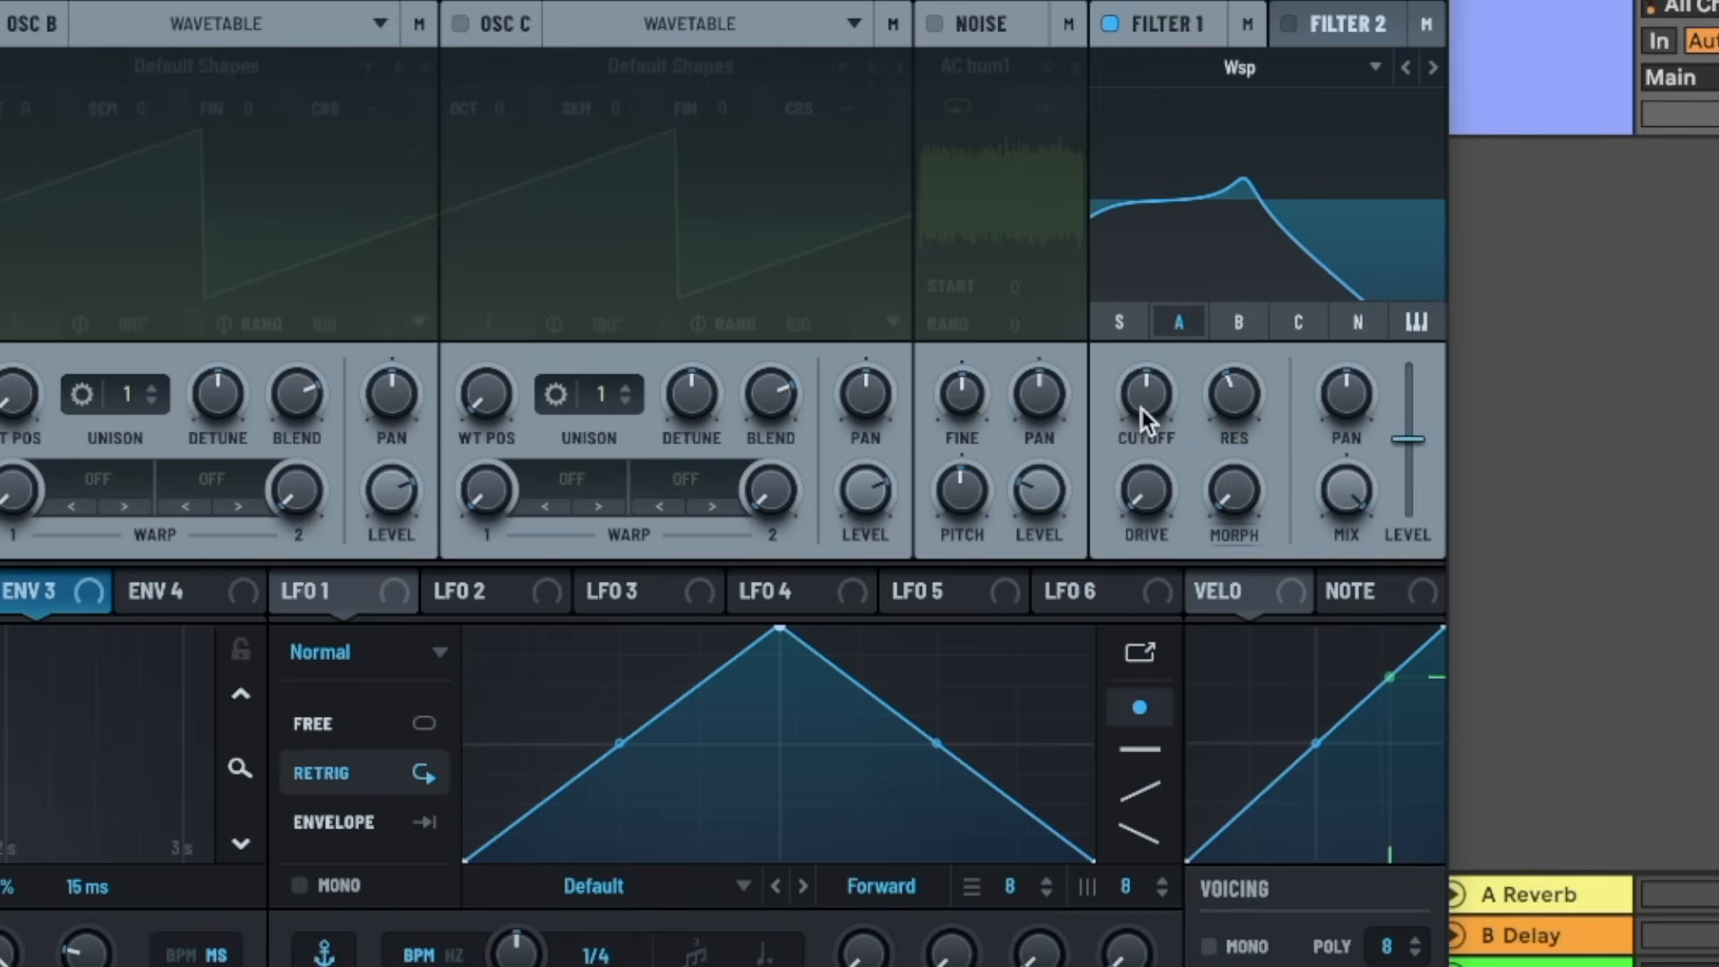
mouse_move(1135, 415)
drag(1136, 415, 1163, 351)
drag(1222, 497, 1186, 579)
drag(1151, 501, 1162, 439)
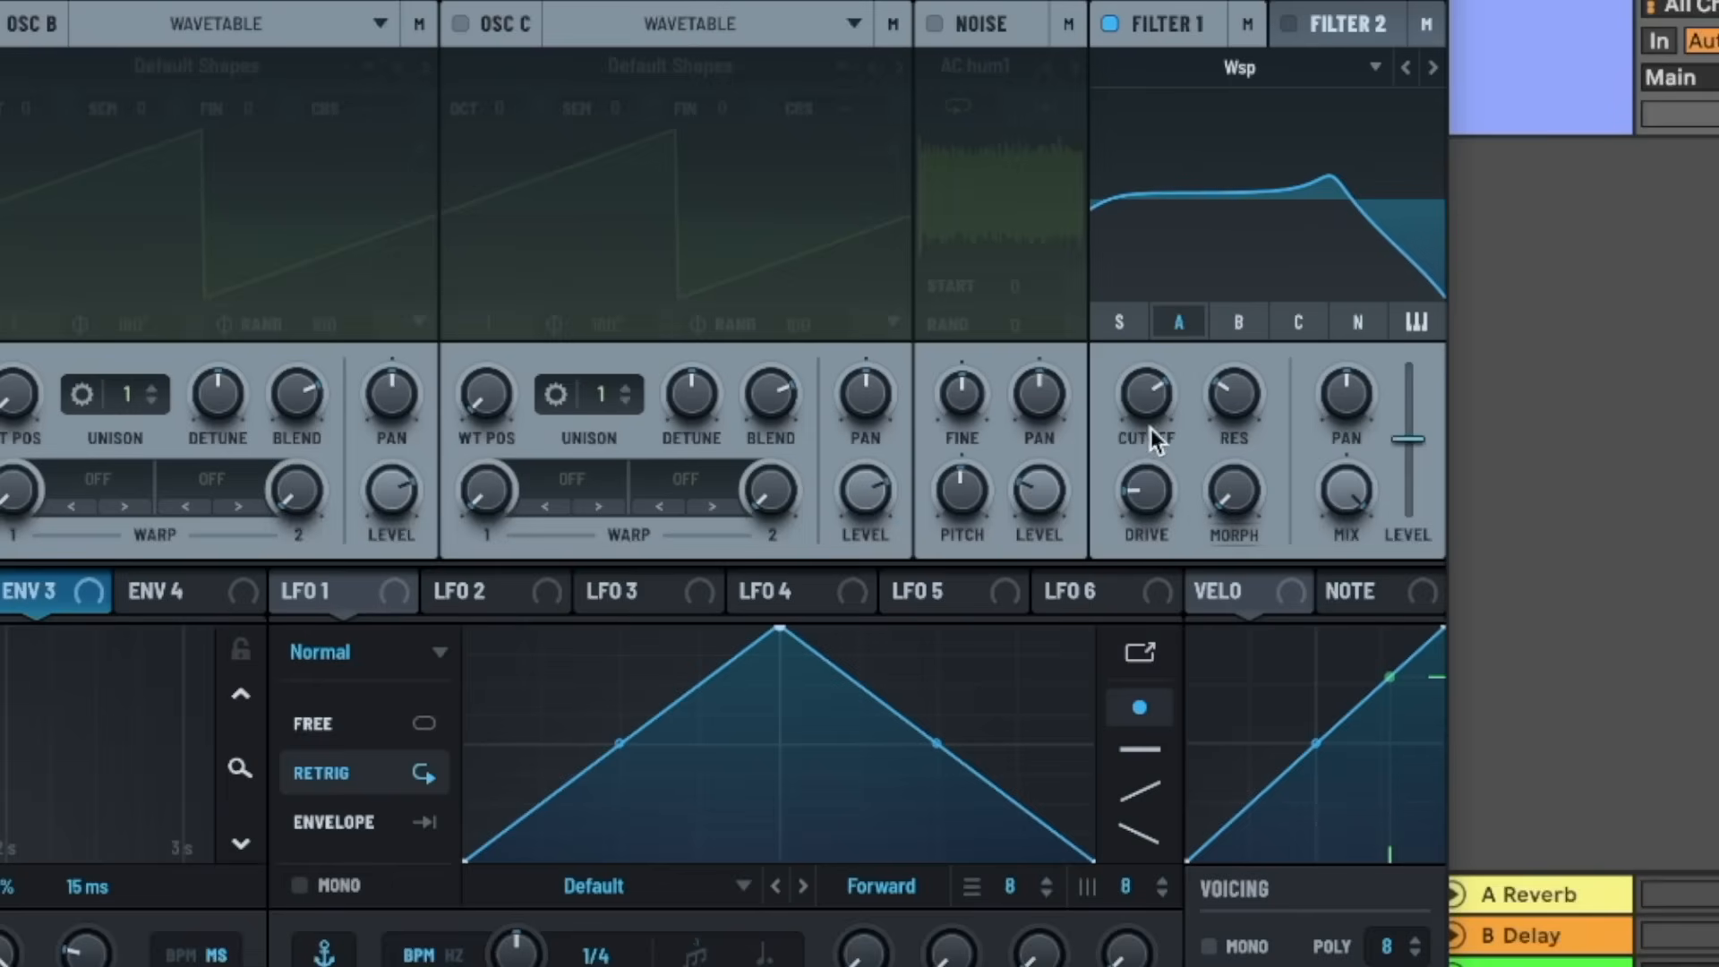
drag(1141, 406, 1191, 350)
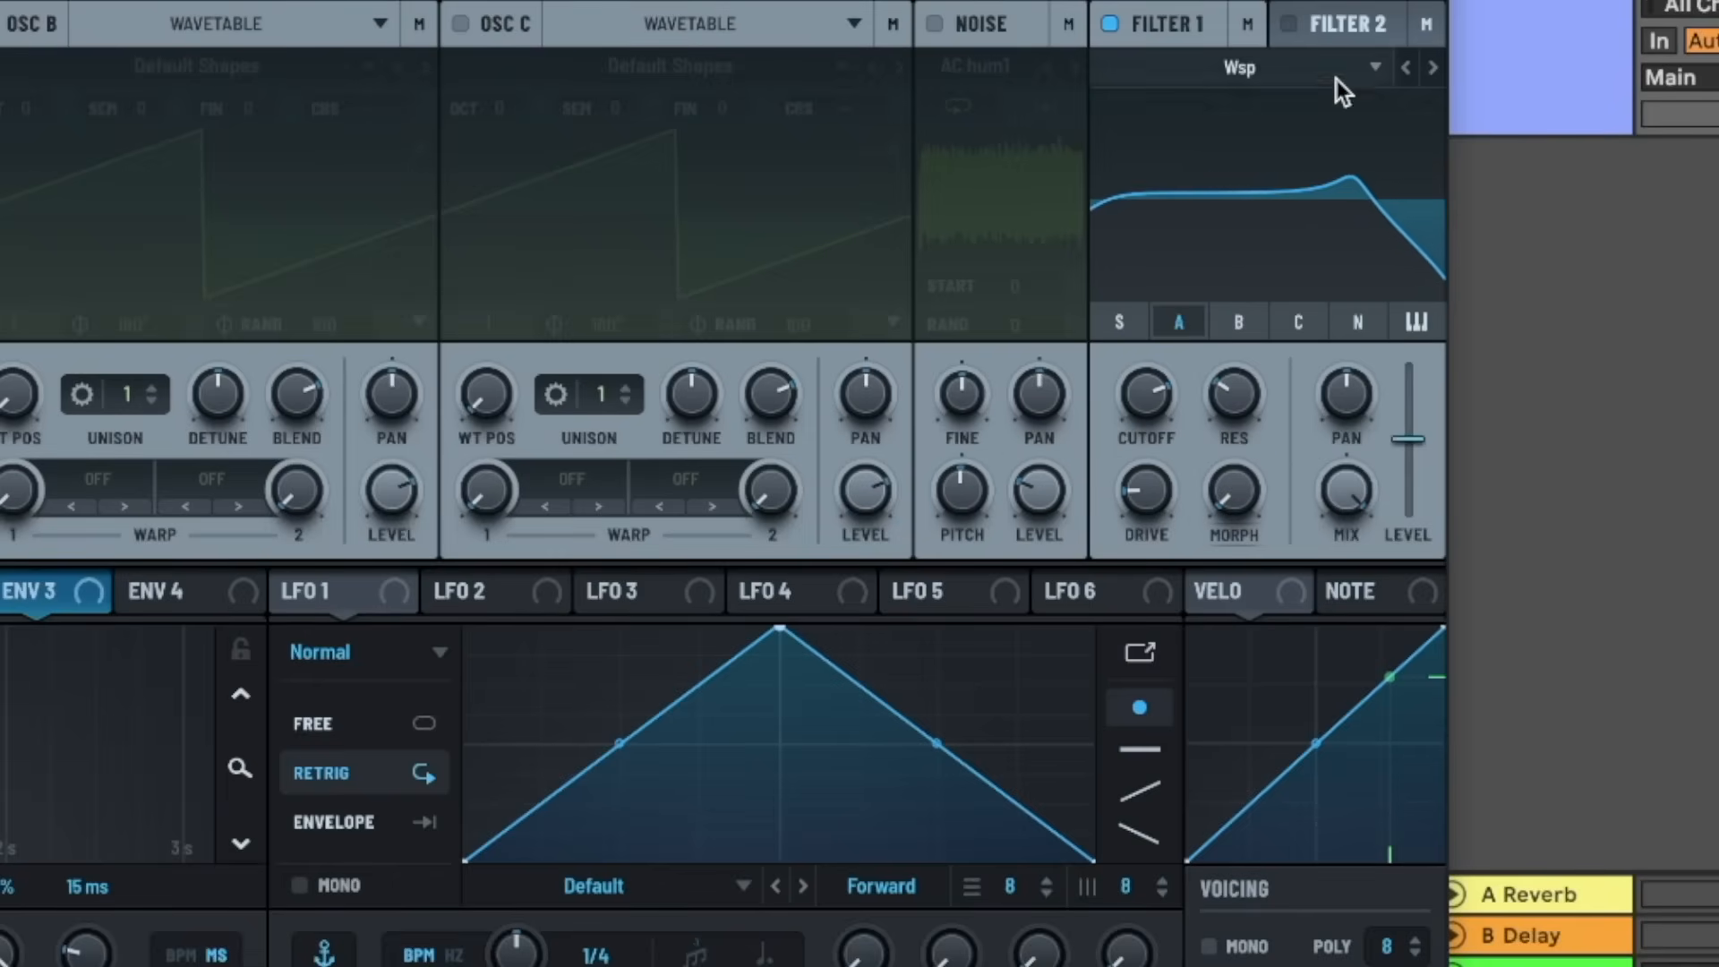
- Switch Filter 1 to the S2 filter DJ Mixer and sweep its cutoff
click(1334, 73)
mouse_move(1254, 260)
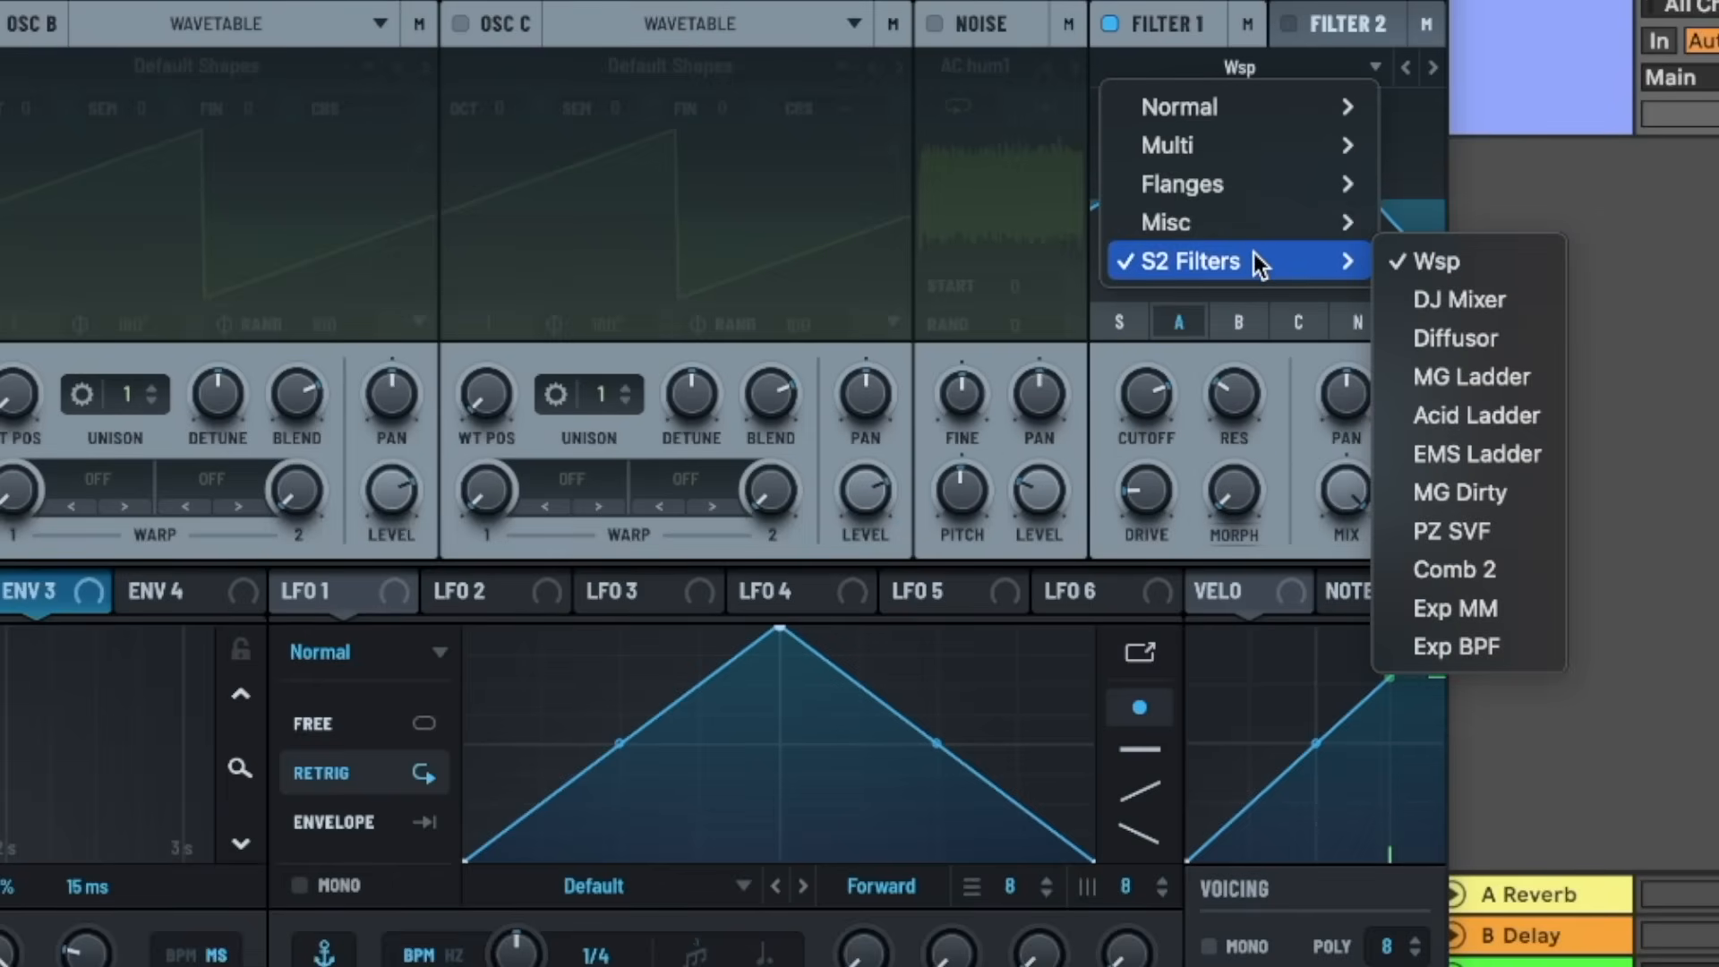
click(1452, 301)
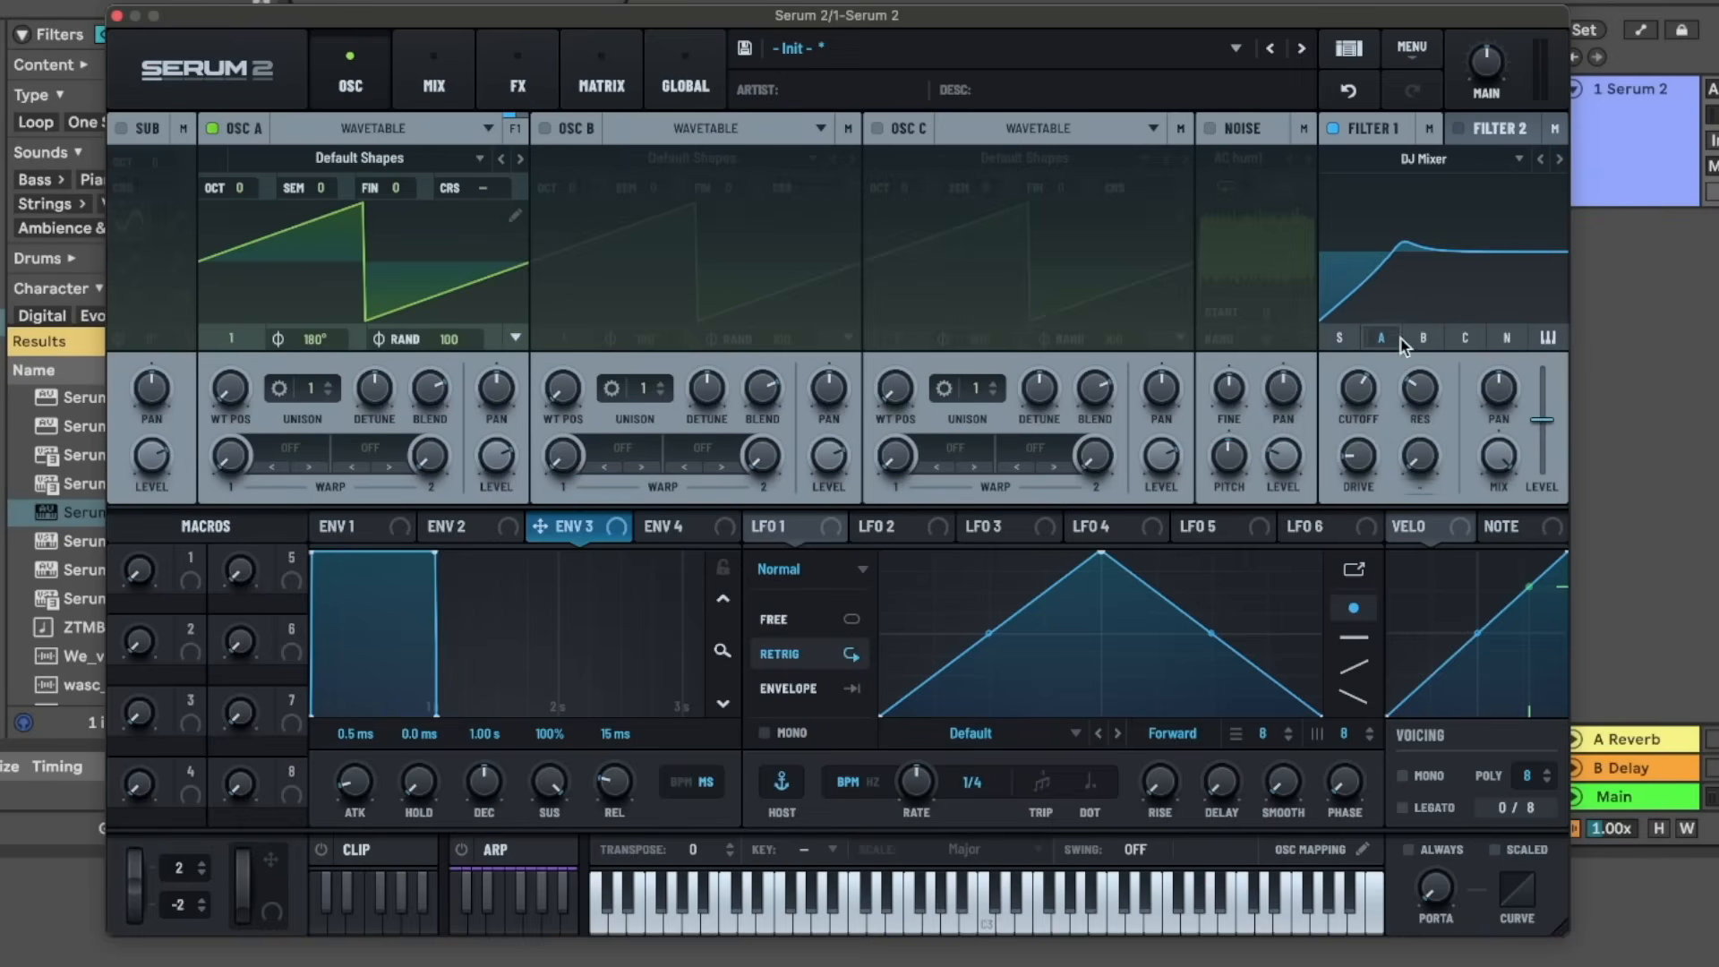
drag(1368, 387, 1472, 358)
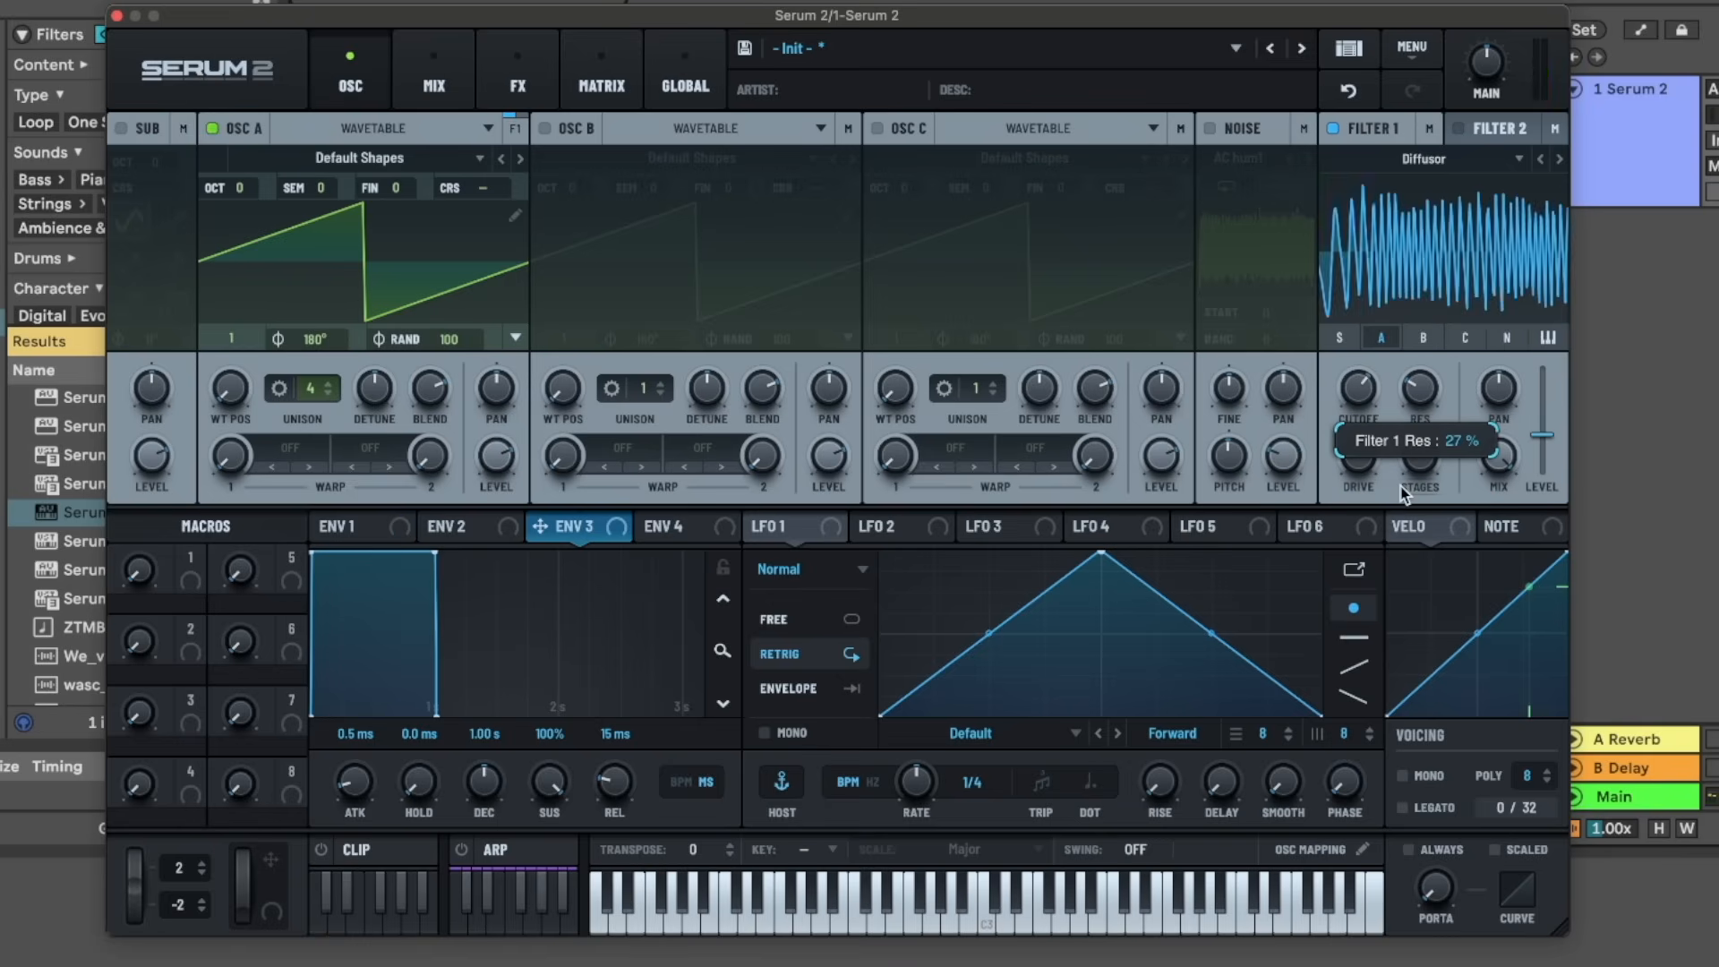
- Raise the Stages amount of the Diffusor type on Filter 1, with oscillator A at 4 unison voices
drag(1404, 487, 1409, 464)
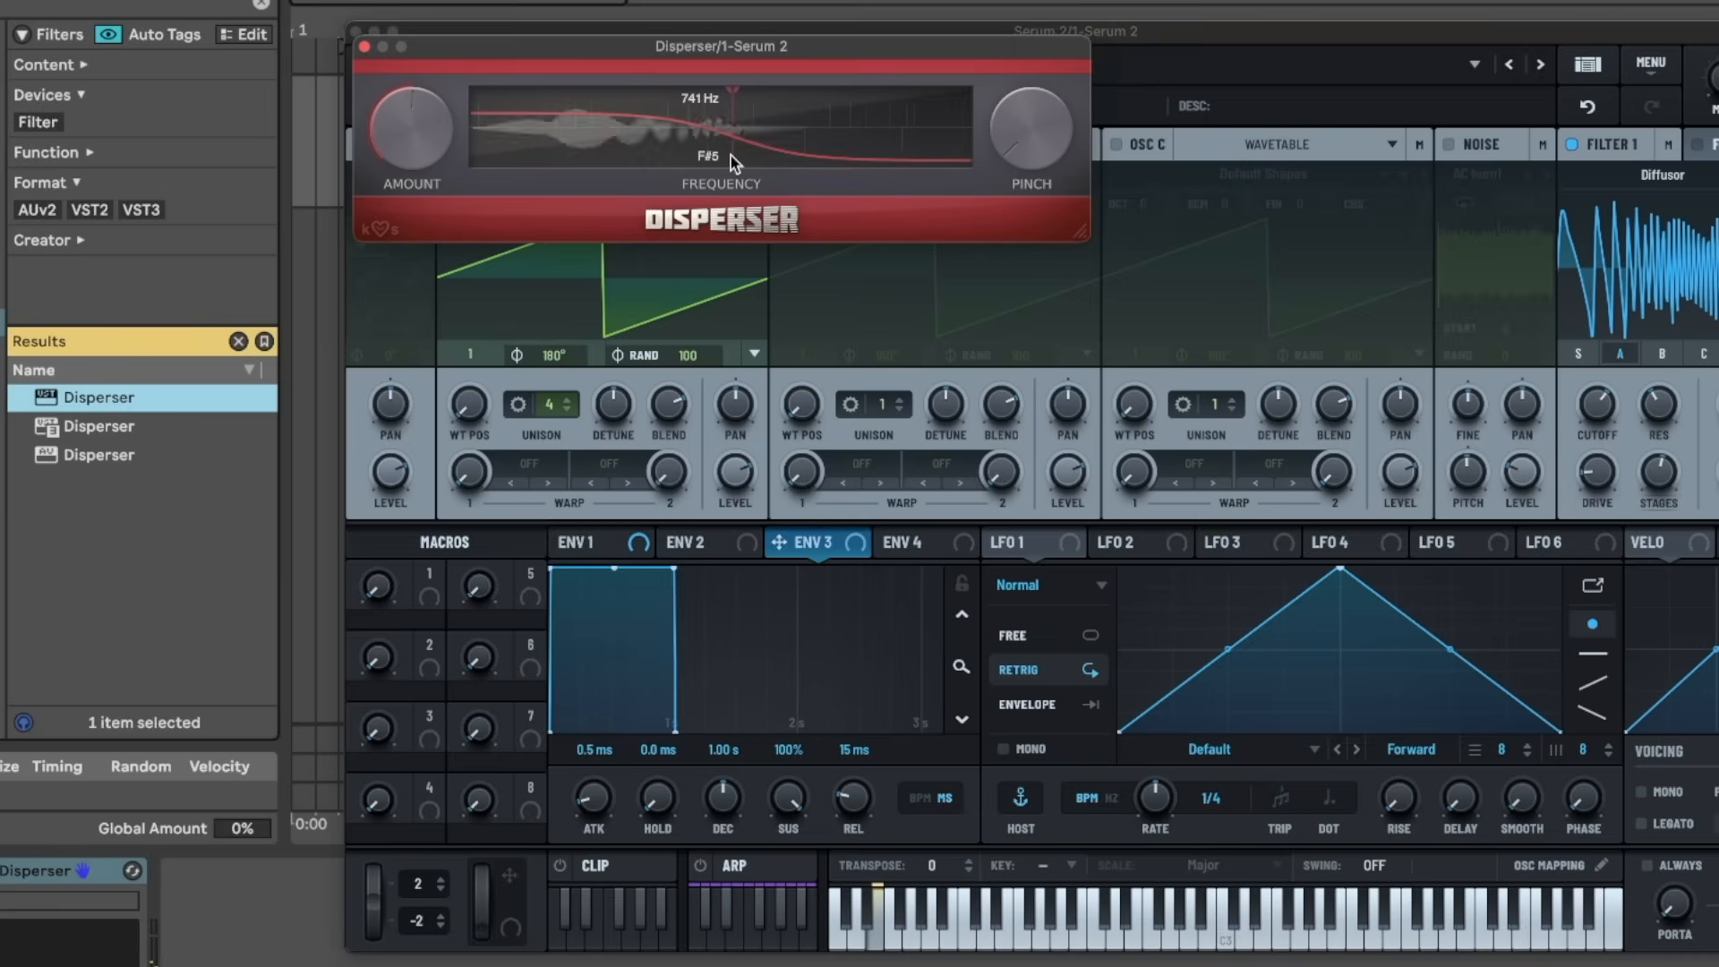
- Move the Disperser plugin window down and delete the Disperser device from the Ableton Live track
drag(636, 77, 597, 320)
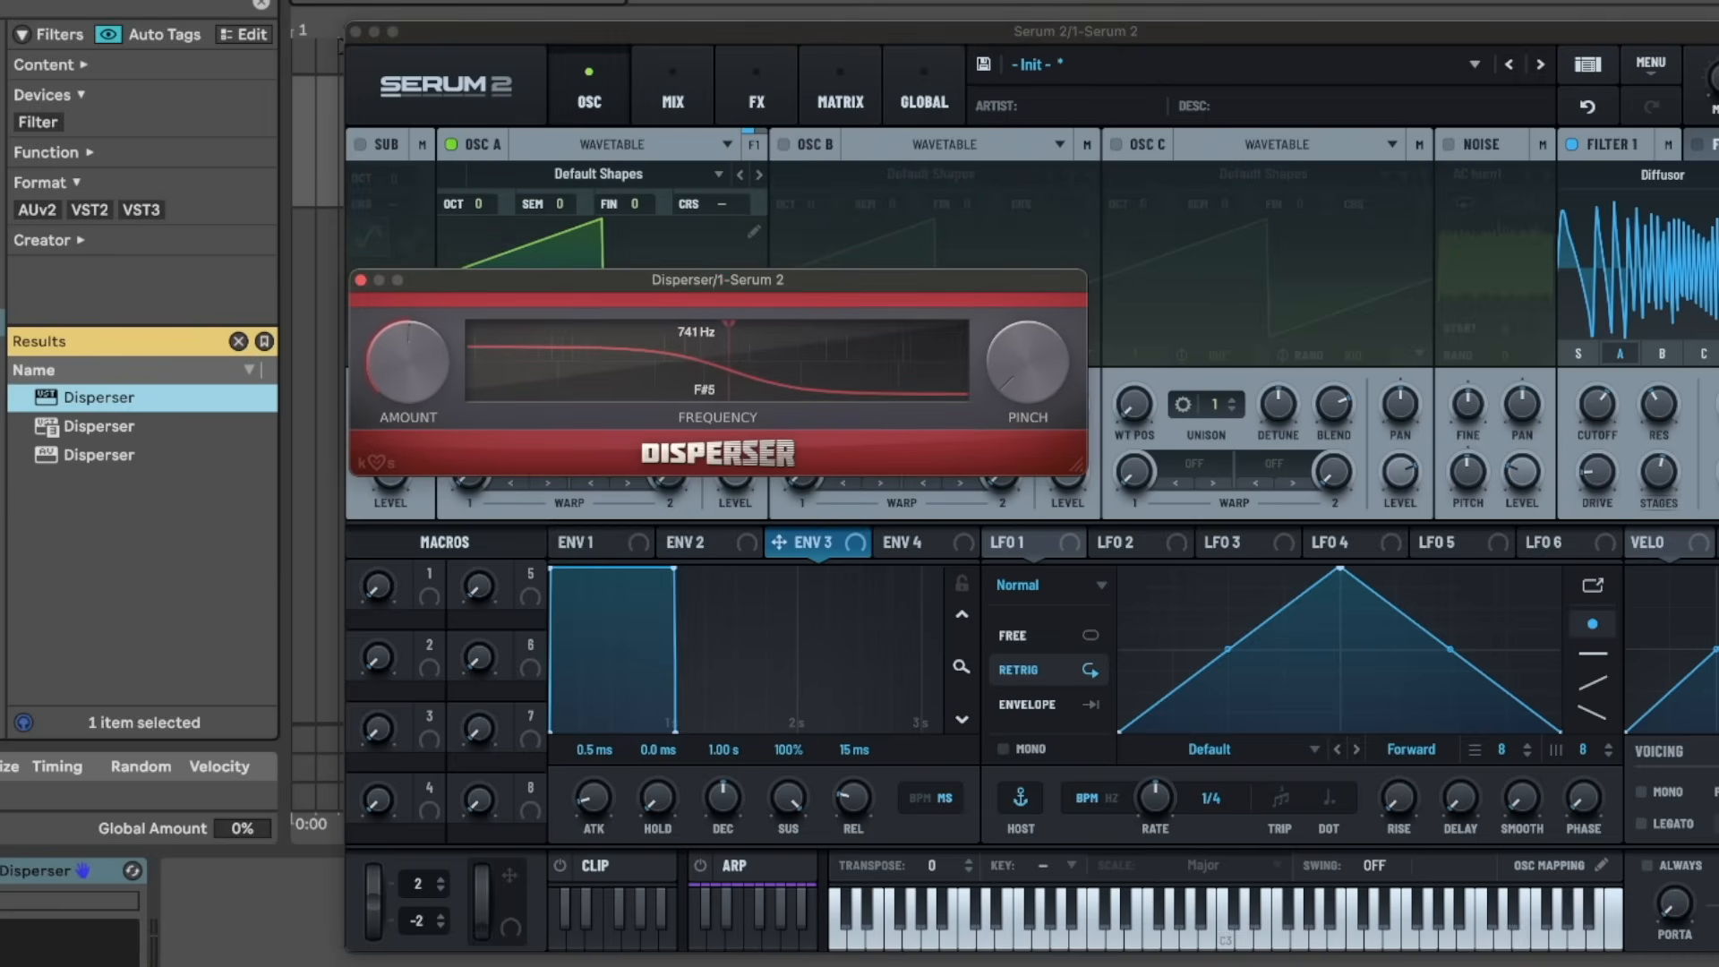
click(36, 871)
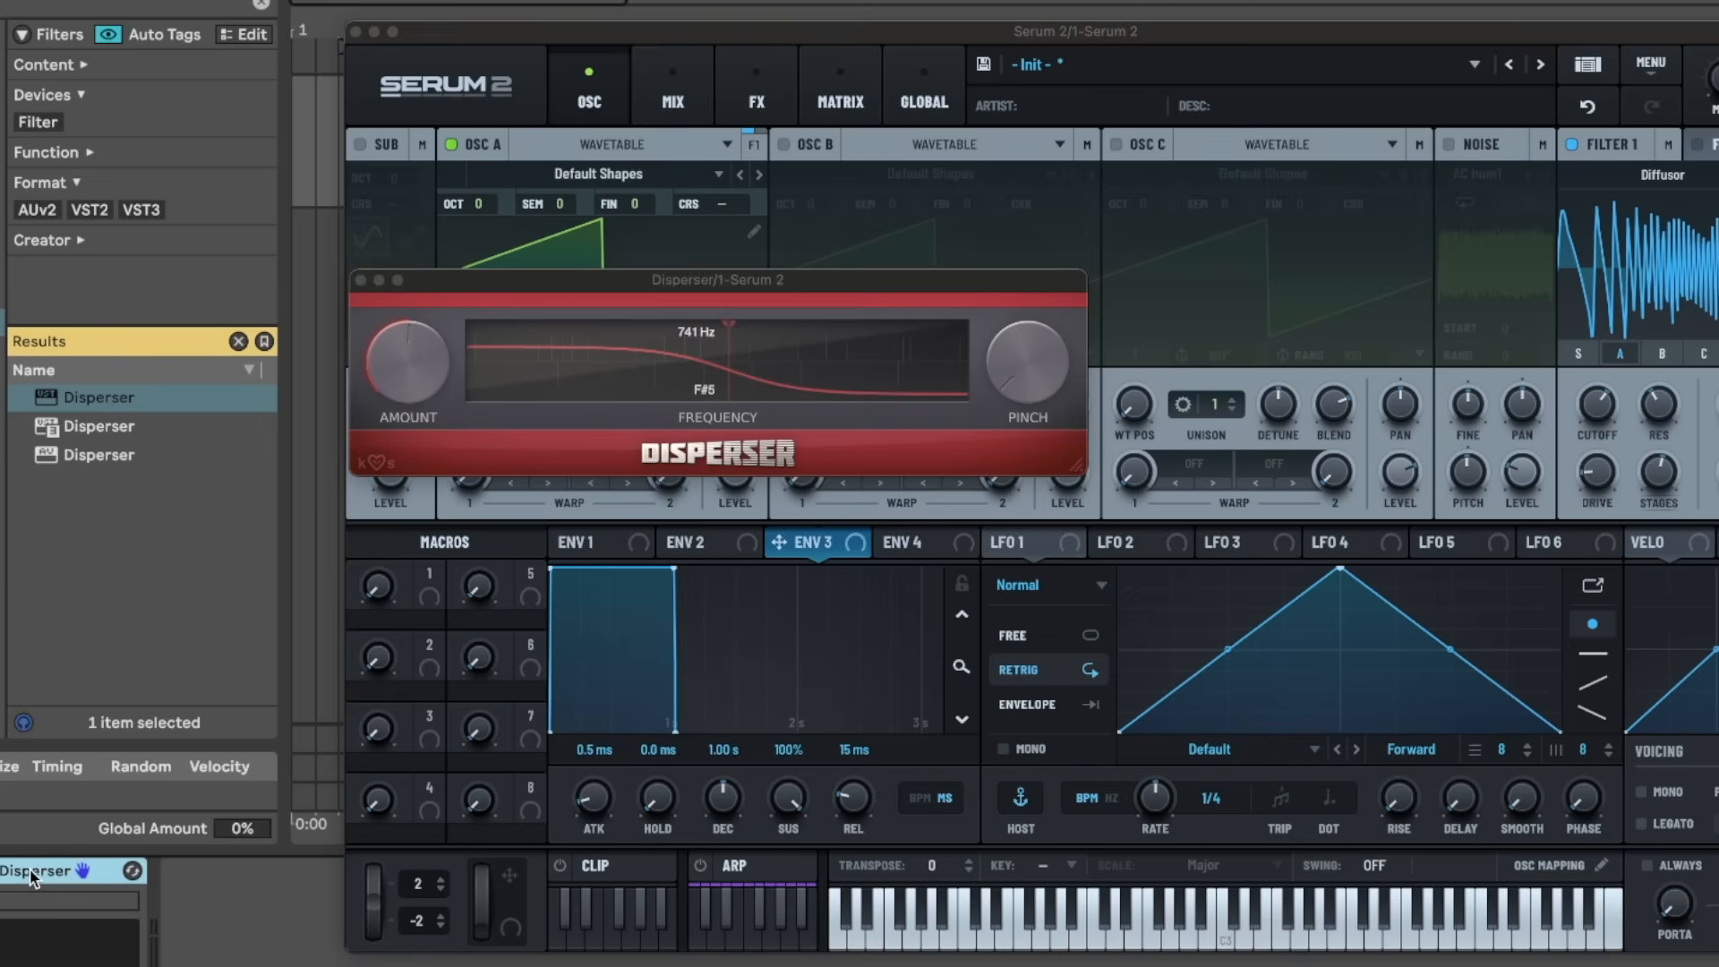
key(Delete)
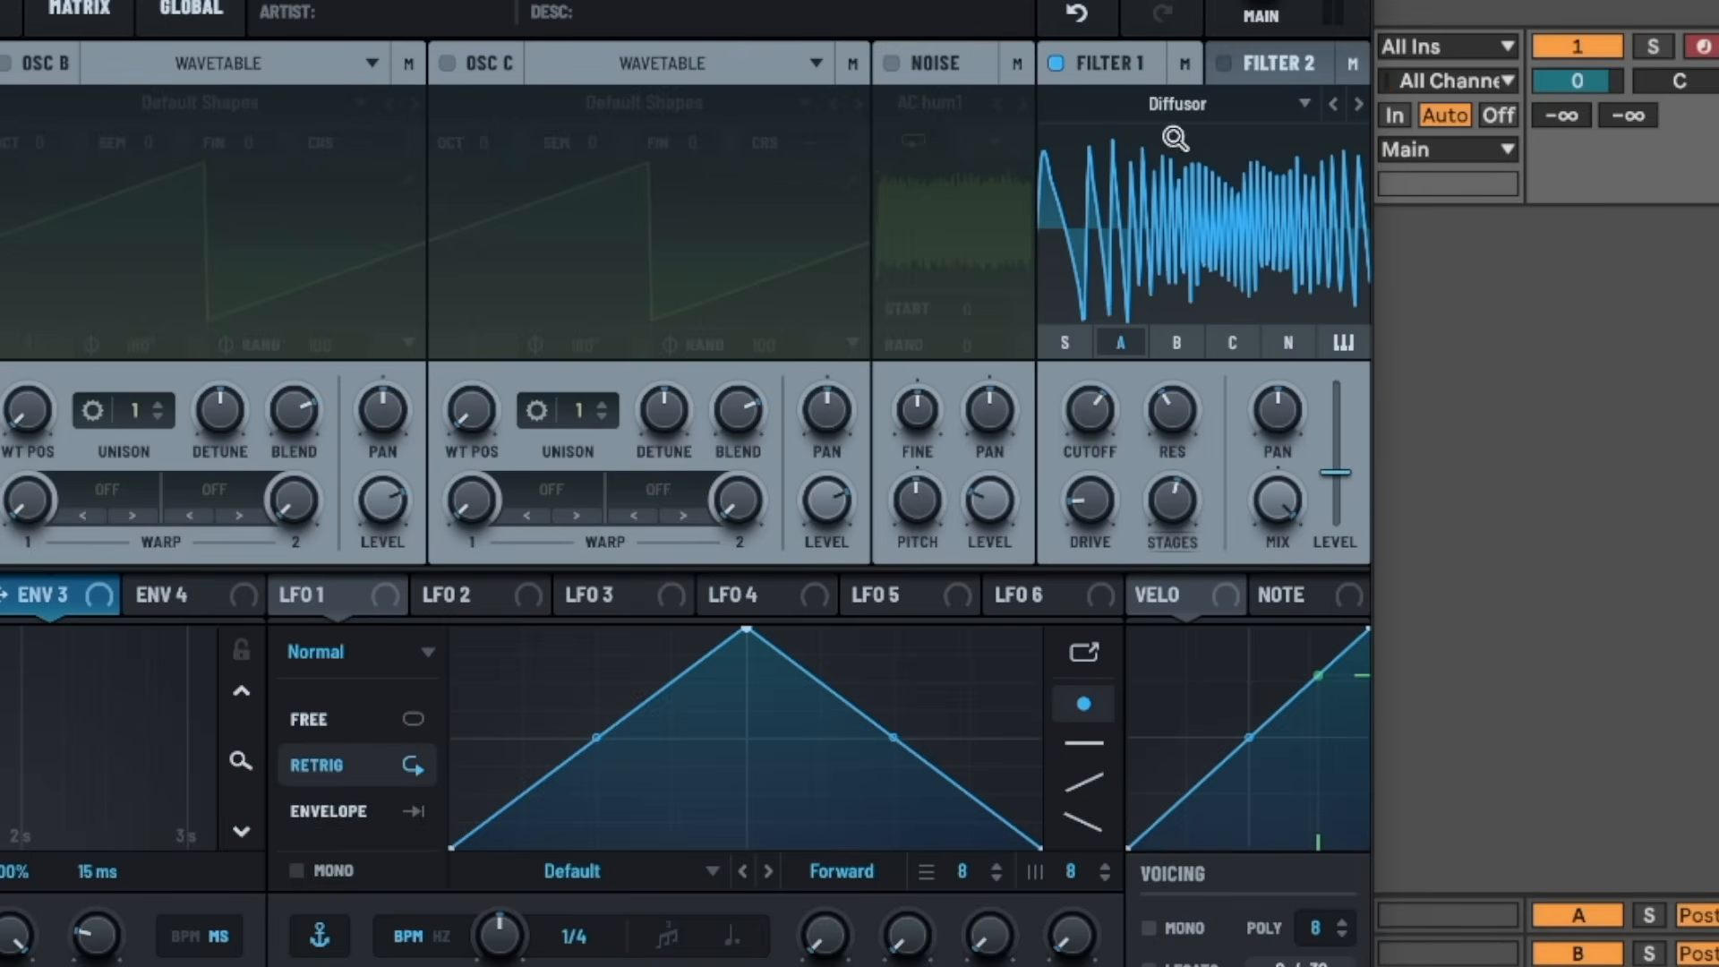
- Set Filter 1 to the S2 filter MG Ladder and sweep its cutoff
click(1334, 104)
click(1303, 104)
mouse_move(1155, 285)
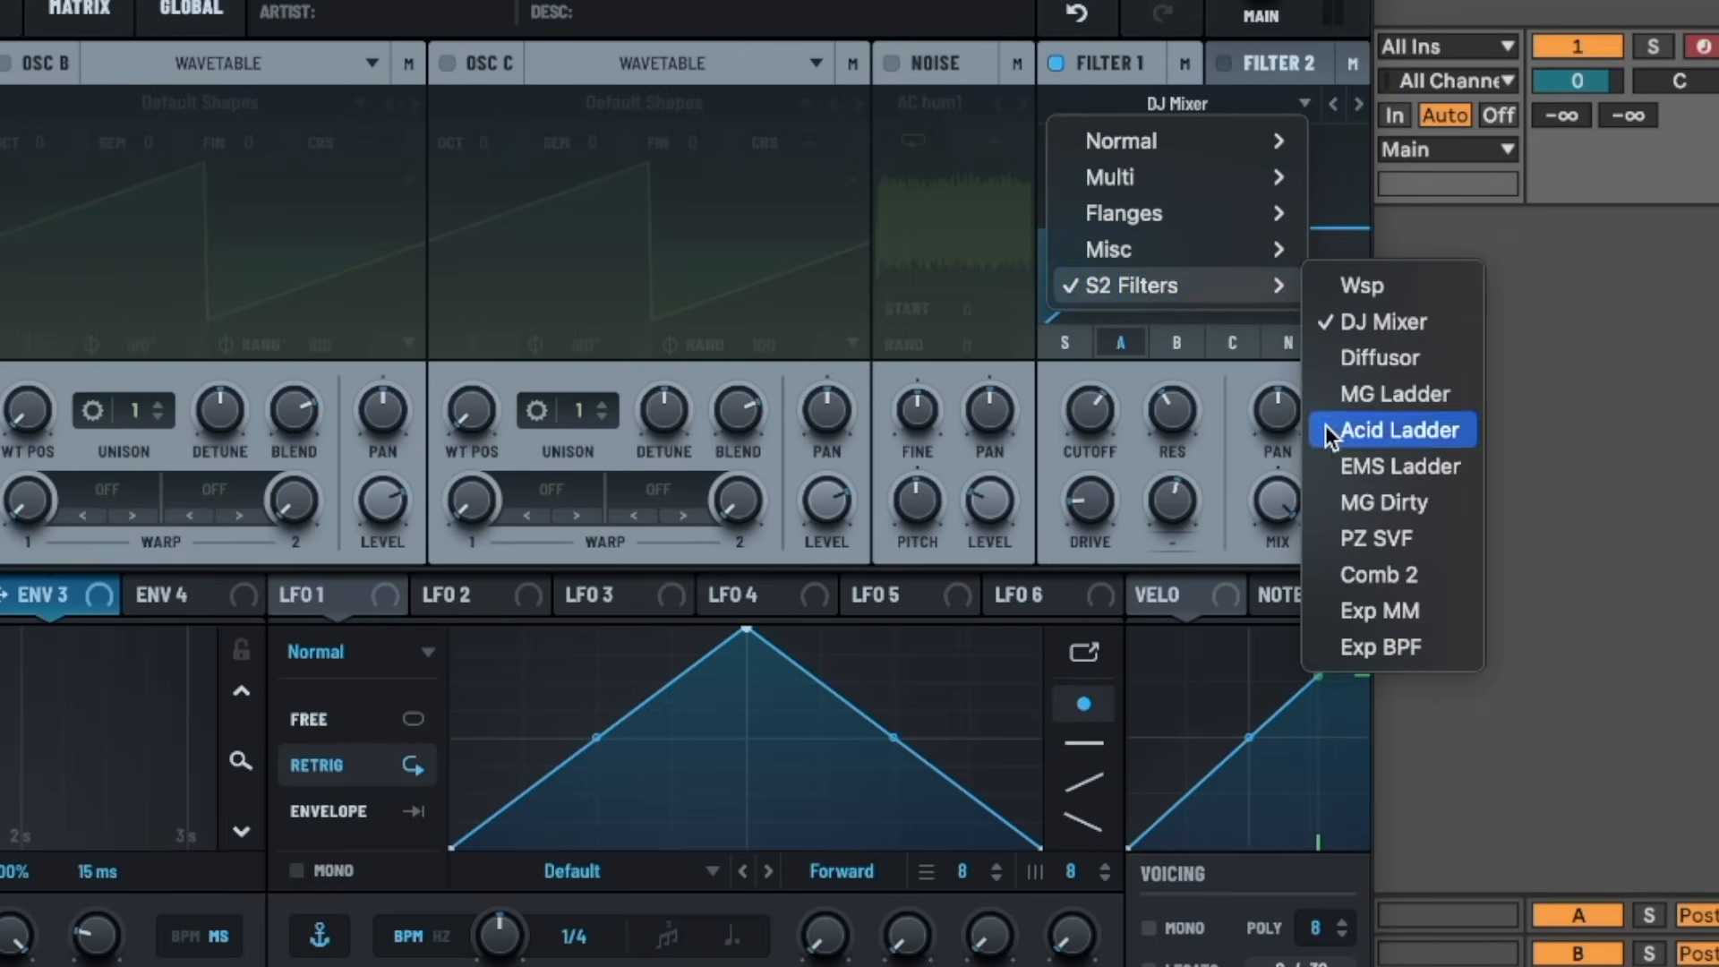
click(1382, 392)
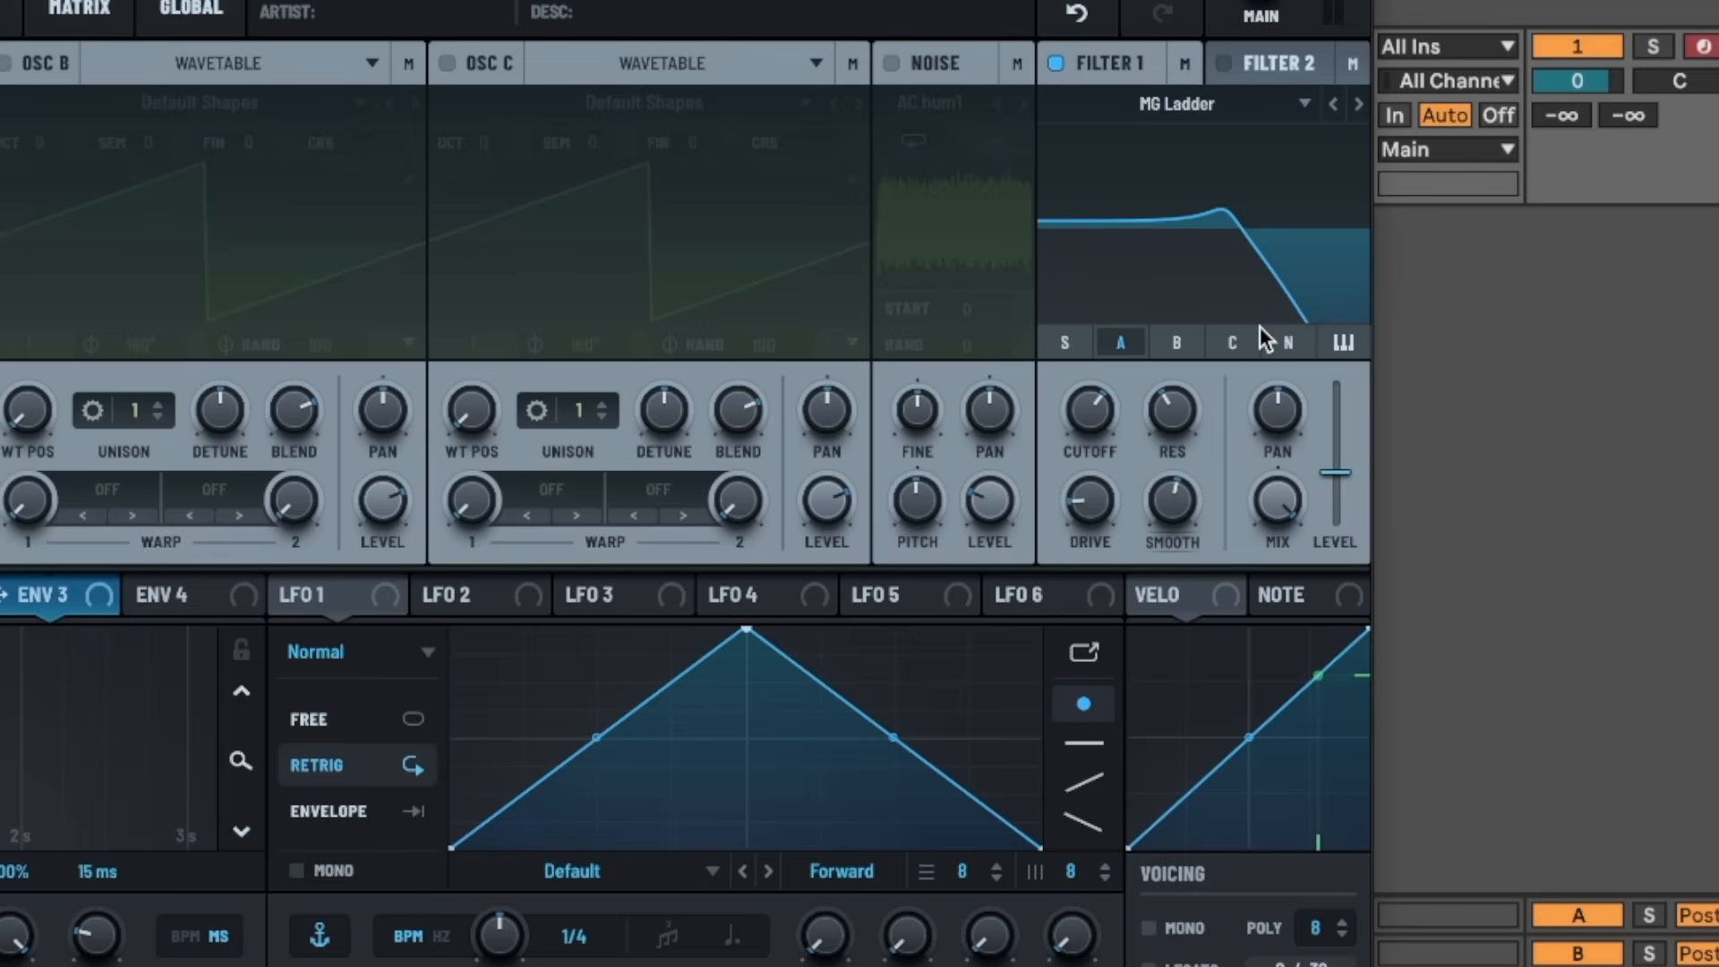
drag(1125, 428, 1209, 407)
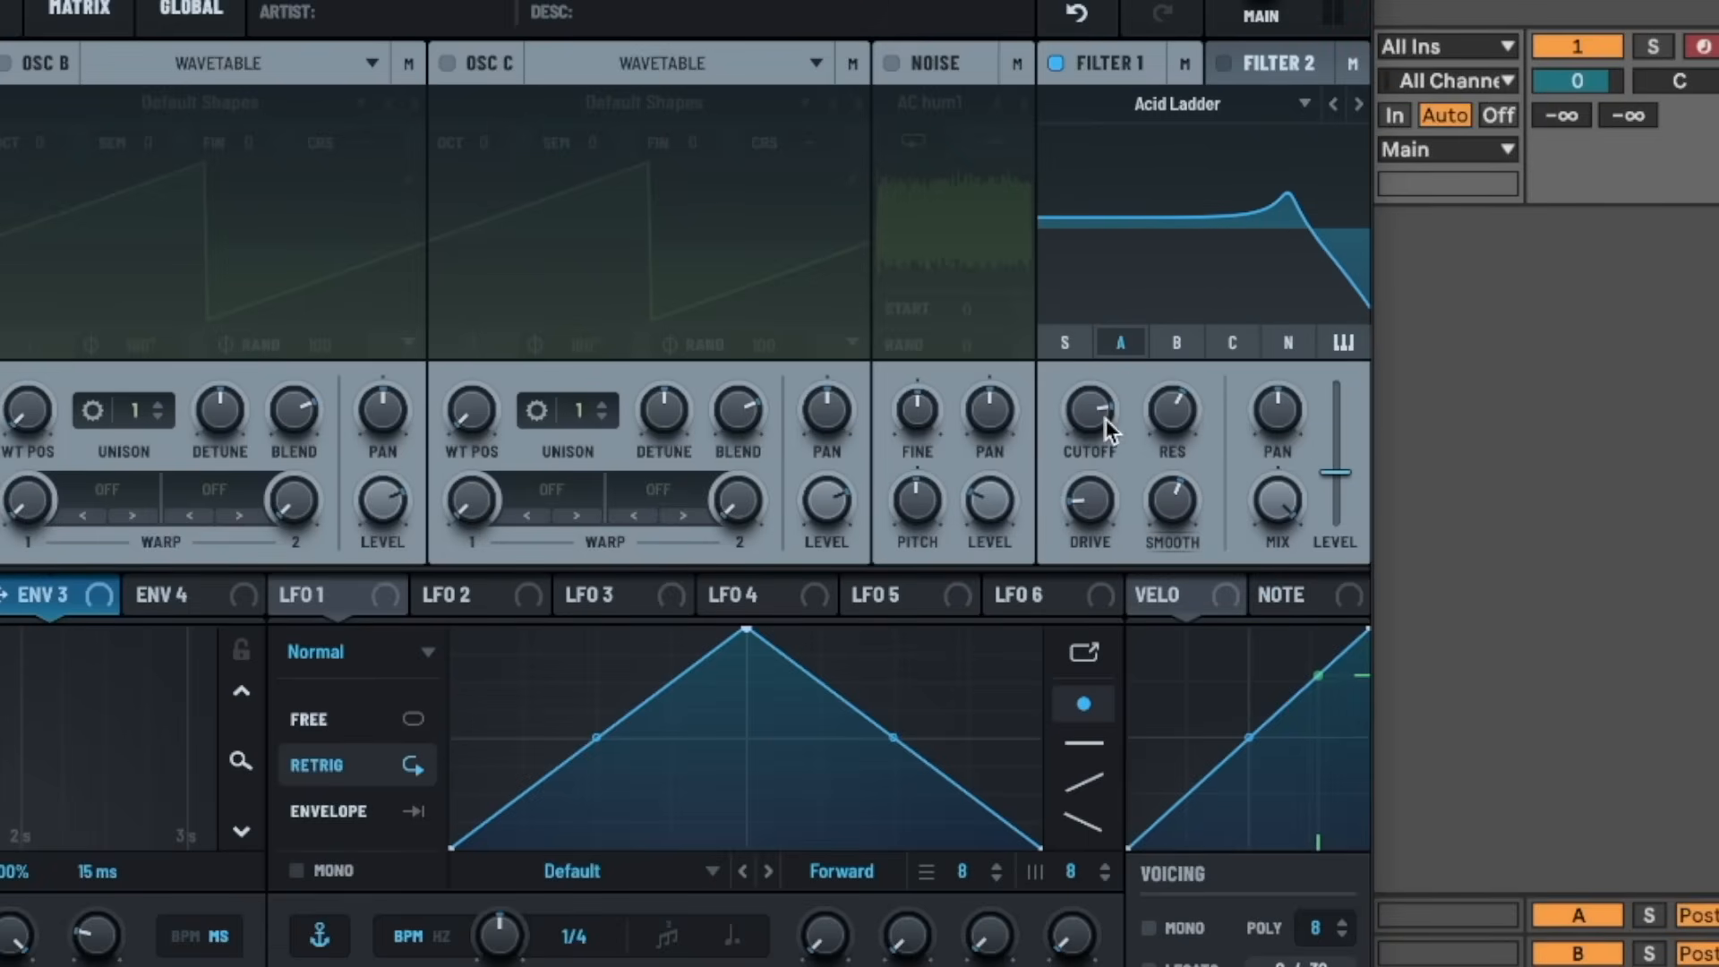
- Lower the cutoff of Filter 1's Acid Ladder type and assign Env 3 to modulate it
drag(1106, 419, 1043, 507)
drag(65, 597, 1087, 431)
drag(1326, 401, 1326, 401)
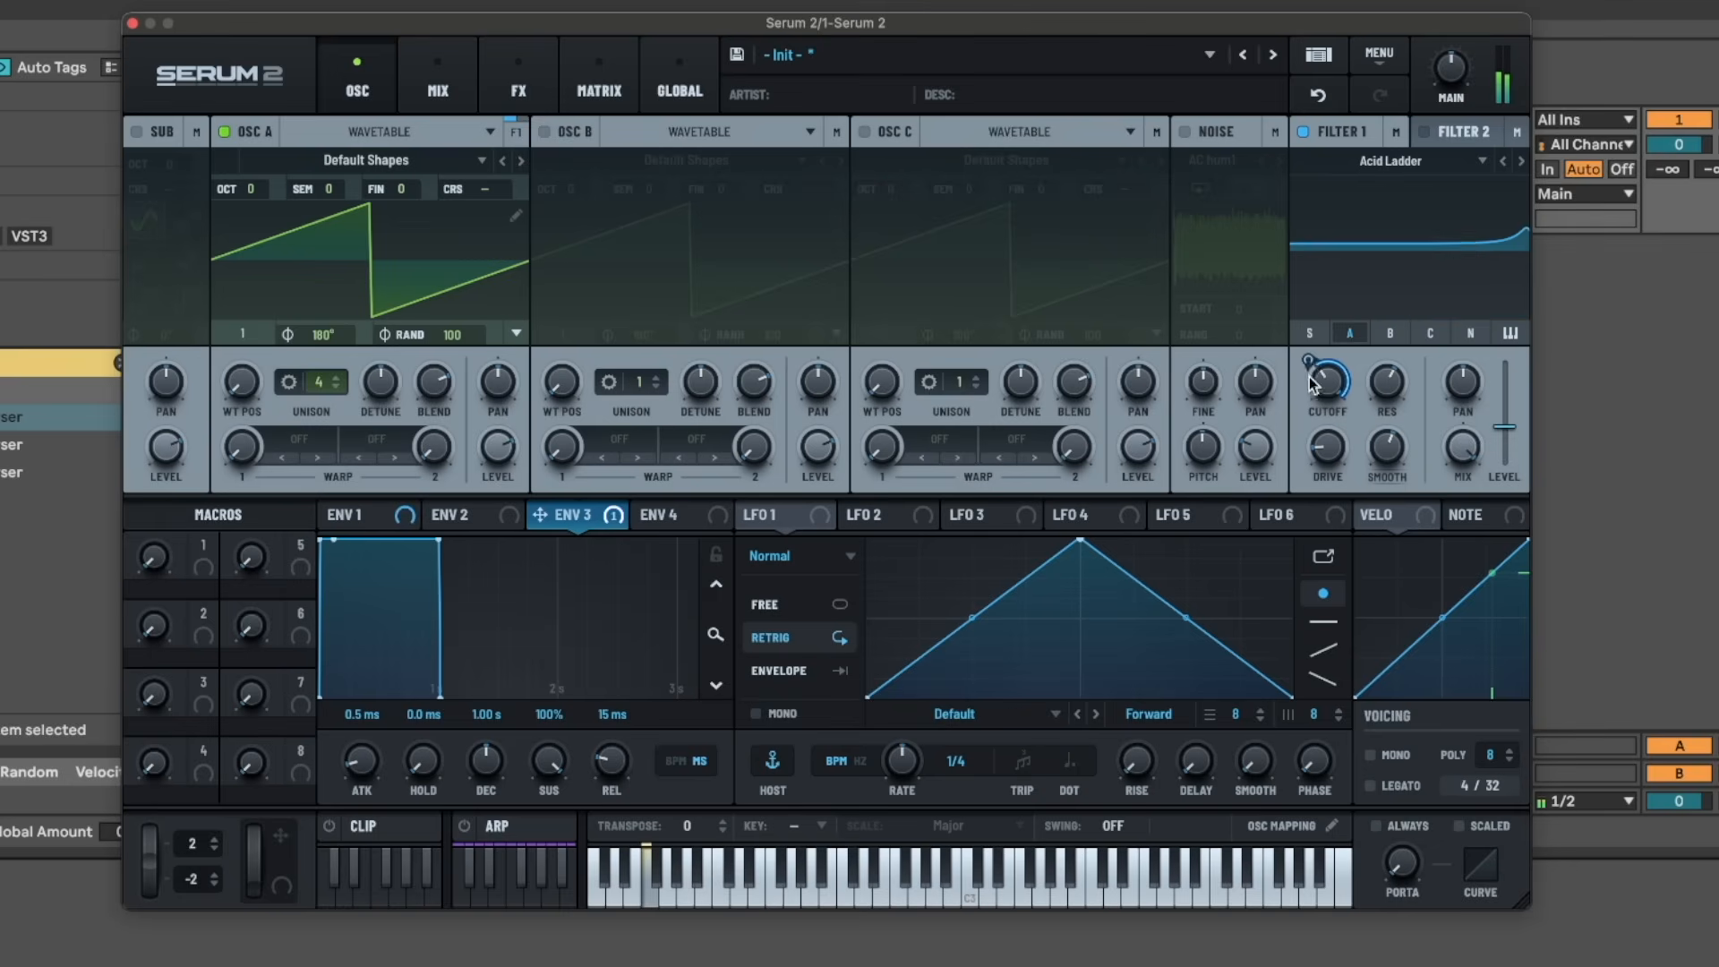
- Bring Env 3's sustain to zero with a 247 ms decay and set Filter 1's cutoff to about 356 Hz
drag(551, 750, 459, 900)
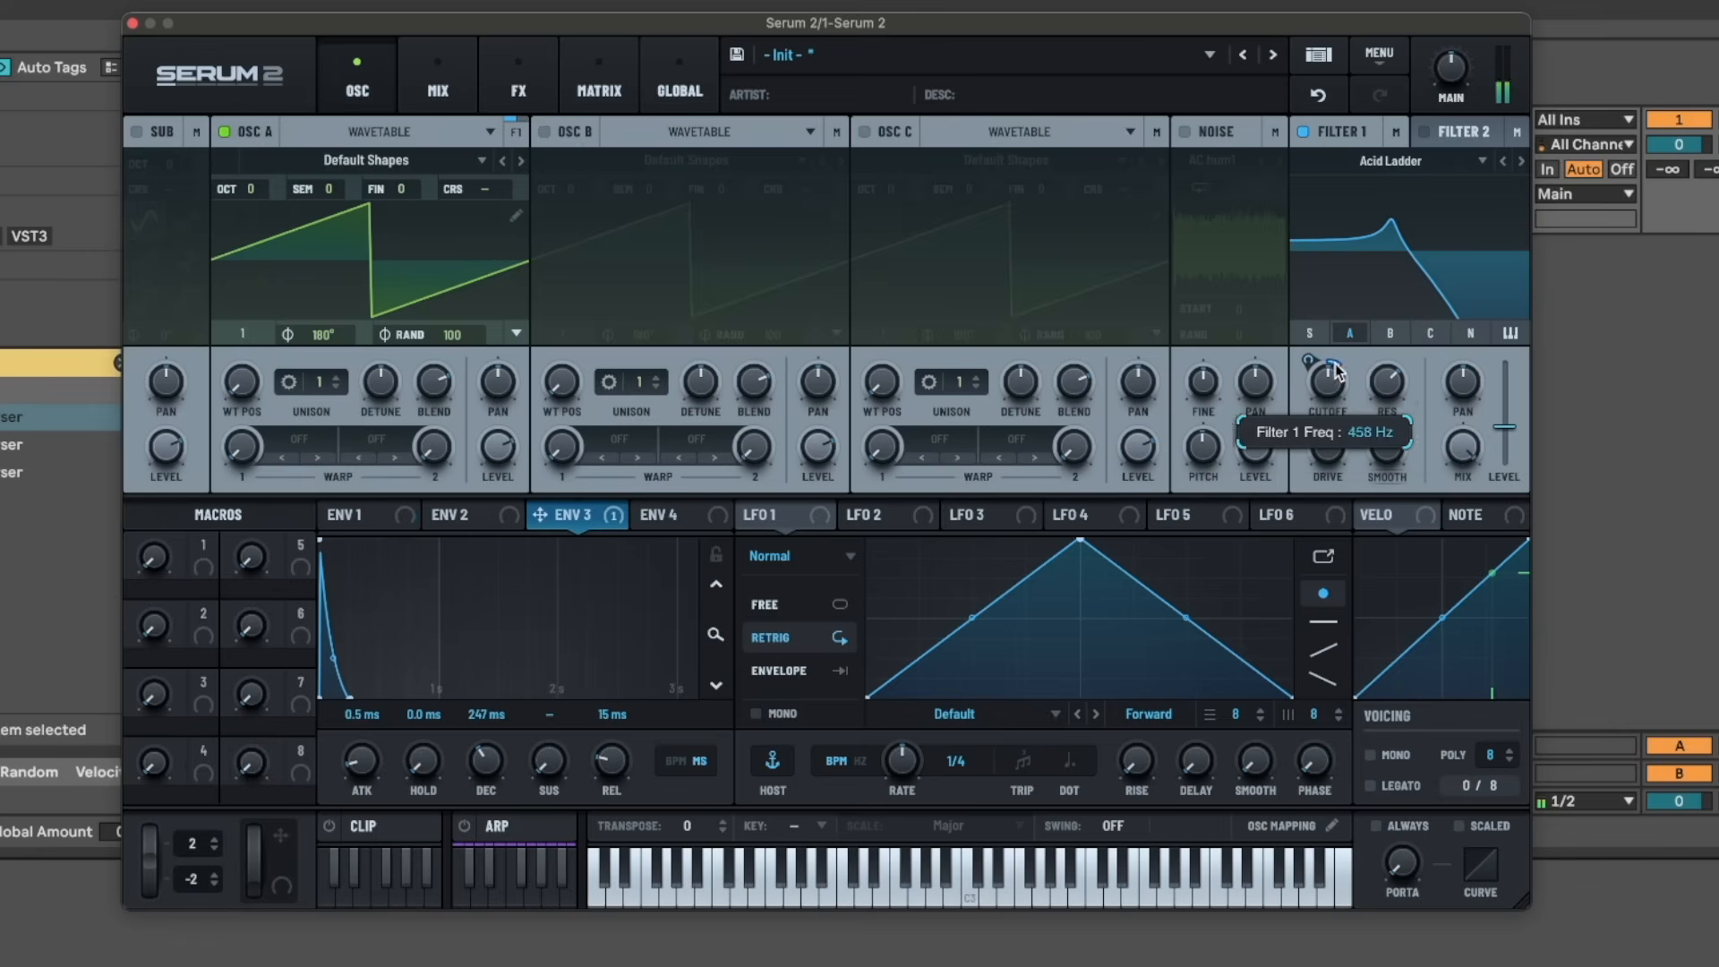
mouse_move(1335, 365)
mouse_down()
mouse_move(1351, 323)
mouse_move(1325, 361)
mouse_up()
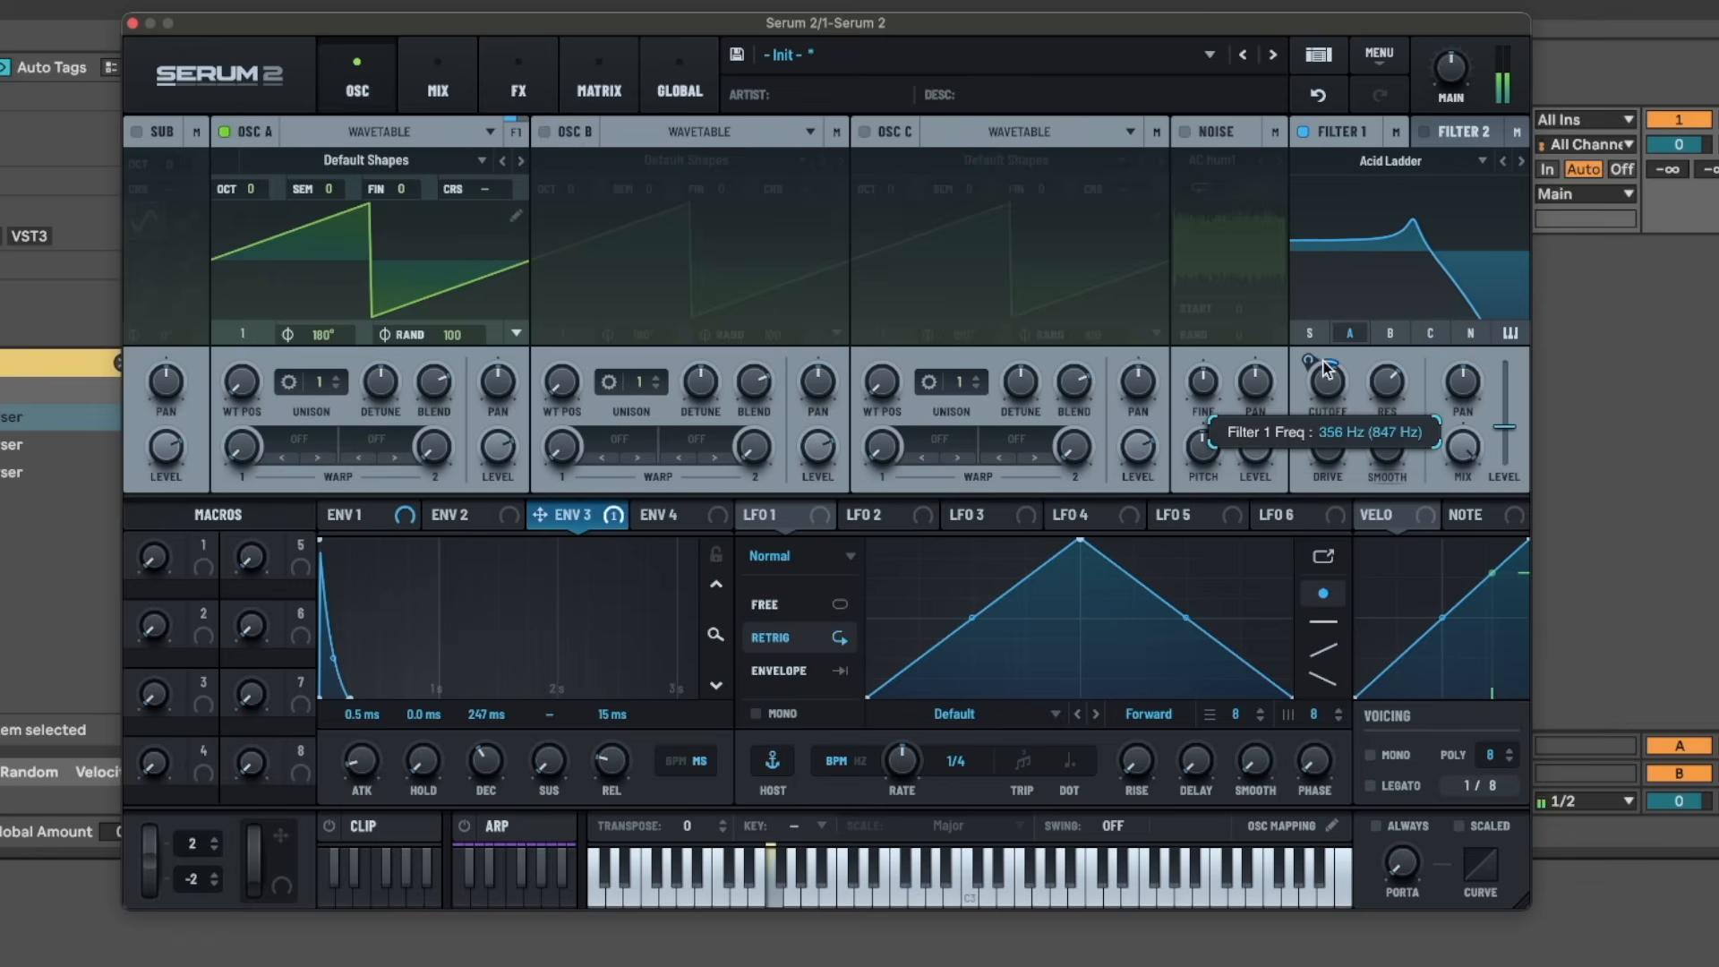
- Switch Filter 1 to the S2 filter EMS Ladder and sweep its cutoff
click(1479, 179)
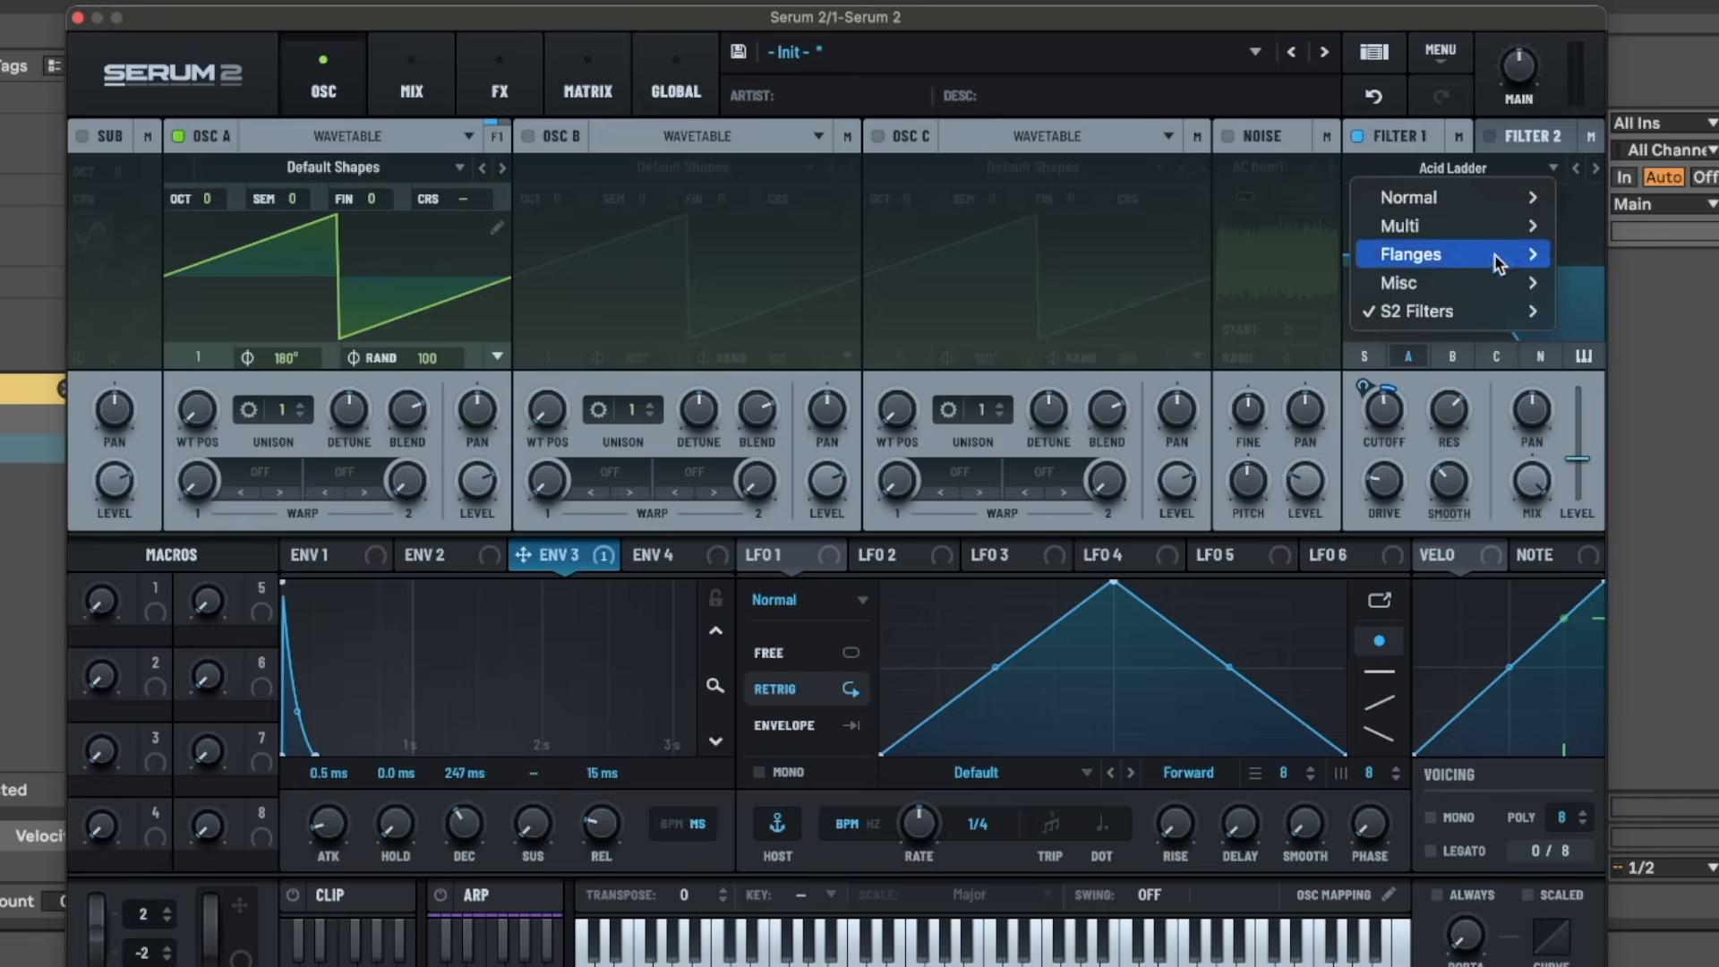
mouse_move(1411, 291)
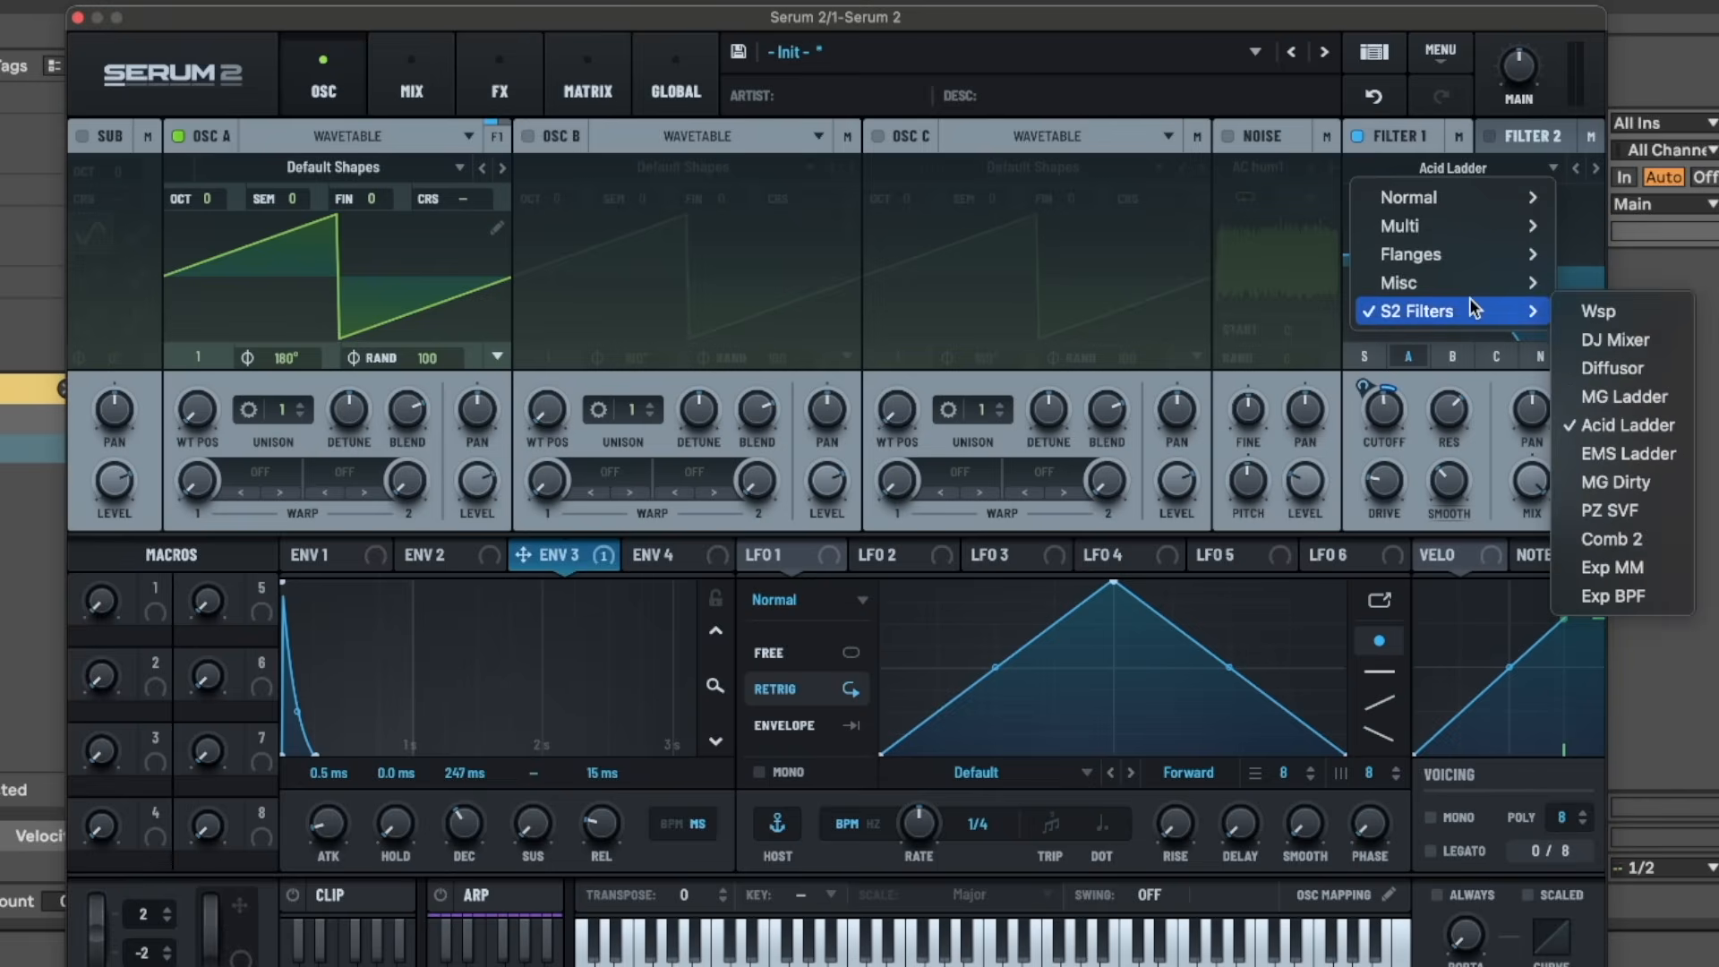
click(1626, 454)
mouse_move(1376, 436)
mouse_down()
mouse_move(1374, 394)
mouse_move(1393, 407)
mouse_up()
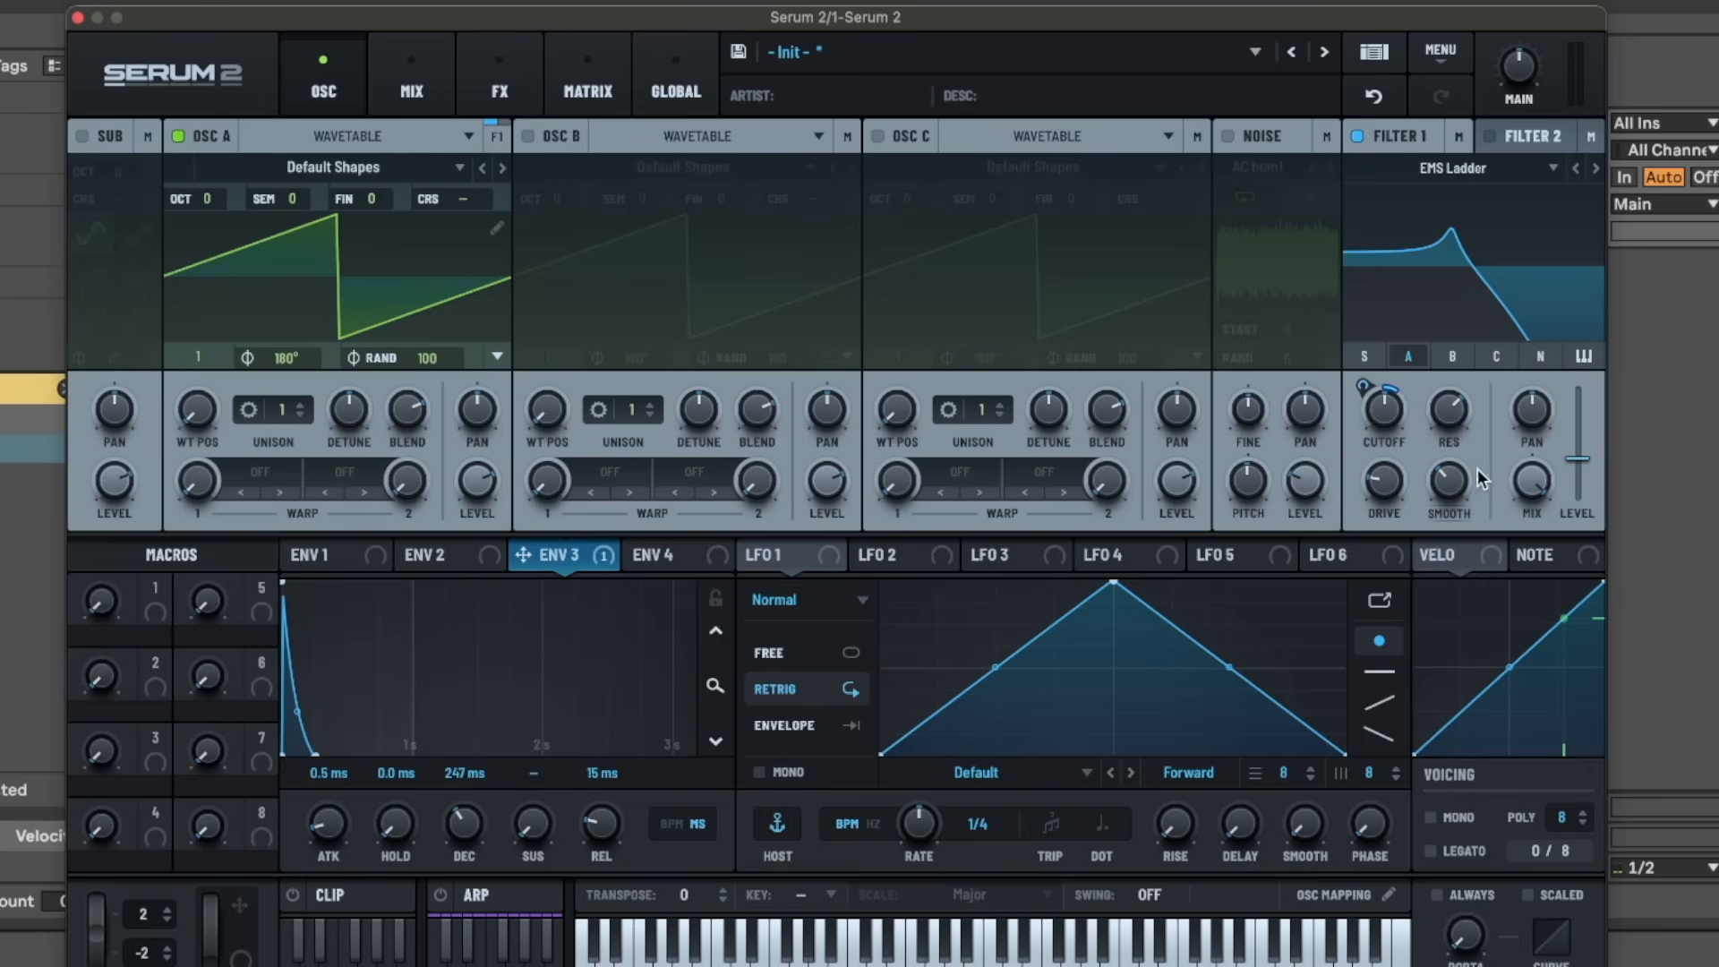
- Switch Filter 1 to the S2 filter MG Dirty and adjust its cutoff, resonance and drive
drag(1517, 480, 1533, 453)
click(1453, 168)
mouse_move(1438, 314)
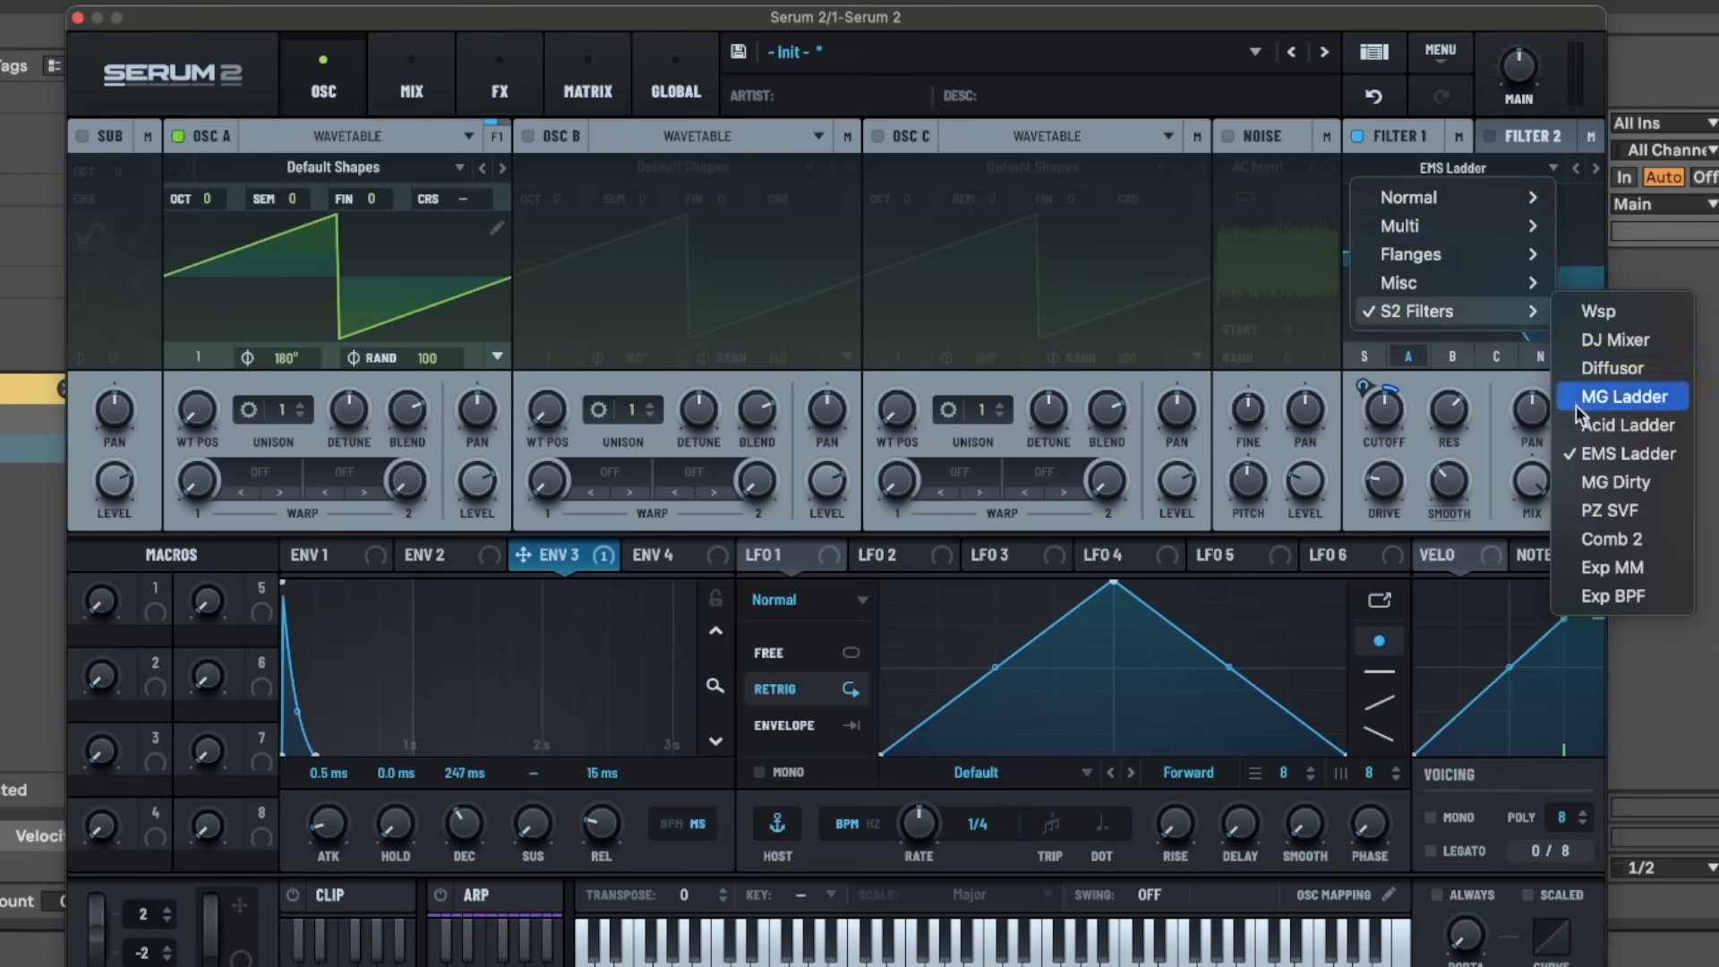
click(1598, 481)
drag(1390, 412, 1395, 405)
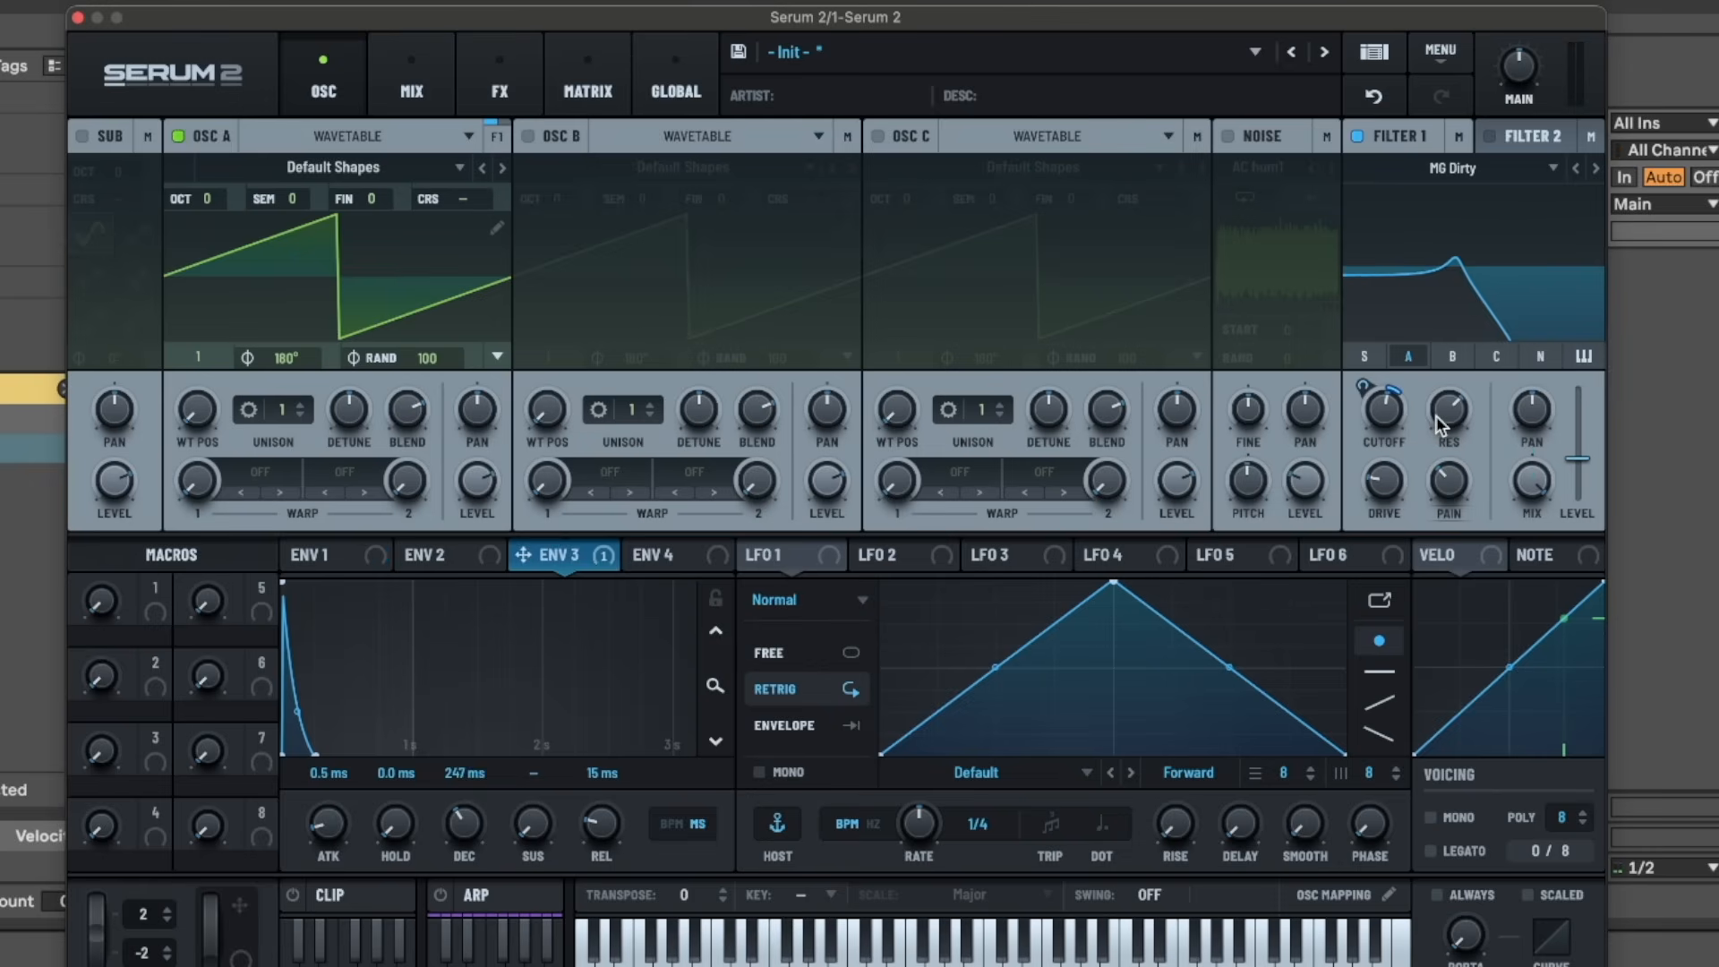
drag(1437, 417, 1440, 521)
mouse_move(1395, 418)
mouse_down()
mouse_move(1377, 477)
mouse_move(1393, 399)
mouse_up()
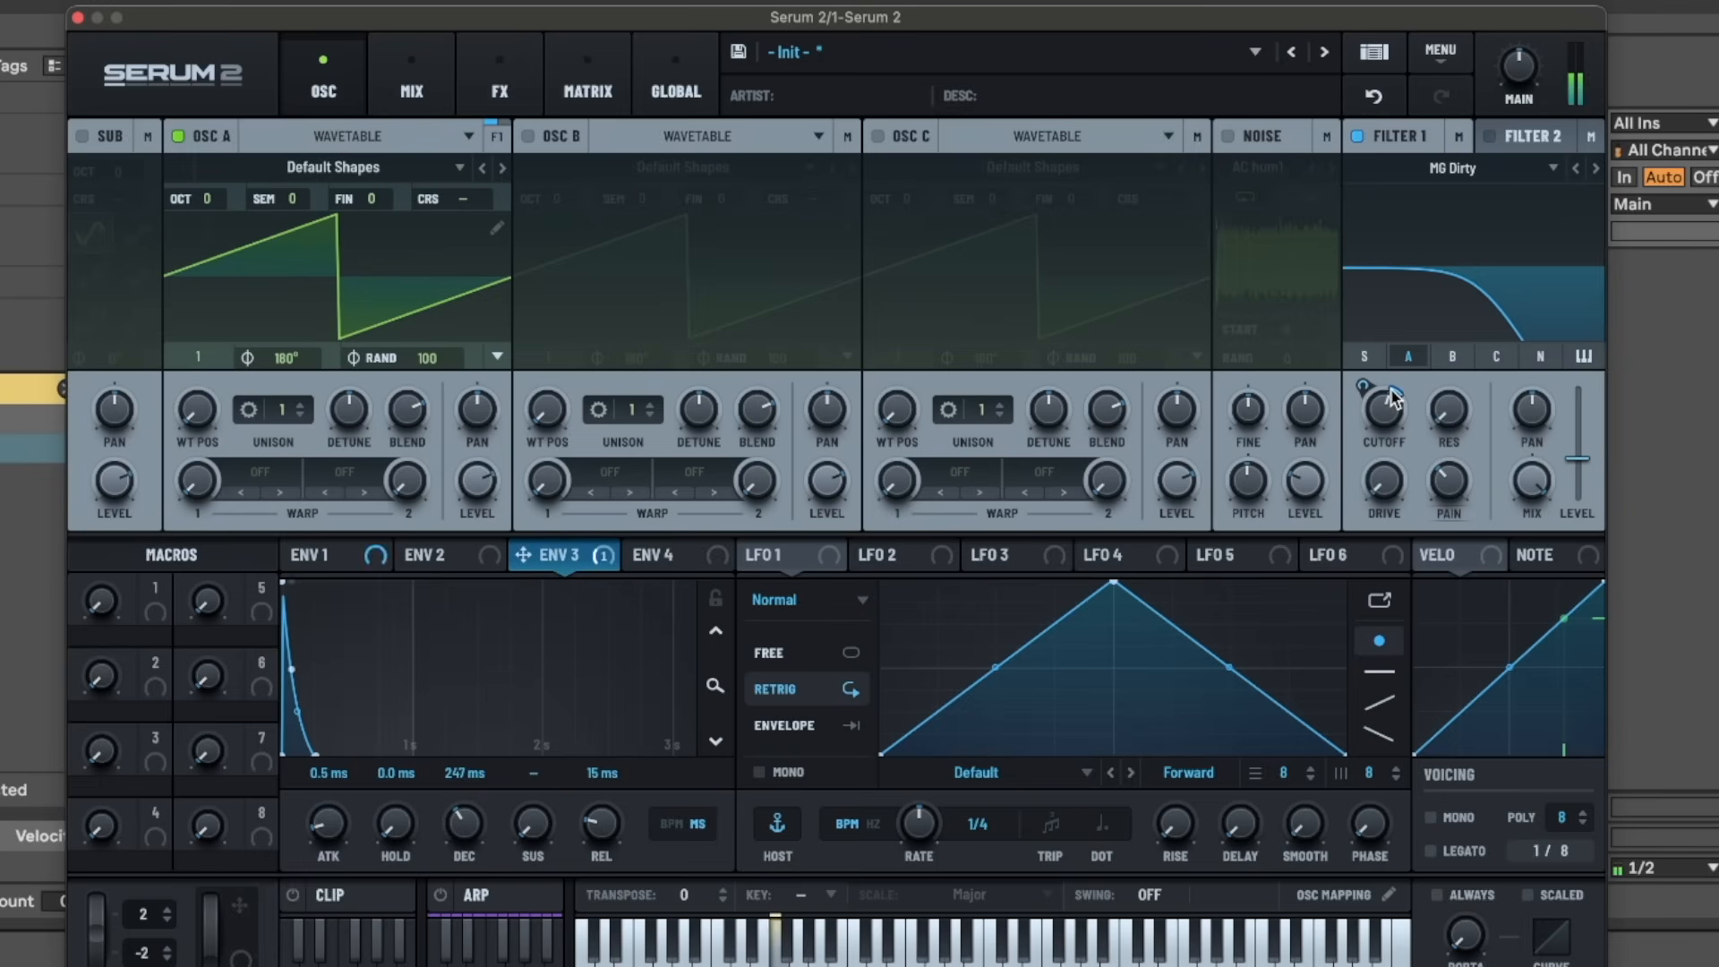
- Switch Filter 1 to the S2 filter PZ SVF and move its morph handle toward corner 2
click(1593, 171)
click(1499, 174)
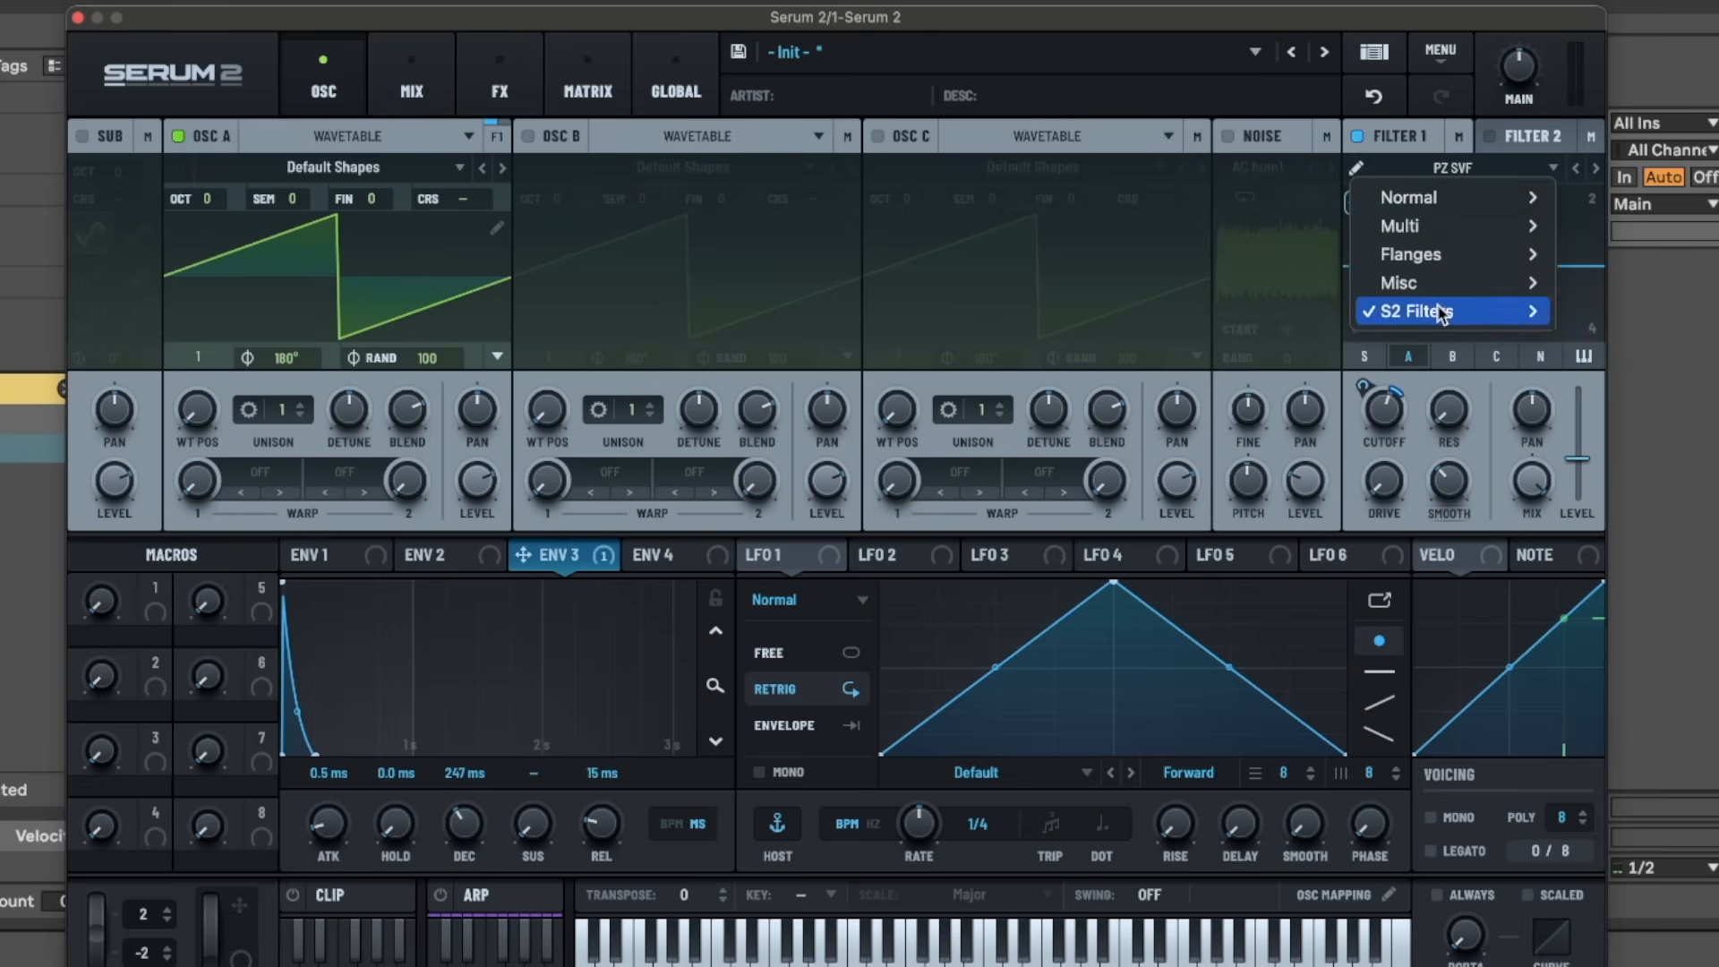
mouse_move(1437, 309)
click(1625, 512)
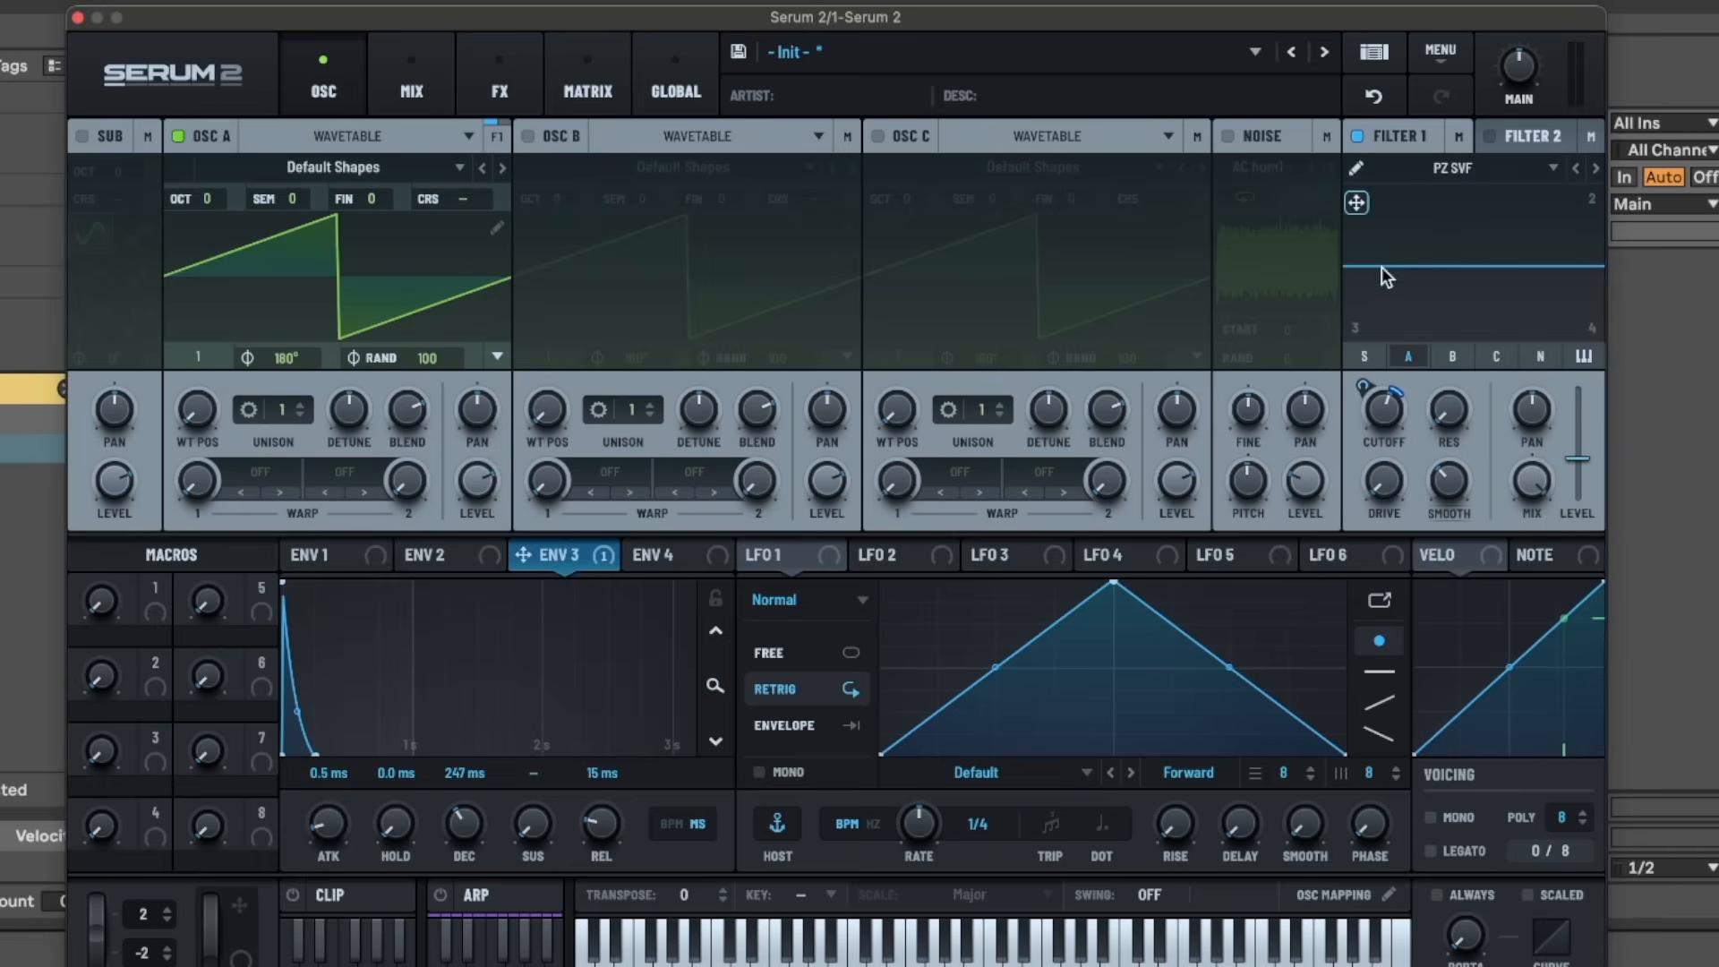
drag(1362, 206, 1481, 294)
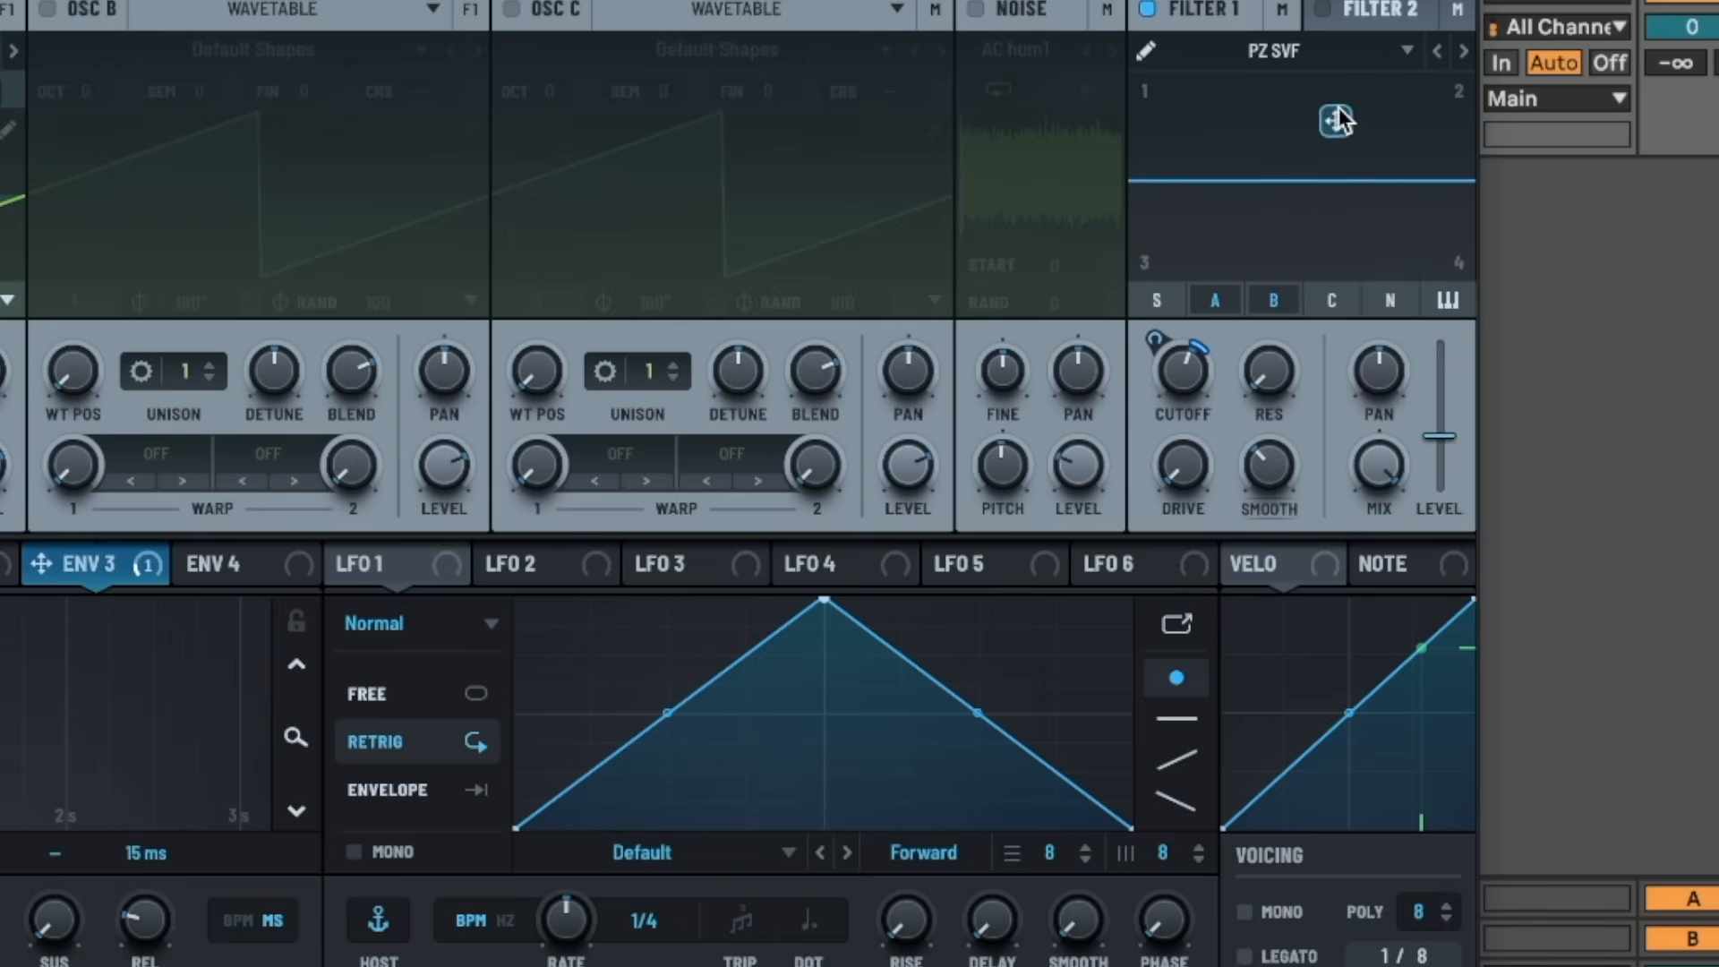
- Raise Filter 1's resonance and lower its cutoff slightly
drag(1270, 462, 1206, 545)
drag(1270, 351, 1350, 149)
mouse_move(1189, 367)
mouse_down()
mouse_move(1121, 472)
mouse_move(1178, 363)
mouse_up()
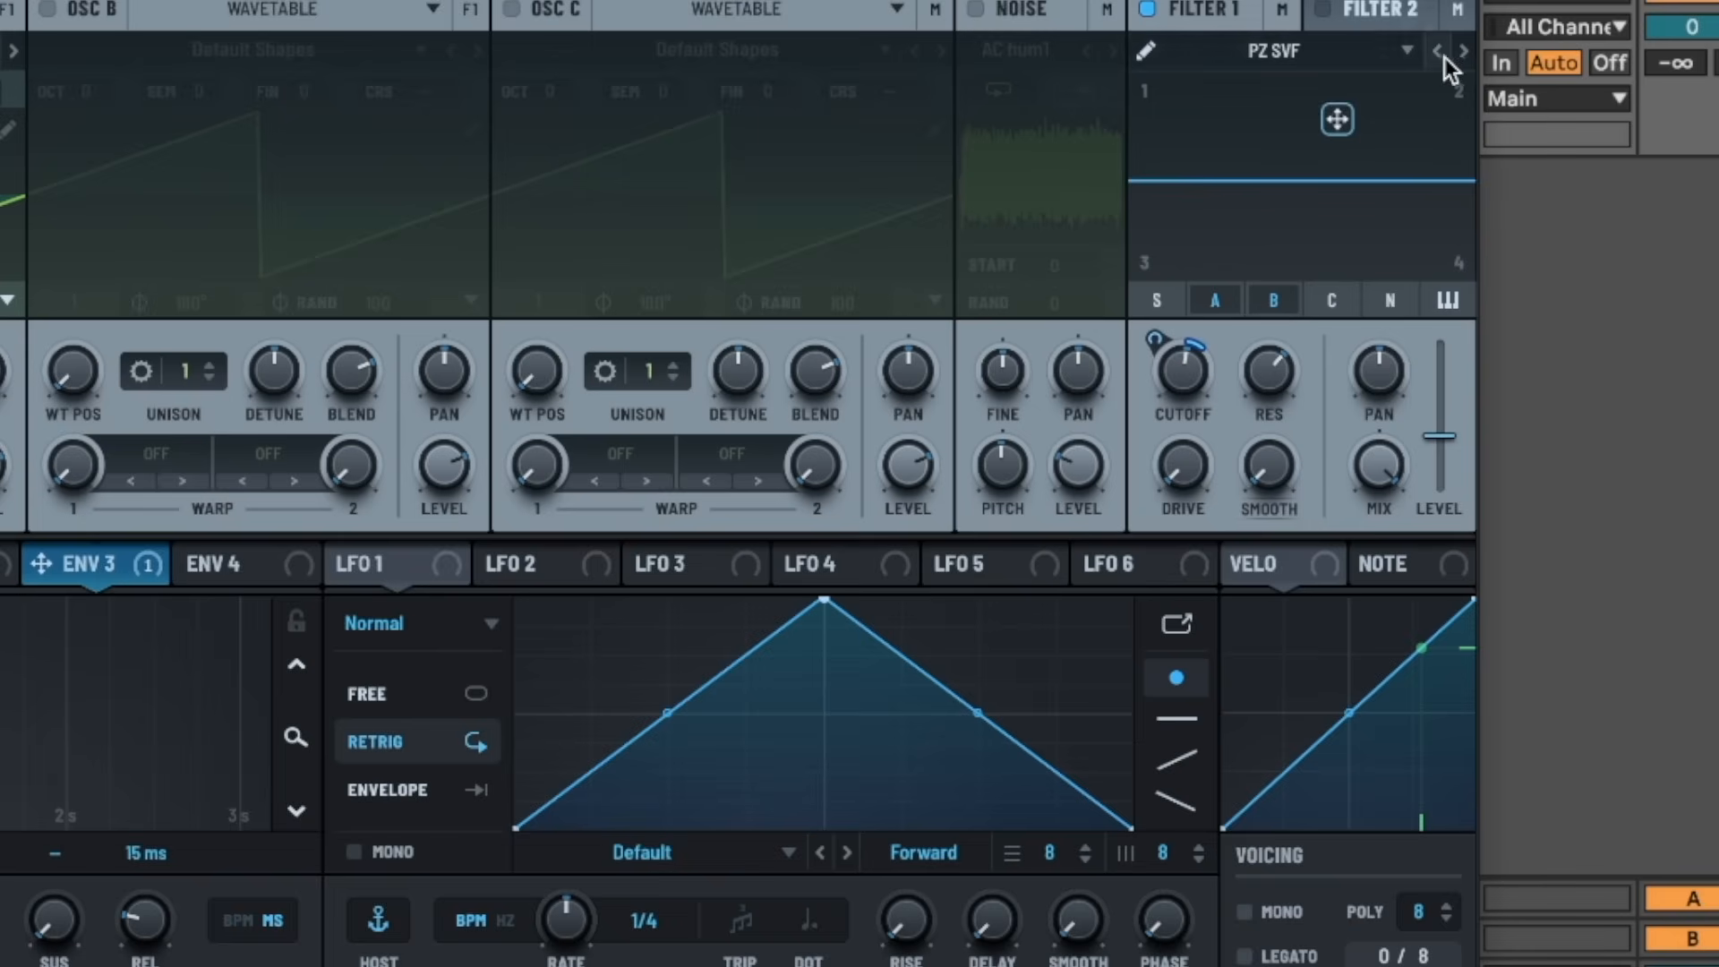
- In Filter 1's PZ SVF curve editor, raise points 5 and 3 into peaks and pull point 6 down into a notch
click(1148, 51)
drag(561, 262, 450, 156)
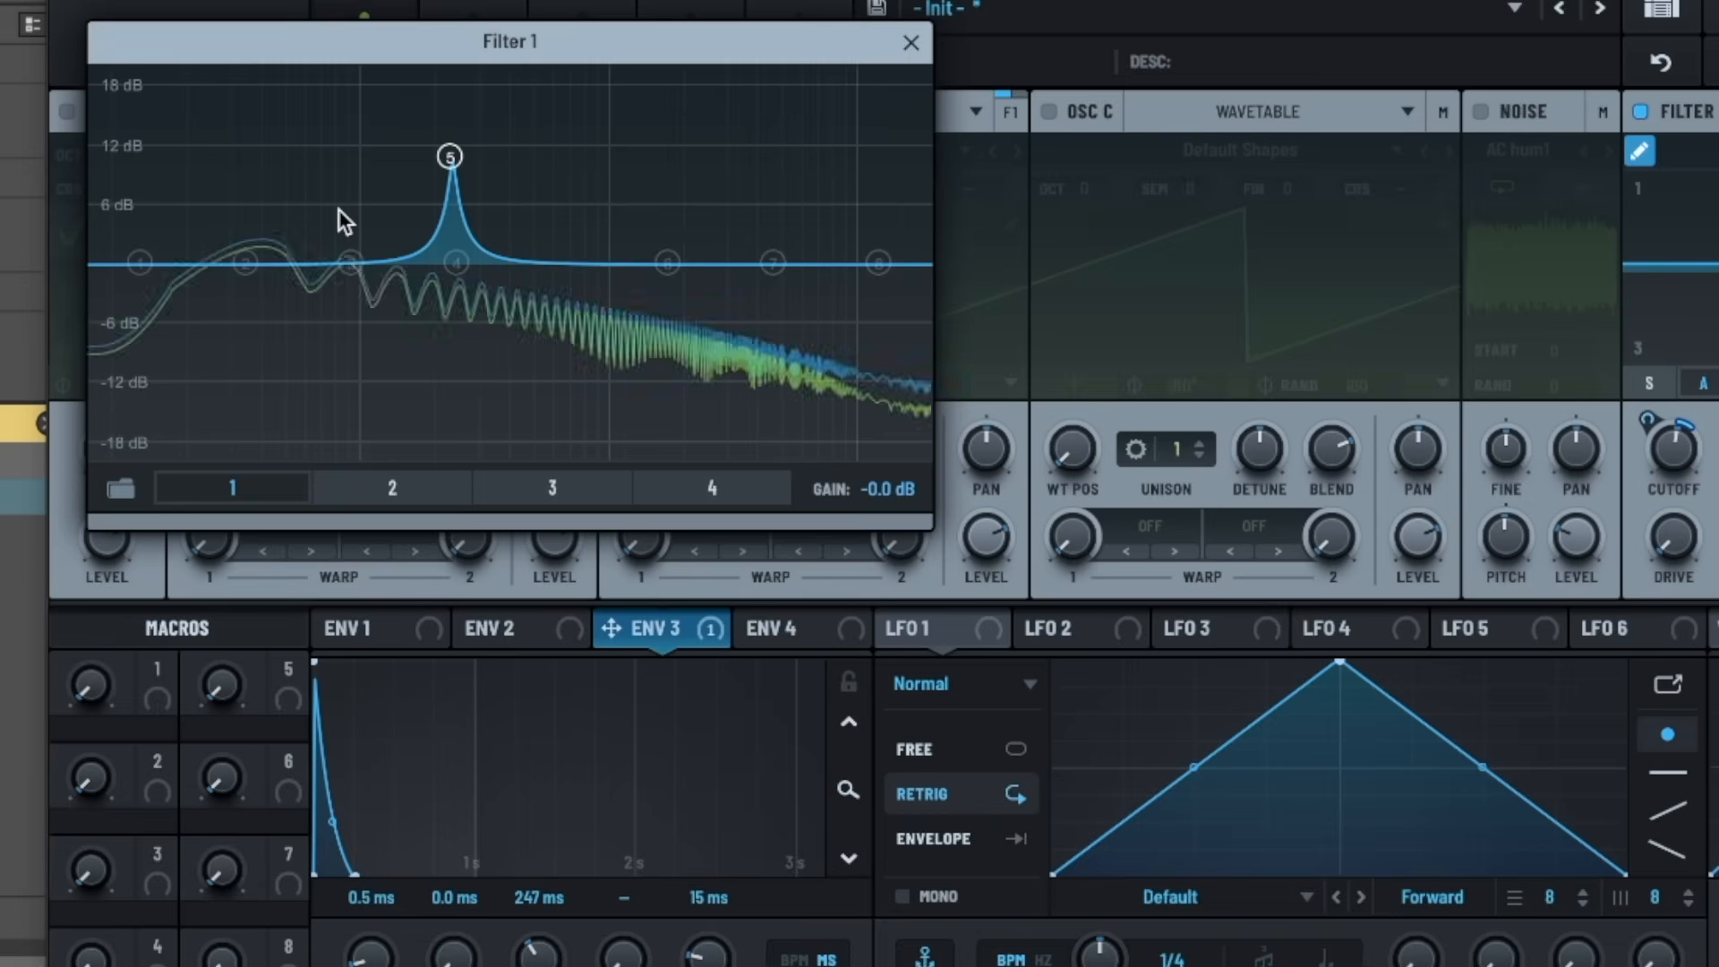
drag(351, 262, 336, 141)
scroll(341, 141, up, 3)
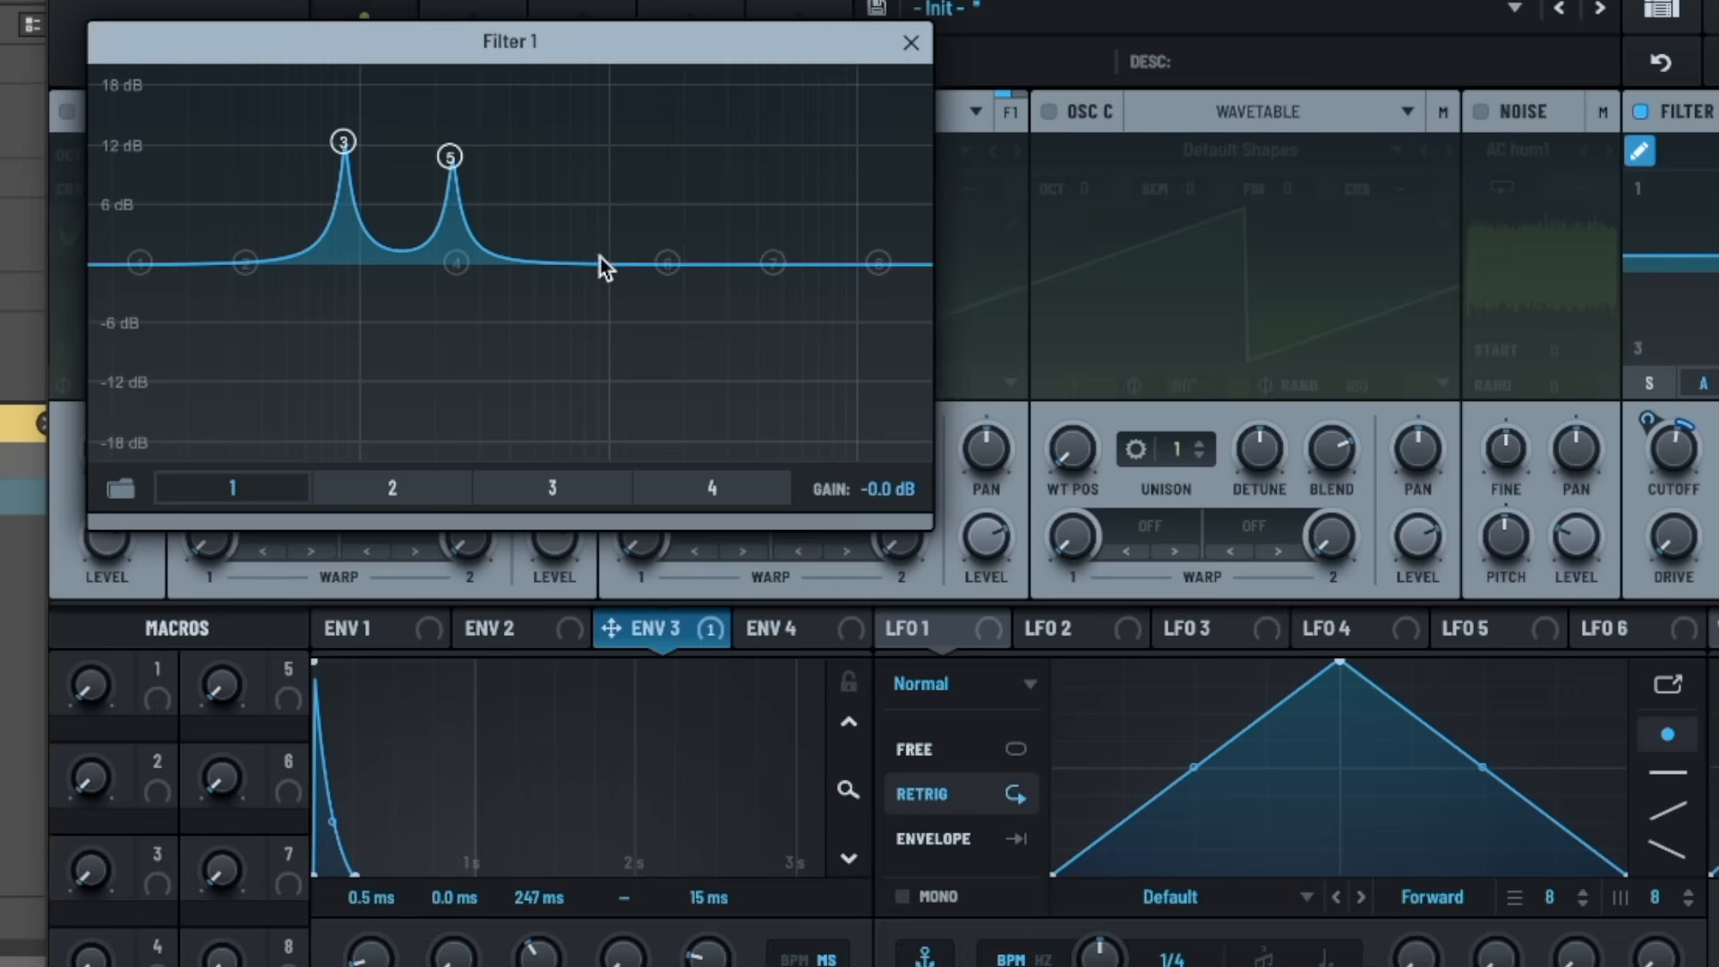
drag(667, 262, 518, 386)
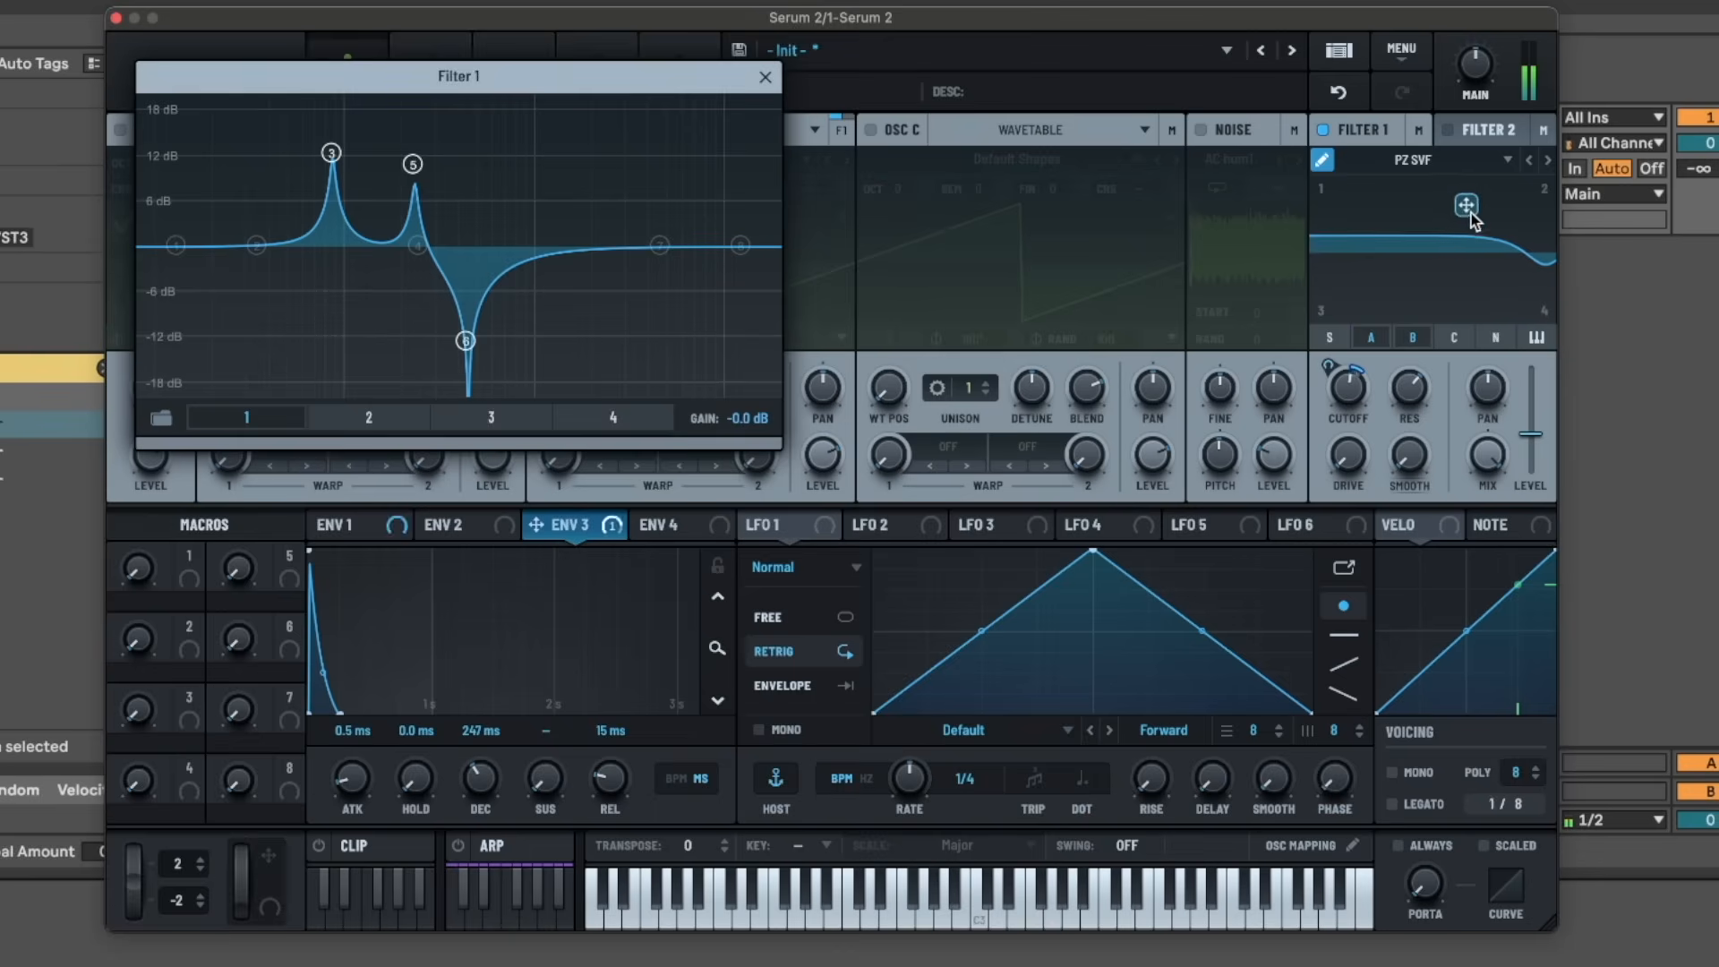
- Raise point 7 and pull down point 2 of Filter 1's PZ SVF curve, and sweep the morph handle toward corner 1
drag(1474, 219, 1422, 207)
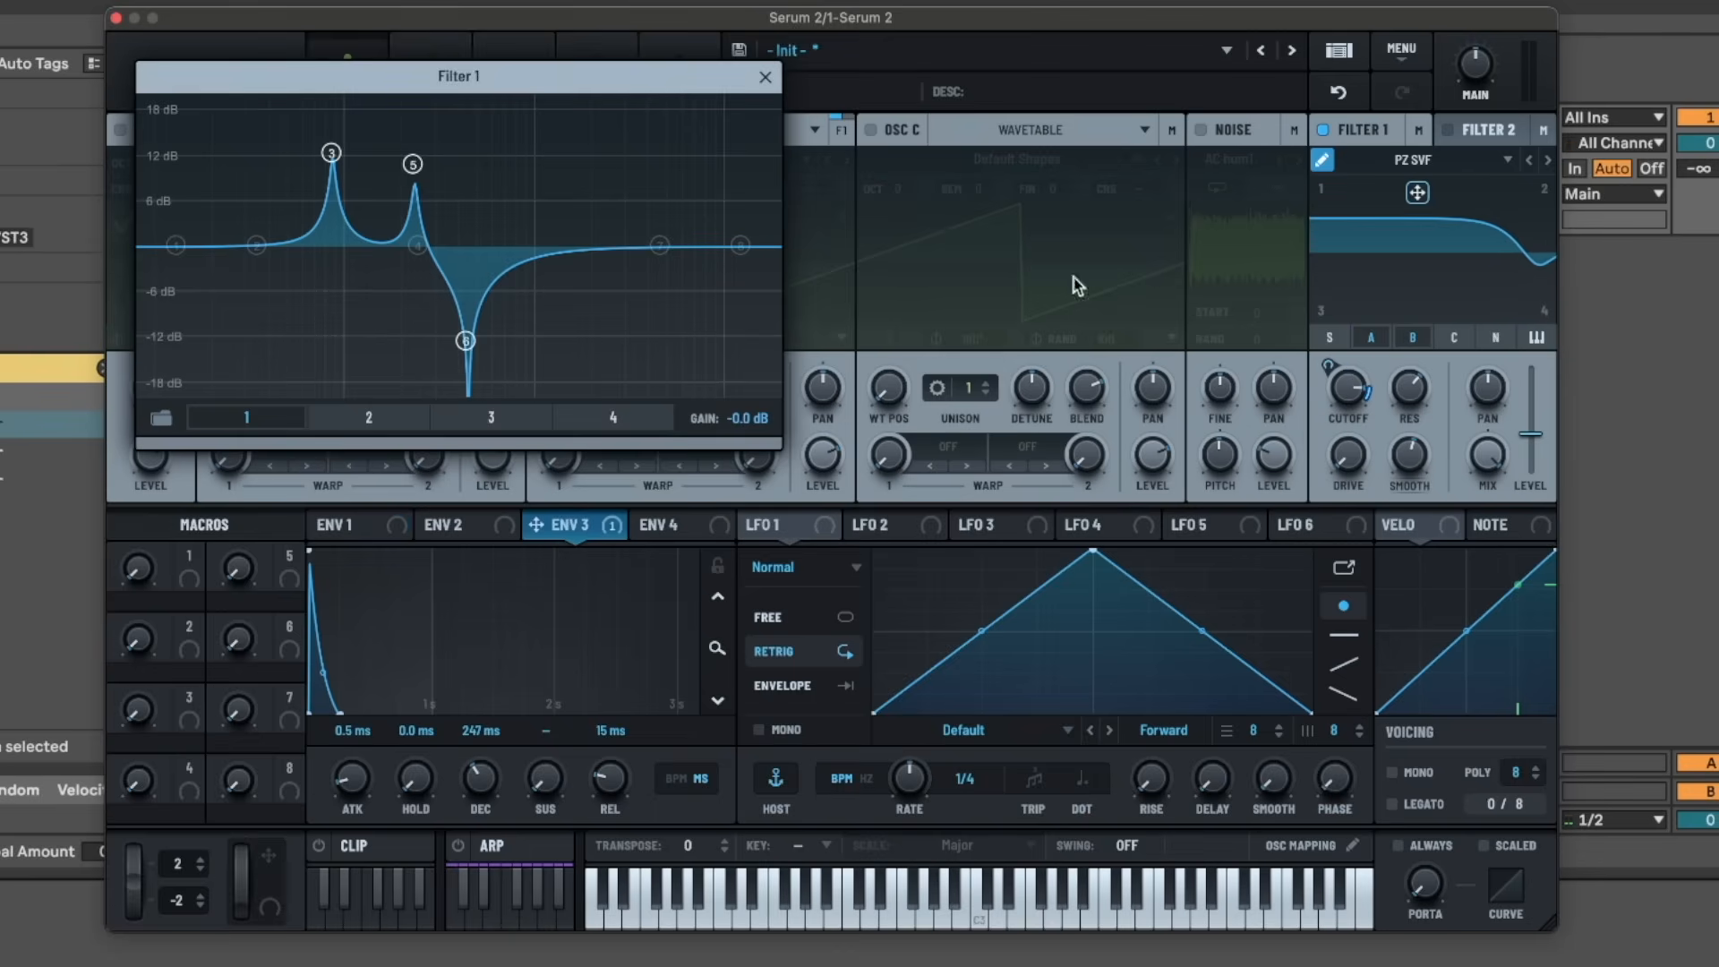
drag(660, 244, 529, 169)
drag(257, 244, 257, 358)
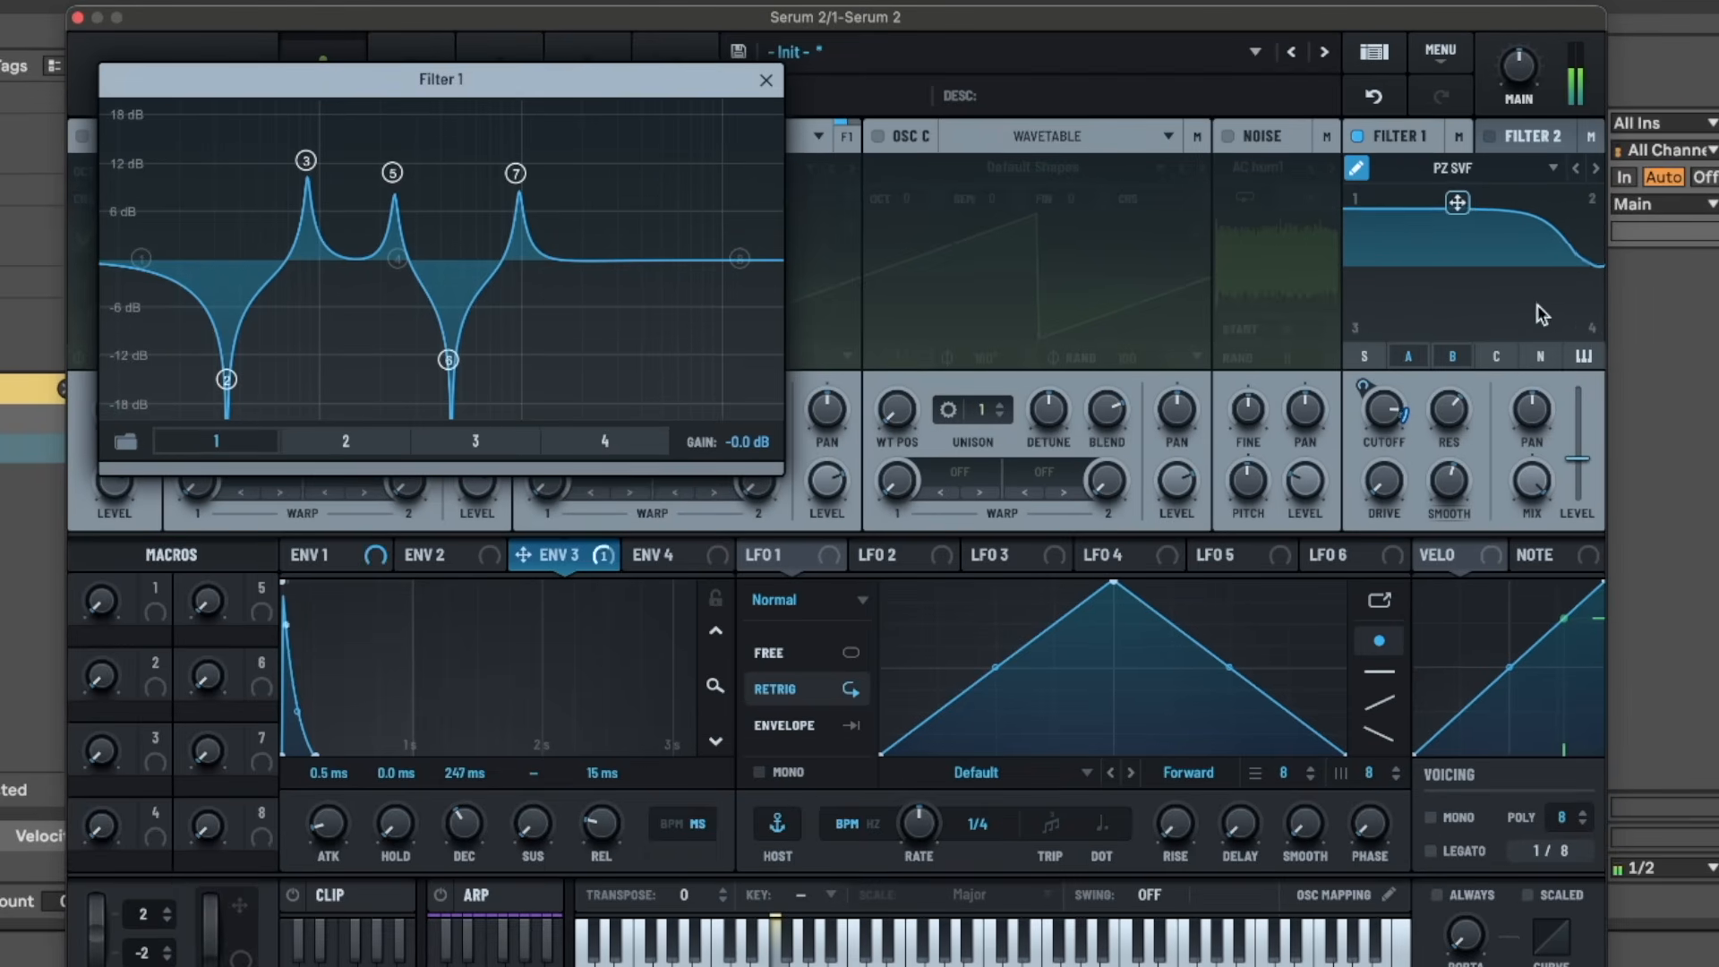
drag(1456, 206, 1409, 162)
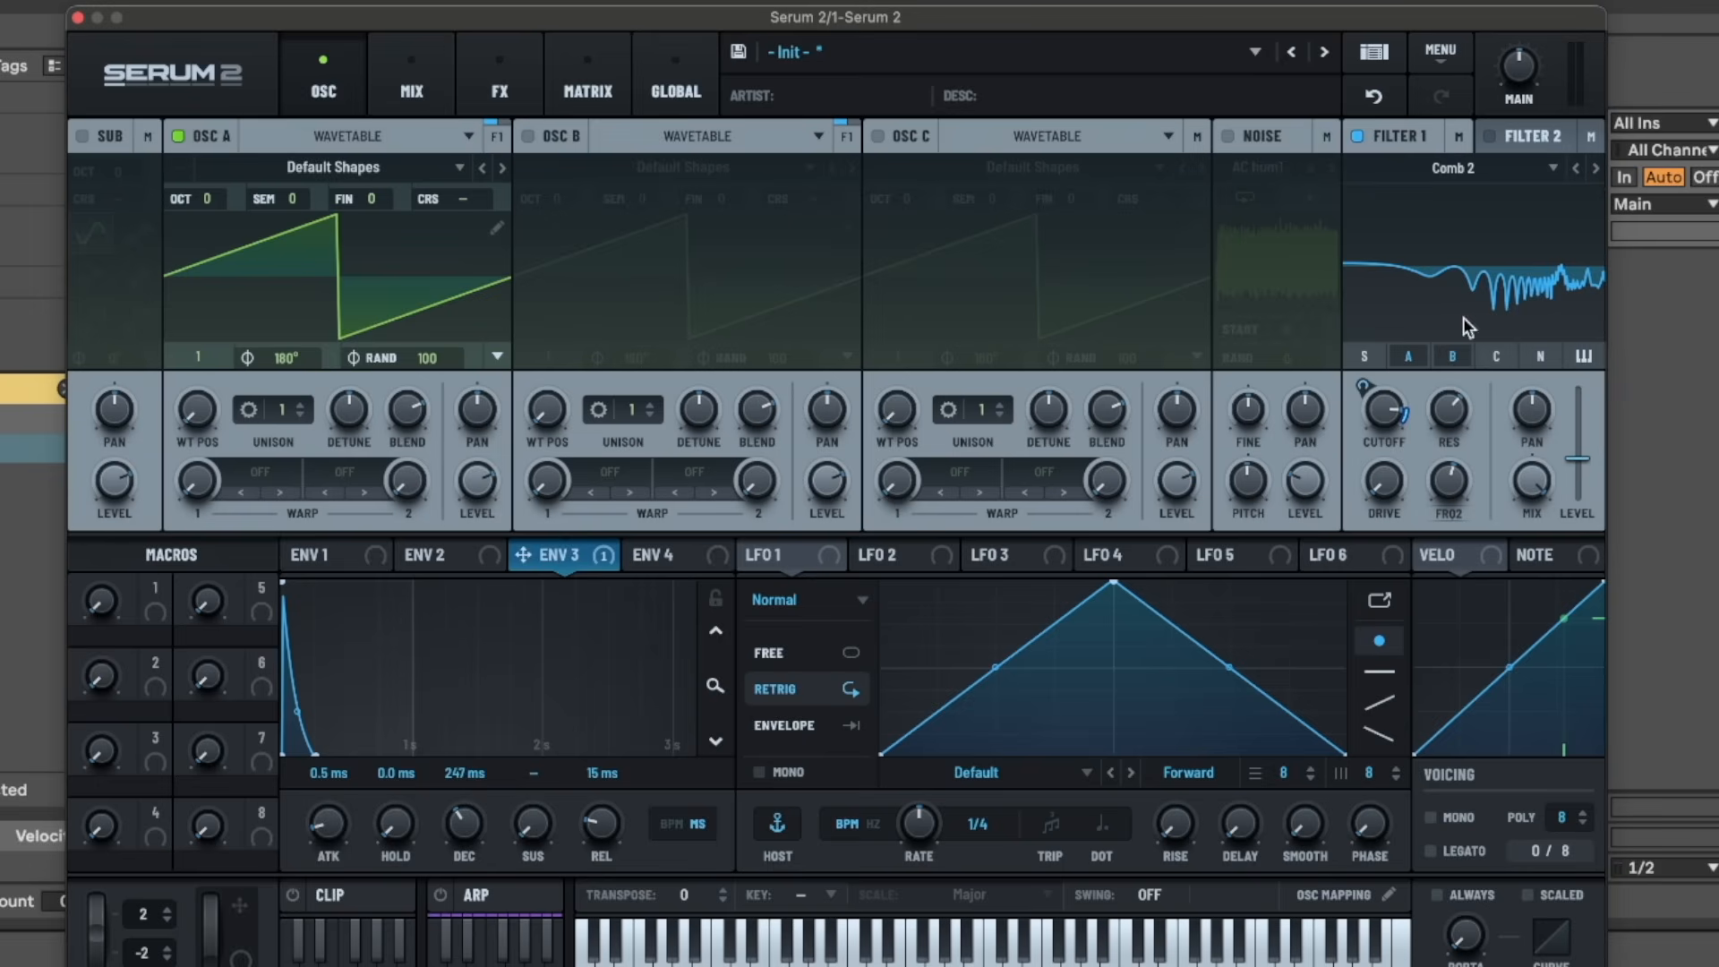
- Lower the cutoff of Filter 1's Comb 2 type and remove all modulators from that cutoff
drag(1387, 409, 1320, 476)
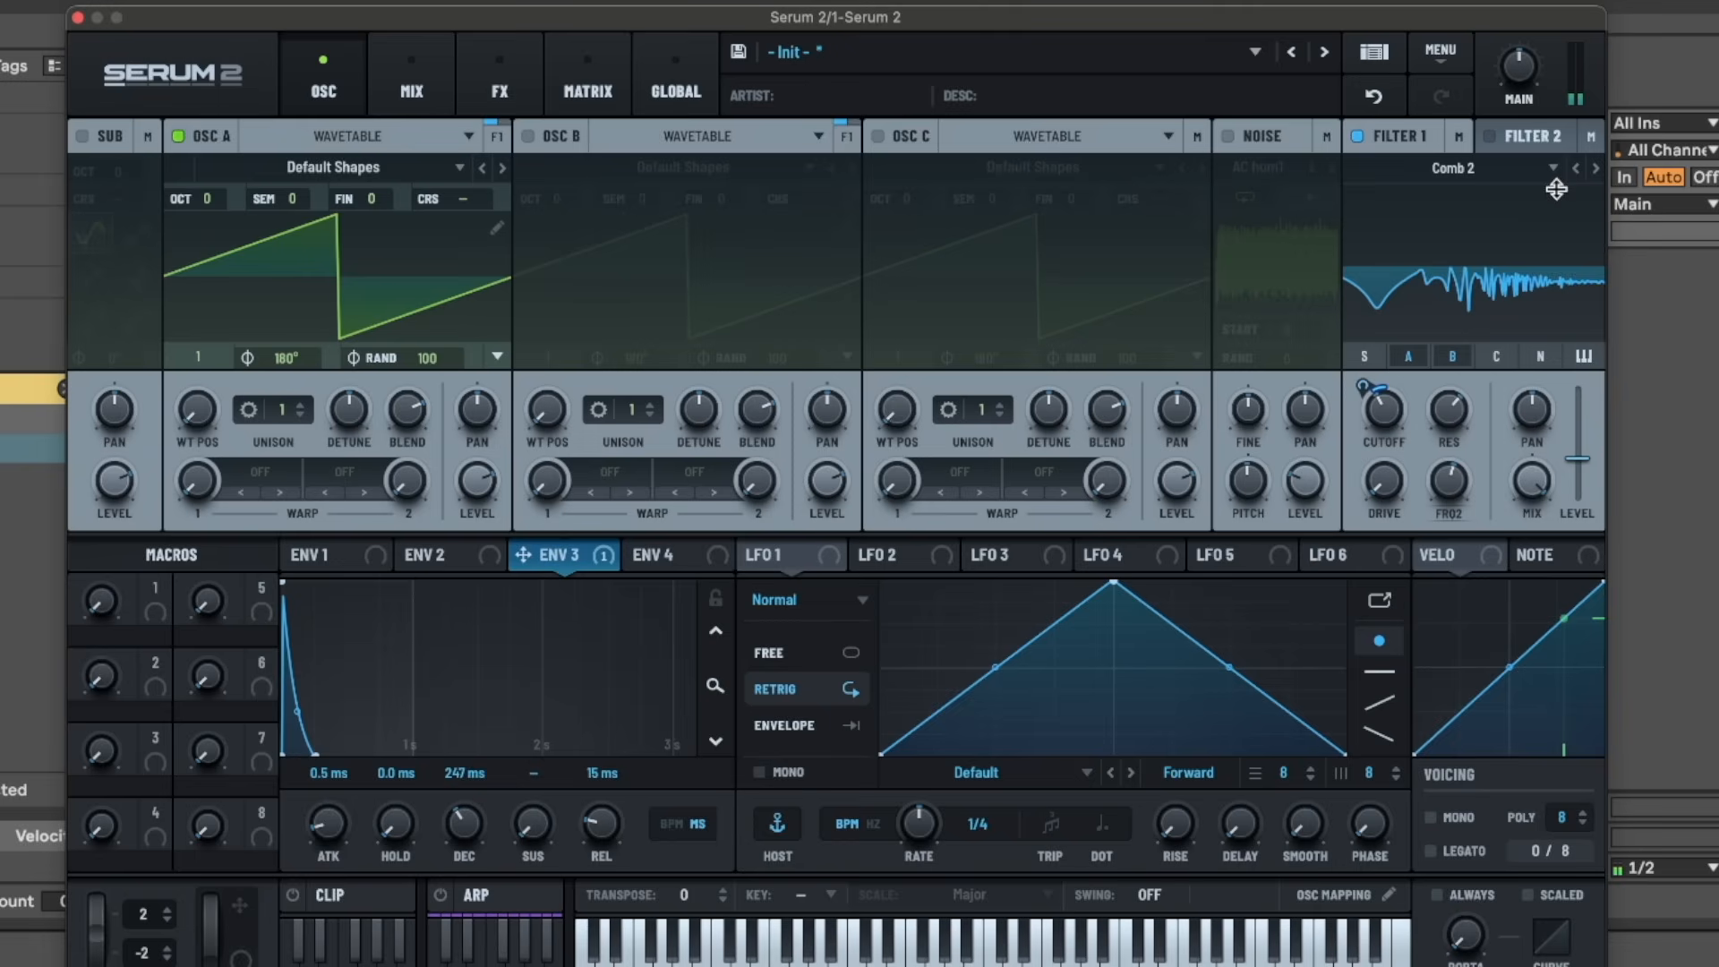
right_click(1384, 410)
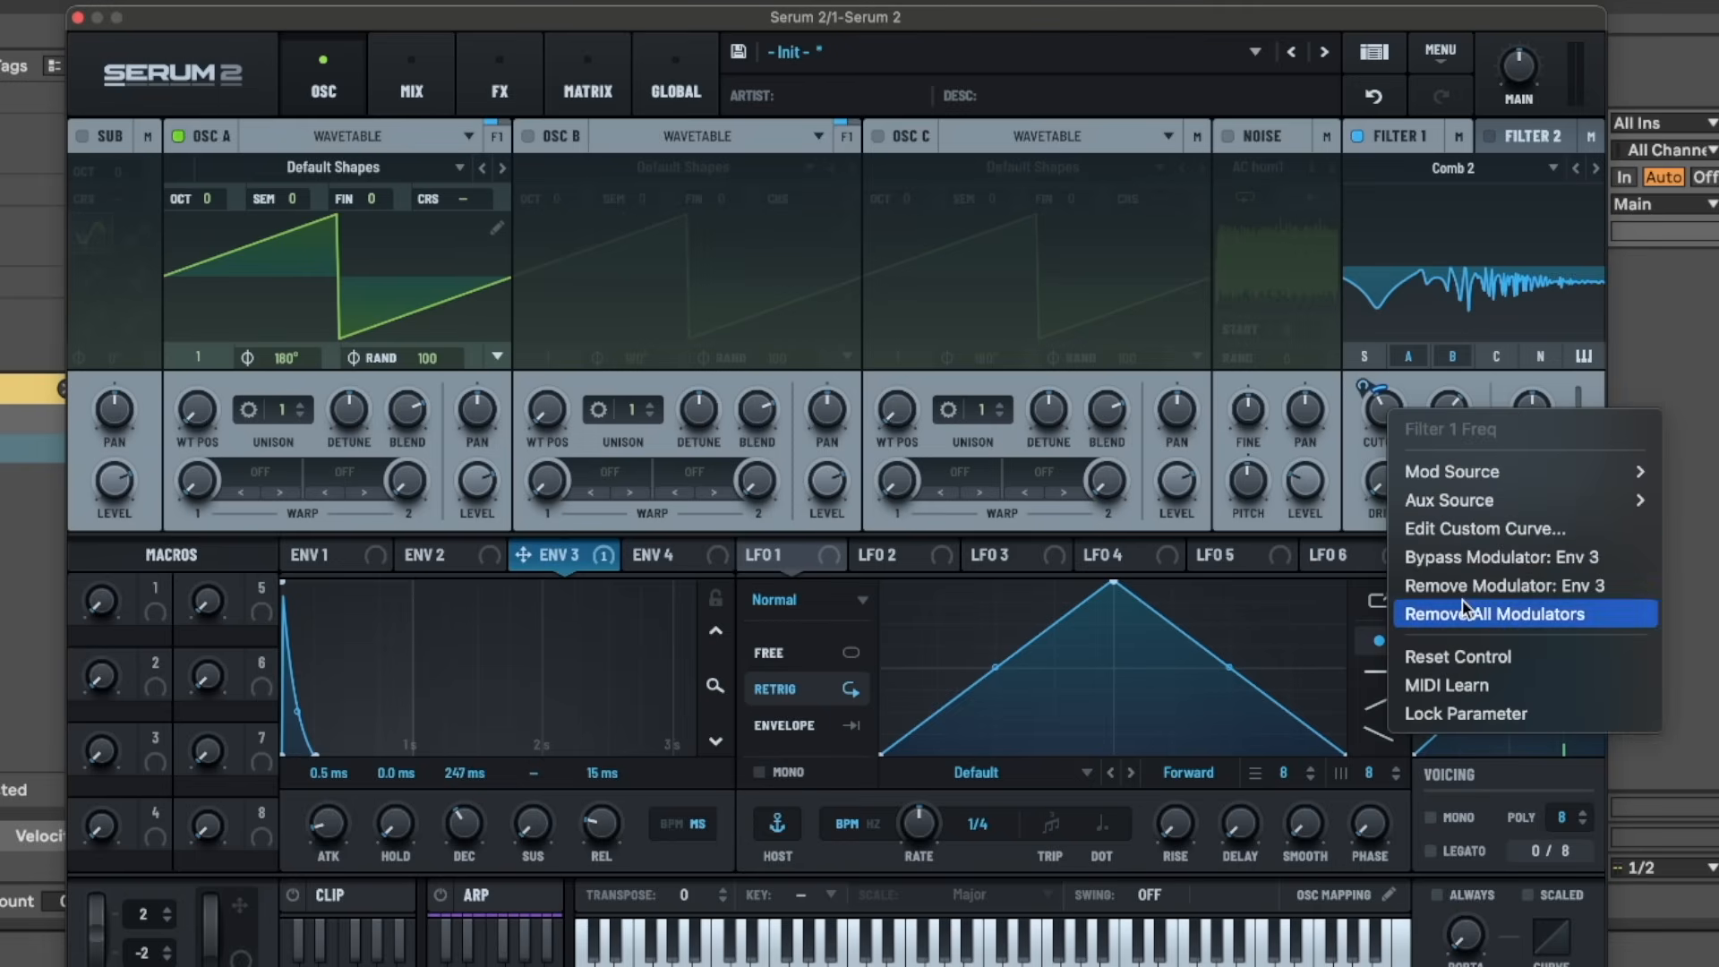
key(Escape)
- Switch Filter 1 to the S2 filter Exp MM and set its cutoff to 395 Hz, resonance to 54% and a lower filter mix
click(1500, 175)
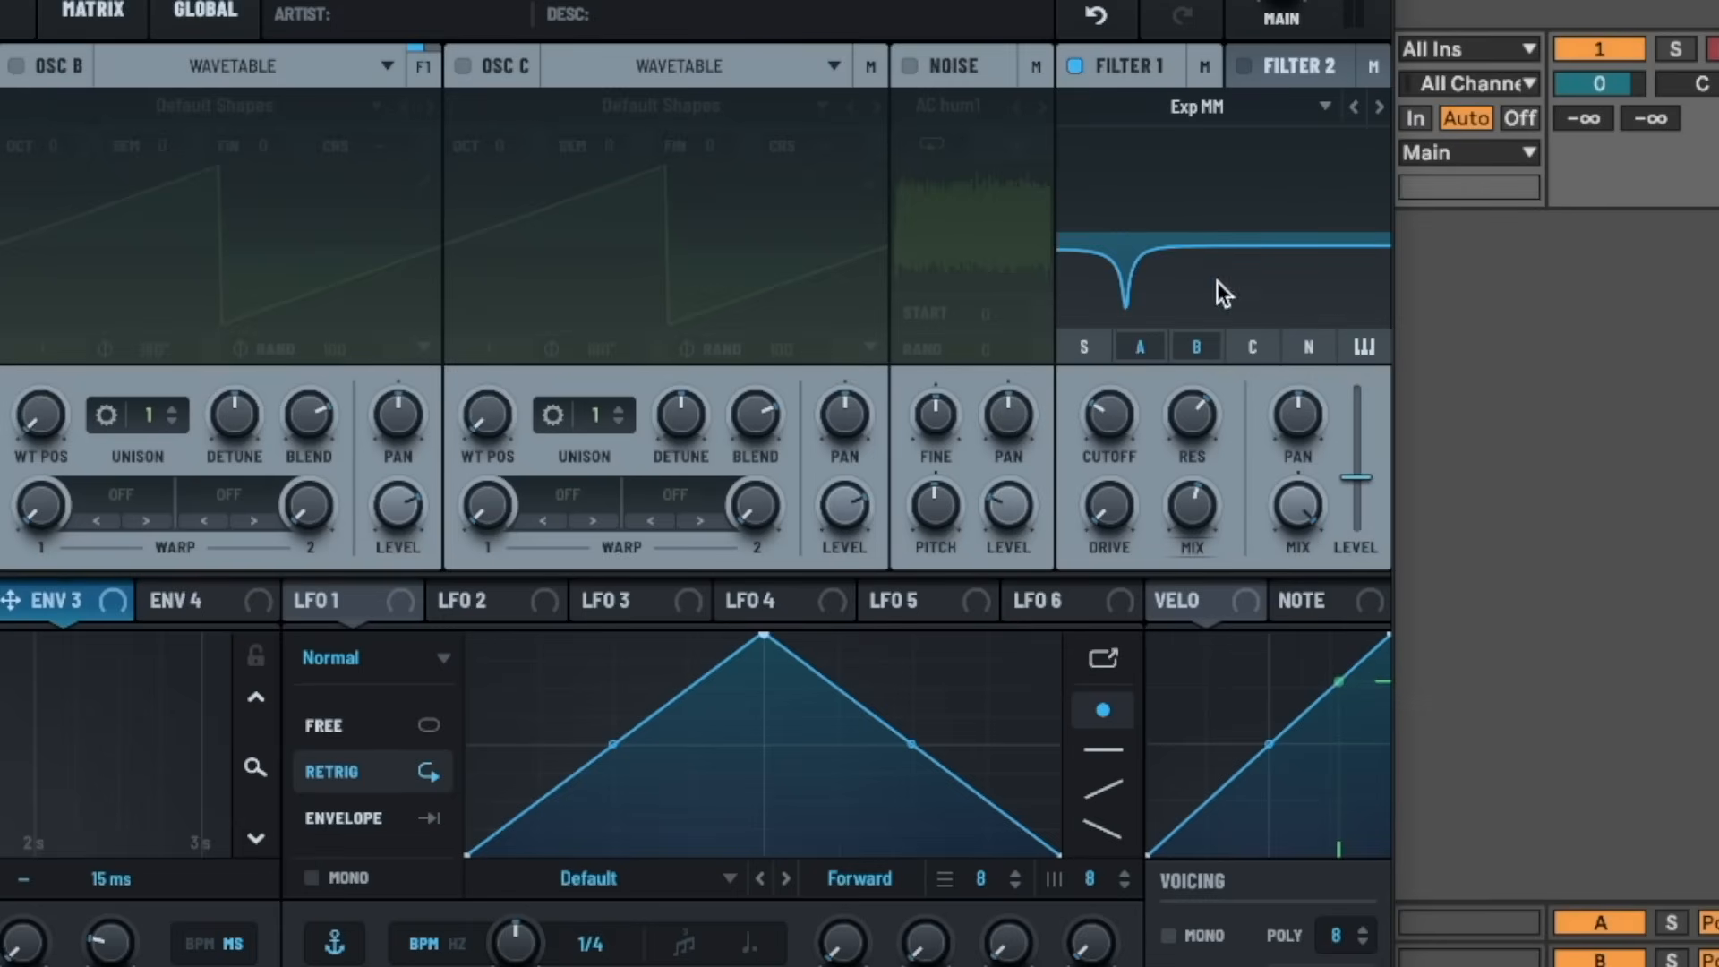
drag(1110, 417, 1132, 349)
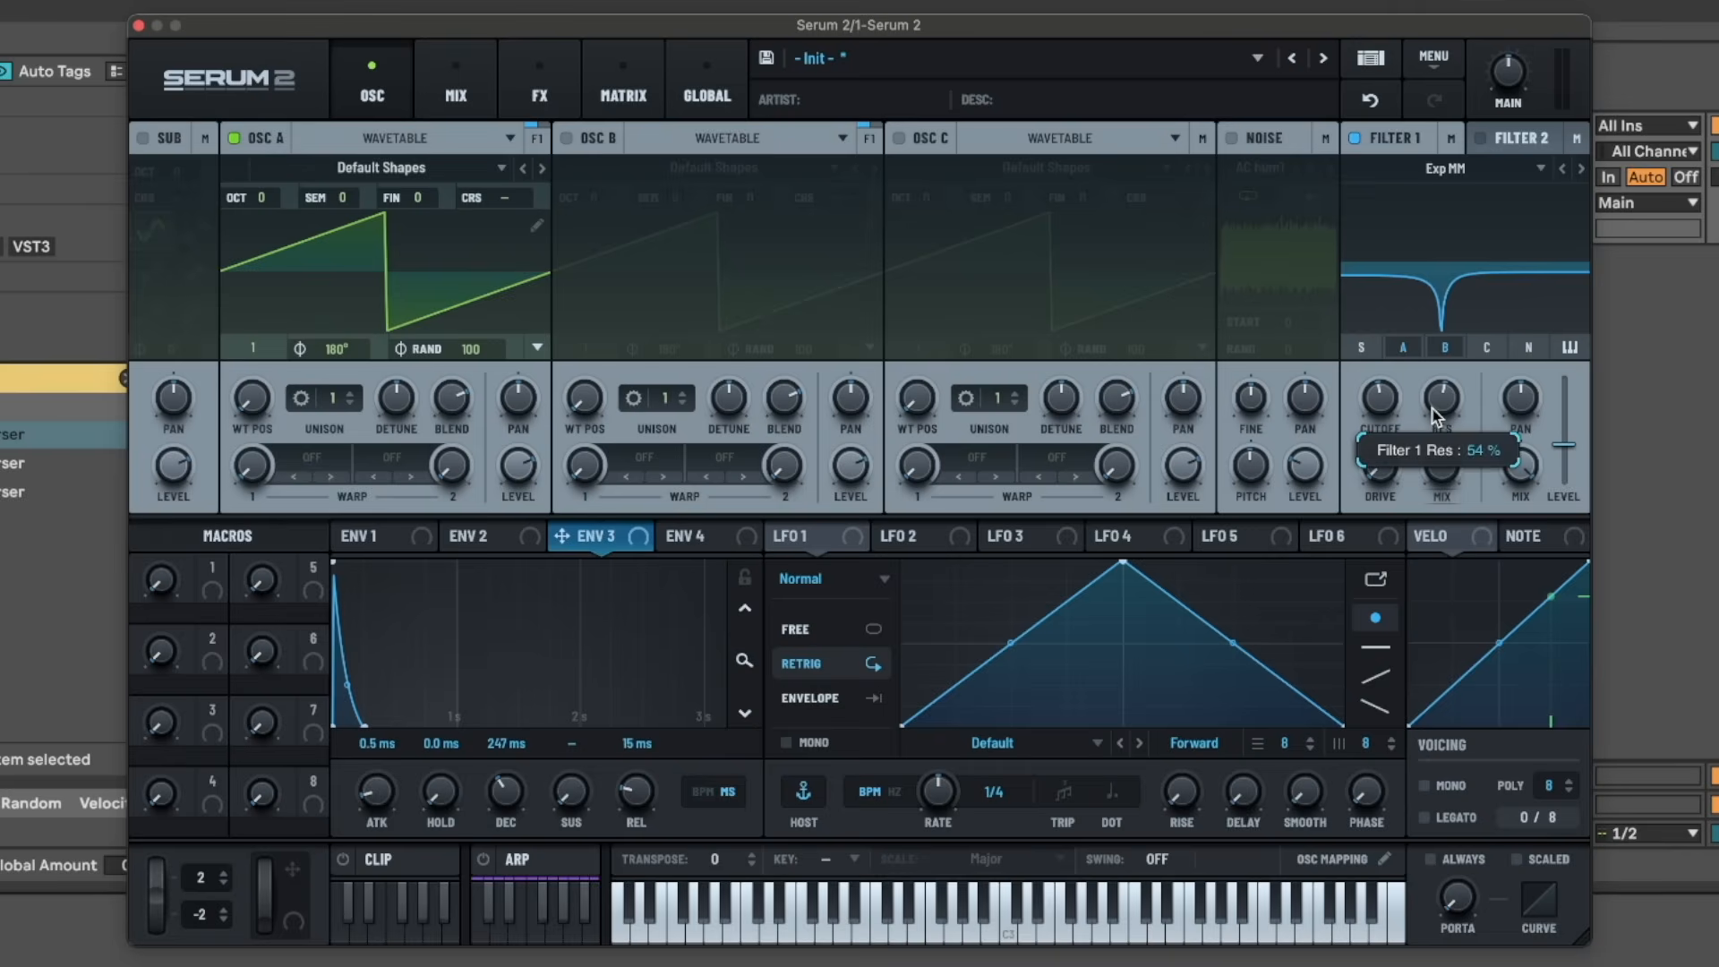
drag(1436, 468, 1386, 394)
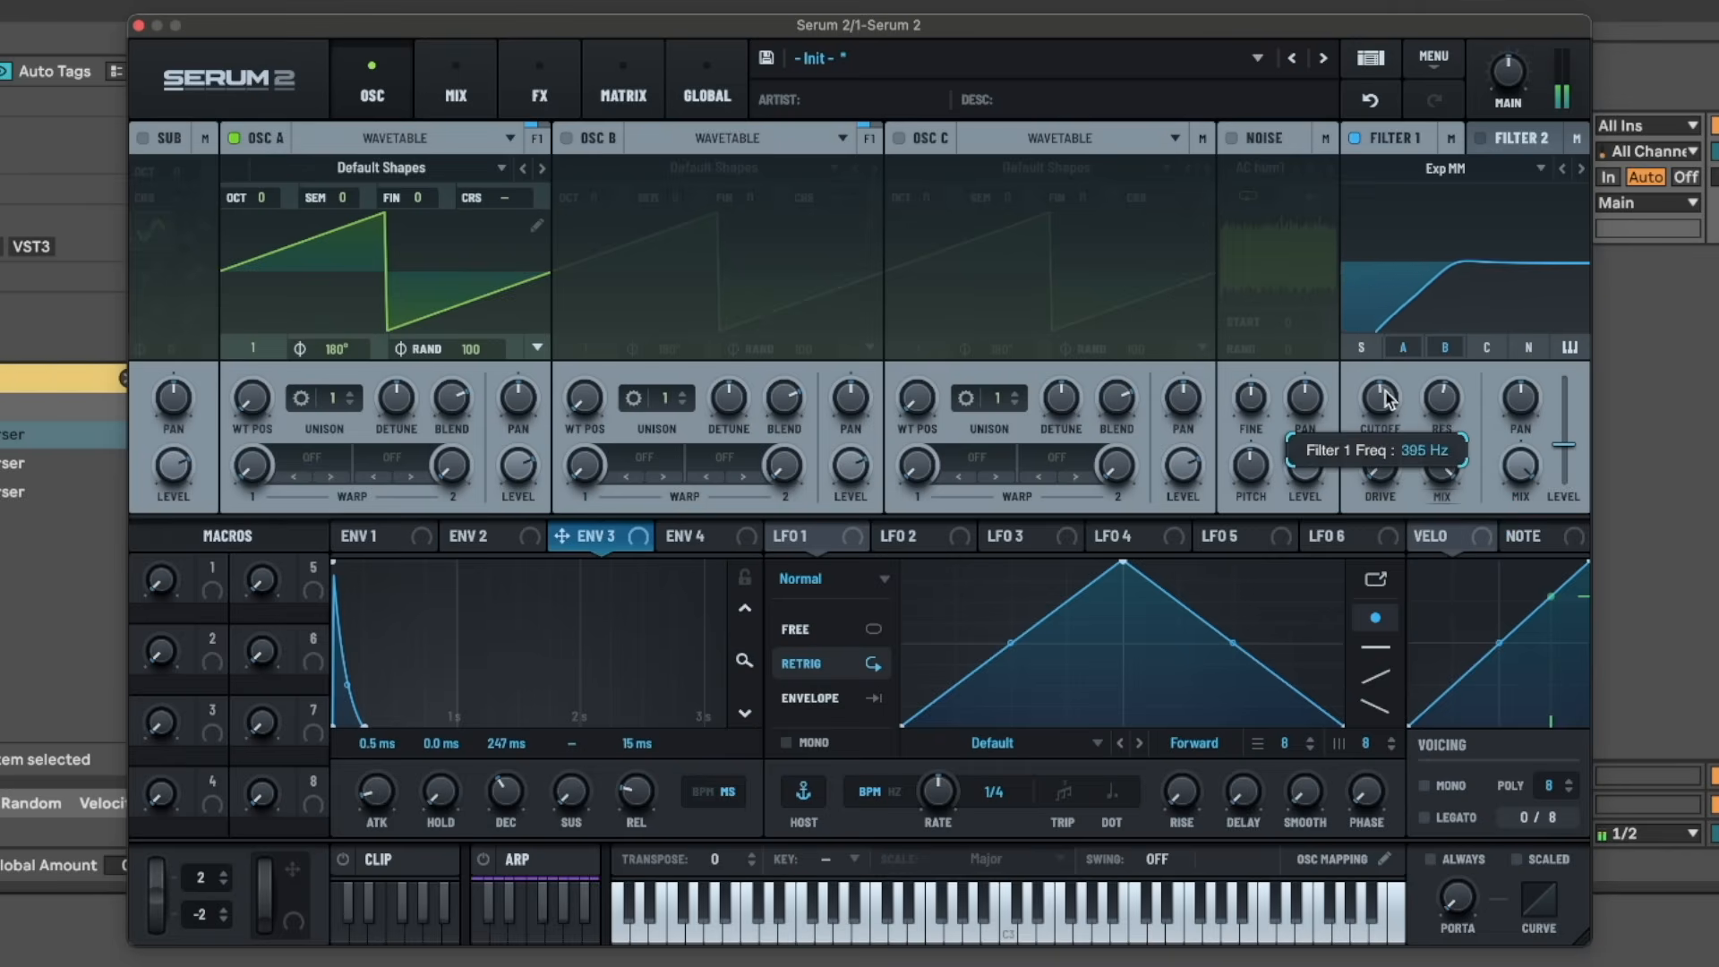
drag(1442, 468, 1413, 519)
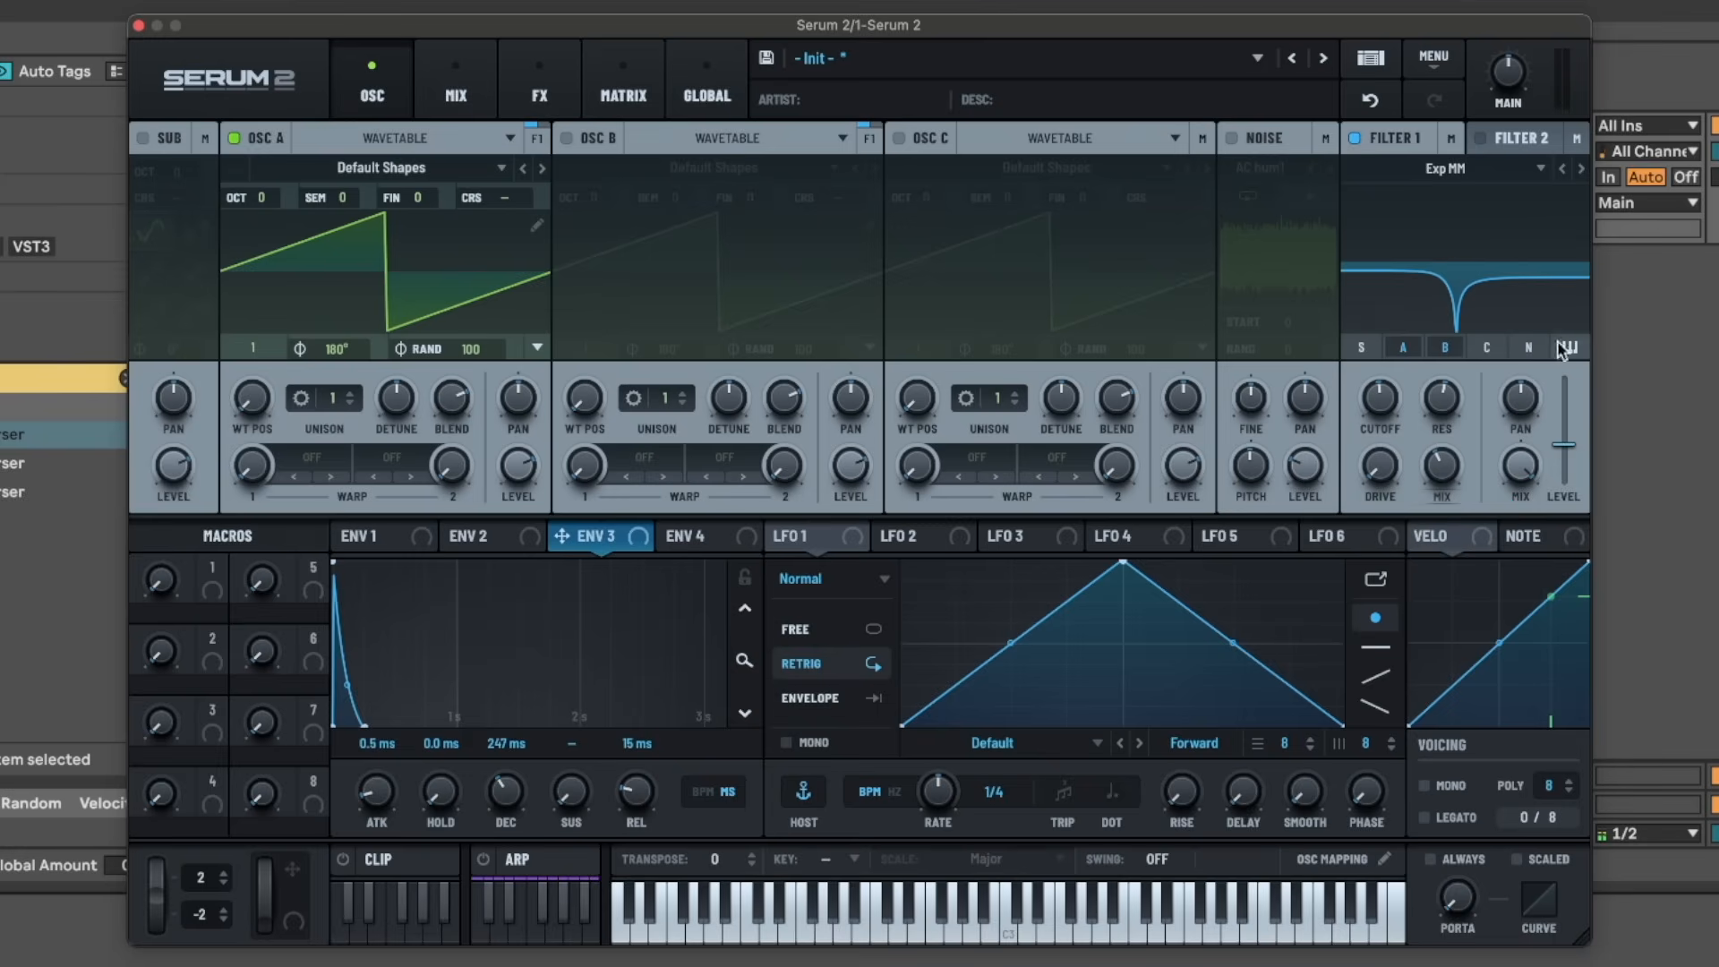
- Switch Filter 1 to the S2 filter Exp BPF and sweep its controls to reshape the band
click(1580, 168)
click(1455, 169)
mouse_move(1446, 285)
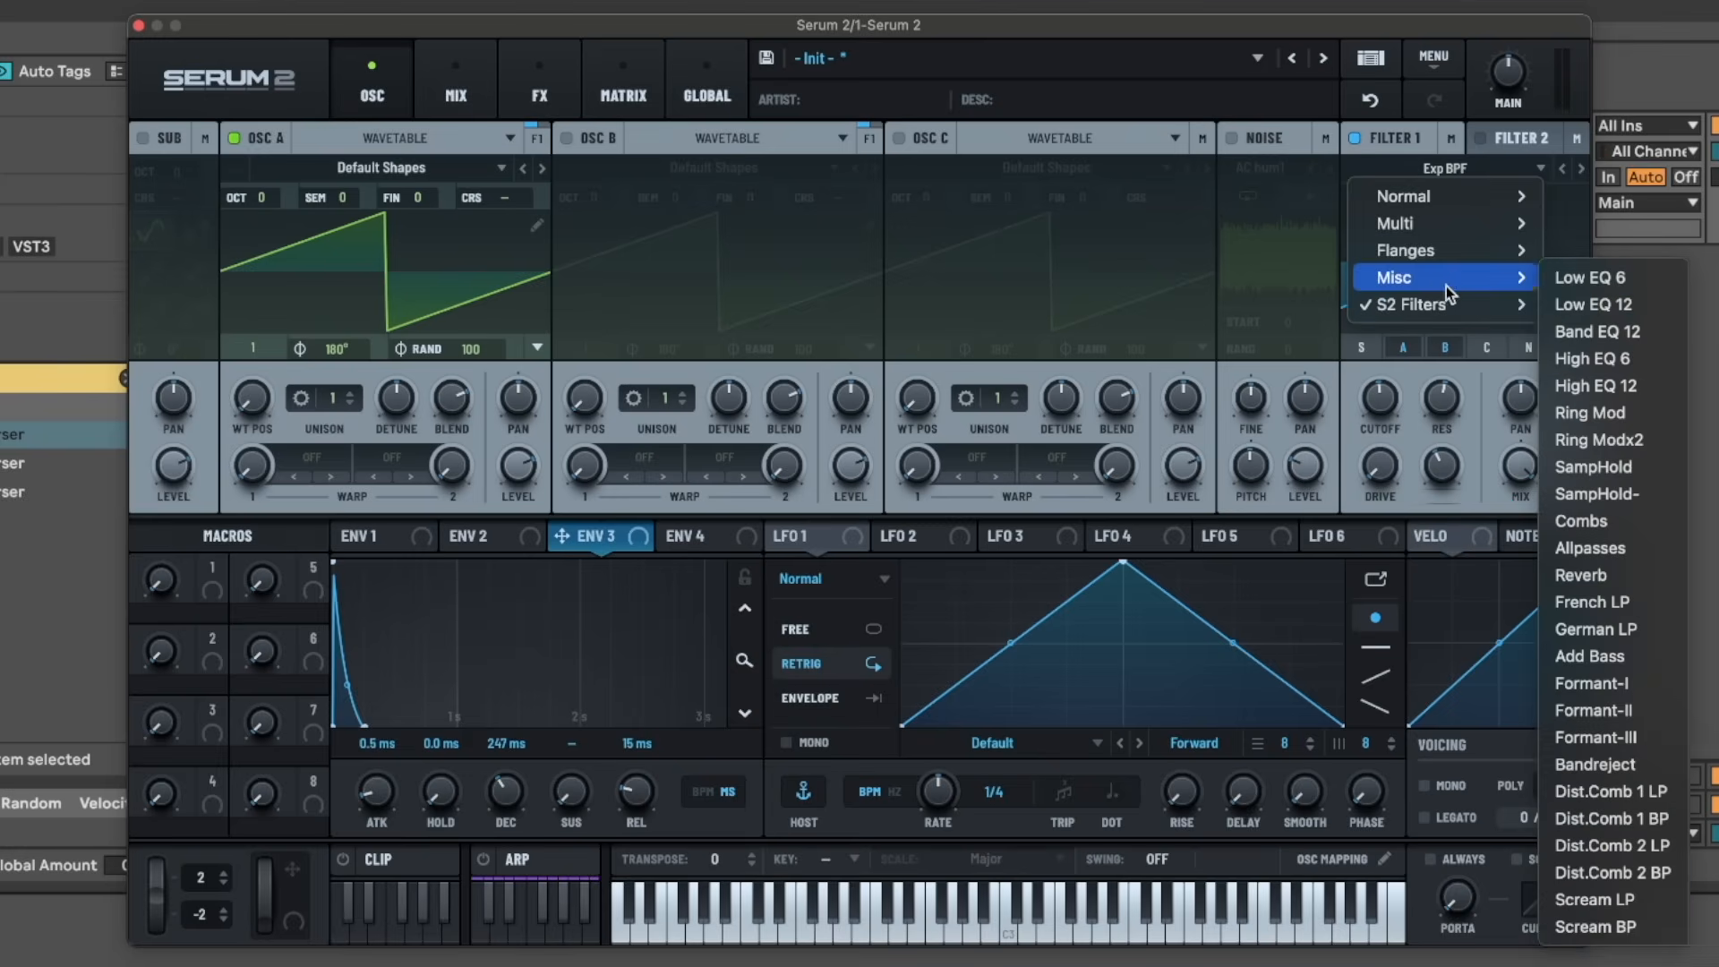
click(1440, 407)
drag(1438, 464, 1433, 528)
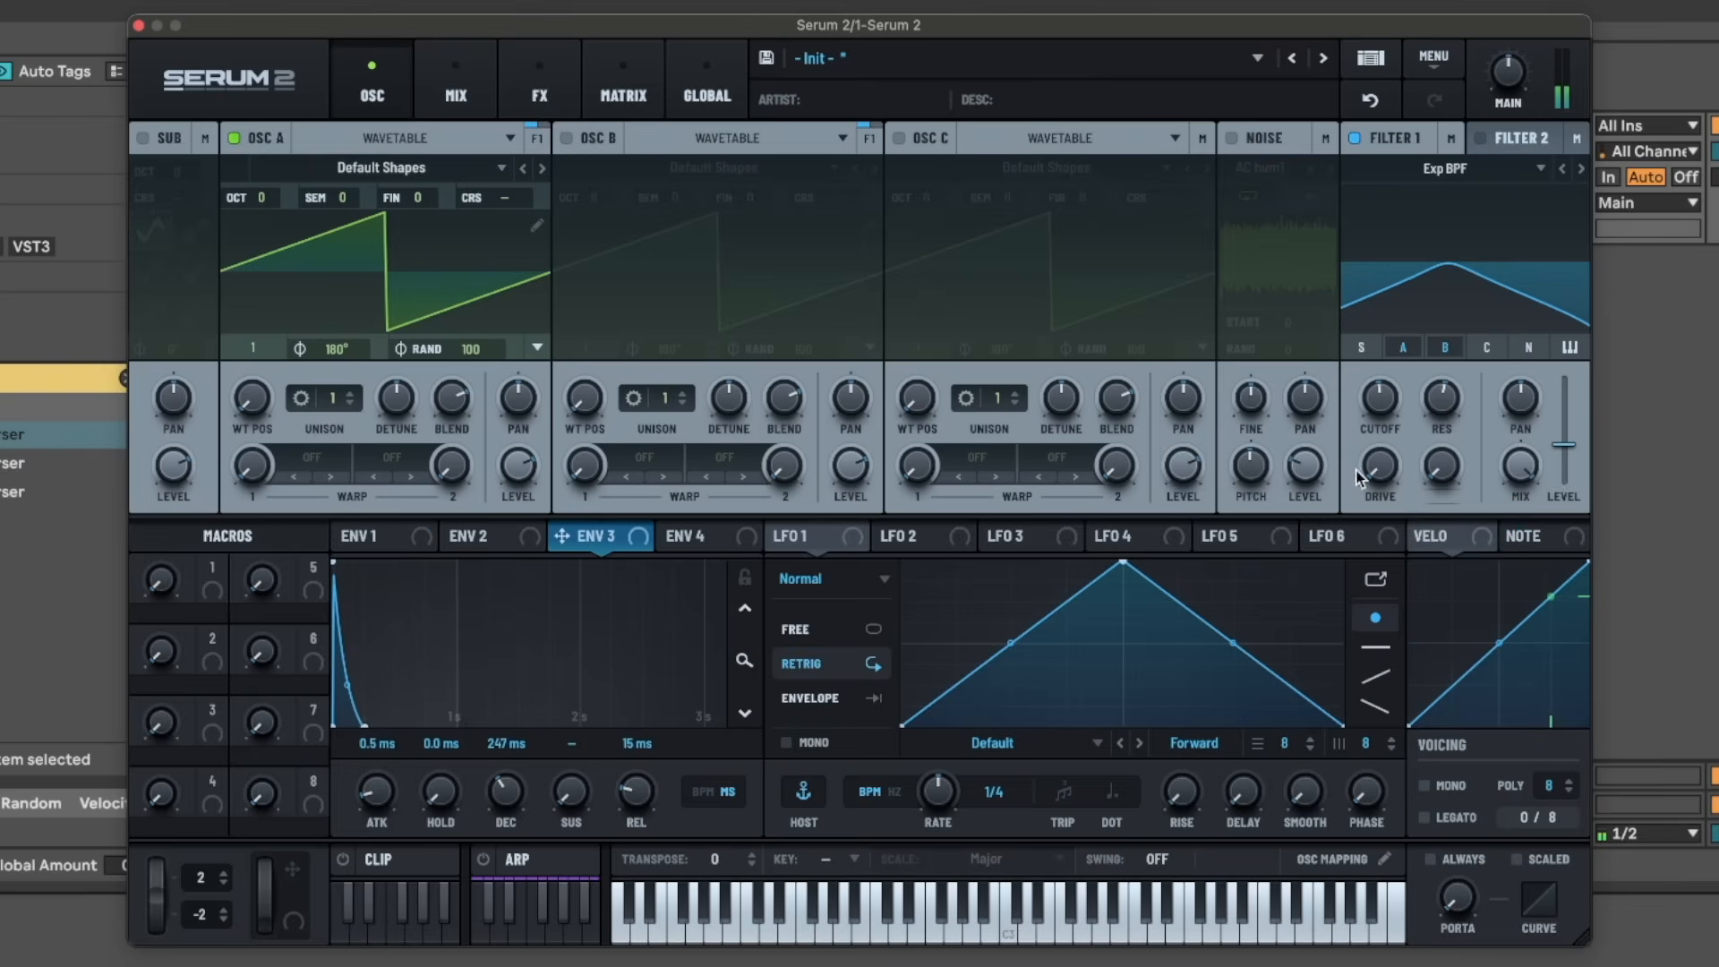
drag(1417, 405, 1491, 325)
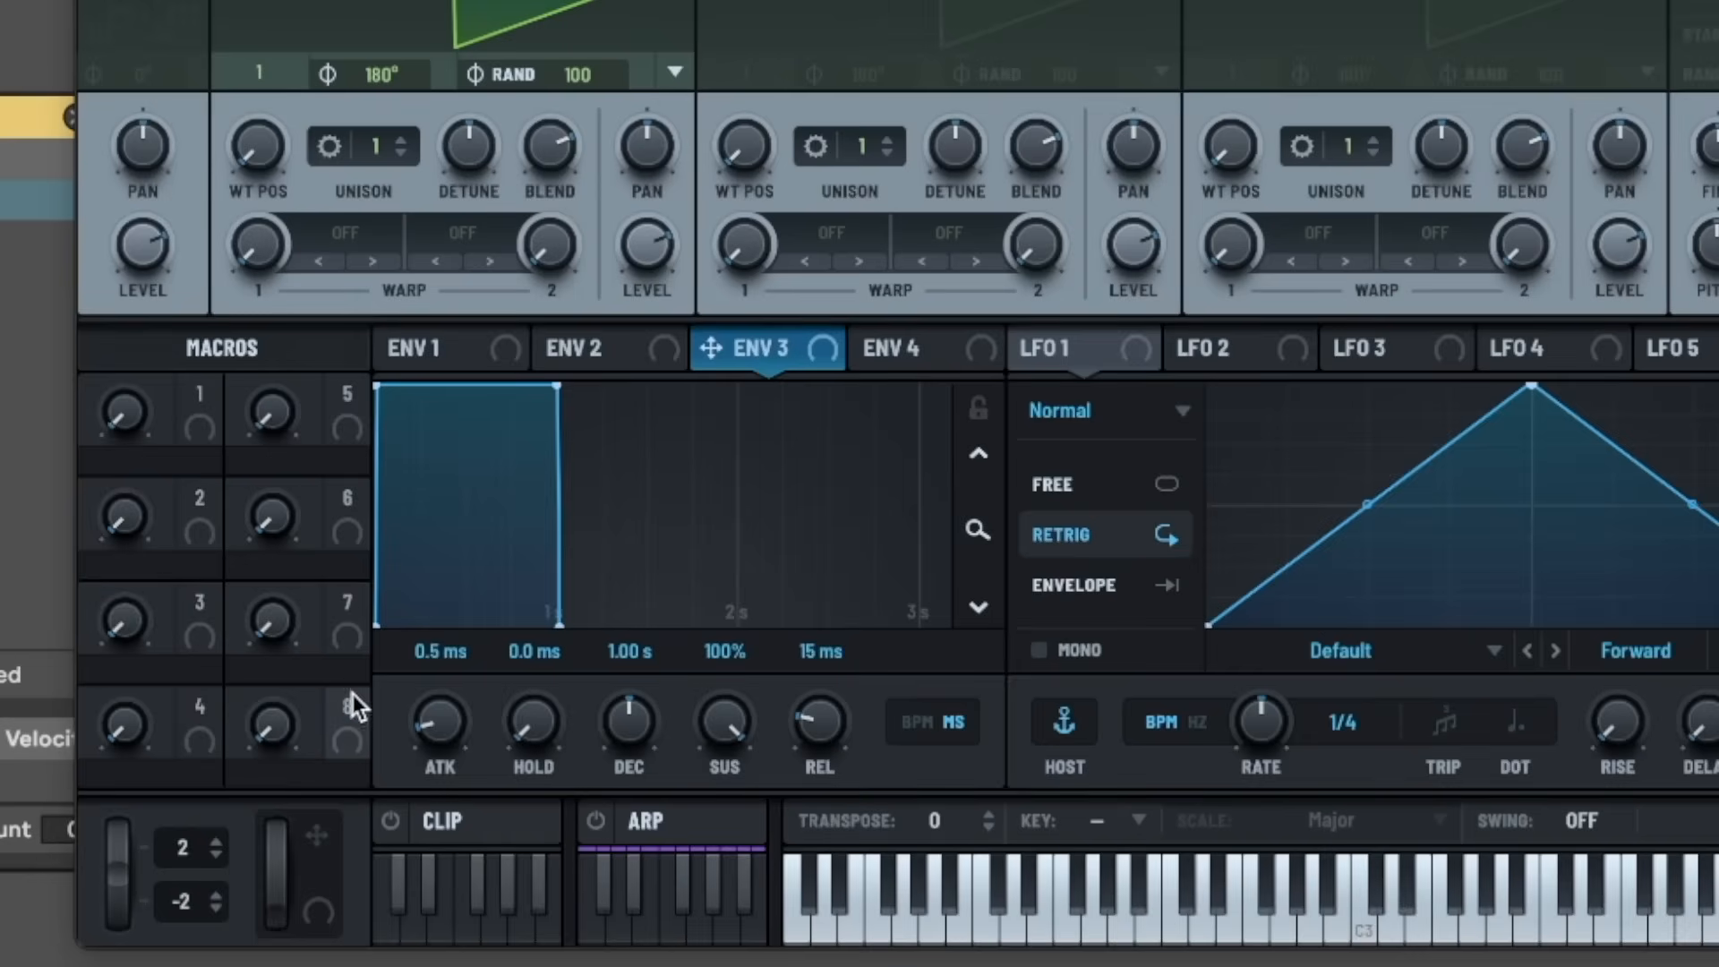
- Examine the eight macros and the modulation matrix, and return to the oscillator view
drag(353, 695, 349, 708)
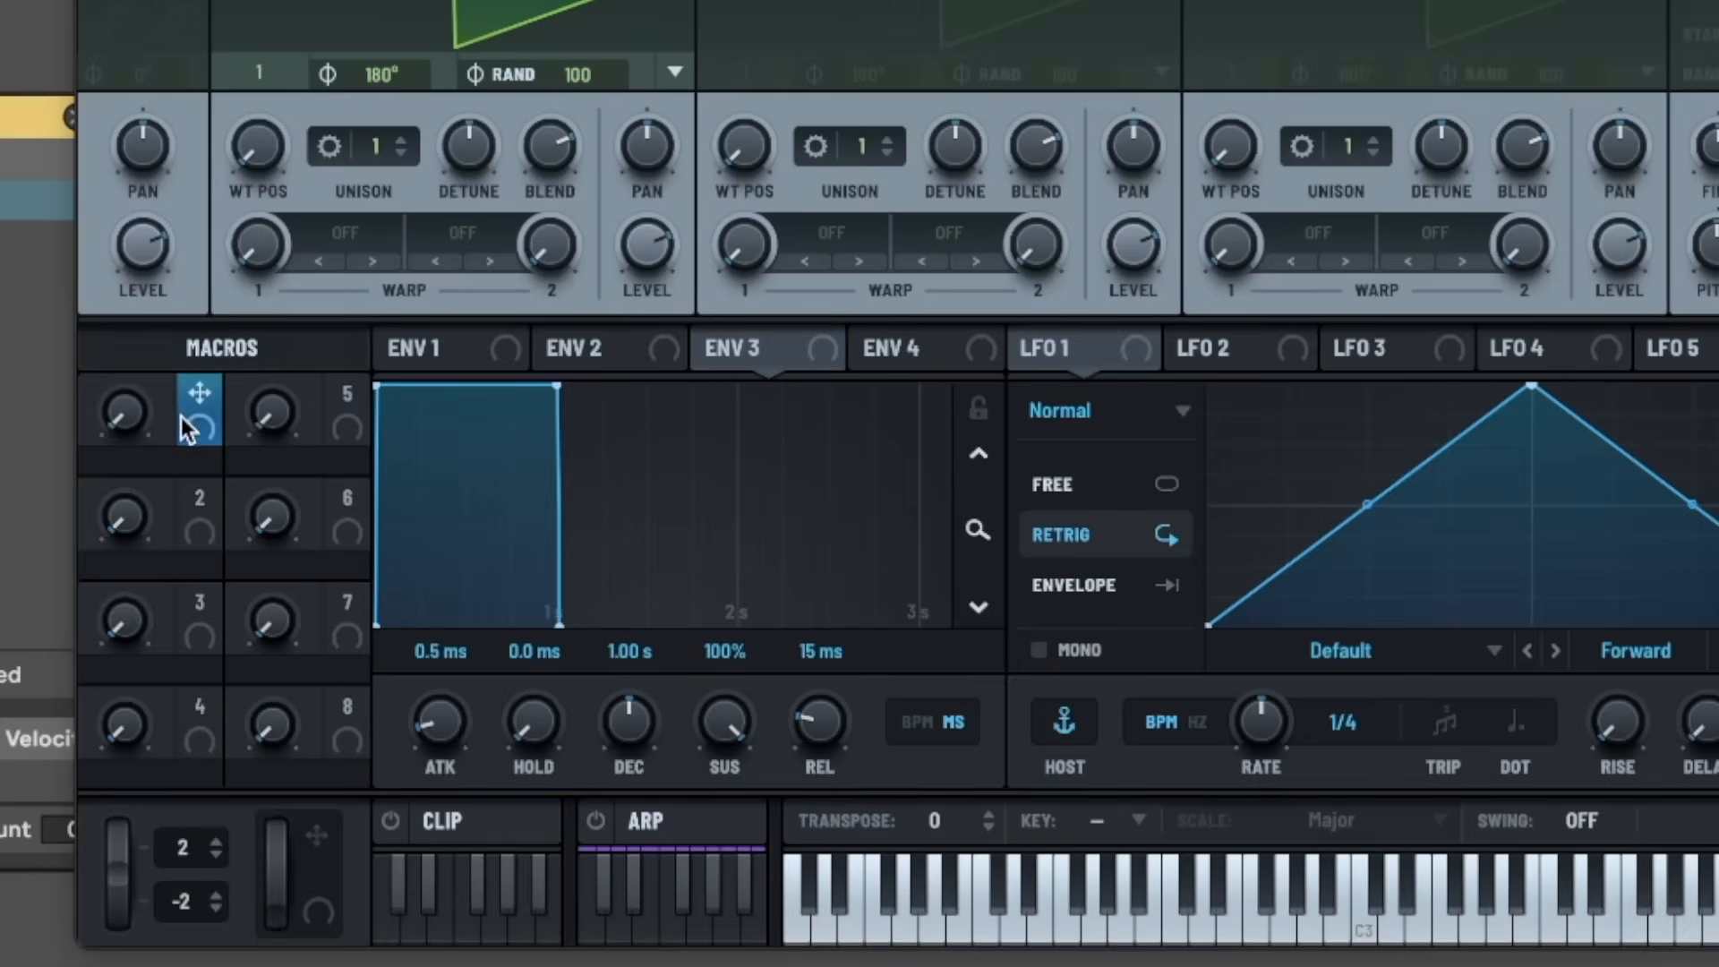
click(680, 2)
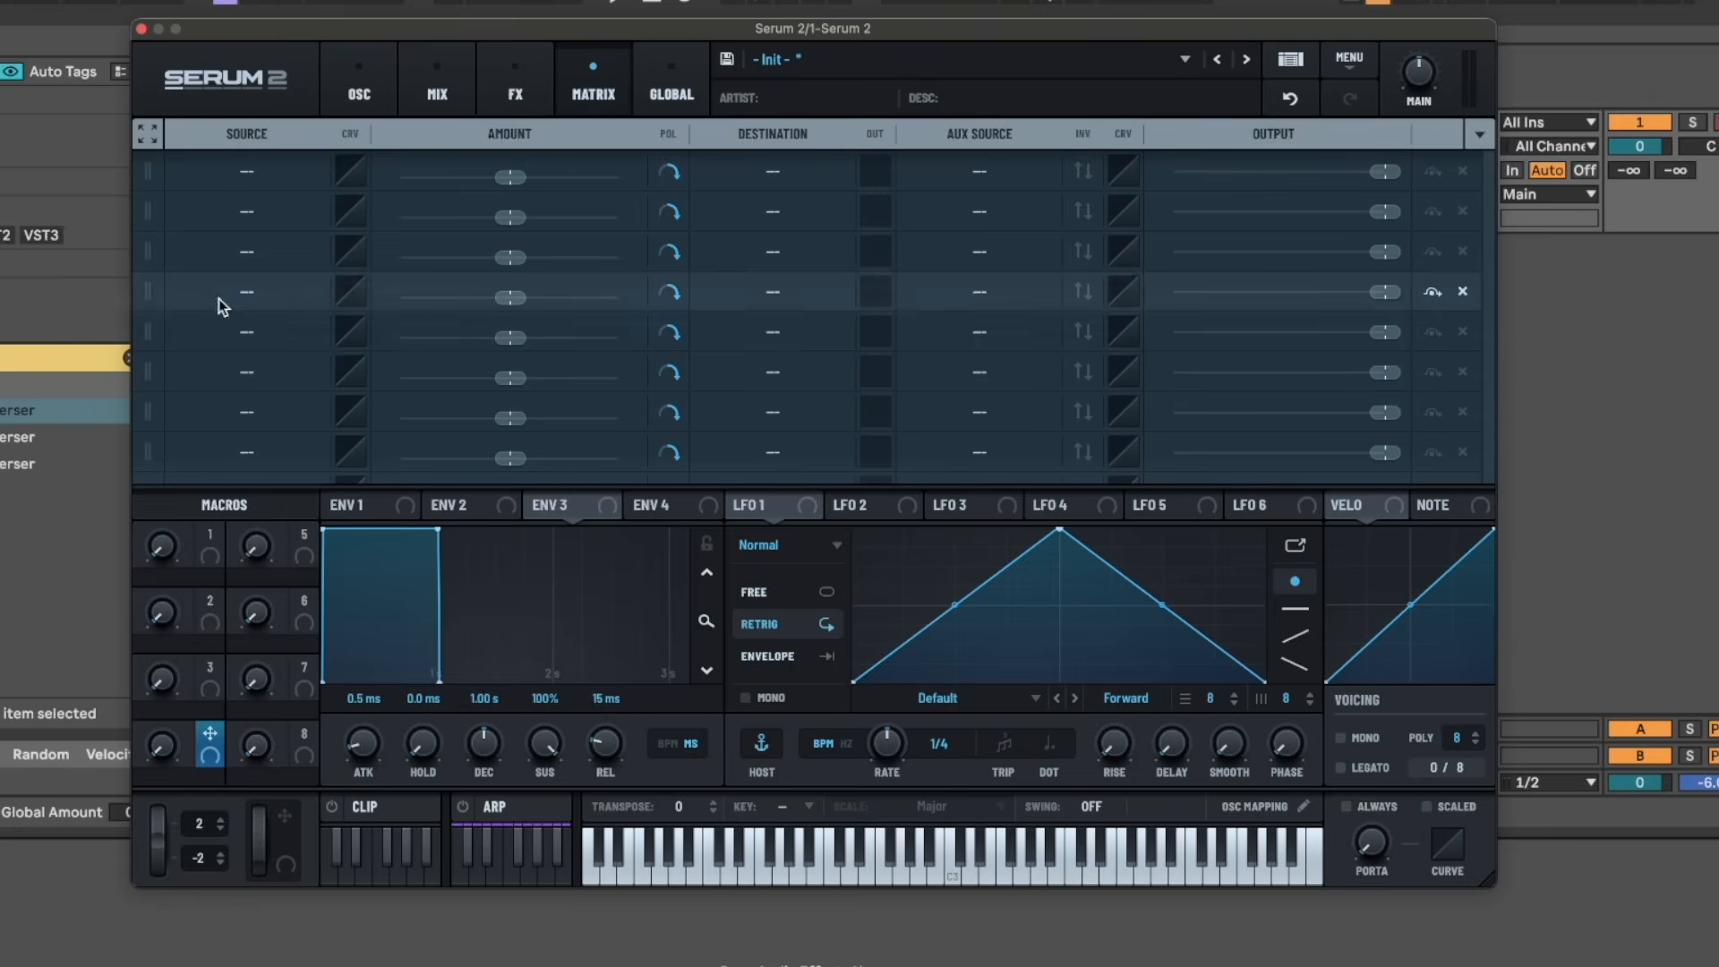
click(363, 94)
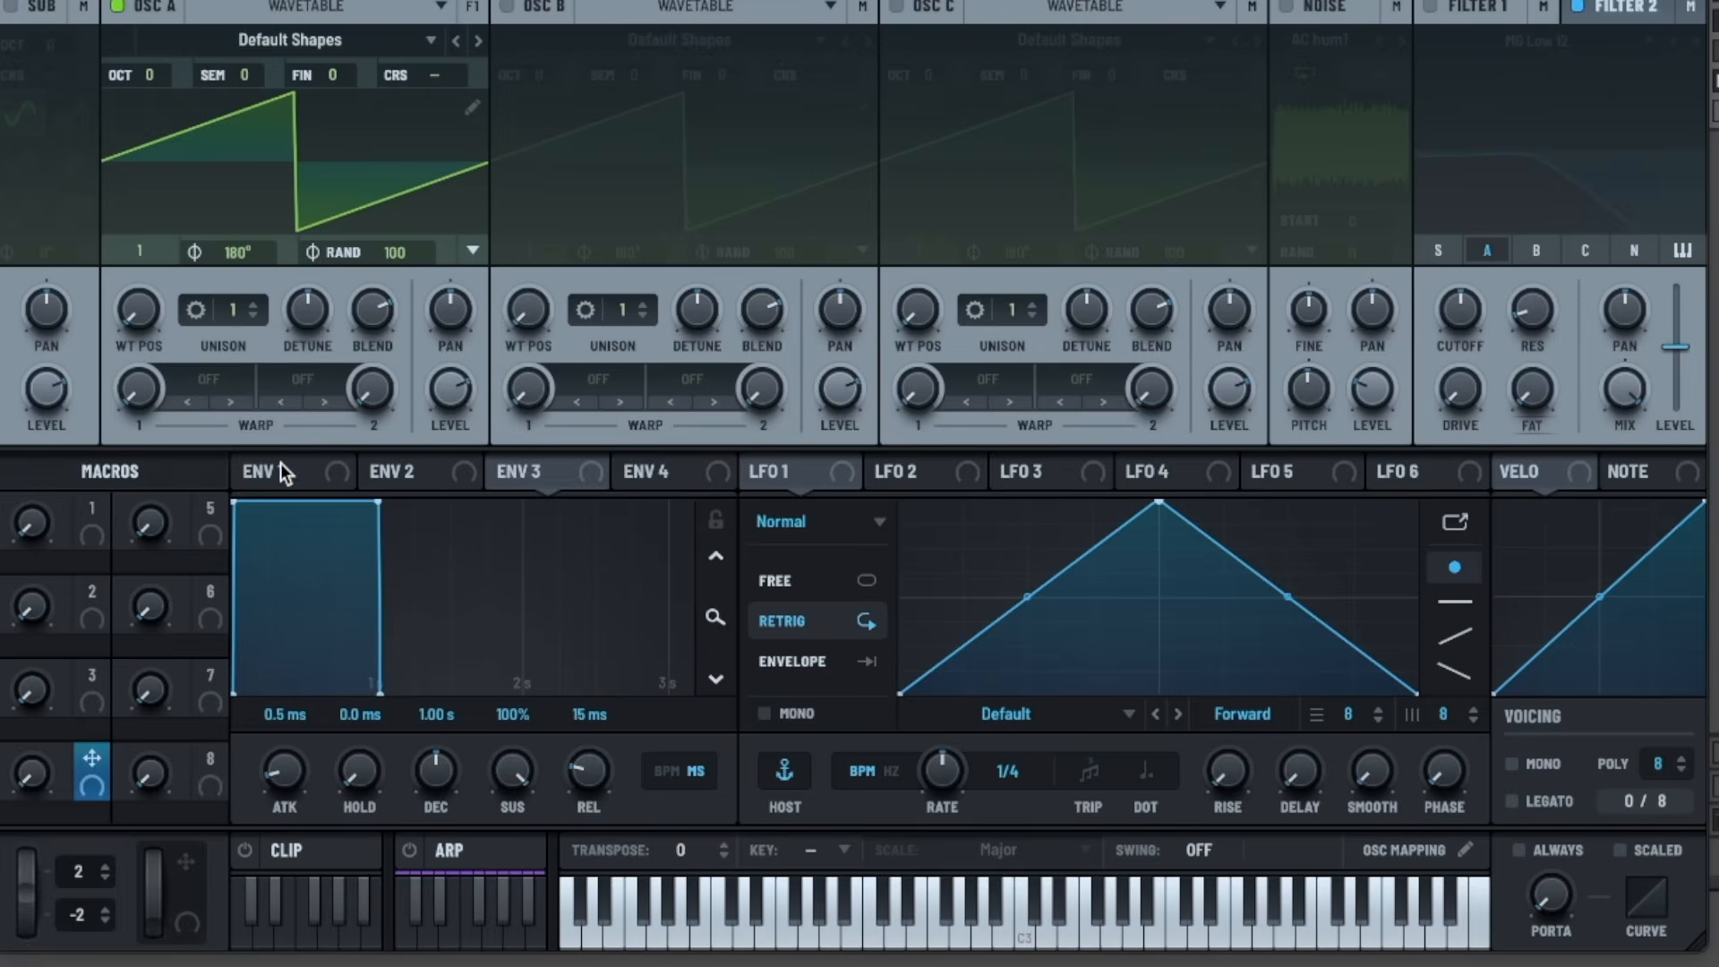
- Switch Env 1's times to BPM divisions and bring its sustain down to -∞ dB
click(362, 504)
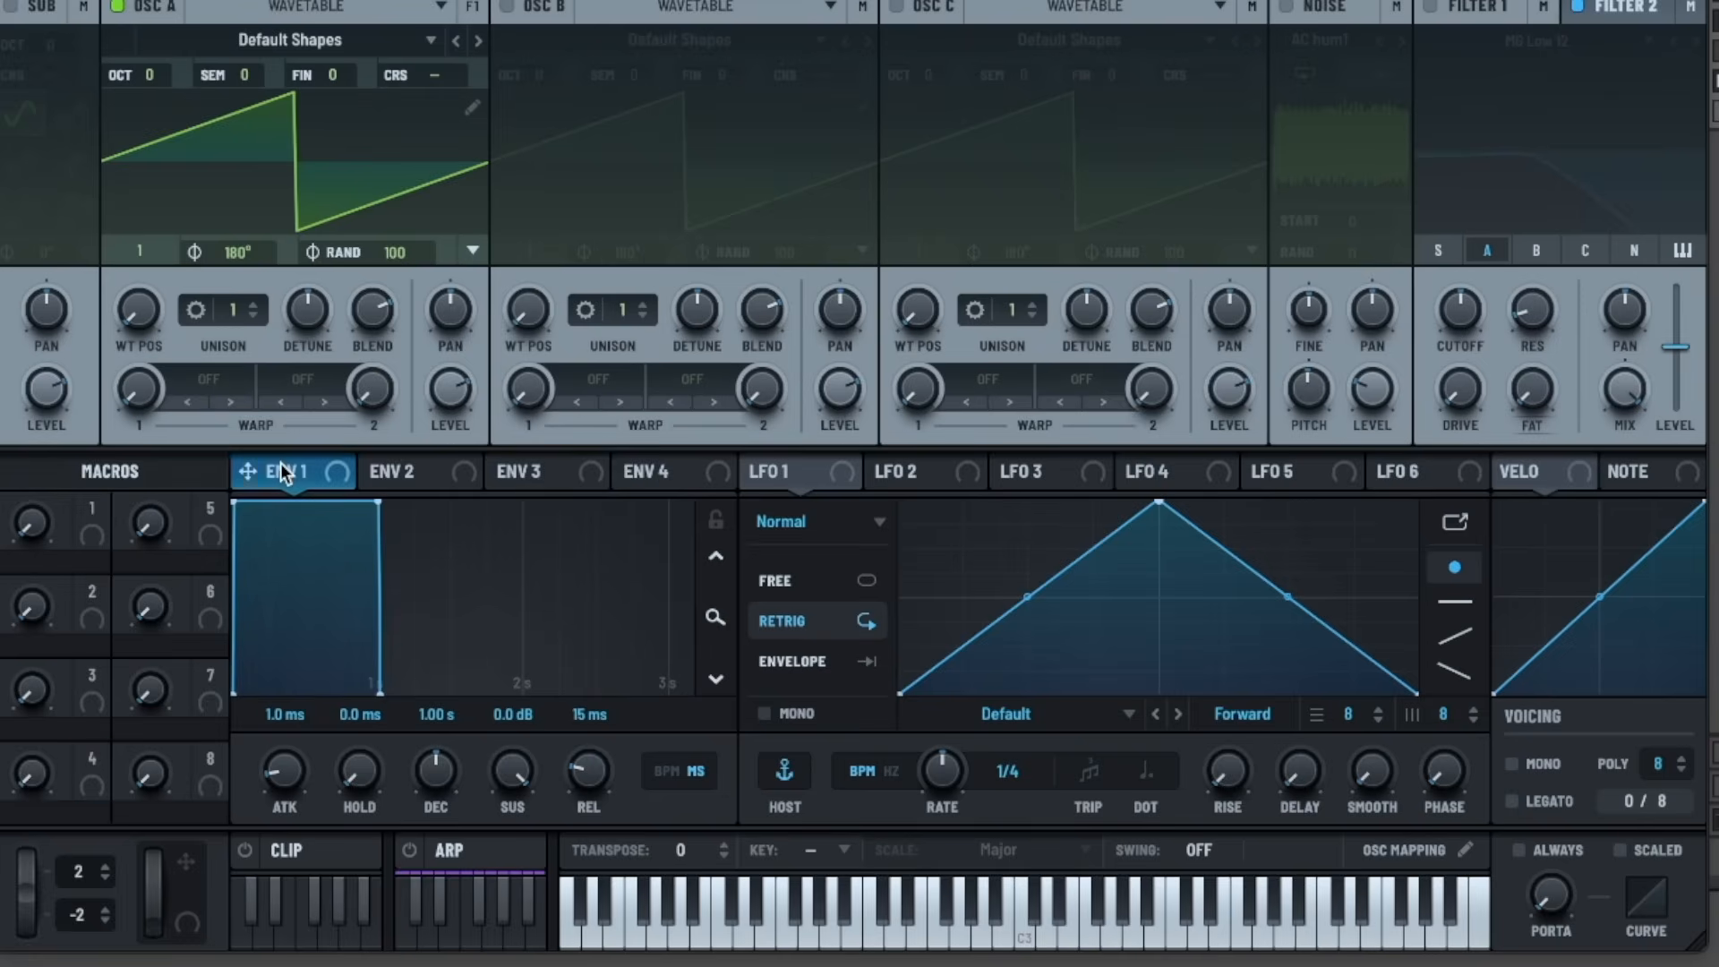
click(665, 779)
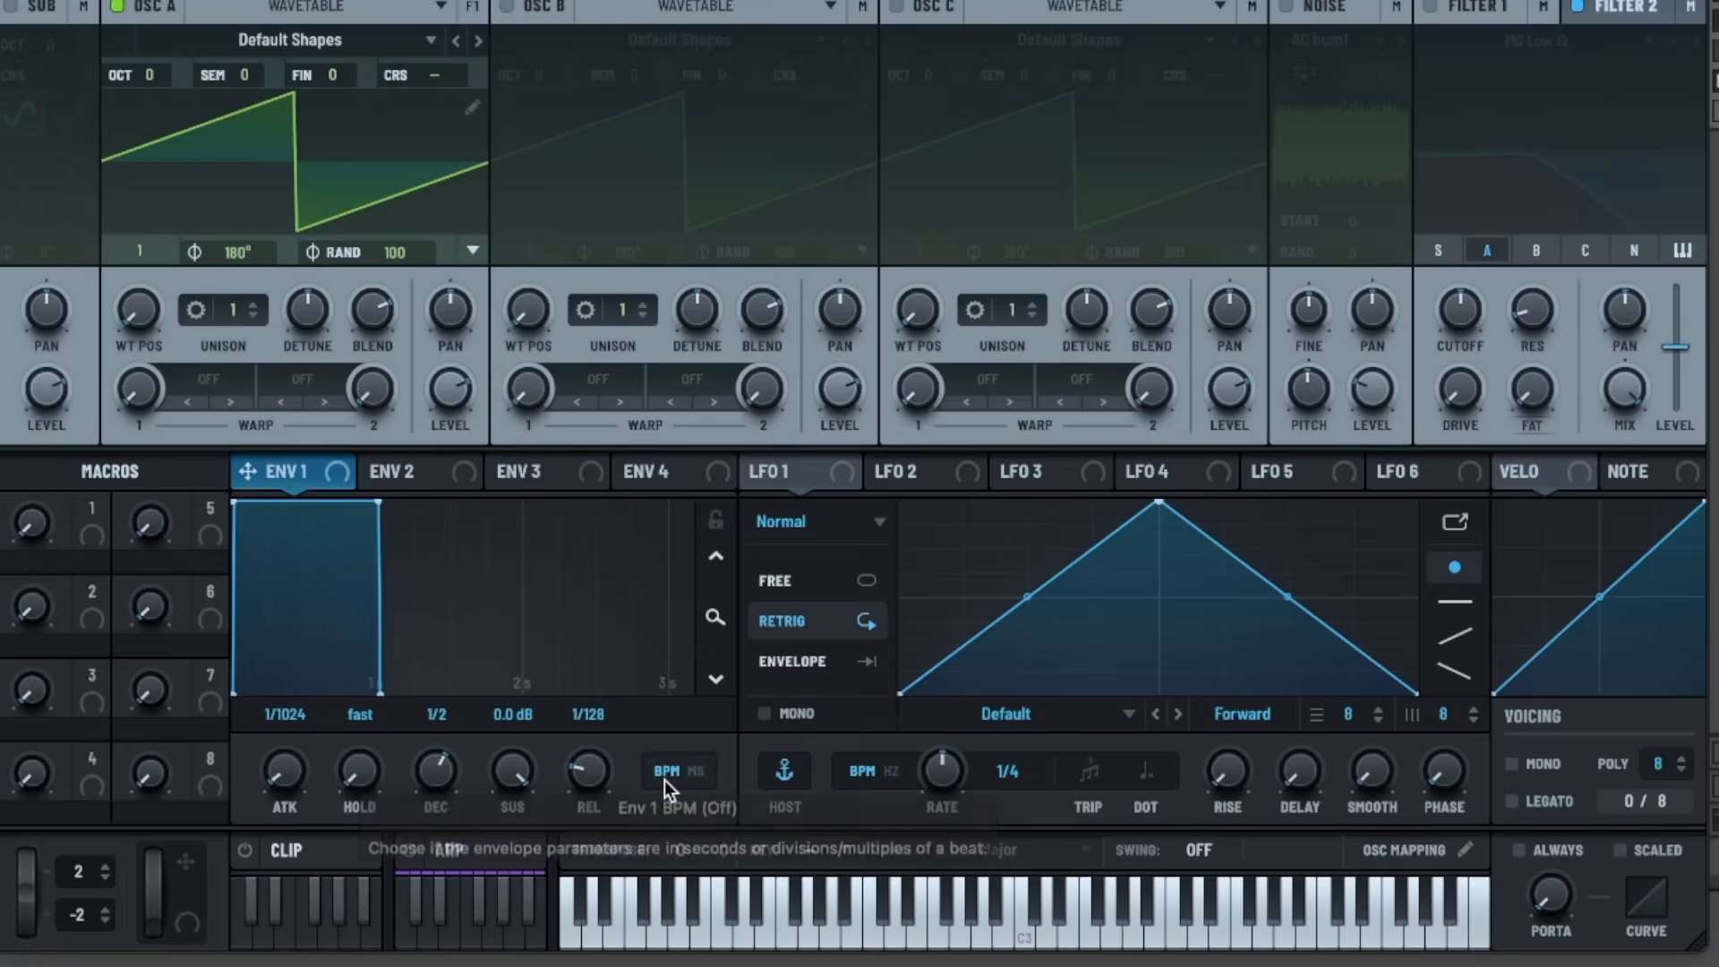
click(693, 777)
click(693, 777)
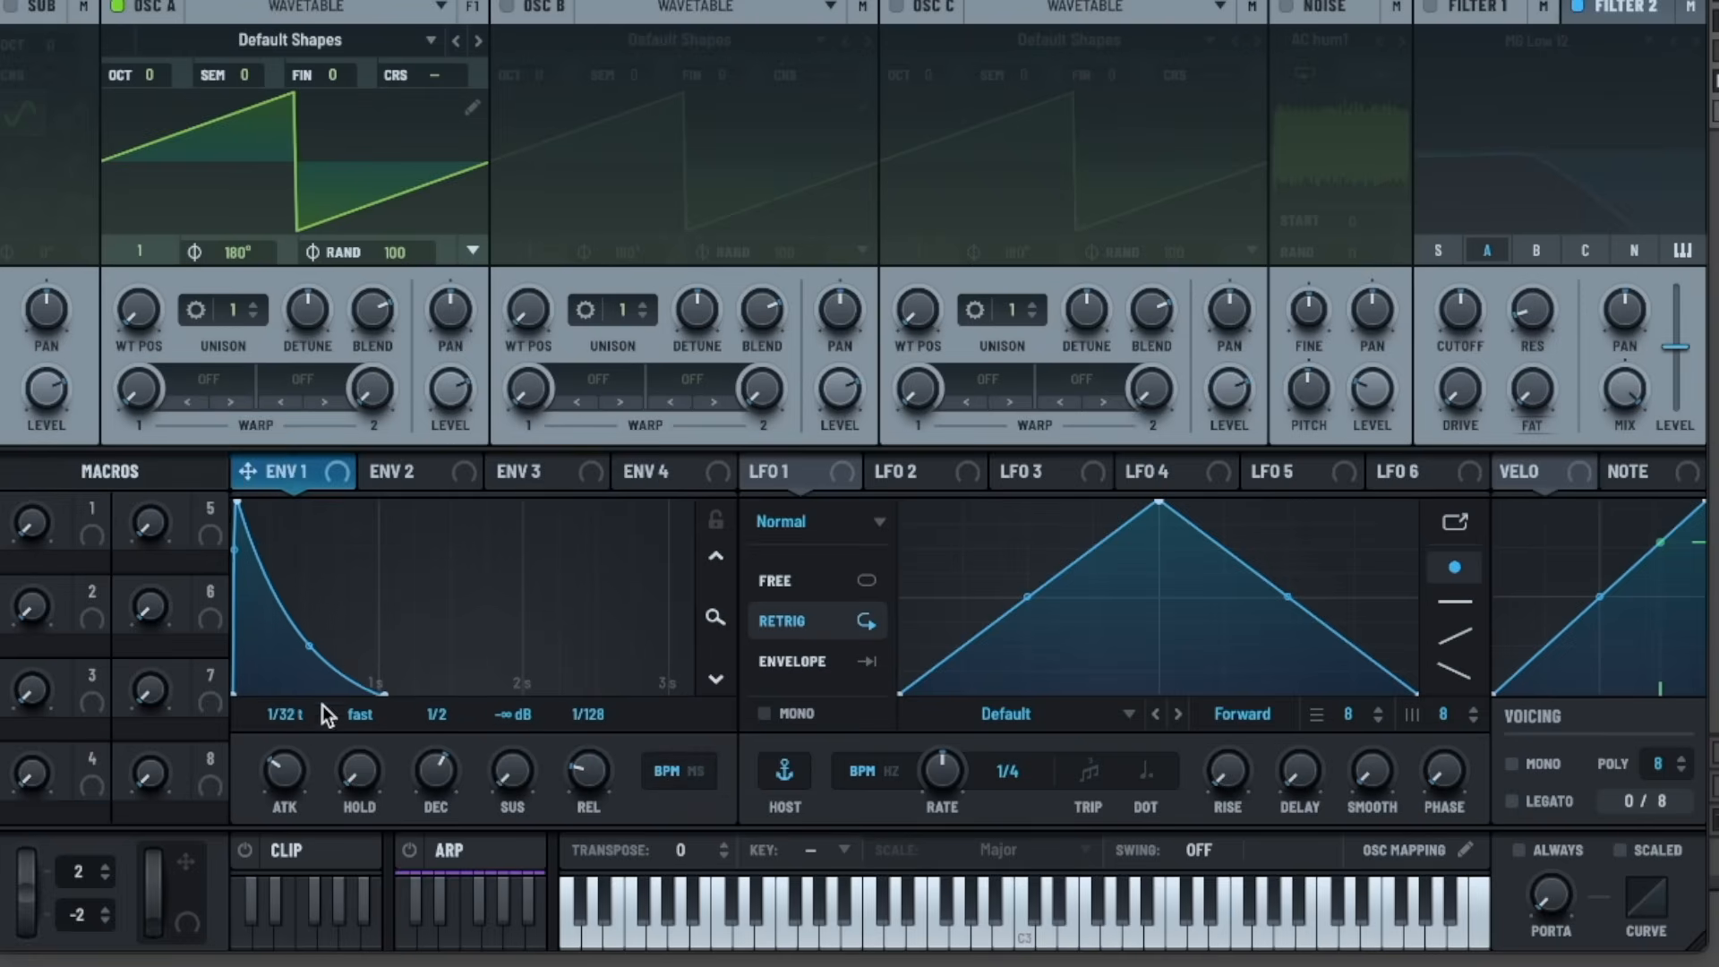
- Set Env 1's decay to bar t and sweep its attack between fast and 6 bar, ending on a short attack
drag(322, 706, 239, 797)
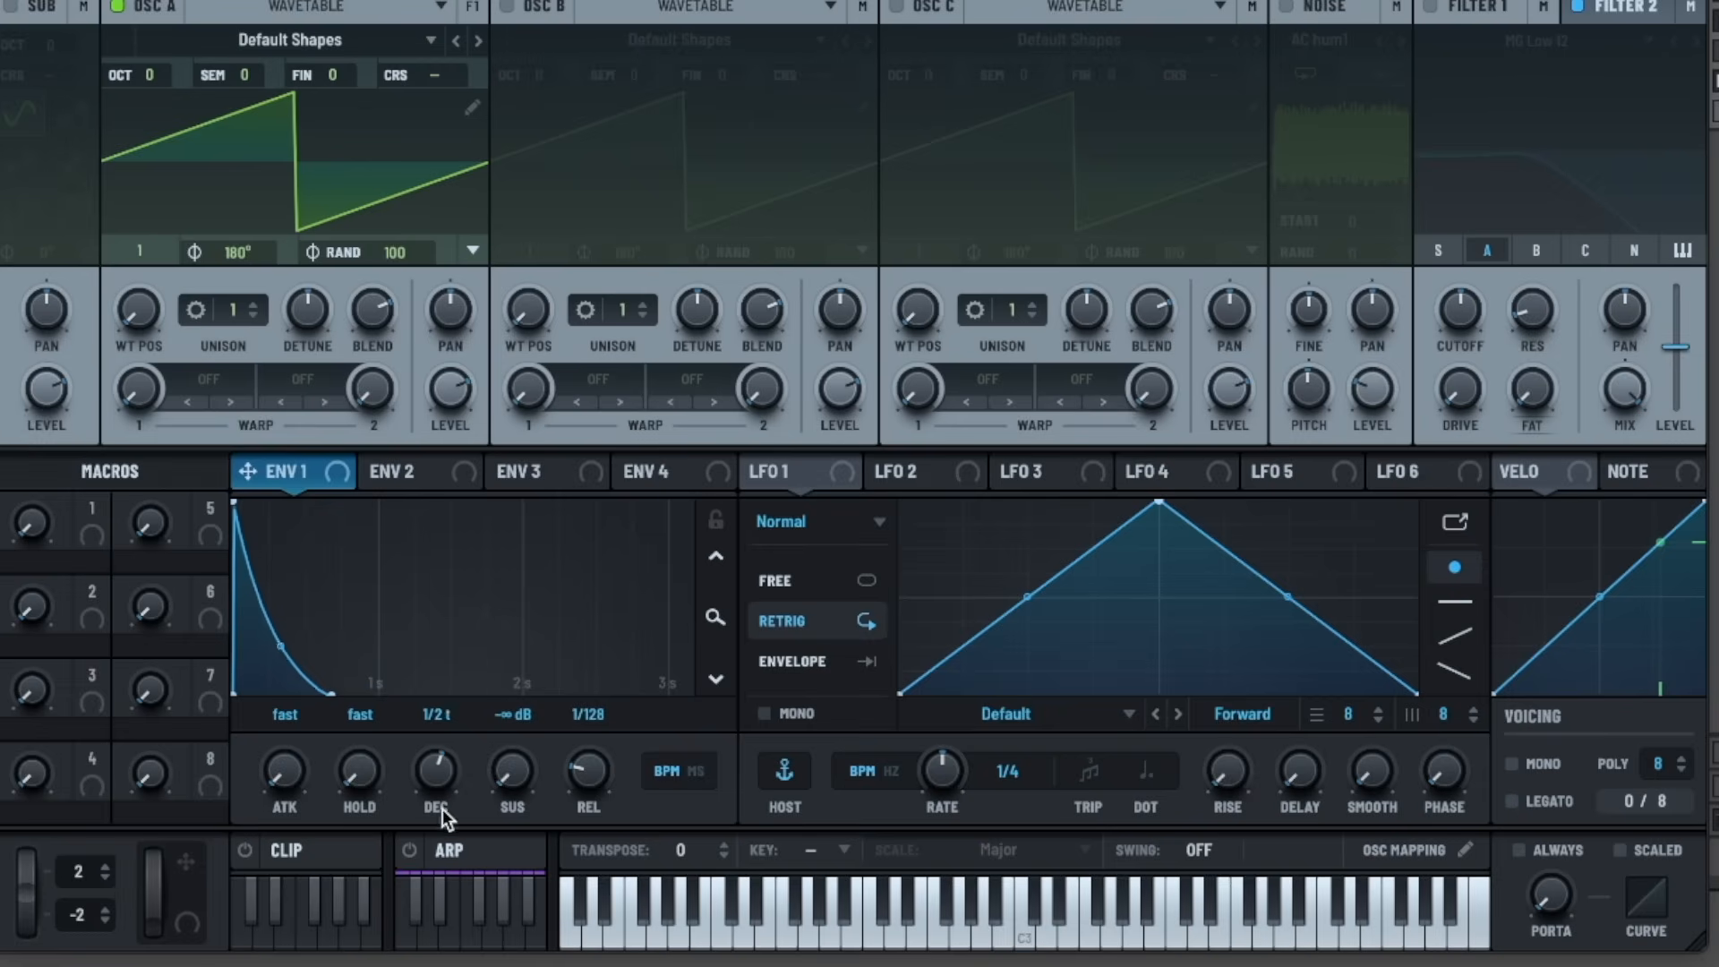
drag(471, 797, 458, 775)
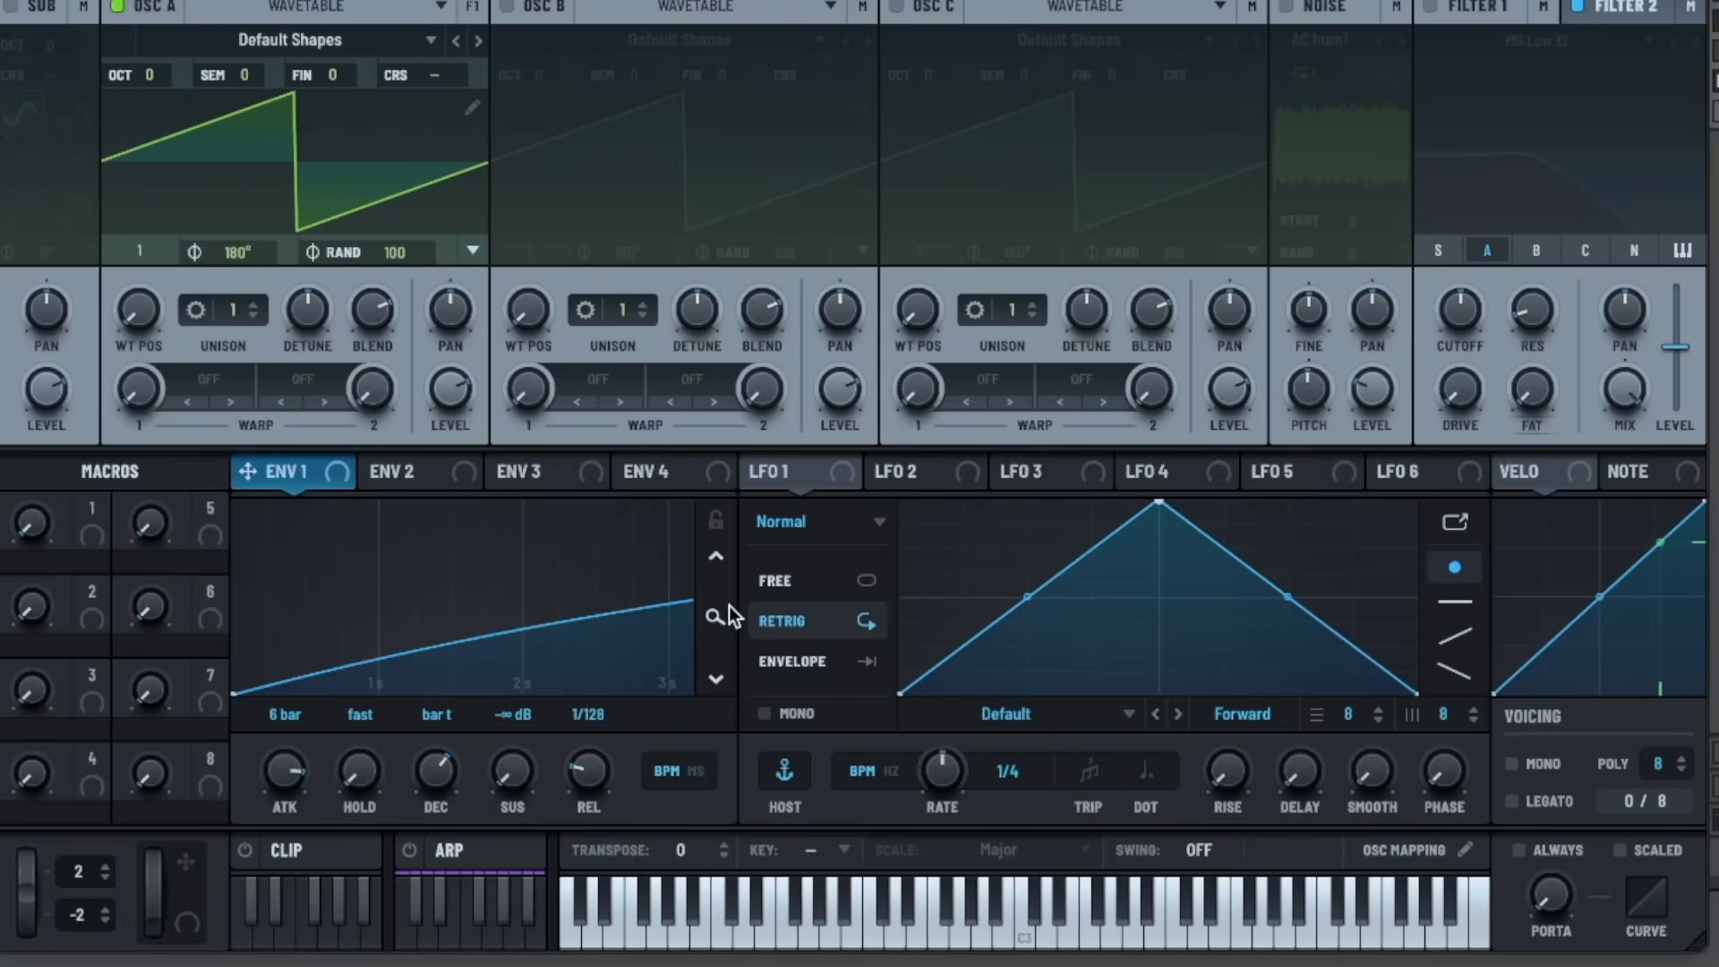
drag(729, 605, 770, 528)
drag(279, 776, 279, 770)
drag(341, 690, 219, 879)
- Switch Env 1's times back to milliseconds
click(862, 709)
click(859, 707)
click(851, 707)
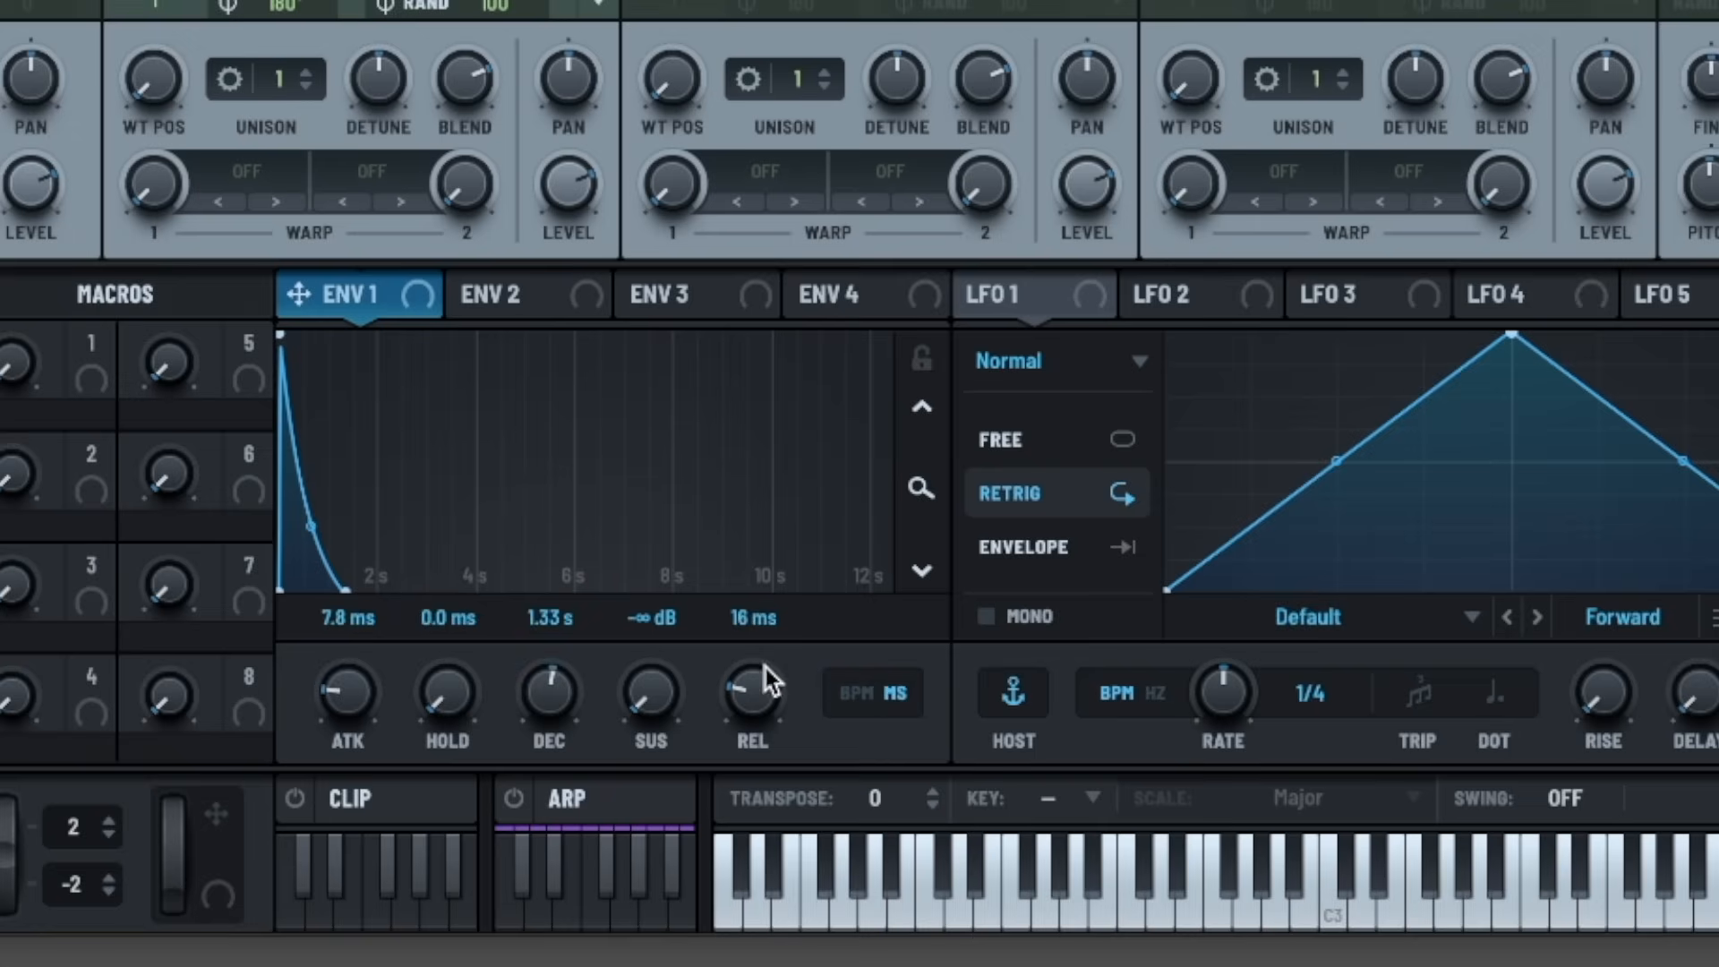
- Look through envelopes 2, 3 and 4 and return to Env 1
click(548, 297)
click(672, 298)
click(828, 295)
click(298, 305)
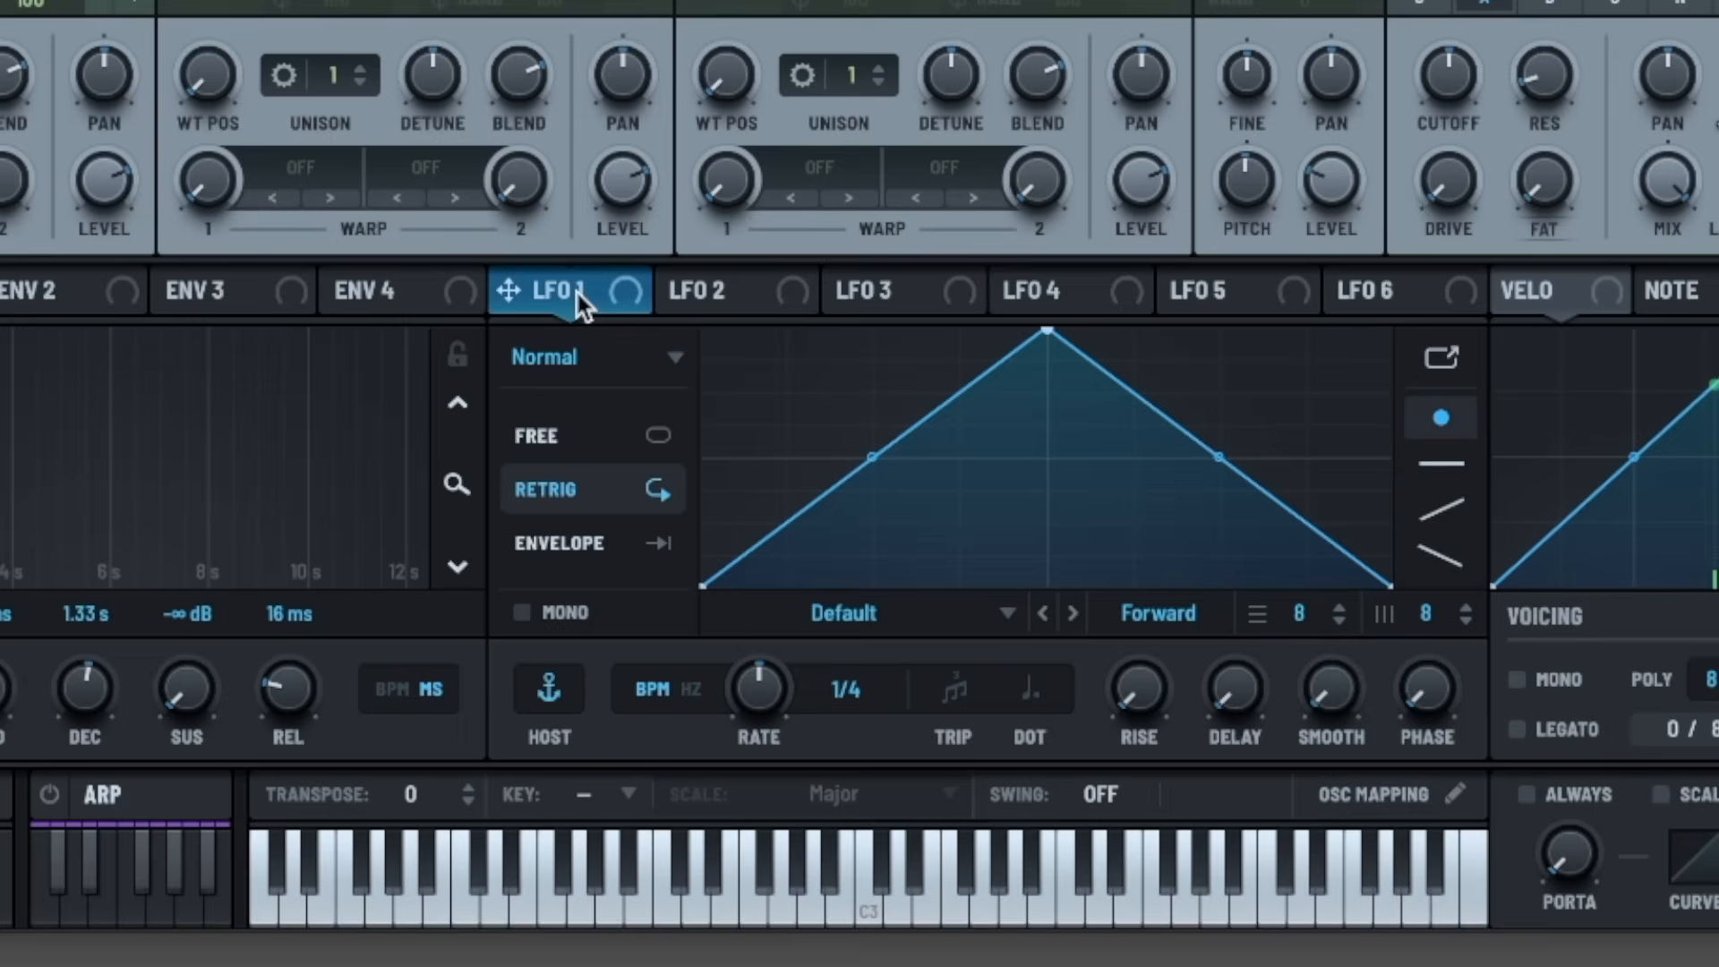
- Set LFO 1 to Path mode and assign its Y output to modulate an Osc A parameter
click(605, 354)
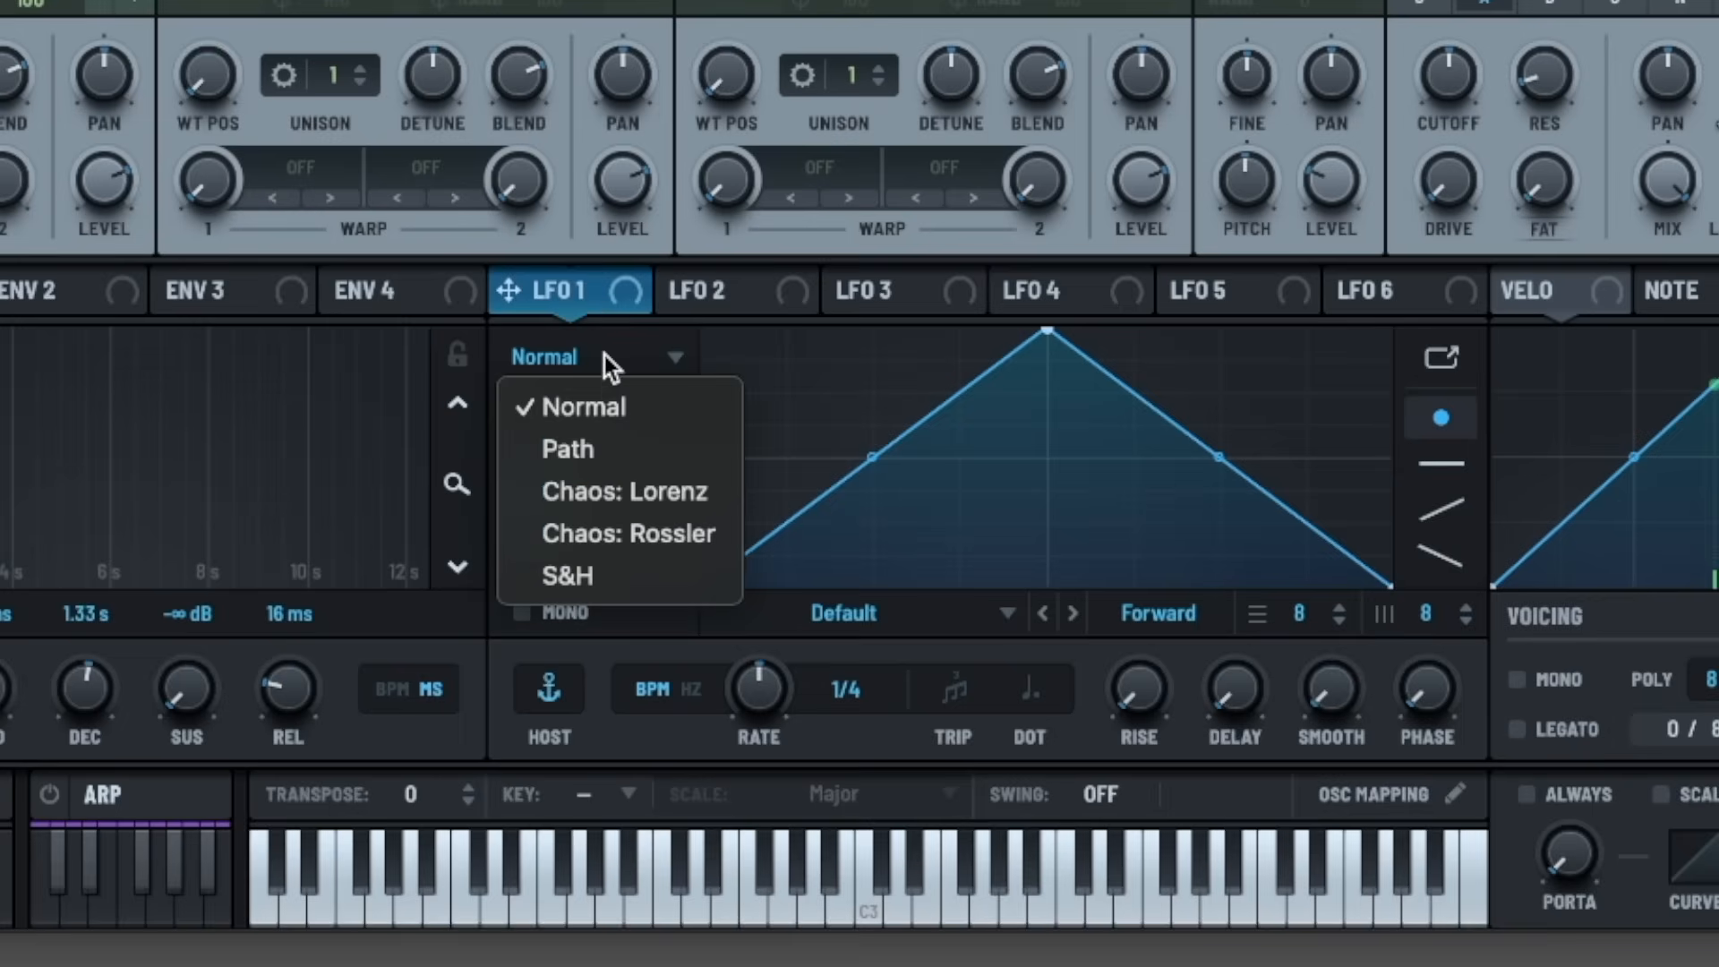
click(582, 444)
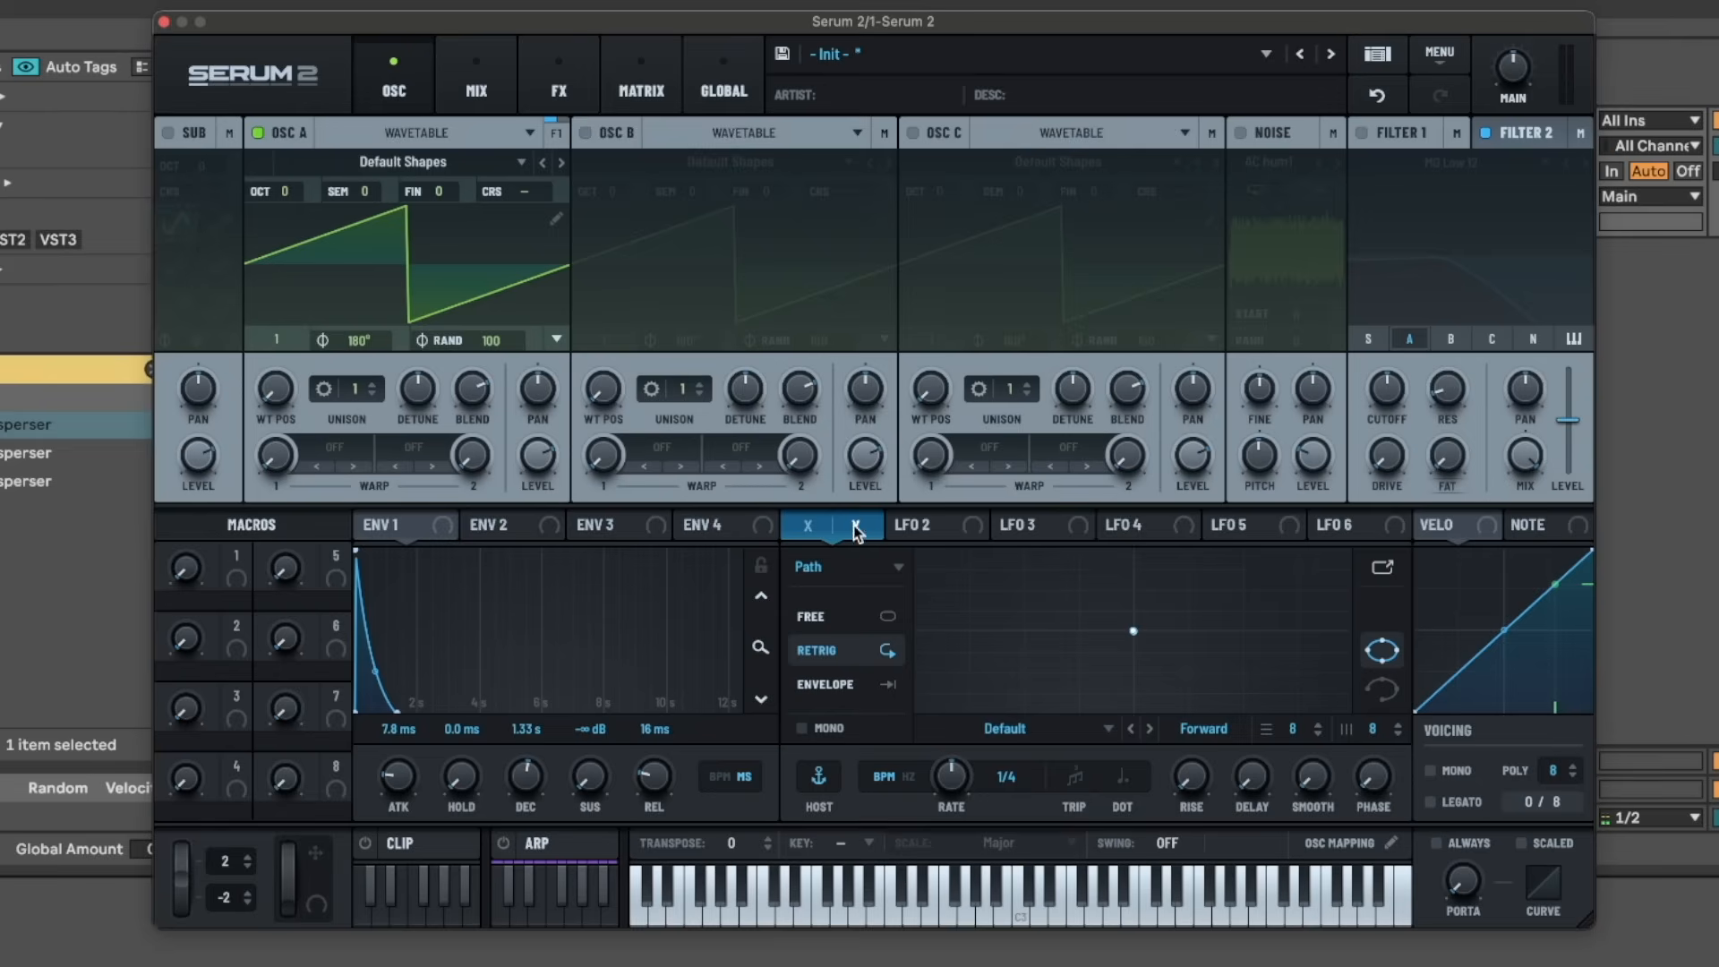
mouse_move(856, 525)
mouse_down()
mouse_move(551, 461)
mouse_move(430, 269)
mouse_move(443, 190)
mouse_up()
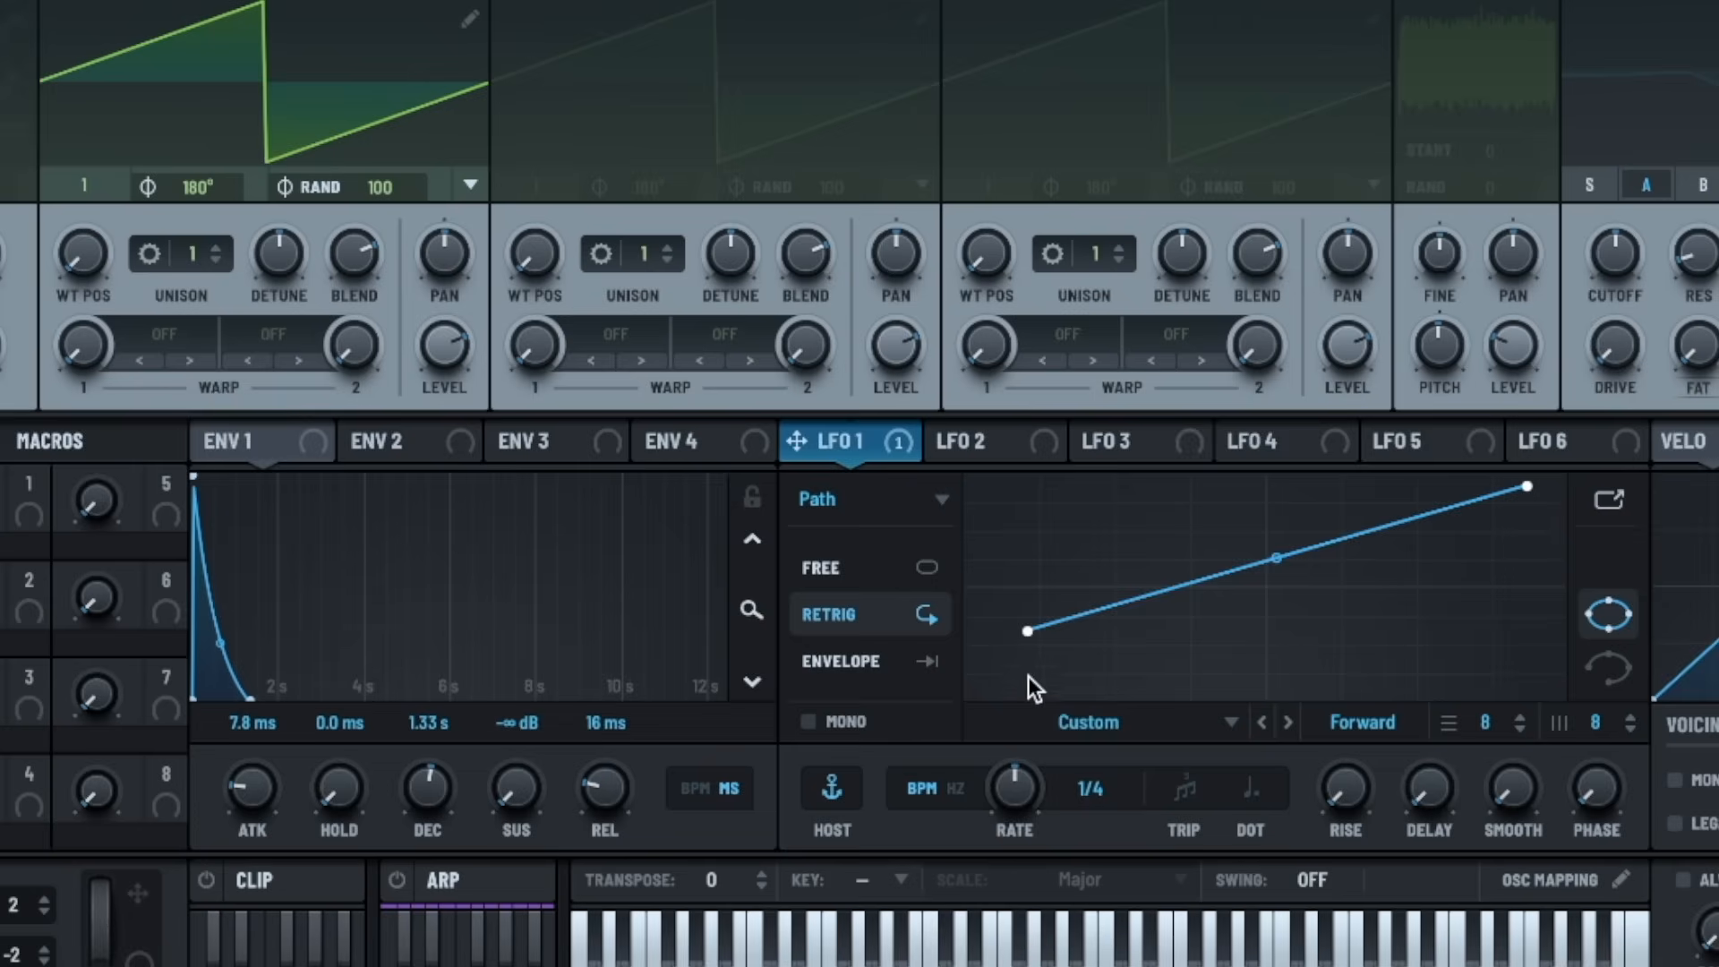
- Stretch LFO 1's path to the lower corners of the grid and add a point near the peak to form a triangle
drag(1028, 631, 938, 708)
drag(1522, 493, 1609, 723)
double_click(1281, 496)
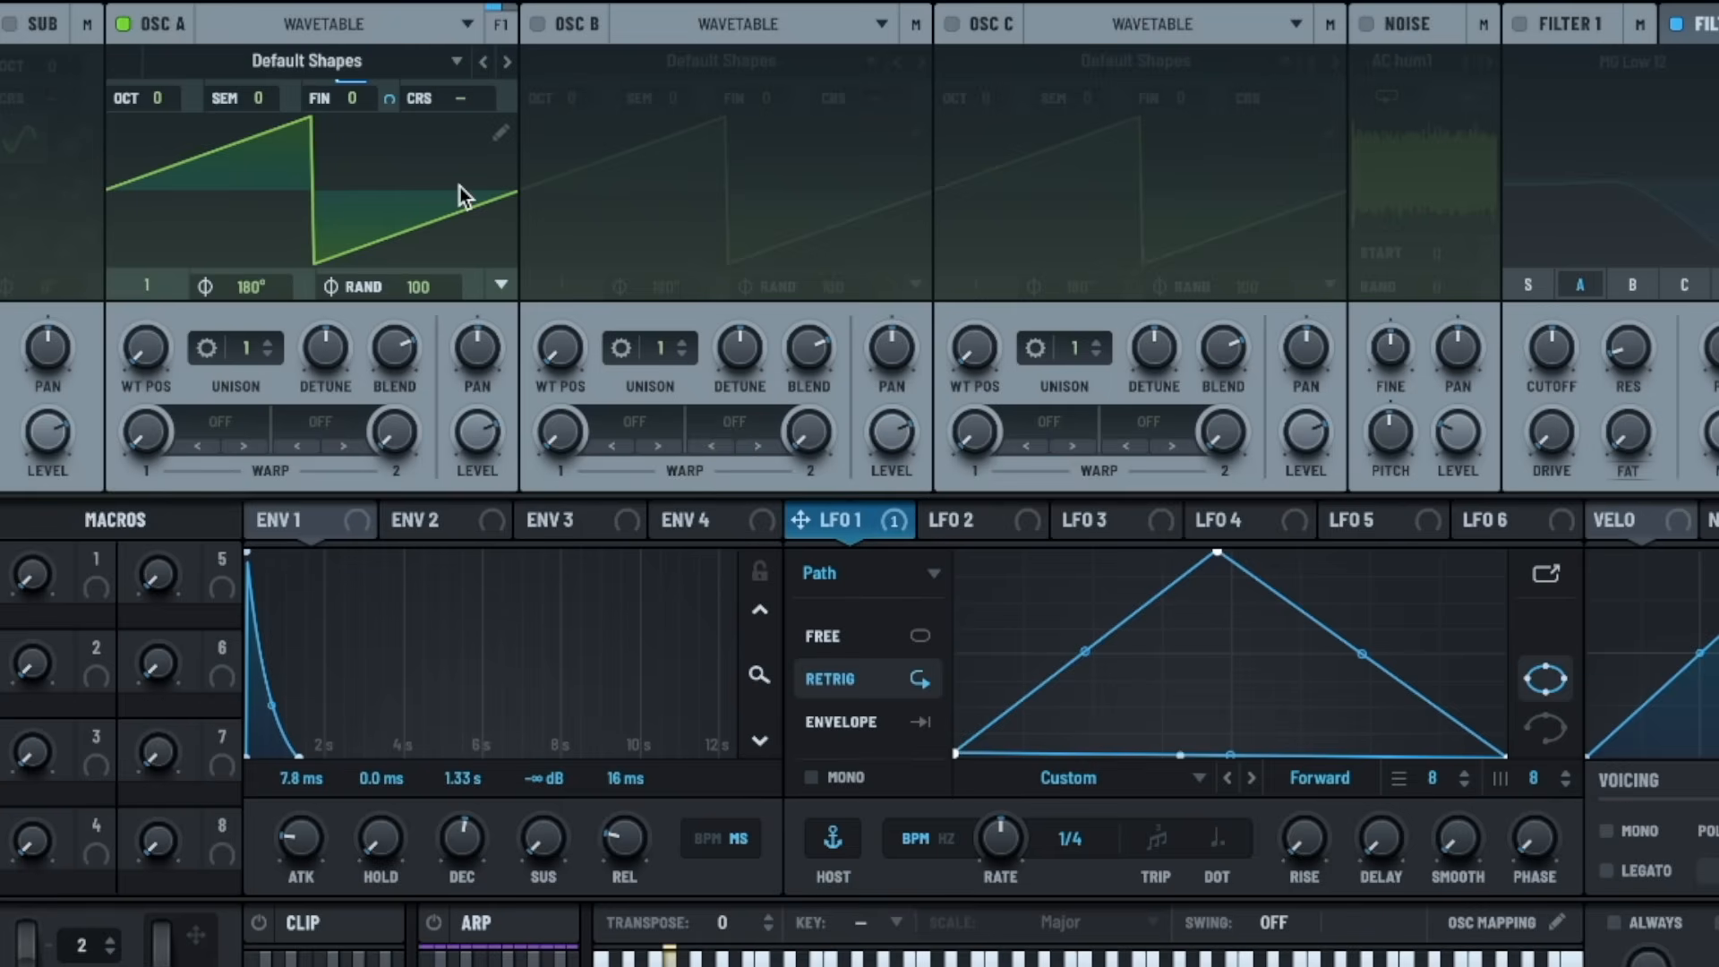
- Load the Spectral wavetable Monster 1 [SL] into Osc A and assign LFO 1 to its wavetable position and Warp 1
click(315, 59)
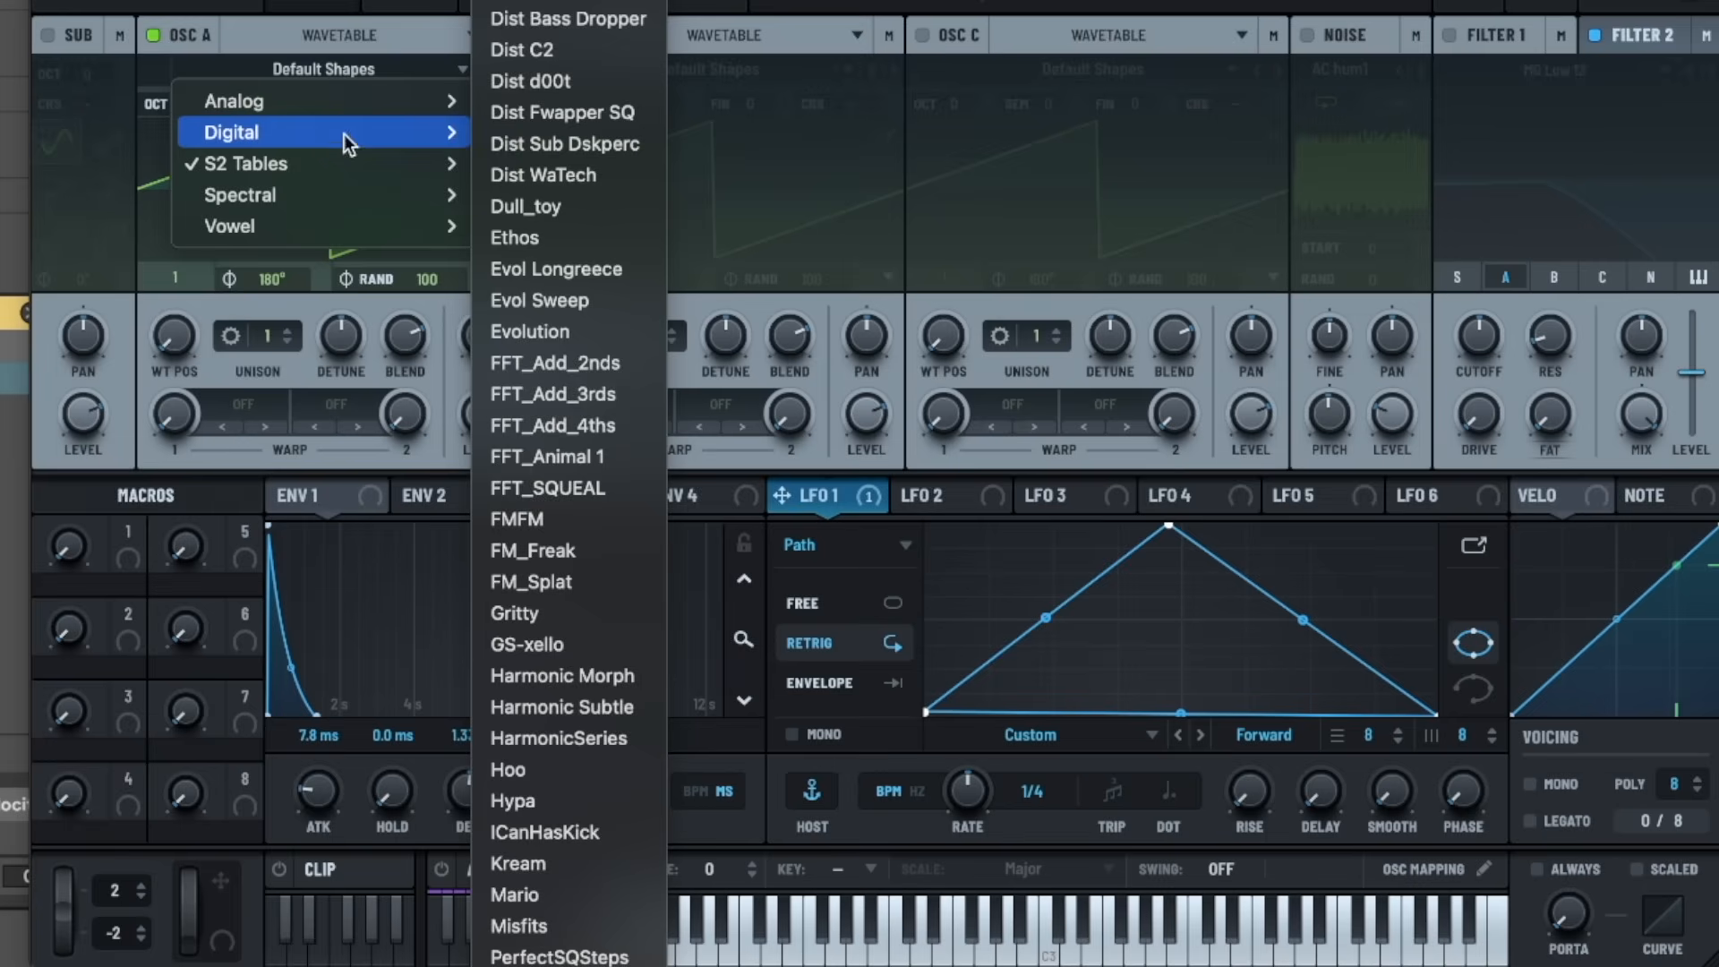
mouse_move(403, 200)
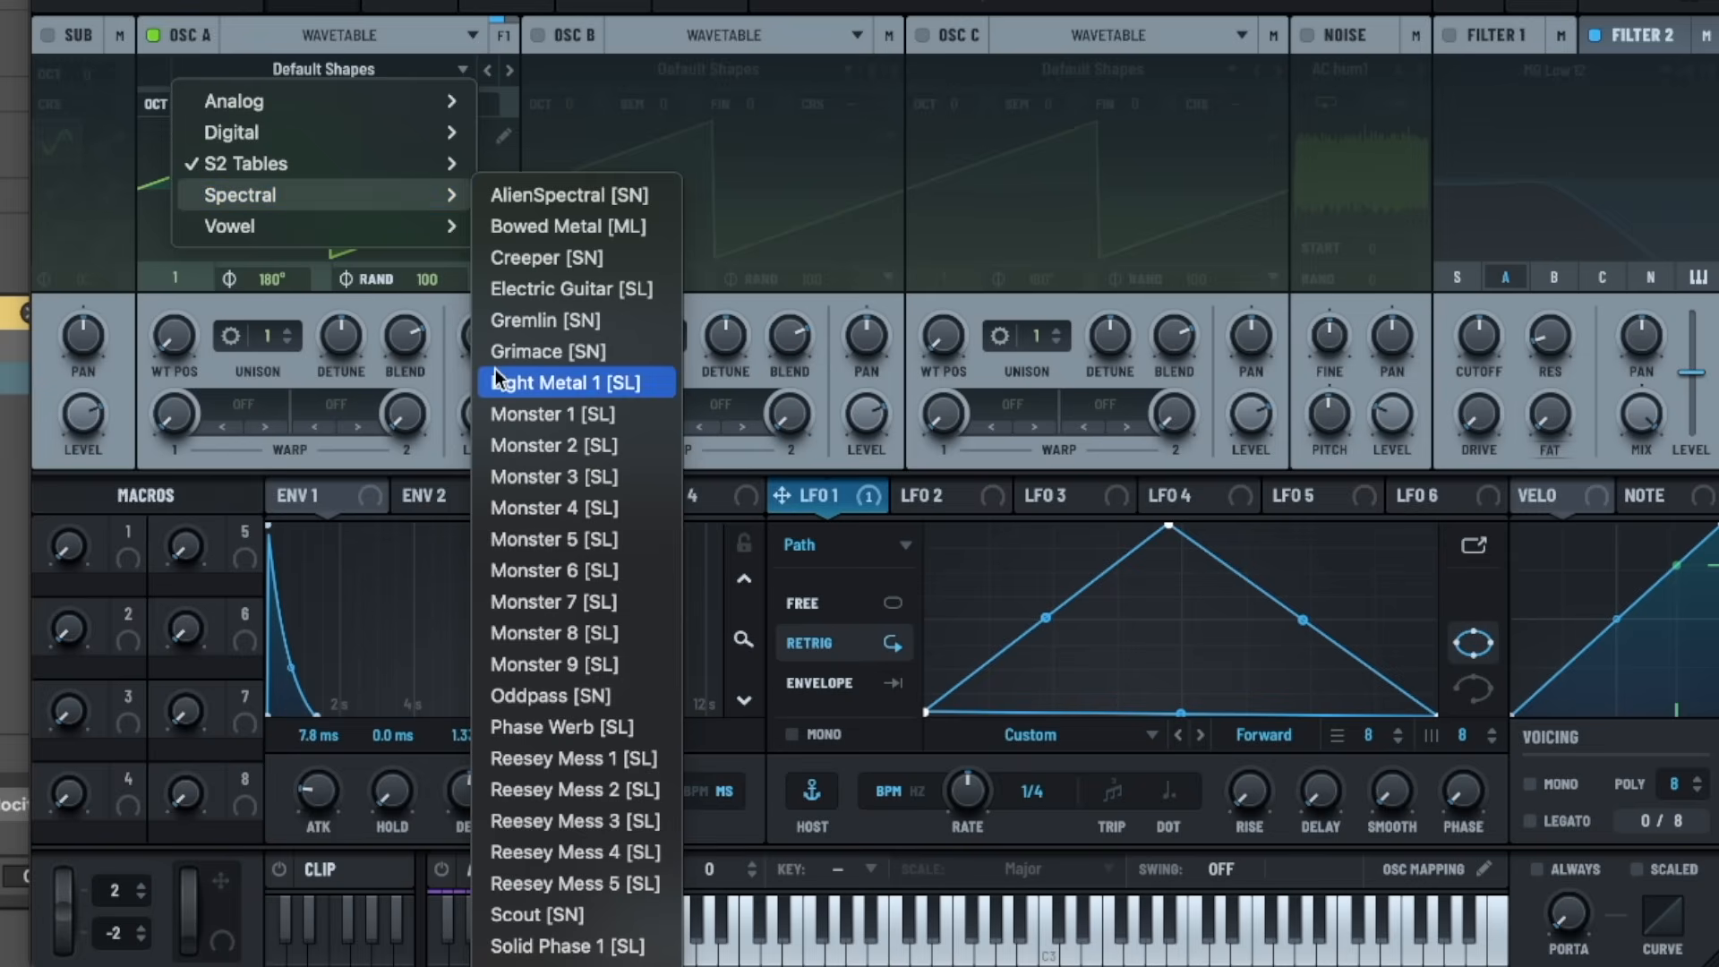
click(507, 414)
drag(817, 519, 131, 301)
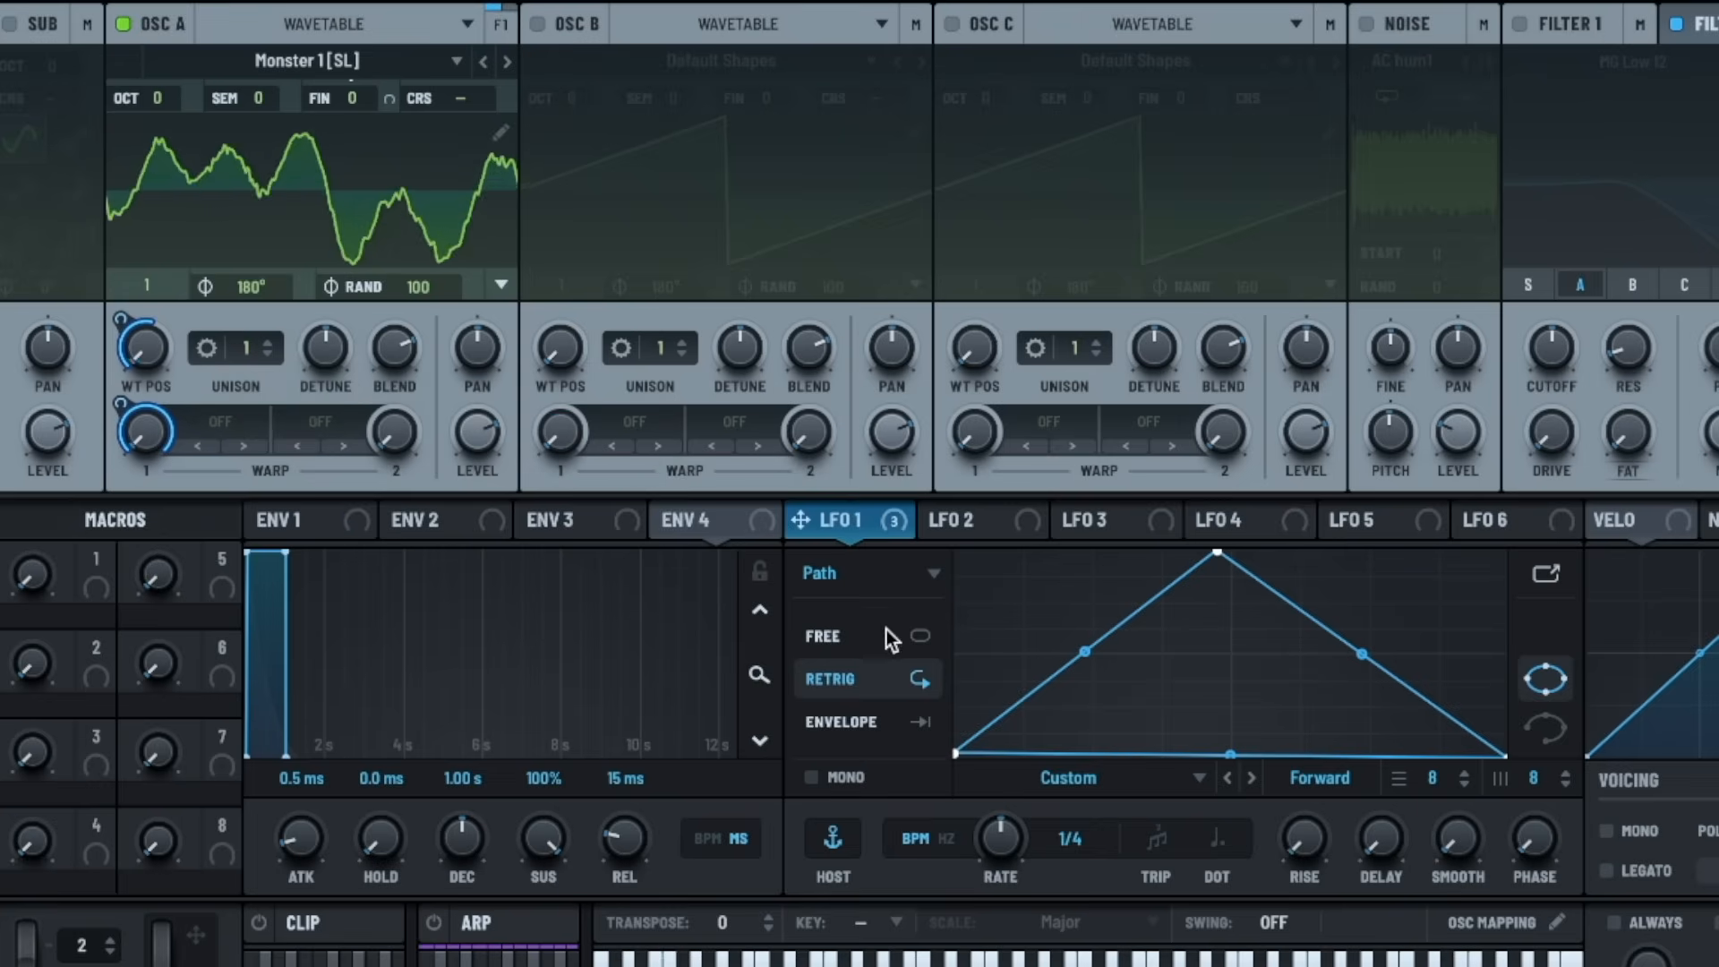
- Set LFO 1 to Chaos: Lorenz mode and raise its rate to 1/32
click(856, 573)
click(868, 673)
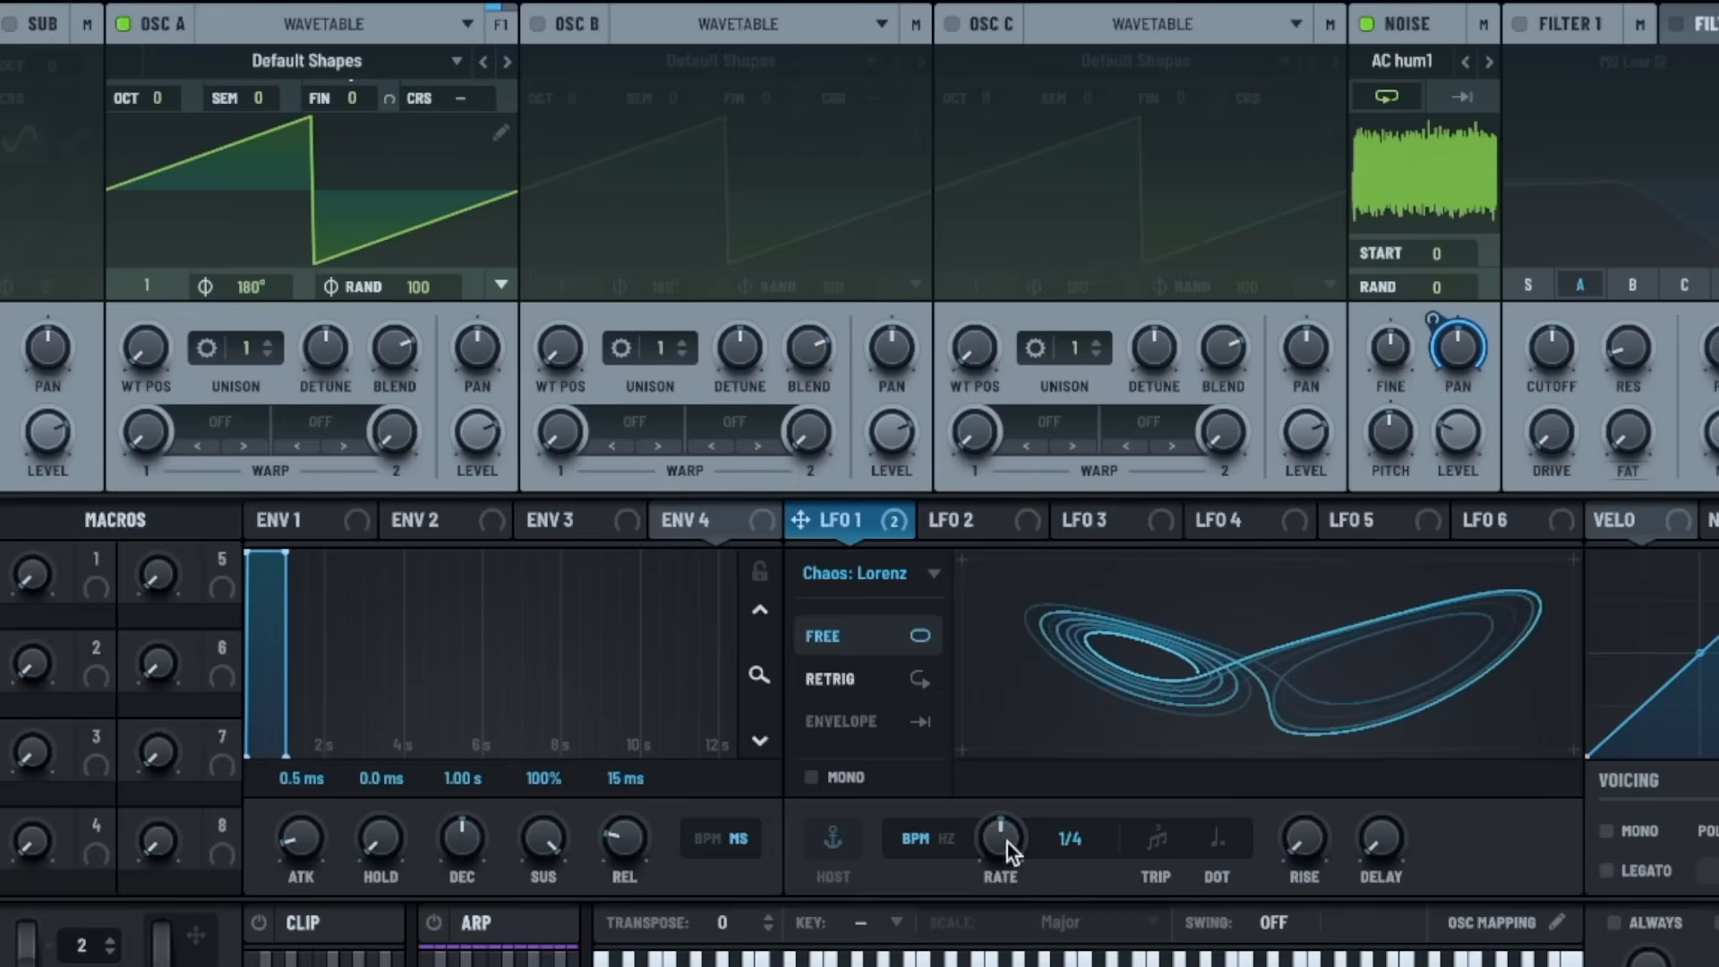
drag(1039, 808, 1048, 794)
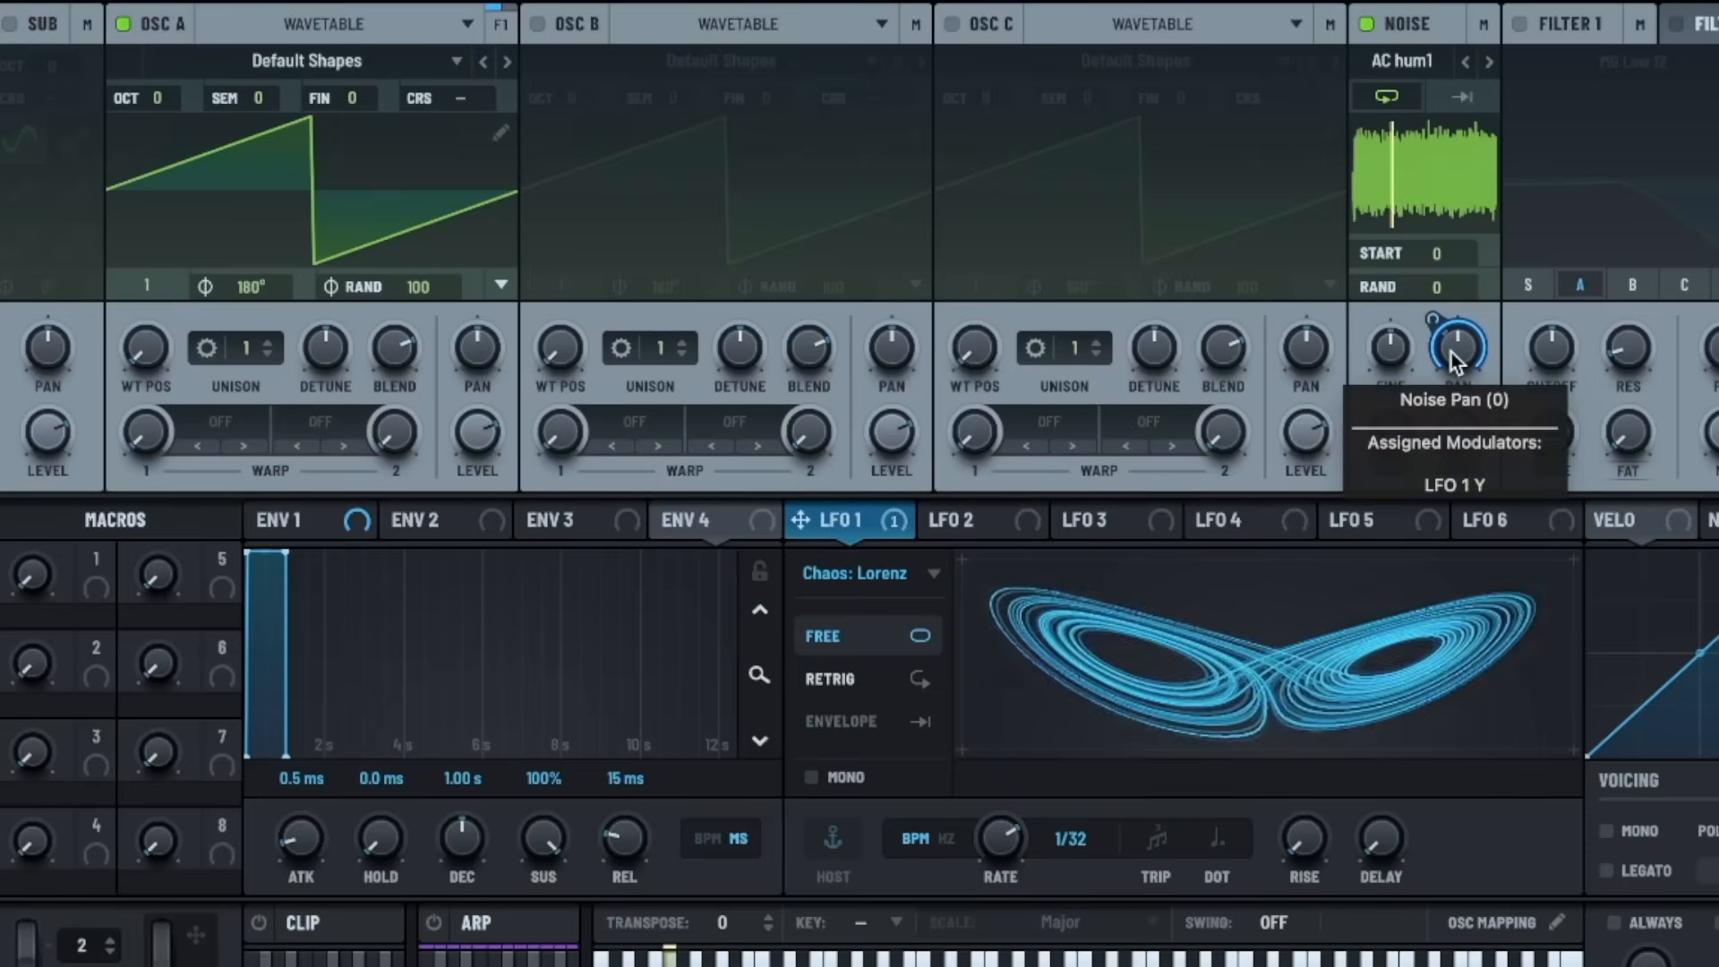
- Load Monster 3 [SL] into Osc A and slow LFO 1, in Chaos: Rossler mode, to a rate of 1/2
click(312, 69)
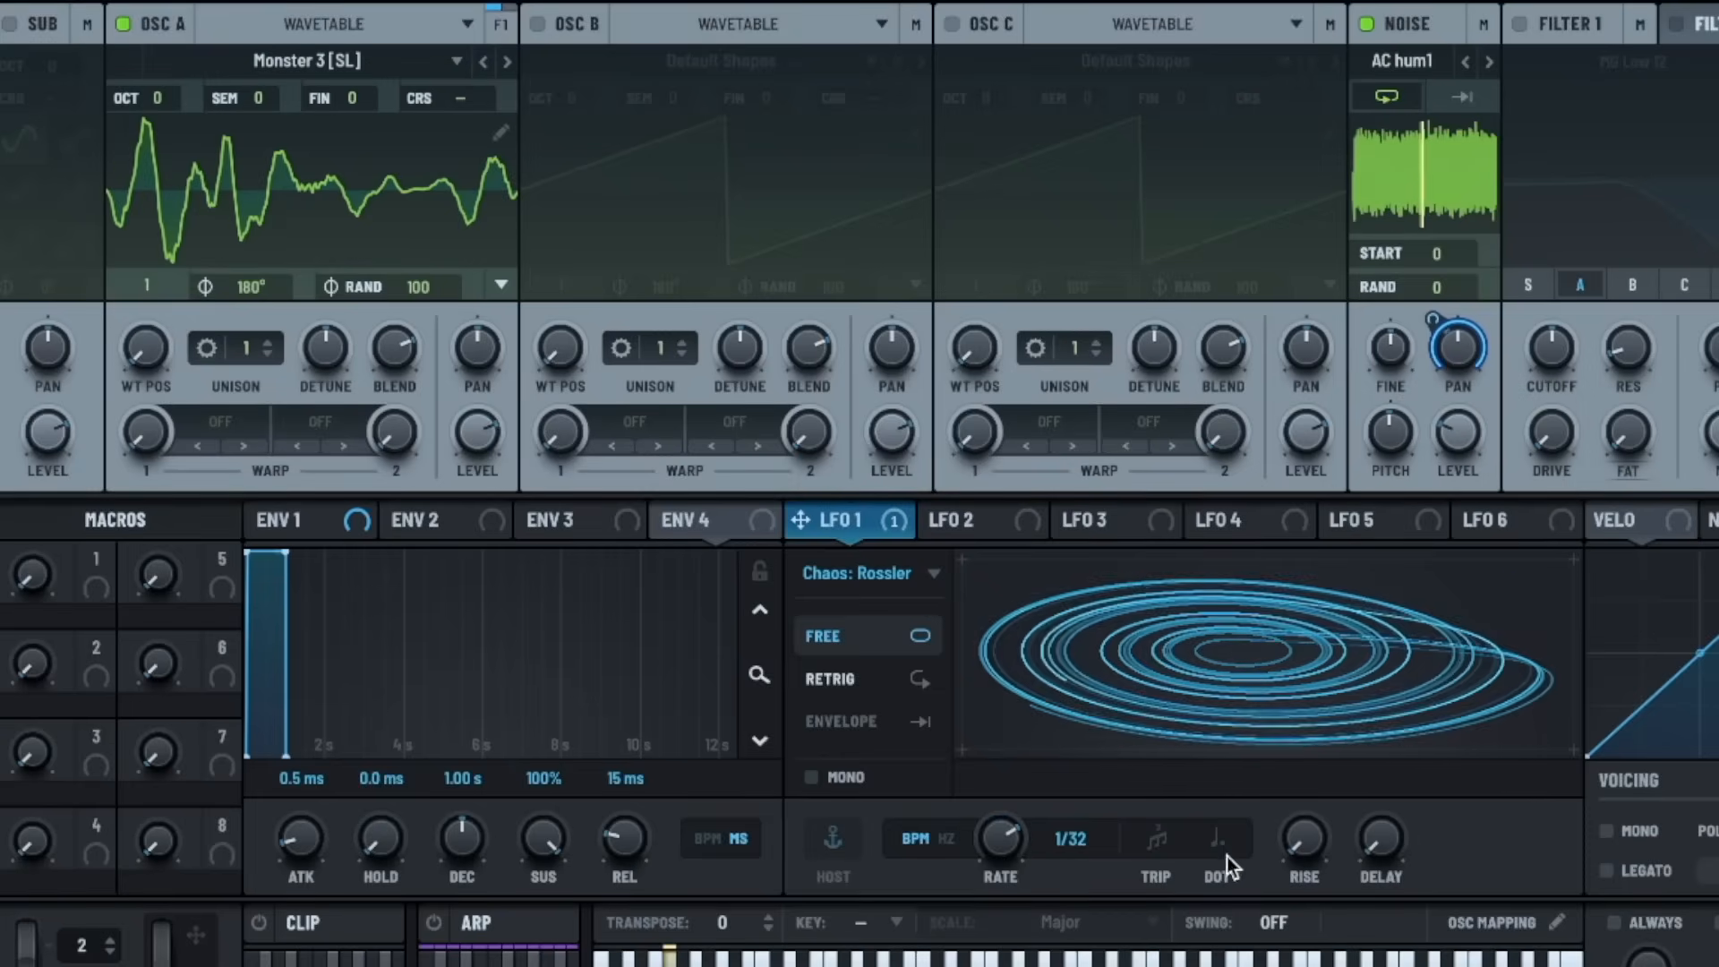
drag(1044, 830, 983, 873)
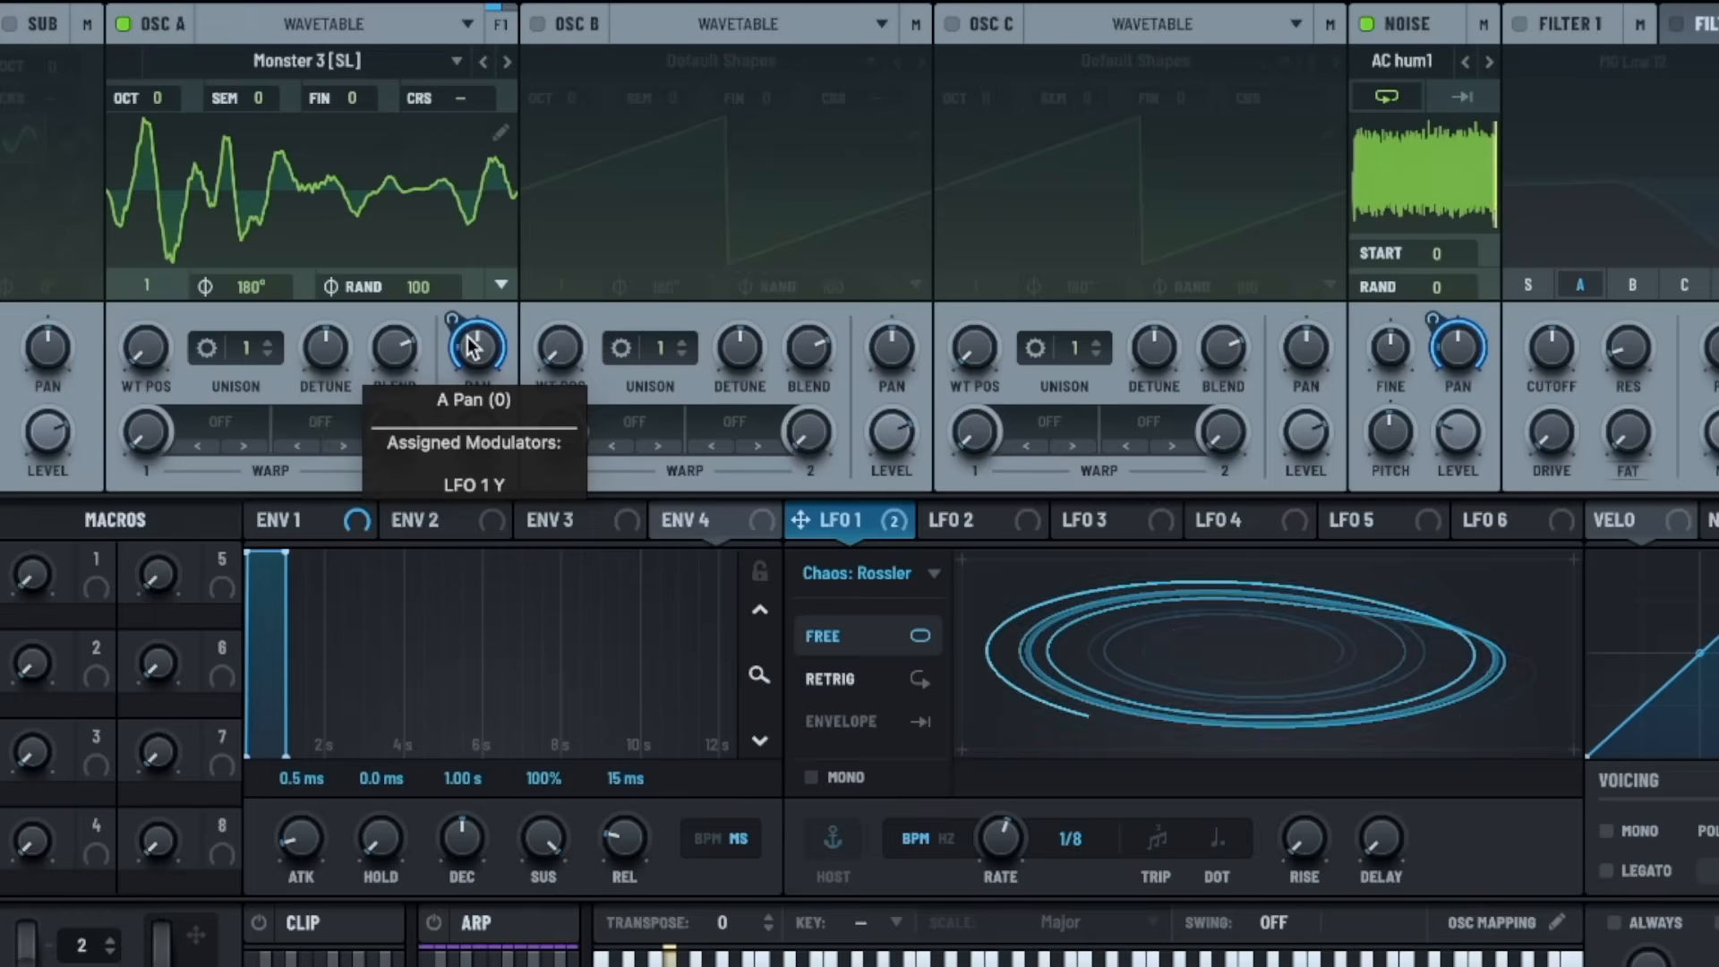
drag(1013, 851, 1008, 880)
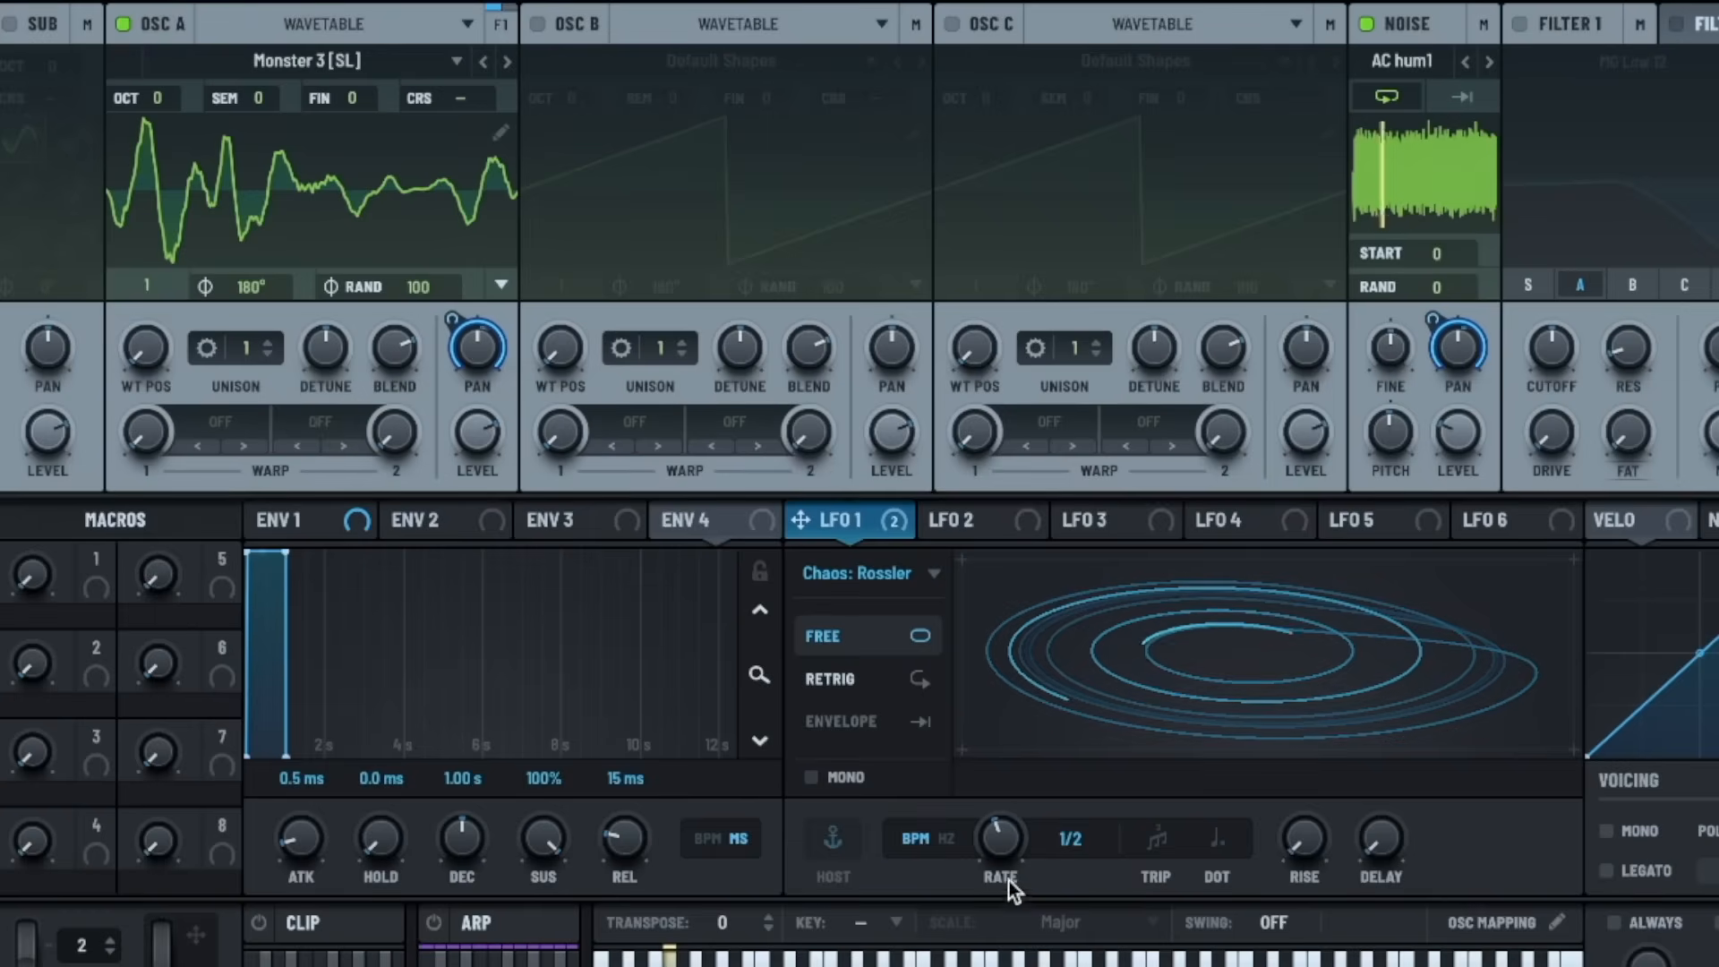
- Turn off Noise and, with LFO 1 in S&H mode, set its view to 4 and lower the rate
click(1373, 31)
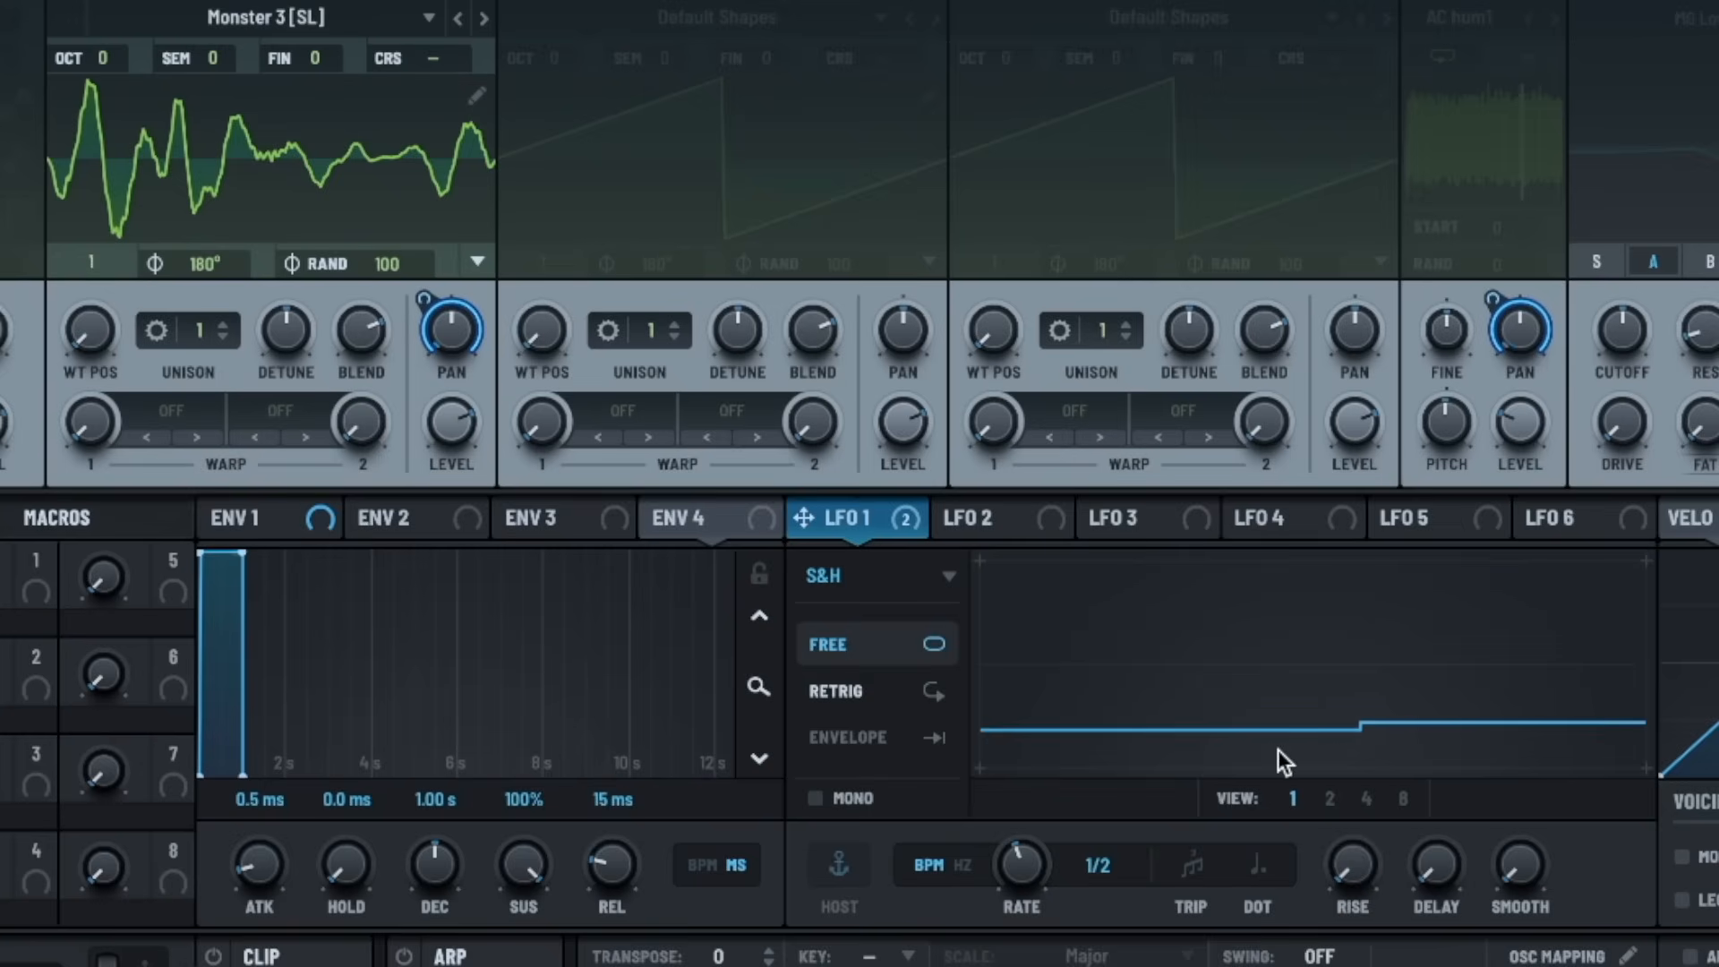
click(1366, 798)
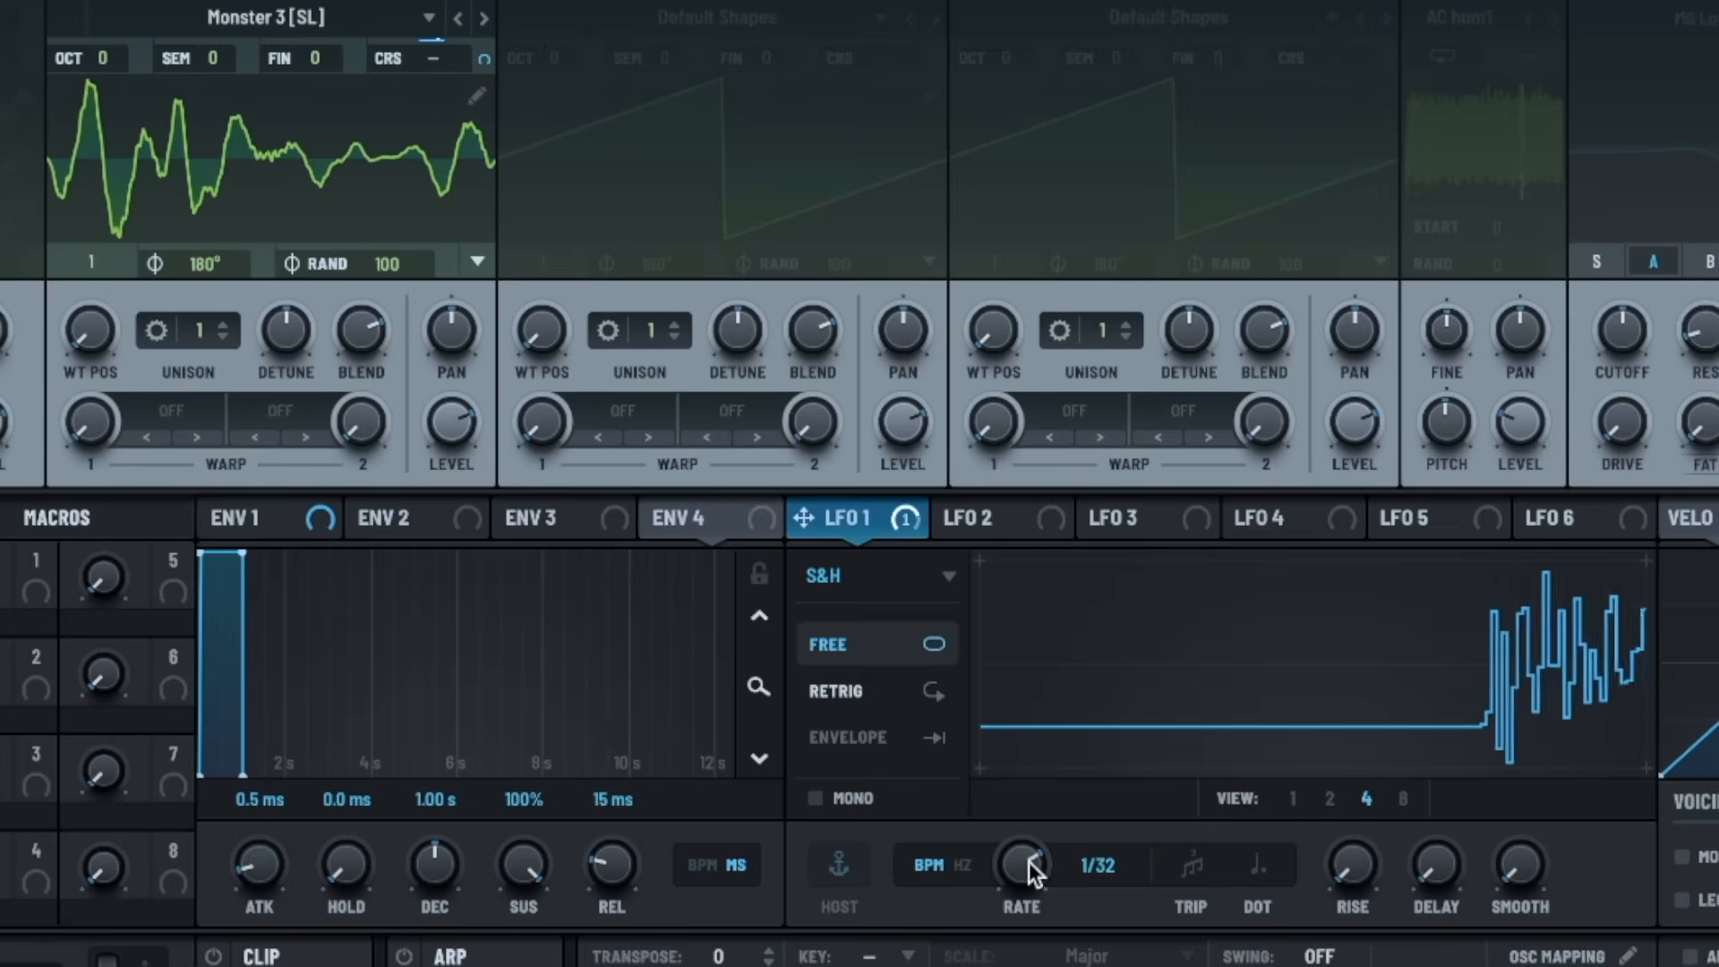
drag(1029, 861, 1015, 900)
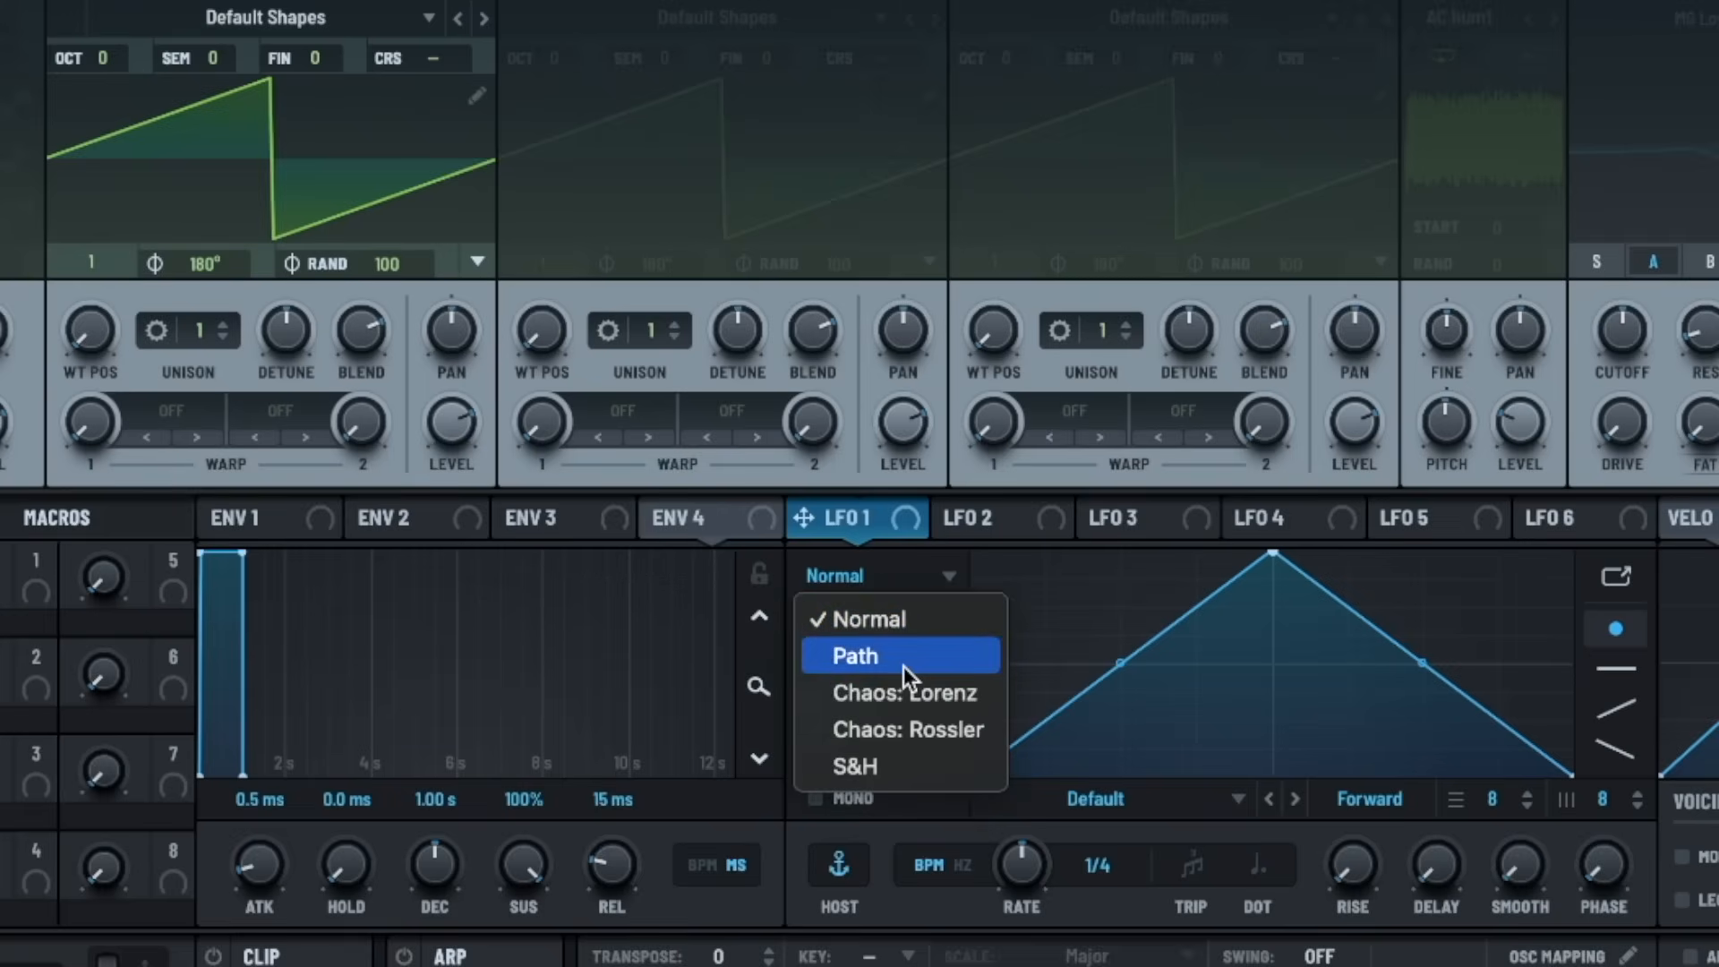
- Draw alternating high and low steps across LFO 1's grid in Normal mode and switch the LFO to S&H
click(1124, 691)
shift+click(999, 671)
shift+click(1087, 606)
shift+click(1142, 712)
shift+click(1209, 600)
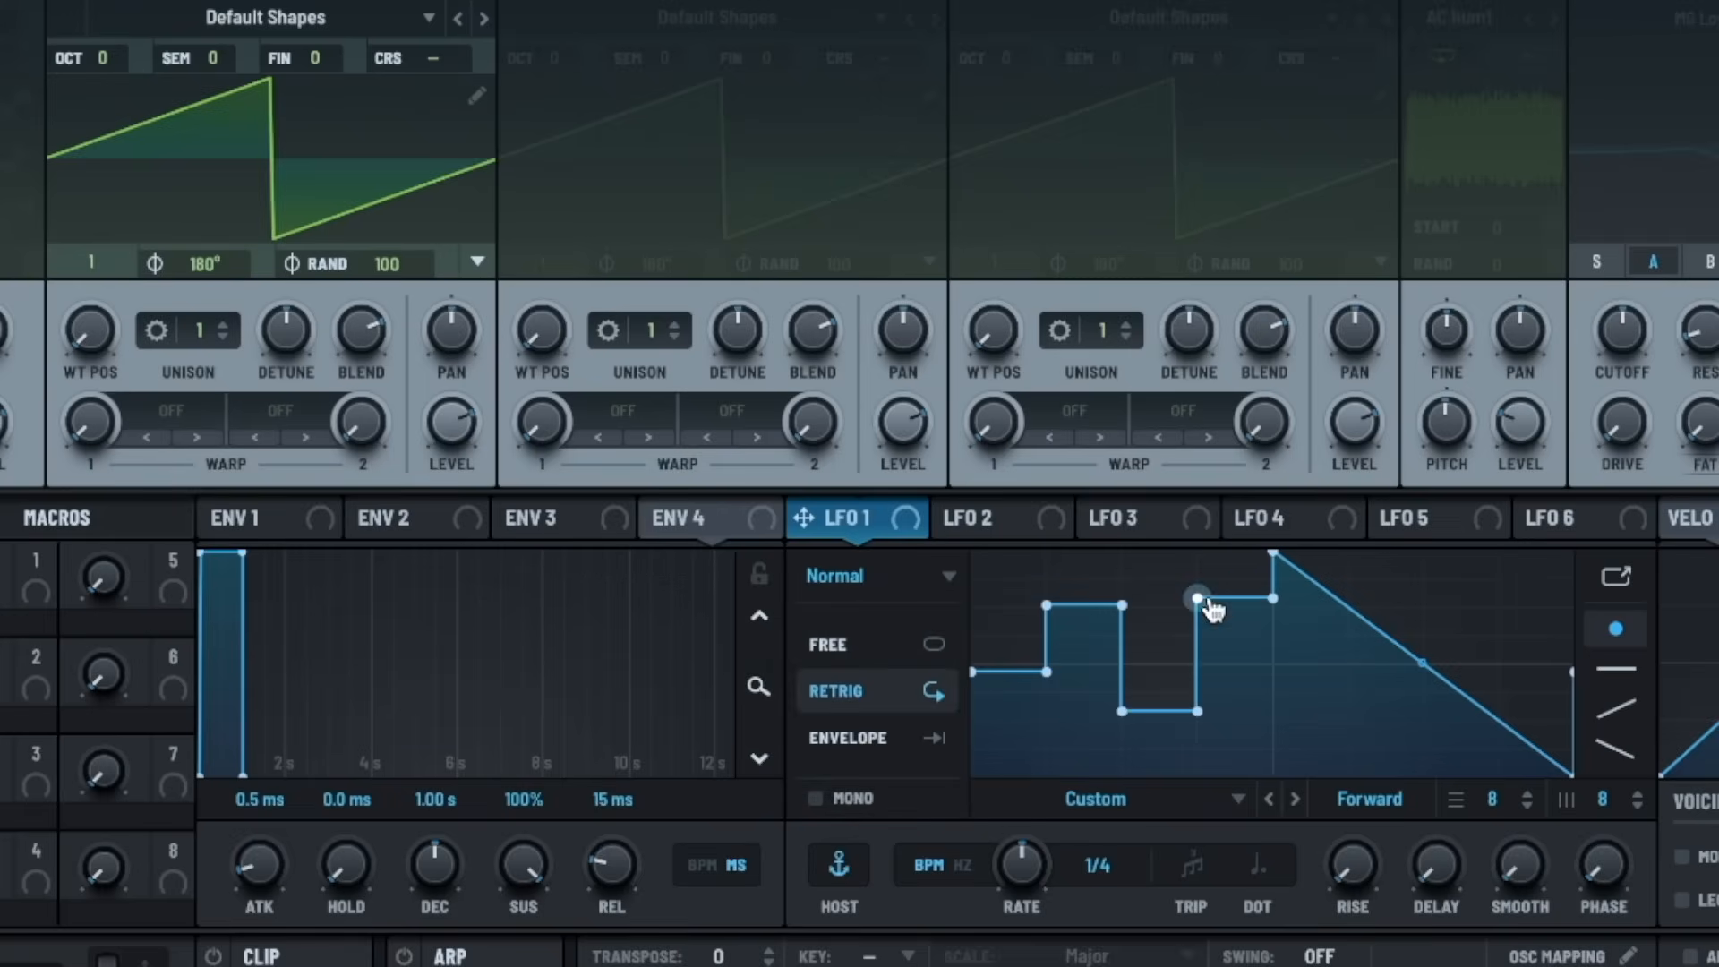
shift+click(1272, 753)
shift+click(1386, 570)
shift+click(1455, 734)
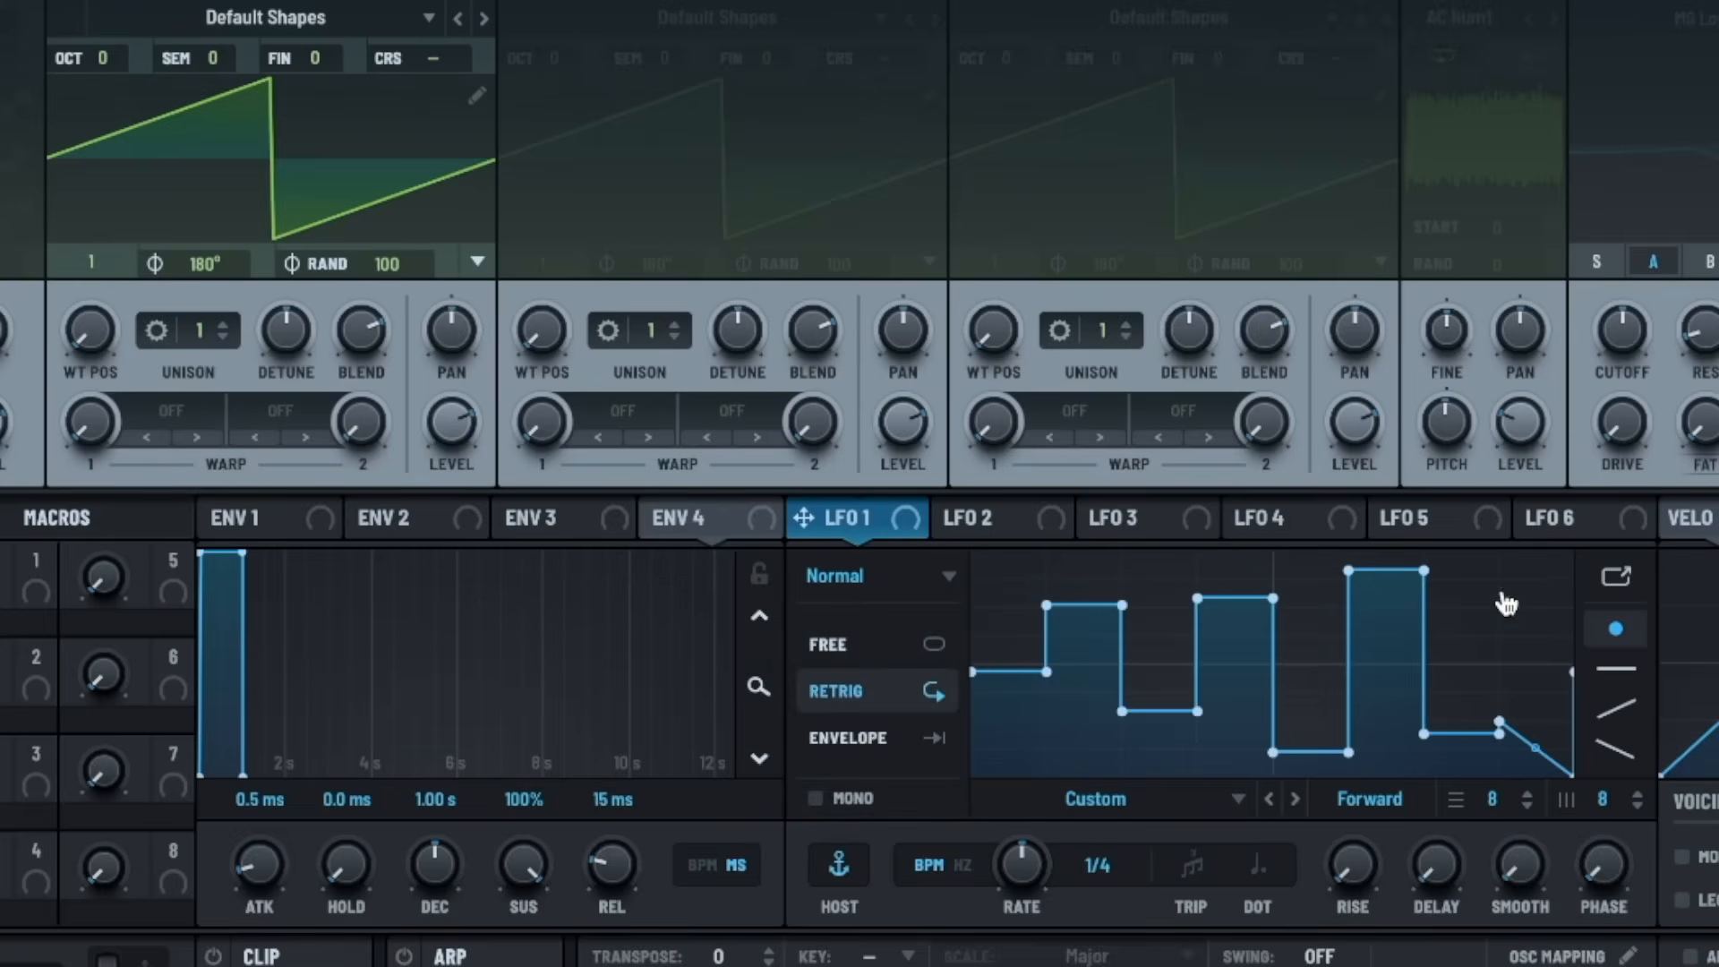
shift+click(1500, 591)
click(887, 581)
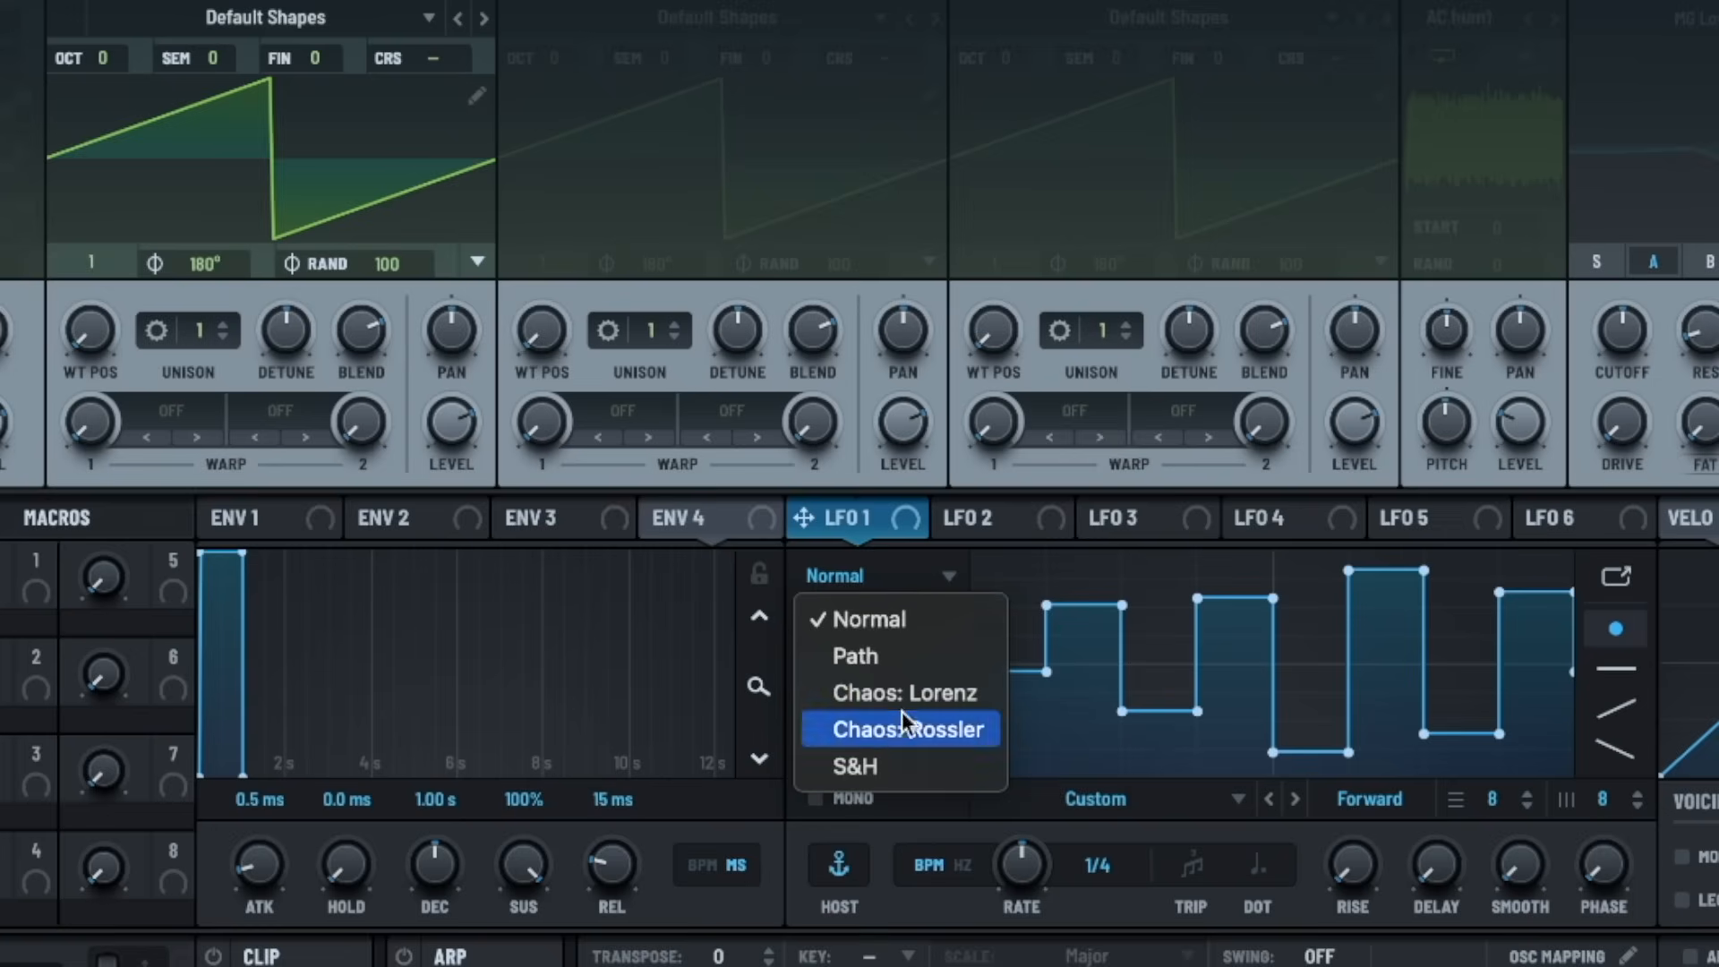
click(876, 759)
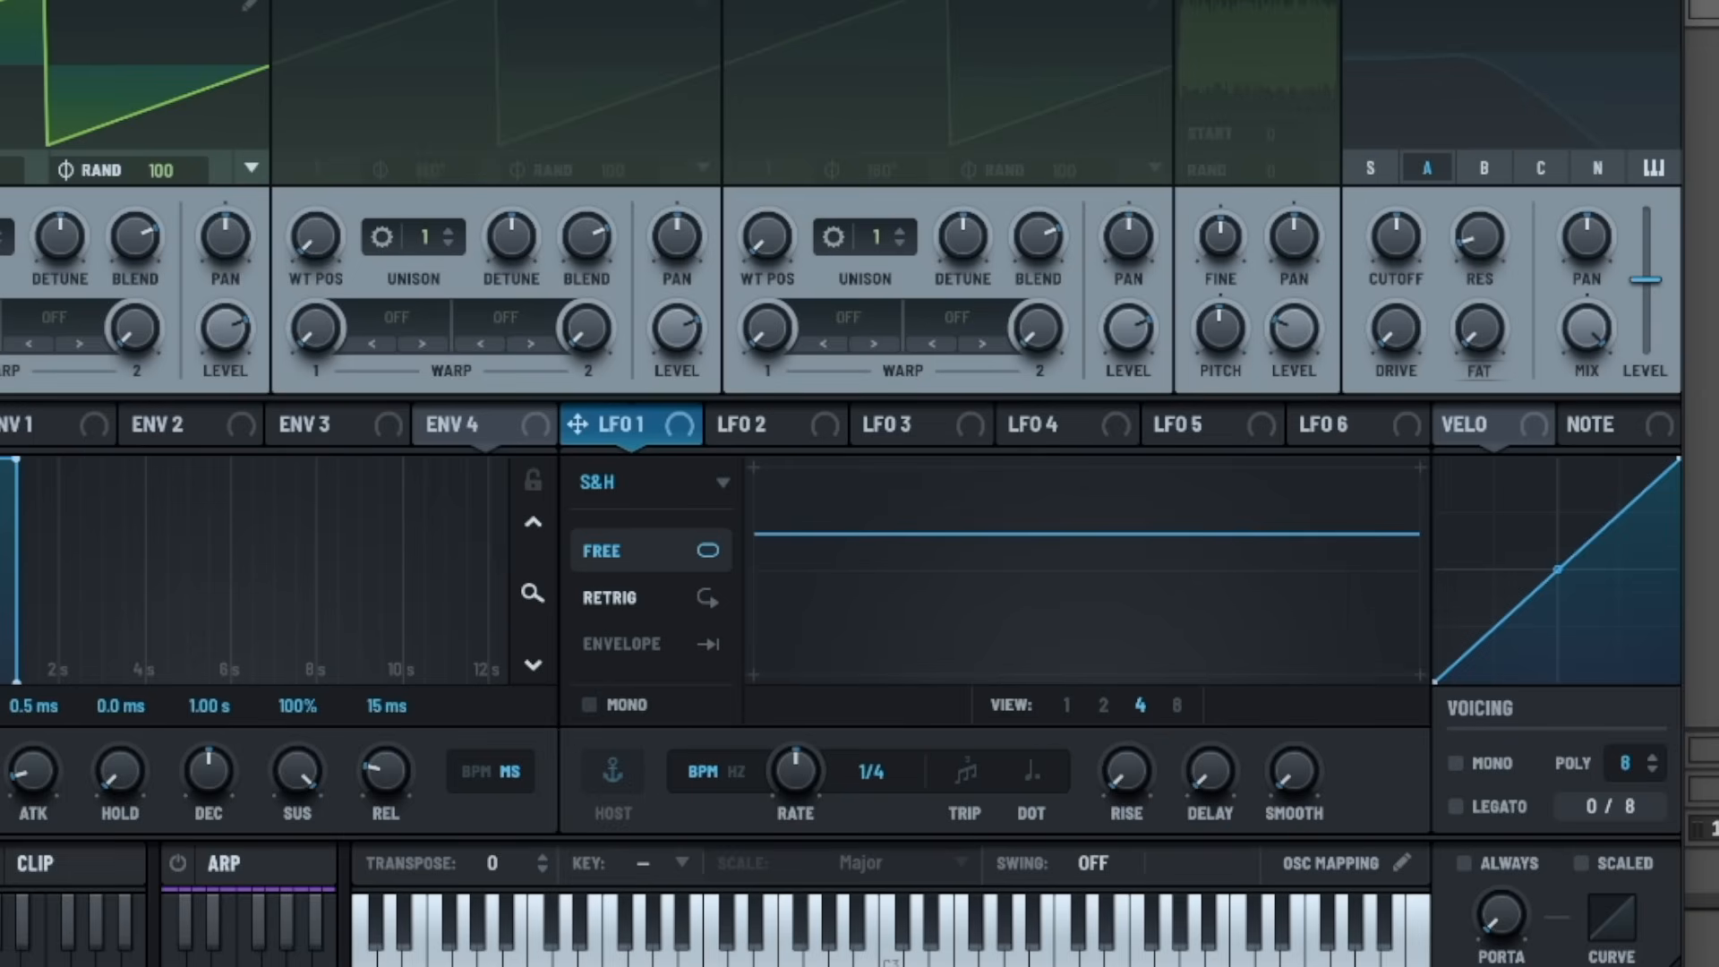
- Go through the LFOs to LFO 5 and draw rising ramps, followed by falling ramps, across its grid
click(783, 425)
click(931, 426)
click(1089, 428)
click(1180, 428)
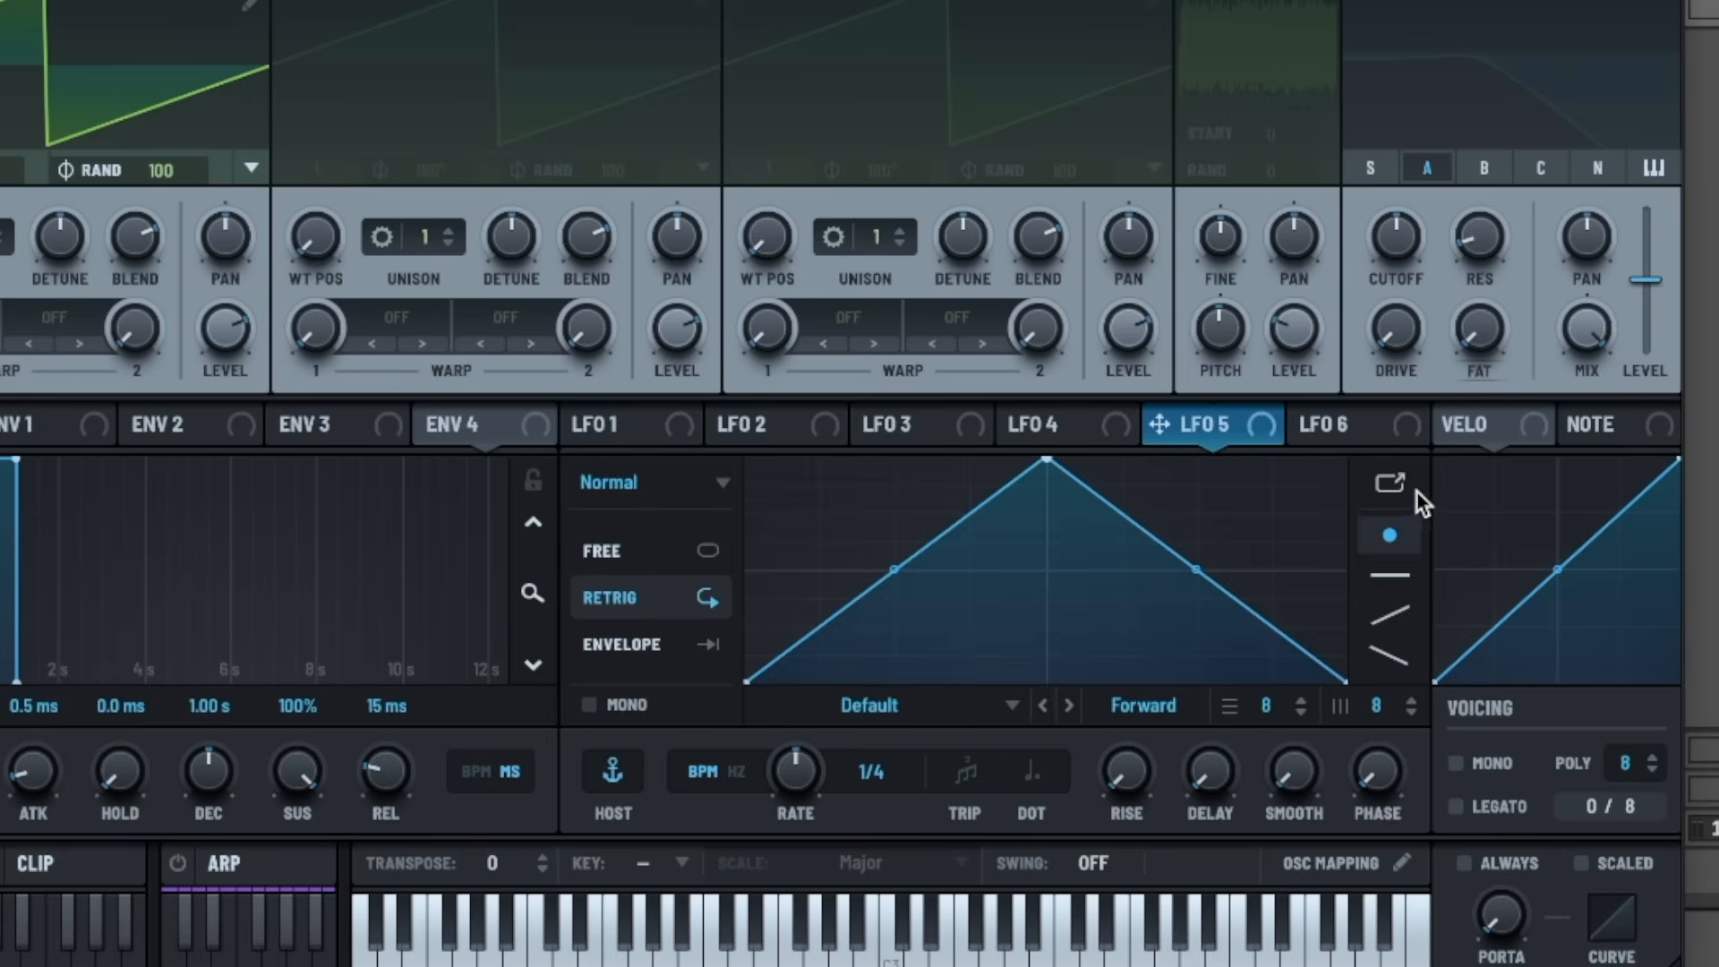
click(1394, 623)
mouse_move(1041, 573)
mouse_down()
mouse_move(852, 555)
mouse_move(751, 508)
mouse_up()
click(1403, 646)
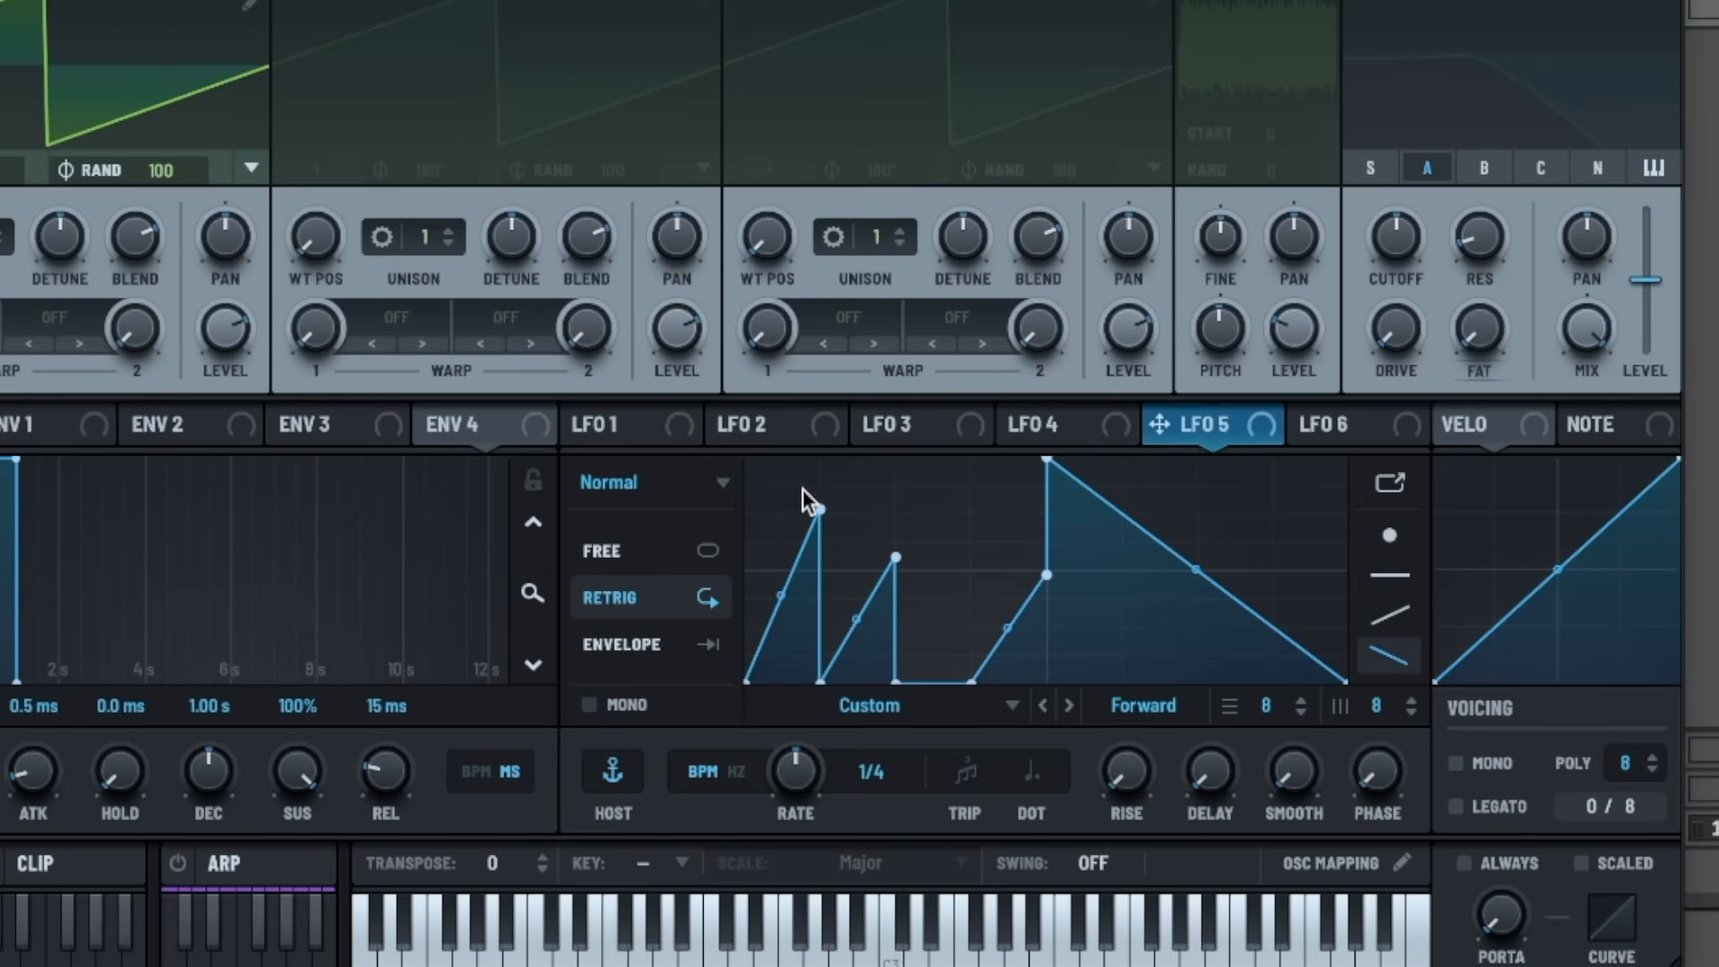
click(782, 485)
mouse_move(836, 473)
mouse_down()
mouse_move(1105, 520)
mouse_move(1124, 487)
mouse_up()
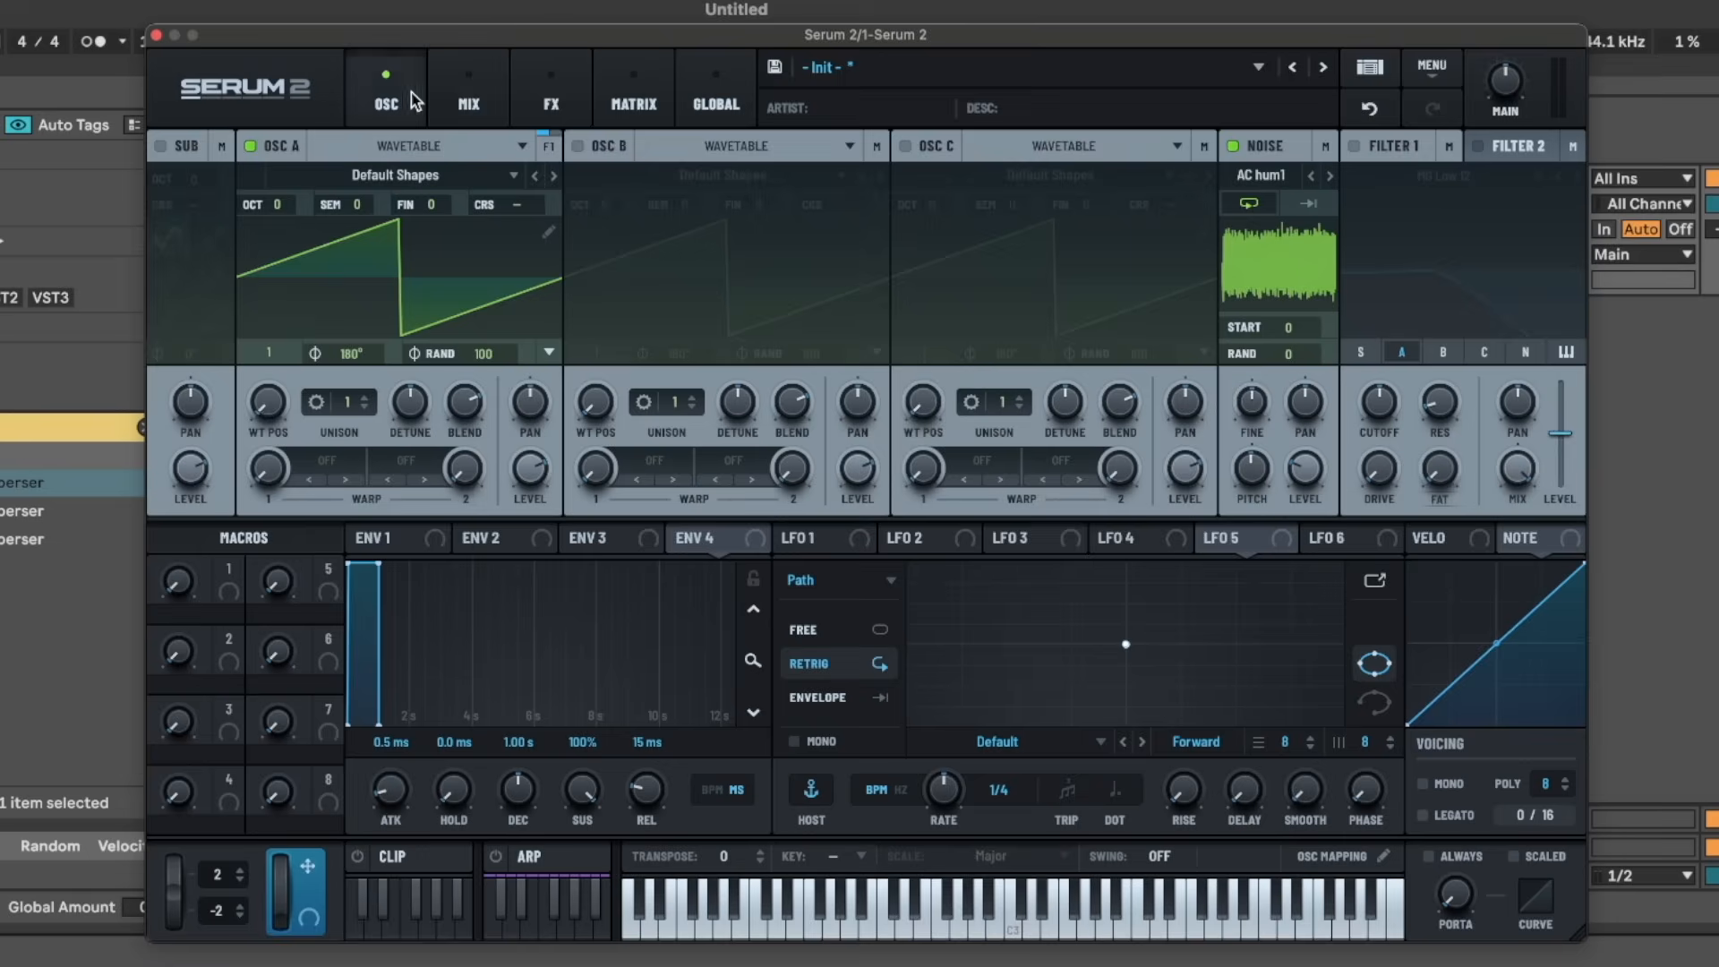
- Turn on Osc B, Osc C and the Sub oscillator in the mixer
click(452, 99)
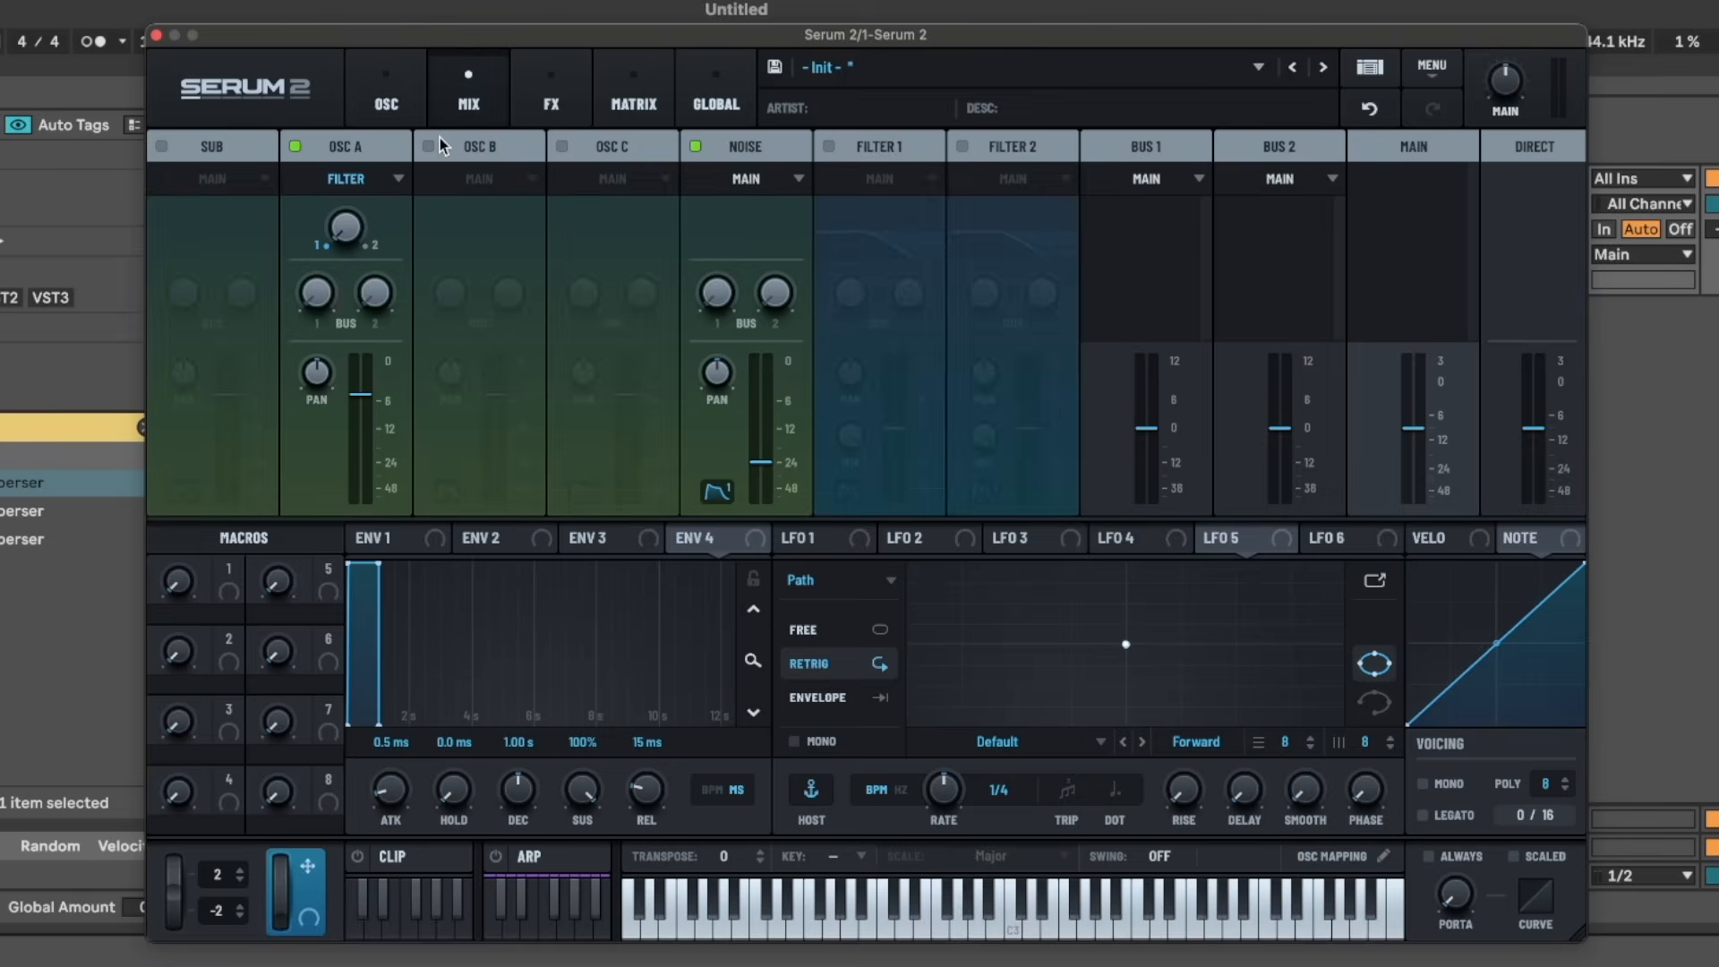
click(434, 144)
click(562, 146)
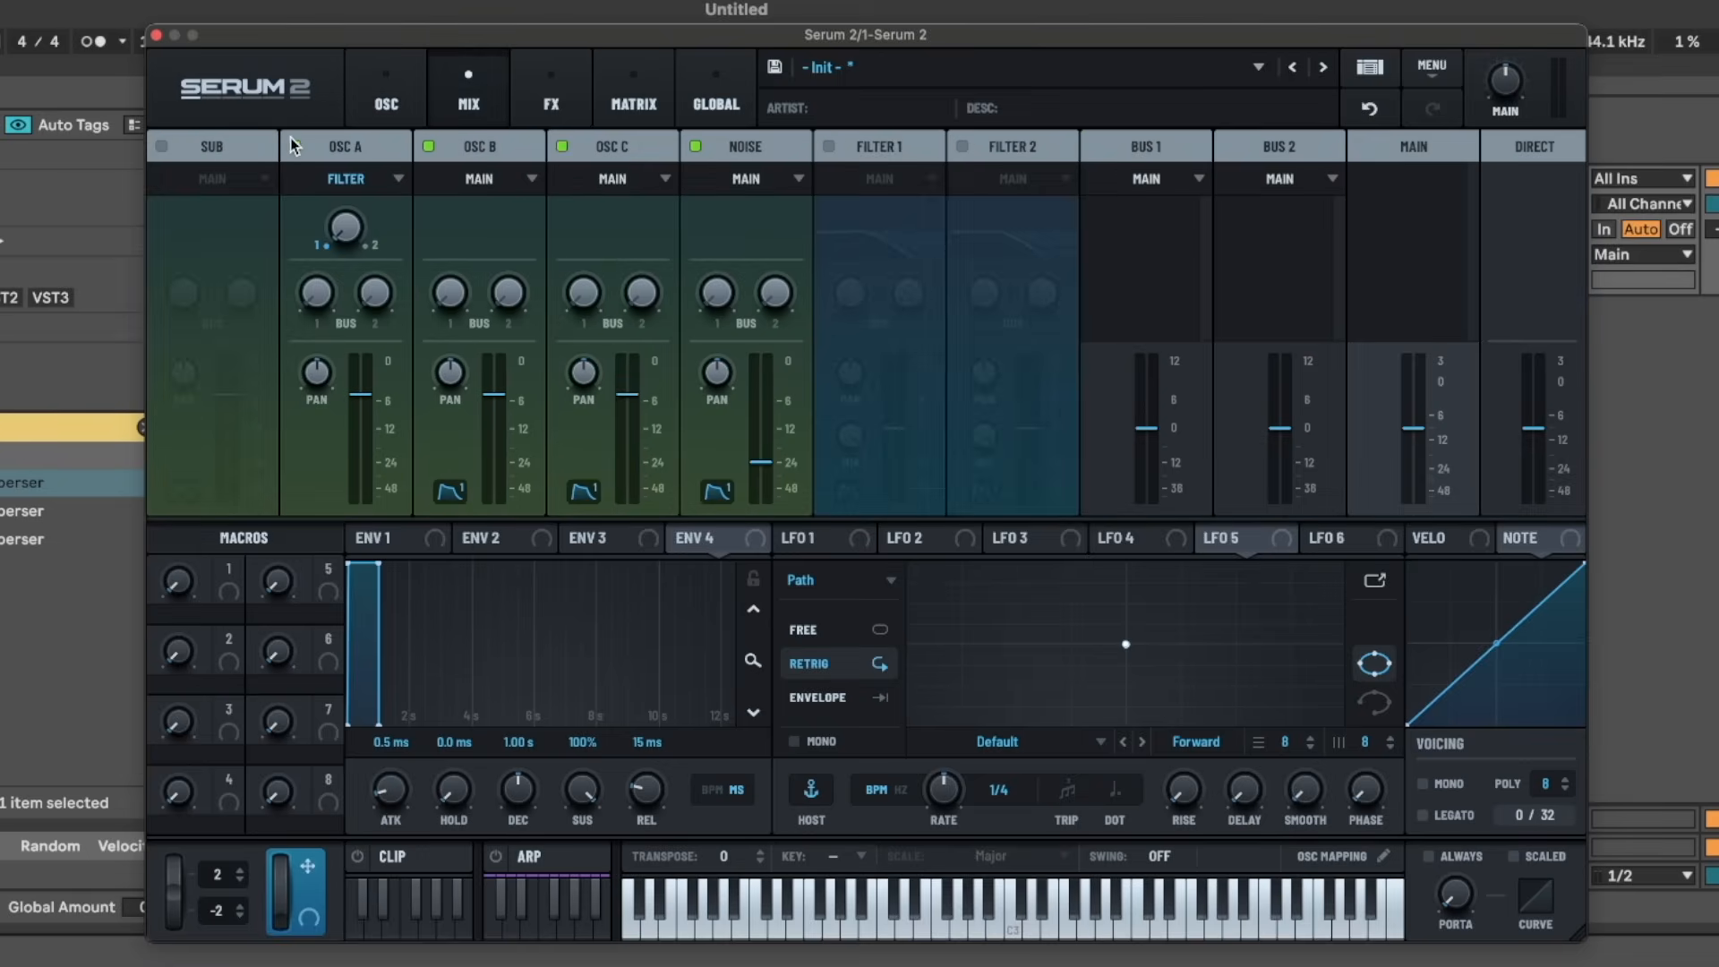
click(197, 149)
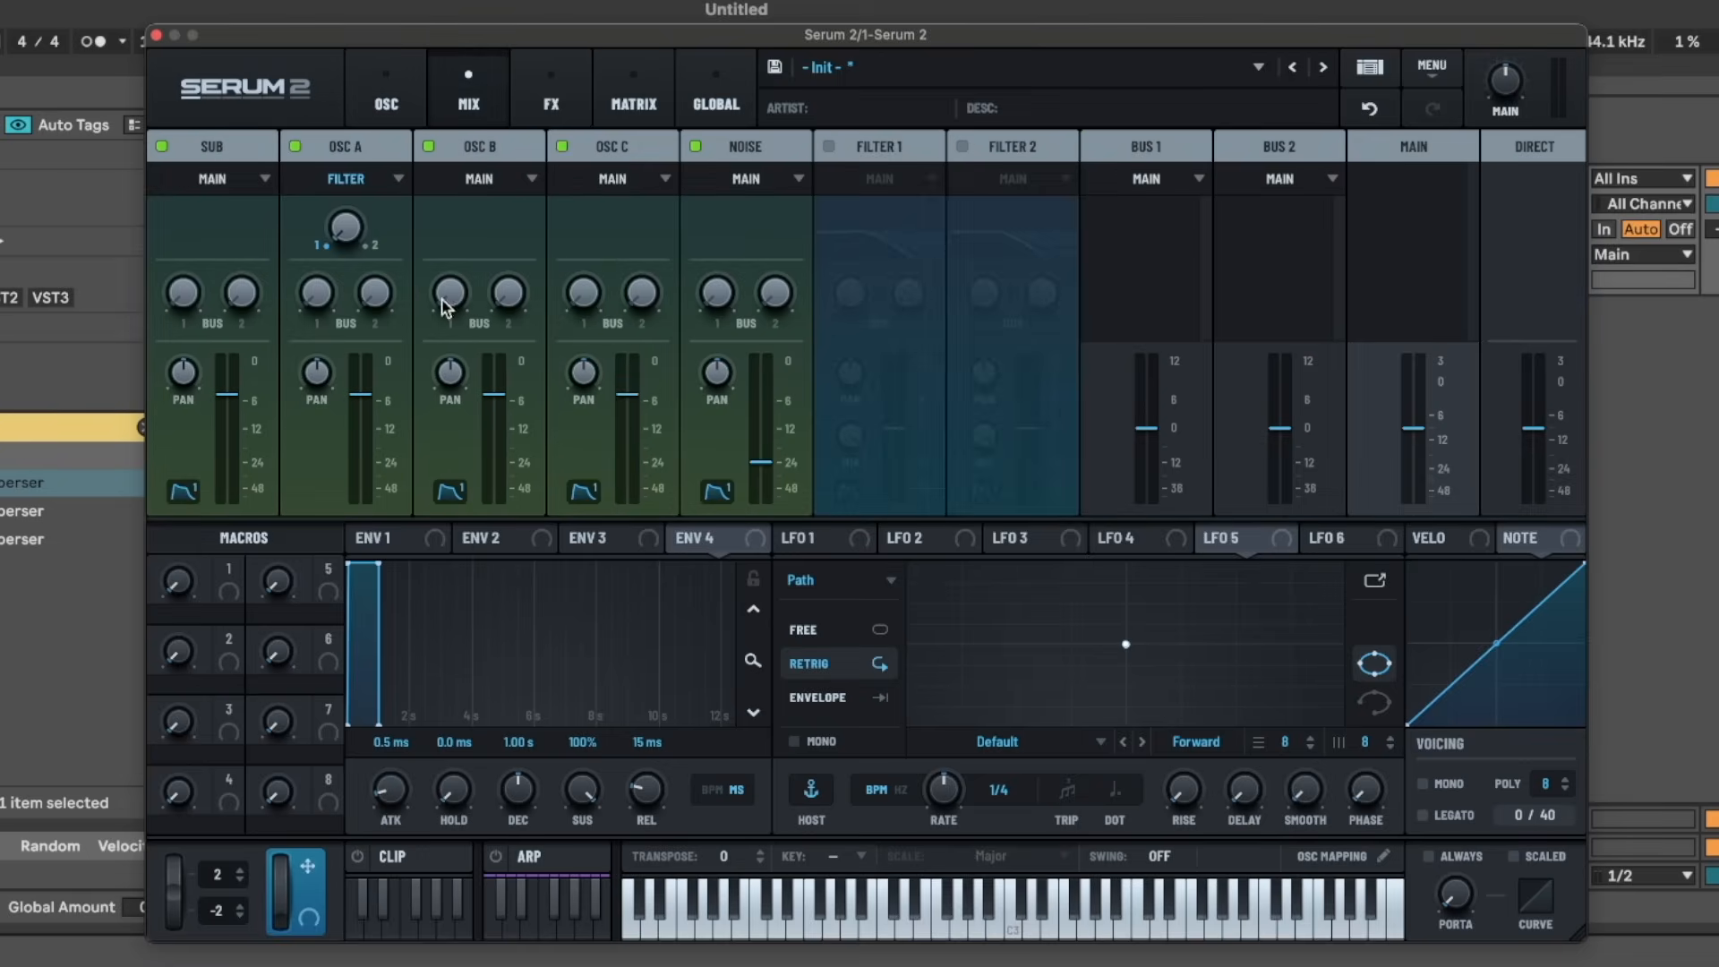
- Lower the Sub and Osc A levels in the mixer and compare them on the oscillator page
drag(214, 379, 222, 421)
drag(361, 433, 360, 470)
click(386, 99)
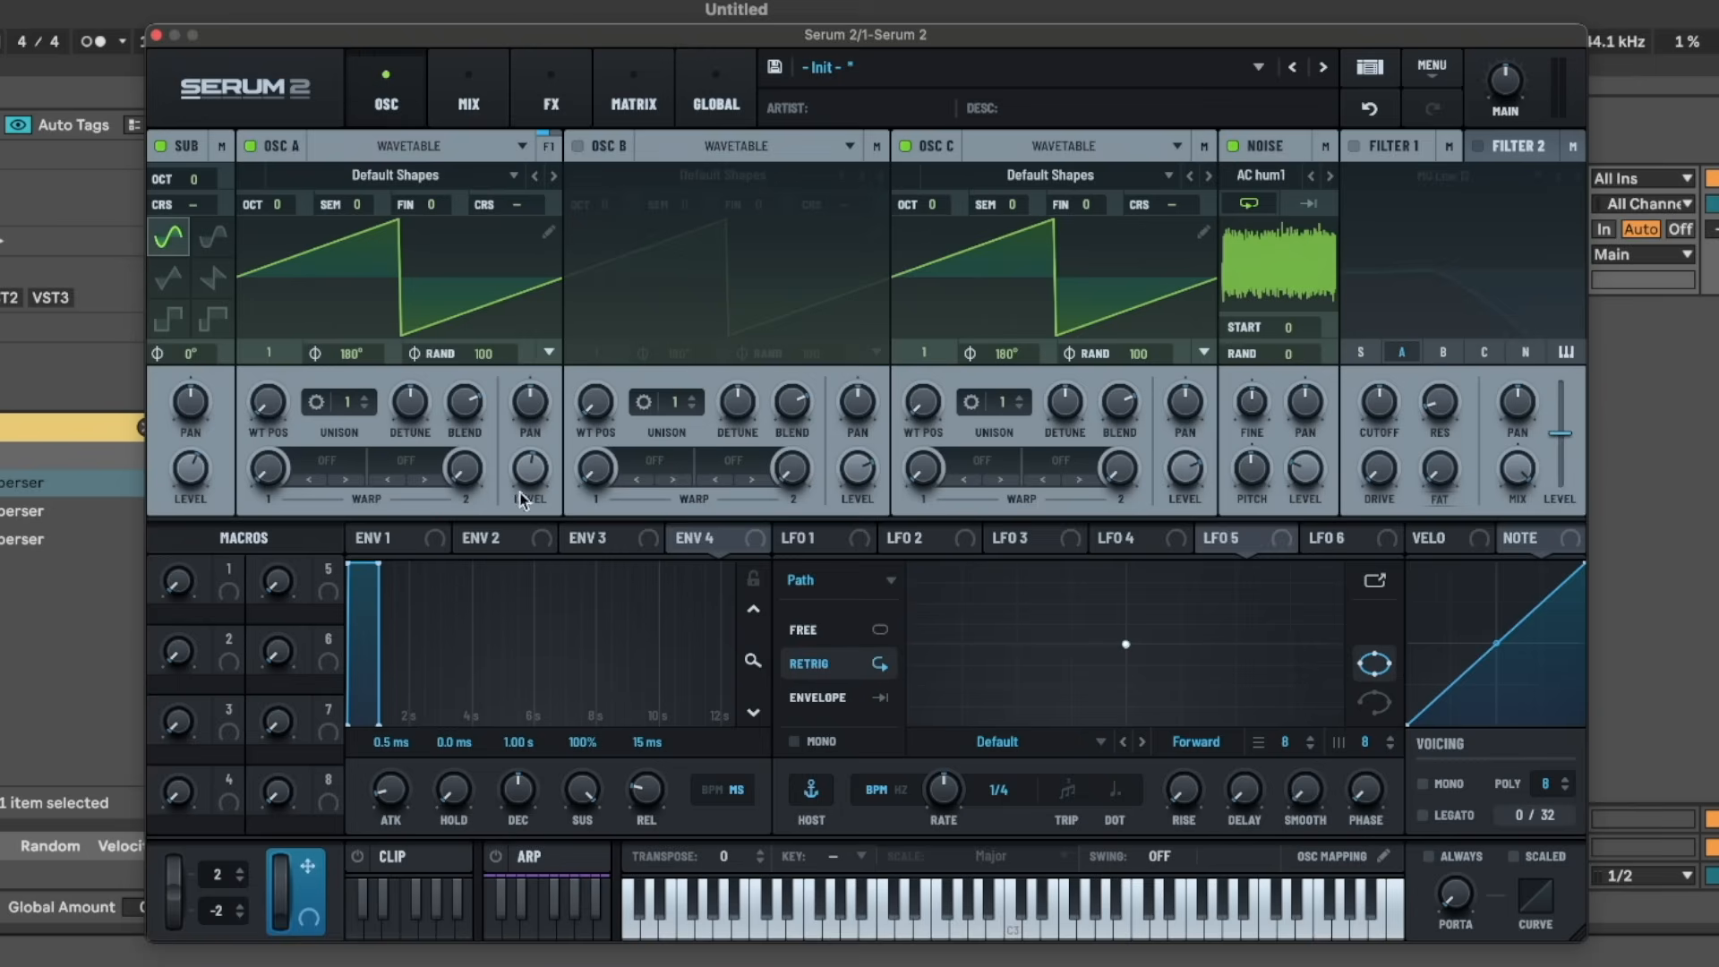
- Look through the Matrix, FX and oscillator pages and readjust Osc A's level in the mixer
click(632, 100)
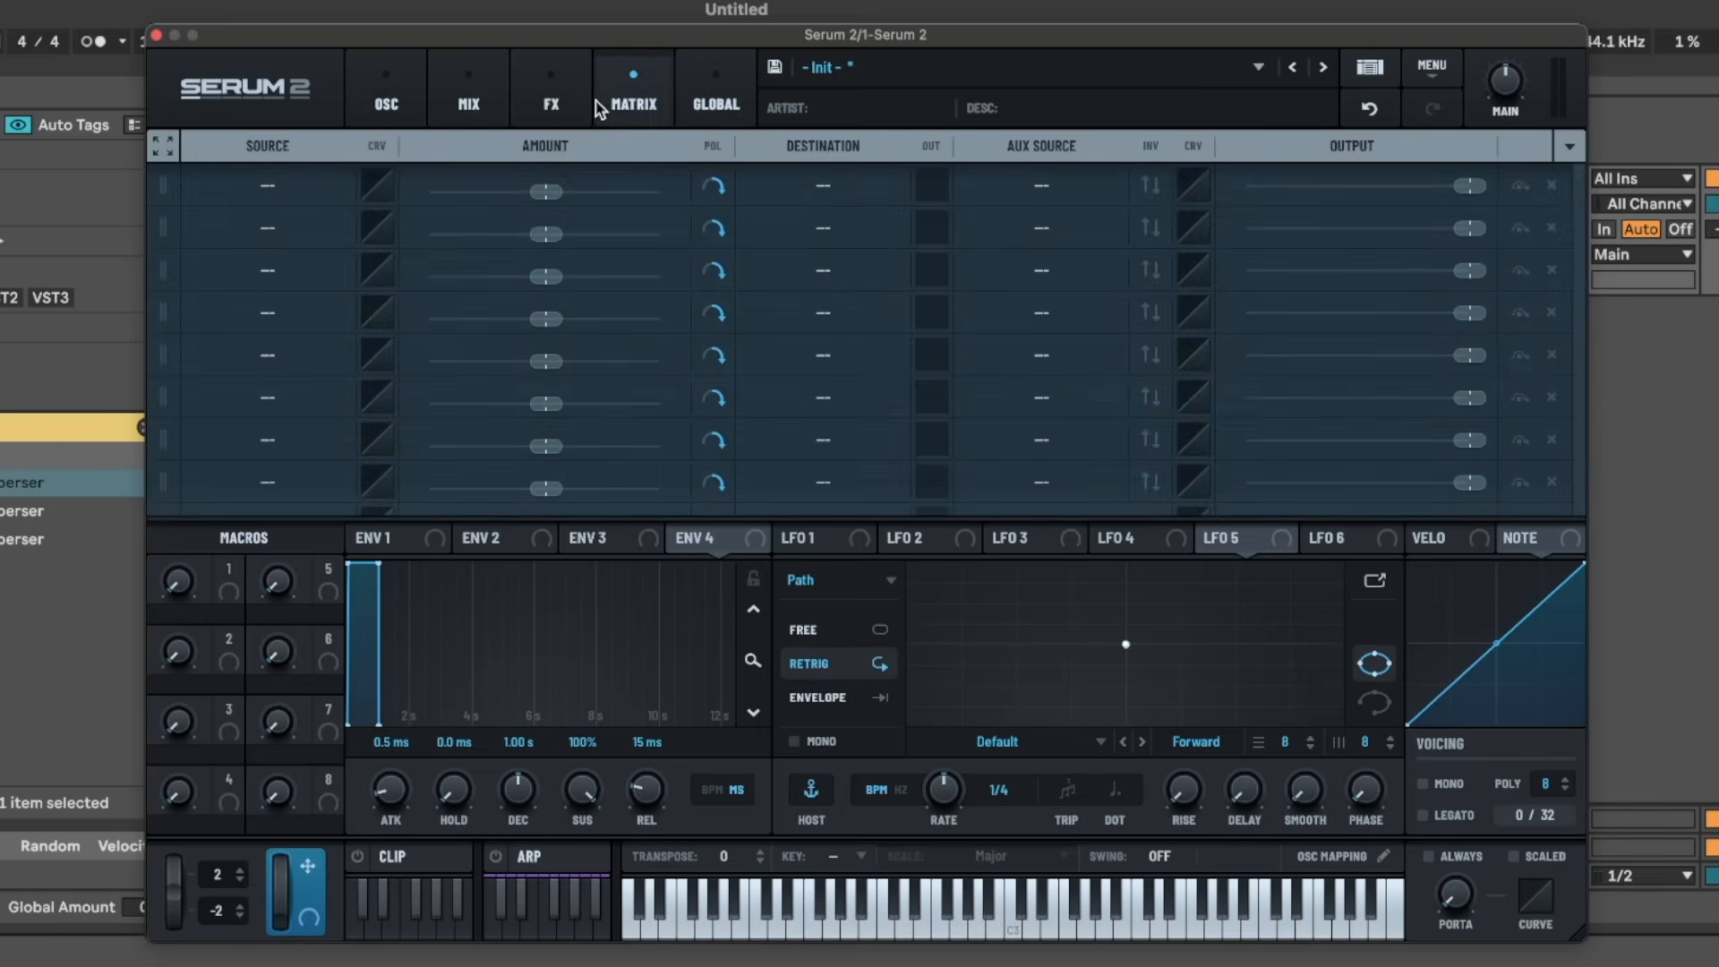
click(552, 99)
click(466, 97)
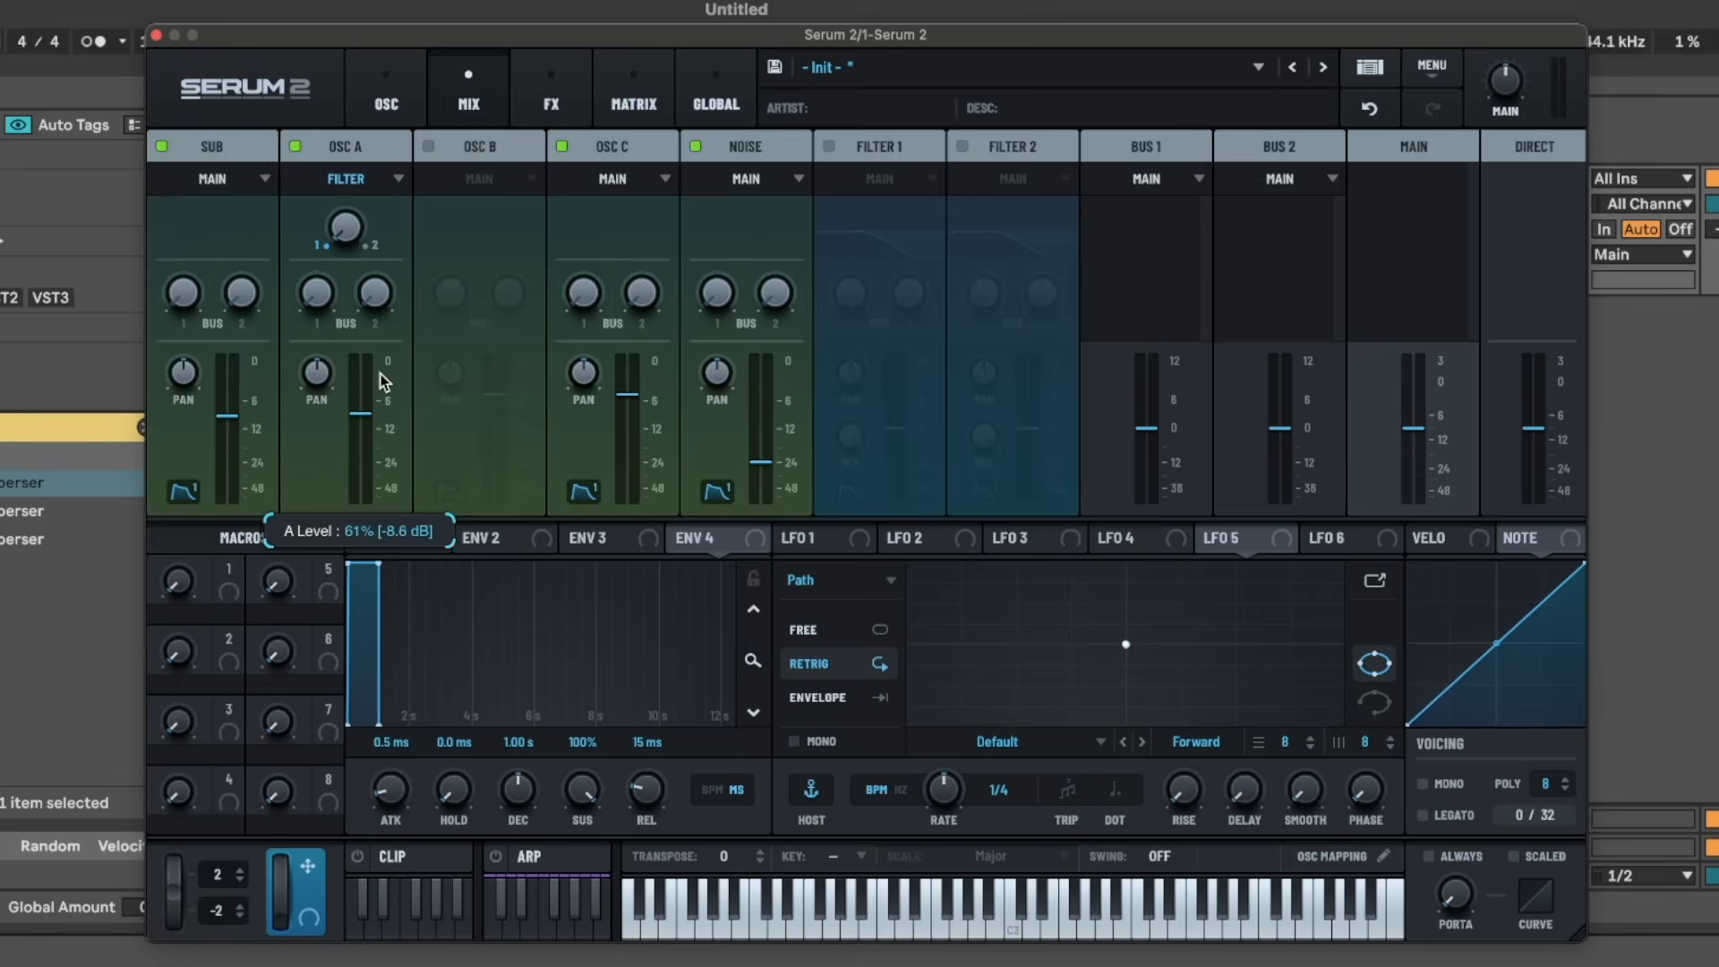
click(386, 100)
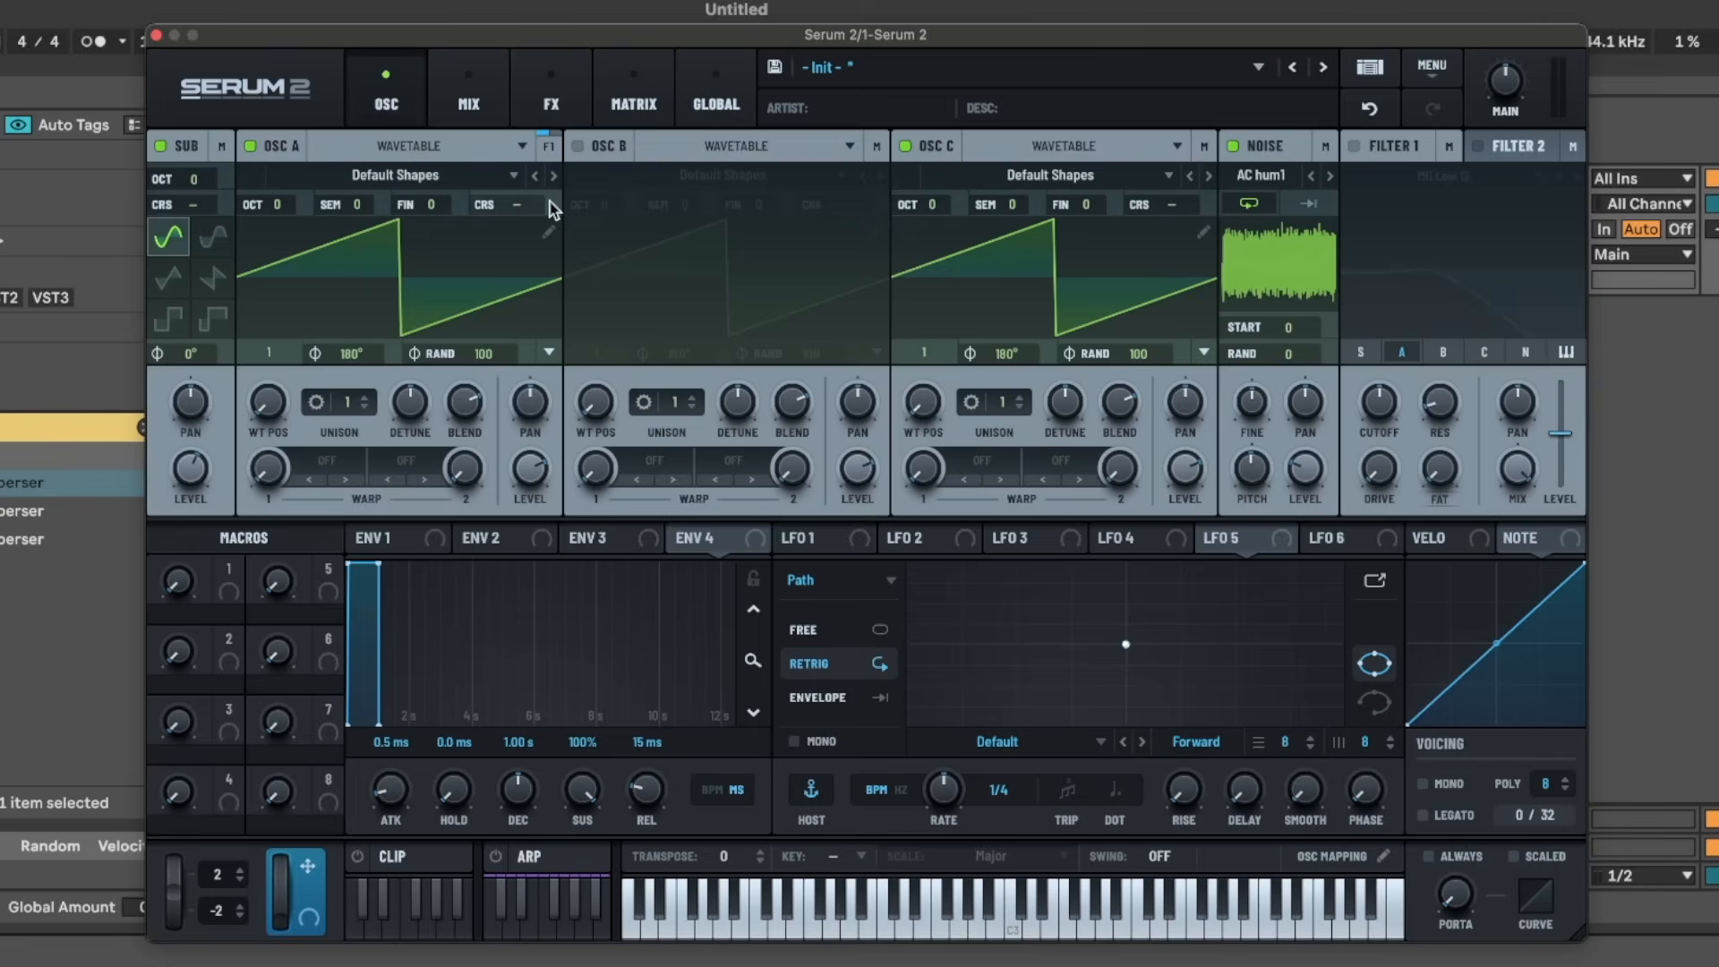
click(448, 75)
drag(358, 421, 352, 443)
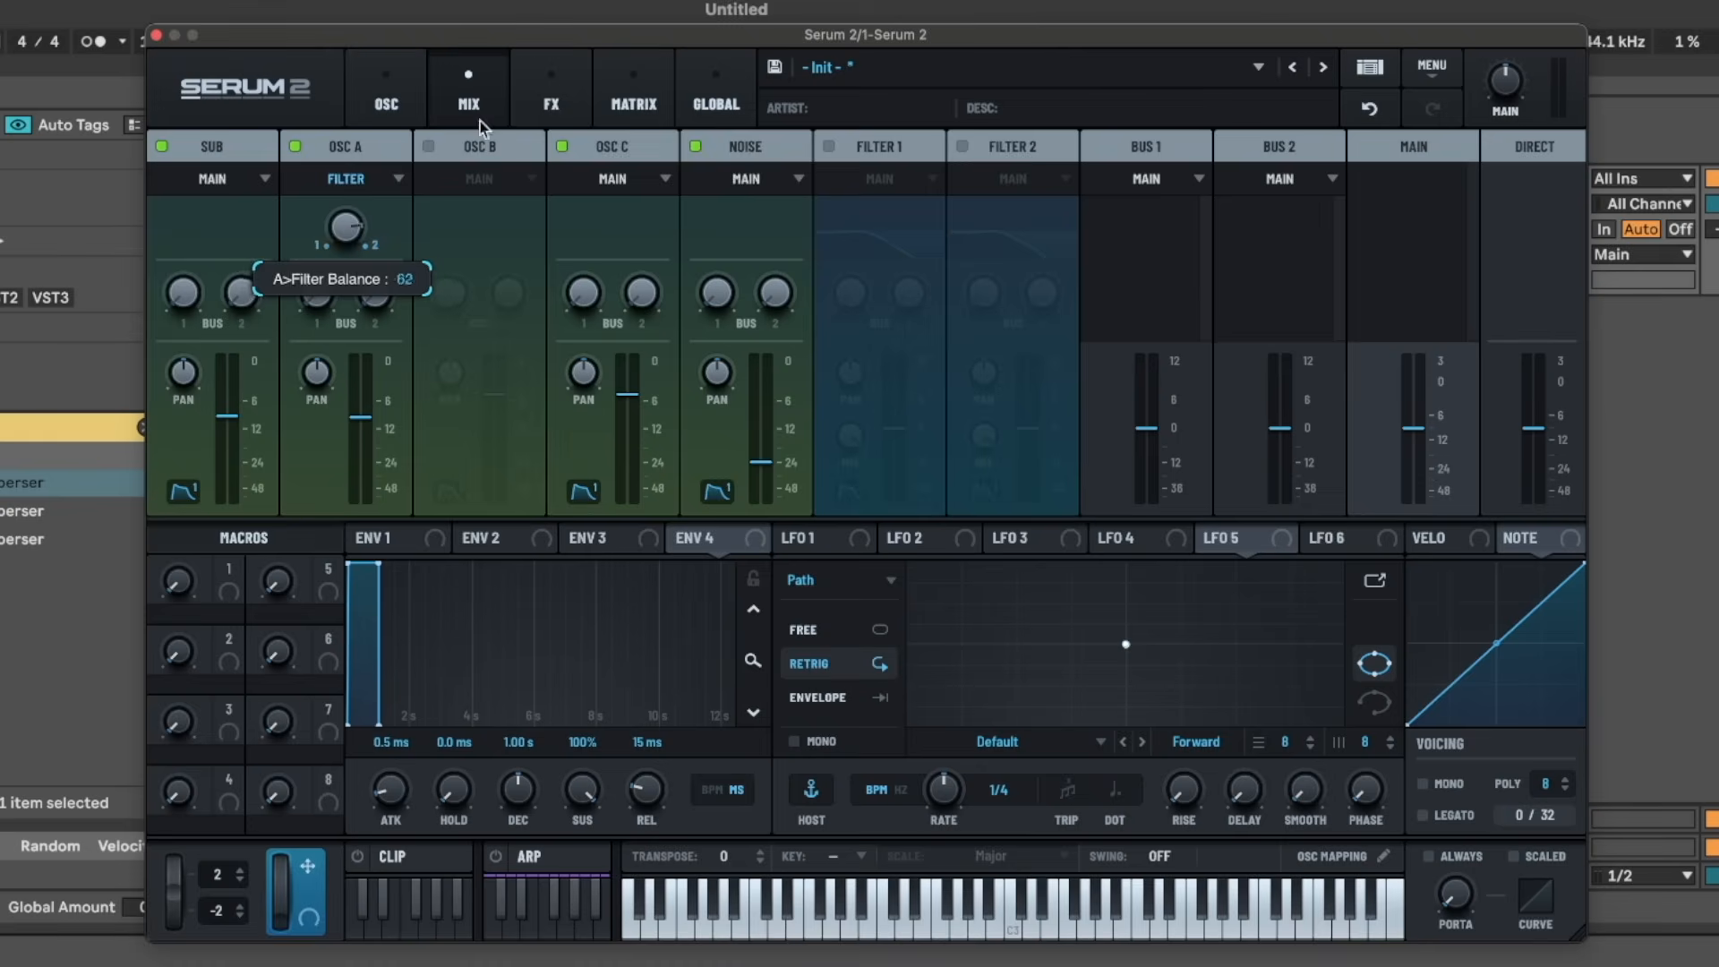
- Turn on Filter 1 and Filter 2 in the mixer and reshape Filter 1's response curve
click(829, 146)
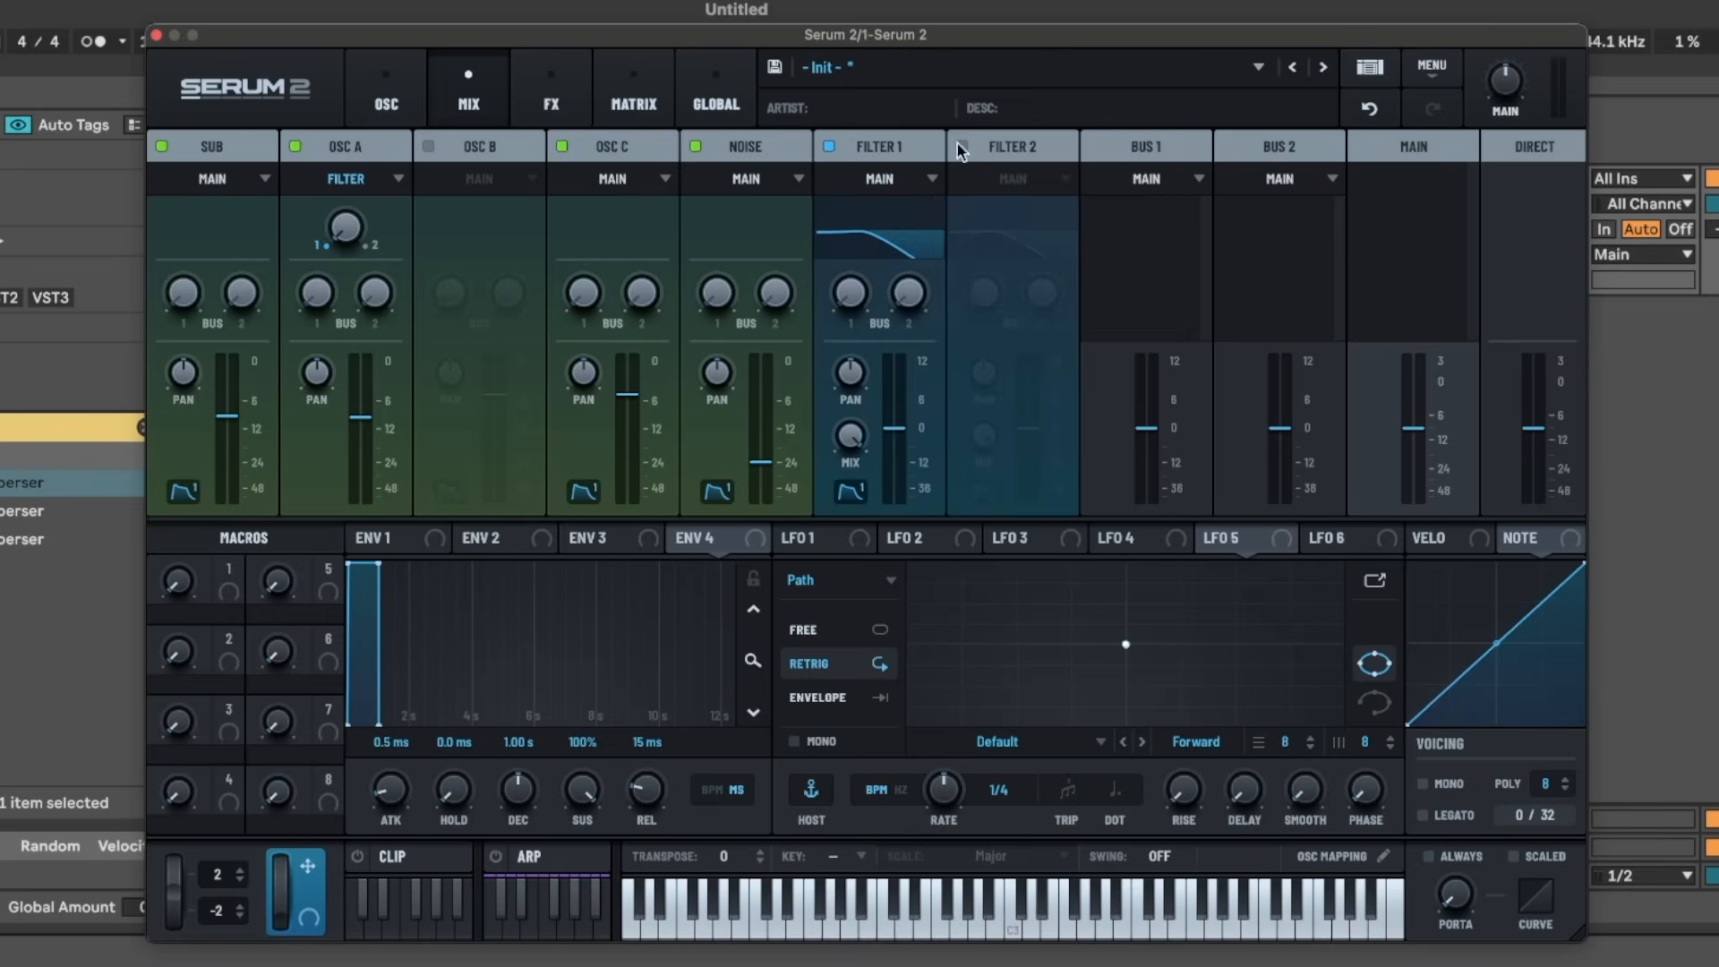
click(963, 146)
drag(859, 255, 868, 225)
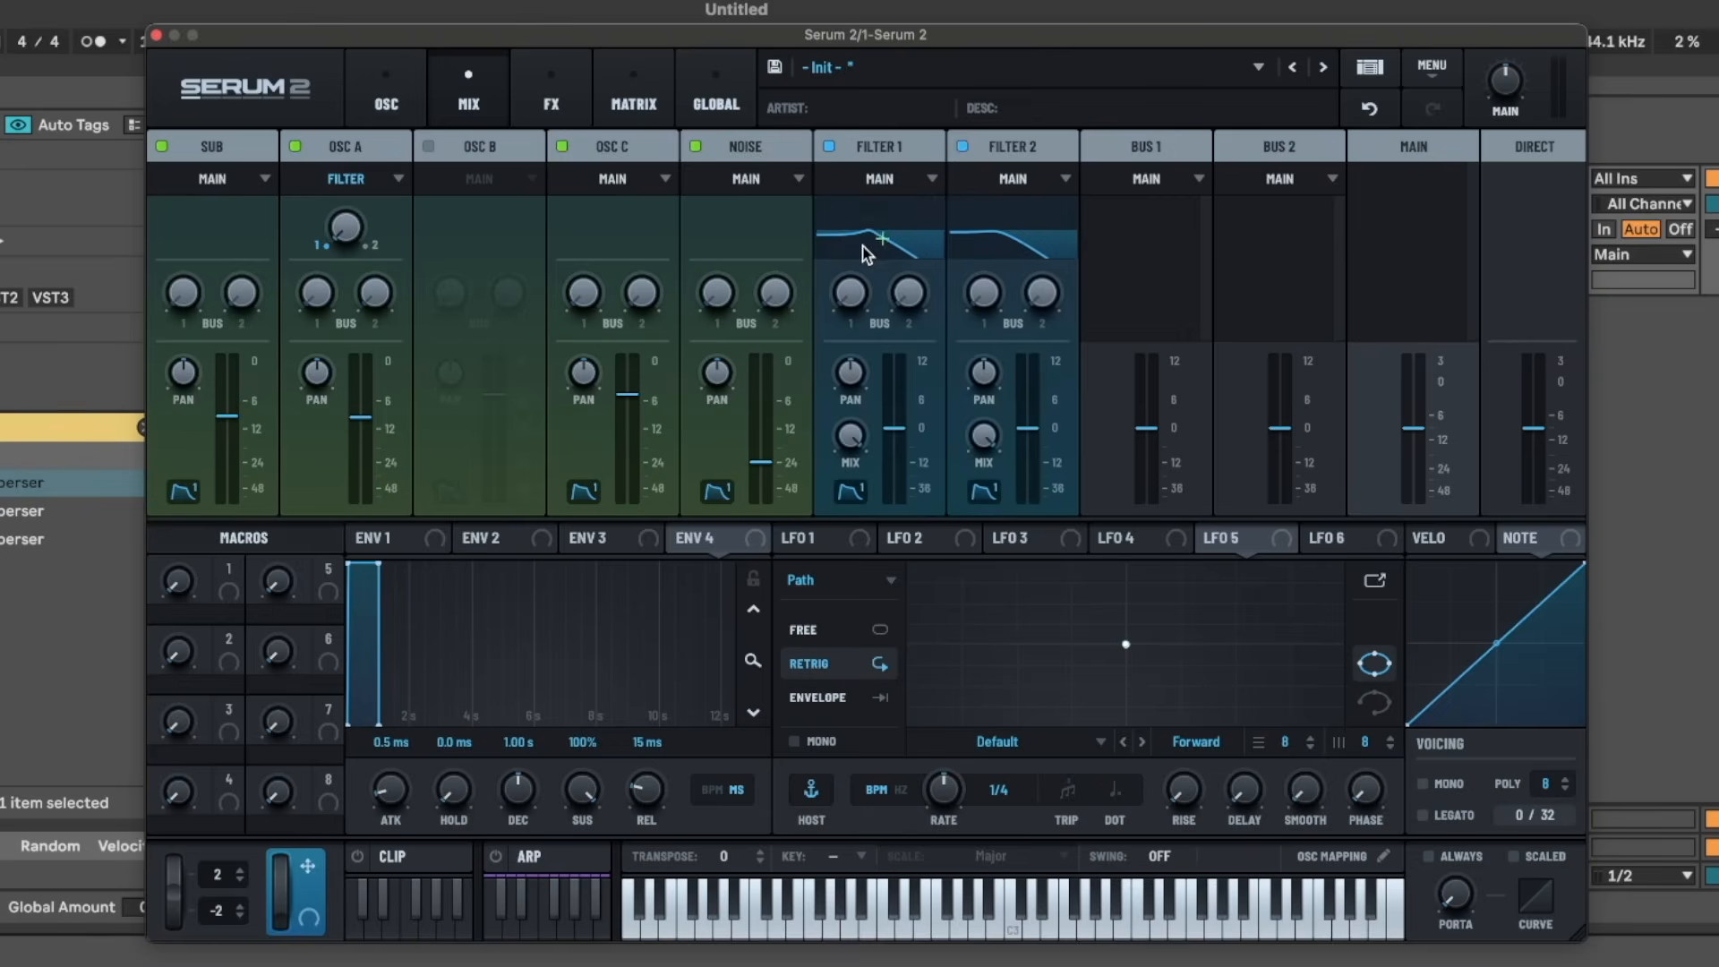
- Examine the output routing options of Filter 1 and Bus 1 in the mixer and display Env 1
click(889, 180)
click(983, 240)
click(428, 545)
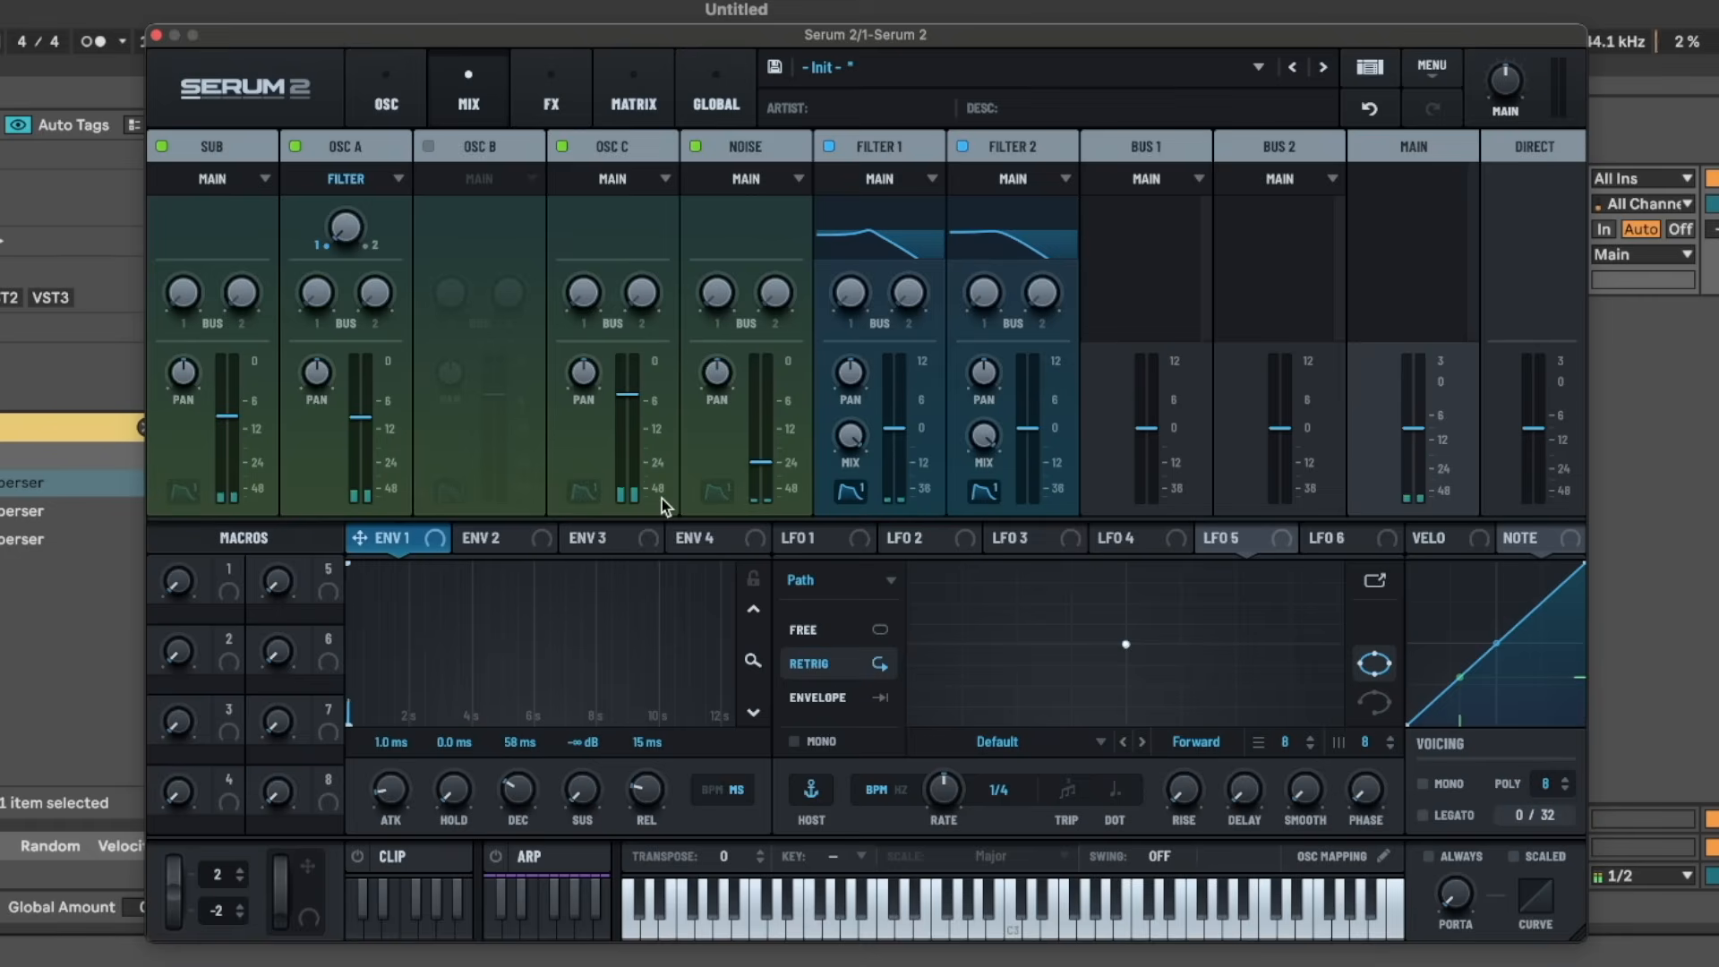
click(1161, 185)
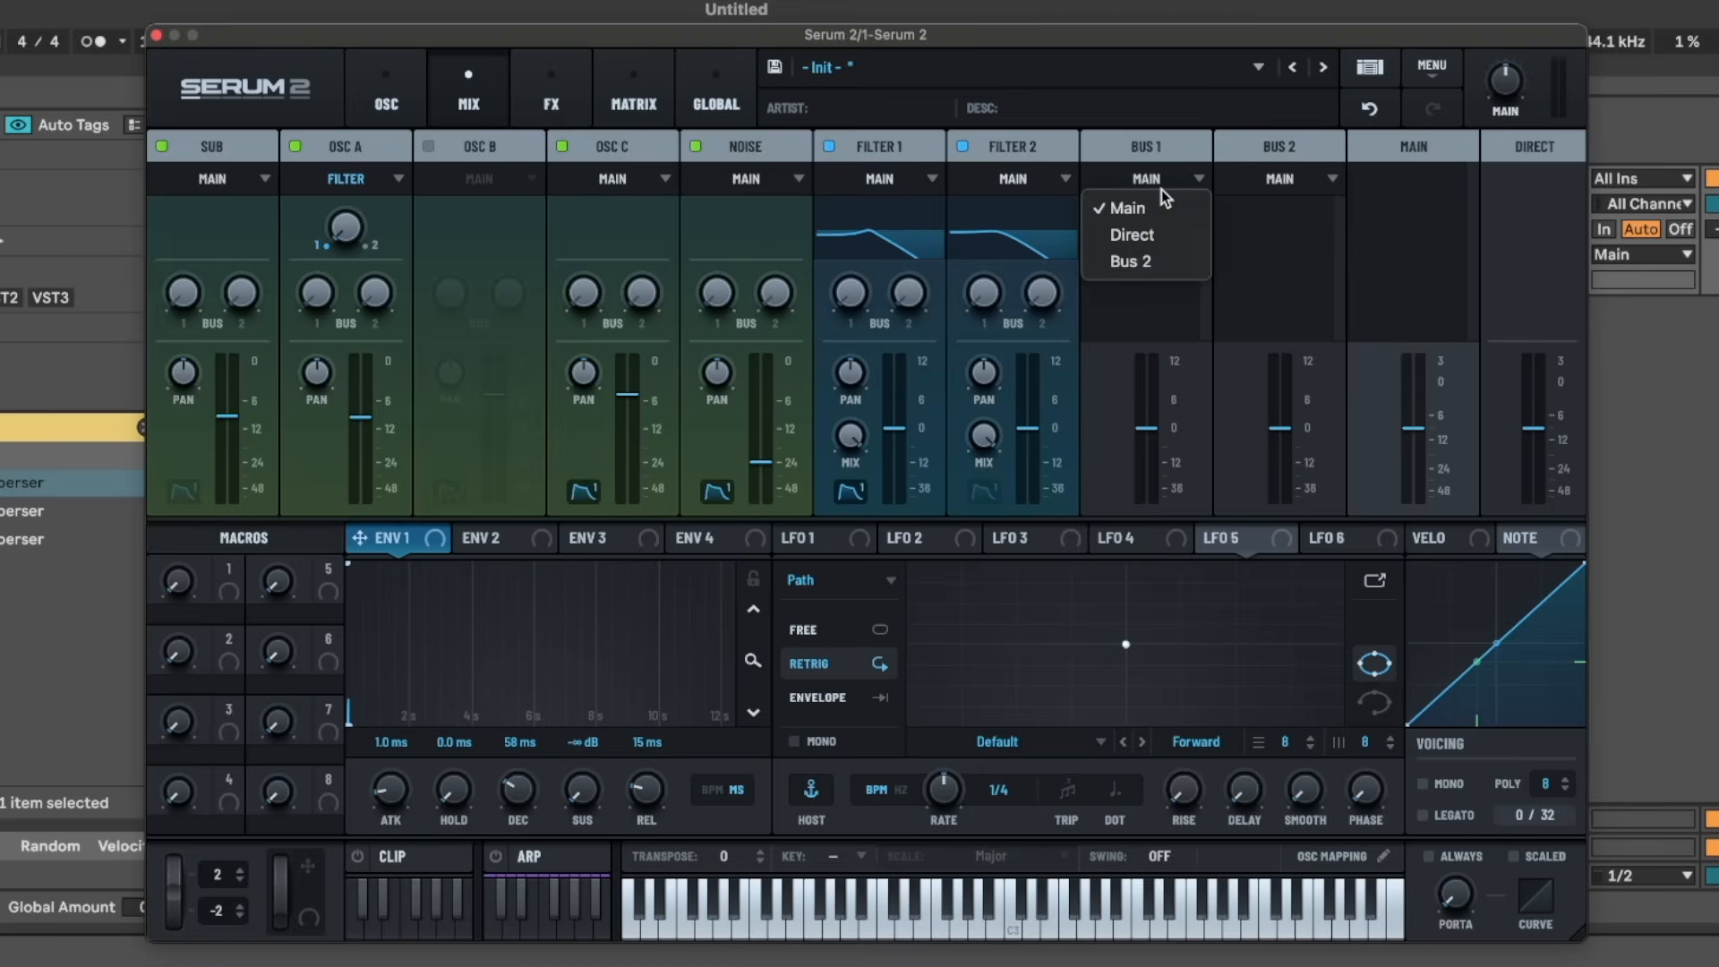
click(1161, 186)
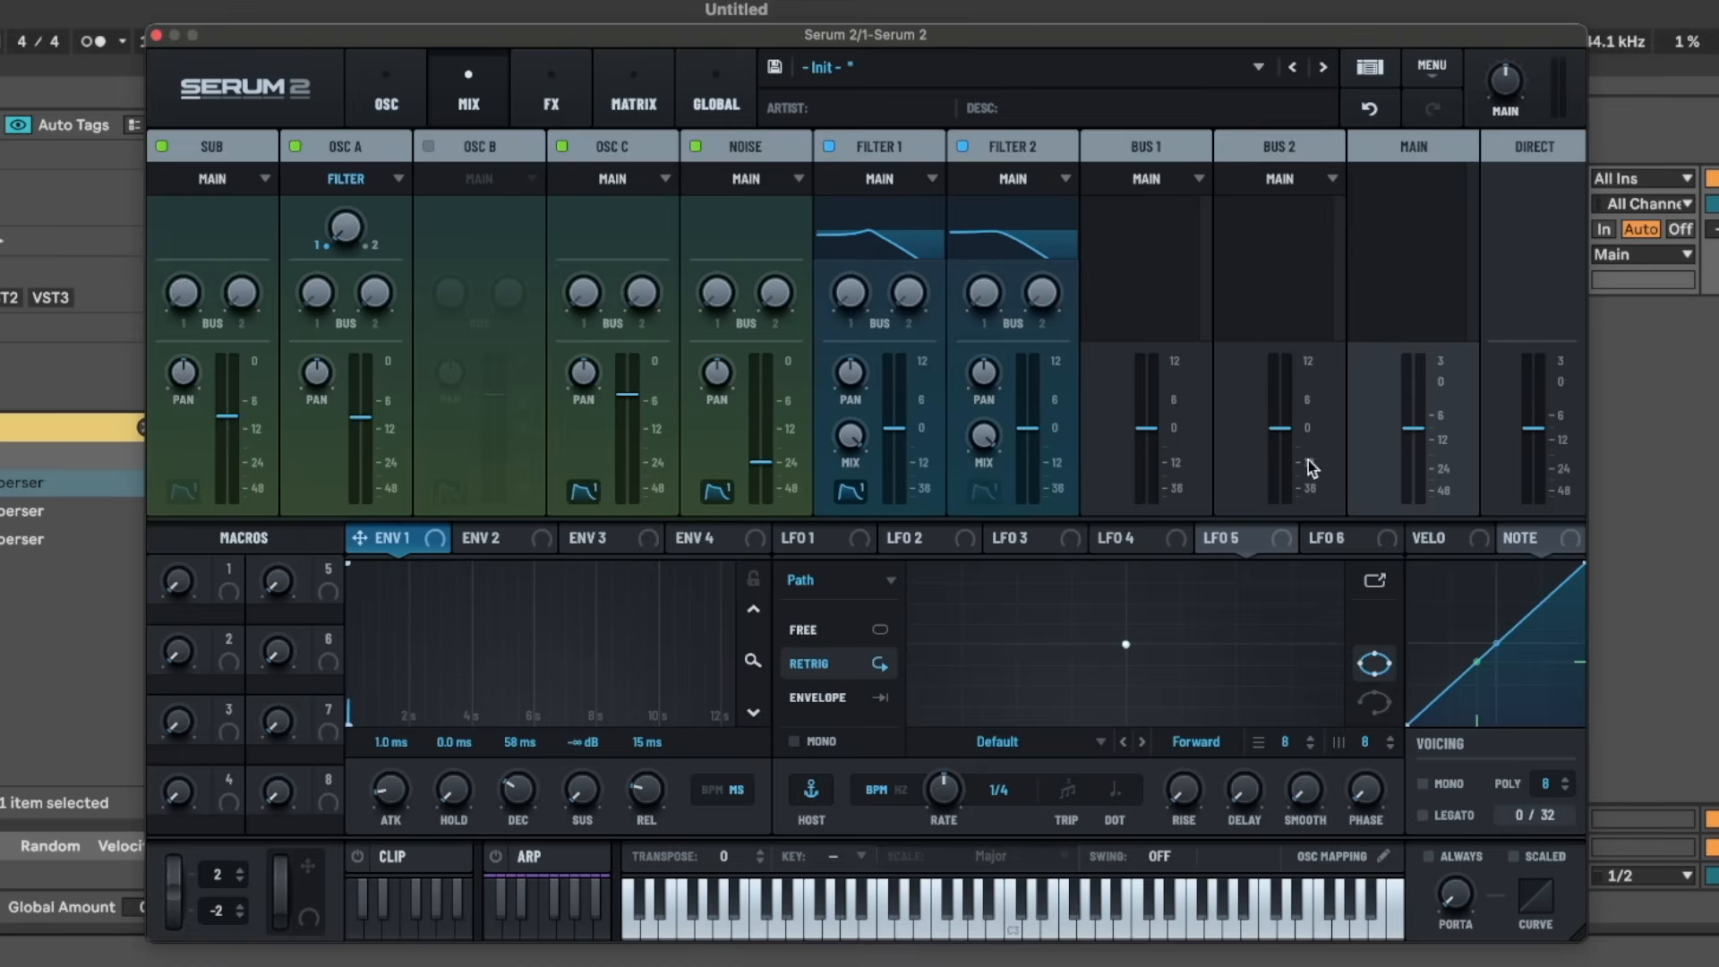
- Look through the effects racks for Main, Bus 1 and Bus 2, ending on Bus 1
click(552, 94)
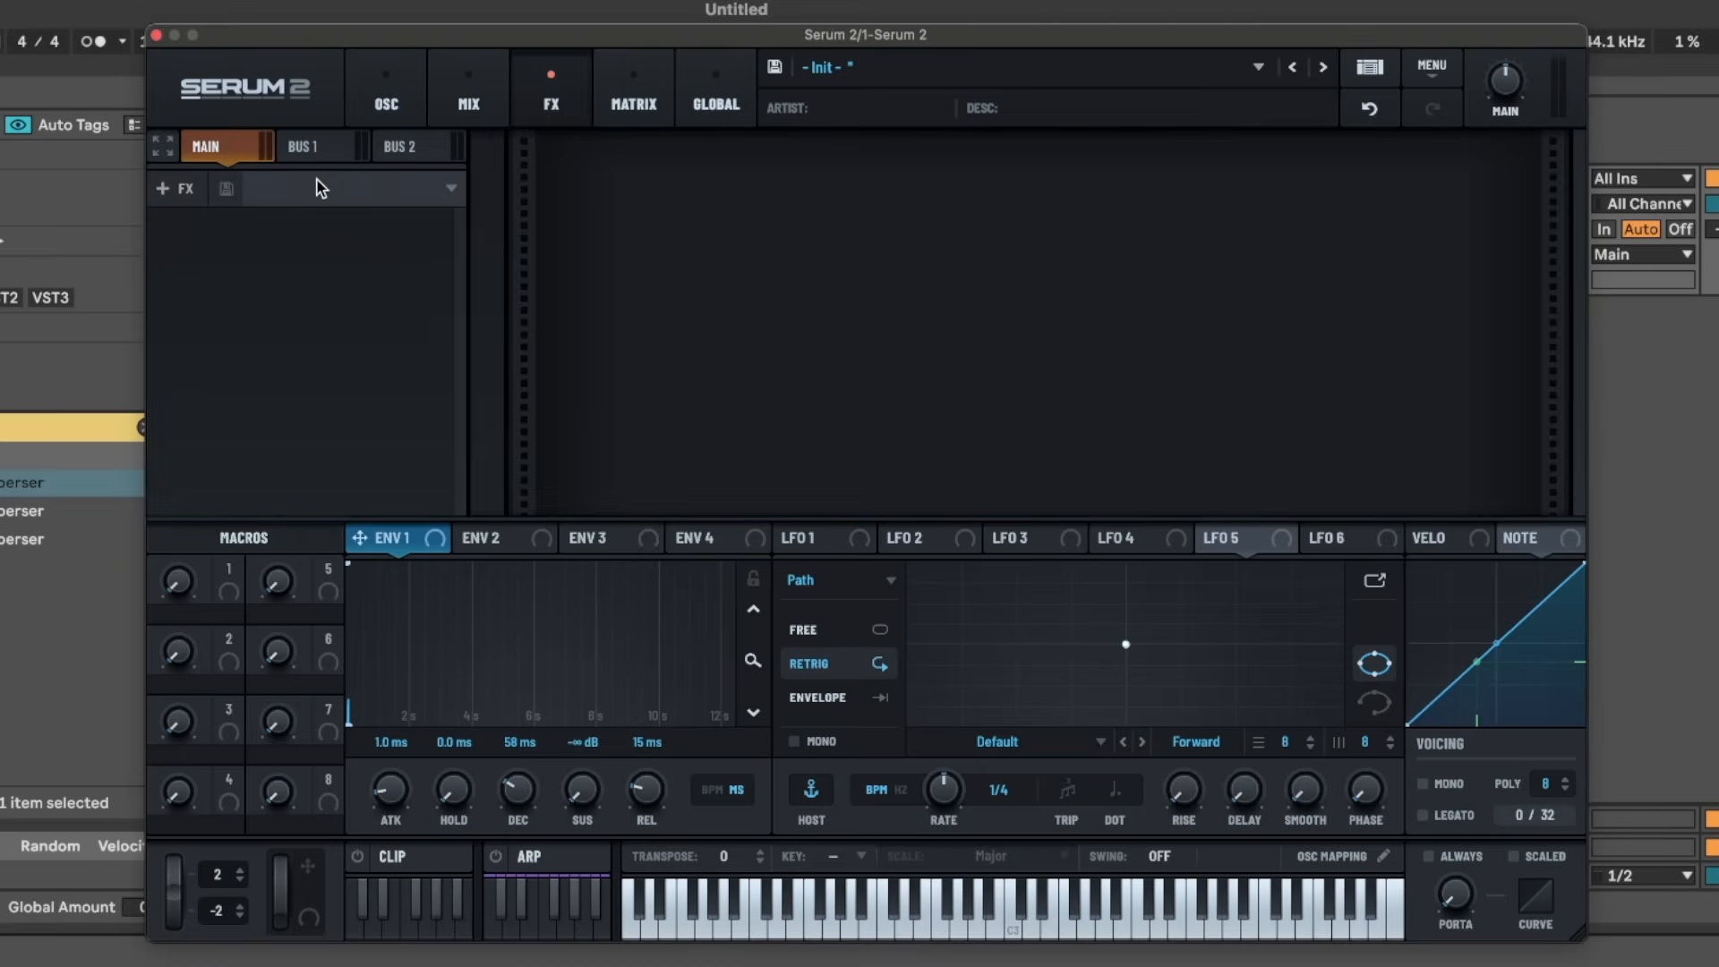
click(330, 147)
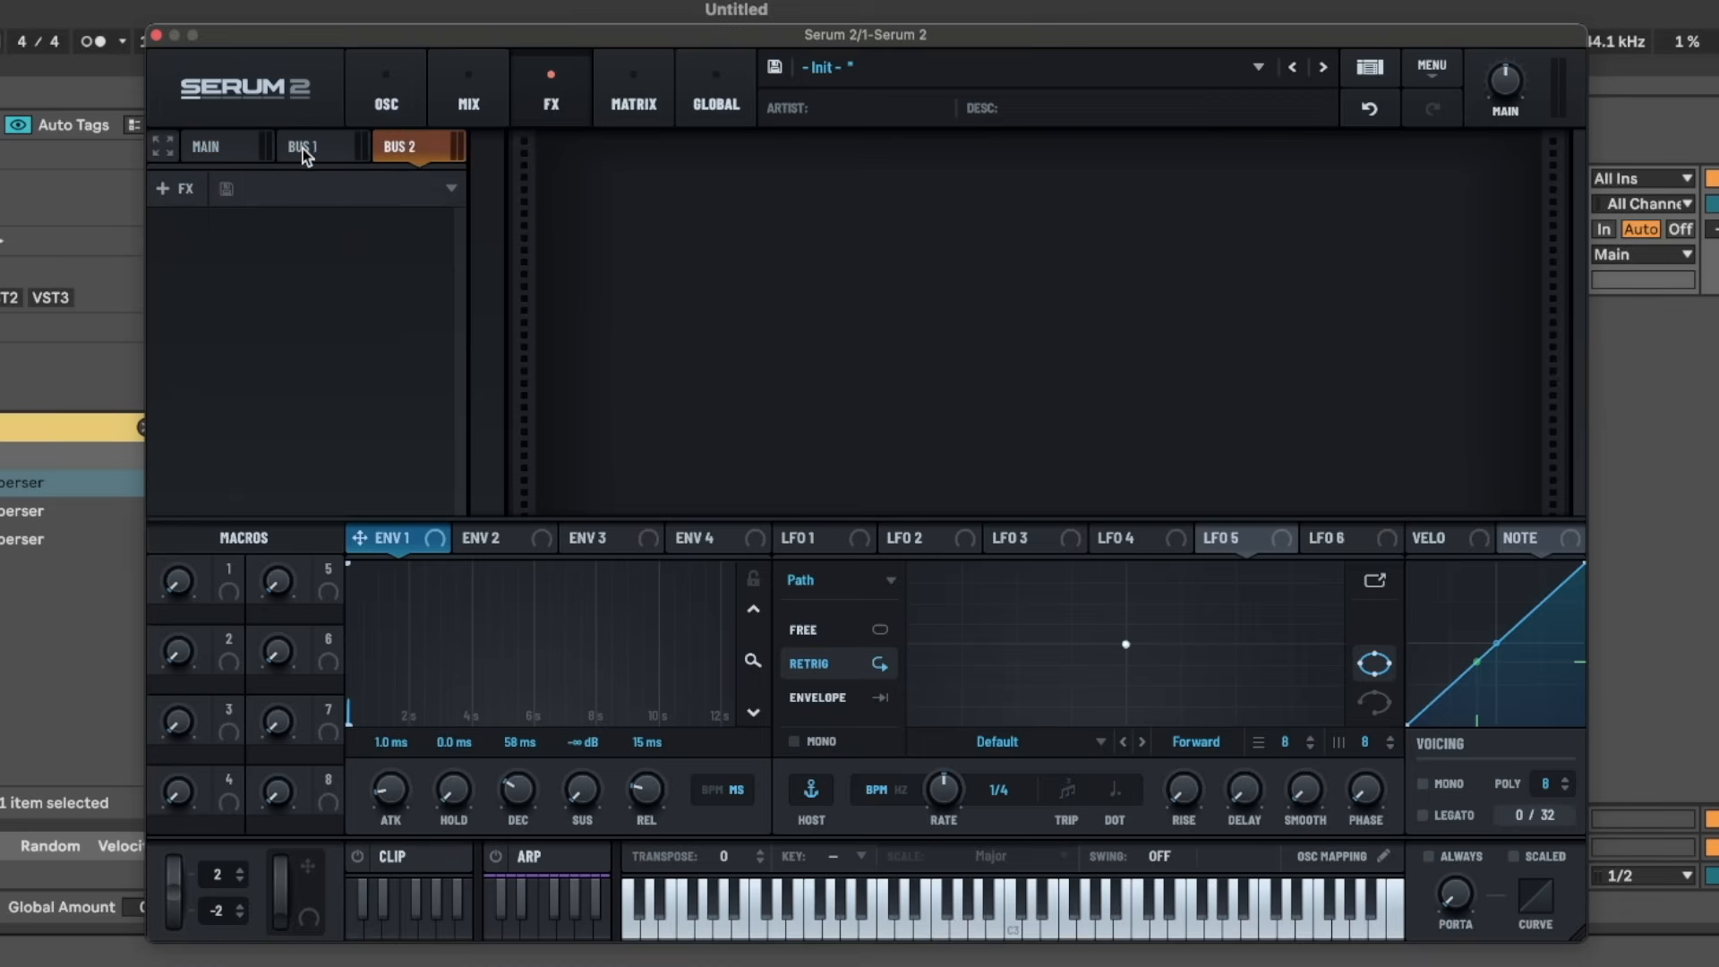
click(238, 152)
click(304, 153)
click(444, 149)
click(337, 147)
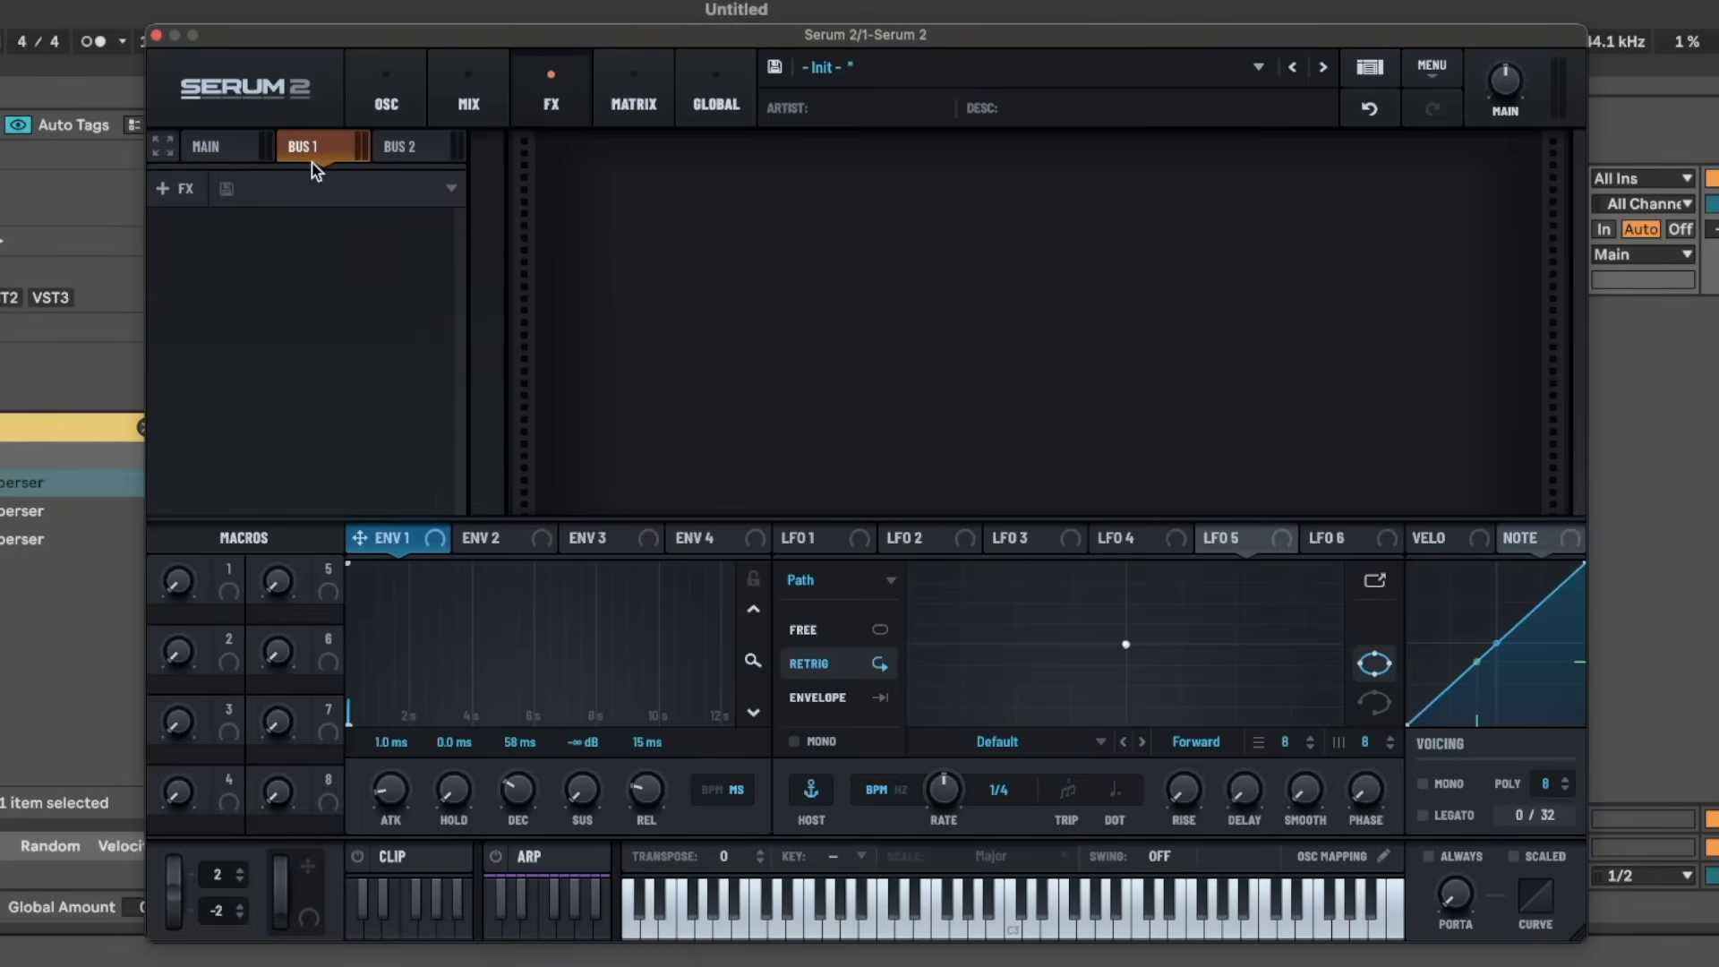
- Add a Reverb effect to the Bus 1 effects rack
click(160, 192)
click(371, 265)
click(206, 146)
click(299, 148)
click(163, 188)
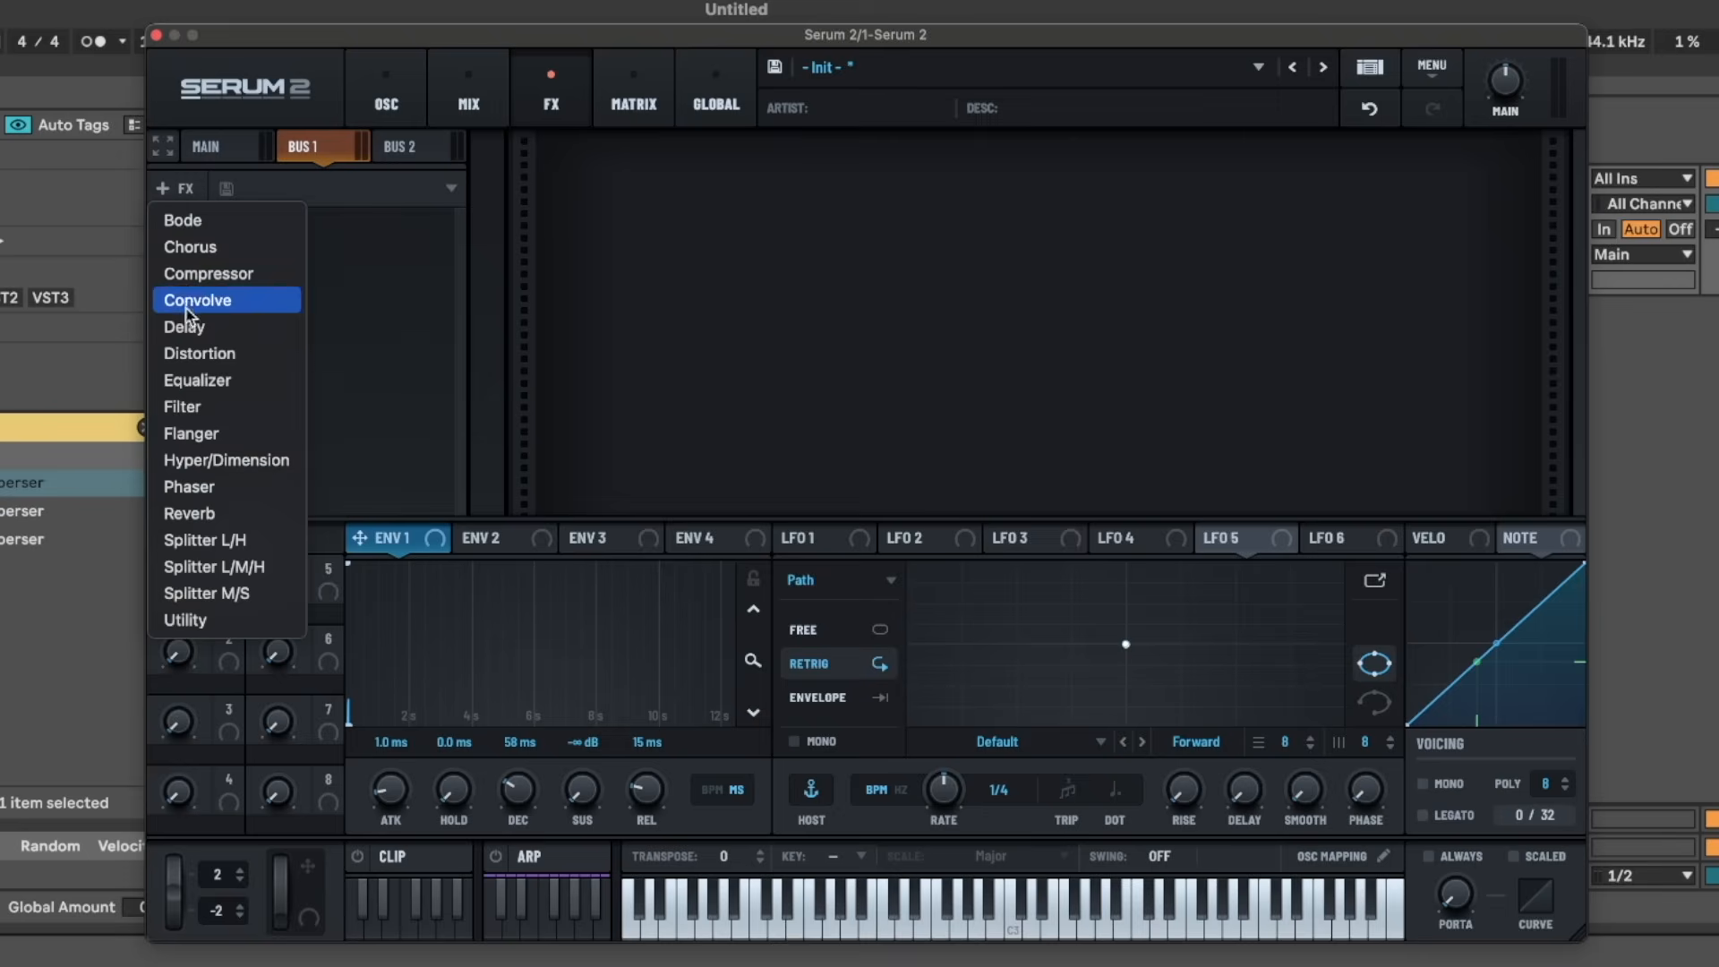
click(189, 514)
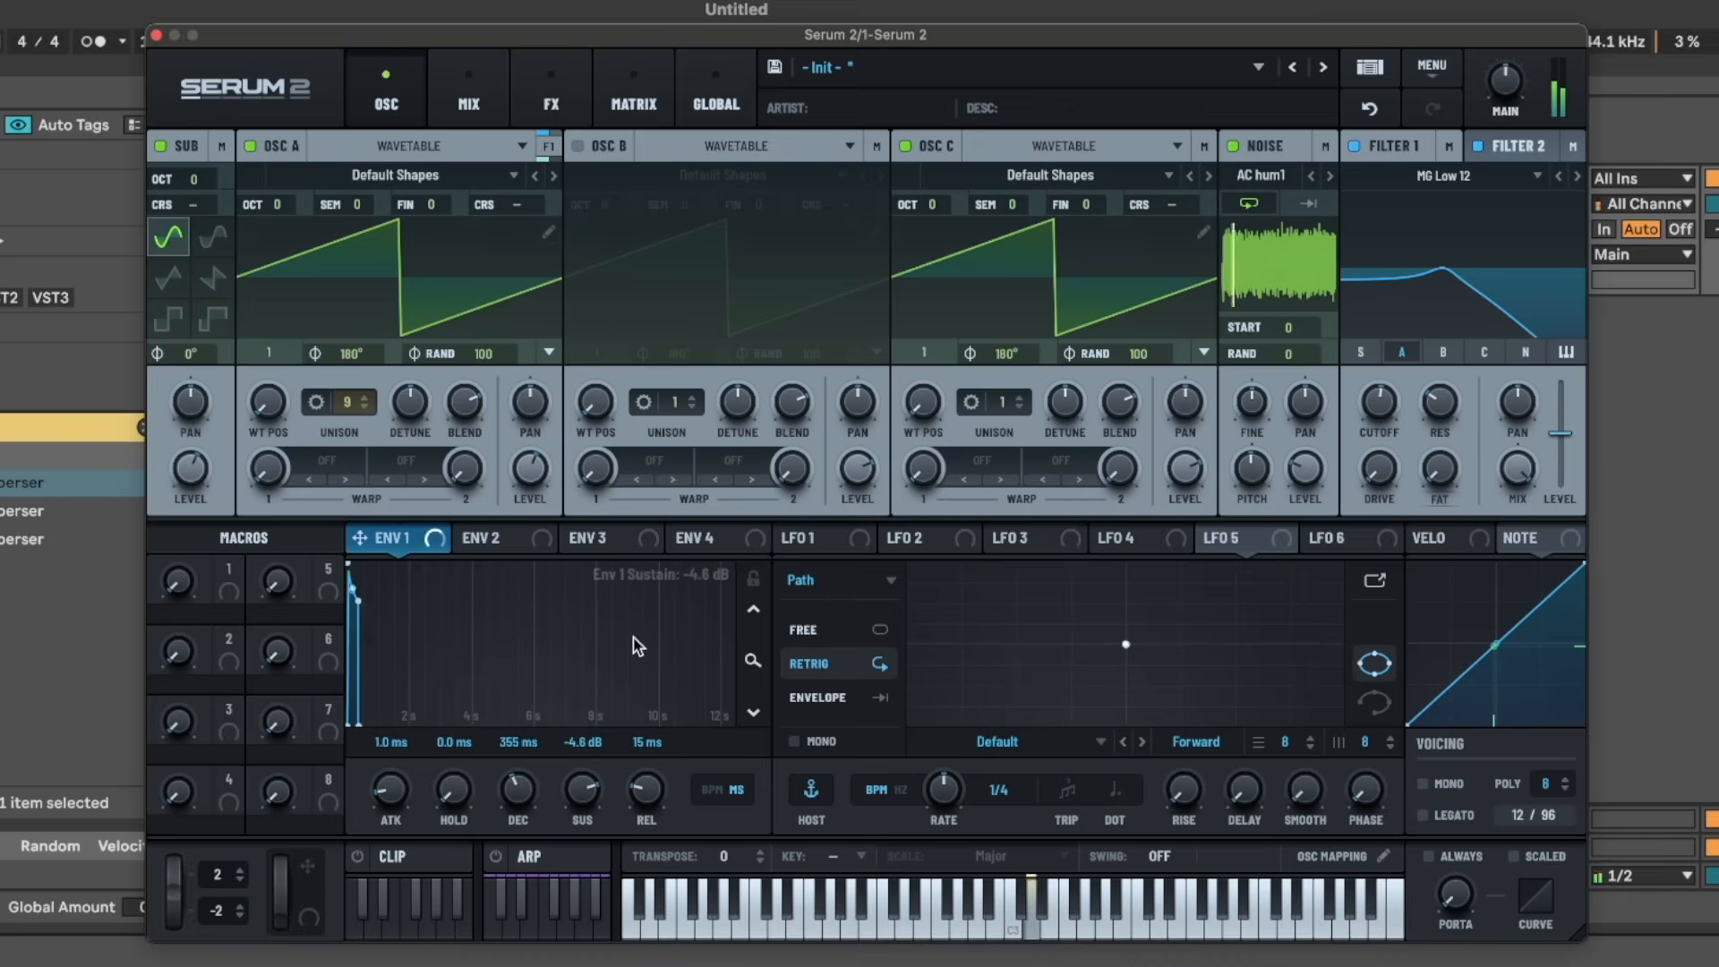
- Adjust Env 1's release, ending at 261 ms, and pull Bus 1's mixer fader fully down and back up to compare the reverb
drag(646, 788, 660, 745)
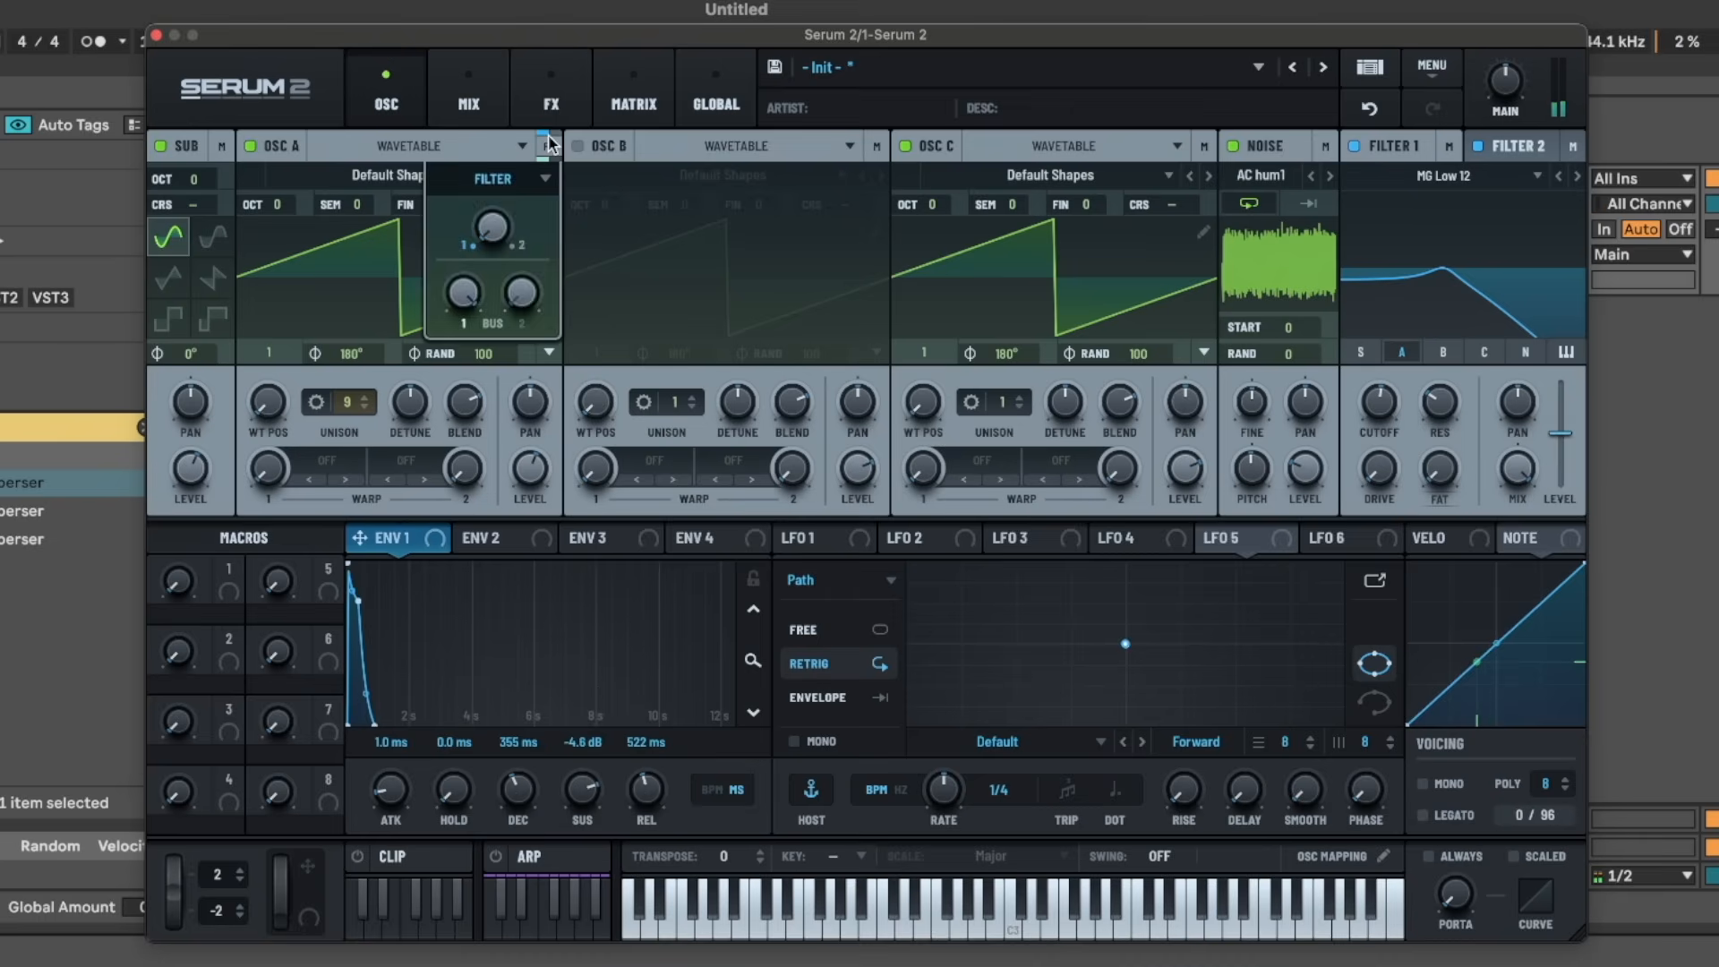
click(551, 103)
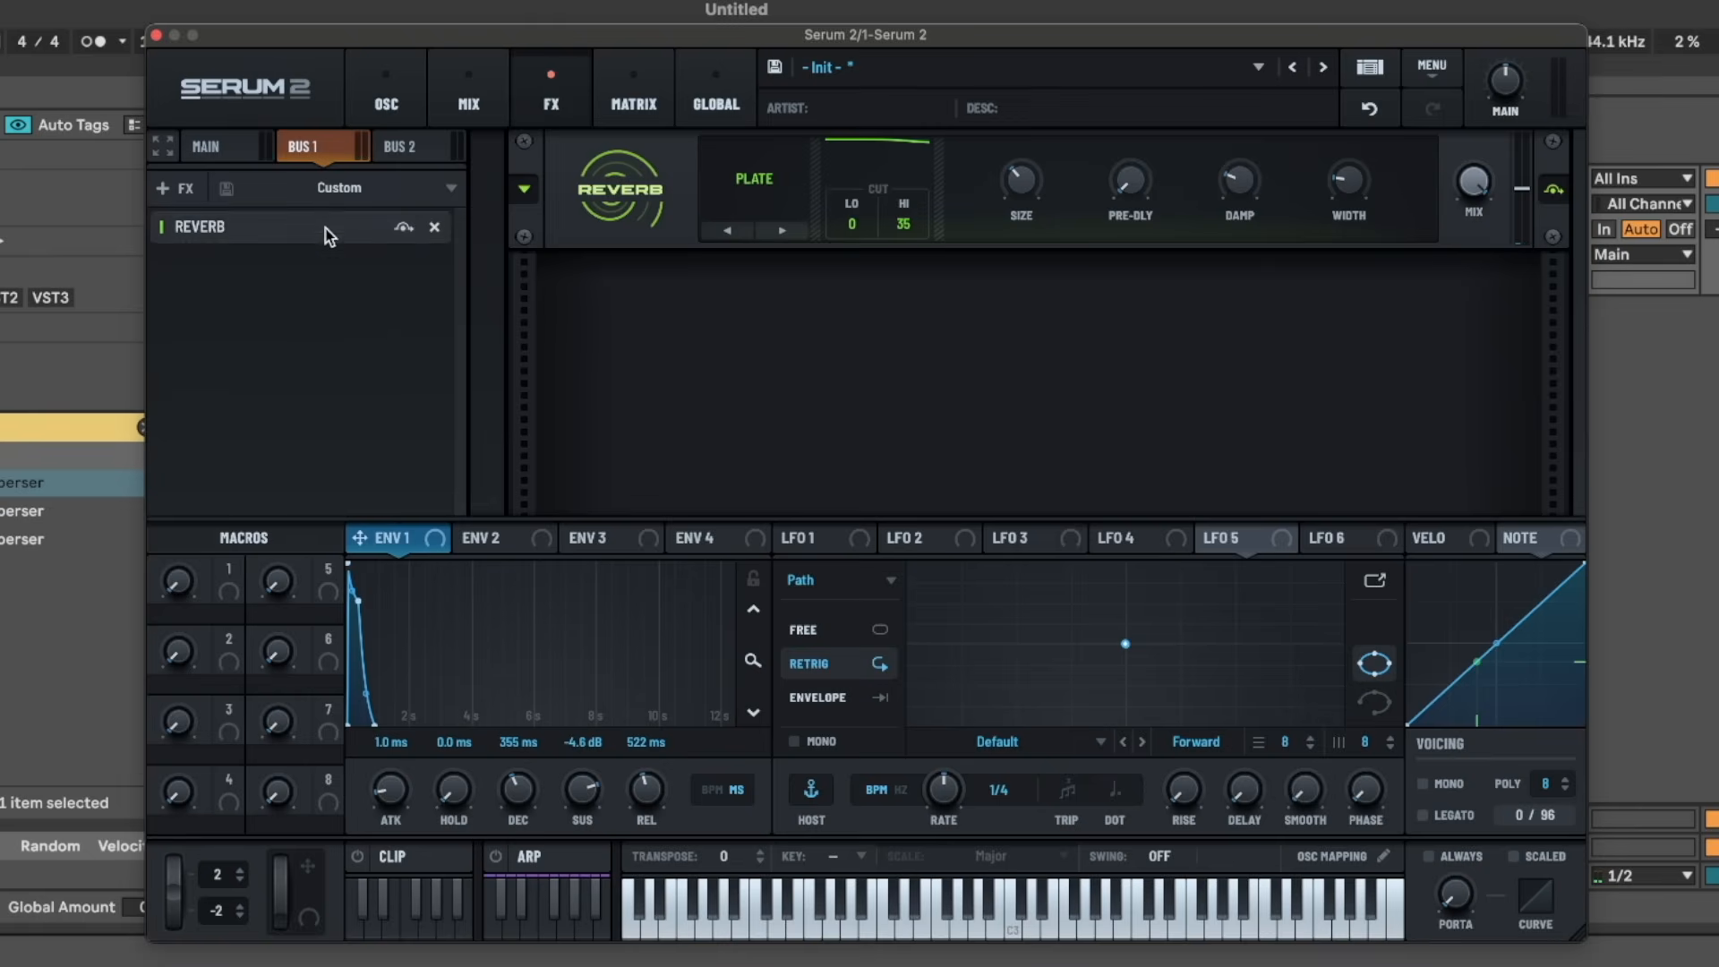
click(469, 103)
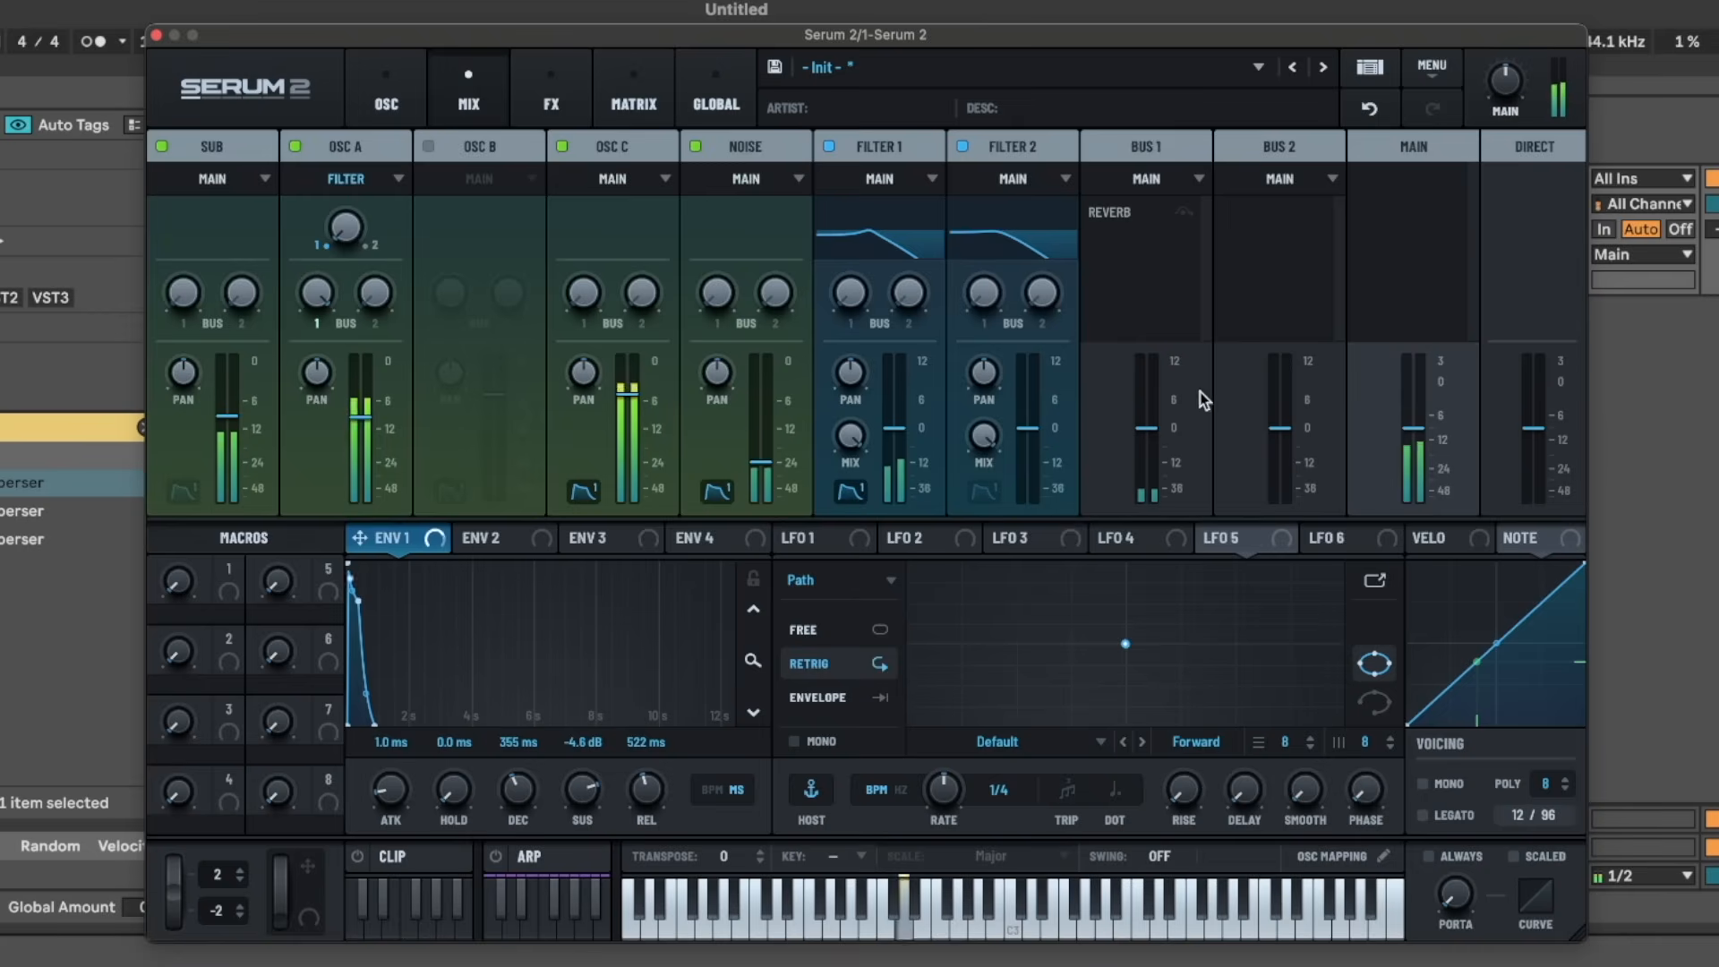
drag(1154, 427, 1146, 604)
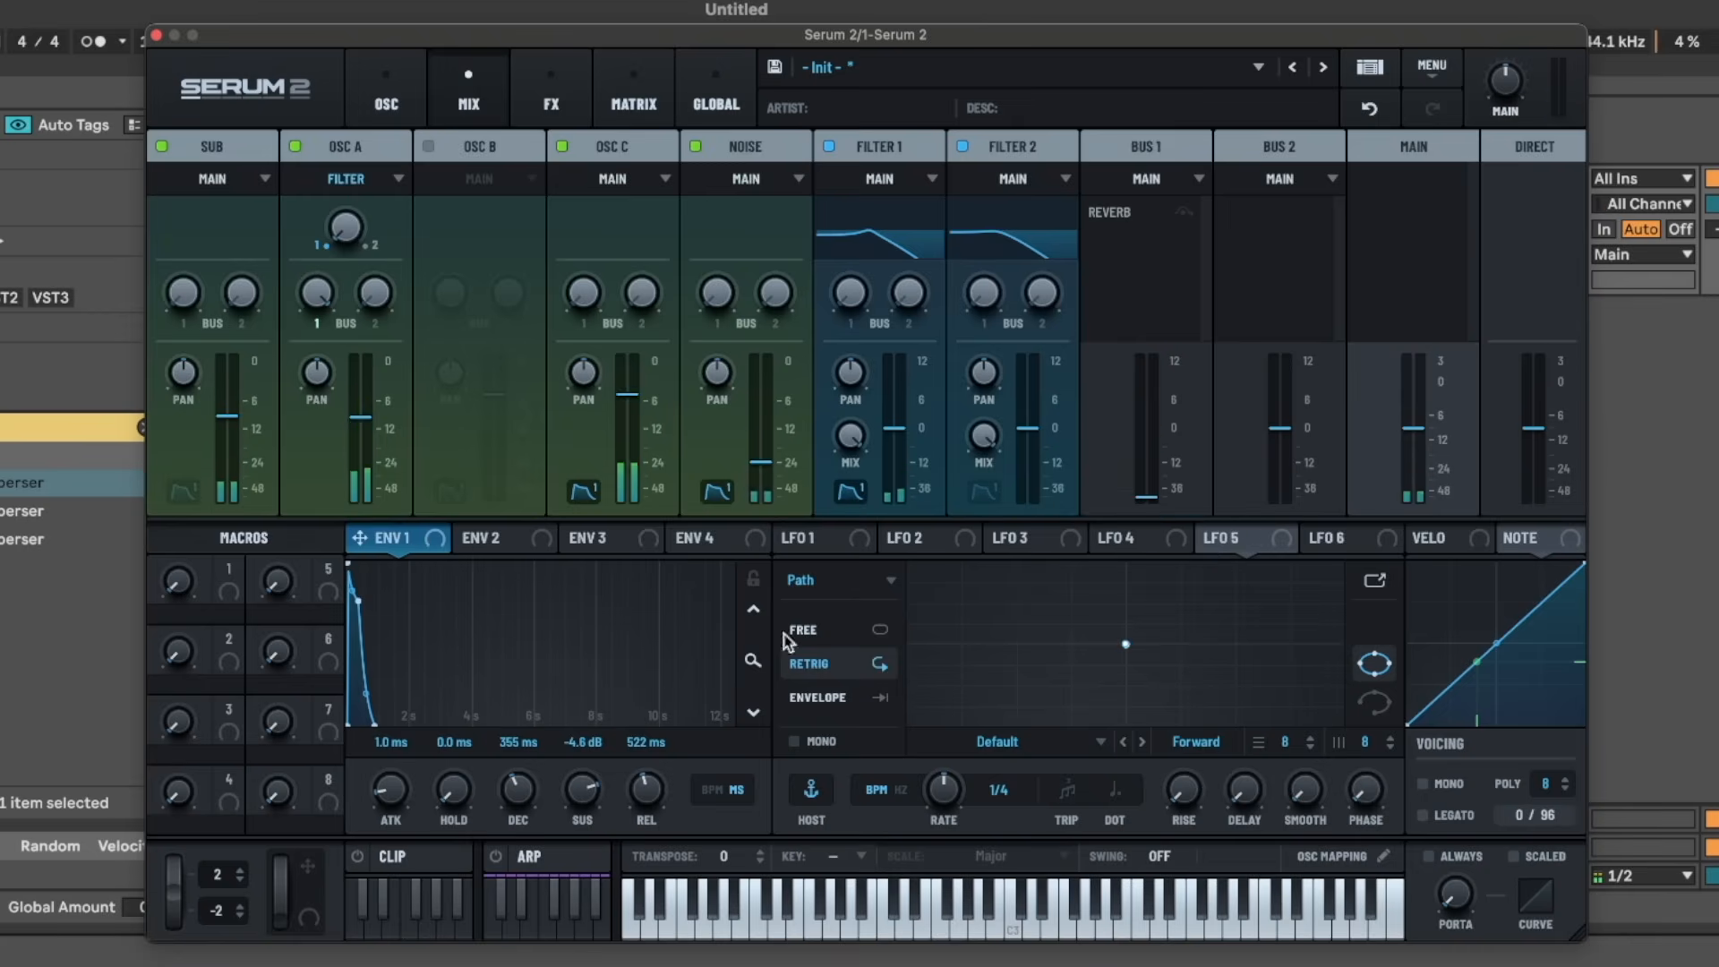
drag(649, 790, 652, 804)
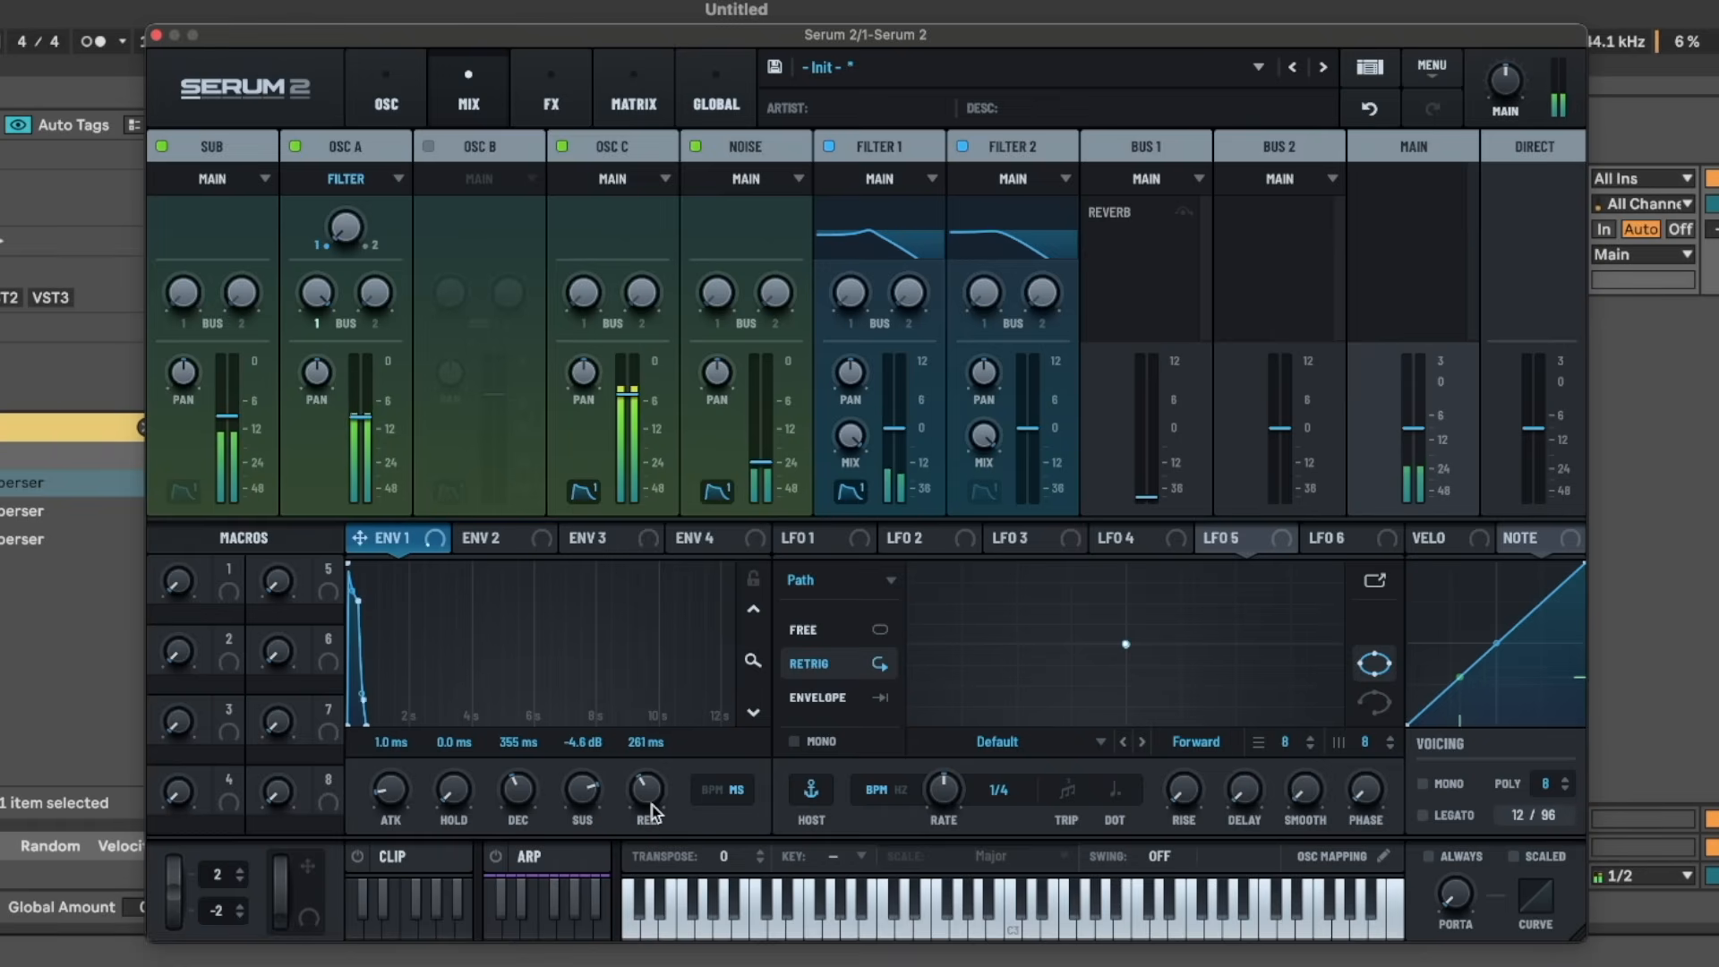
drag(1148, 494, 1159, 331)
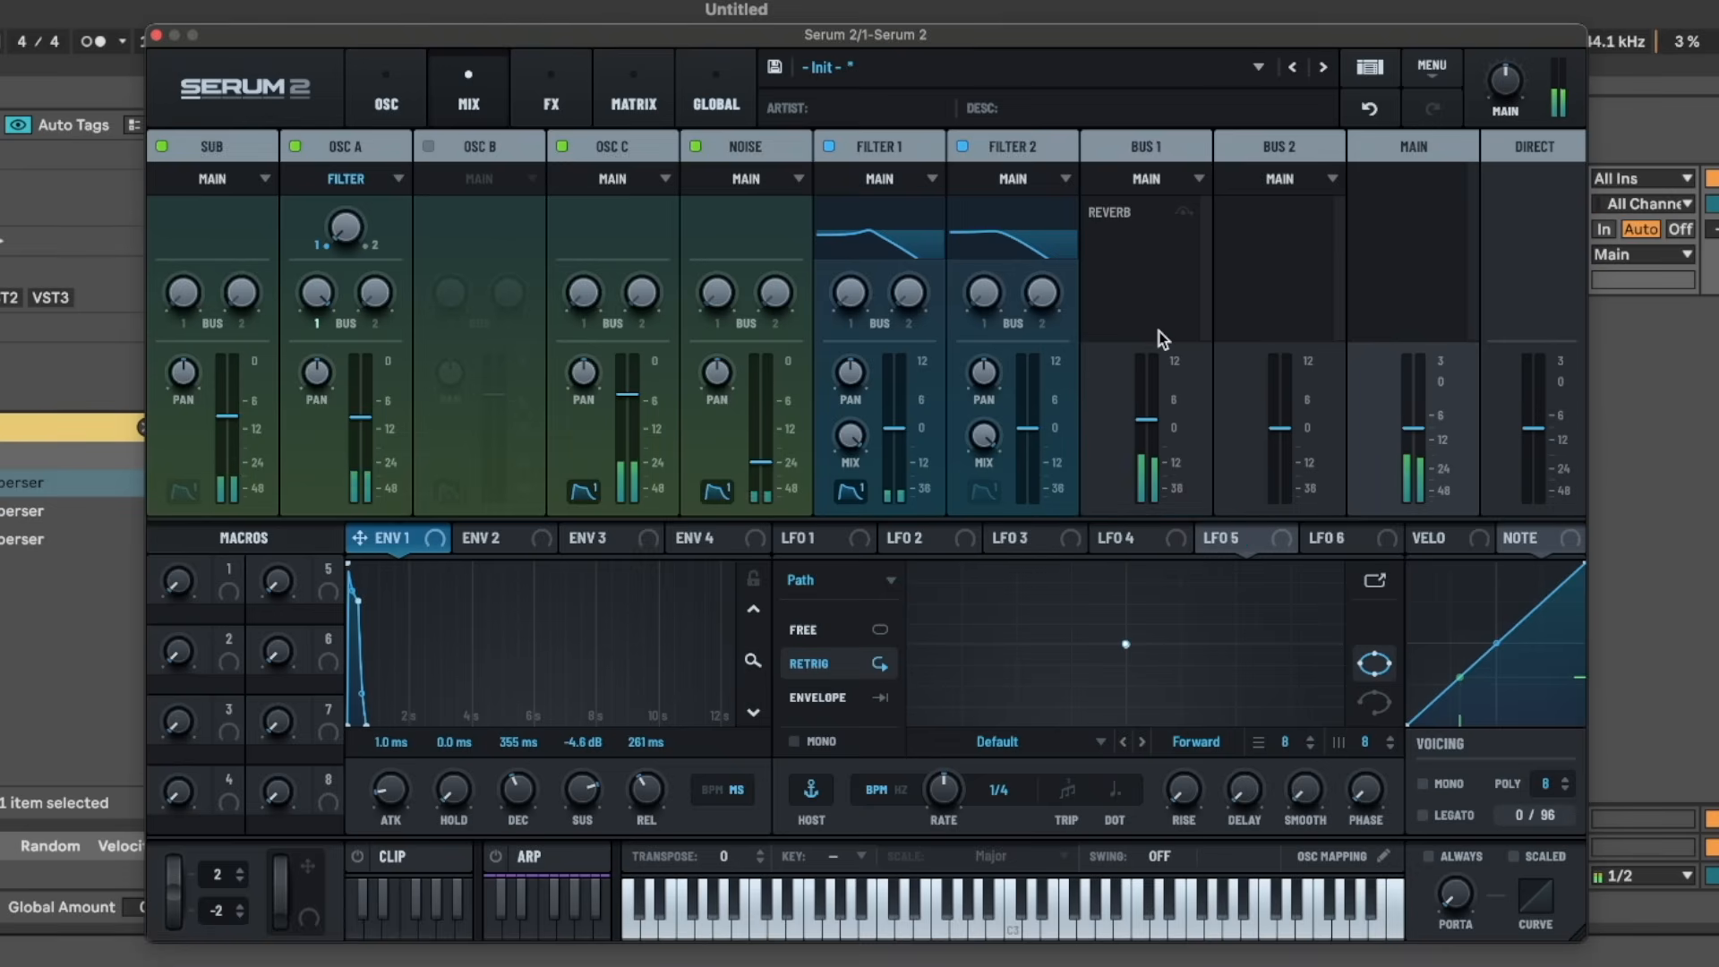
- Switch the Bus 1 reverb to Hall and then Vintage, and set its low cut to 25
click(545, 100)
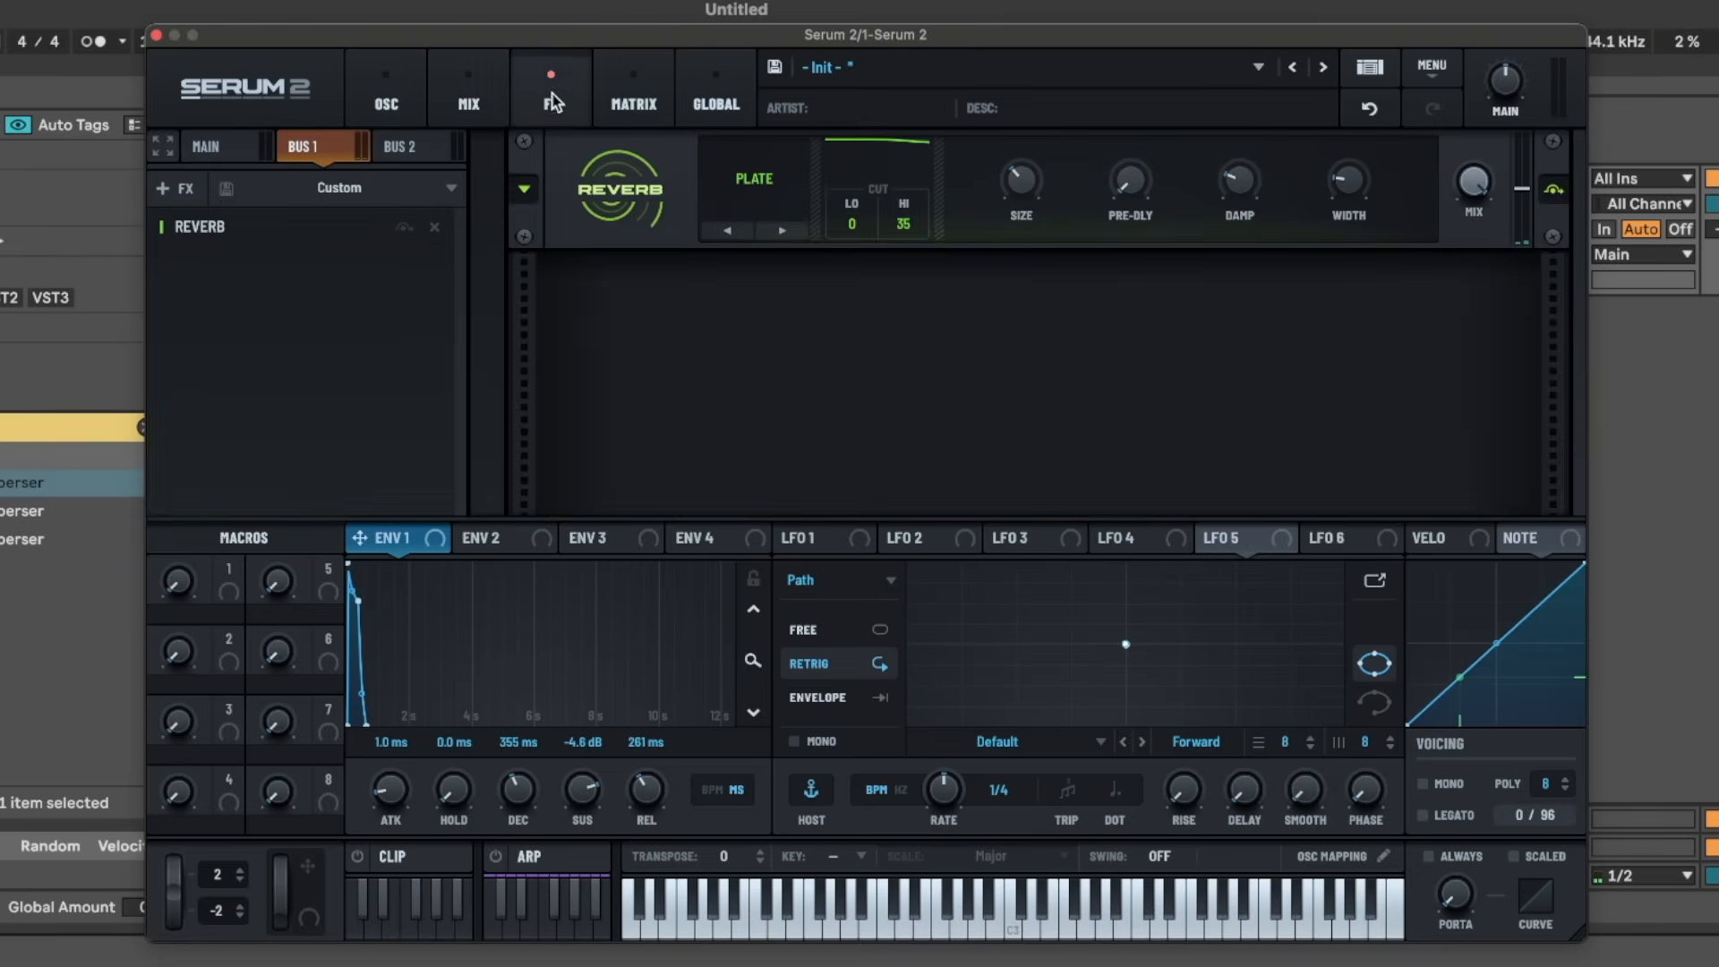
click(780, 230)
click(765, 190)
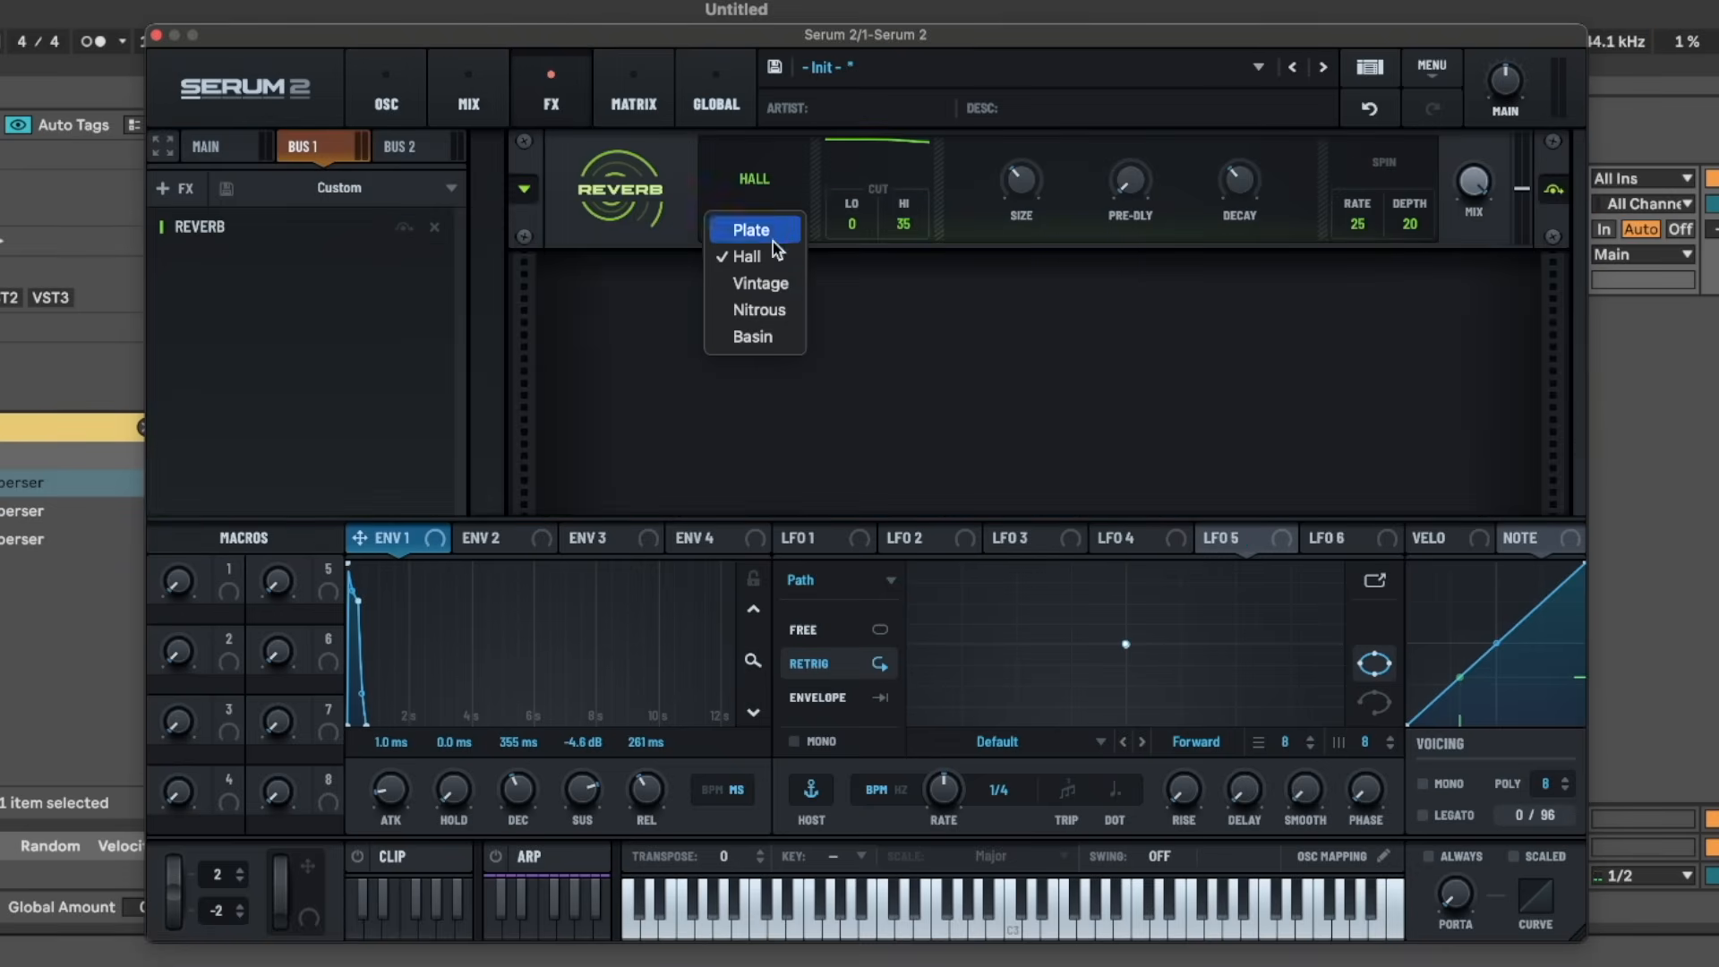
click(769, 292)
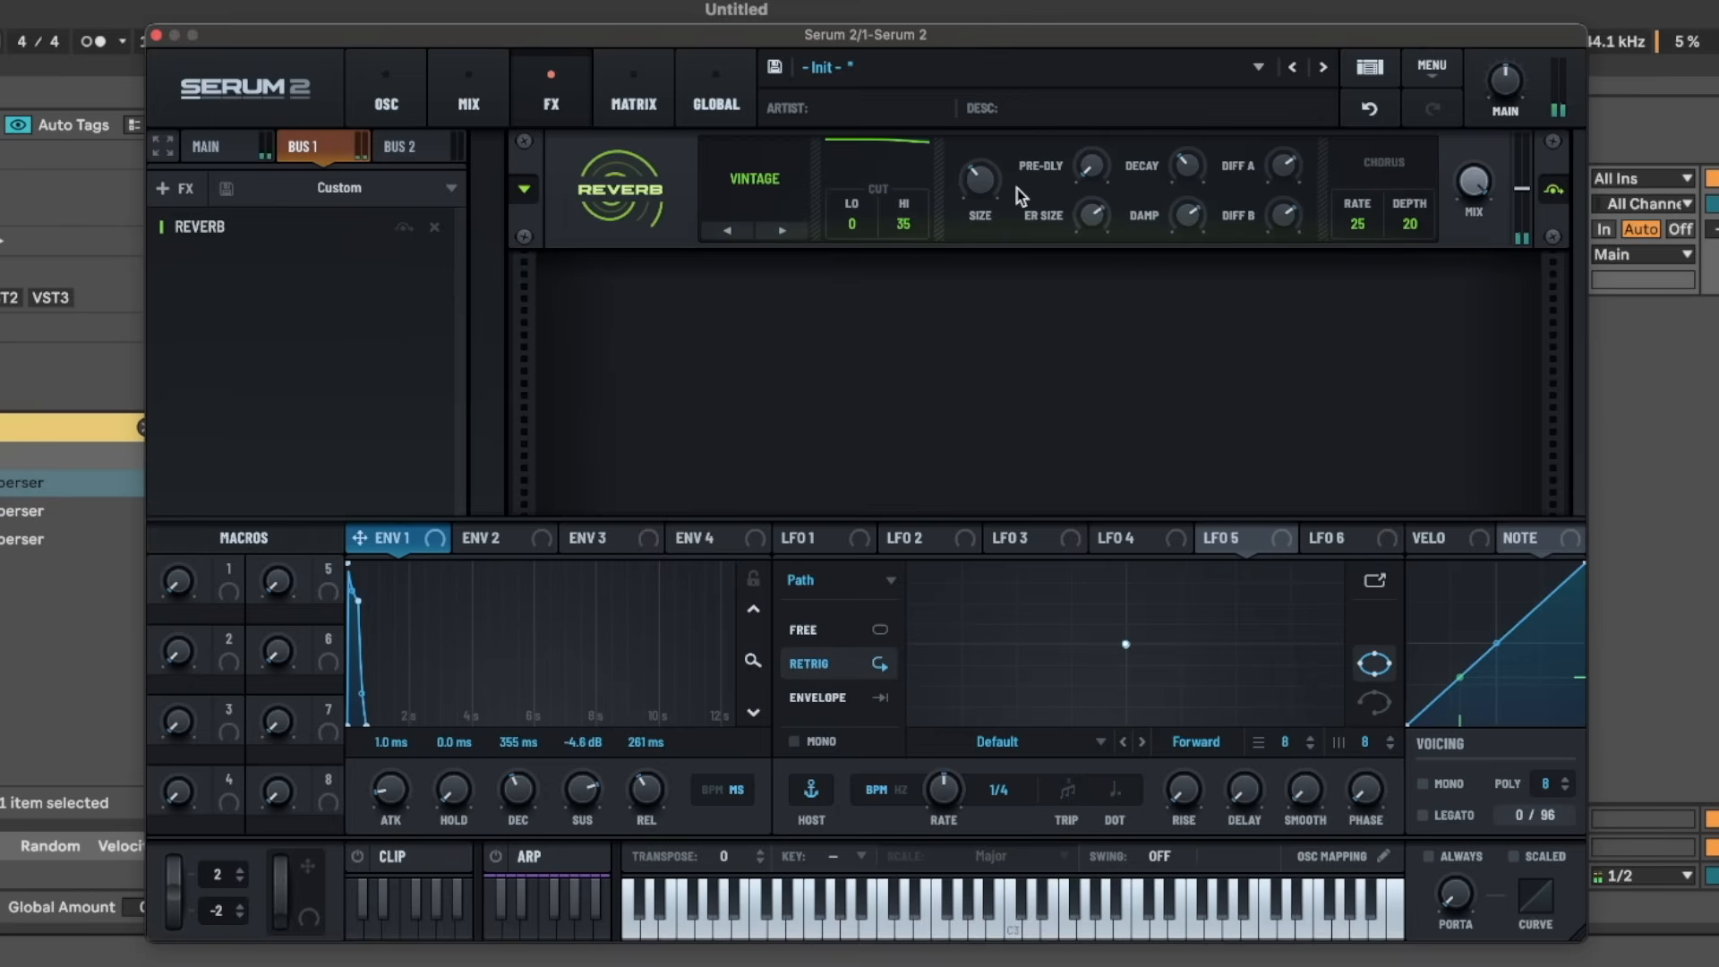
drag(847, 223, 856, 182)
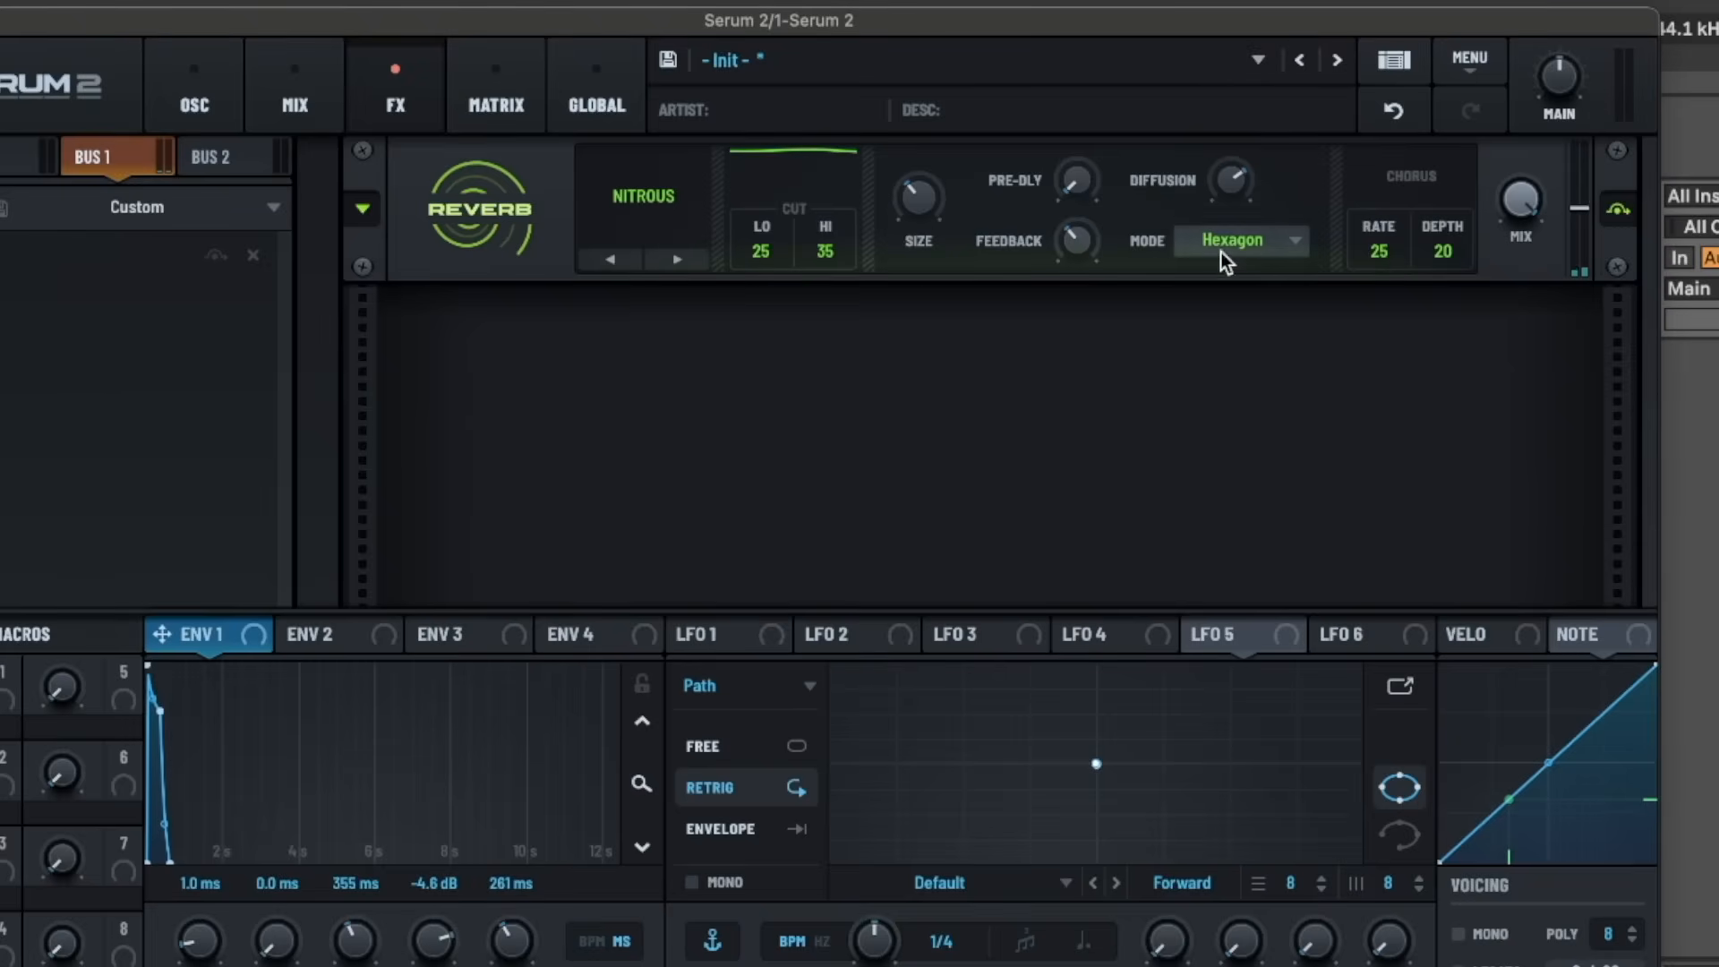
- Try the Nitrous reverb in Space mode and the Basin reverb, and settle on the Hall type
click(1262, 242)
click(1268, 271)
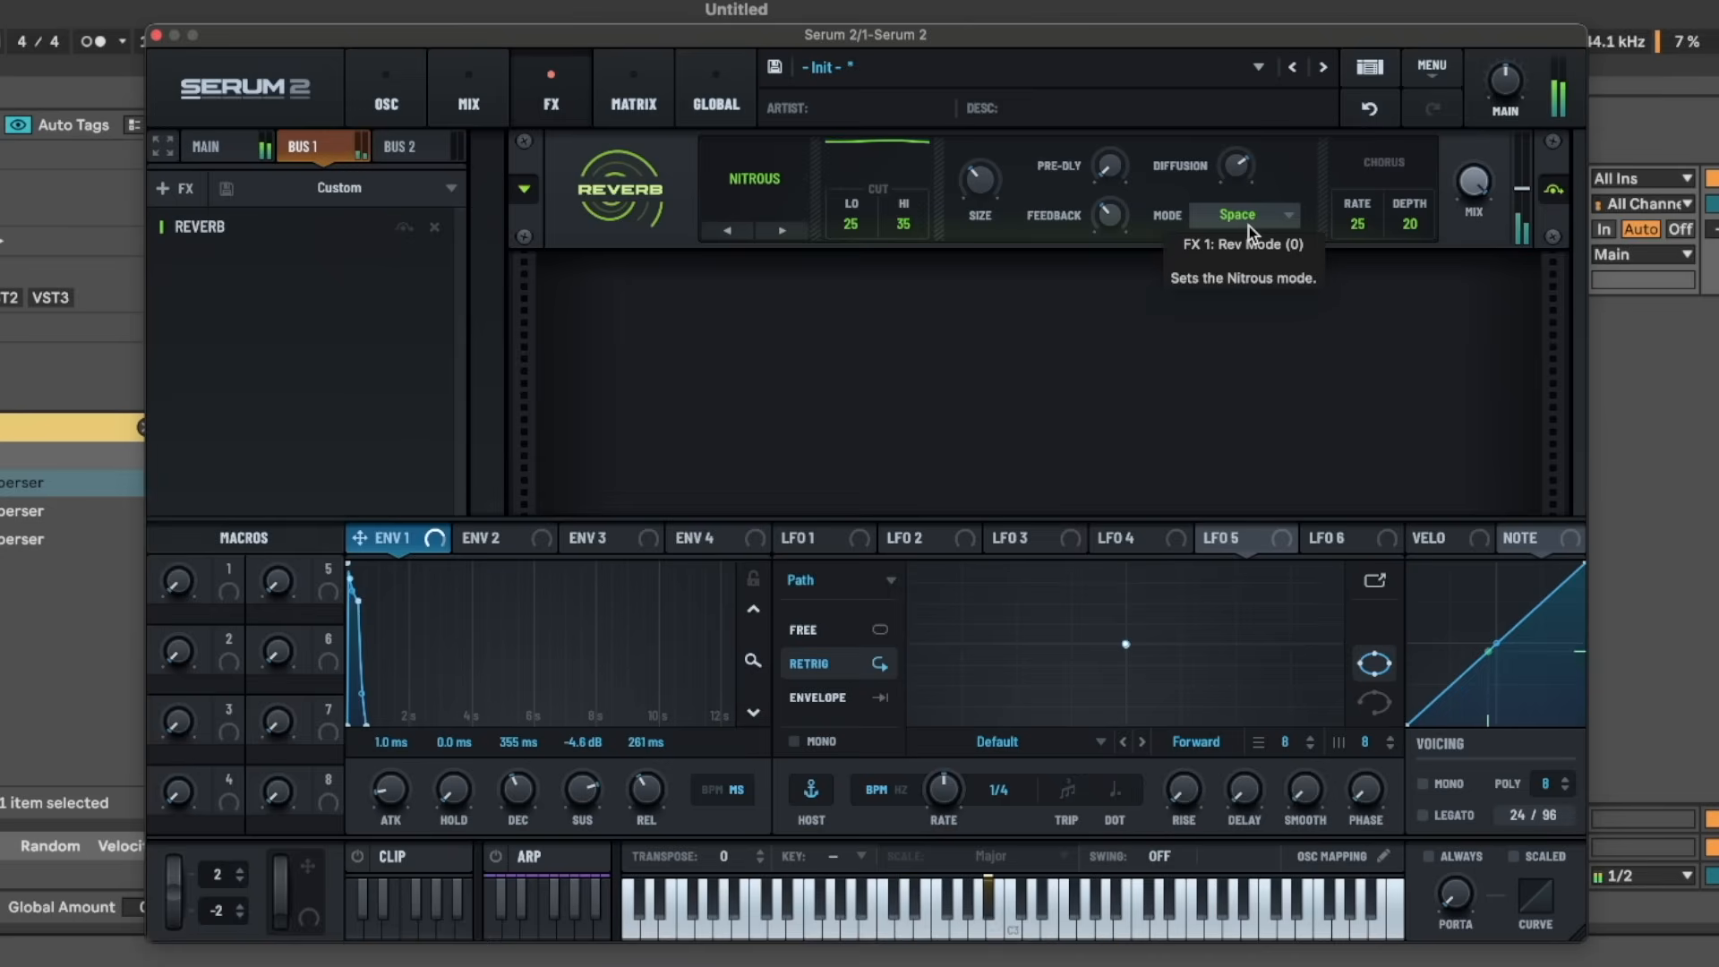
click(715, 184)
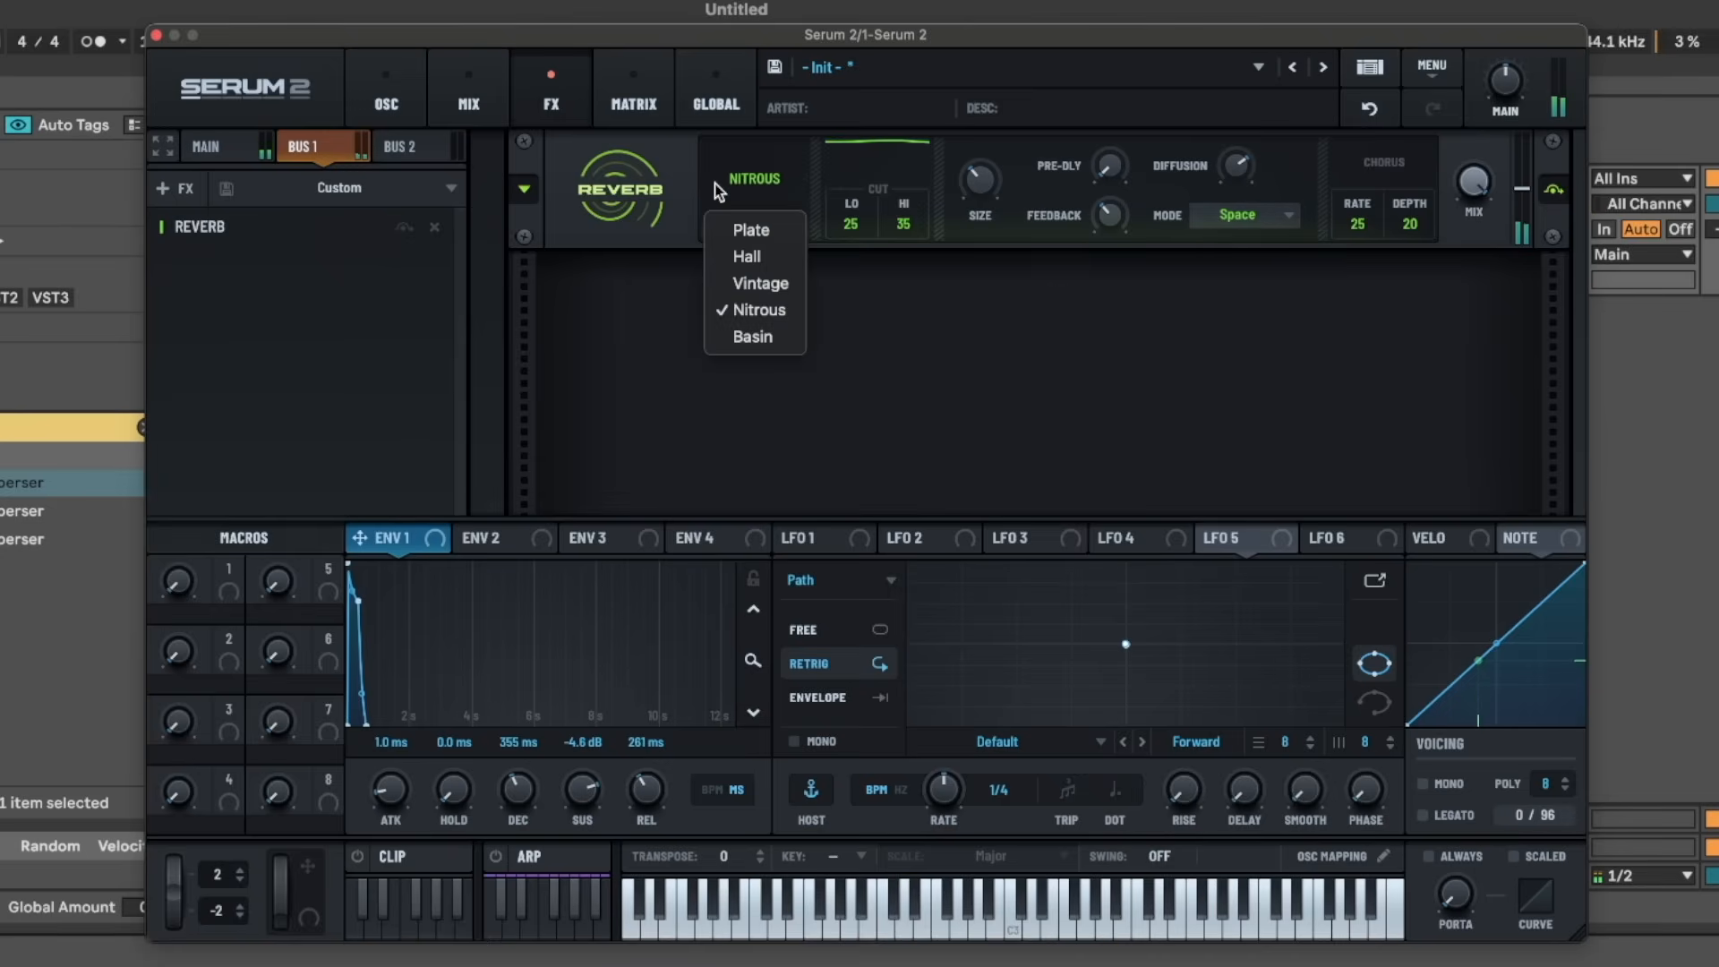
click(743, 336)
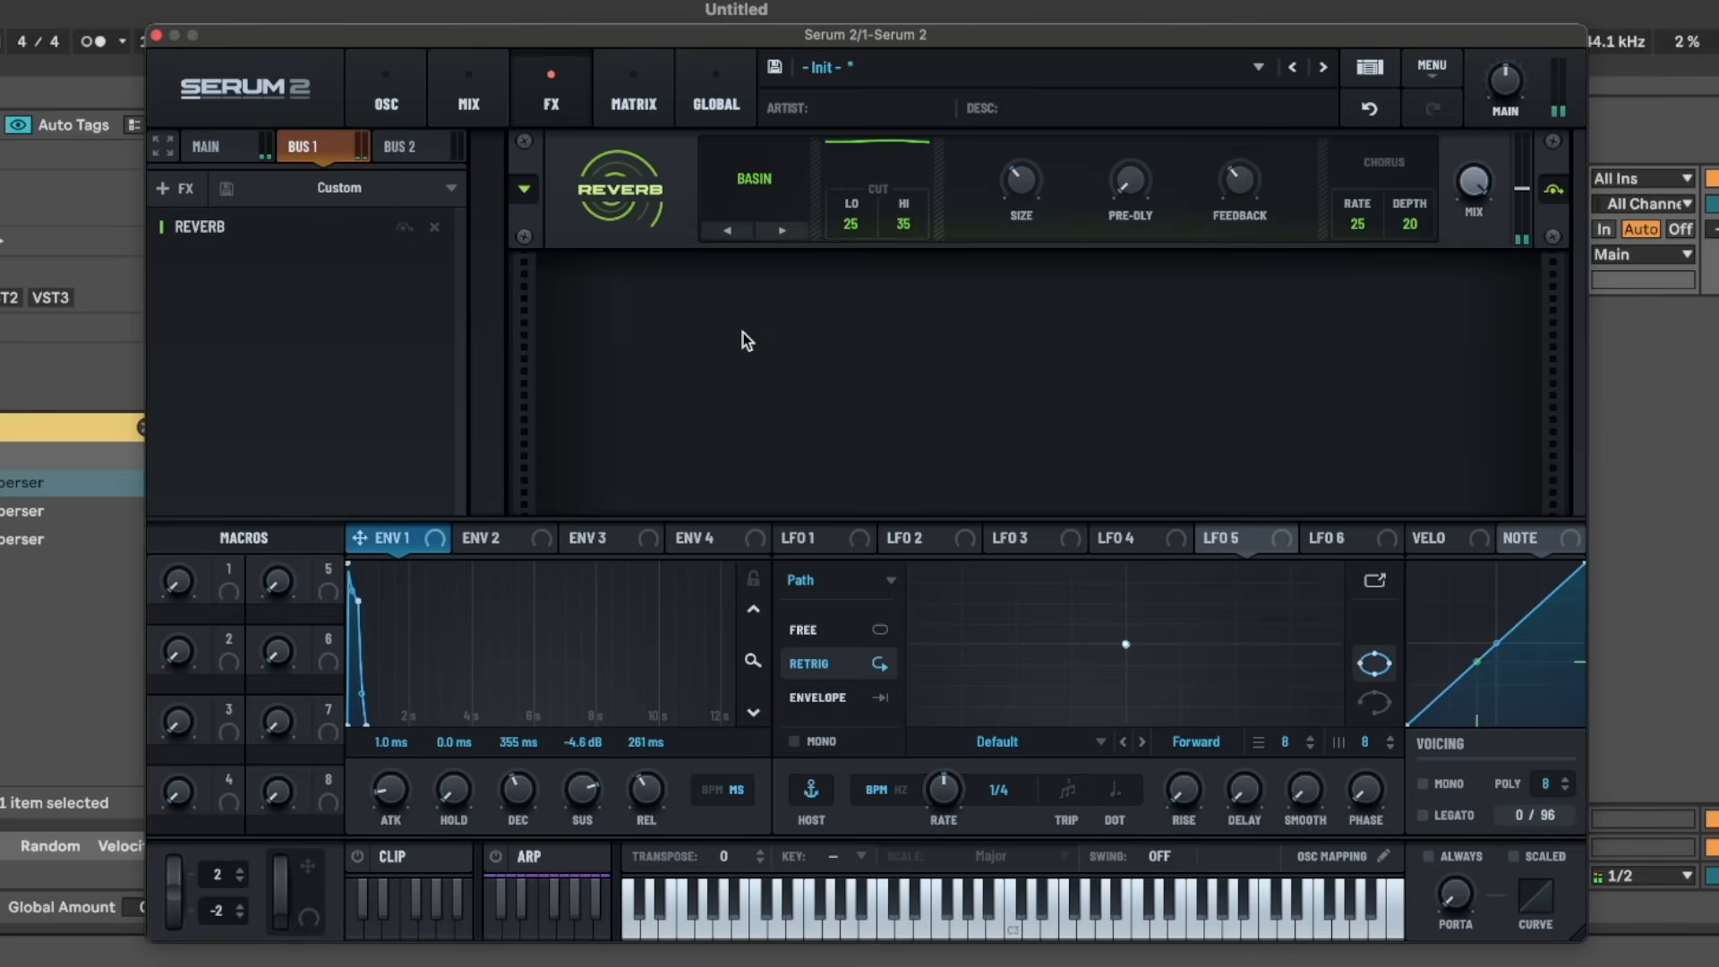
click(764, 179)
click(761, 256)
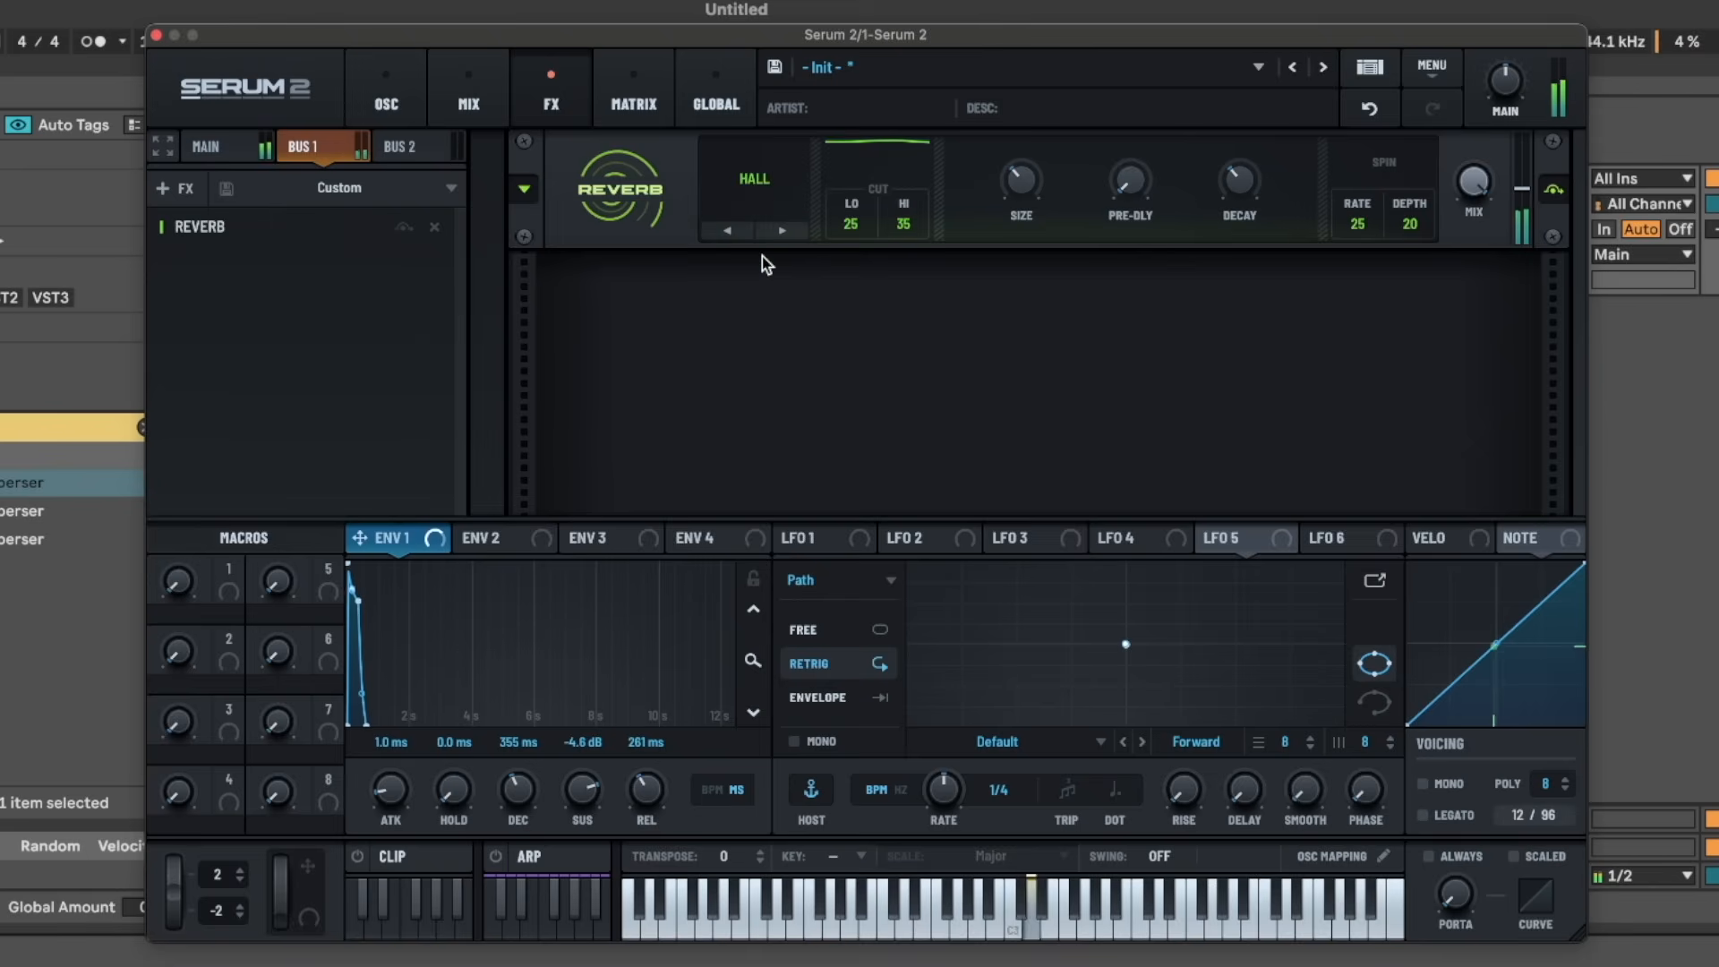
- Look through the Bus 2 and Bus 1 racks, the Matrix and the mixer, ending on the Bus 1 reverb
click(385, 147)
click(305, 147)
click(629, 99)
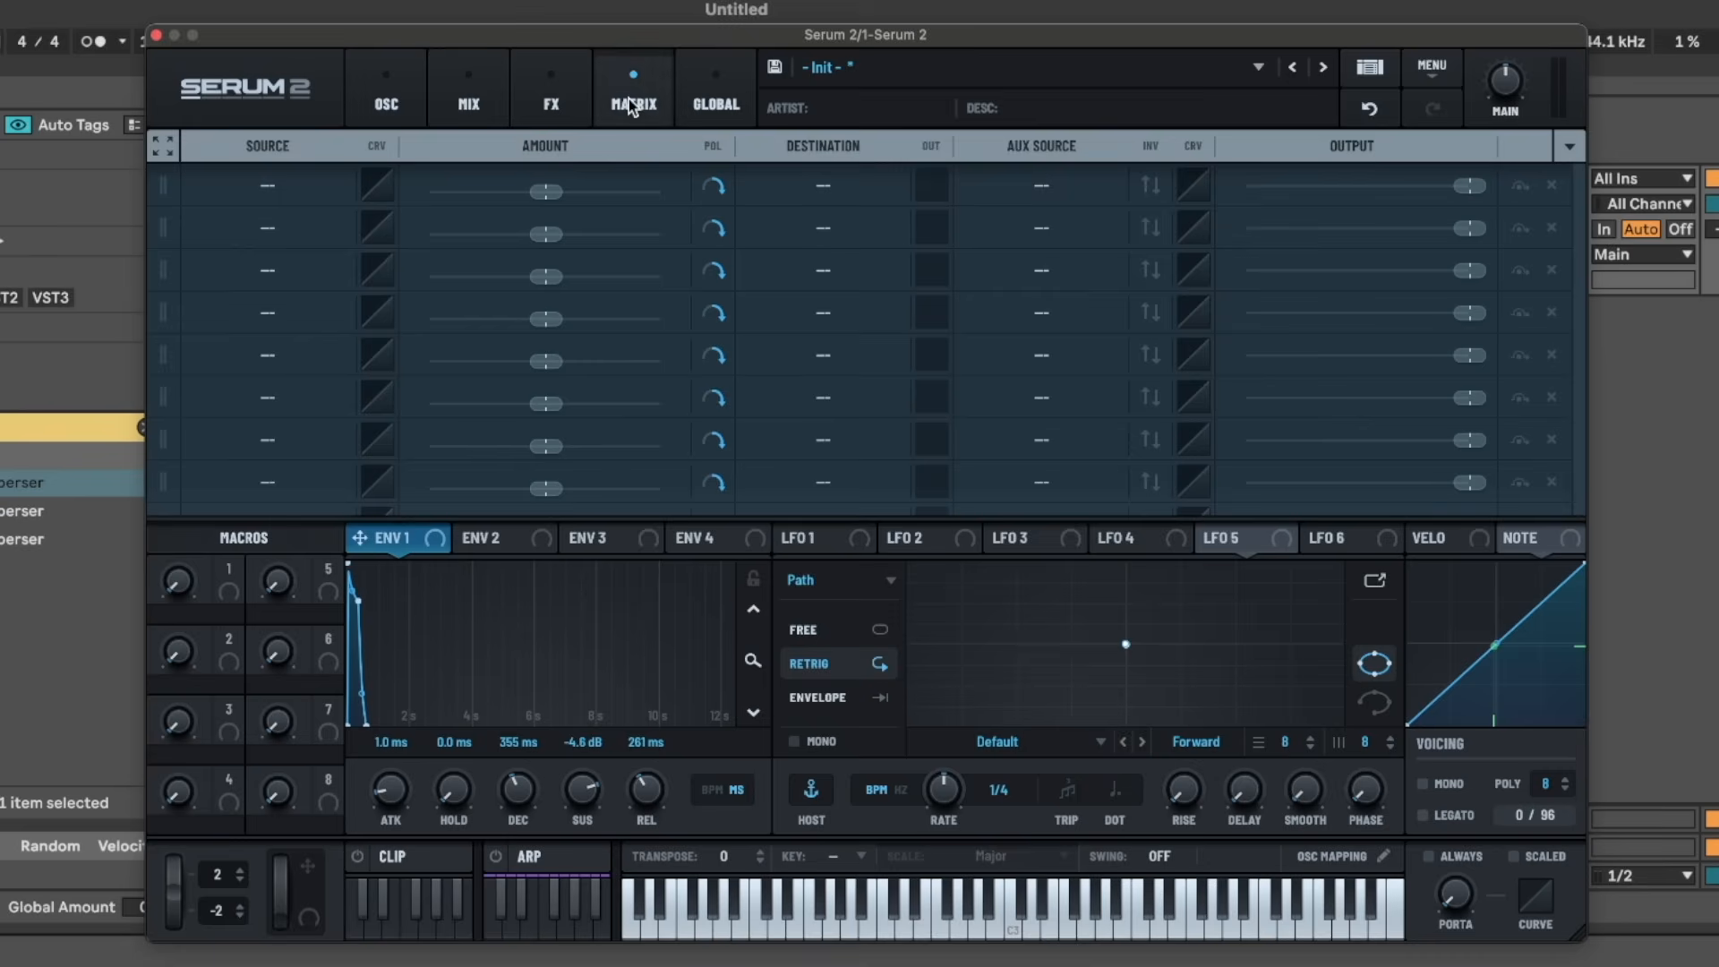
click(474, 102)
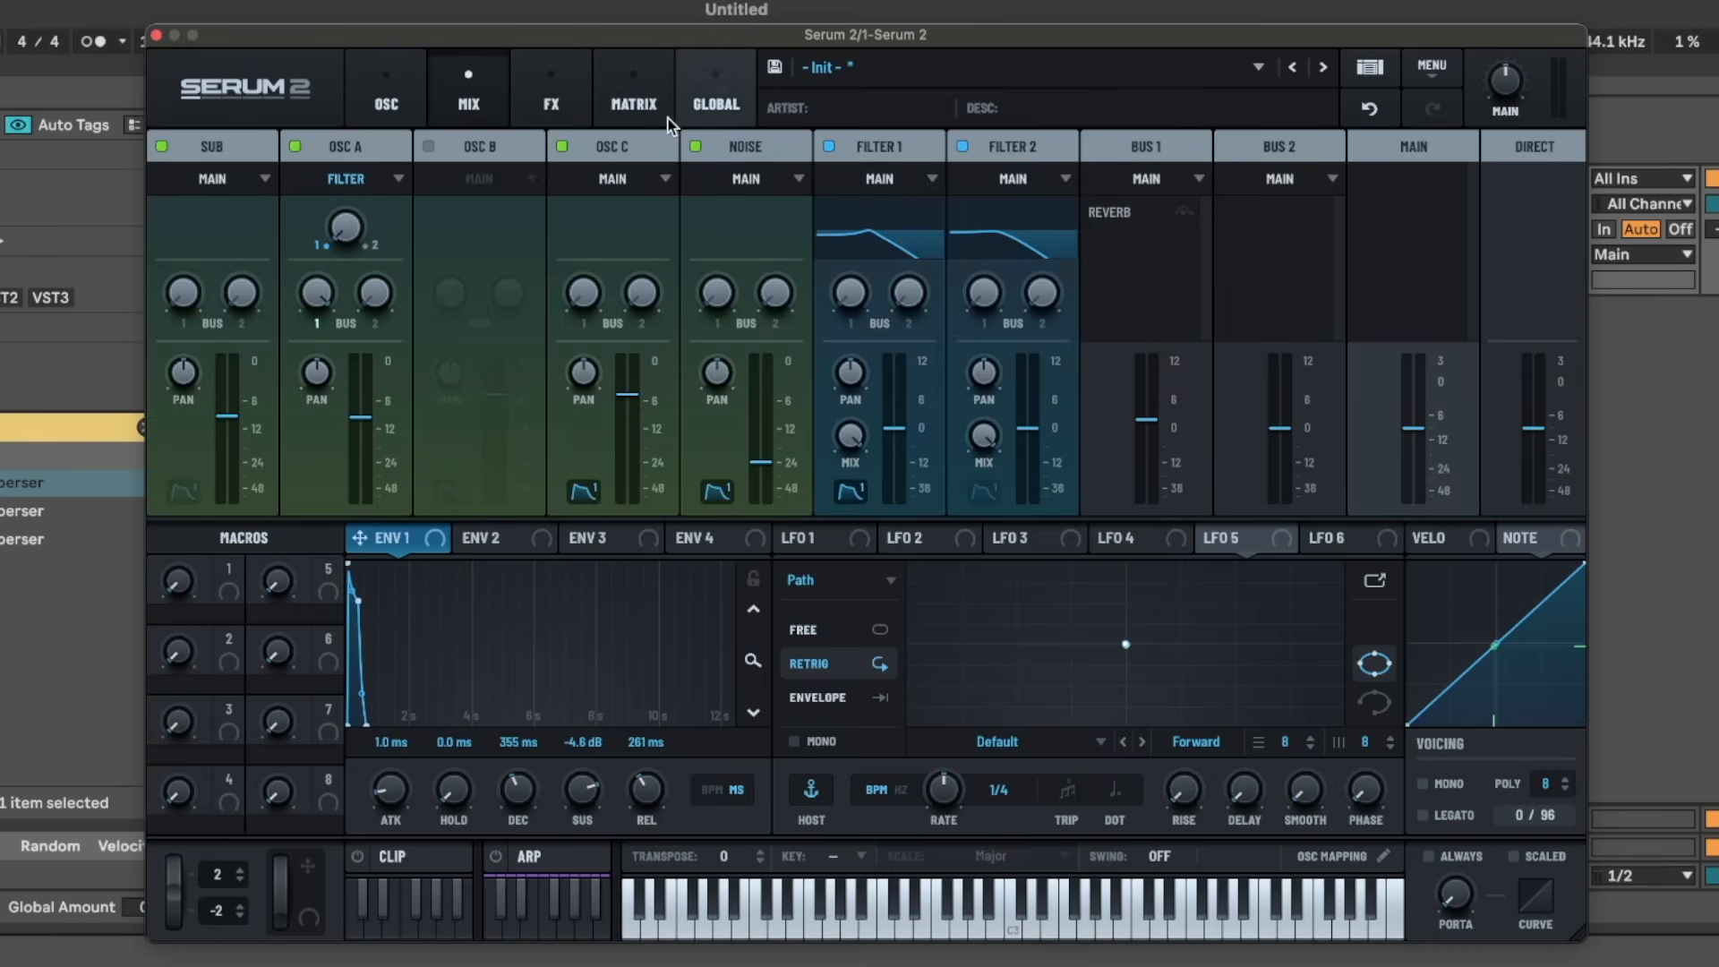
click(1182, 228)
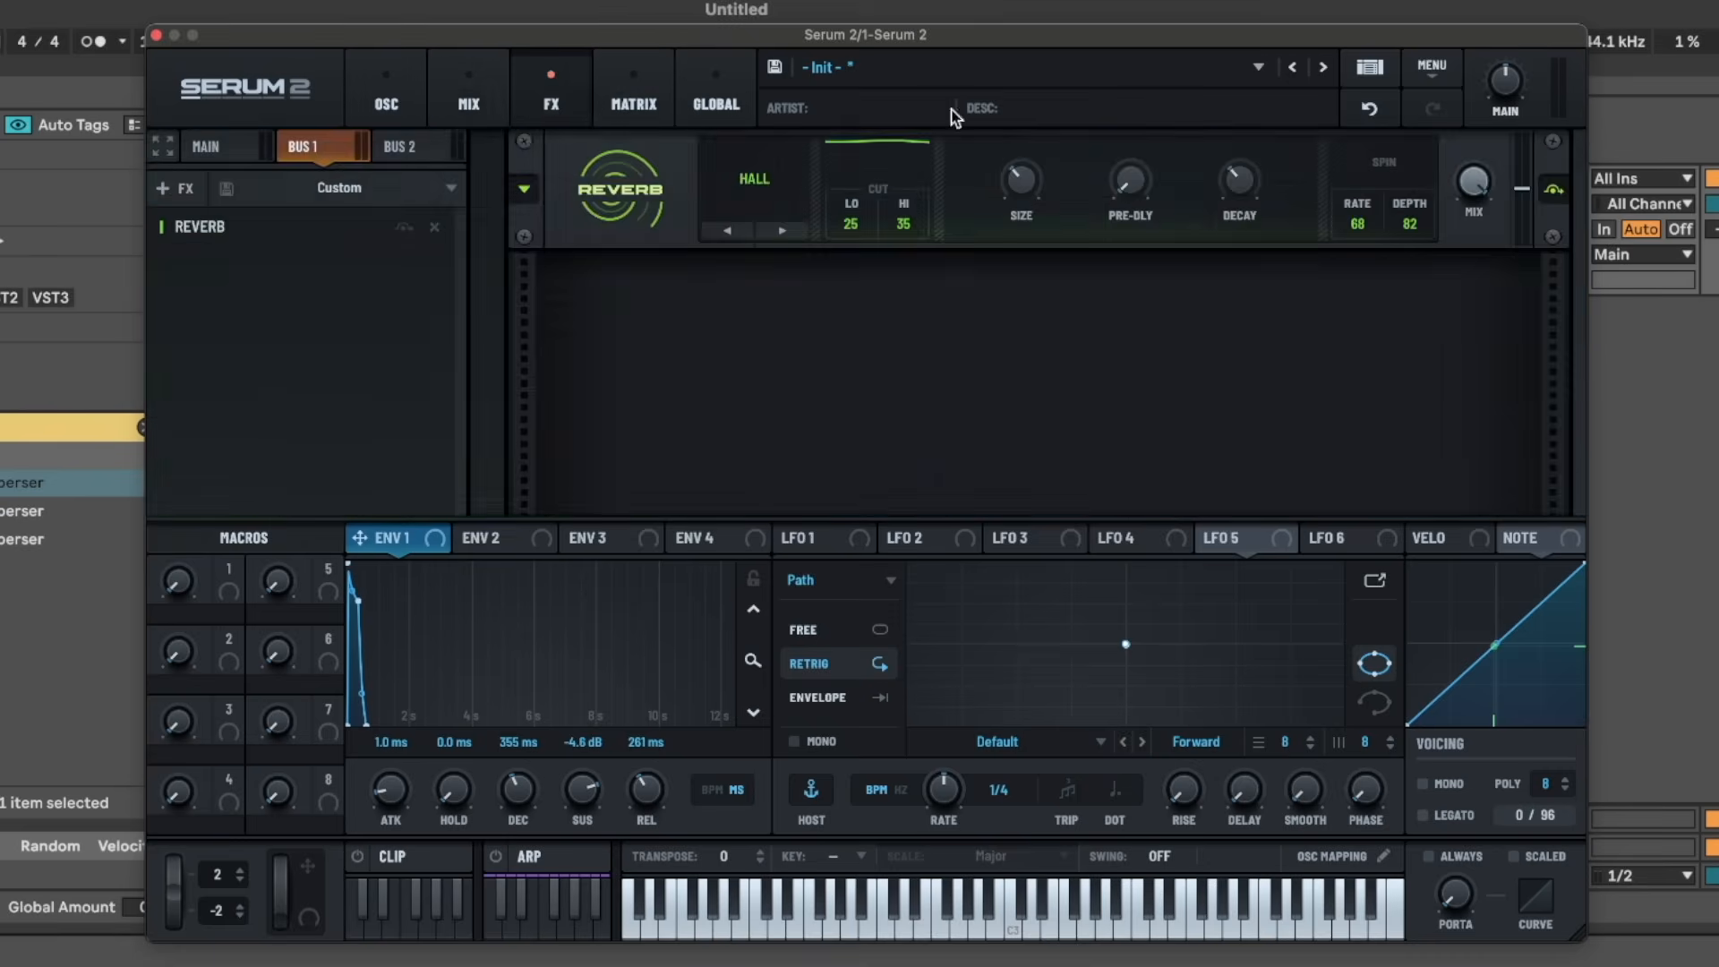
- Remove the Reverb from Bus 1 and display the Main effects rack
click(434, 230)
click(215, 124)
click(368, 215)
click(224, 143)
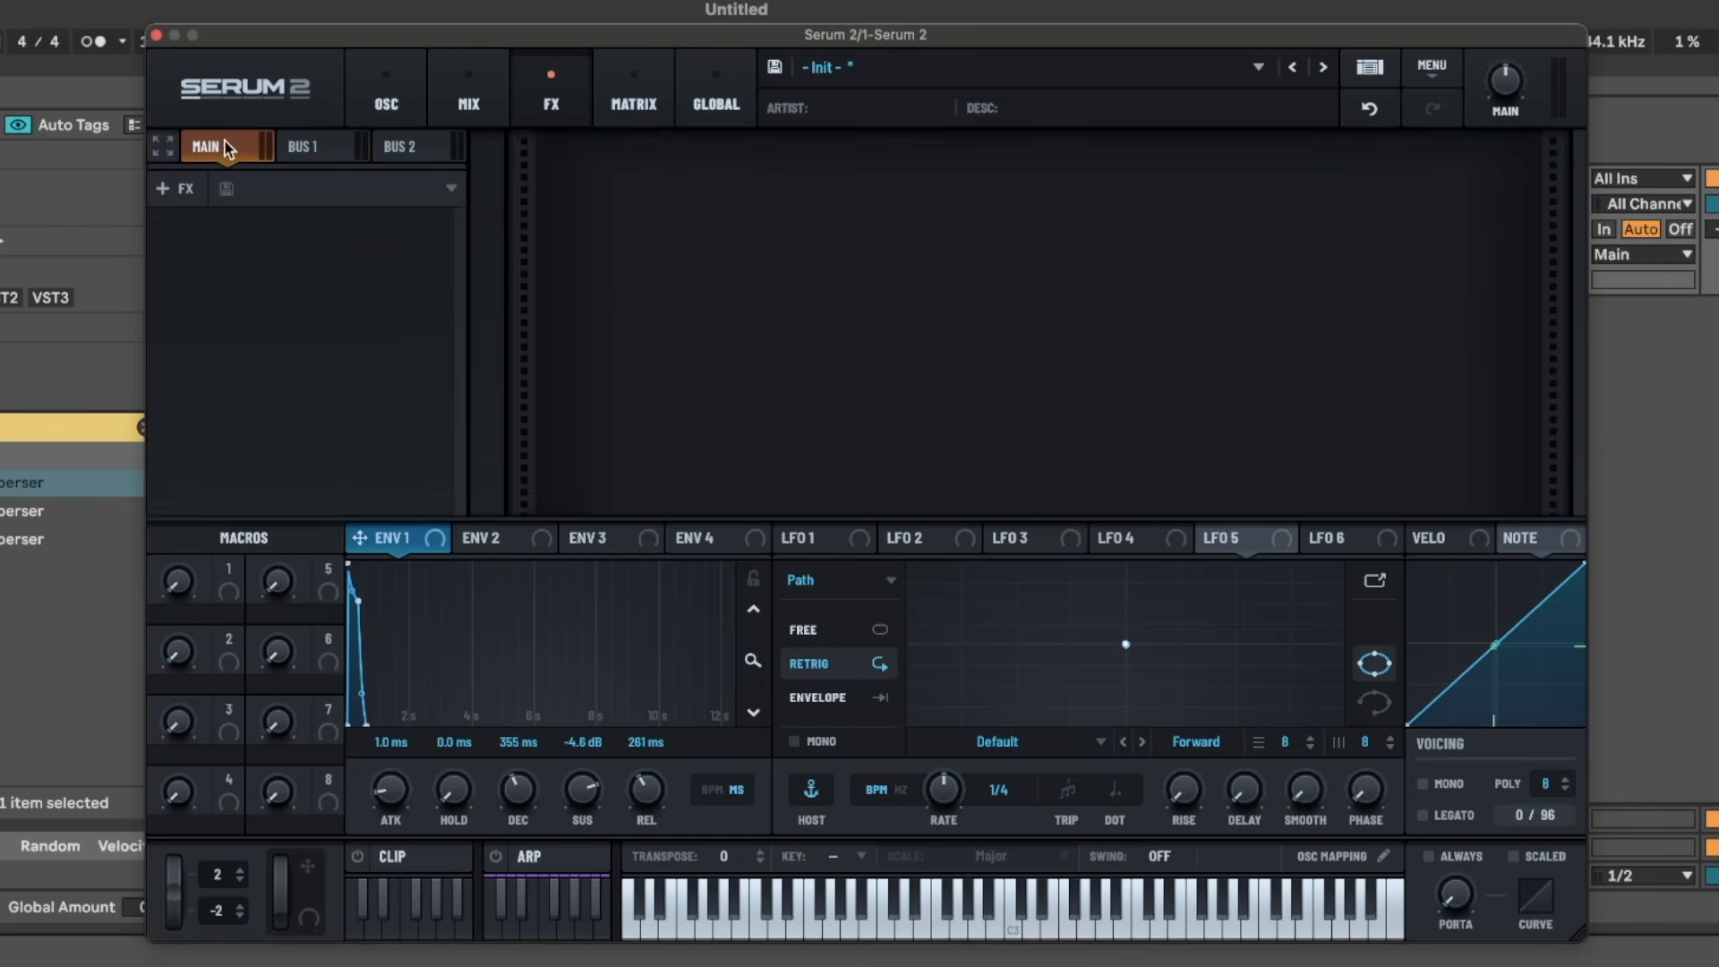
- Add a Reverb effect to the Main rack and raise its mix
click(175, 192)
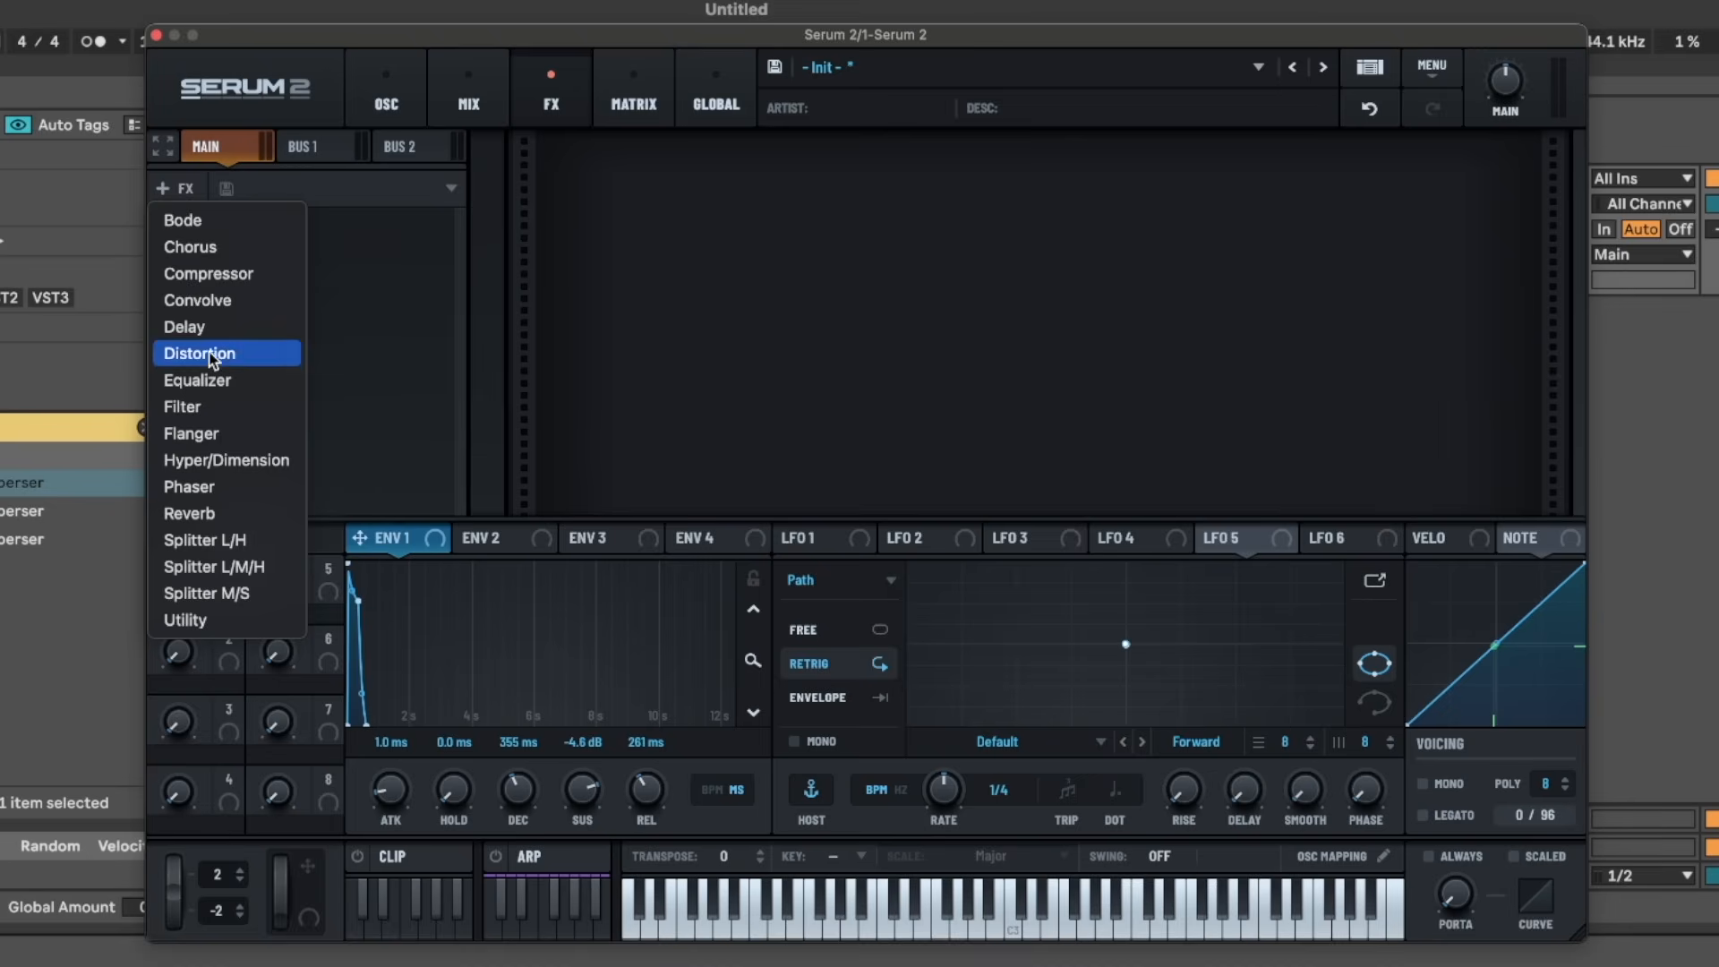
click(189, 514)
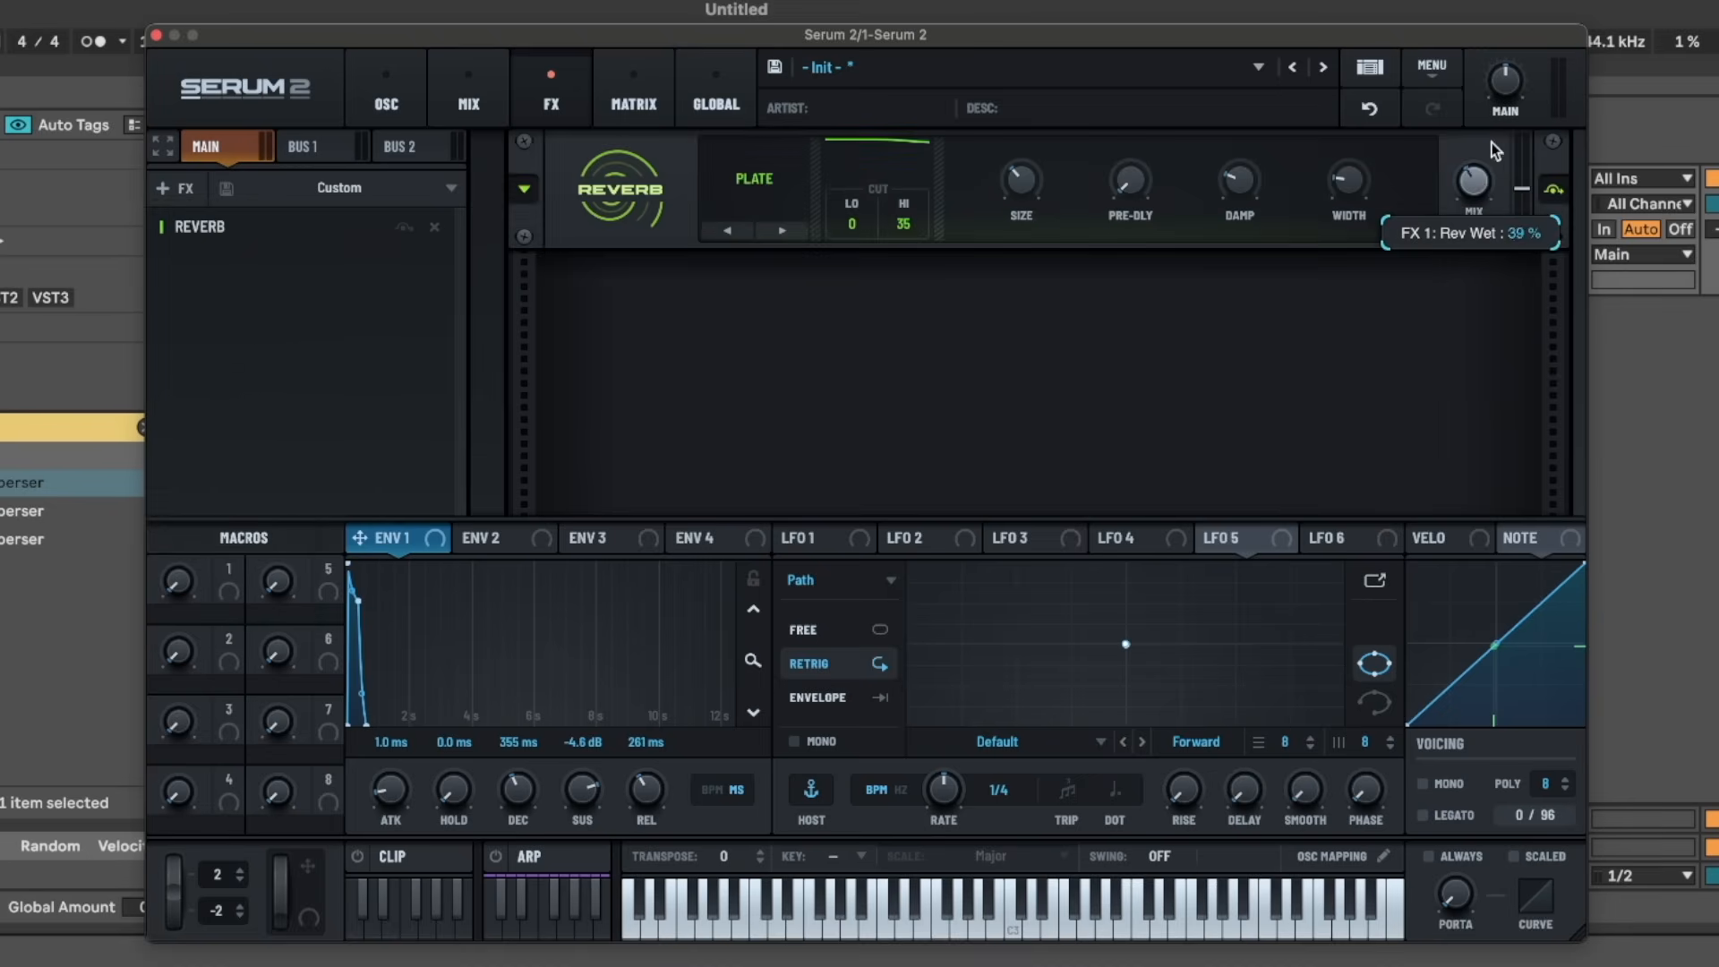
drag(1496, 132, 1466, 54)
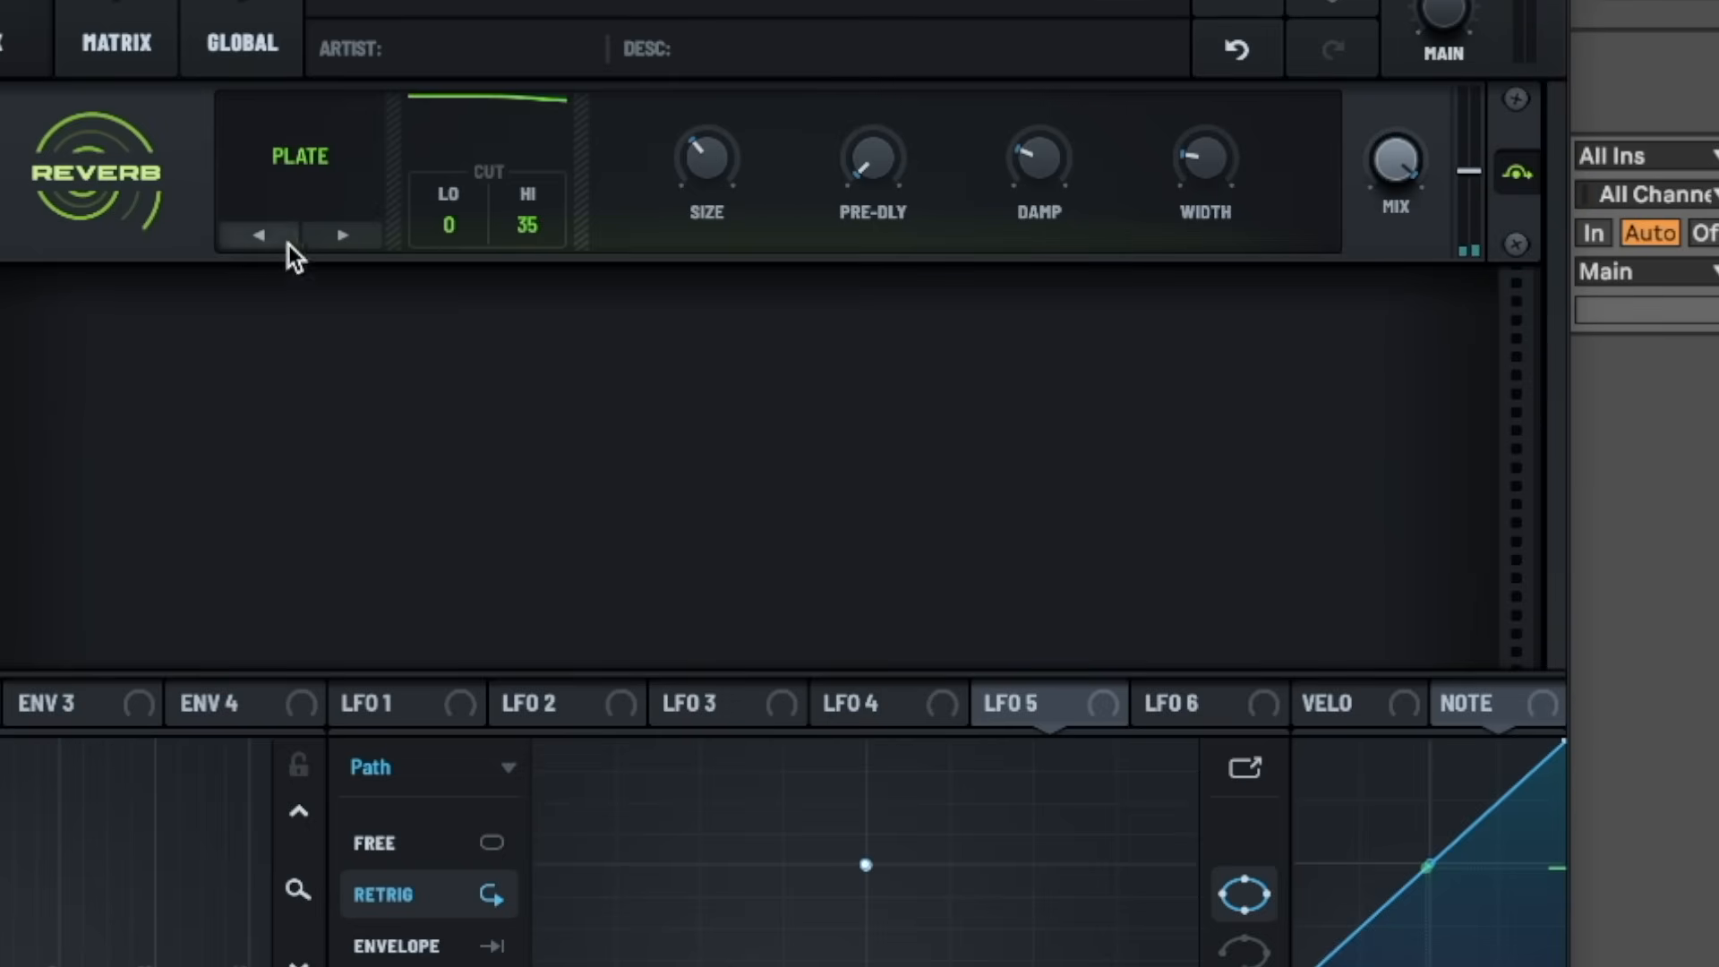
- Switch the Main reverb to Hall and sweep its mix through 35 % and down to 0 %
click(323, 232)
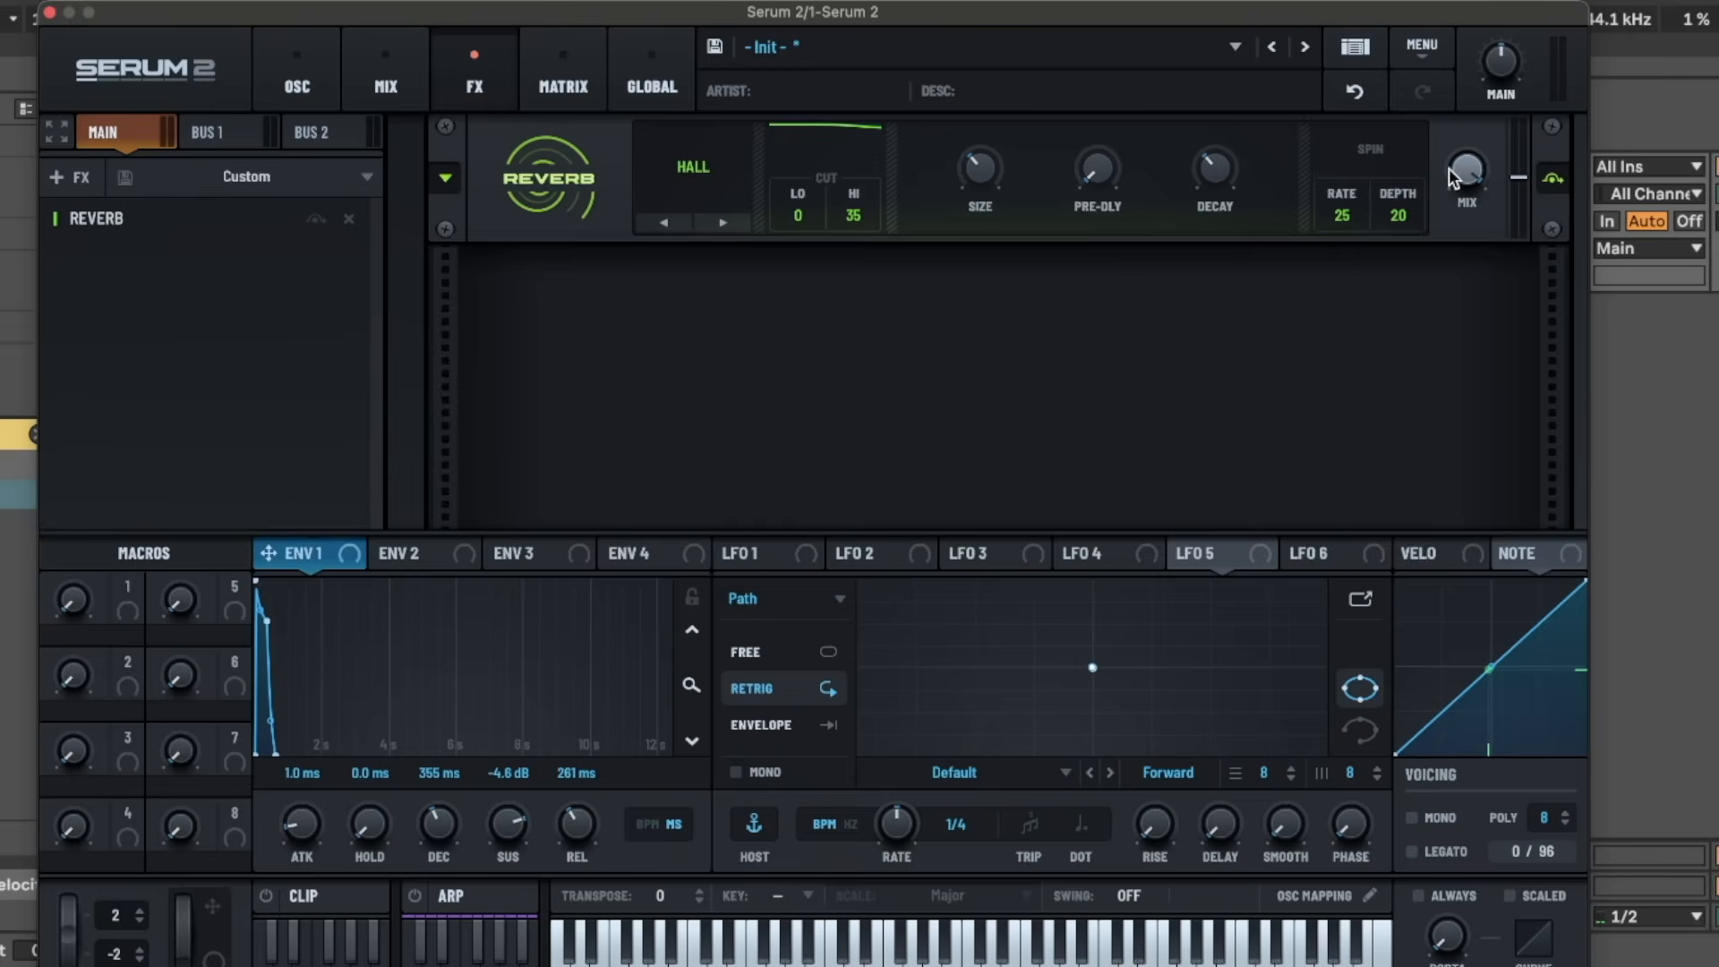
mouse_move(1453, 165)
drag(1468, 188, 1480, 88)
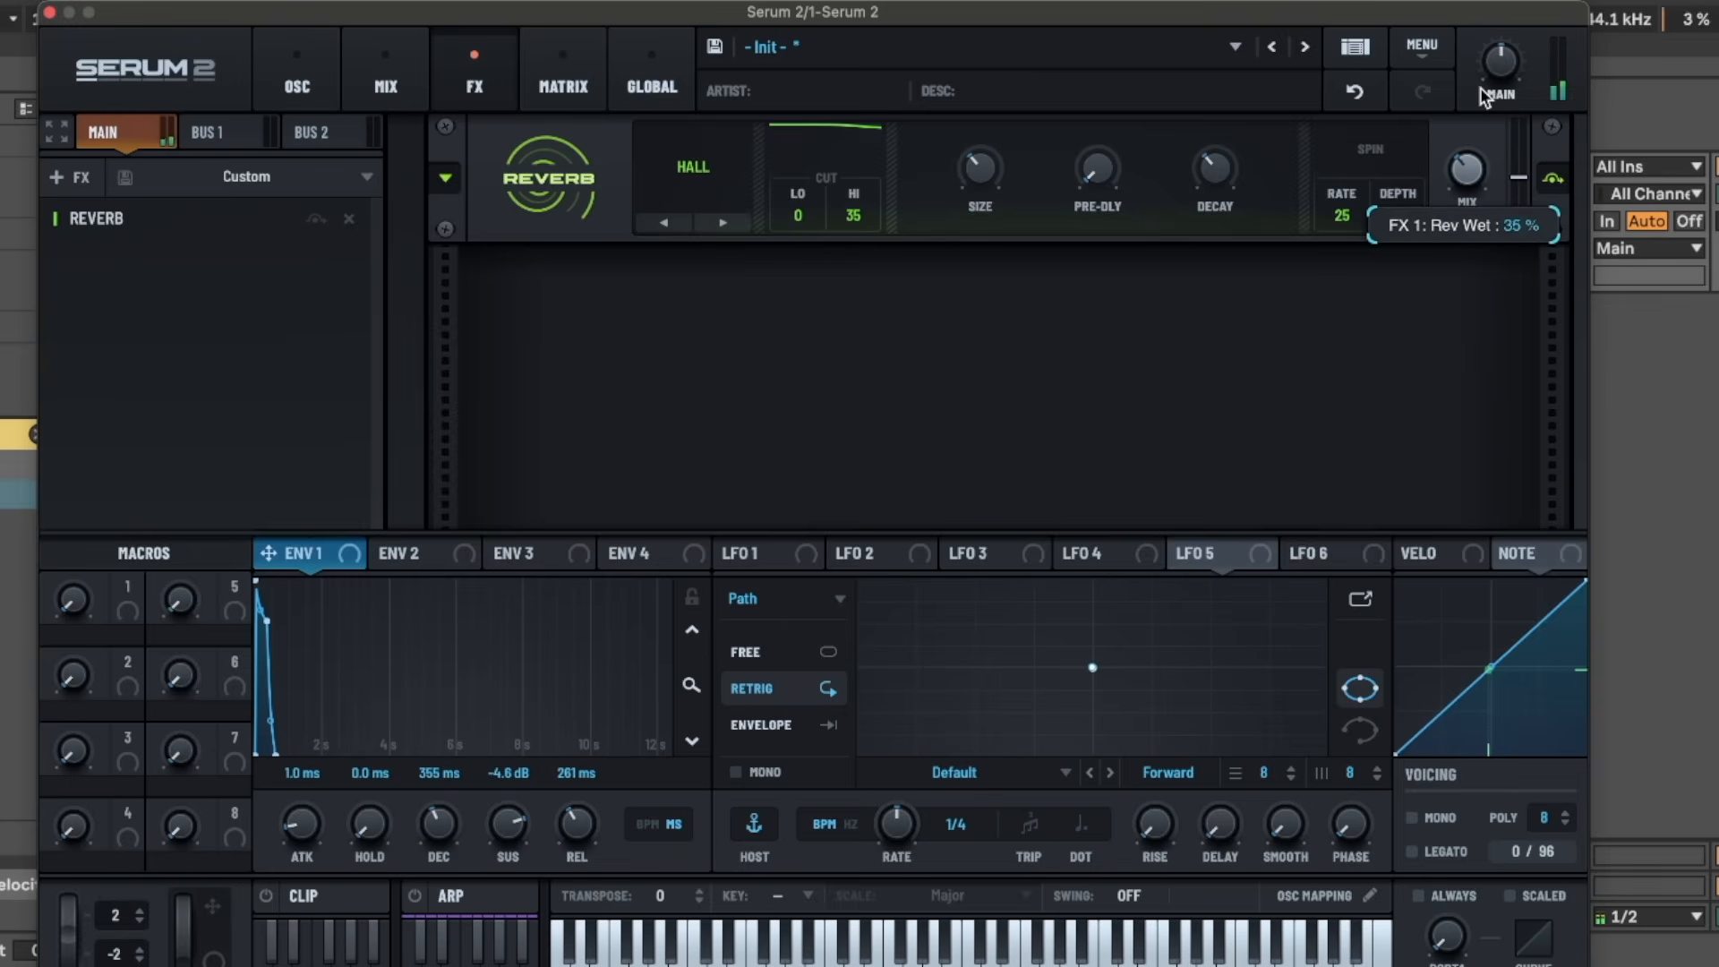
drag(1452, 170, 1441, 92)
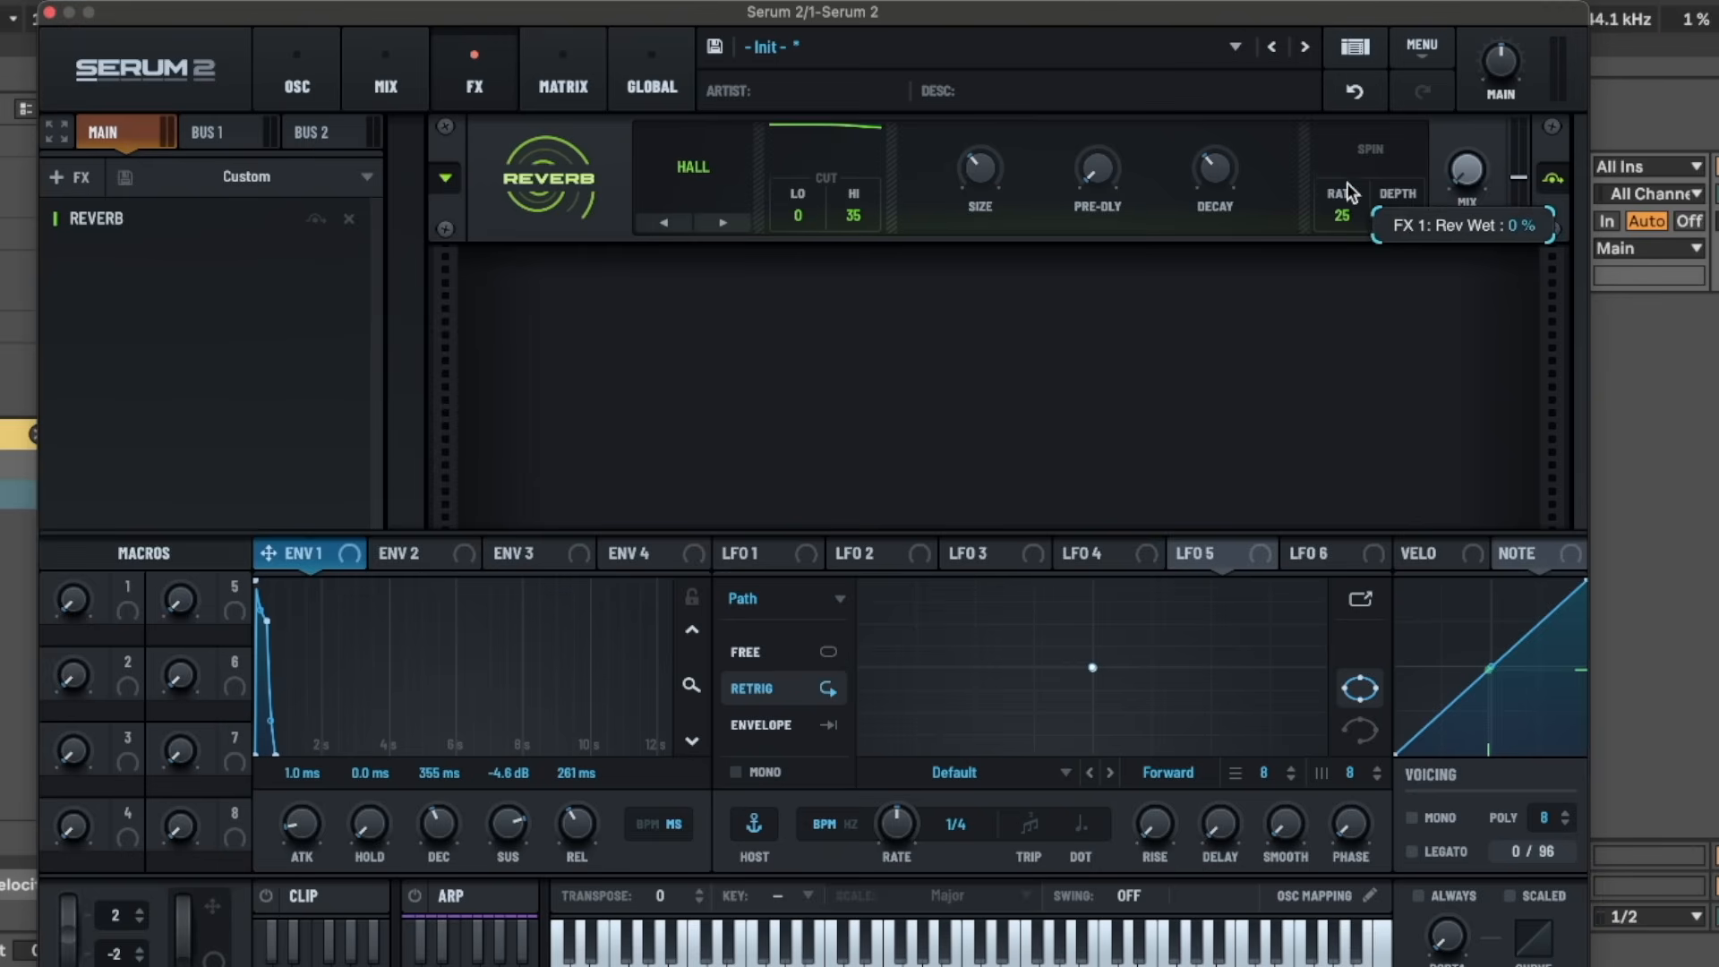
- Replace the Main rack's Reverb with a Bode effect and adjust its Shift, Range and Delay
click(347, 220)
click(63, 181)
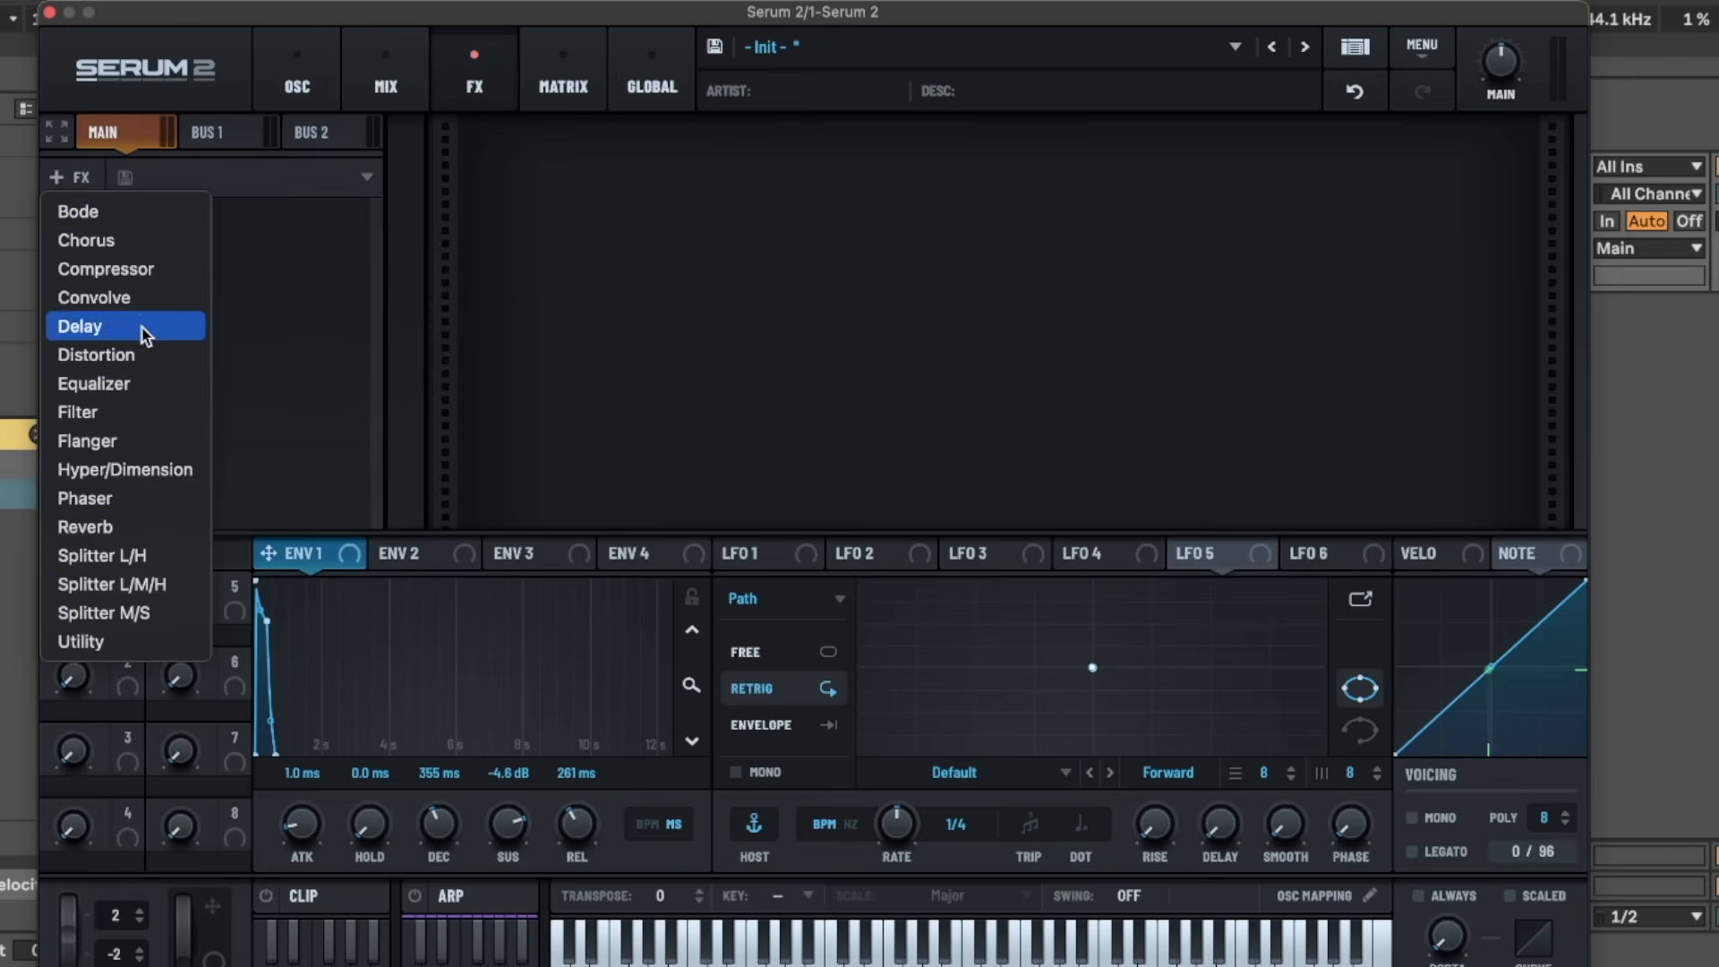
click(121, 213)
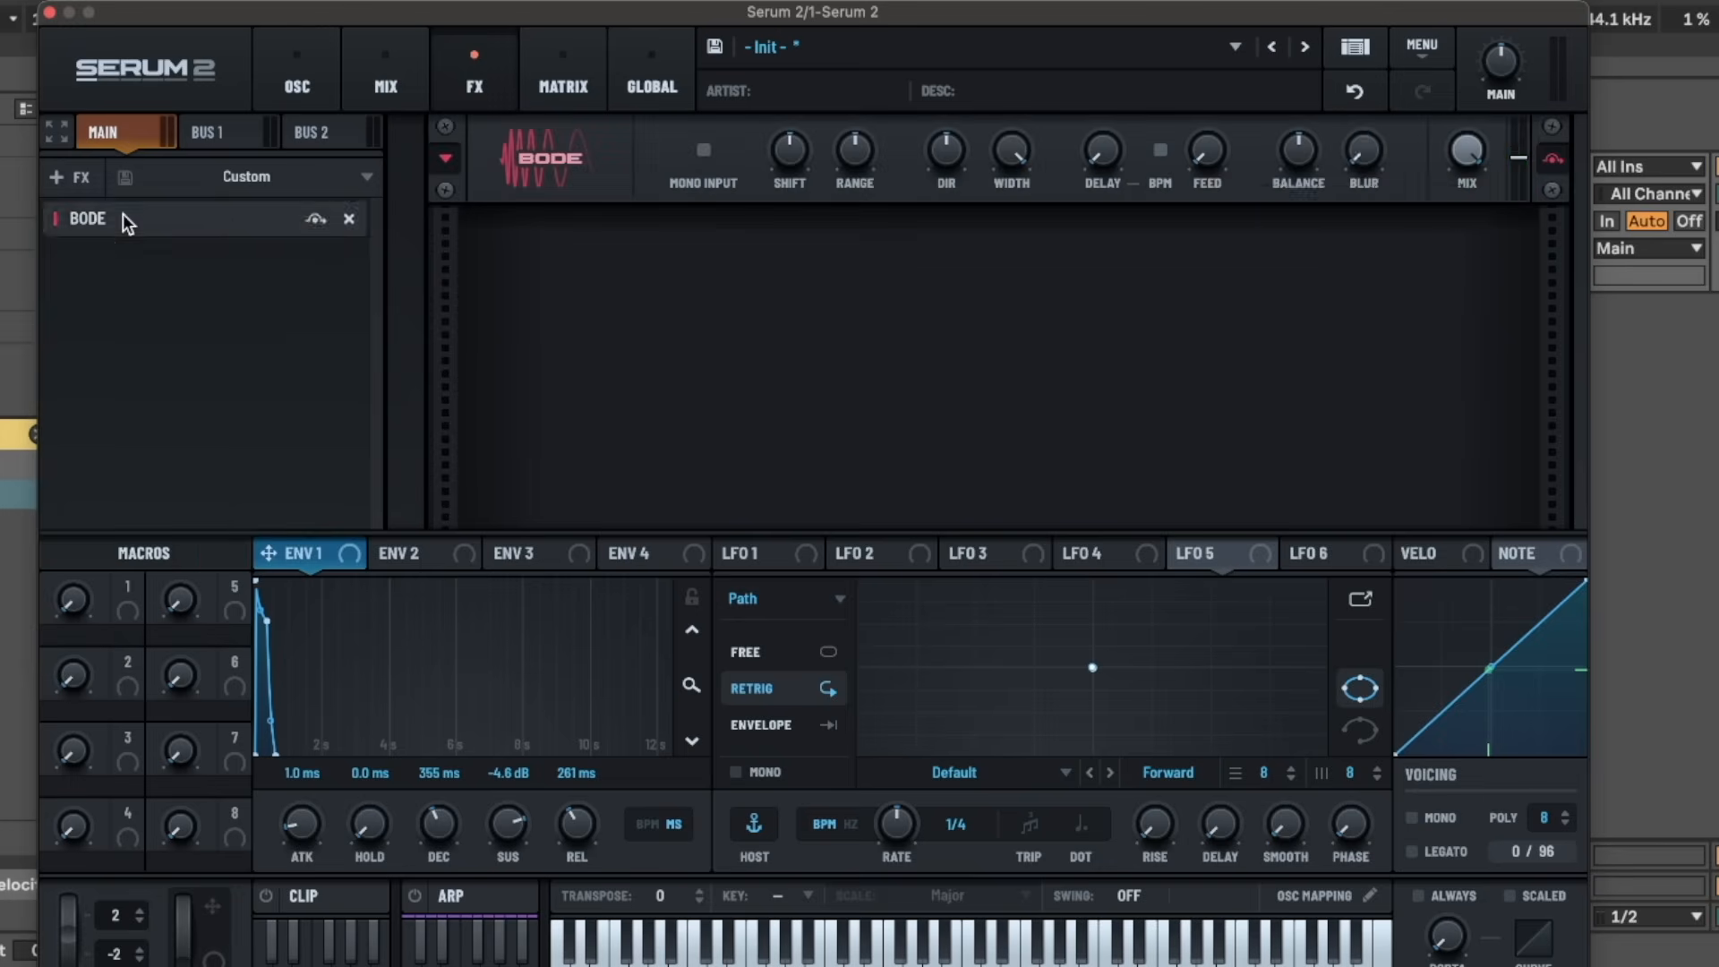
drag(789, 150, 868, 93)
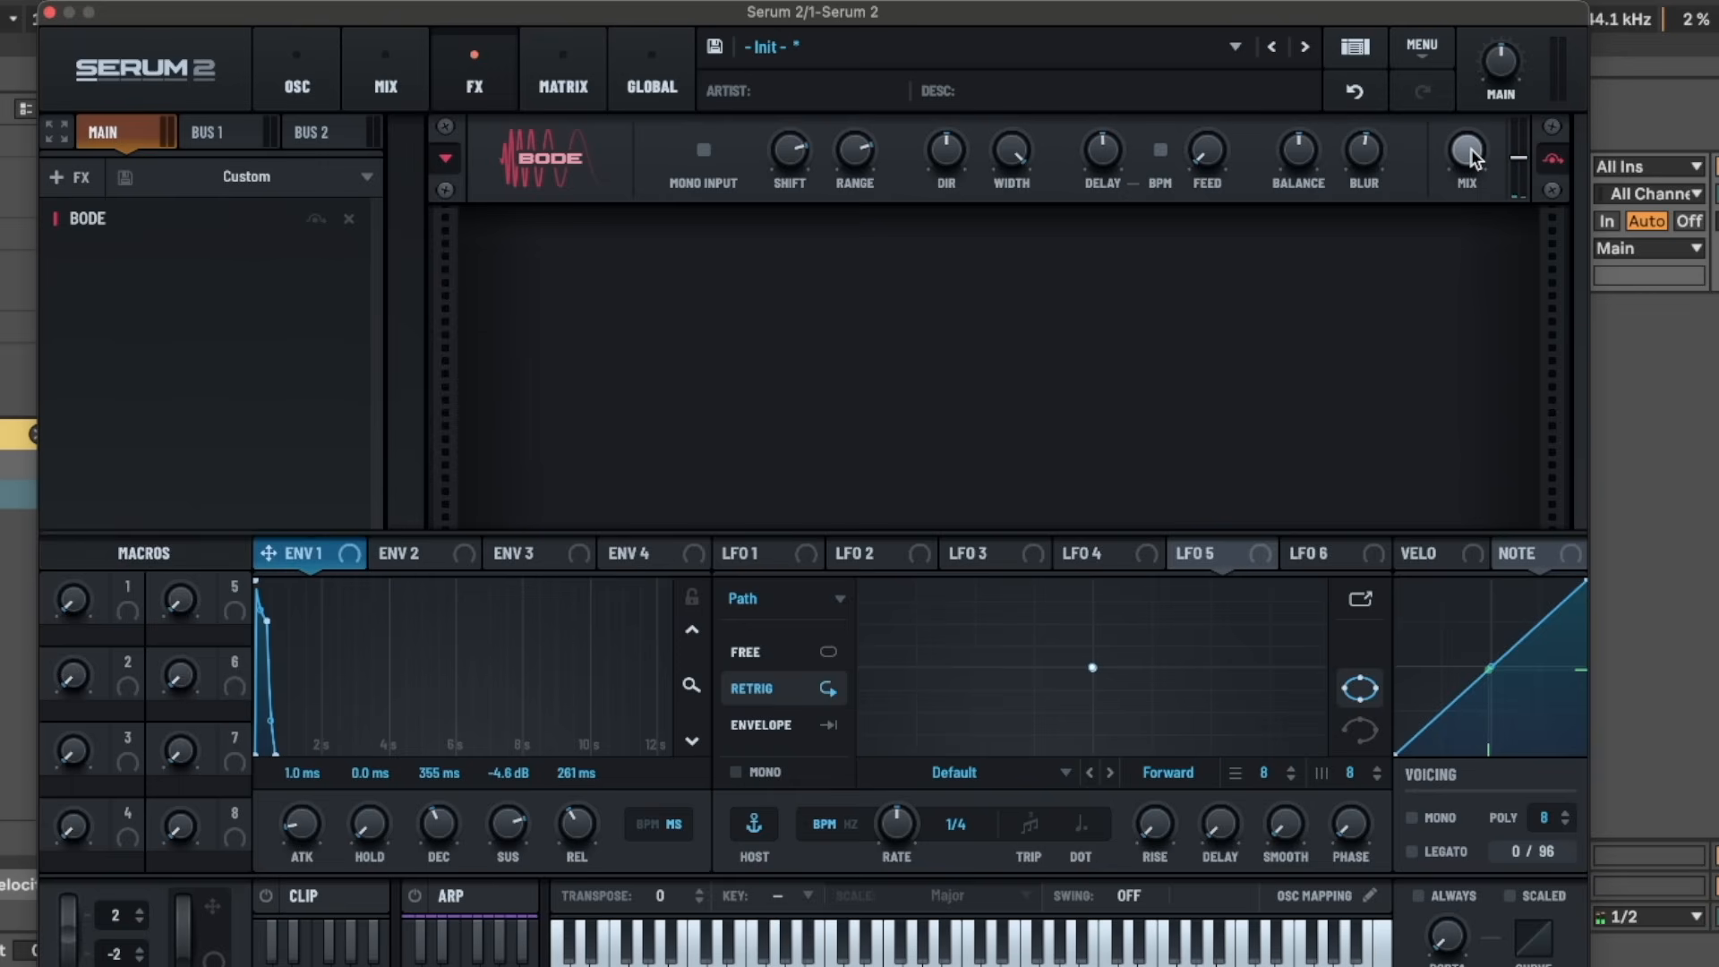
drag(1499, 69, 1494, 87)
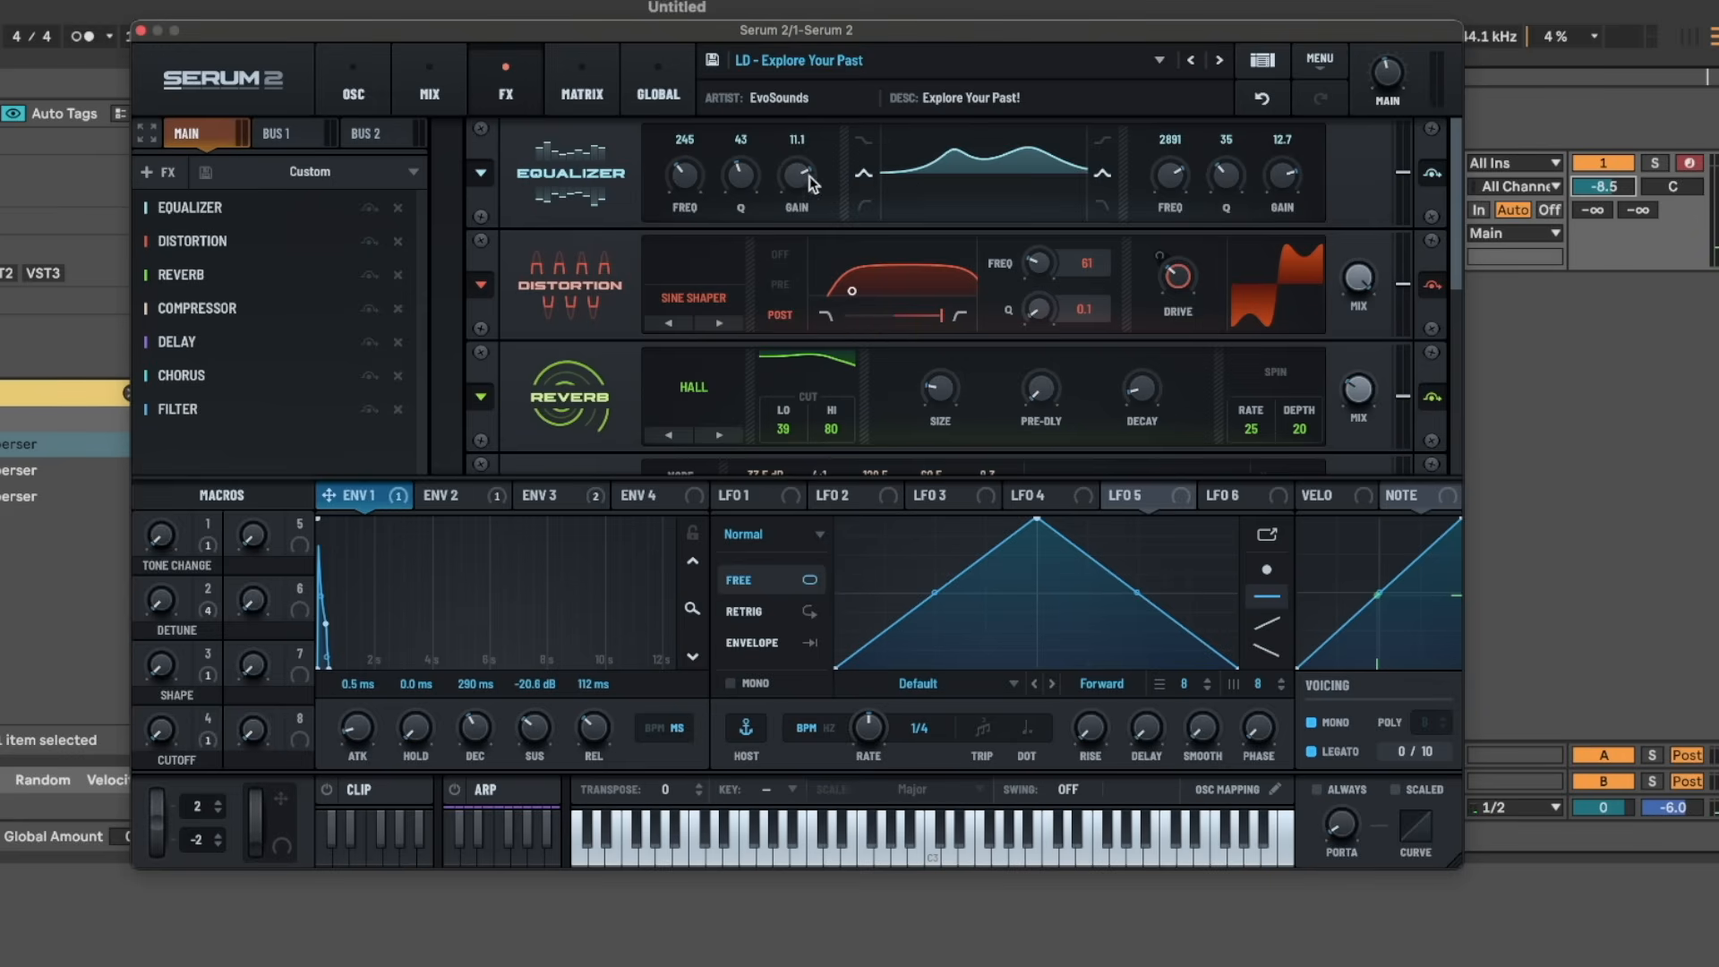
- Set the Equalizer's low band to frequency 252 and gain 11.5 and its high band frequency to 2593, and open the Distortion types
mouse_move(808, 177)
mouse_down()
mouse_move(801, 199)
mouse_move(807, 176)
mouse_up()
mouse_move(680, 175)
mouse_down()
mouse_move(675, 155)
mouse_move(666, 182)
mouse_up()
drag(1402, 174, 1395, 210)
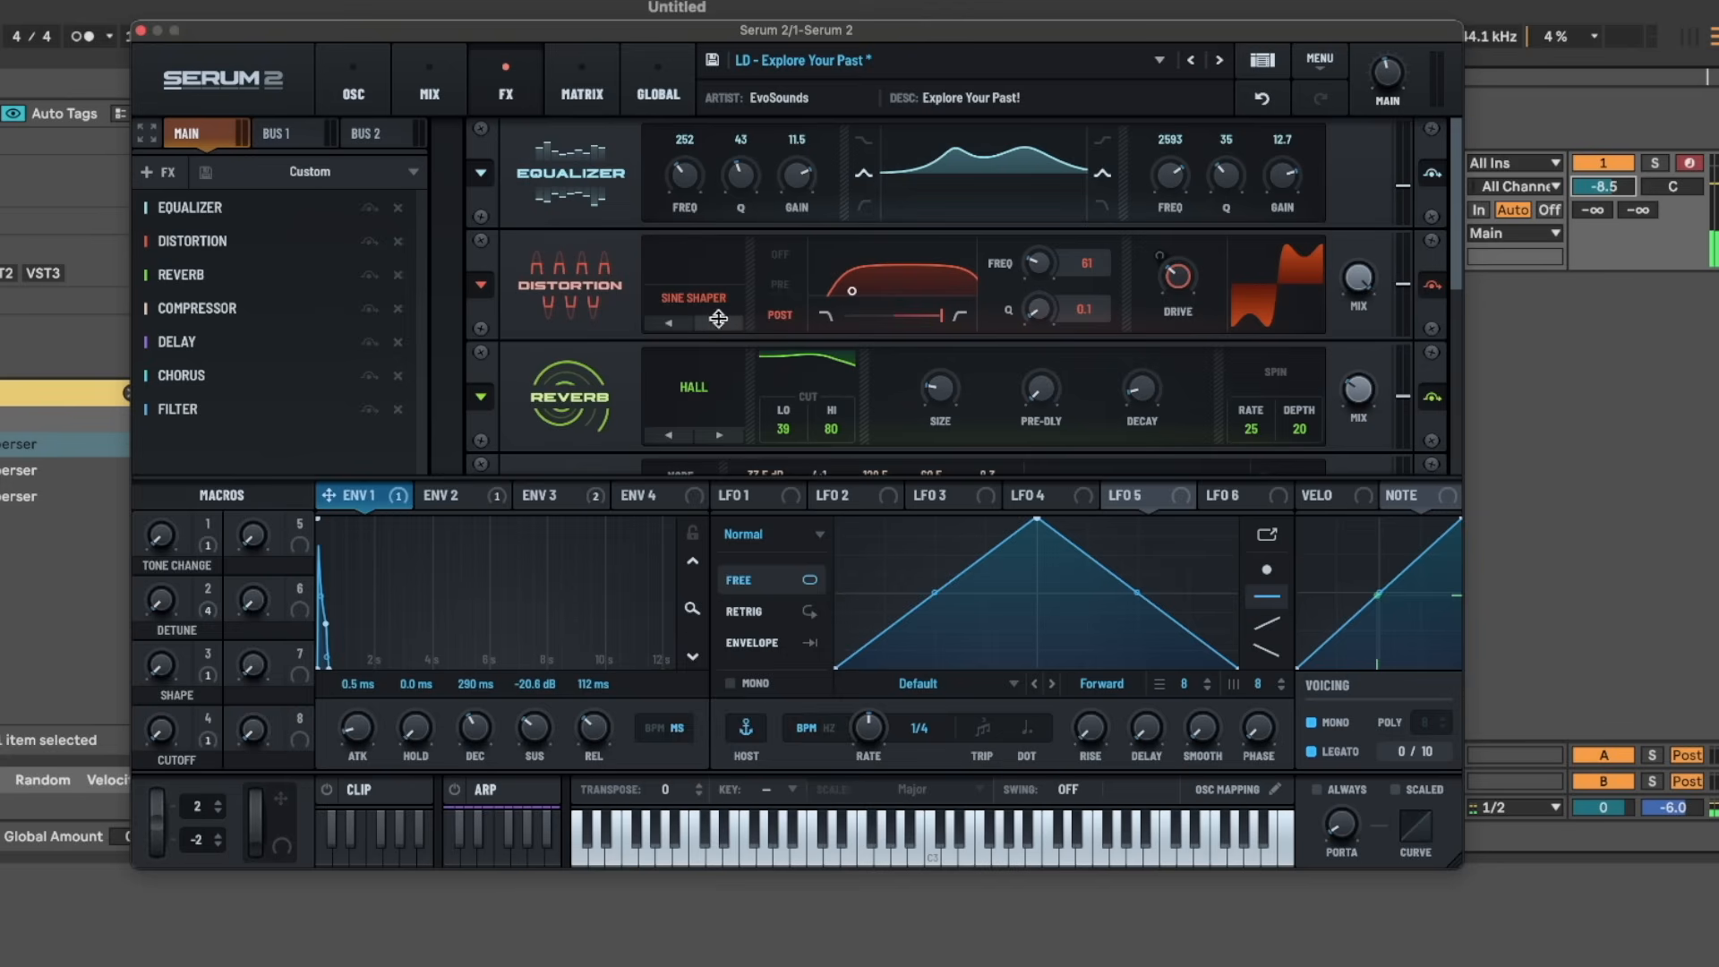
click(695, 301)
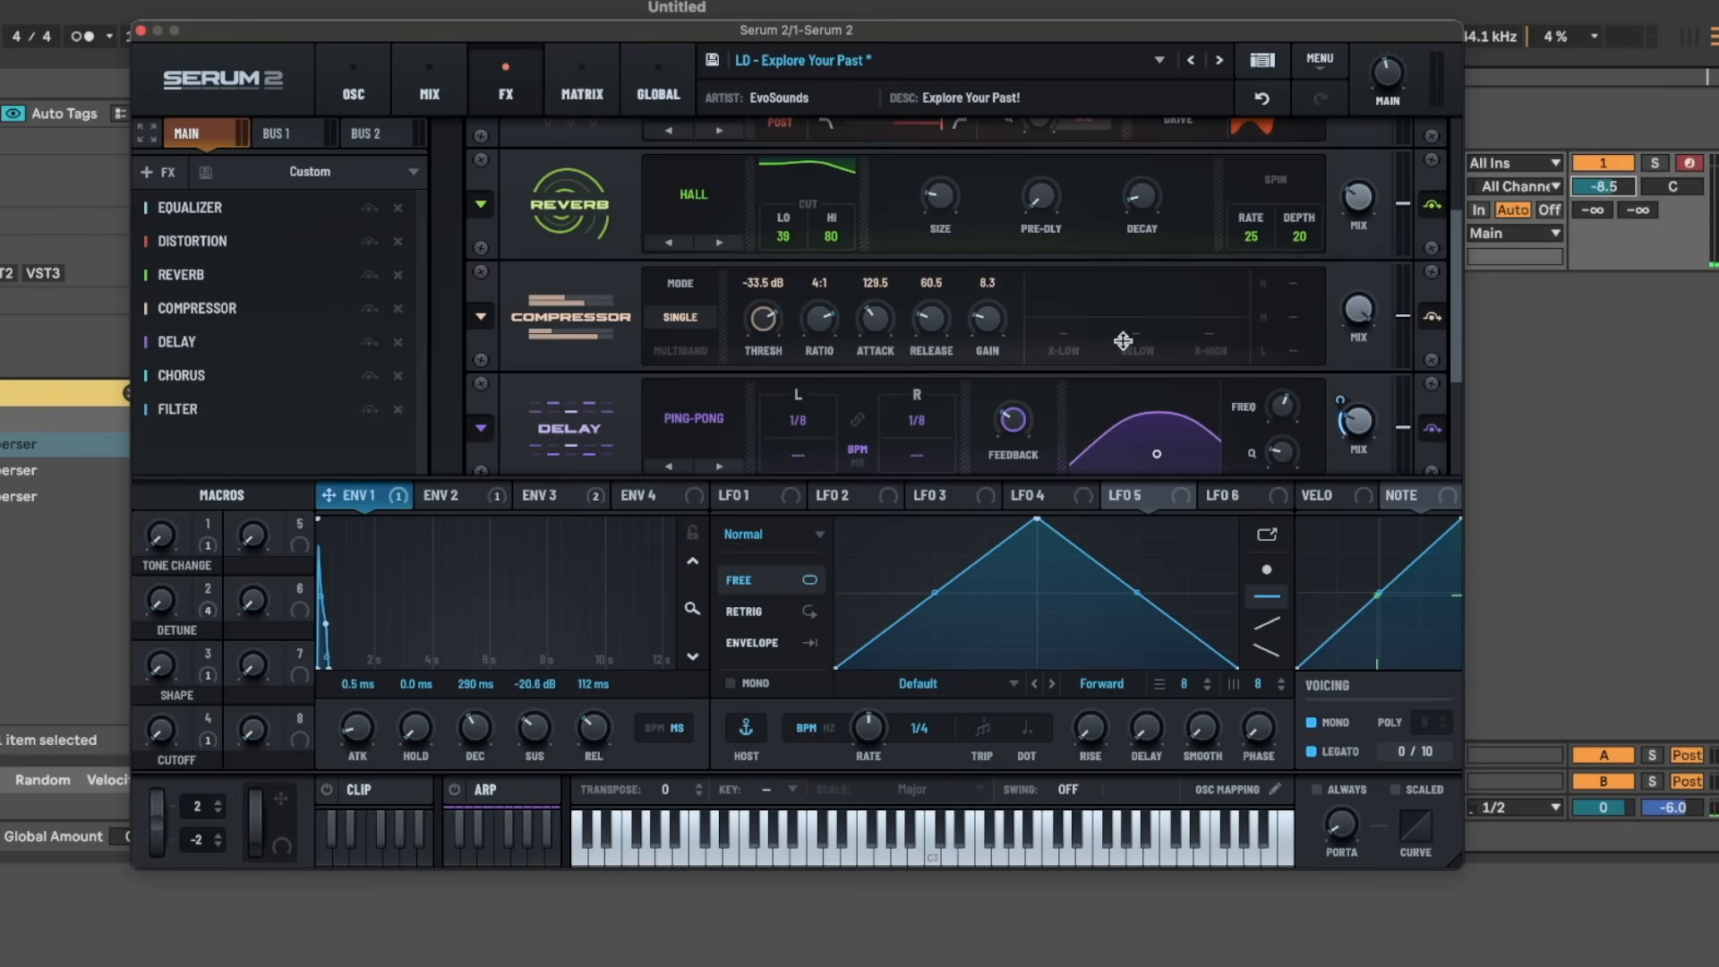
- Switch the Compressor to Multiband, set its threshold to -17.6 dB and set Comp Ratio 3 to 1.0000
click(682, 348)
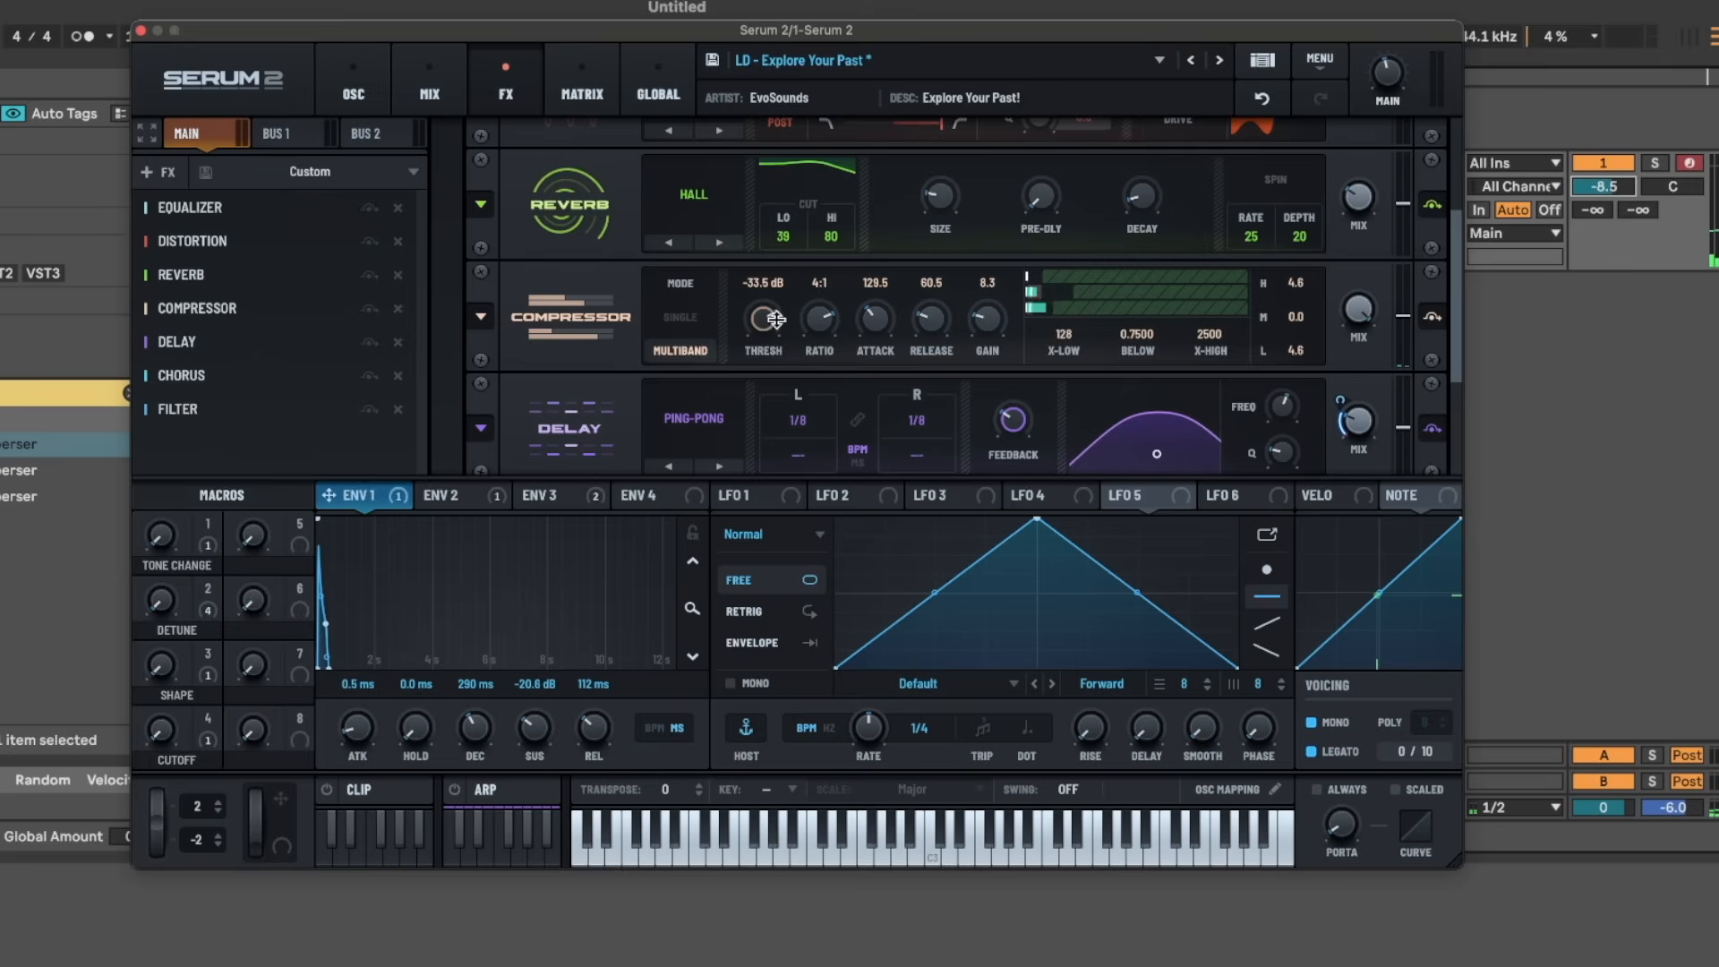
drag(776, 319, 775, 286)
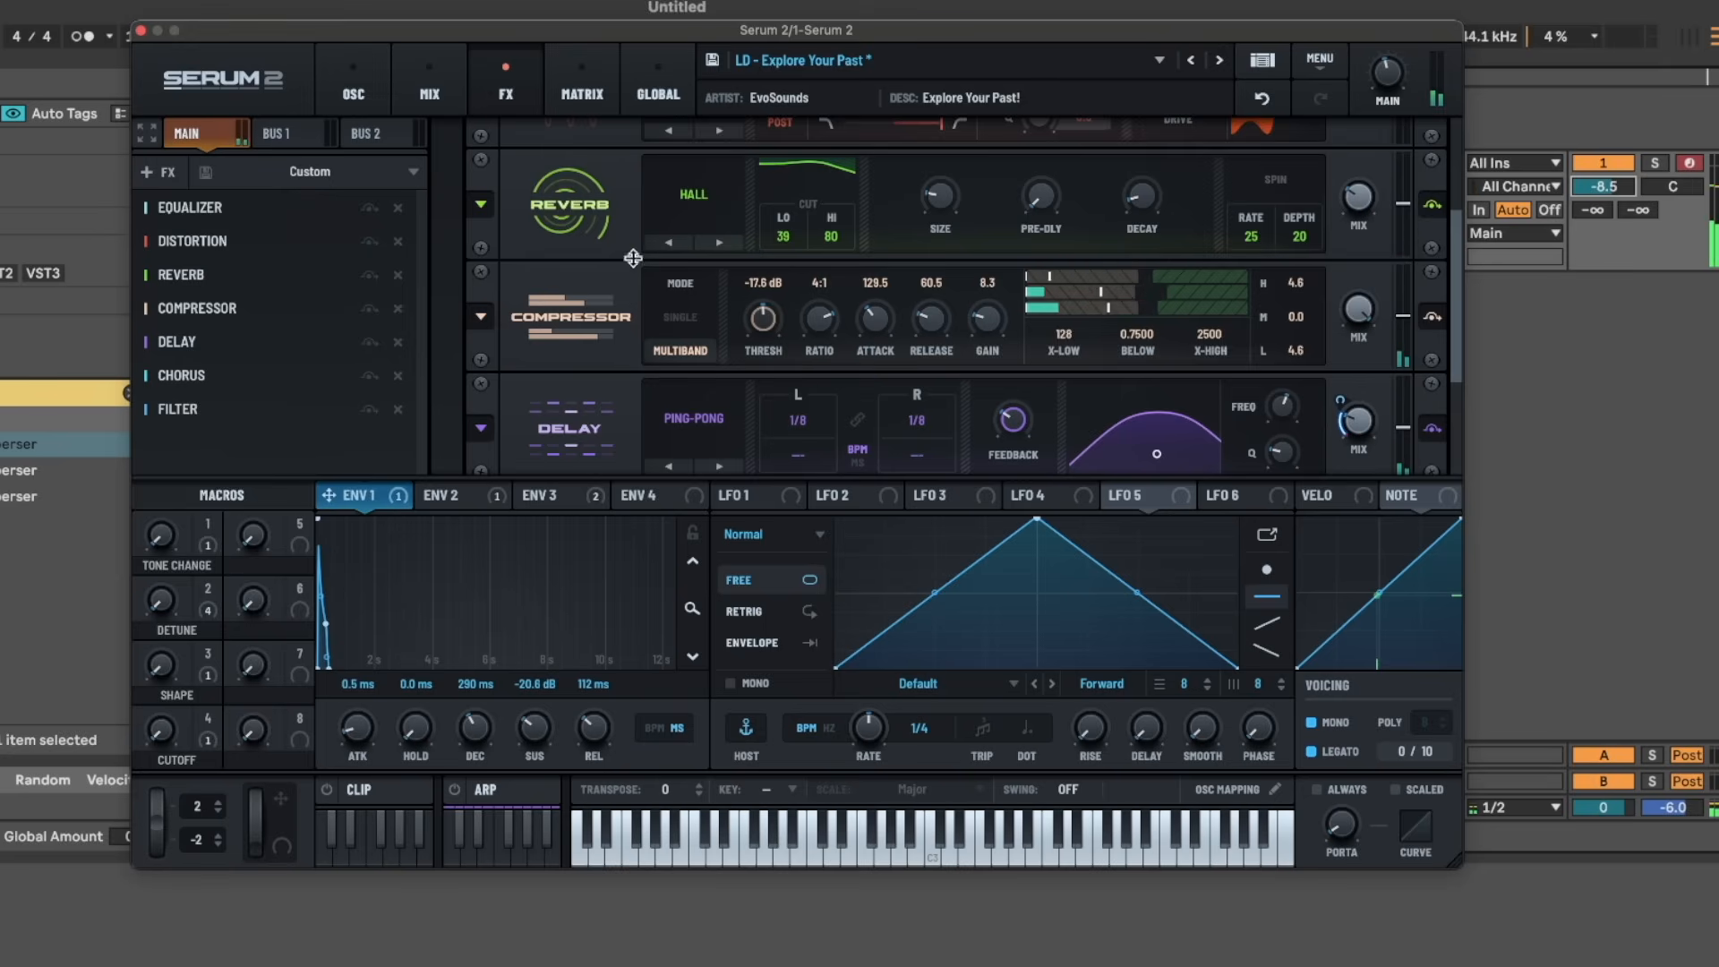
drag(1166, 277, 1251, 286)
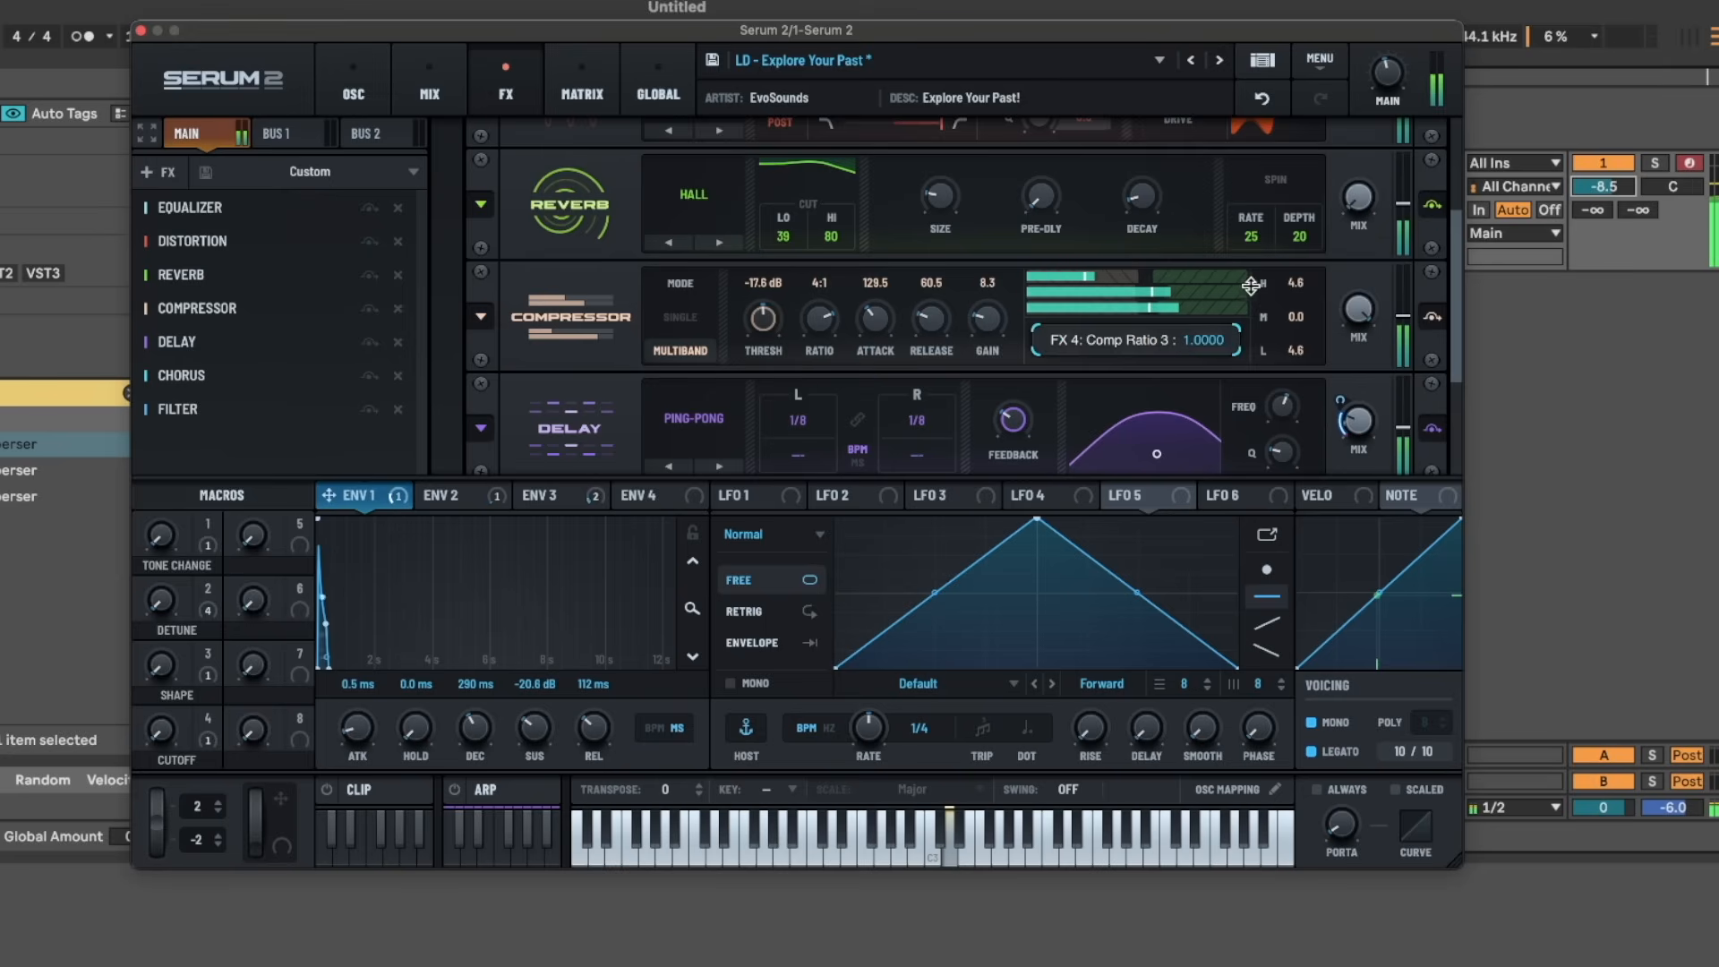
- Set the multiband Compressor's release to 371.4, high crossover to 2379 Hz and middle band gain to about 2.1 dB, and return it to Single mode
drag(934, 322, 967, 257)
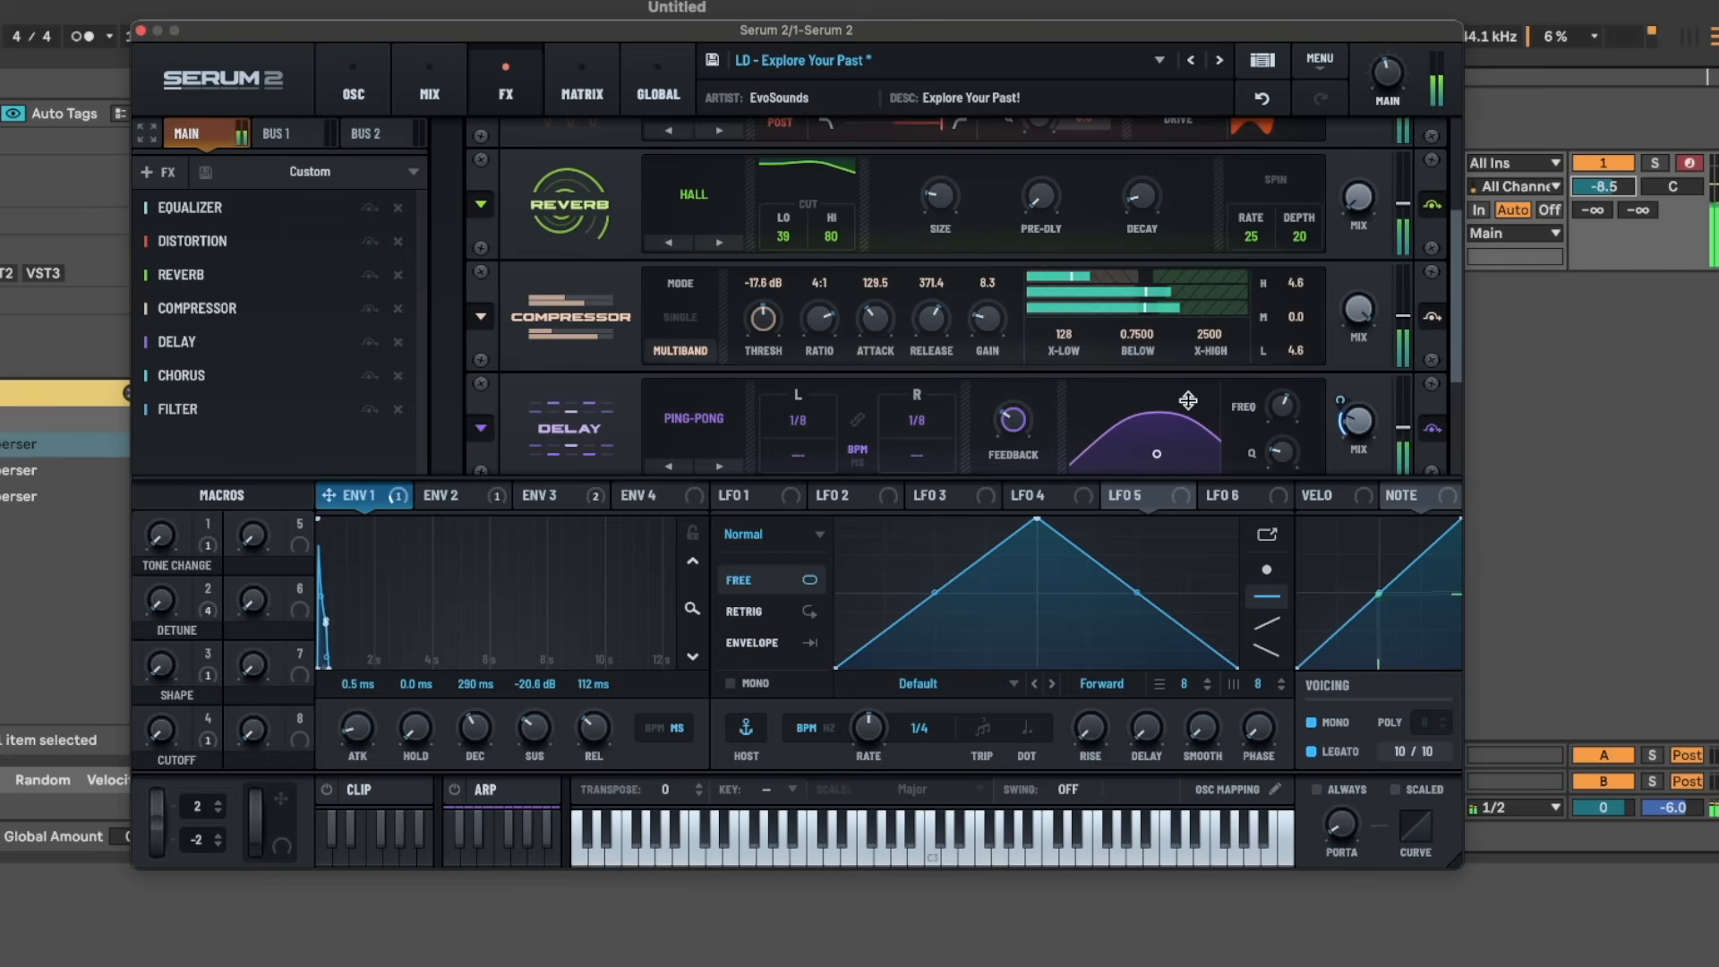
mouse_move(1211, 340)
mouse_down()
mouse_move(1198, 383)
mouse_move(1201, 346)
mouse_up()
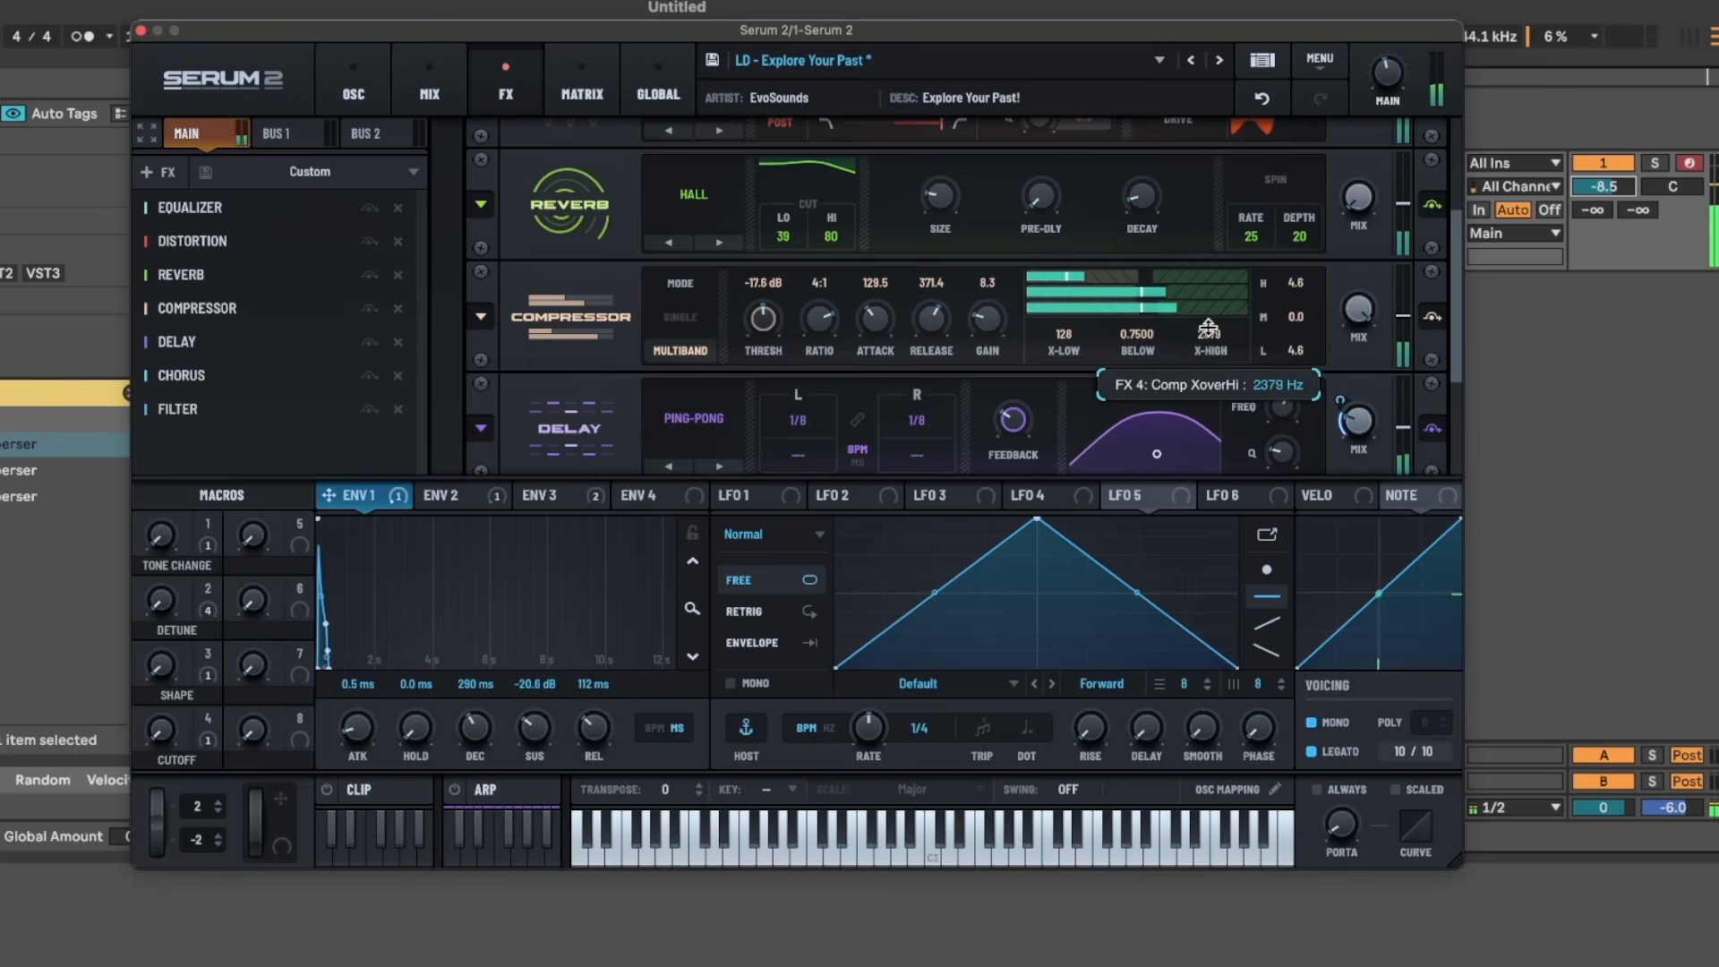
drag(1296, 319, 1306, 281)
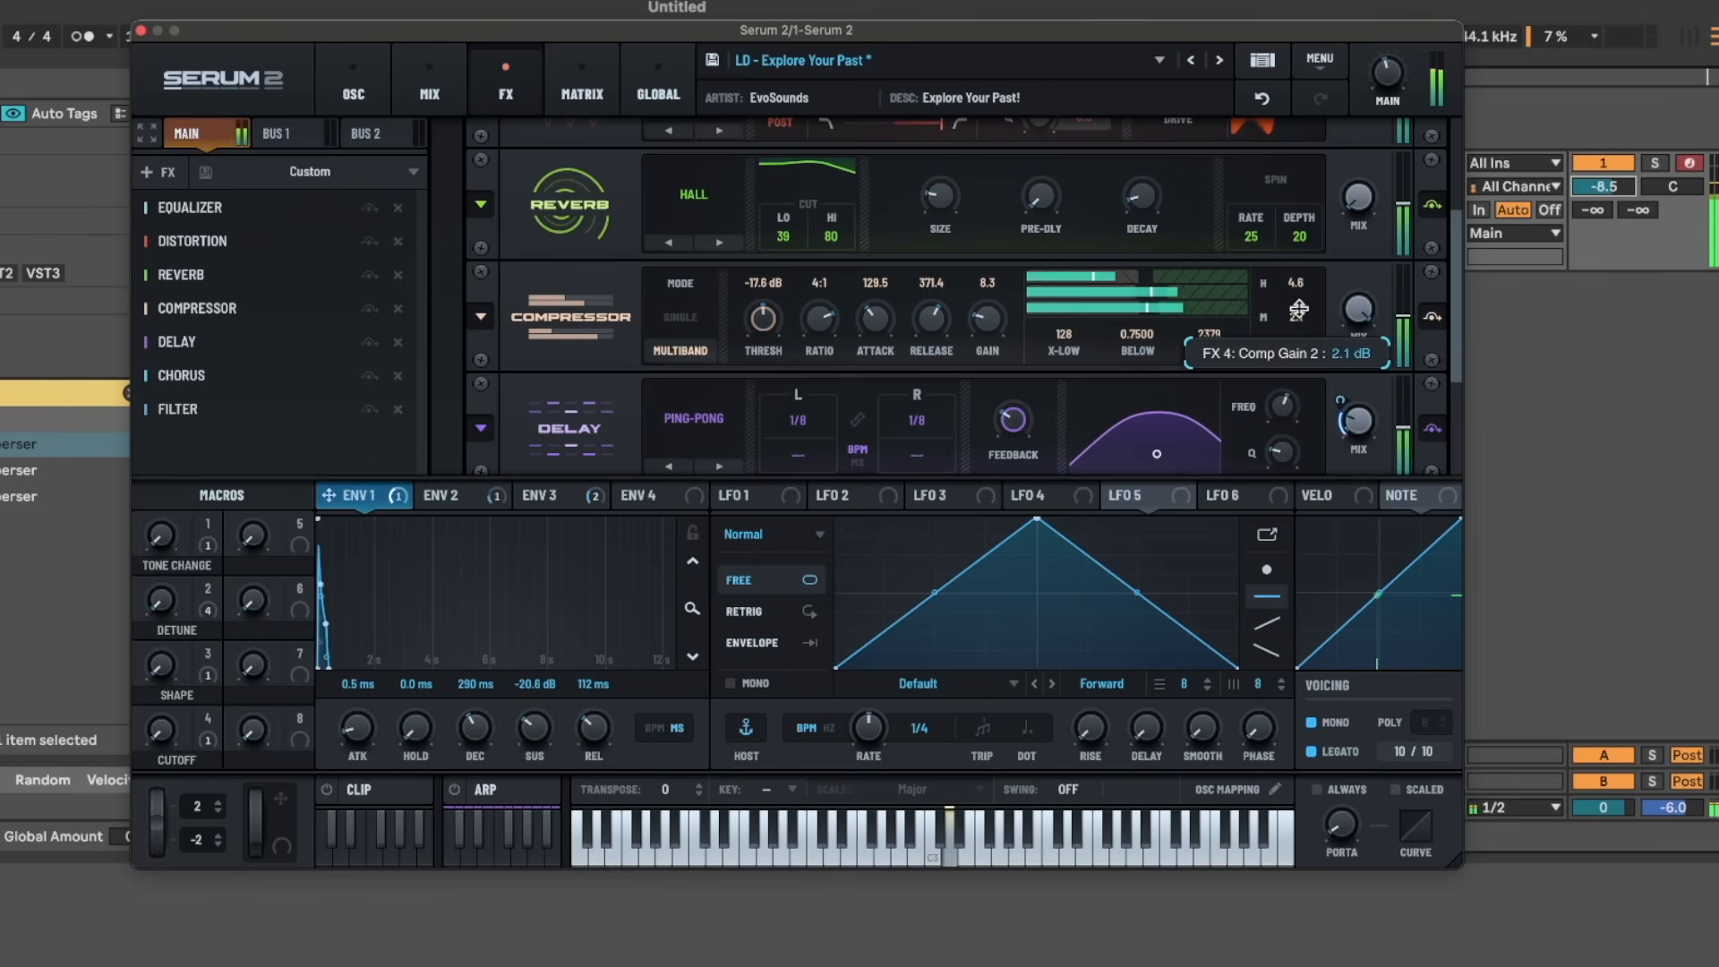
click(681, 317)
- Turn off the ping-pong Delay's High Quality option and lower the frequency of its filter slightly
scroll(577, 281, down, 2)
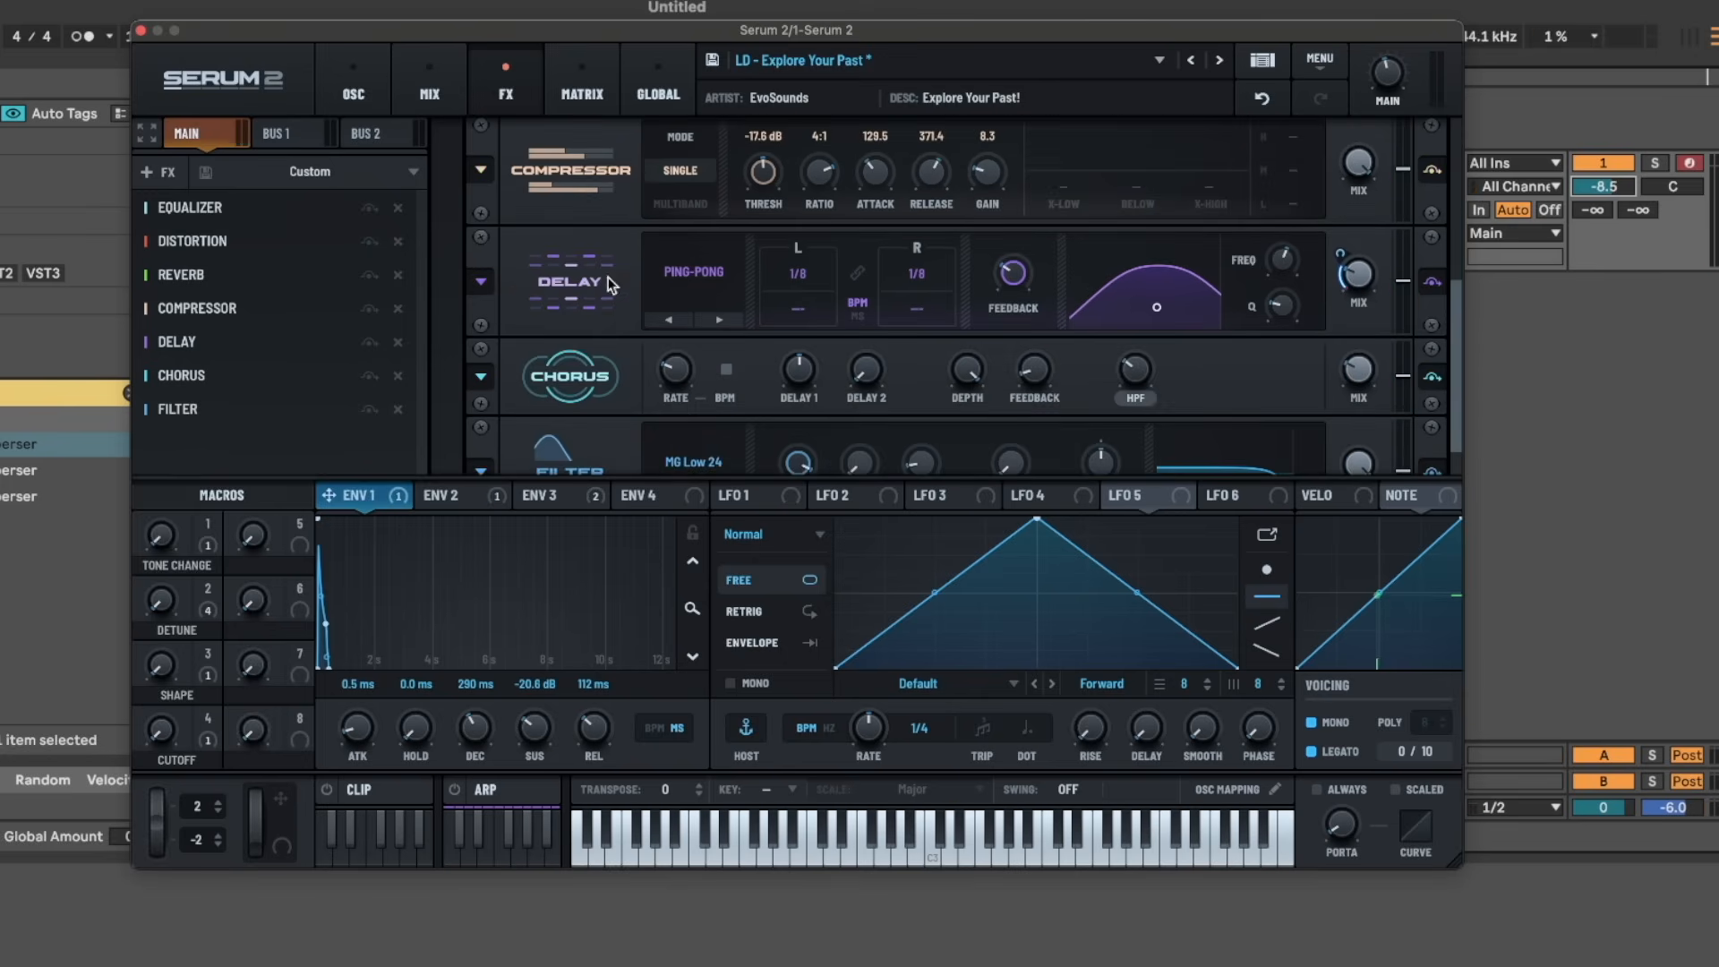
click(689, 289)
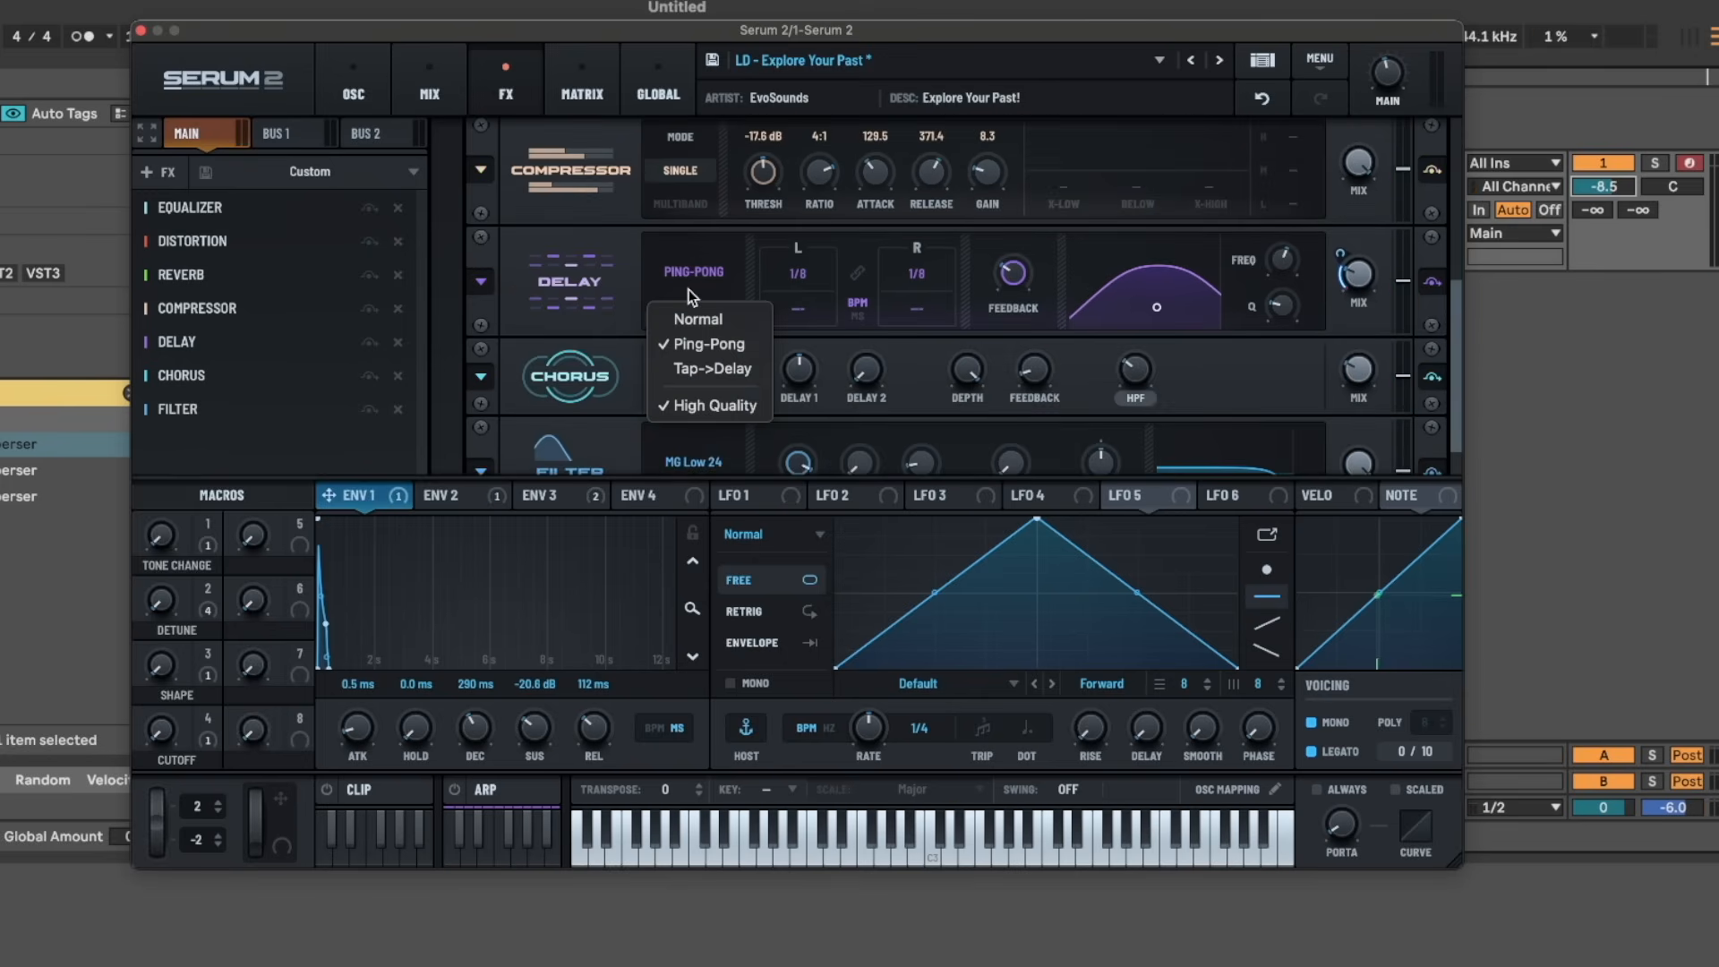
click(702, 404)
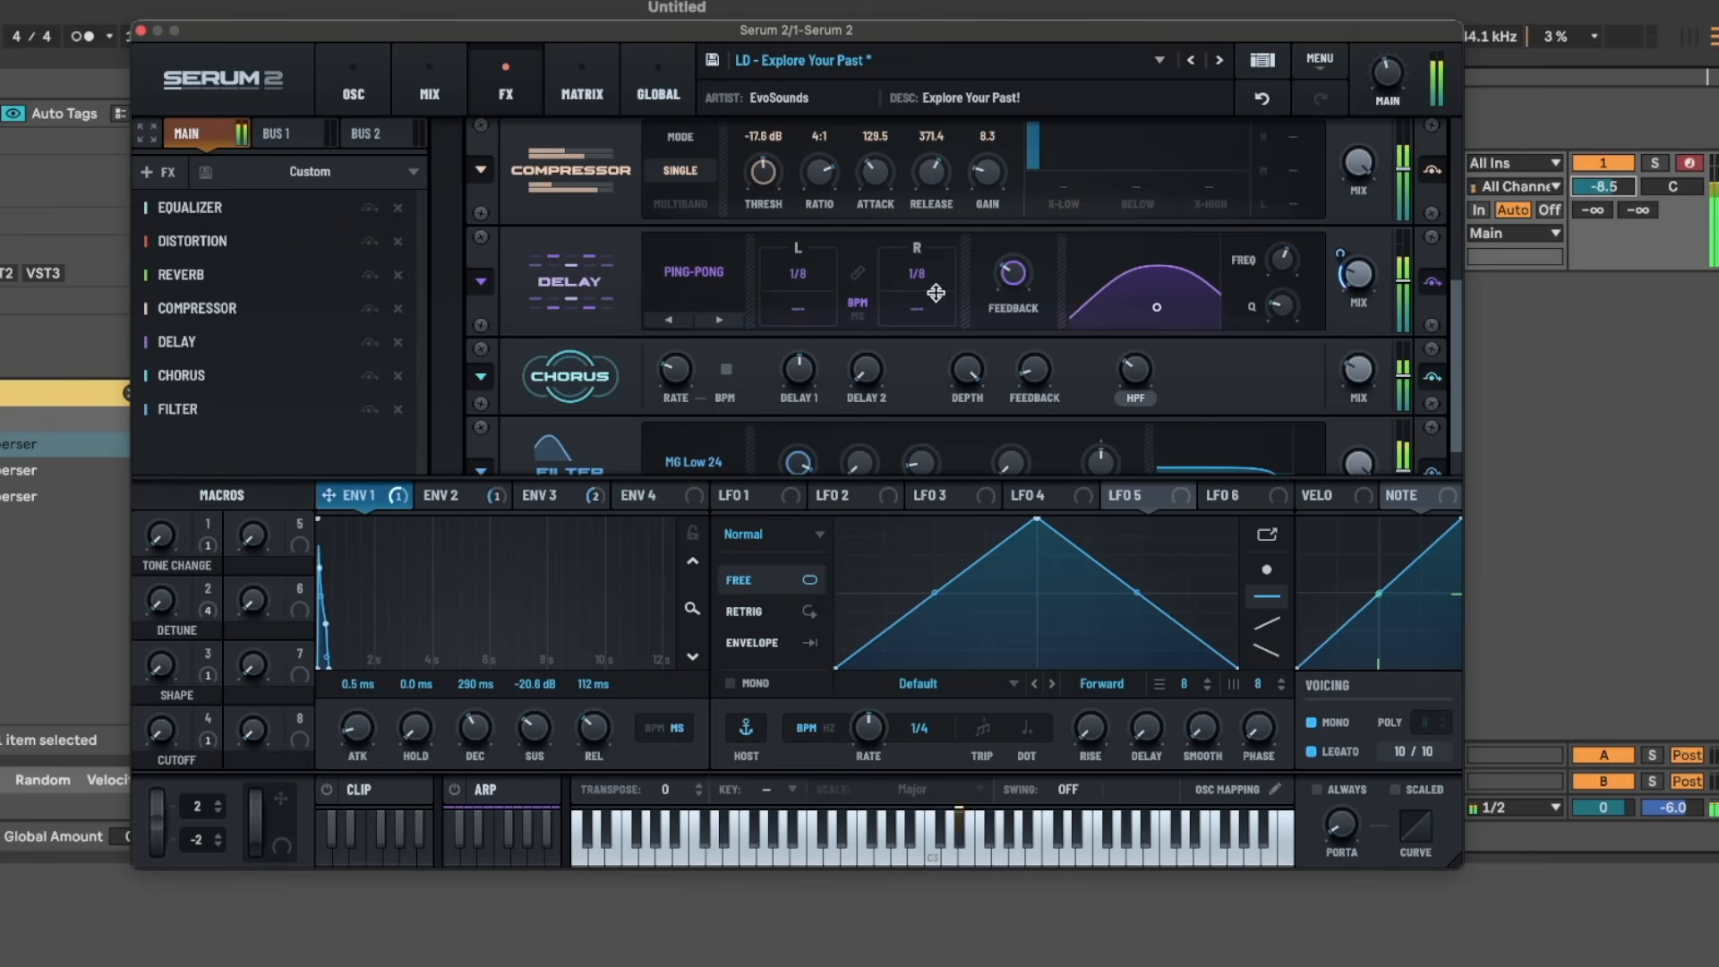
mouse_move(1153, 319)
mouse_down()
mouse_move(1145, 298)
mouse_move(1137, 312)
mouse_up()
- Adjust the Chorus mix and remove the Filter effect from the Main rack
scroll(857, 329, down, 2)
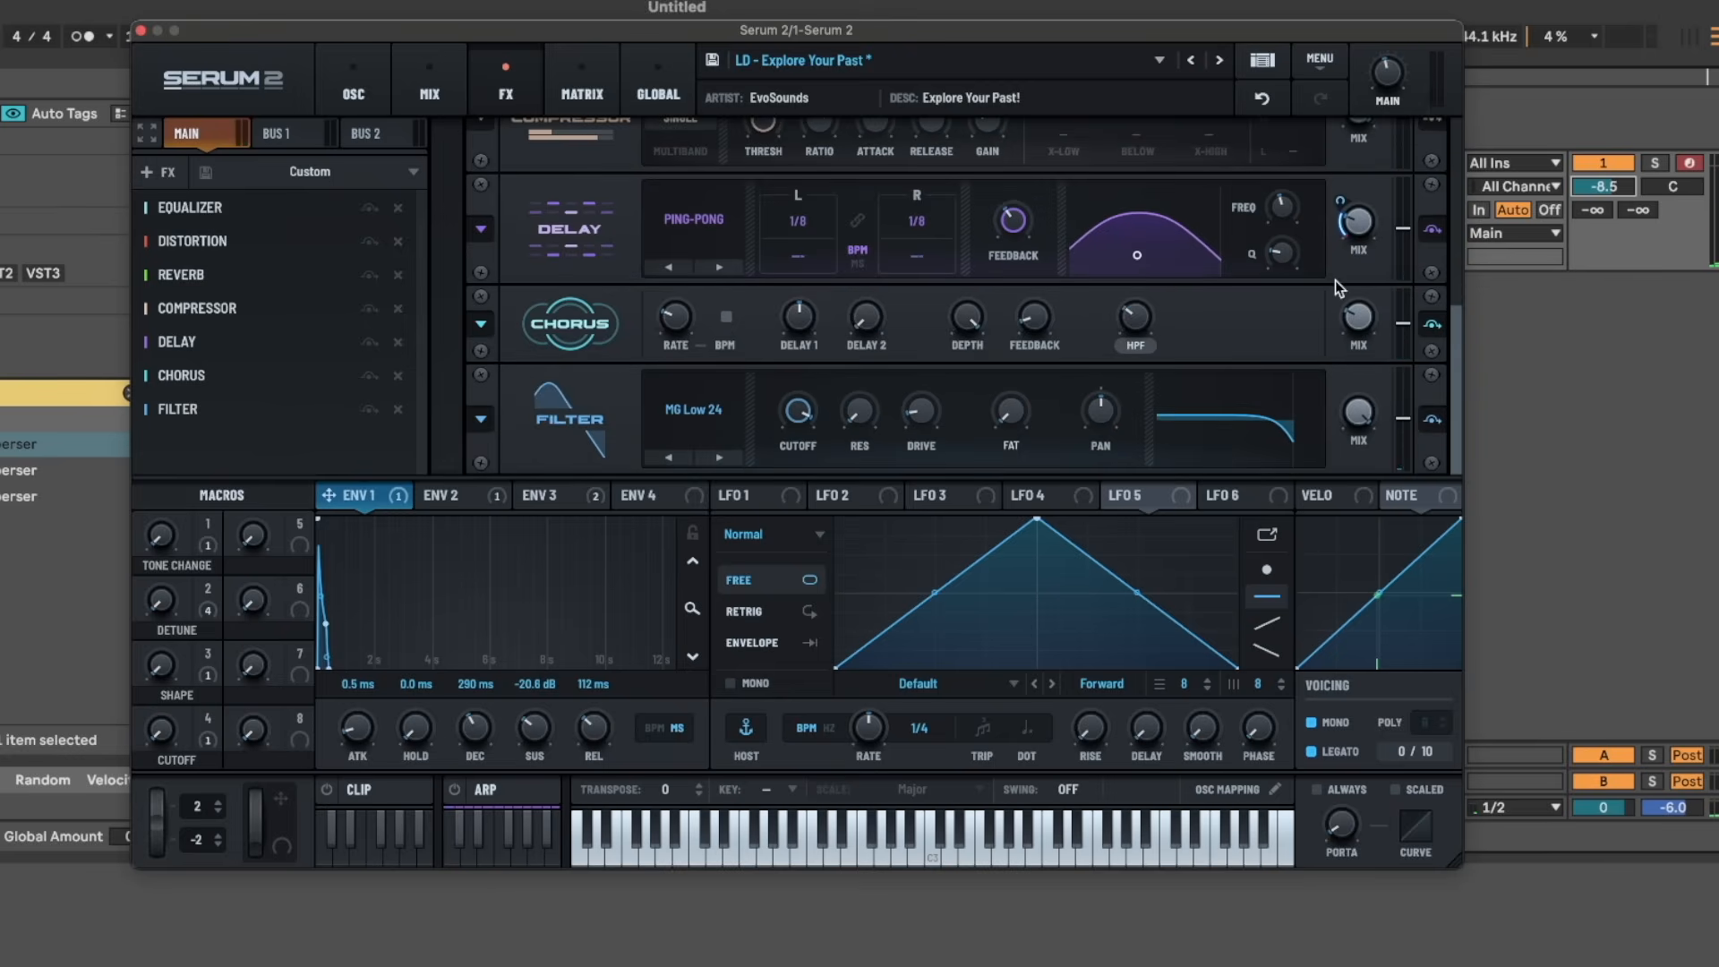
drag(1352, 316, 1353, 279)
click(481, 419)
click(603, 385)
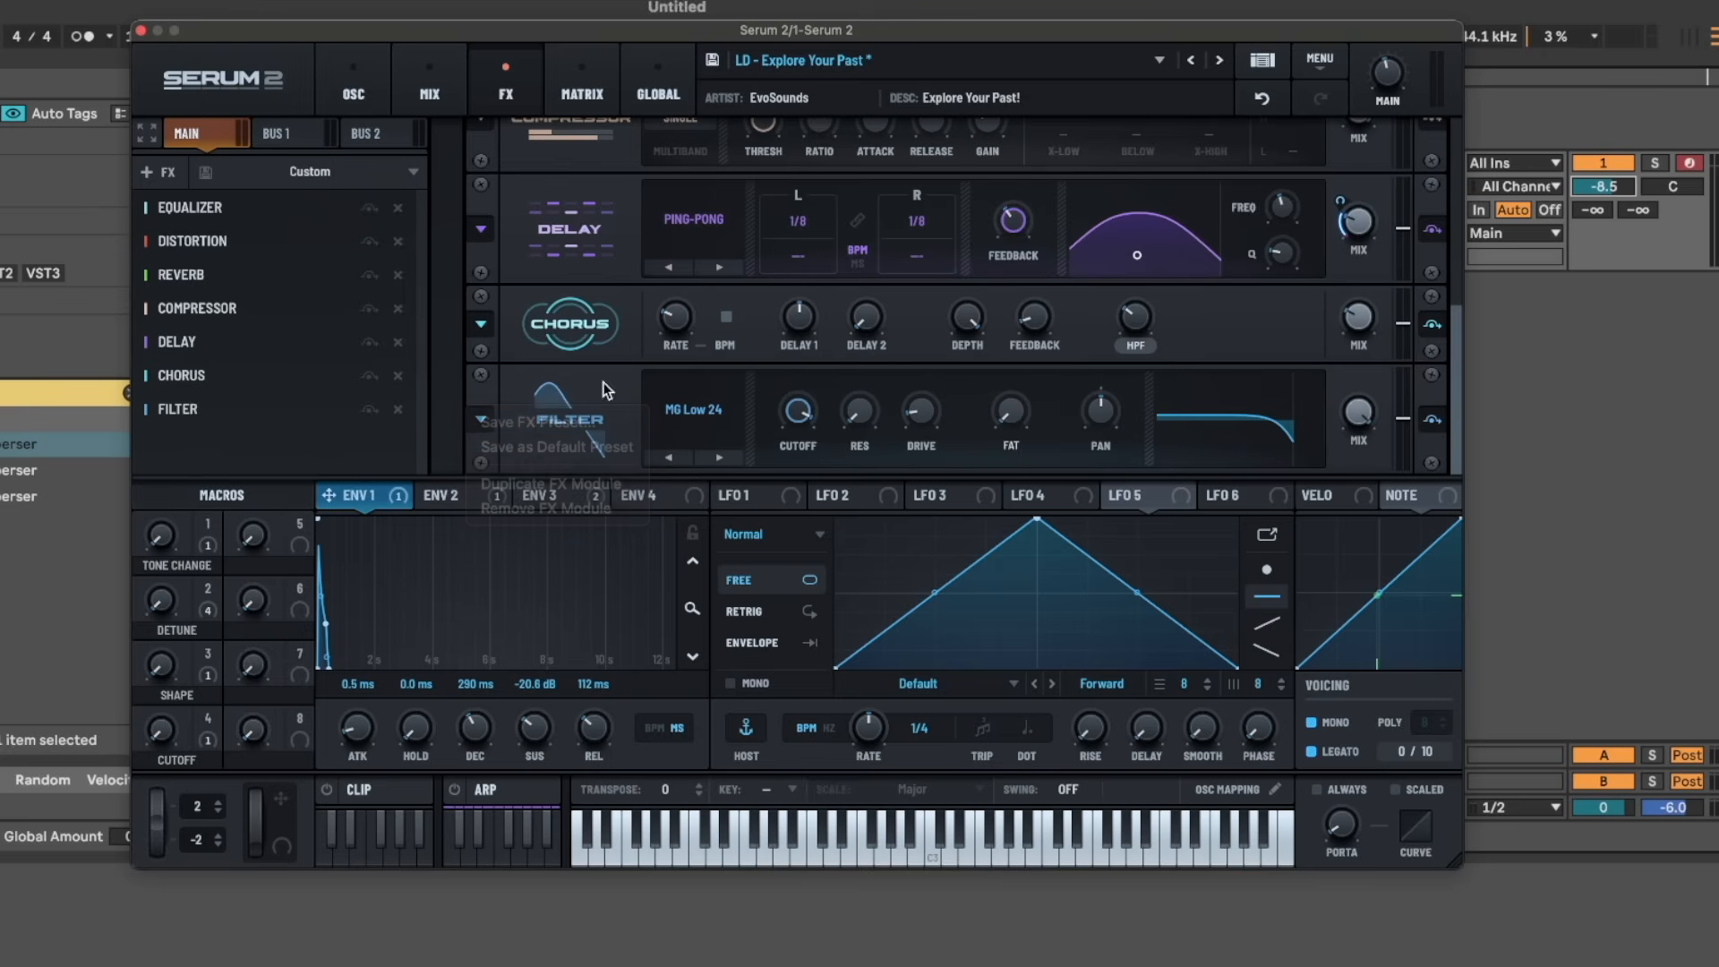
click(401, 410)
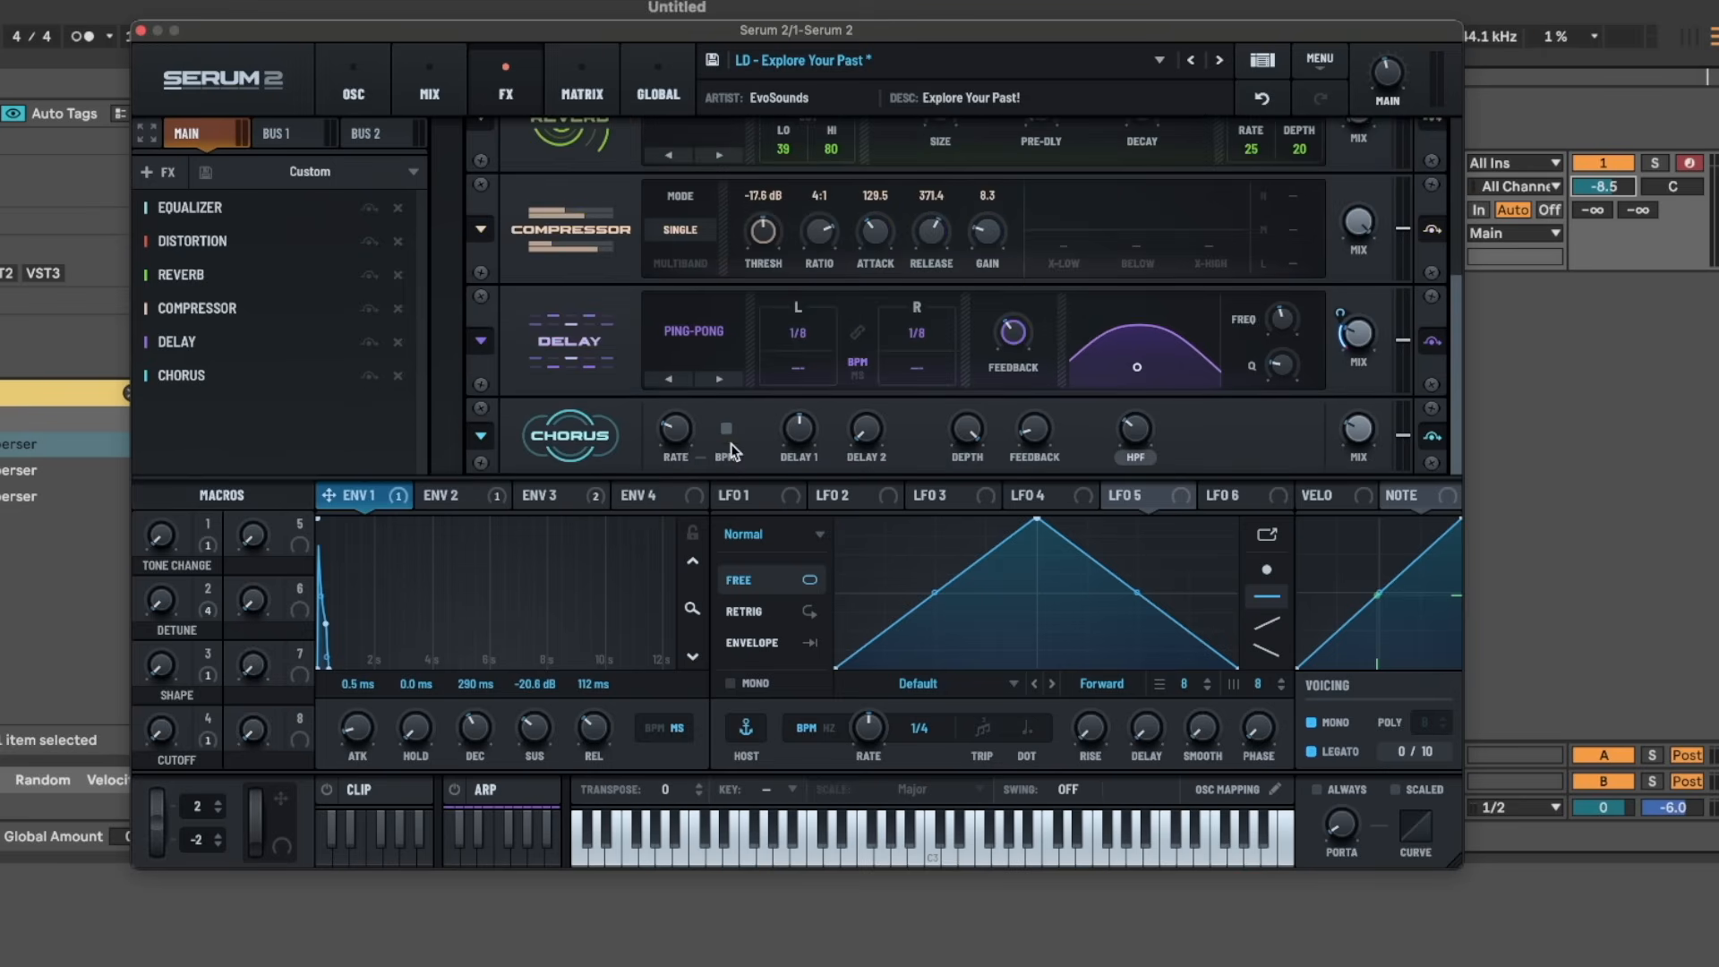
- View the effects racks of Bus 2 and Bus 1
scroll(731, 444, up, 5)
click(385, 132)
click(304, 131)
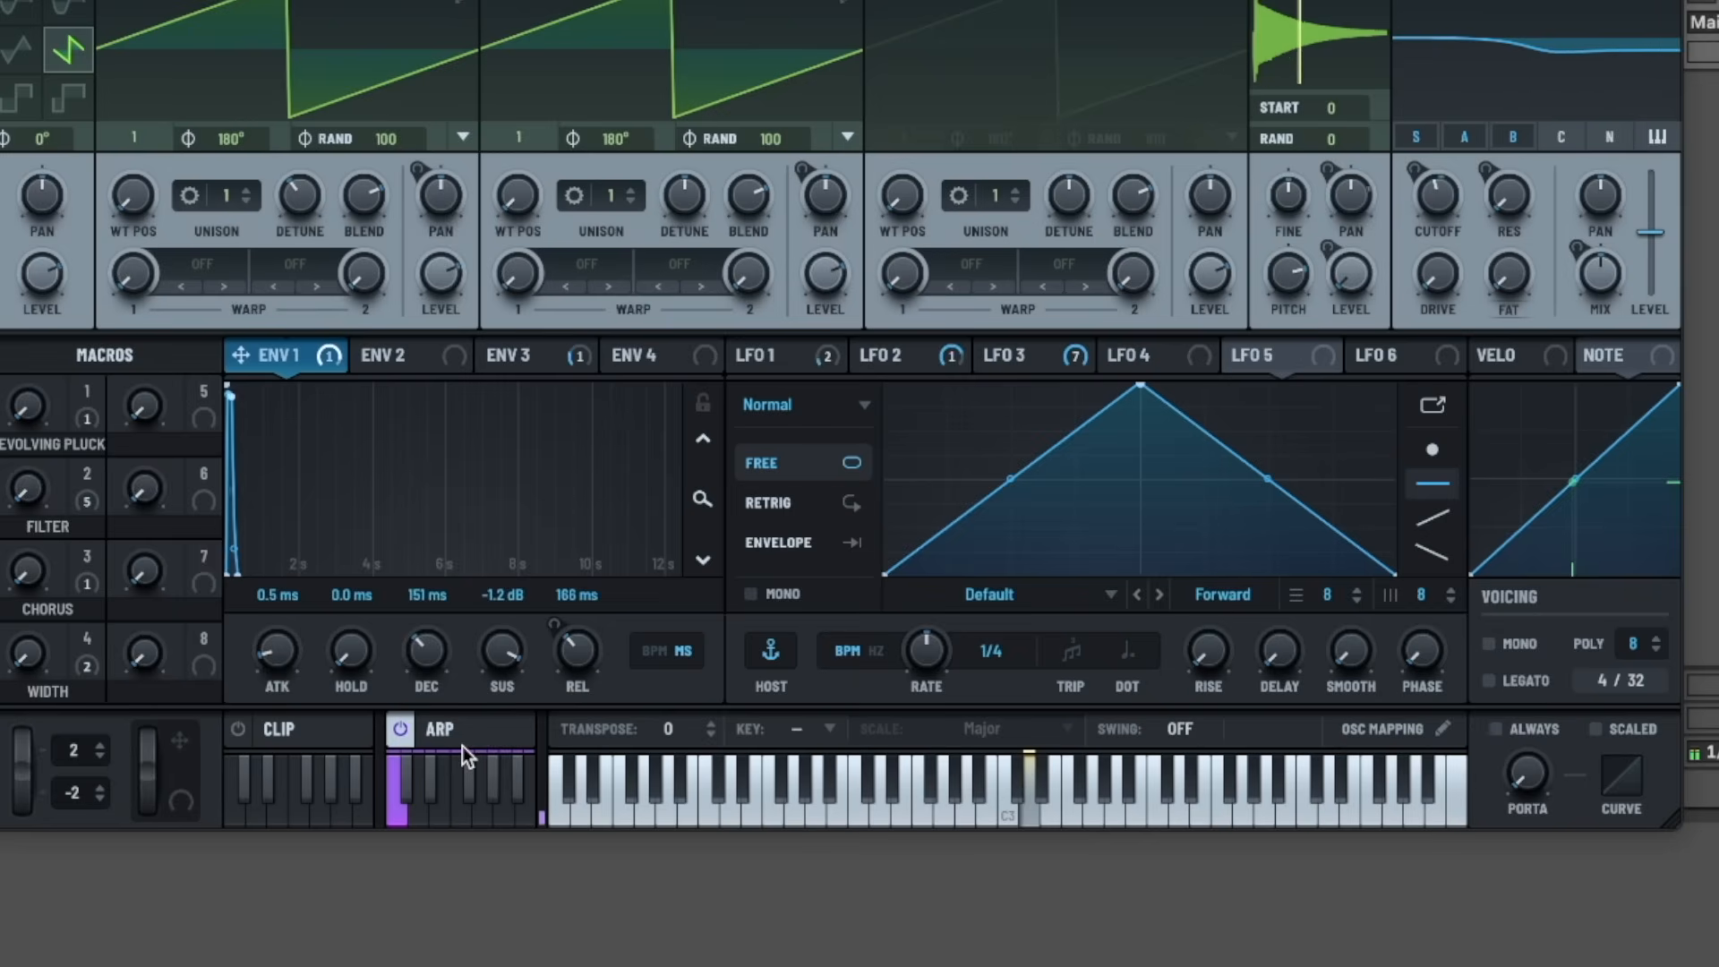
- Open the arpeggiator settings and change the first slot's rate to 1/32 and back down to 1/8
click(591, 691)
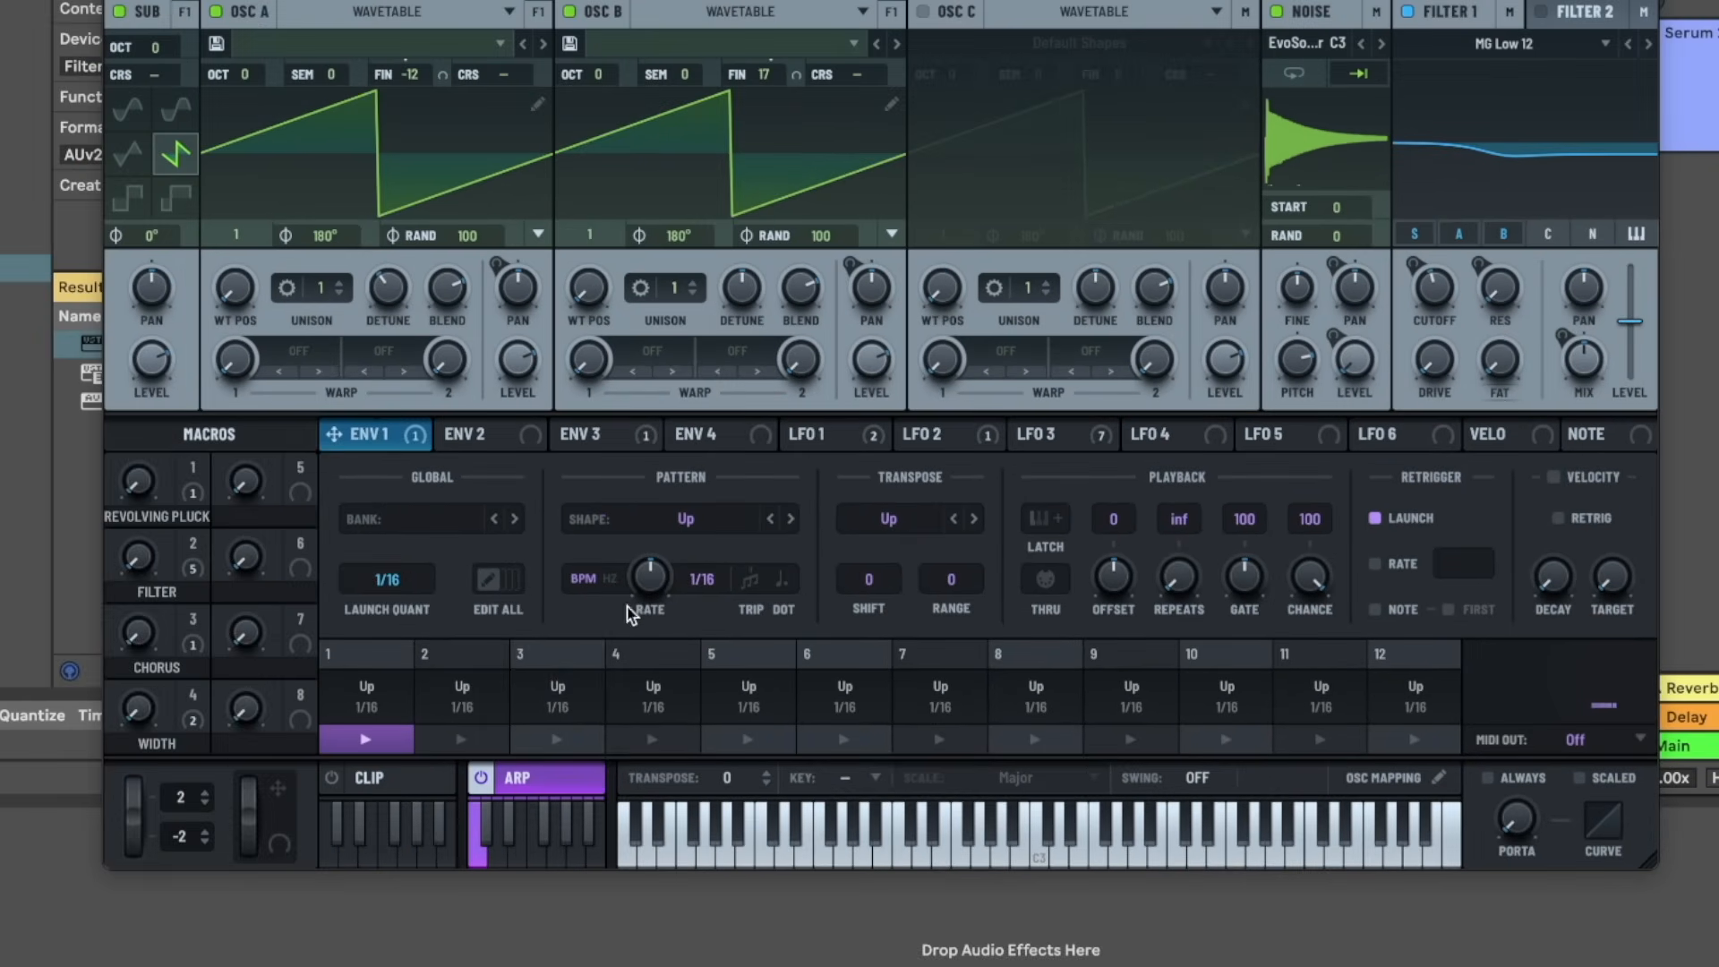
drag(708, 577, 709, 573)
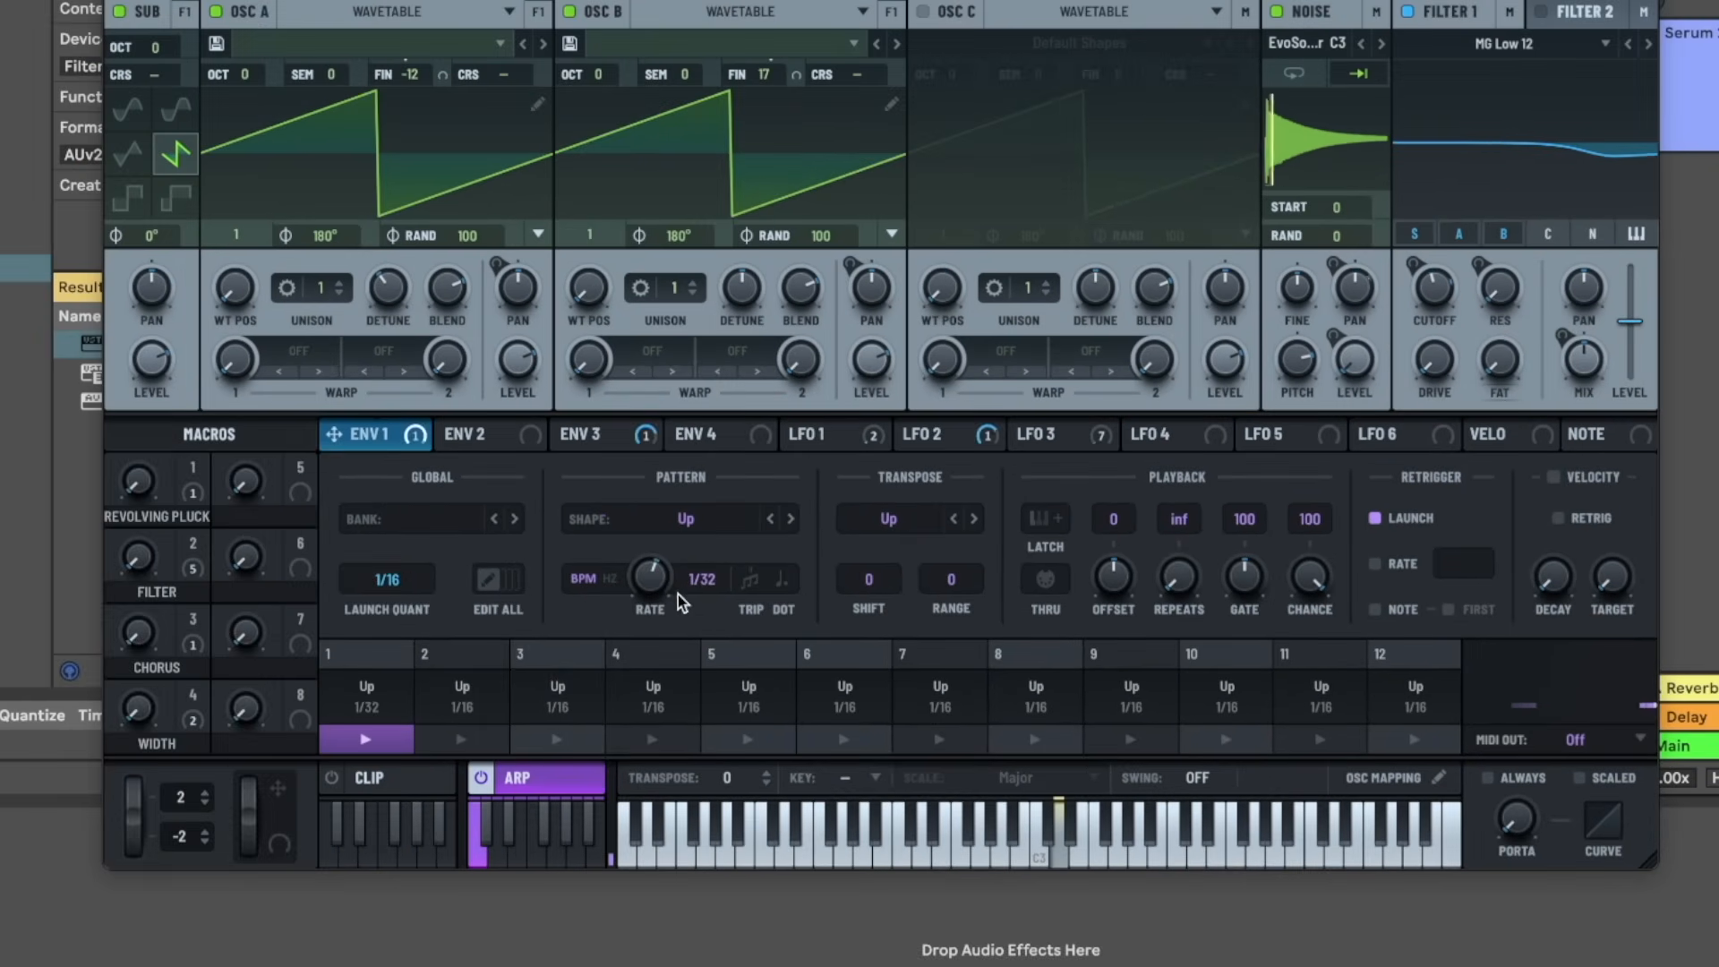
drag(636, 615, 626, 632)
- Try the Thumb Up shape for the first arpeggiator slot and switch it to Thumb UD
click(703, 526)
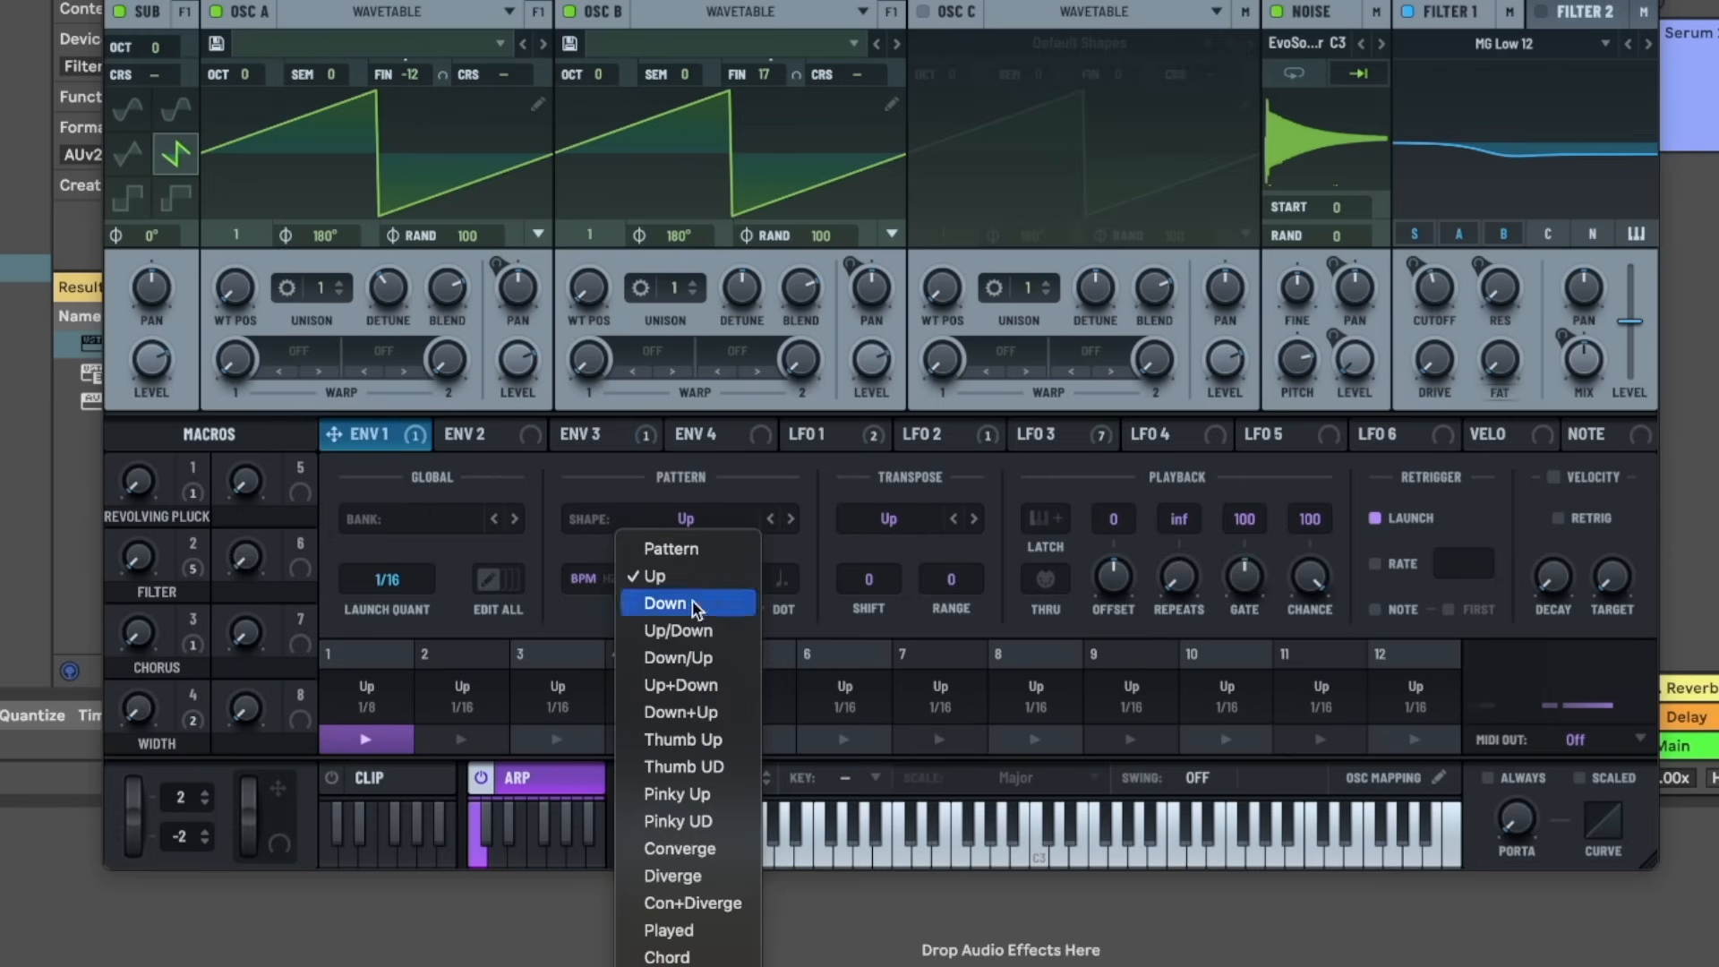
click(718, 742)
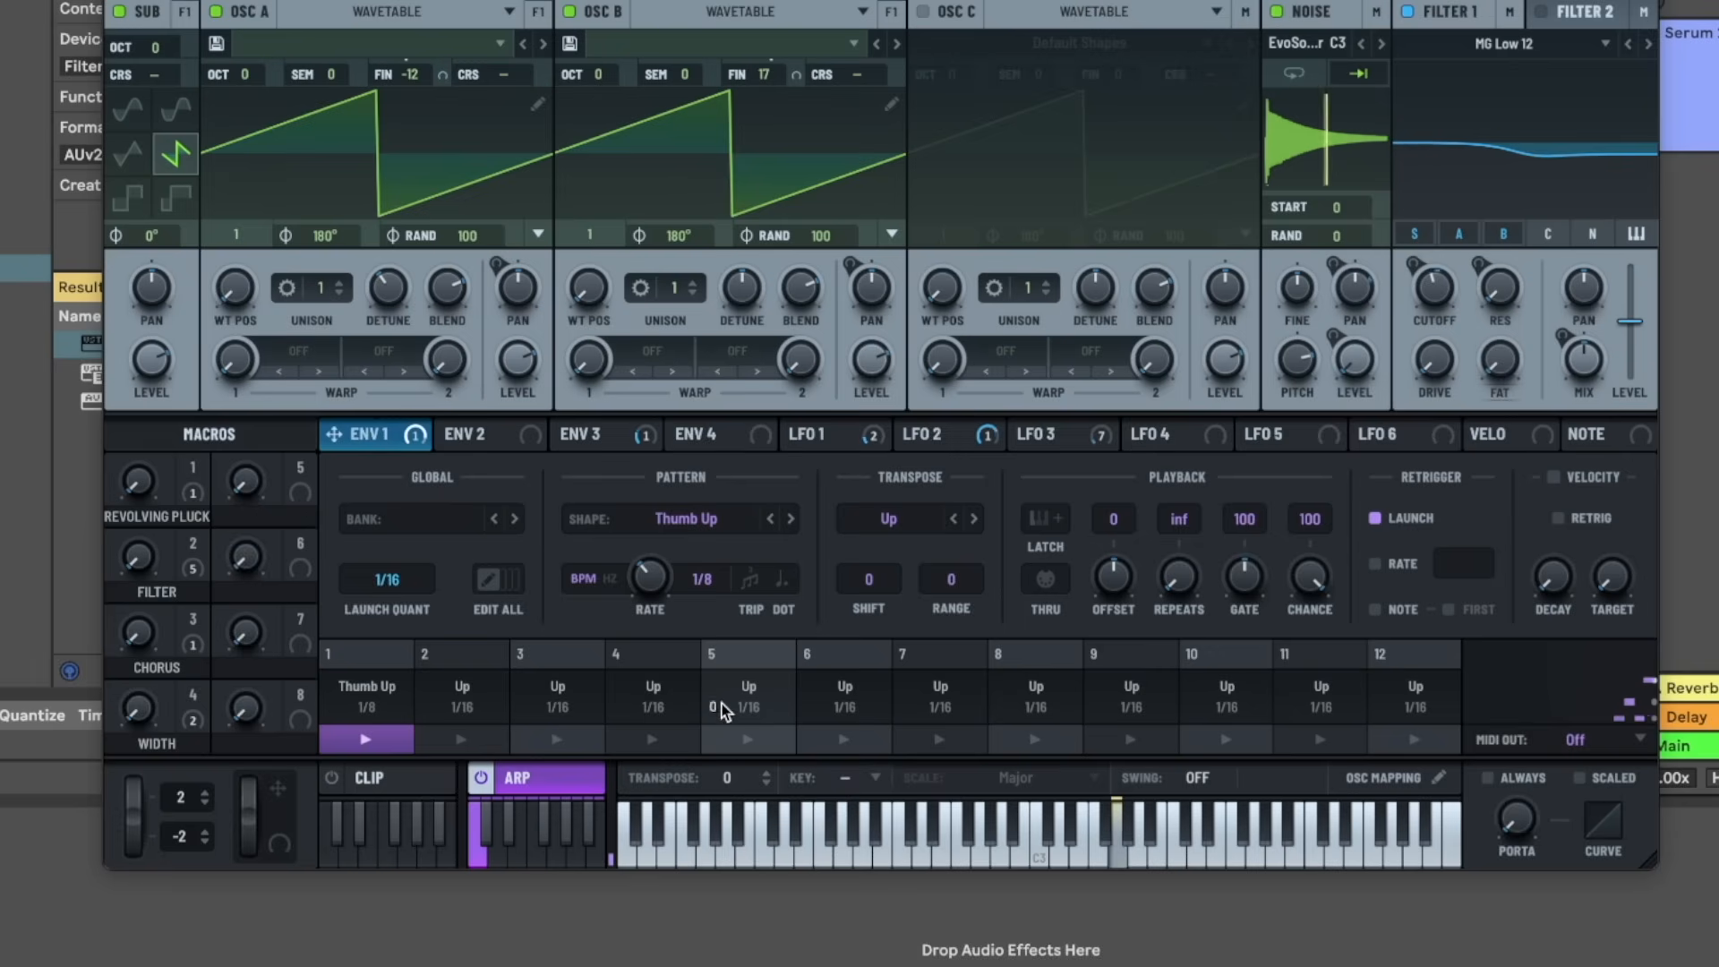
click(788, 521)
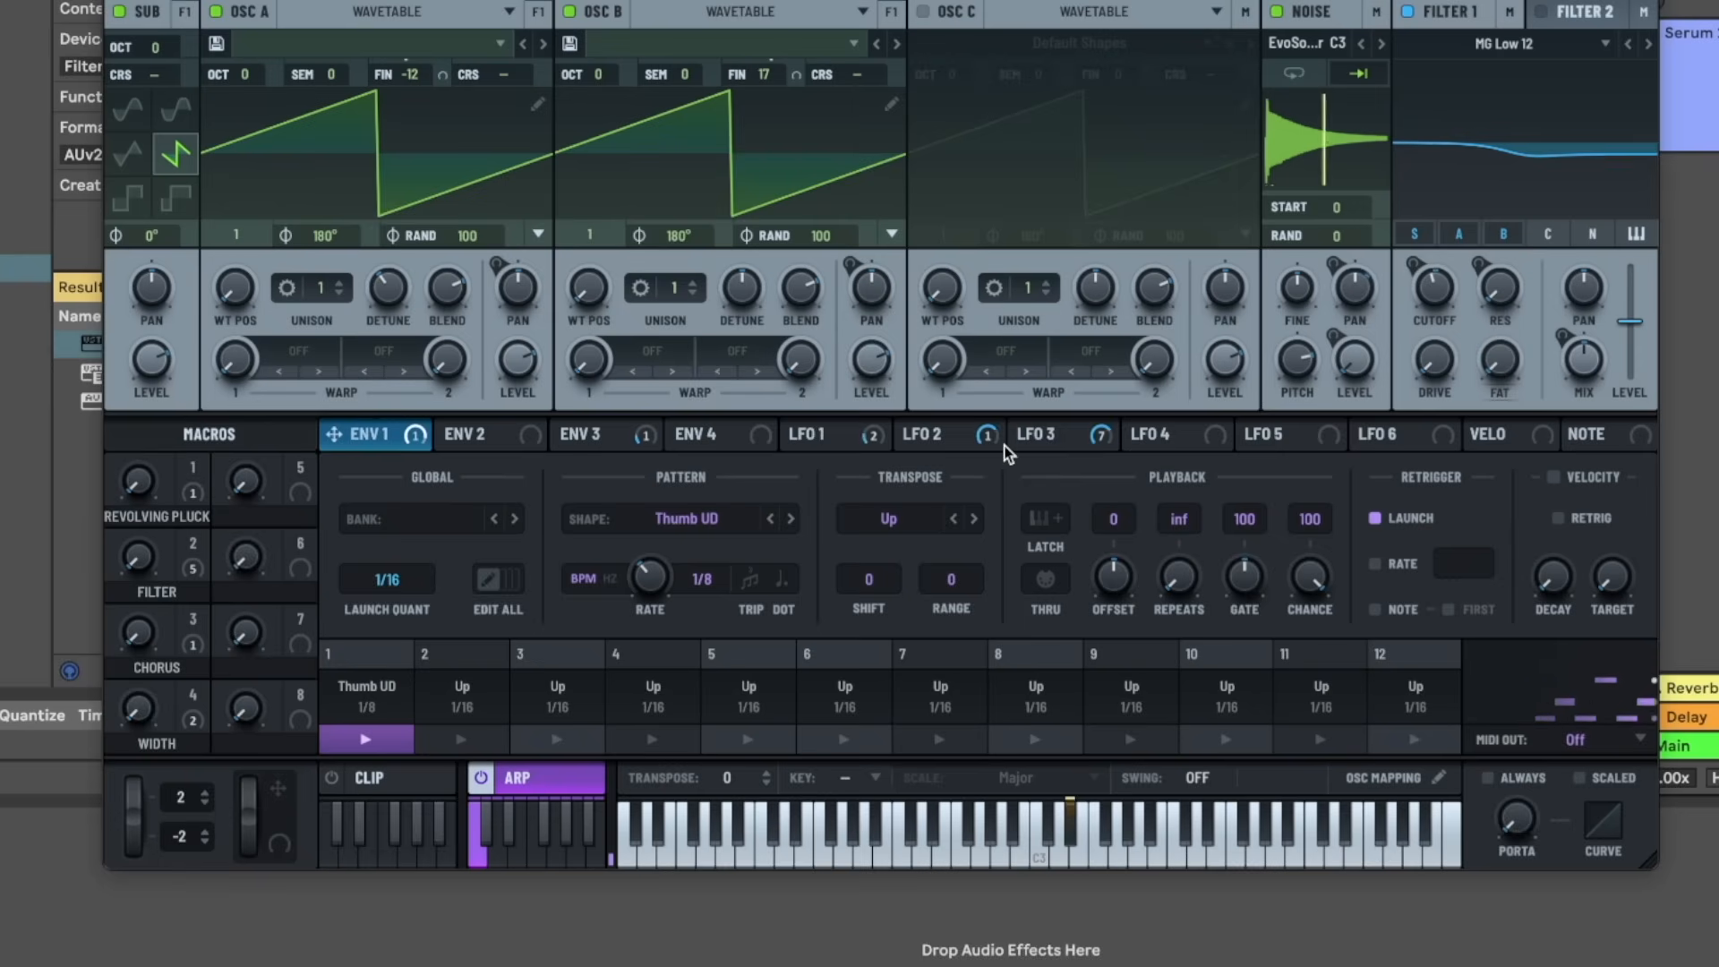
mouse_move(1001, 439)
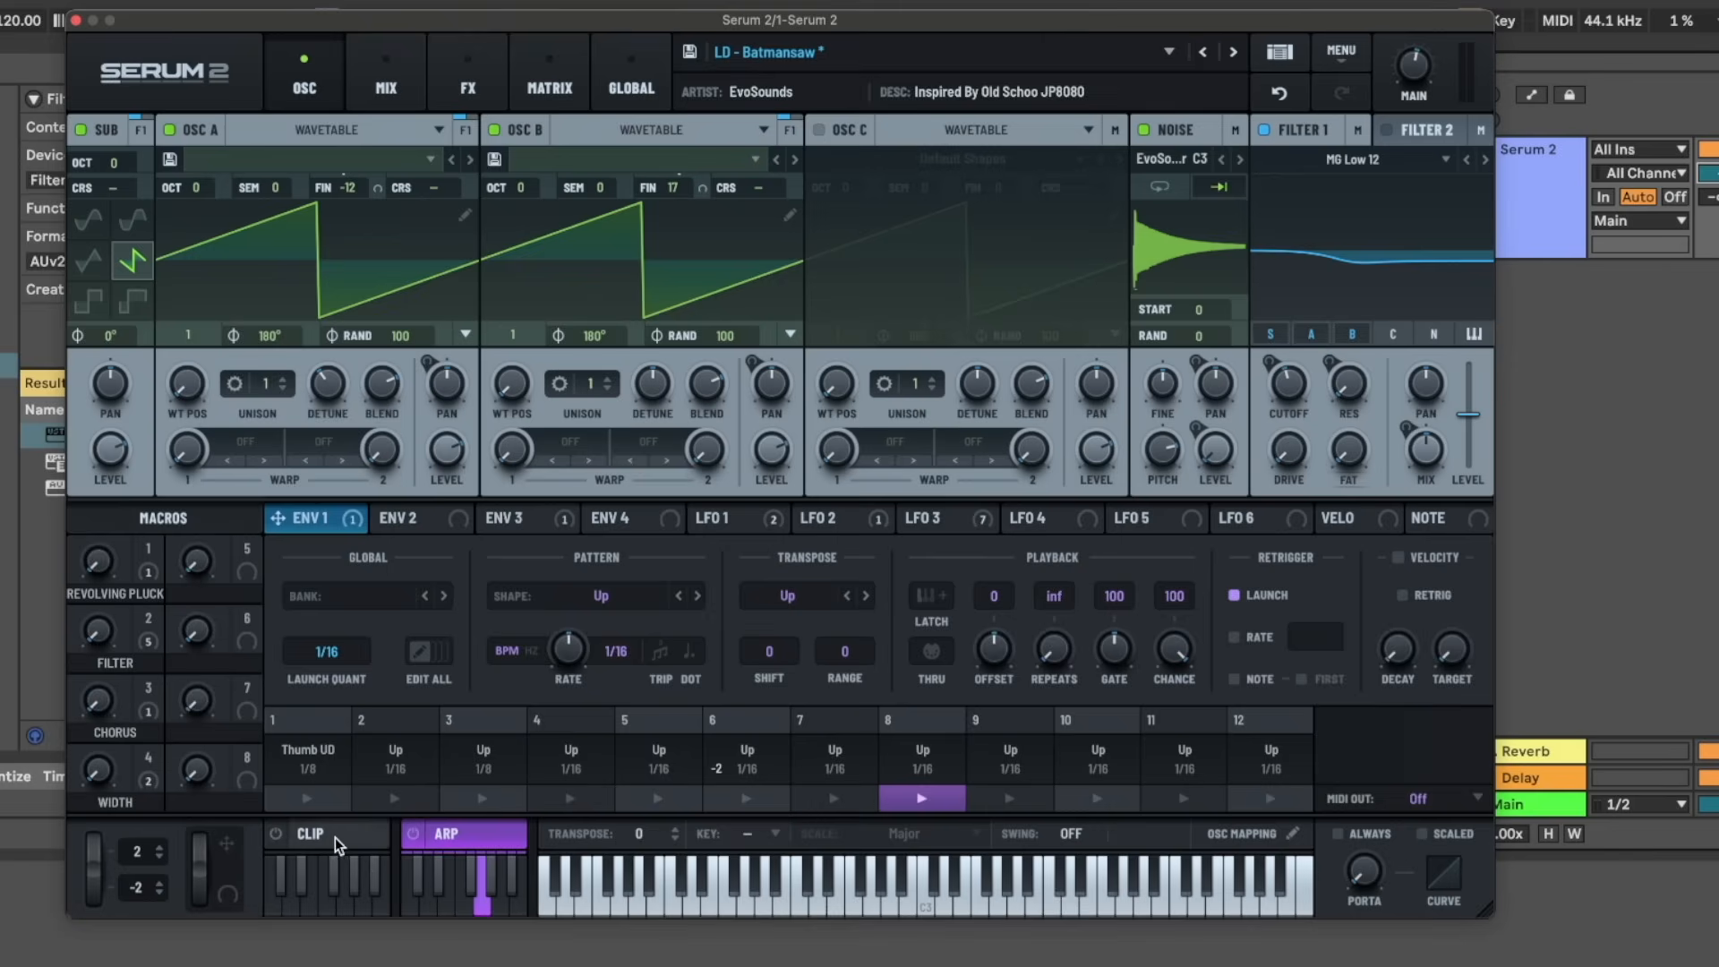
- Open the clip editor and load the preset LD - That Boy Is Mine
click(333, 837)
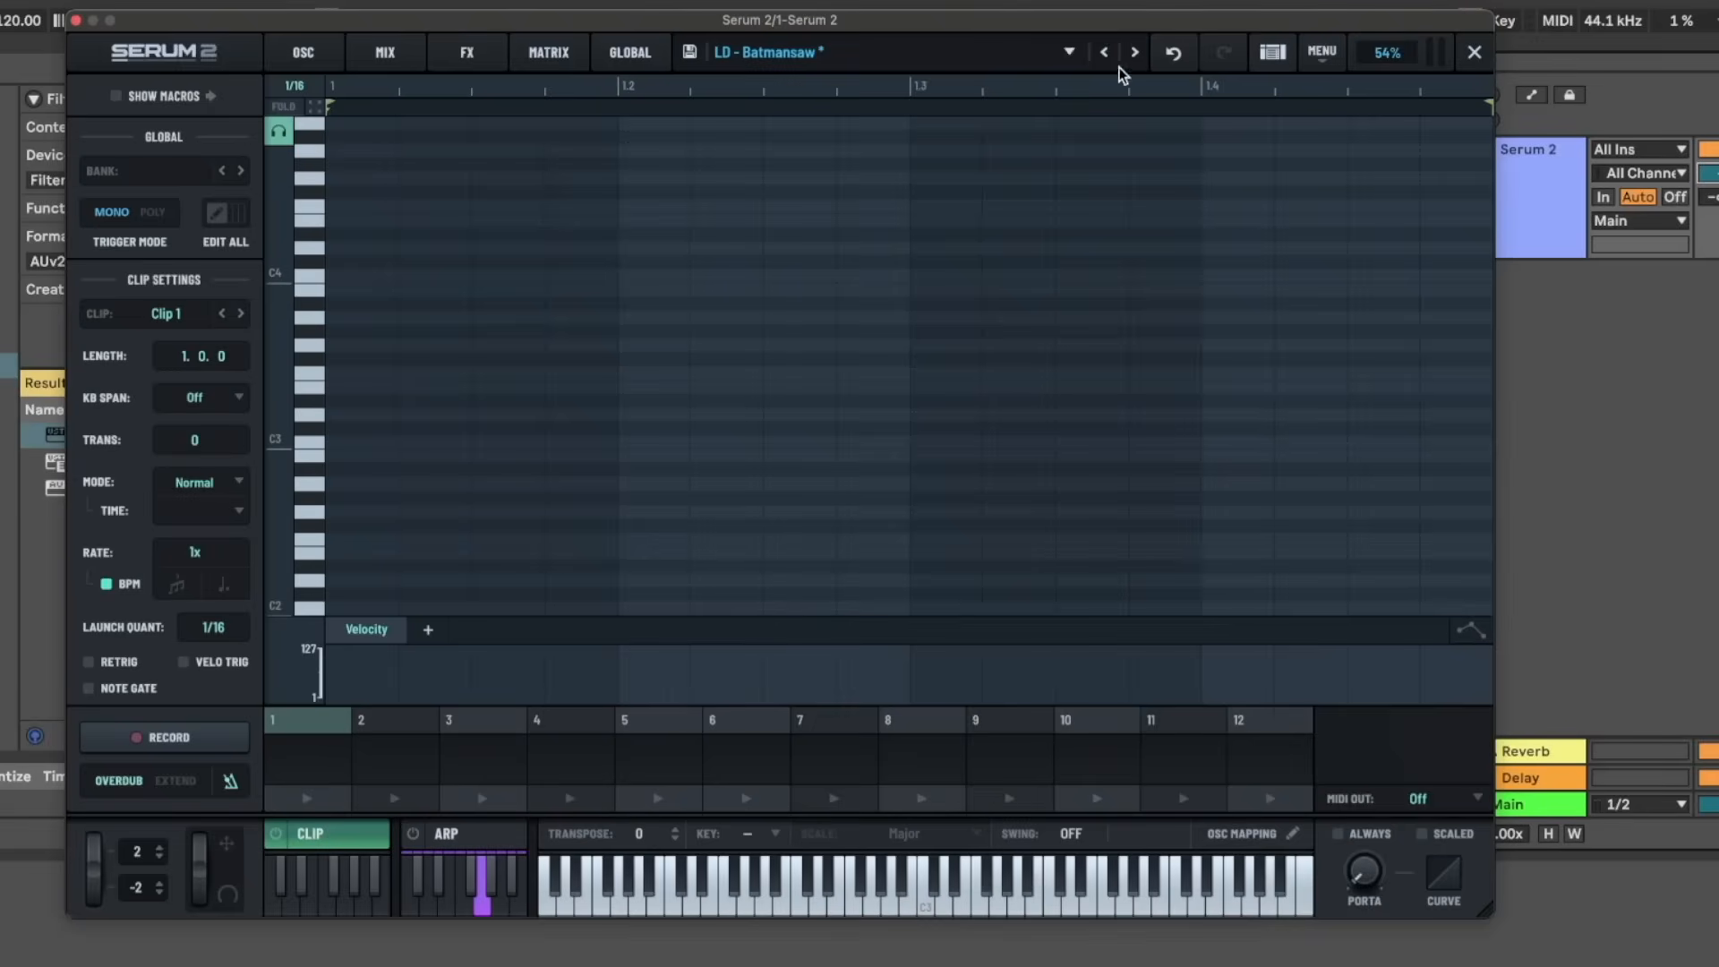
click(1023, 55)
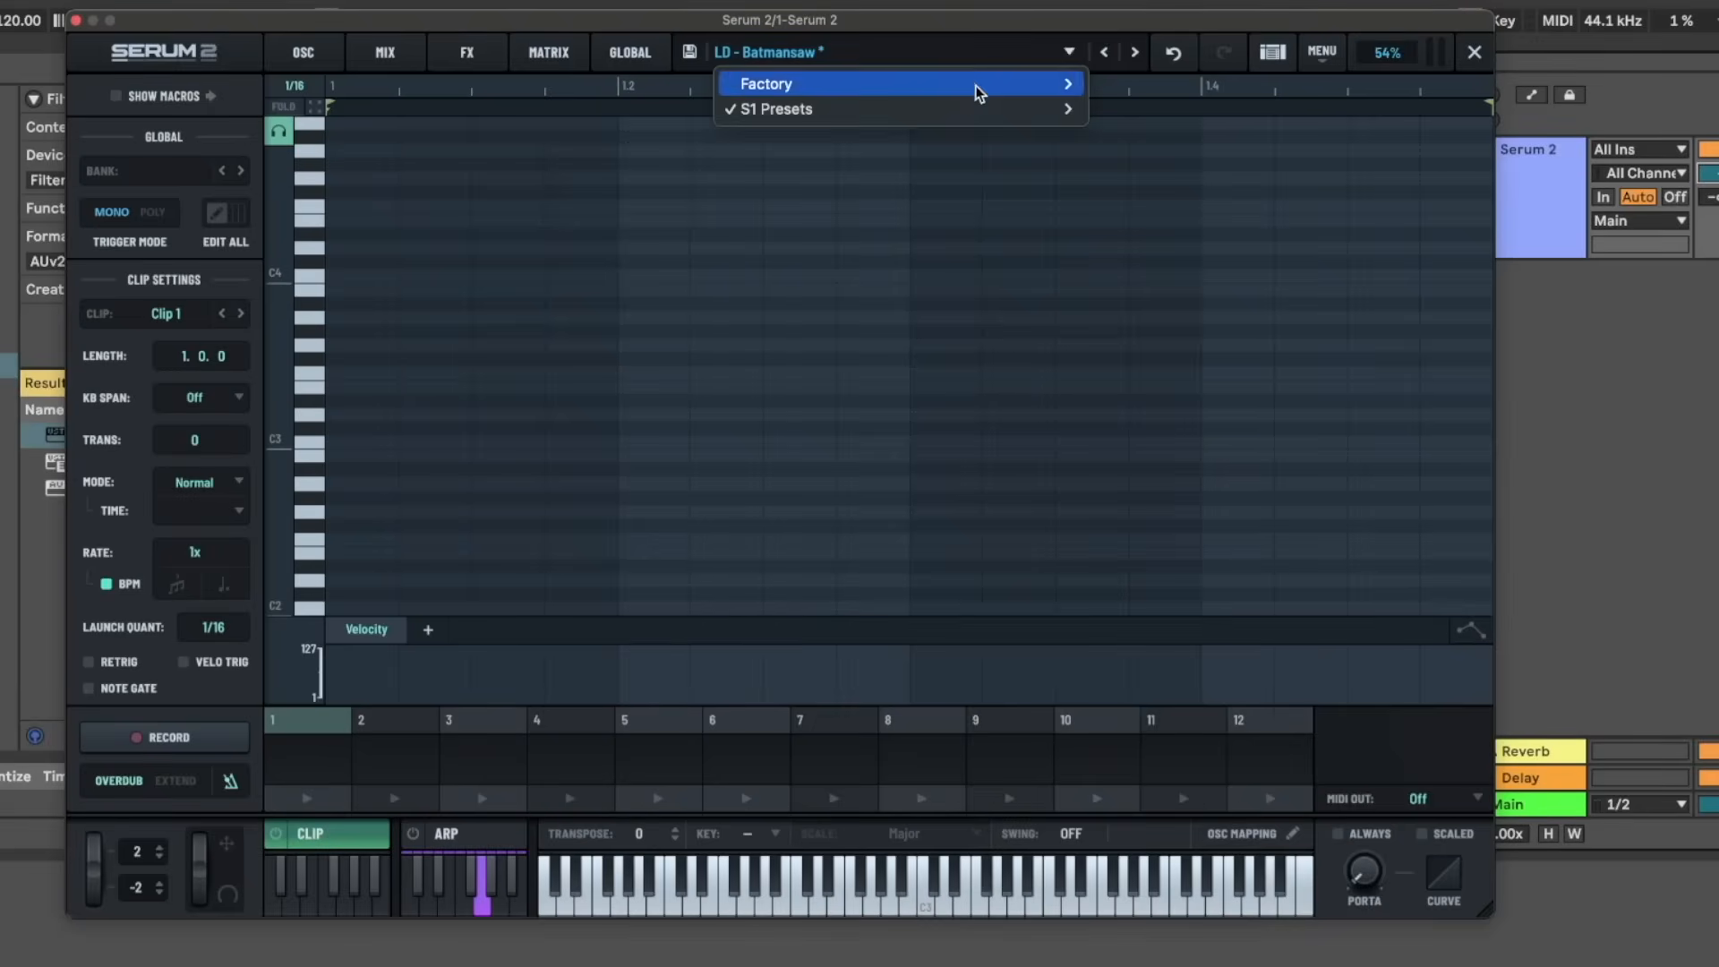
mouse_move(962, 106)
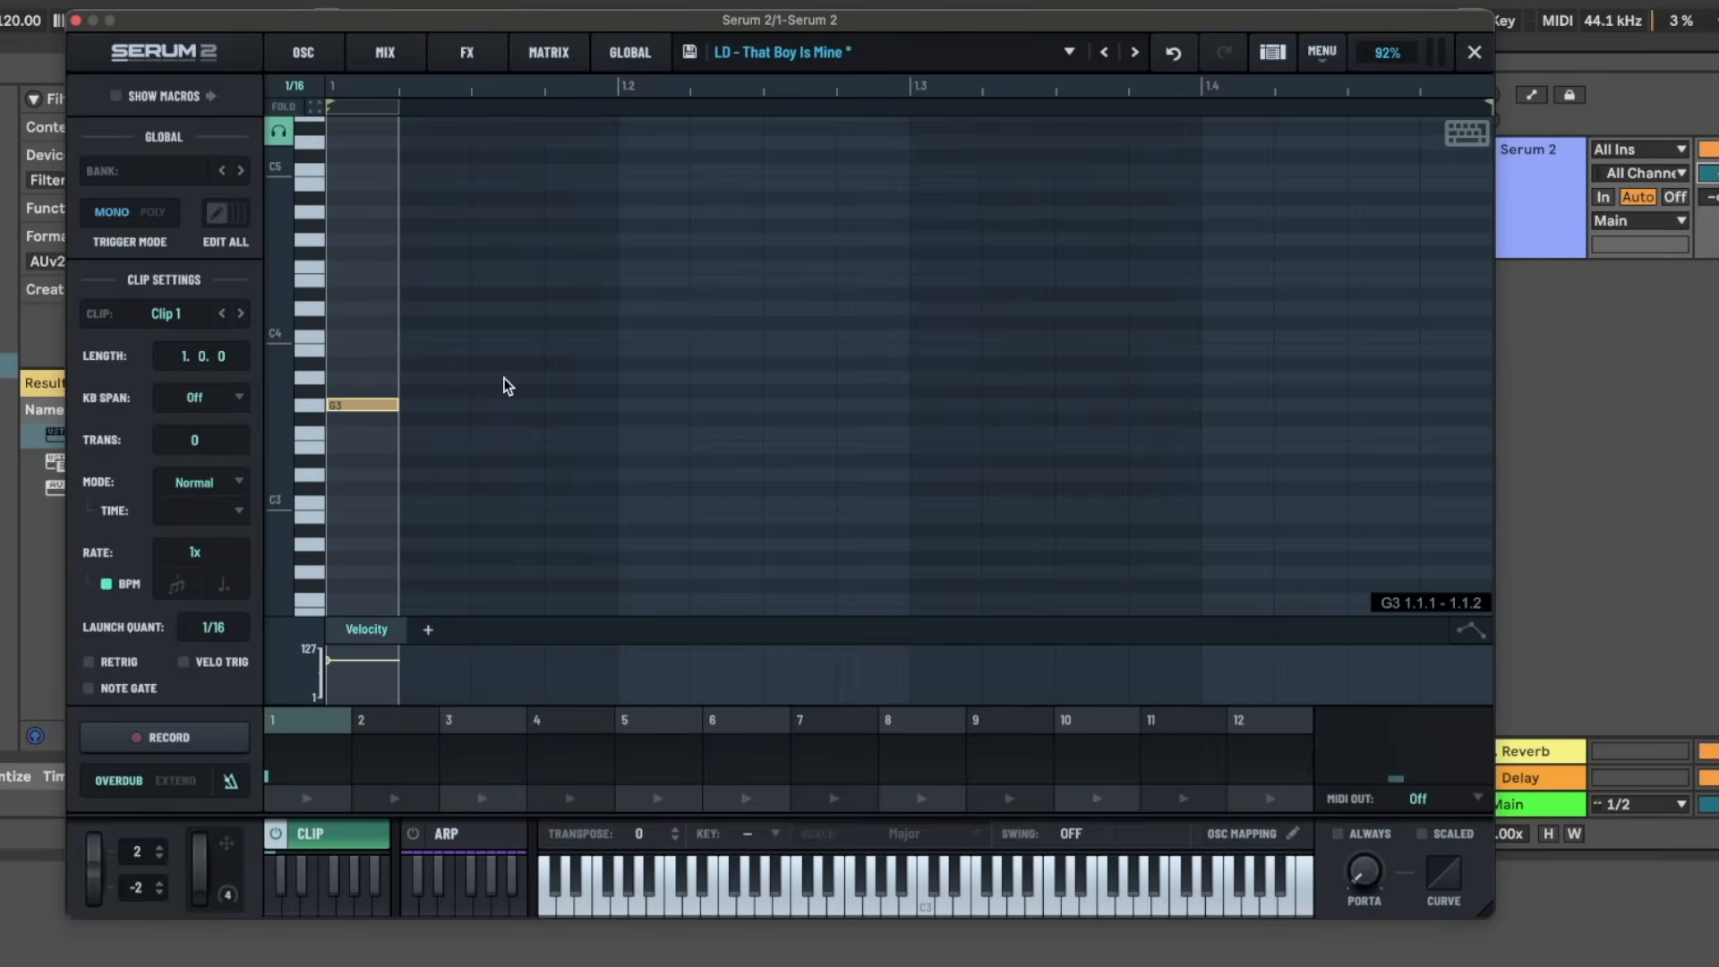
- Add notes to clip 1: A3 at 1.1.3, A#3 at 1.2.1, A3 at 1.2.3 and G3 at 1.2.4
double_click(502, 378)
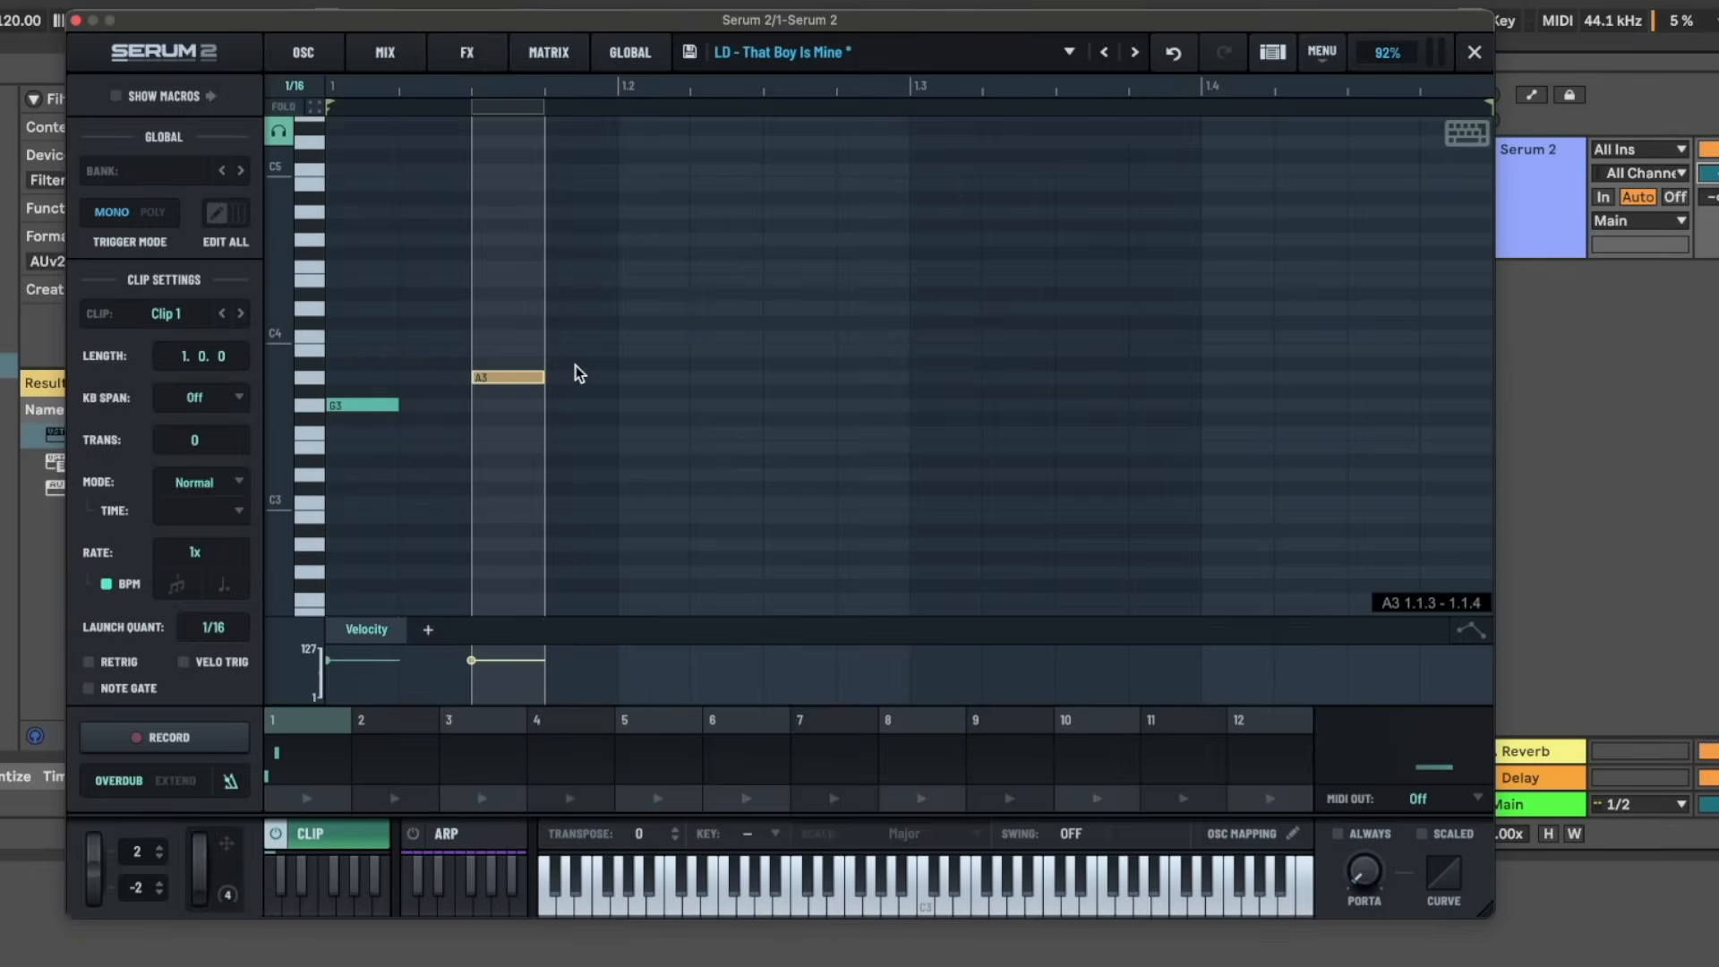
double_click(647, 364)
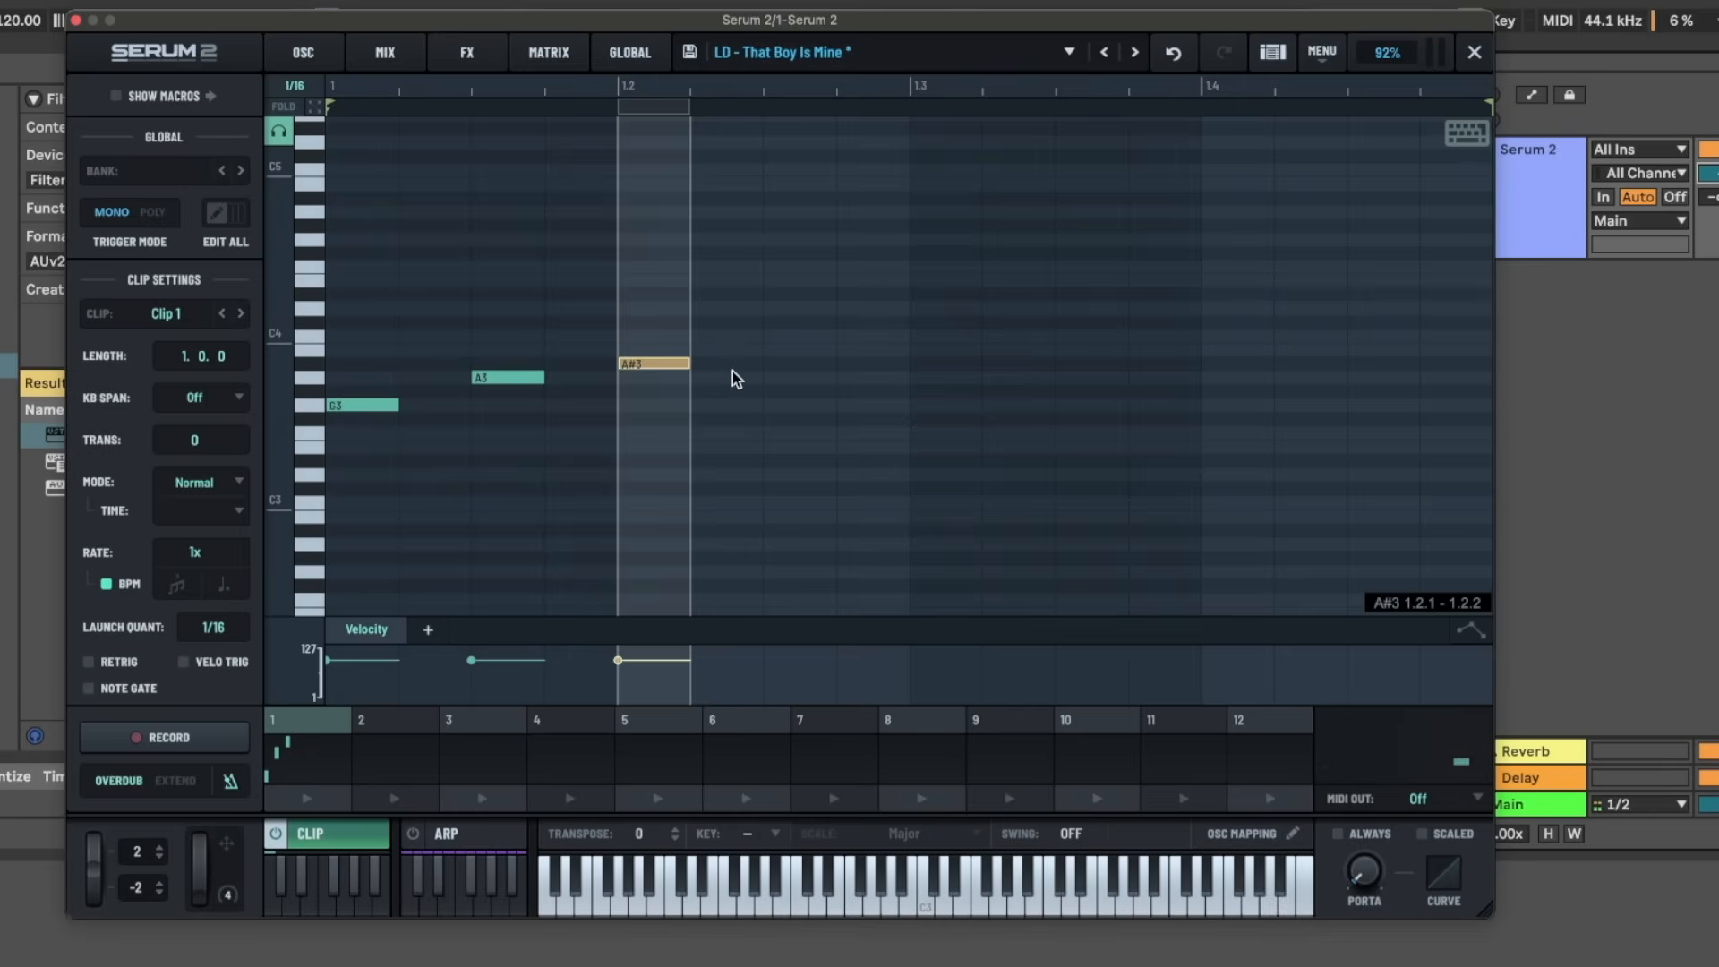
double_click(788, 378)
double_click(858, 404)
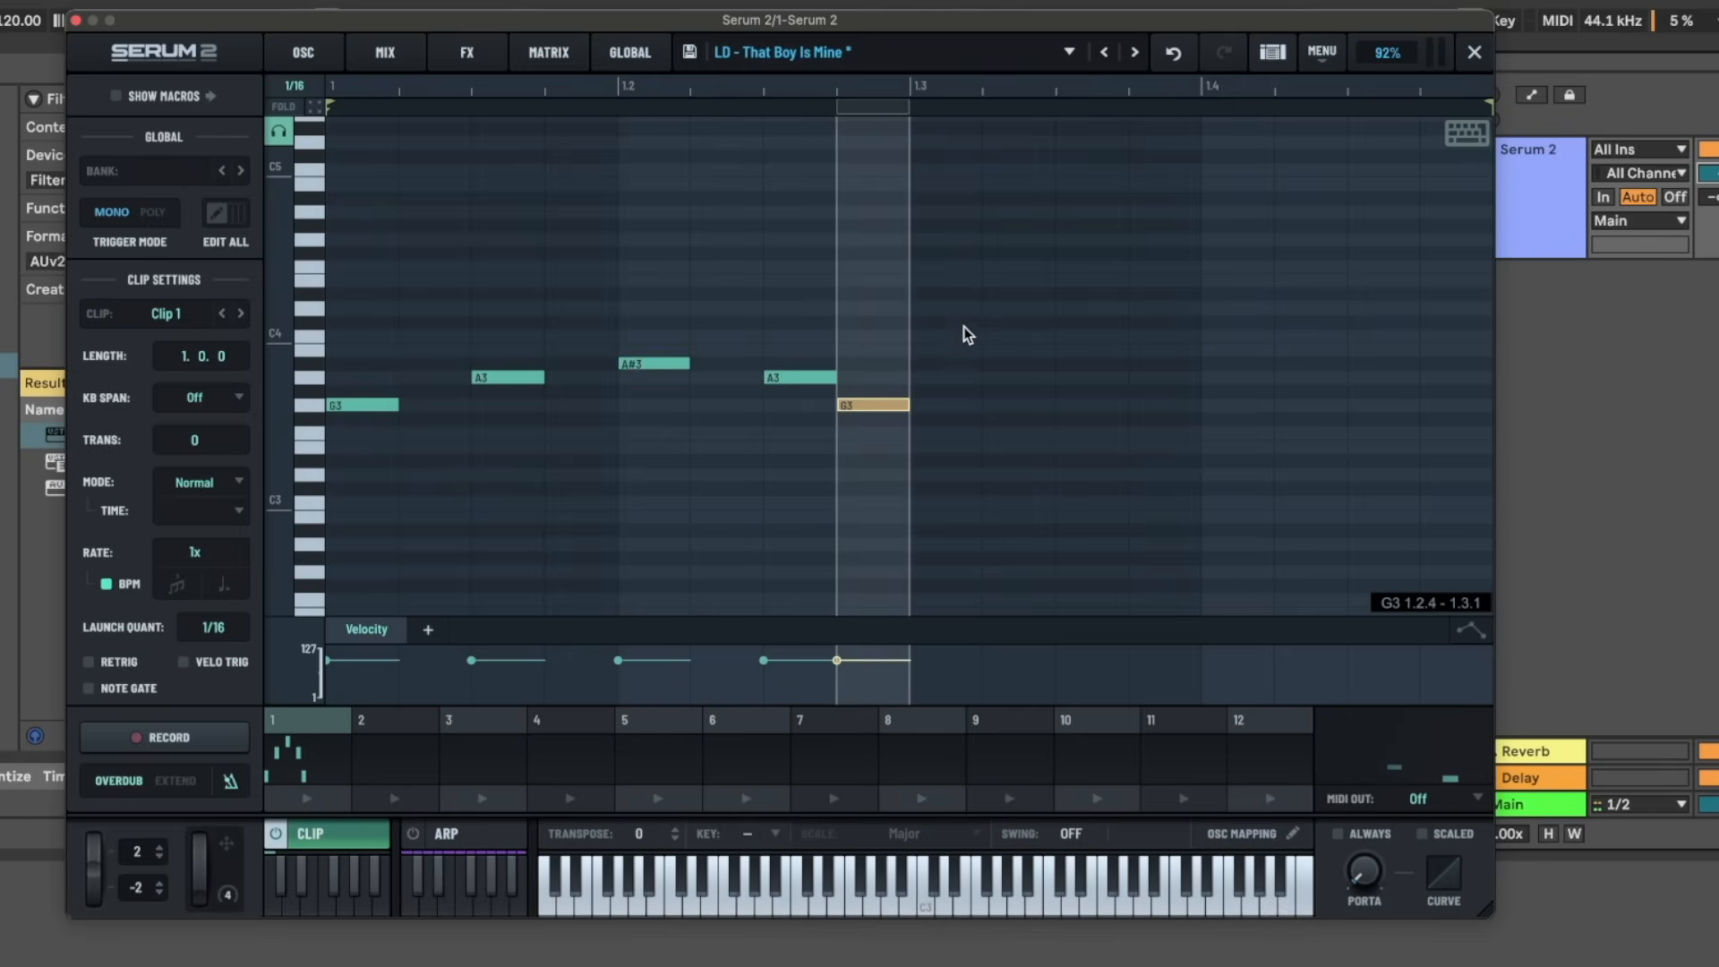
- Add notes D4 at 1.3.1, D#4 at 1.3.3, D4 at 1.3.4, D#4 at 1.4.2 and D4 at 1.4.3, and play clip 1
double_click(949, 308)
double_click(1074, 295)
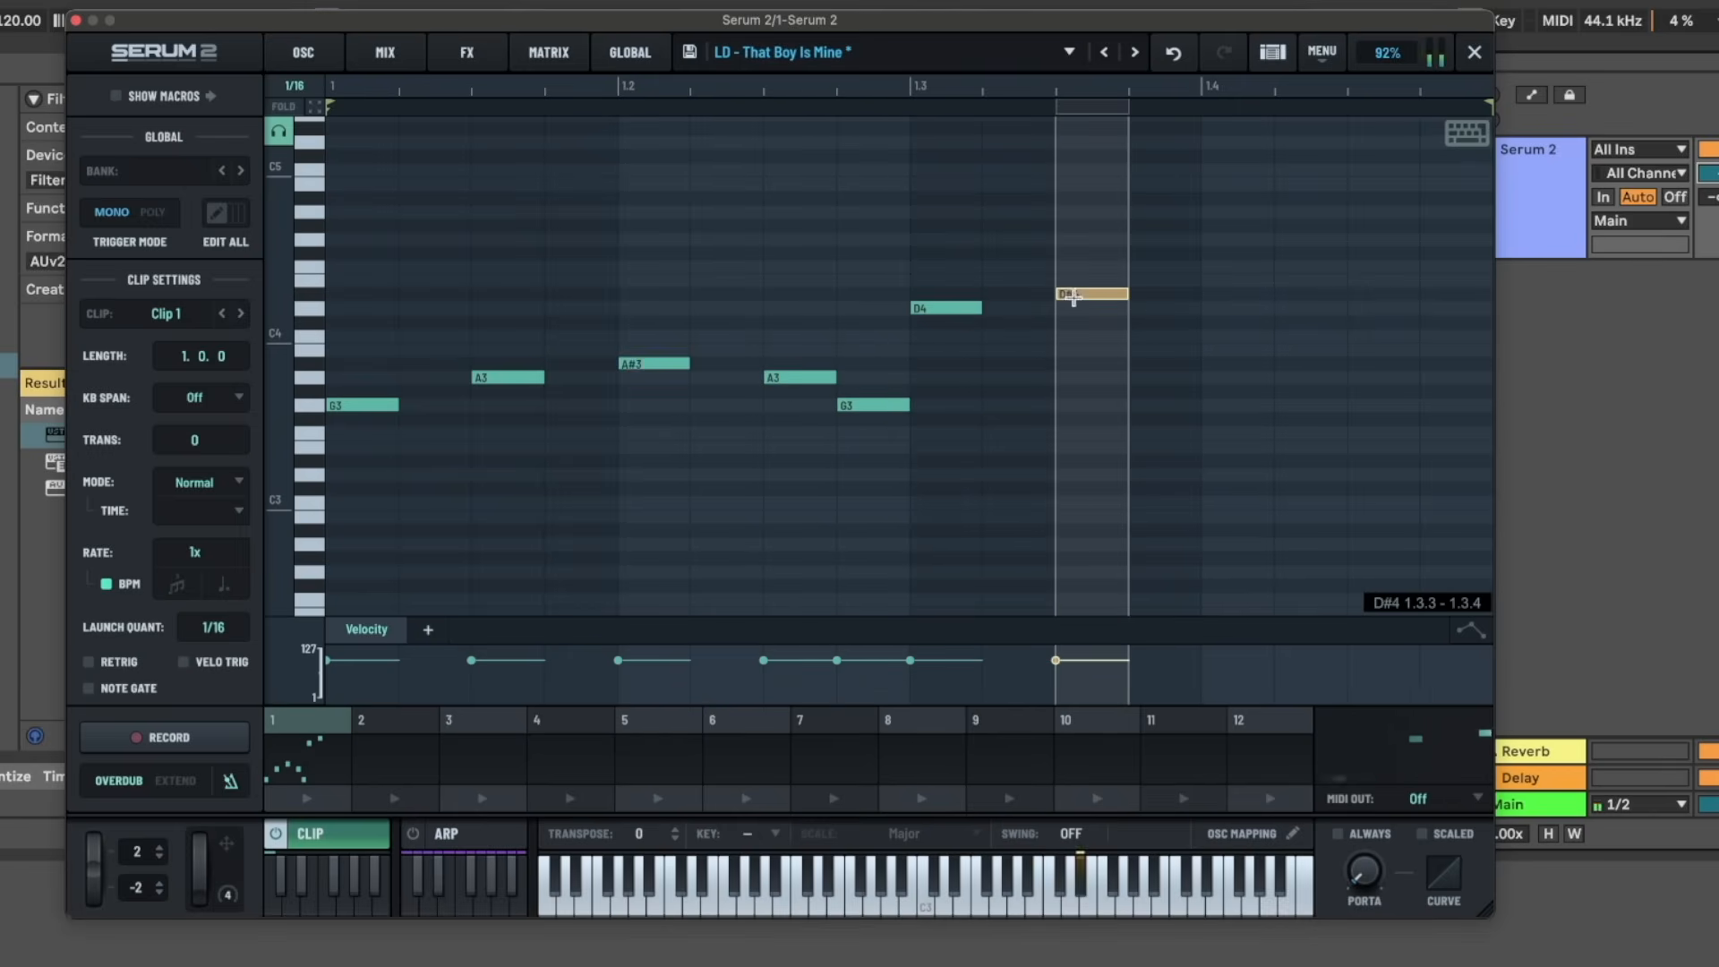
double_click(1165, 308)
double_click(1304, 294)
double_click(1374, 308)
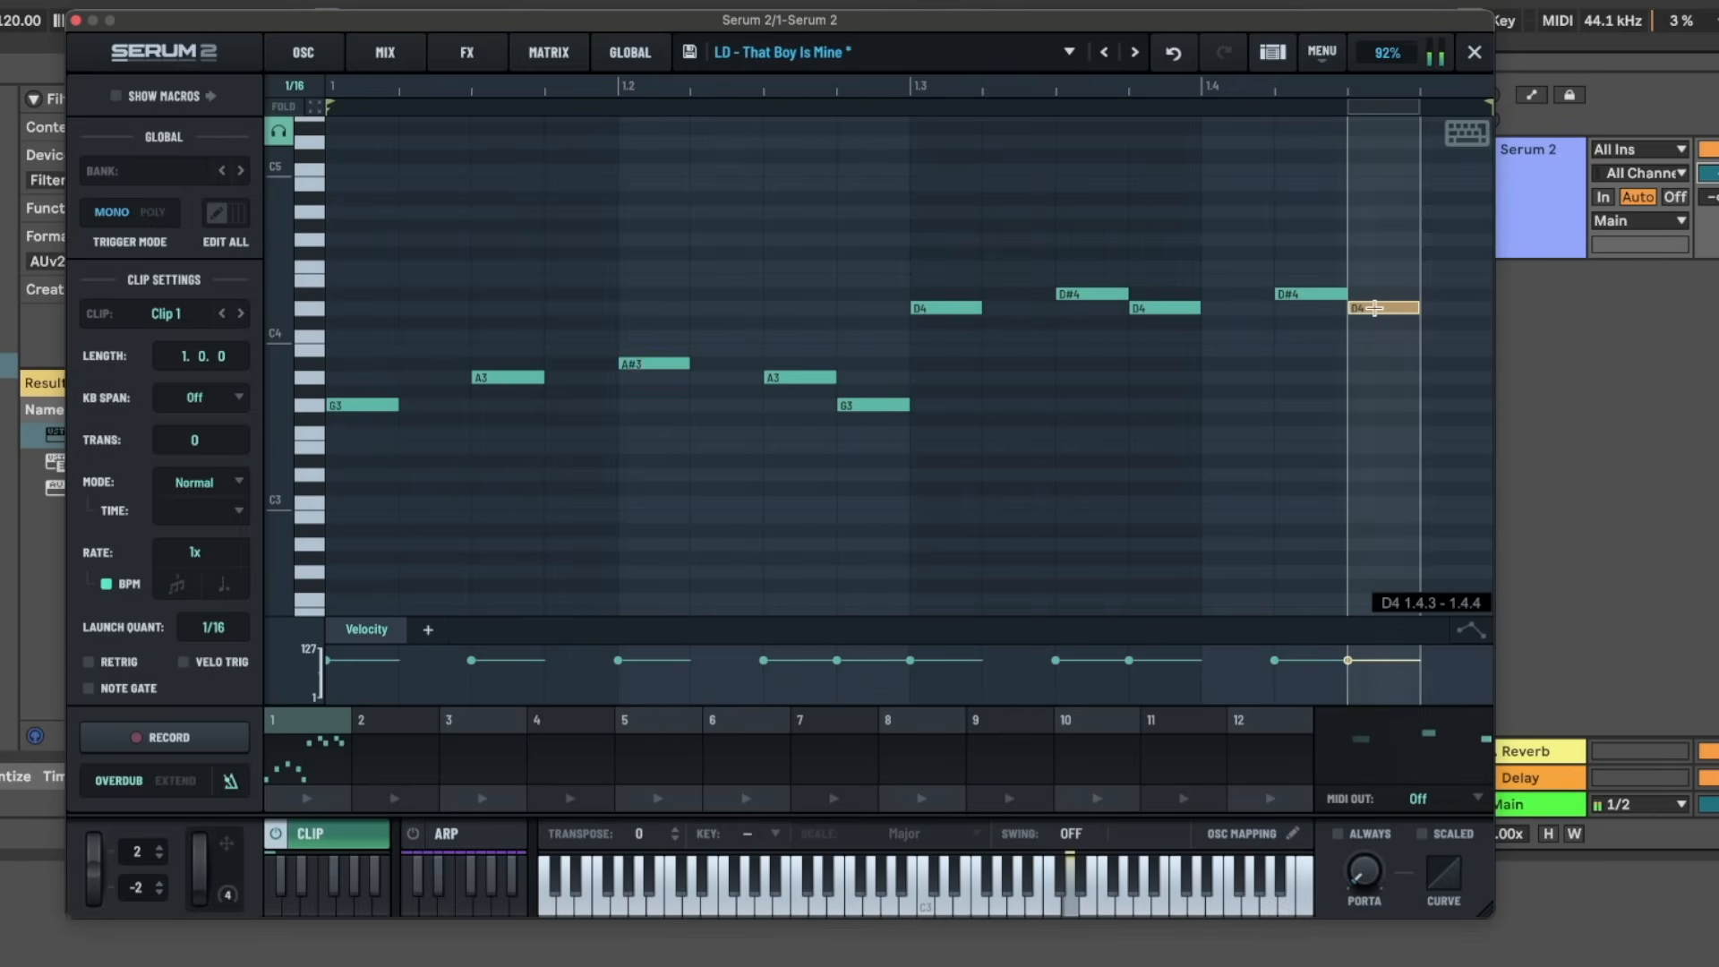
click(309, 865)
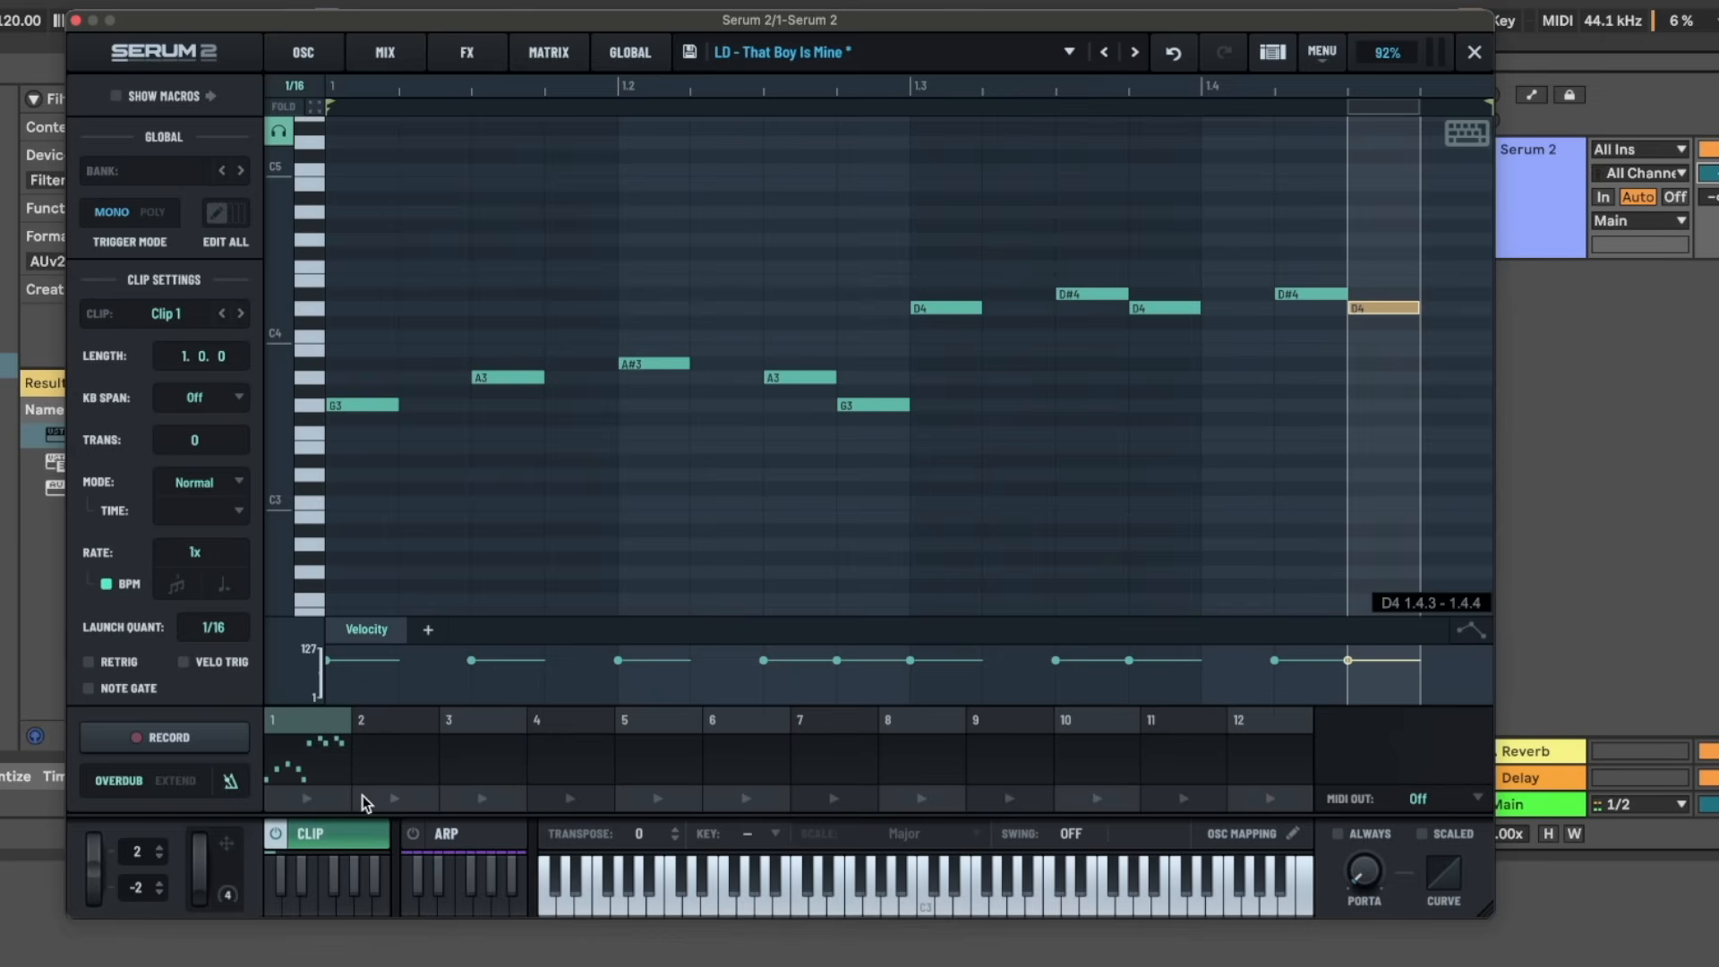
click(309, 797)
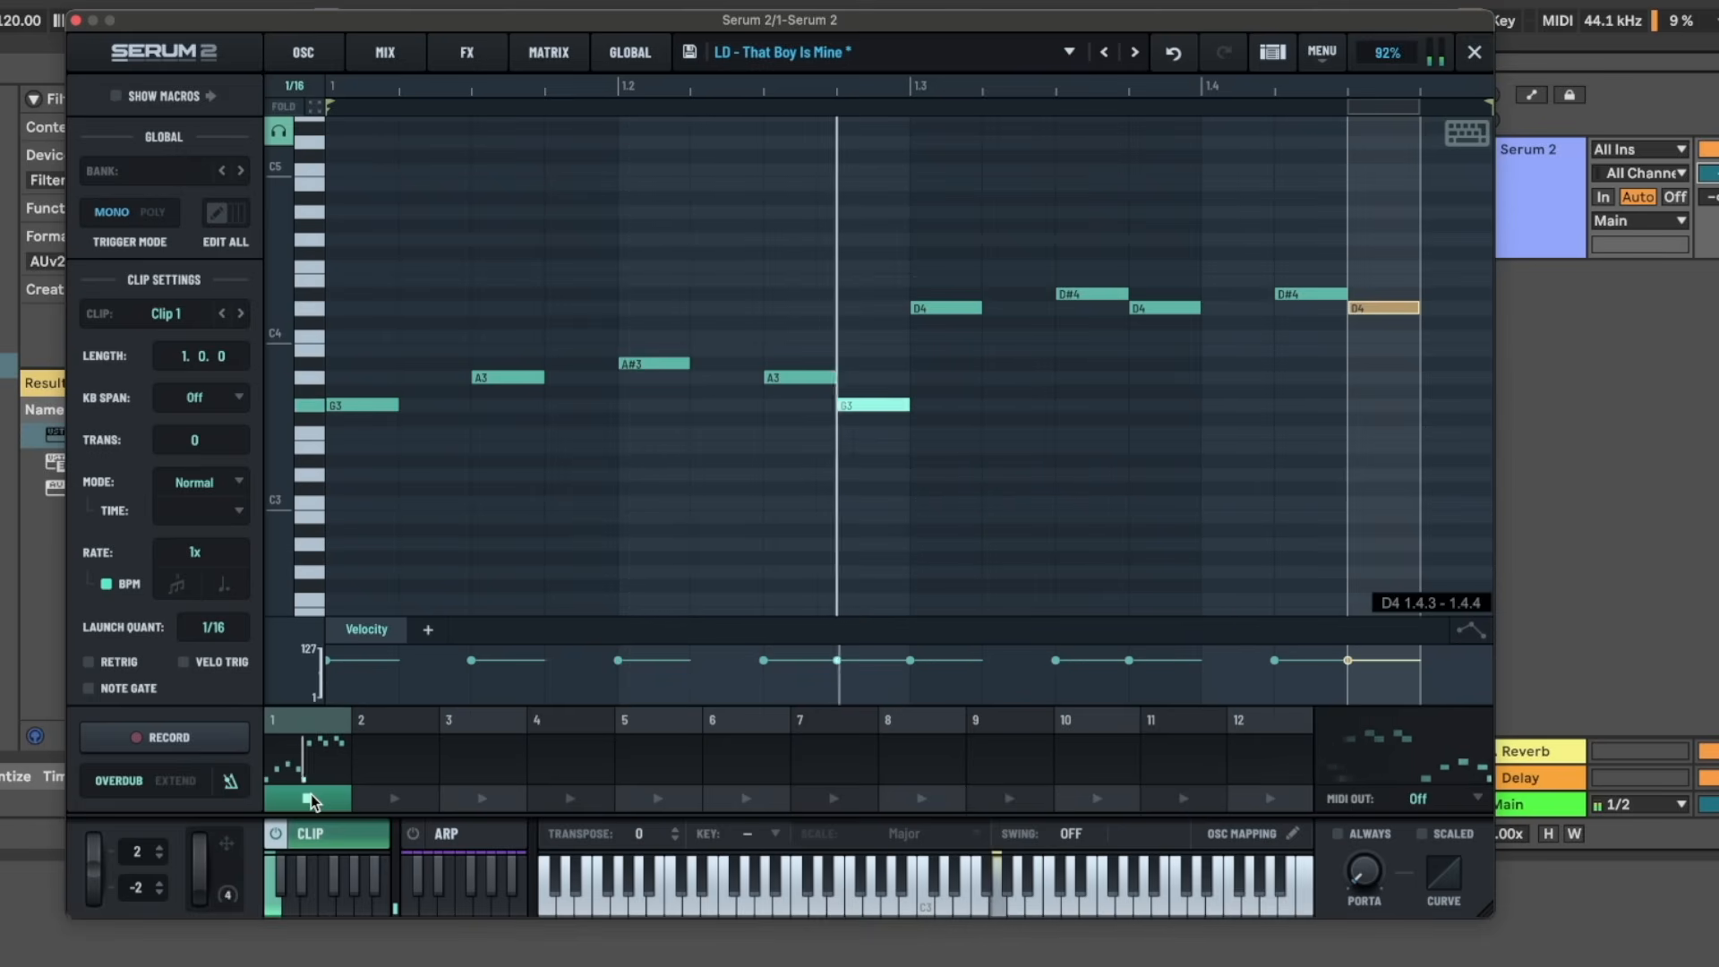
- Try an extra G3 note at 1.3.1, and delete both it and the D4 note at 1.3.1
click(942, 405)
click(938, 312)
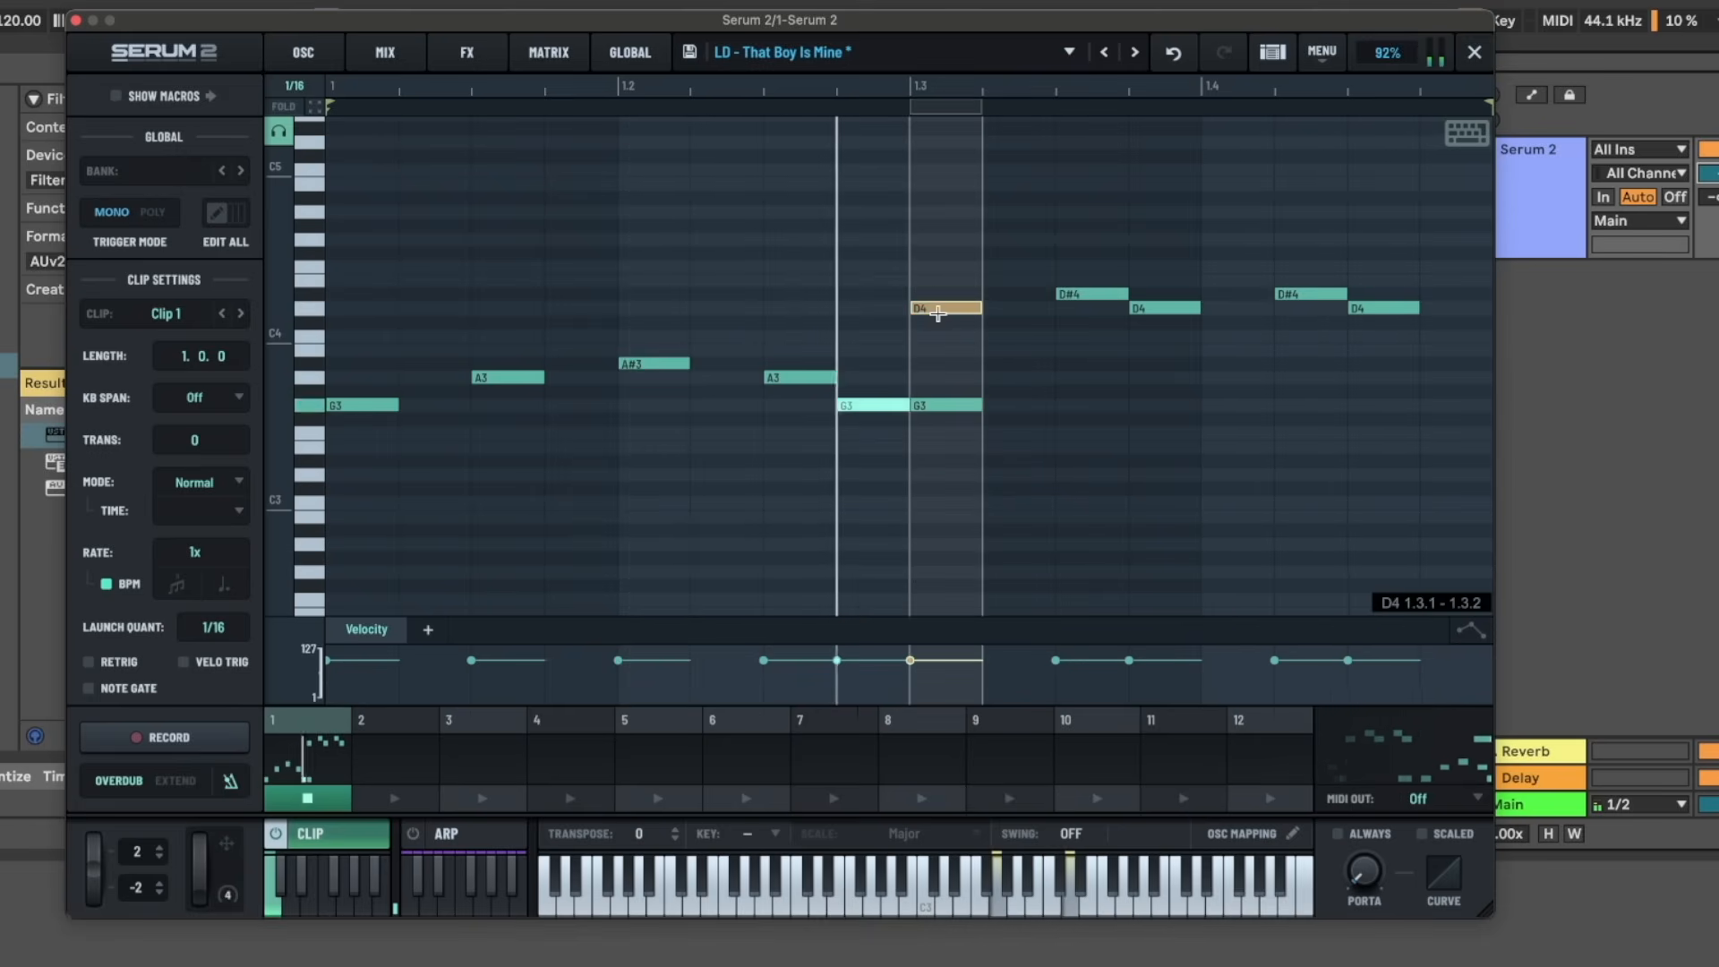
click(931, 405)
key(Delete)
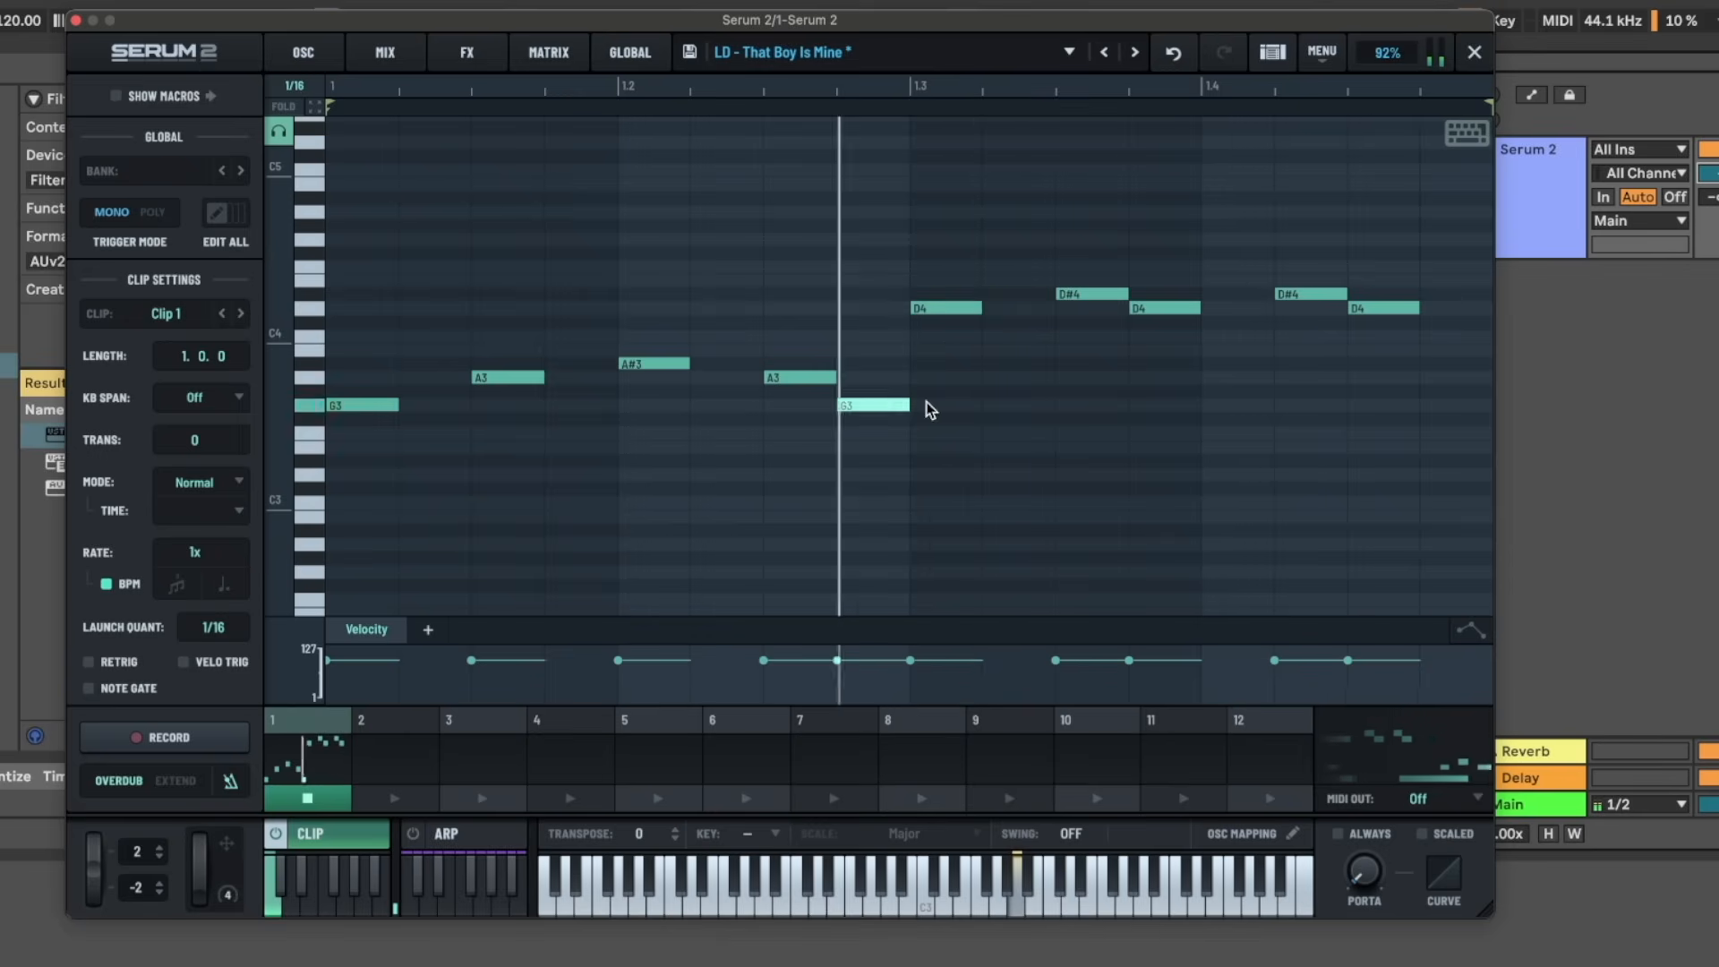
click(943, 309)
key(Delete)
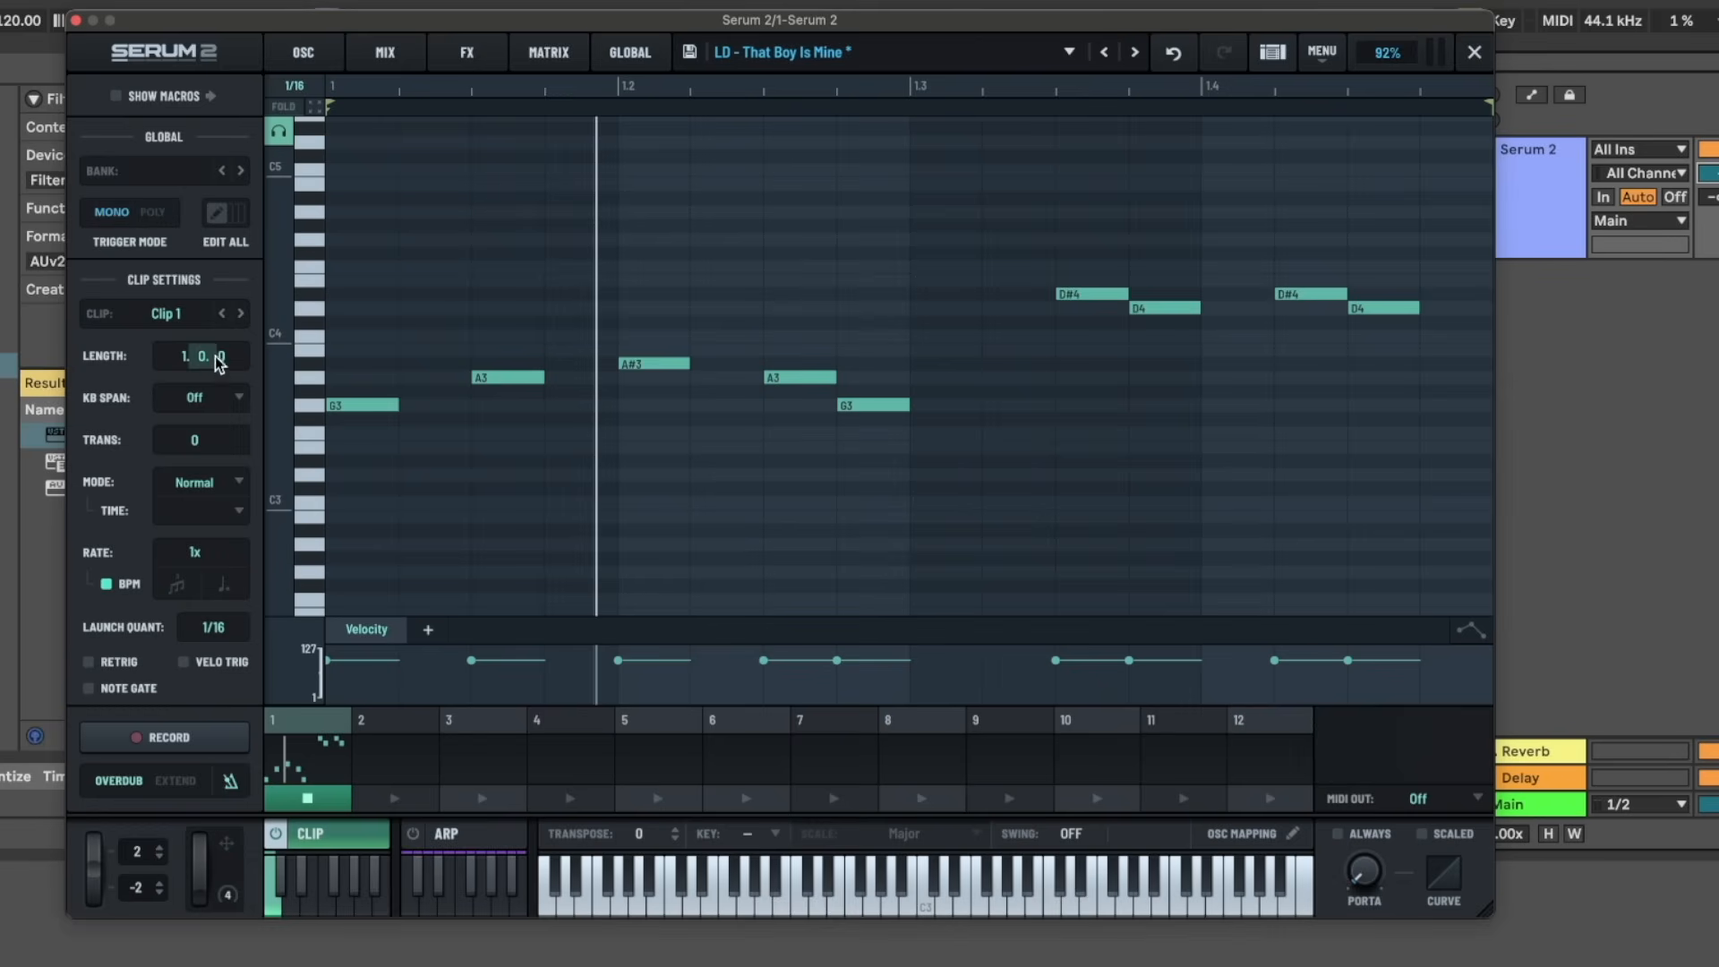
- Set the length of clip 1 to 4.0.1
mouse_move(181, 336)
mouse_down()
mouse_move(163, 390)
mouse_move(175, 342)
mouse_move(184, 359)
mouse_up()
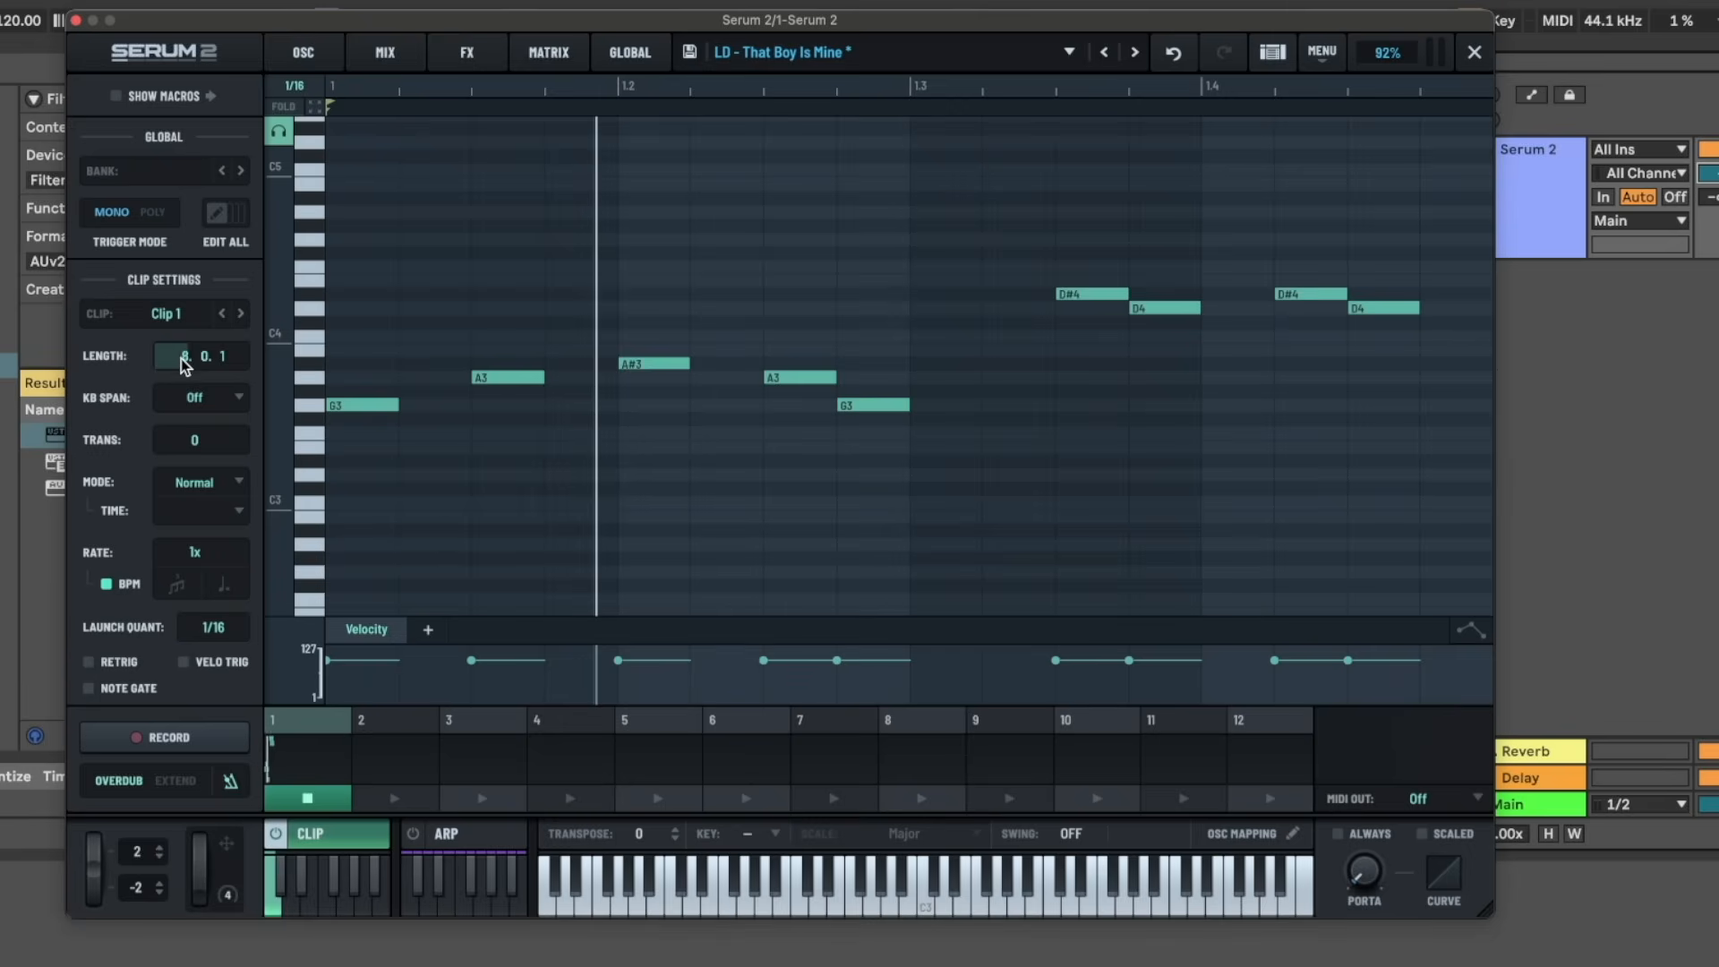
drag(177, 371, 174, 374)
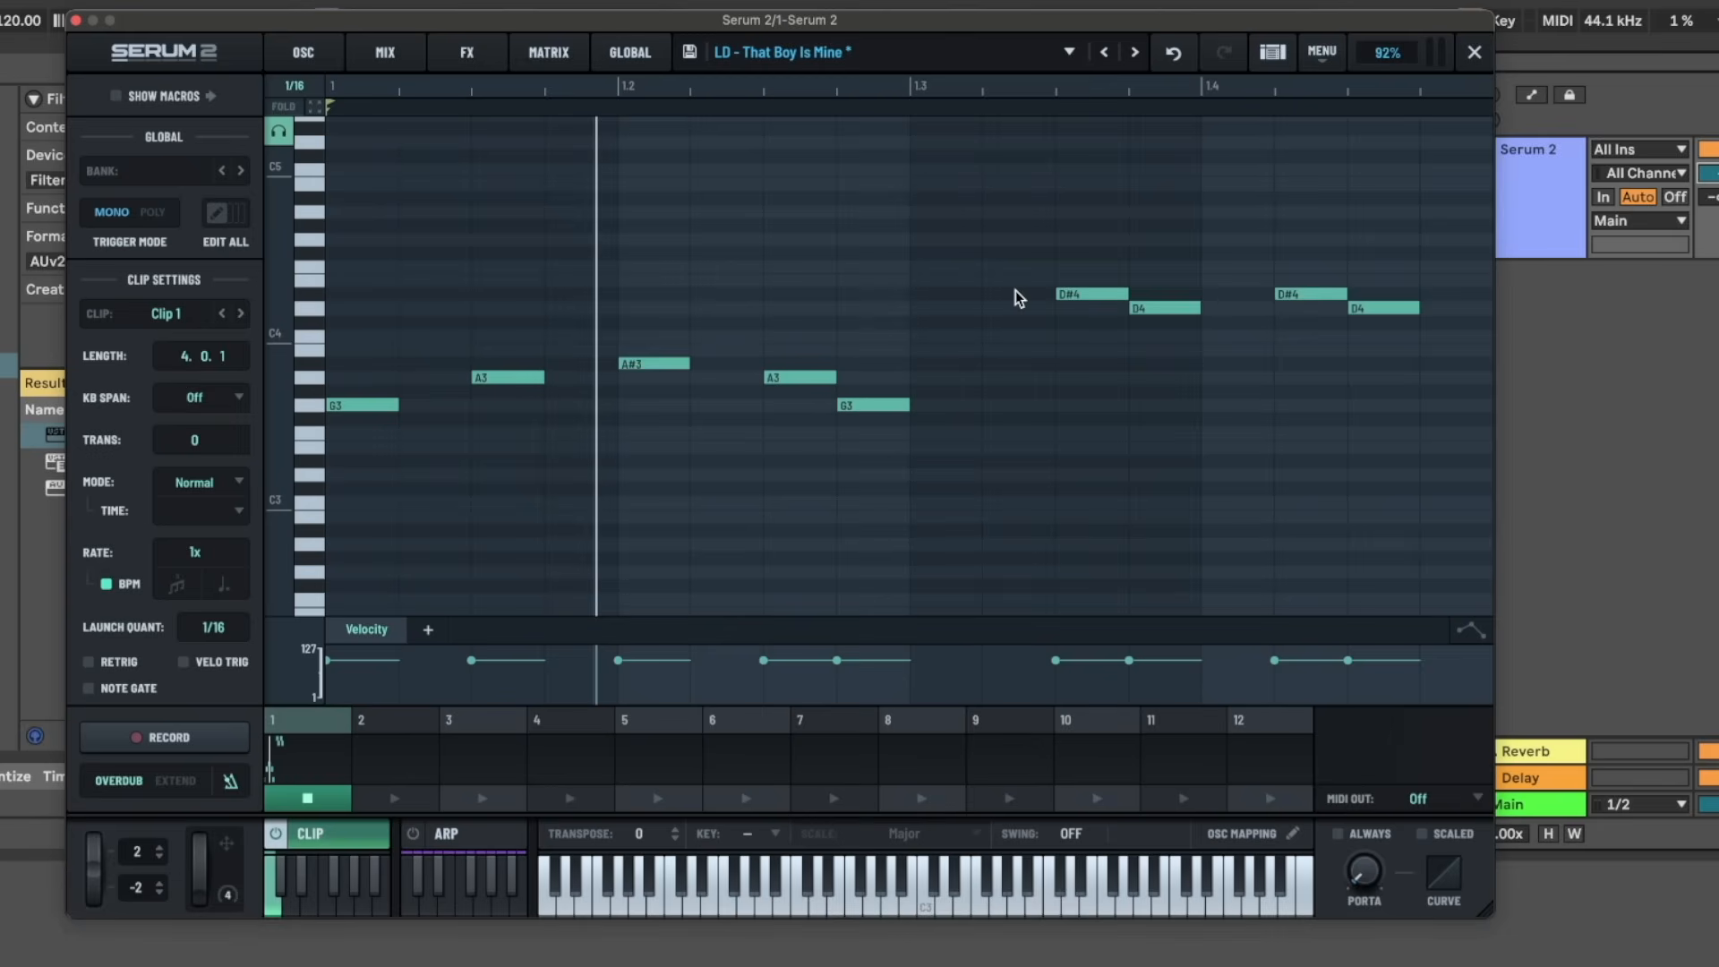
- Examine the lengthened clip's timeline and the full note range of its piano roll
scroll(1411, 496, right, 15)
scroll(1411, 496, down, 2)
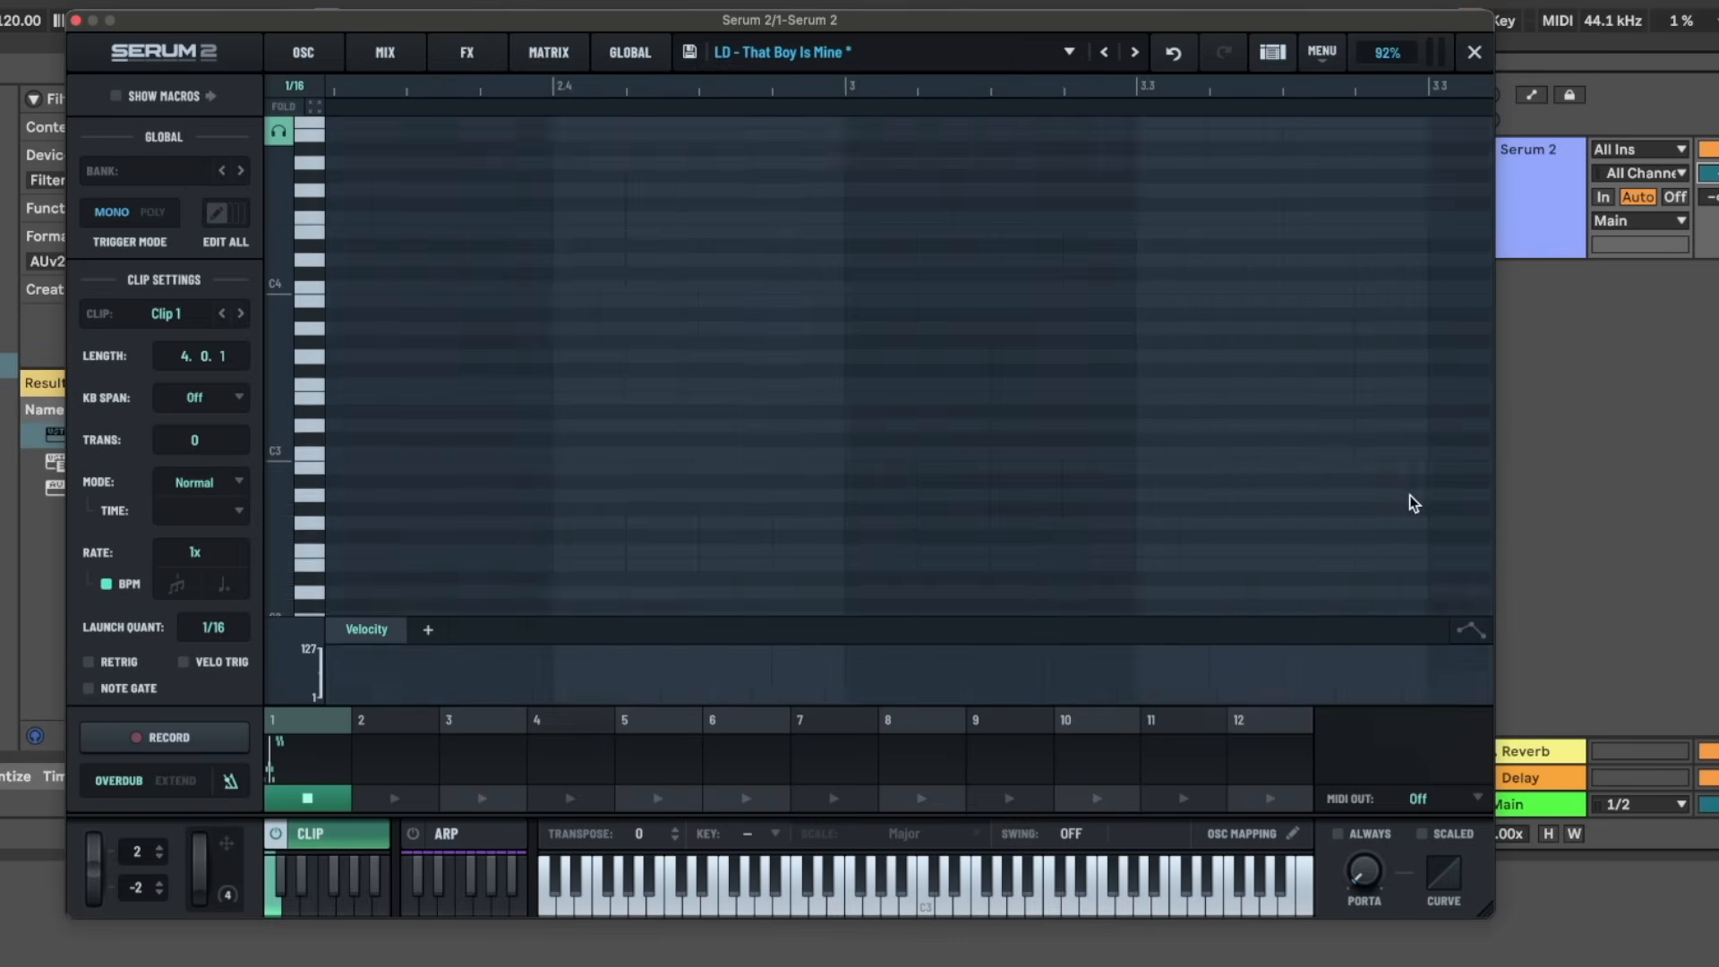
scroll(1334, 416, left, 15)
scroll(1335, 416, down, 10)
scroll(816, 349, up, 10)
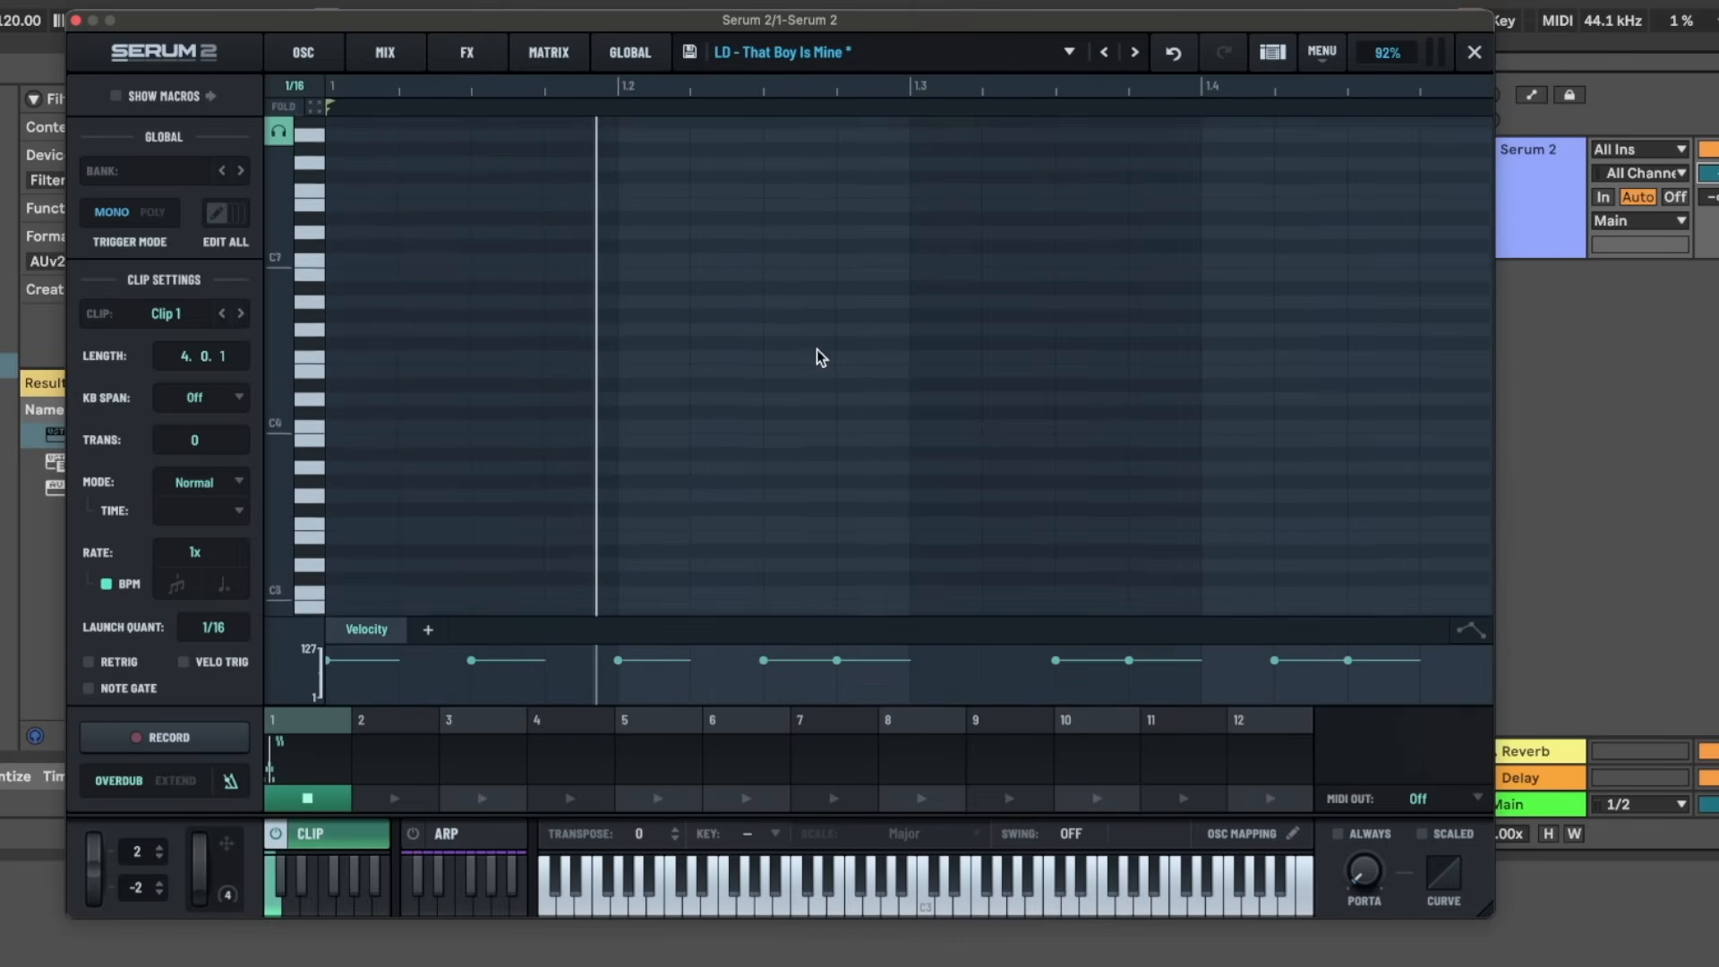
scroll(816, 349, up, 3)
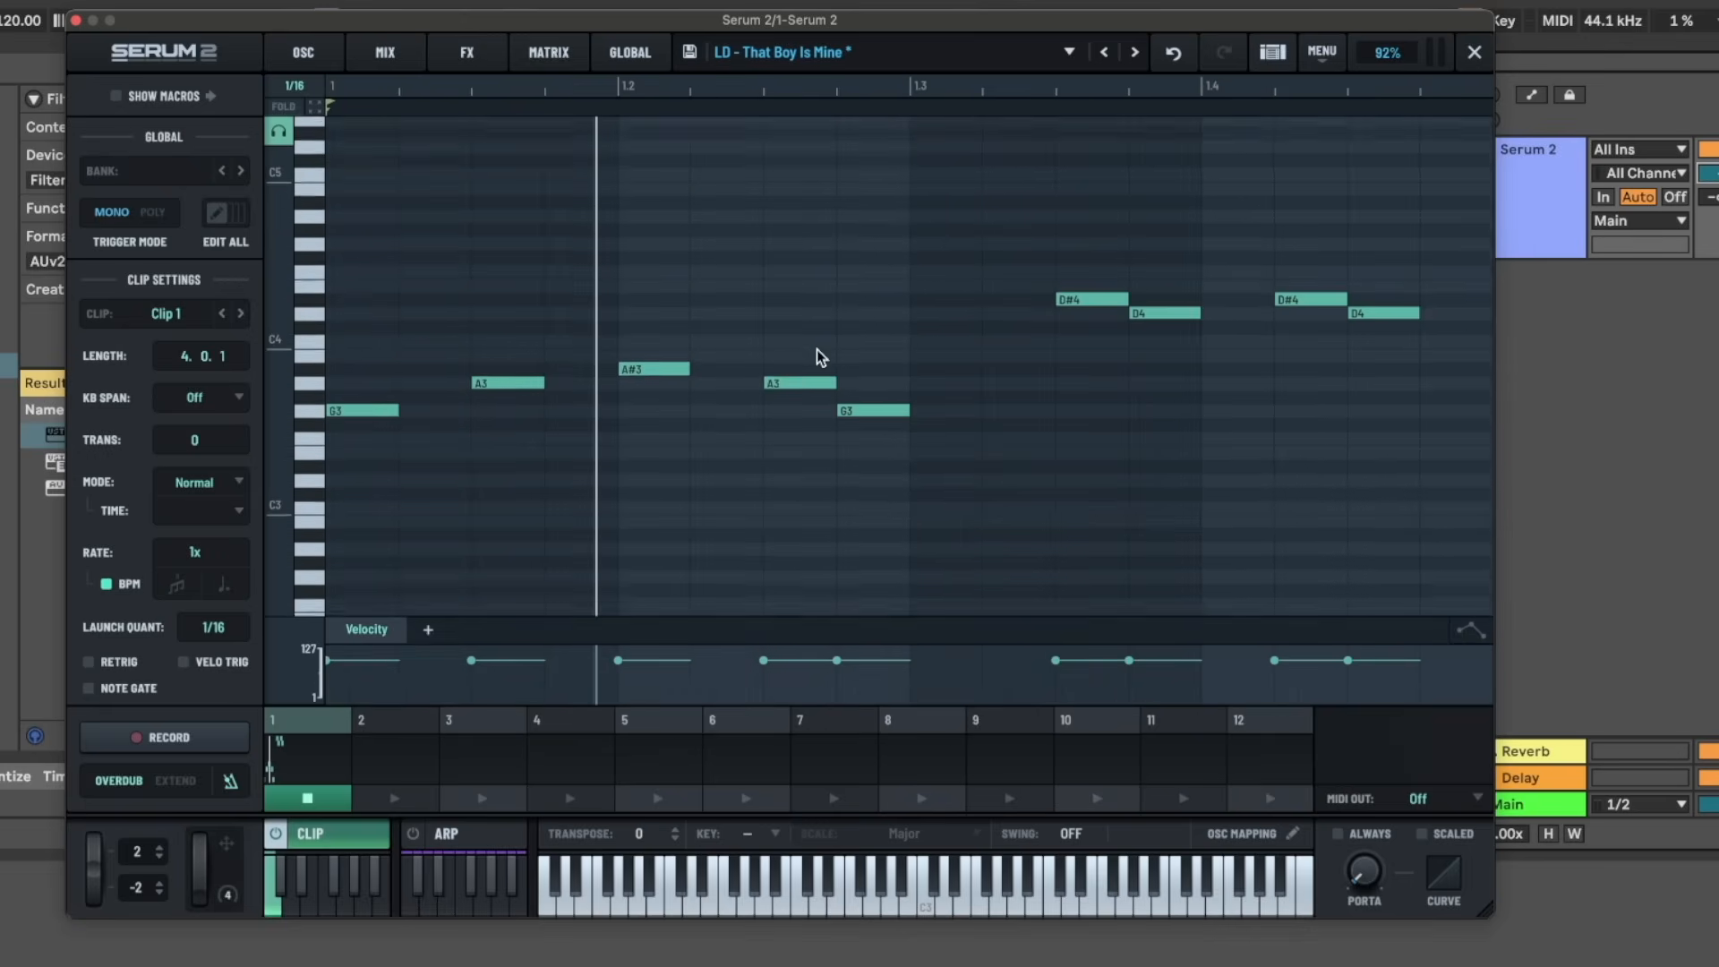
scroll(817, 349, right, 12)
scroll(816, 349, left, 12)
scroll(816, 350, down, 5)
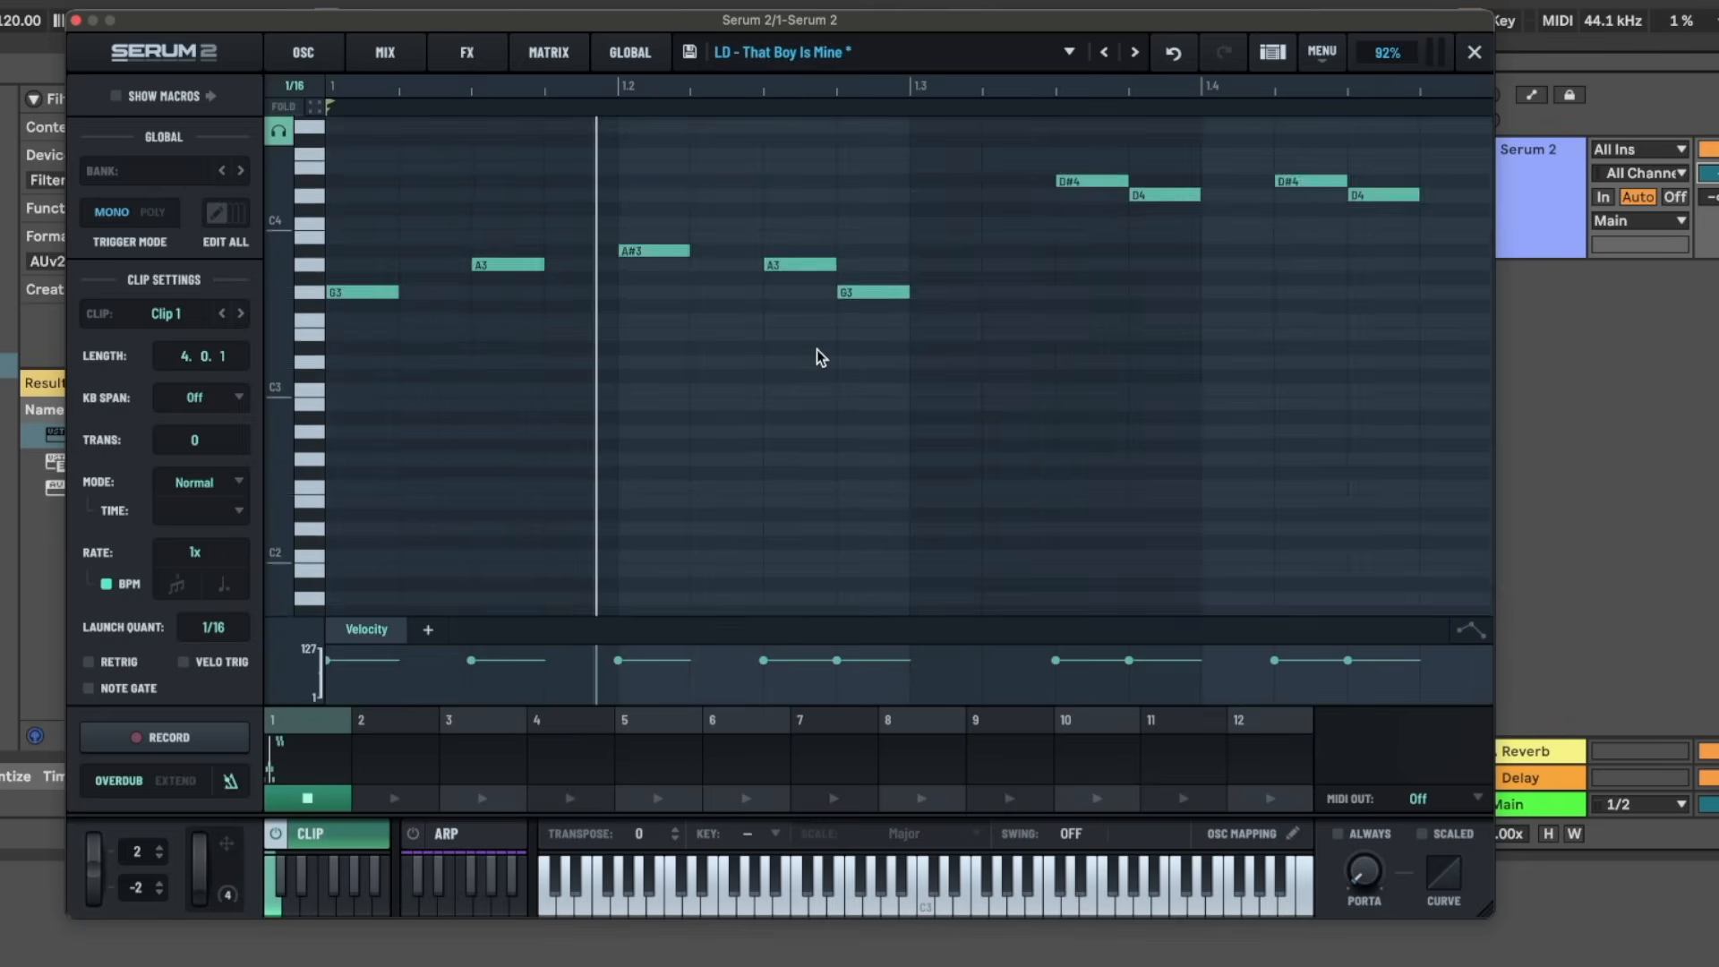
- Set clip 1's playback mode to Reverse and its length to 1.0.1
scroll(817, 349, up, 8)
scroll(817, 349, down, 2)
scroll(817, 349, down, 2)
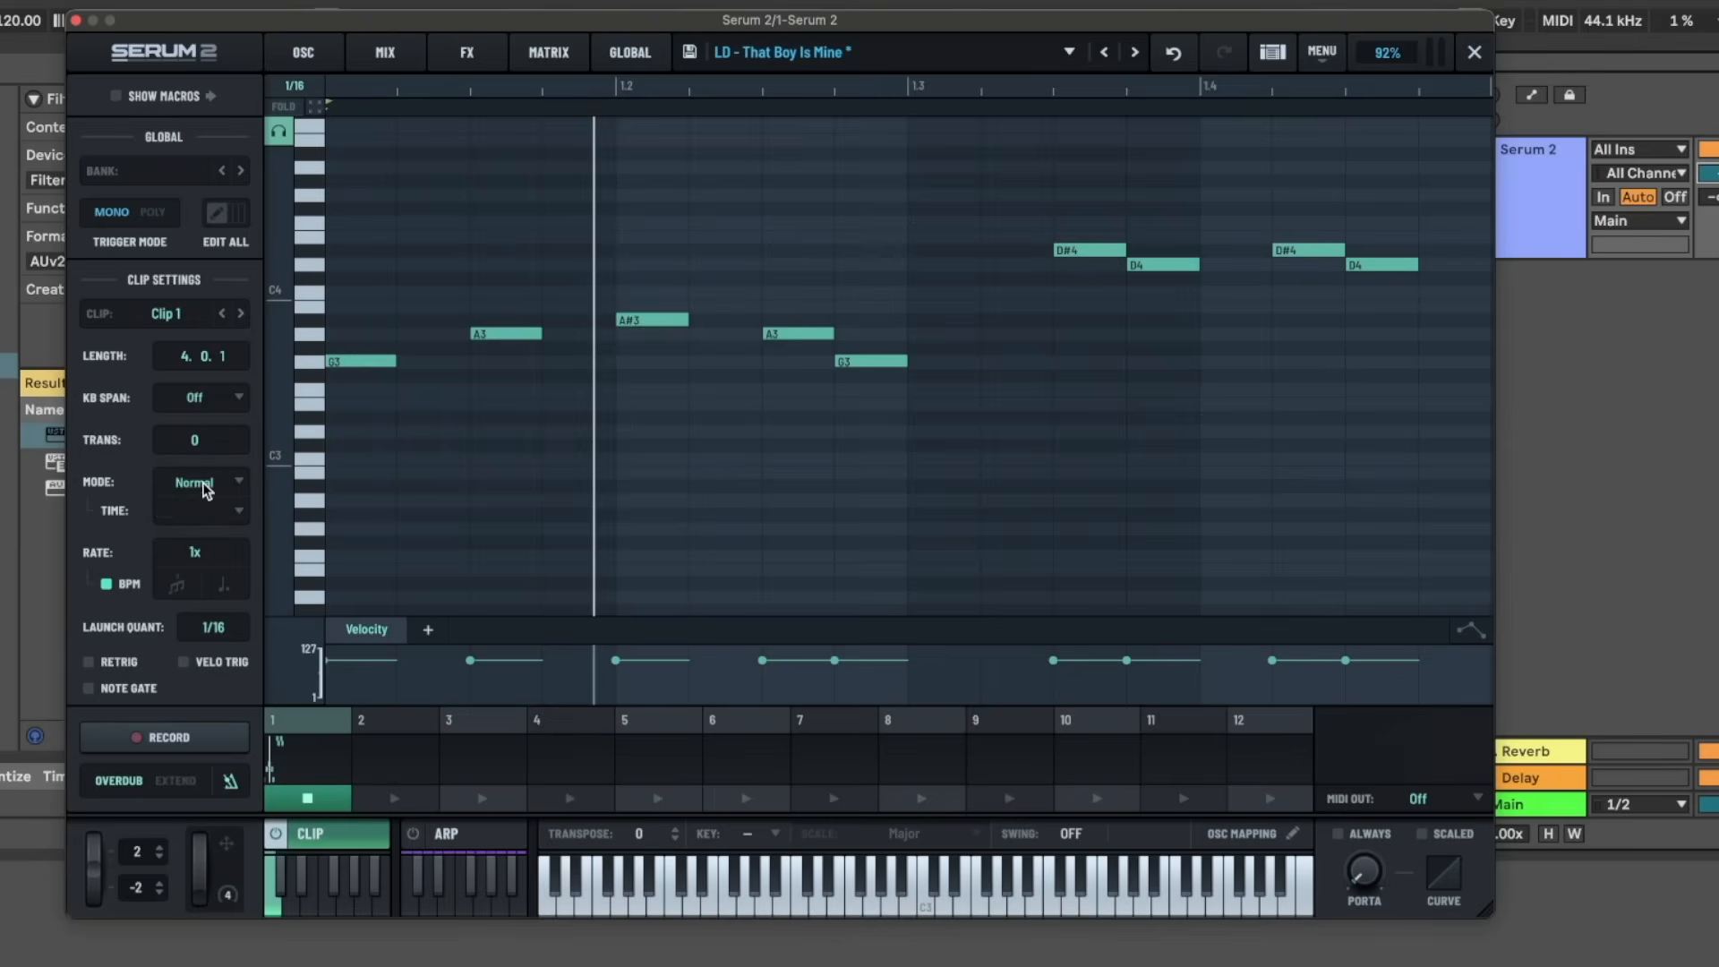
click(206, 488)
click(224, 536)
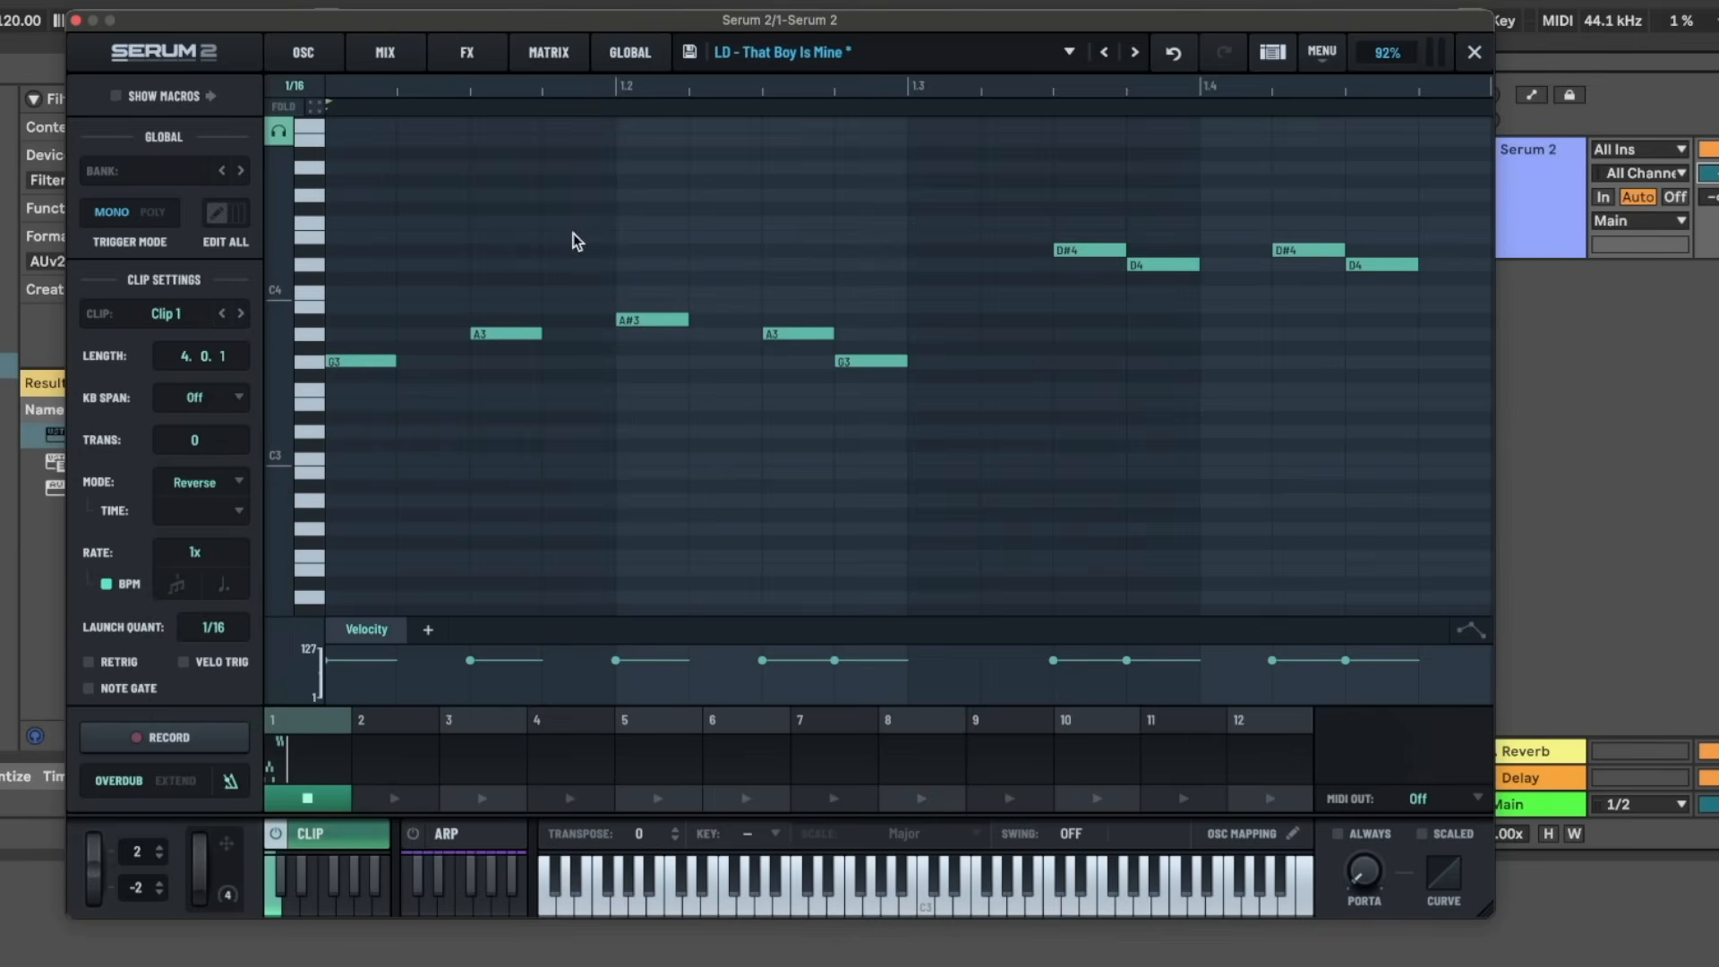
drag(182, 362, 181, 368)
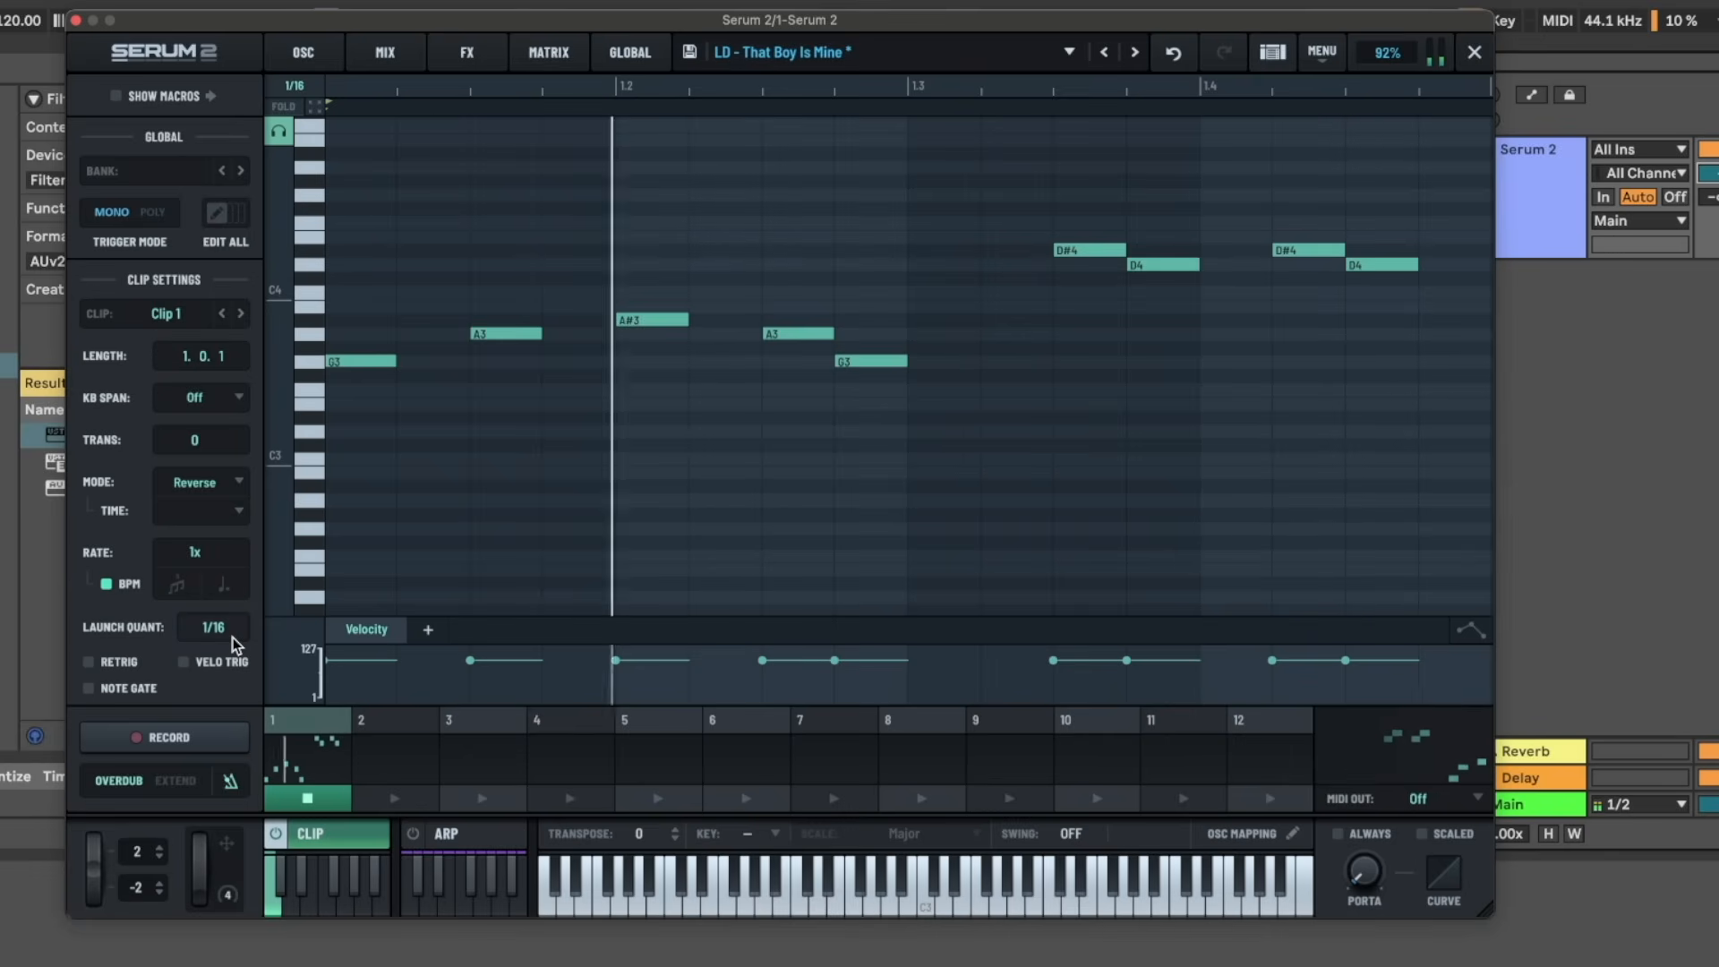
- Try the Pendulum mode on clip 1, followed by the Rand Start mode
click(197, 483)
click(211, 563)
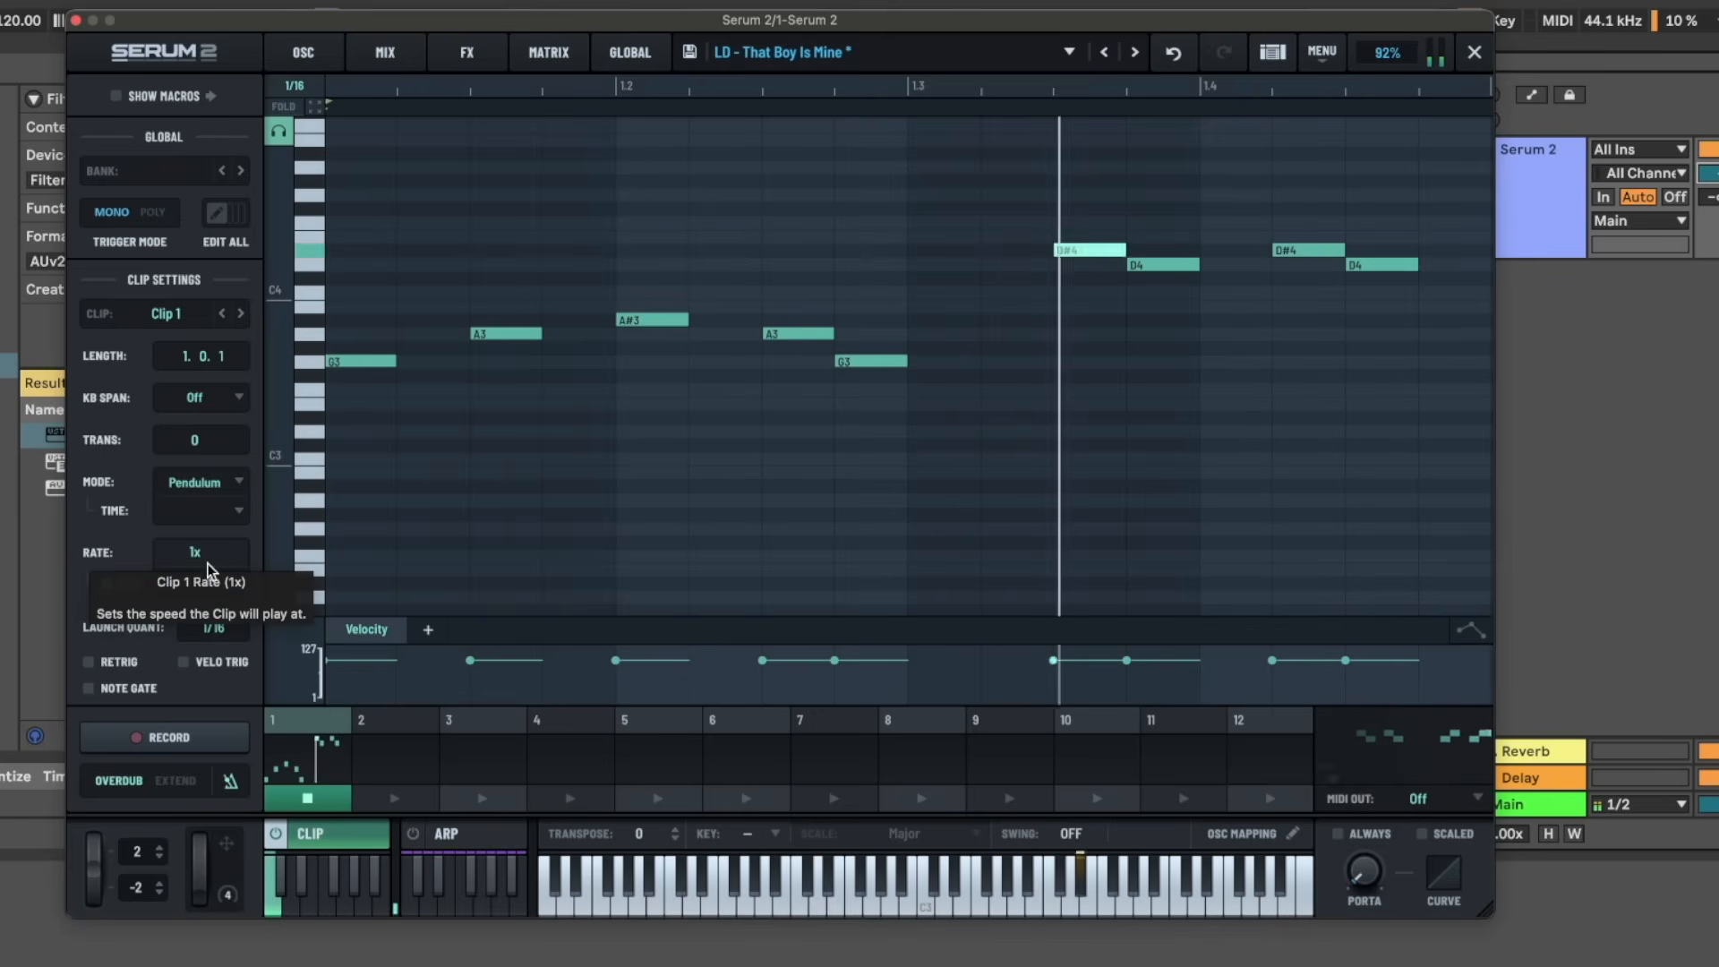
click(197, 482)
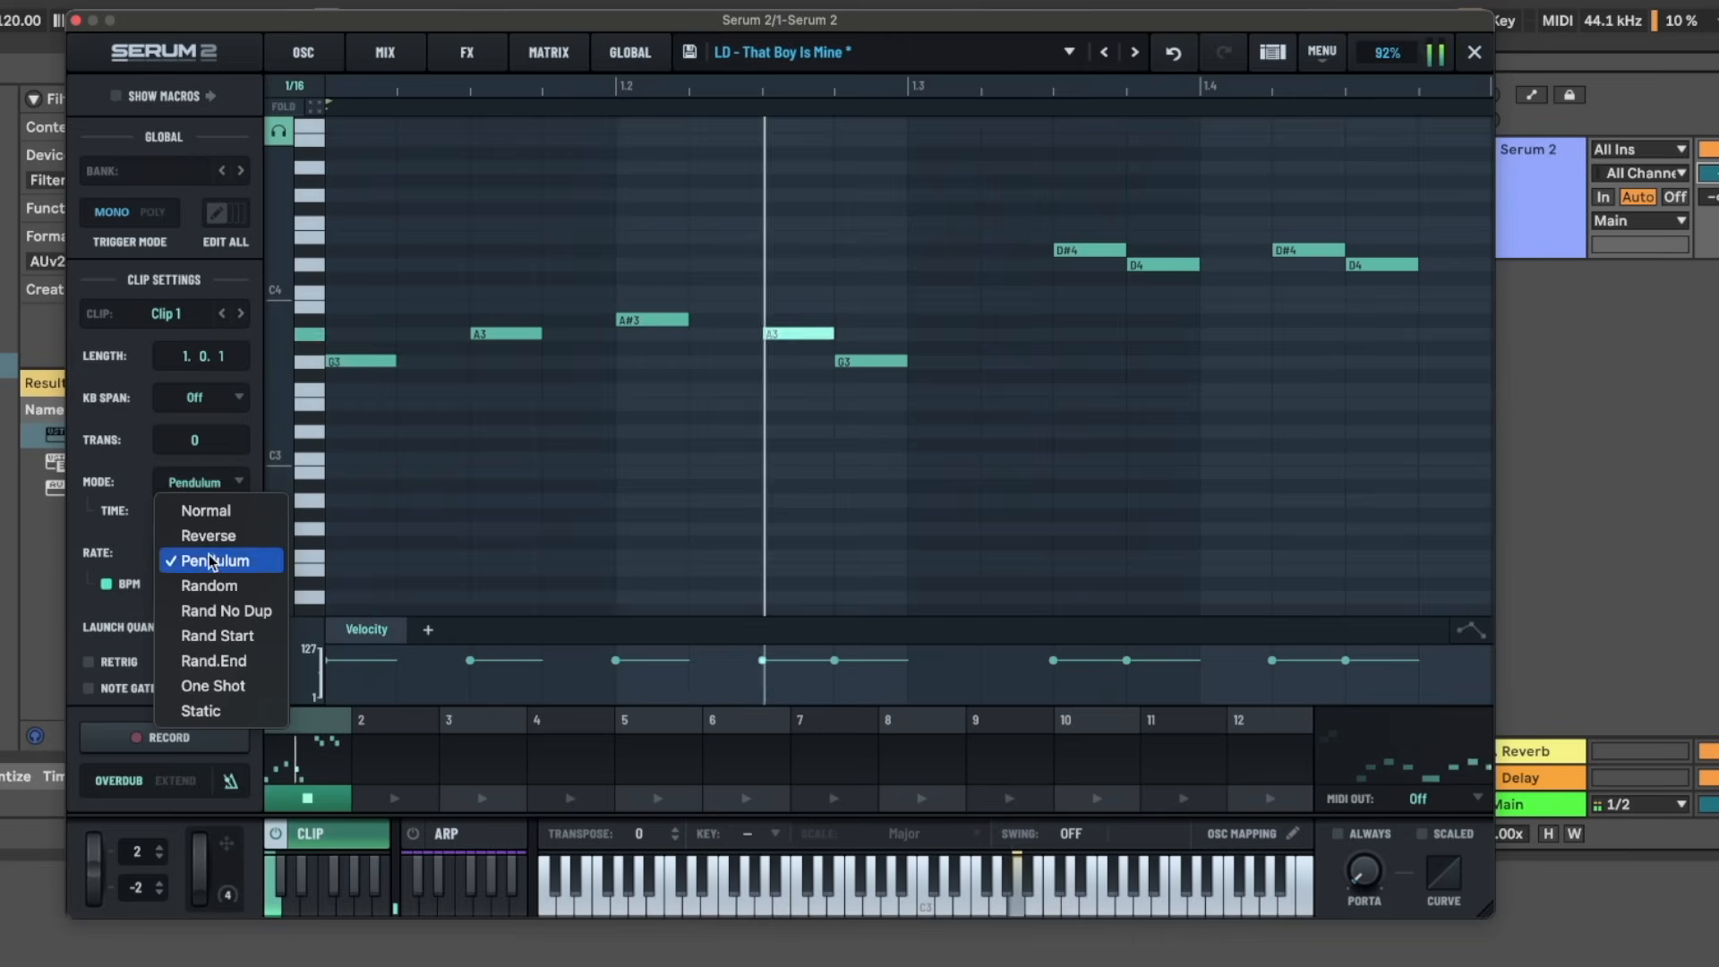
click(200, 638)
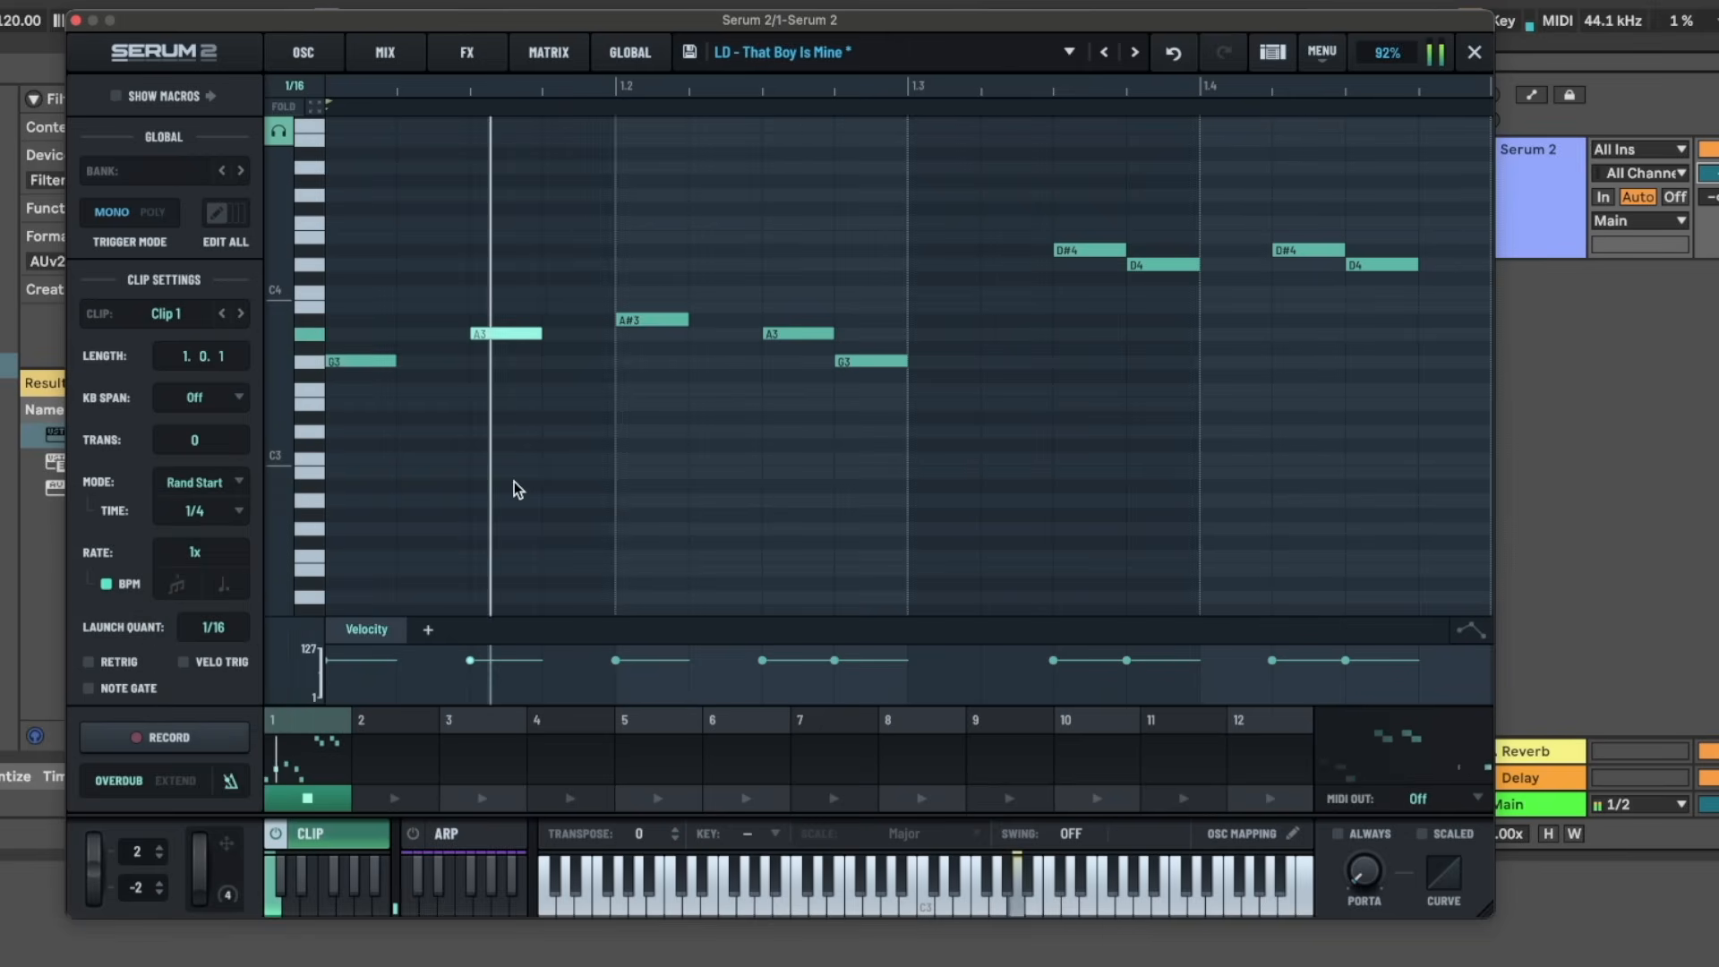
- Set clip 1's playback mode to Static, enable Retrig and stop the clip
click(191, 487)
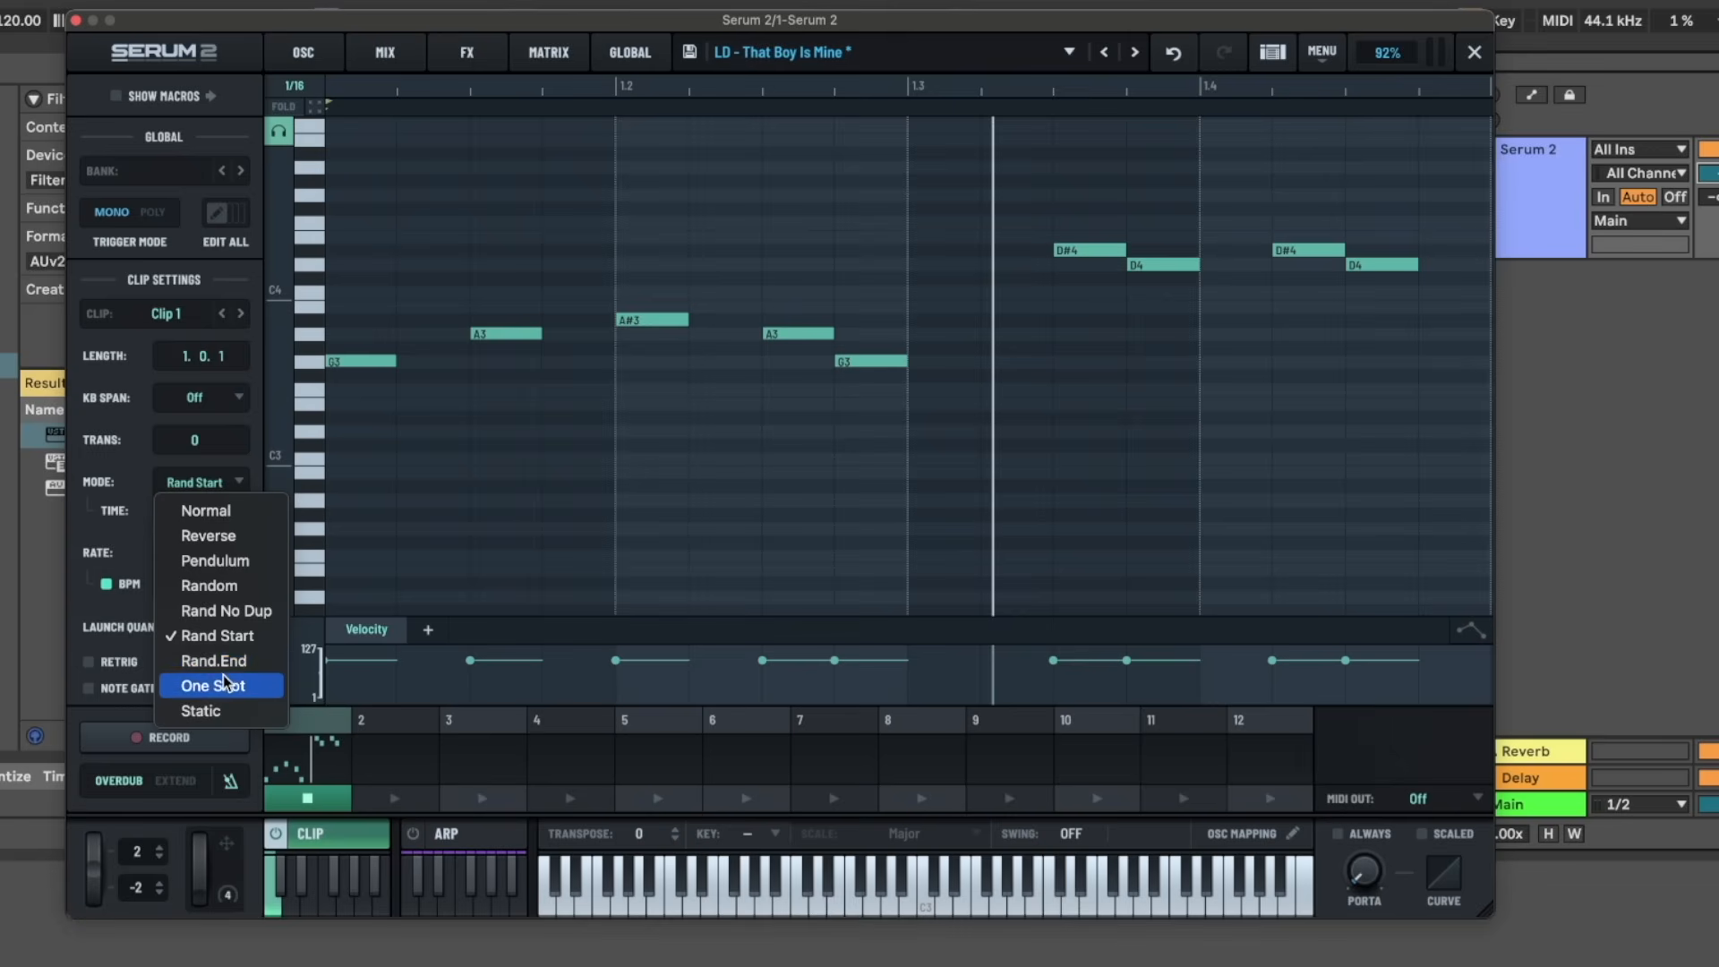
click(525, 206)
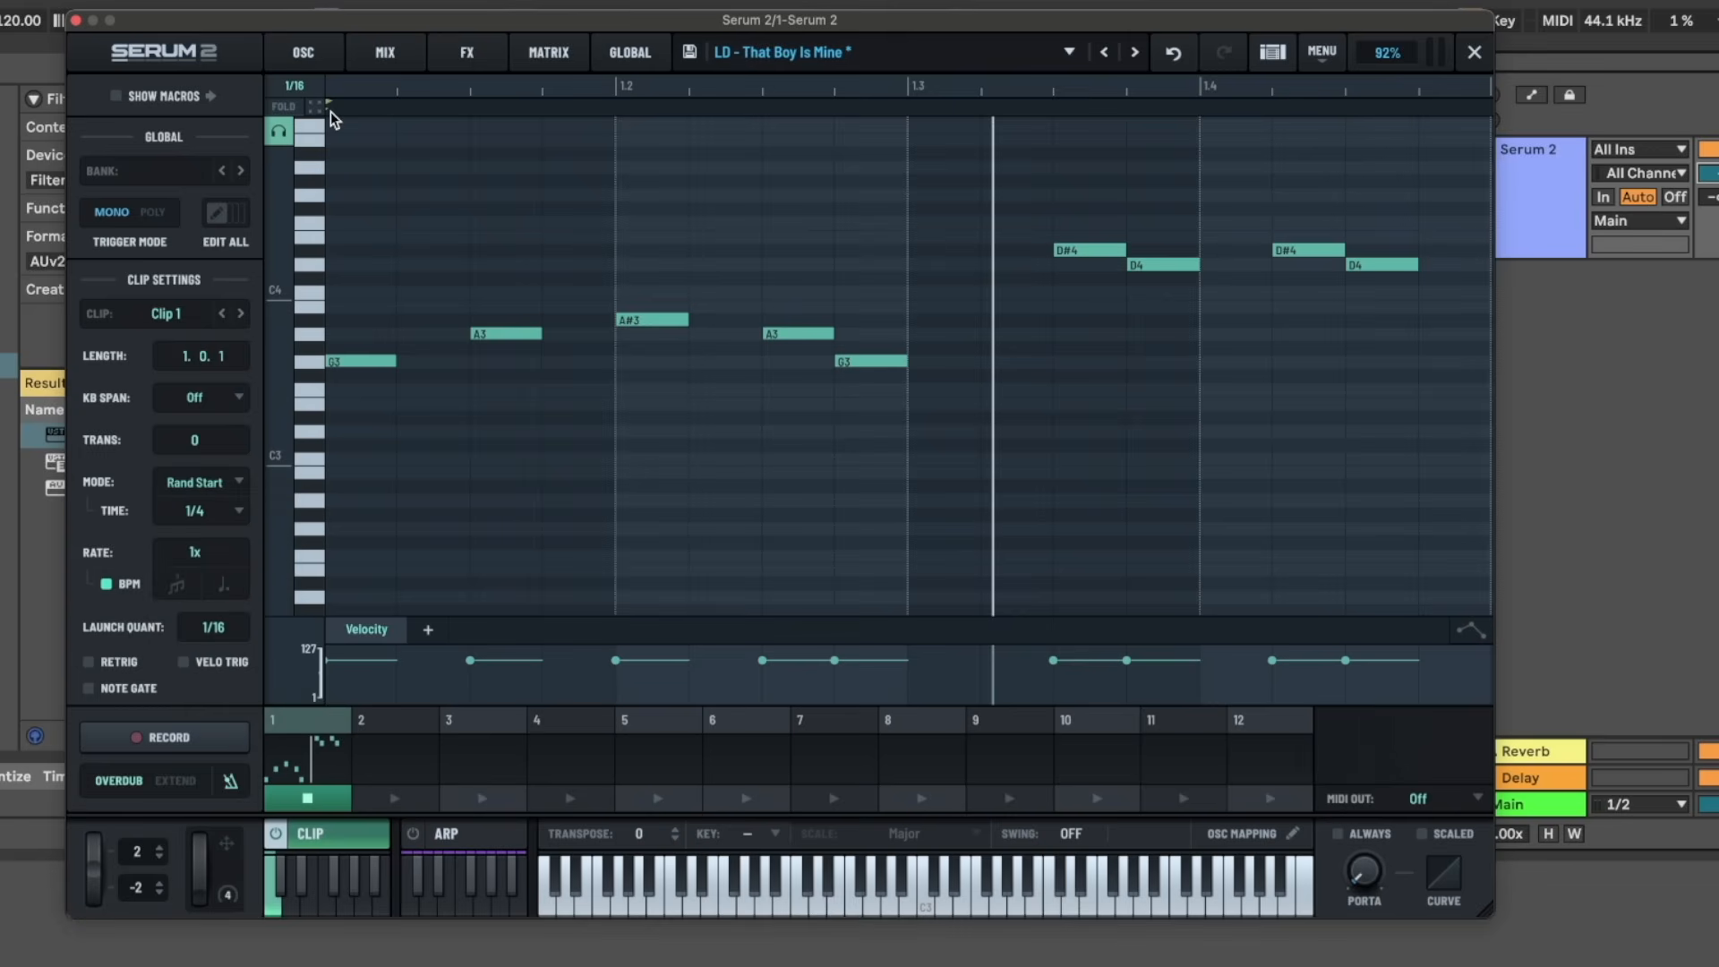
click(206, 513)
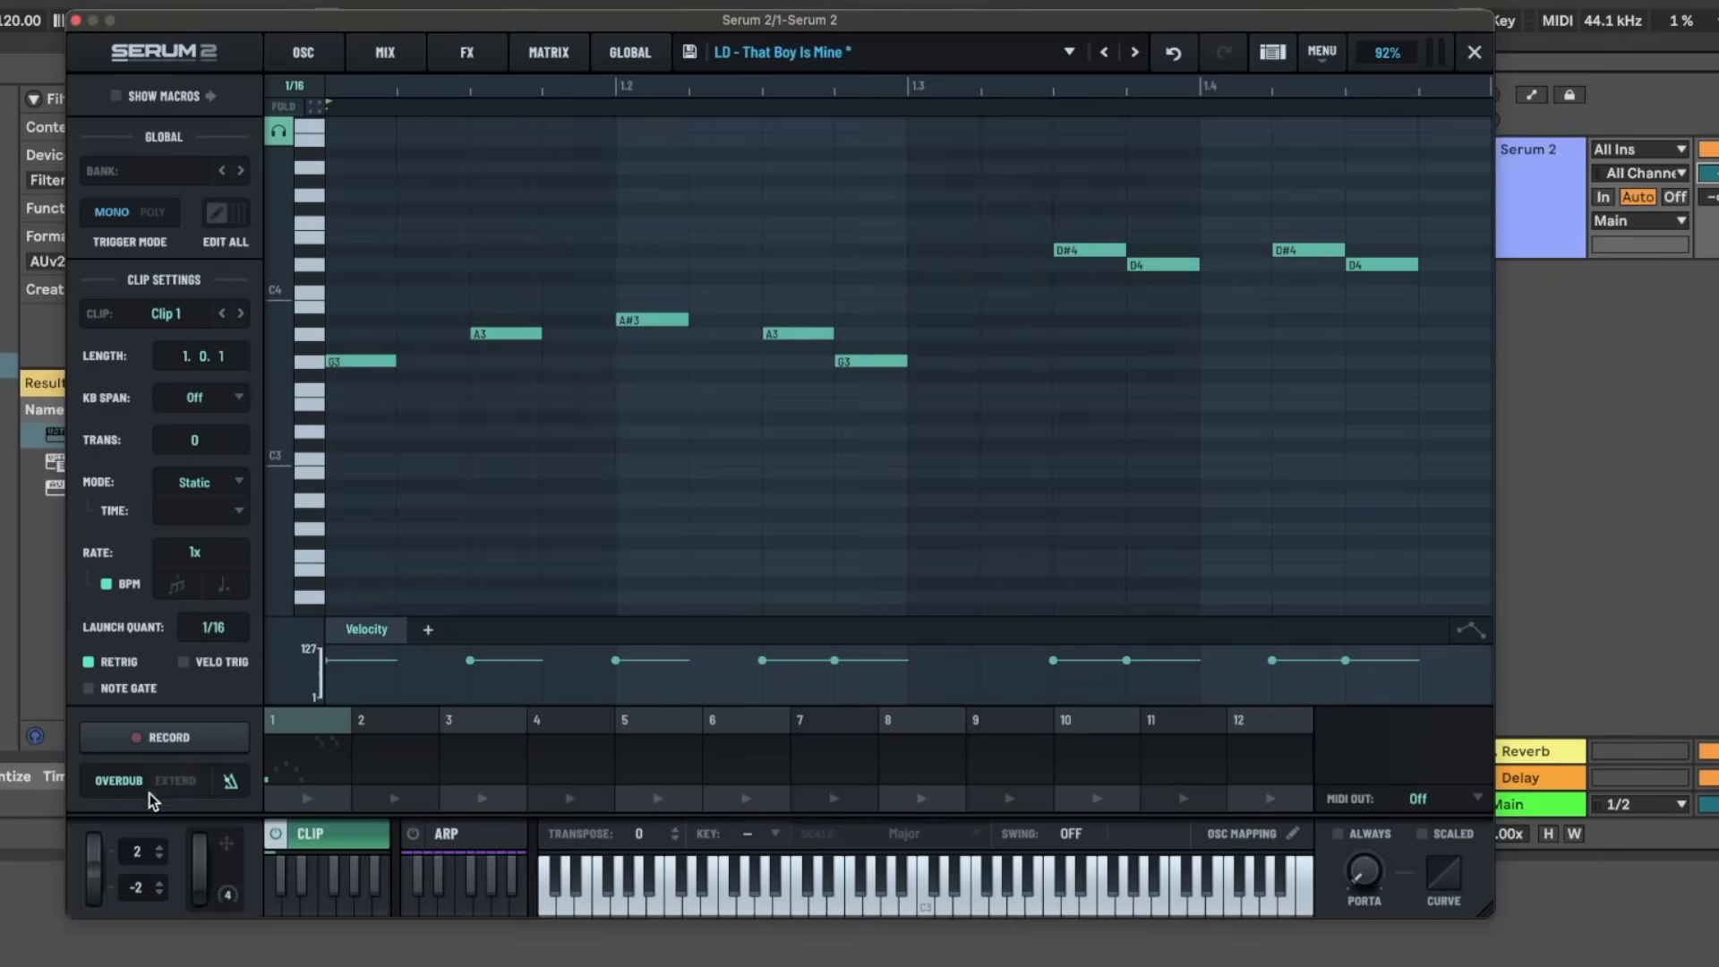
- Delete all notes from clip 1 and record a new pattern of C3 and G3 notes
key(super+a)
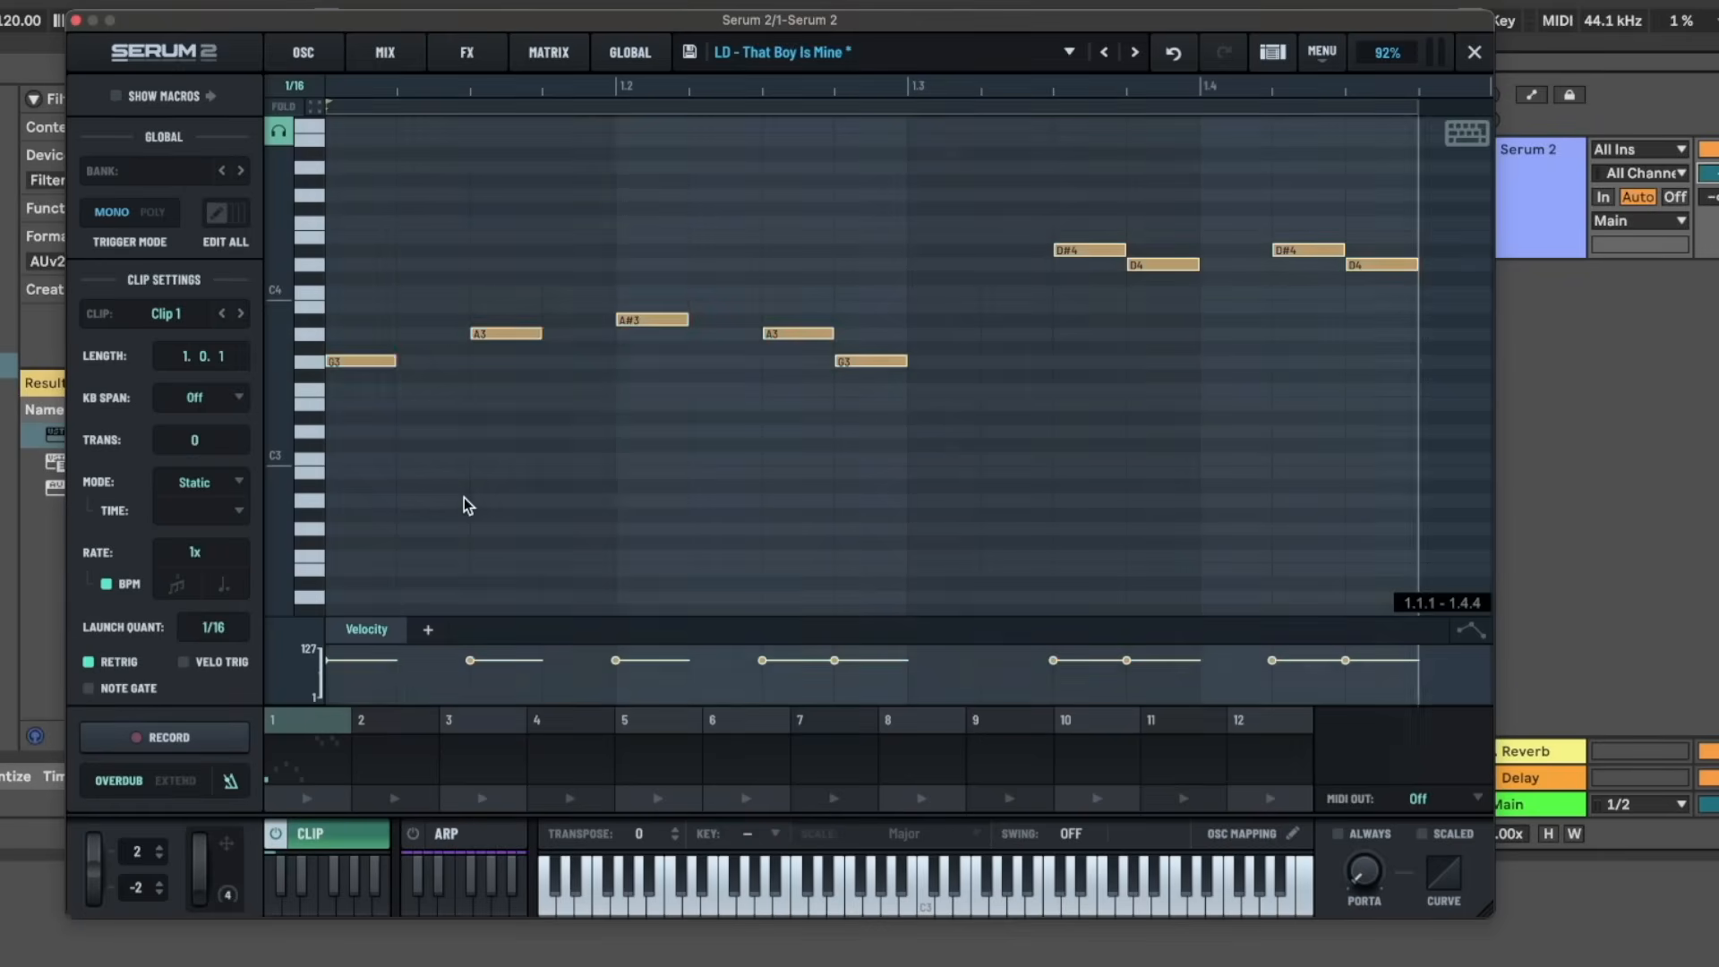
key(BackSpace)
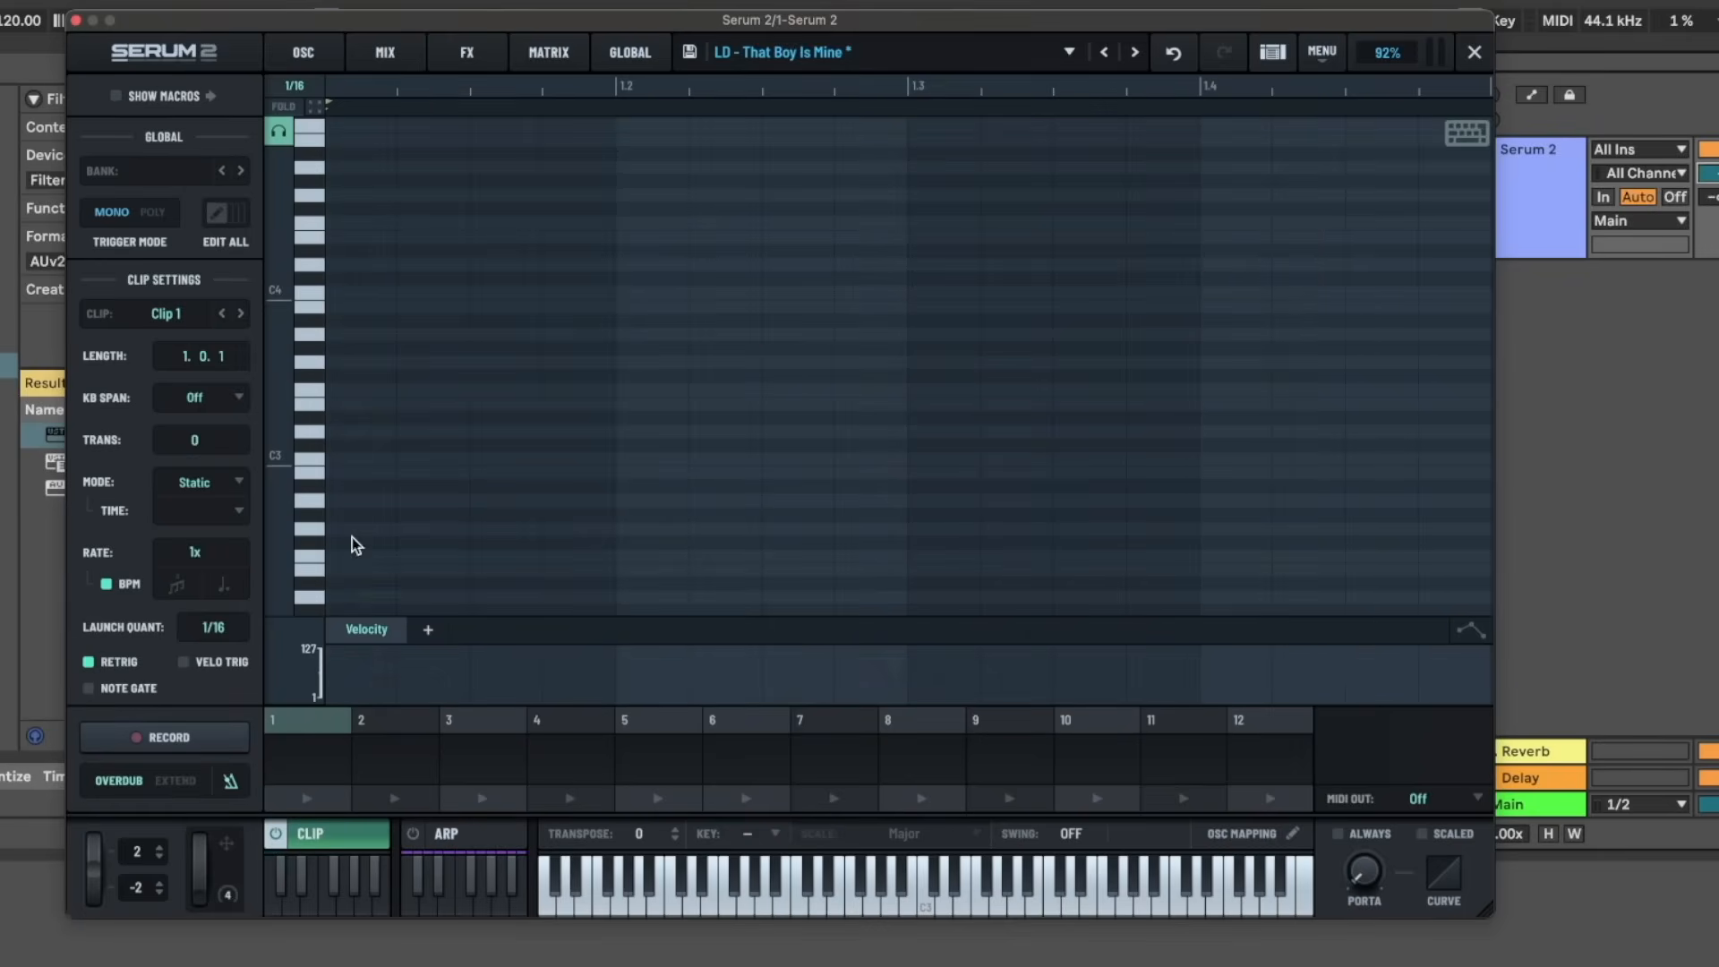
click(150, 732)
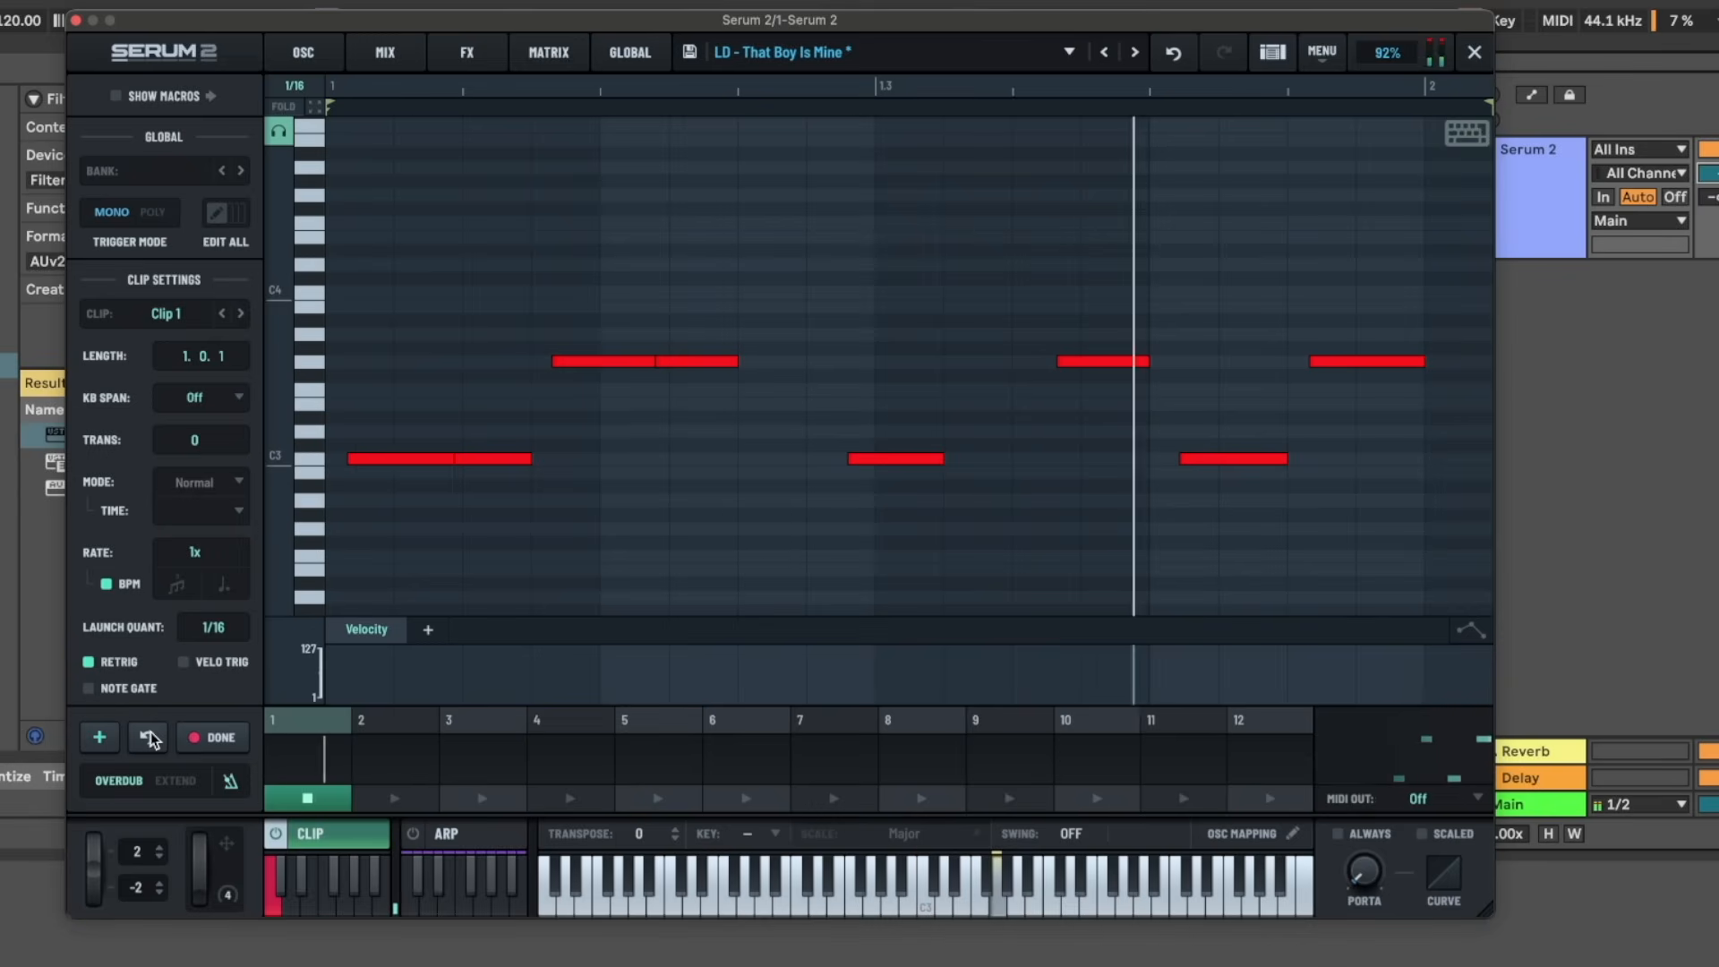
click(215, 737)
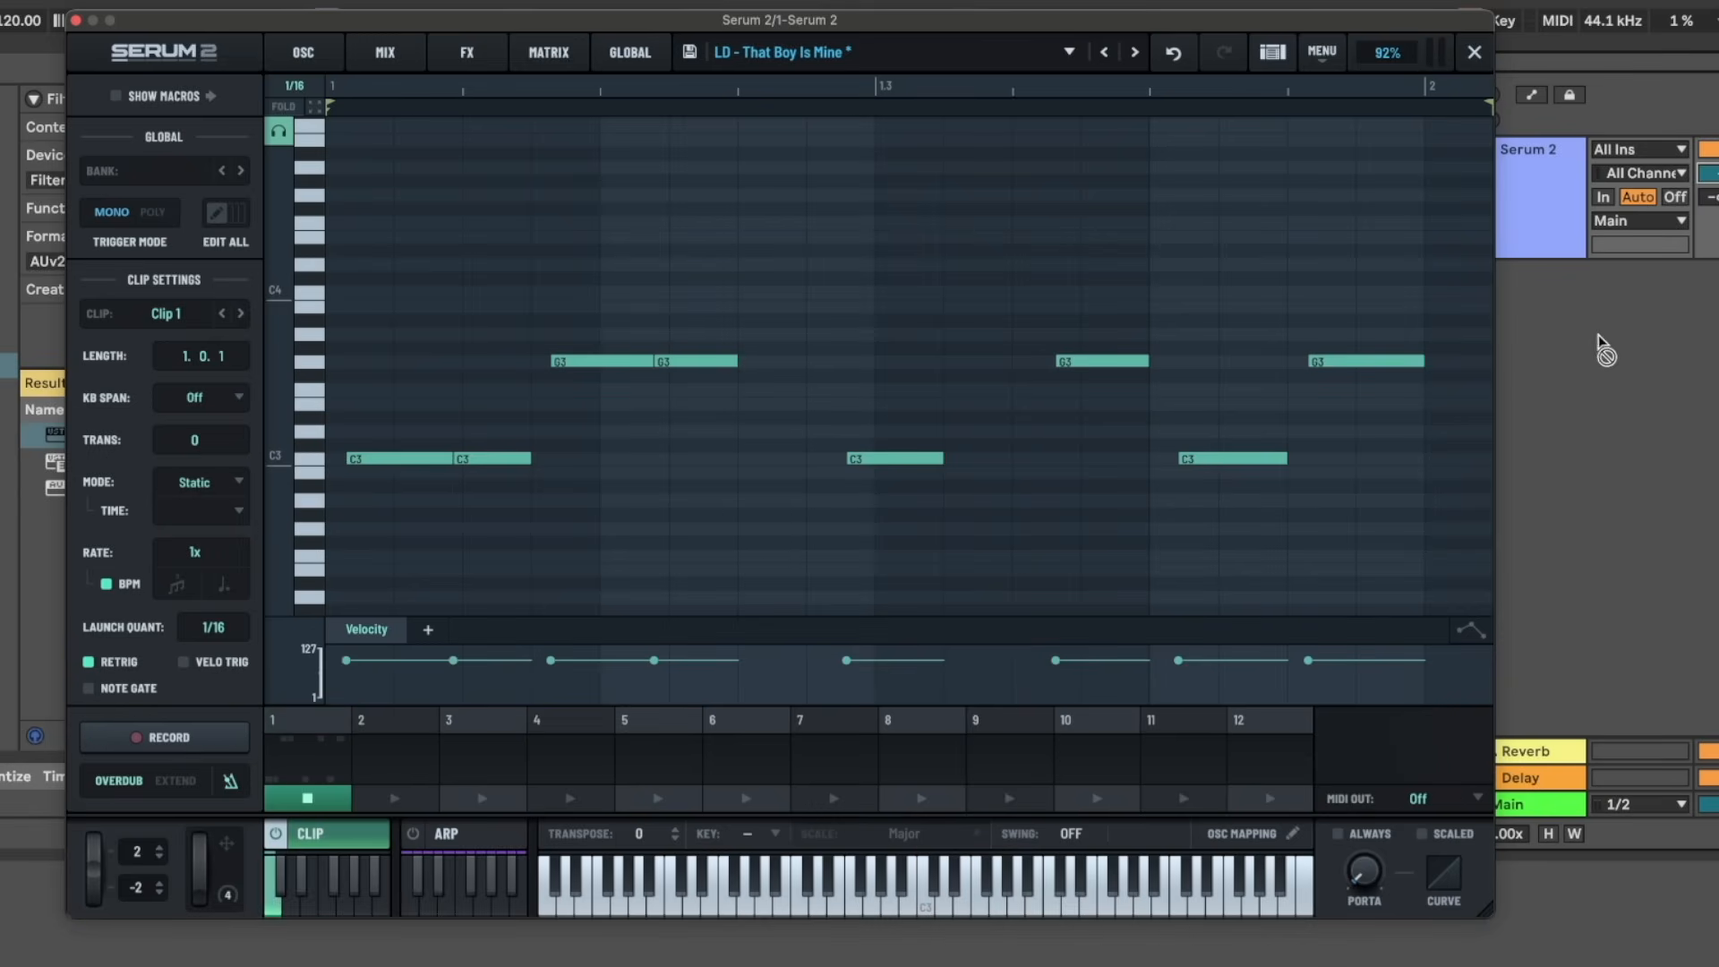
- Switch to Ableton Live and place the recorded pattern as a MIDI clip on the Serum 2 track at bar 22
drag(1325, 16, 1225, 294)
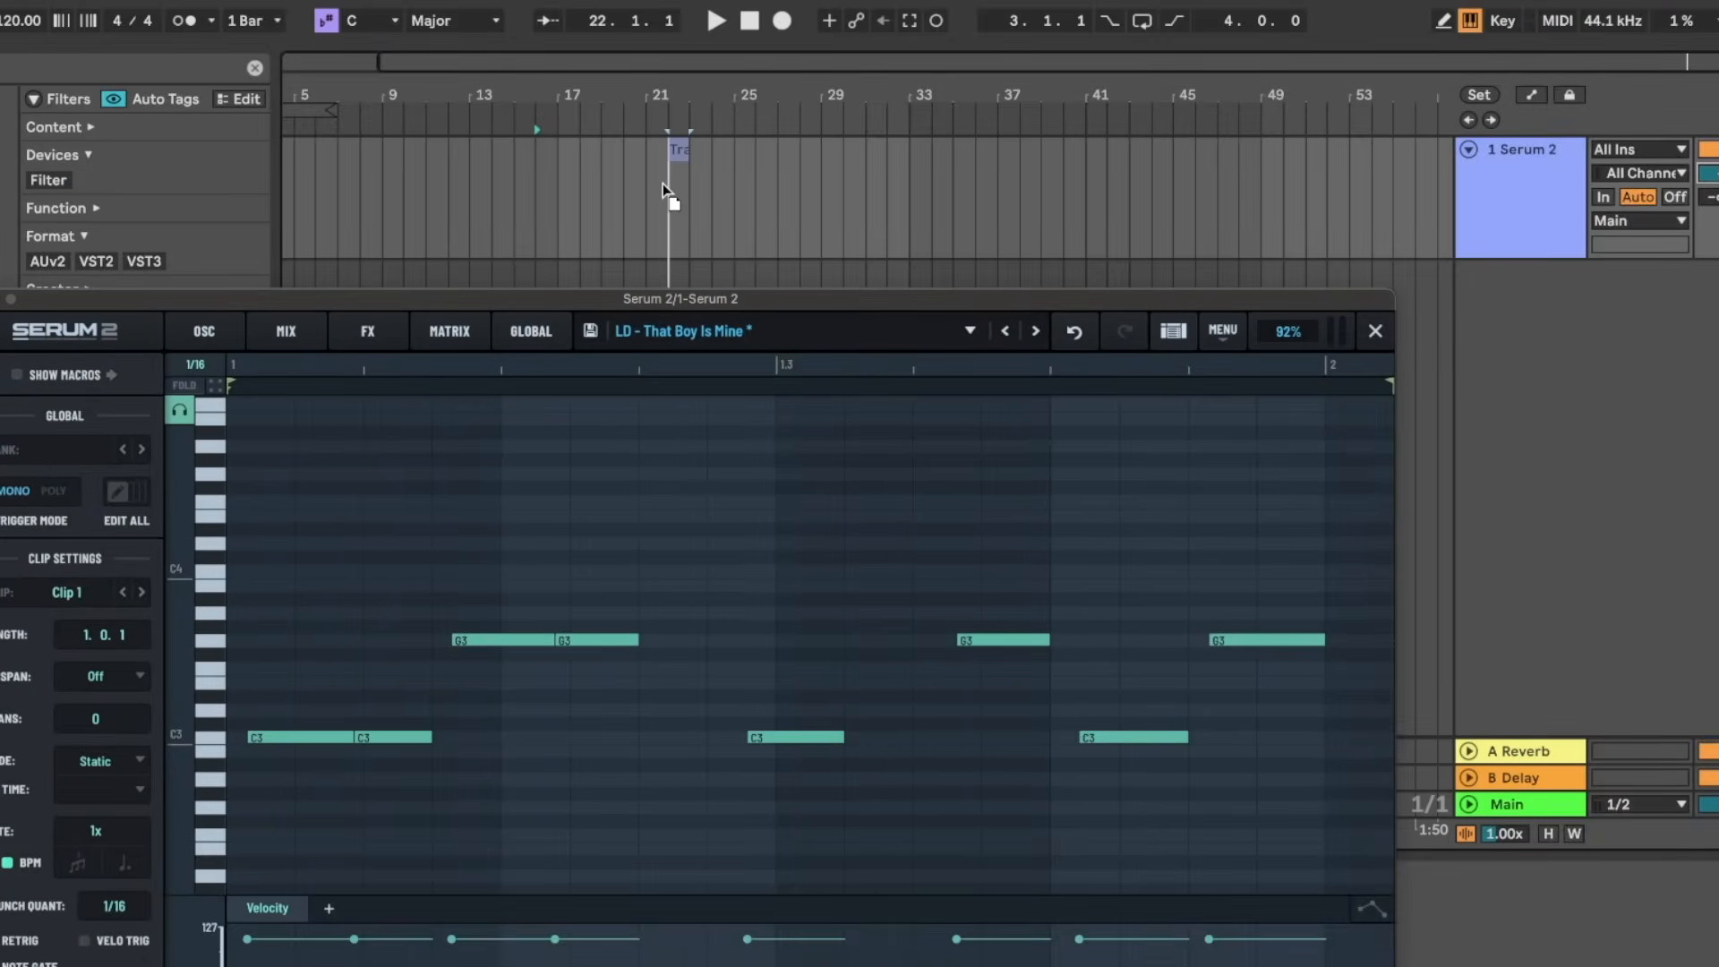
drag(663, 185, 665, 186)
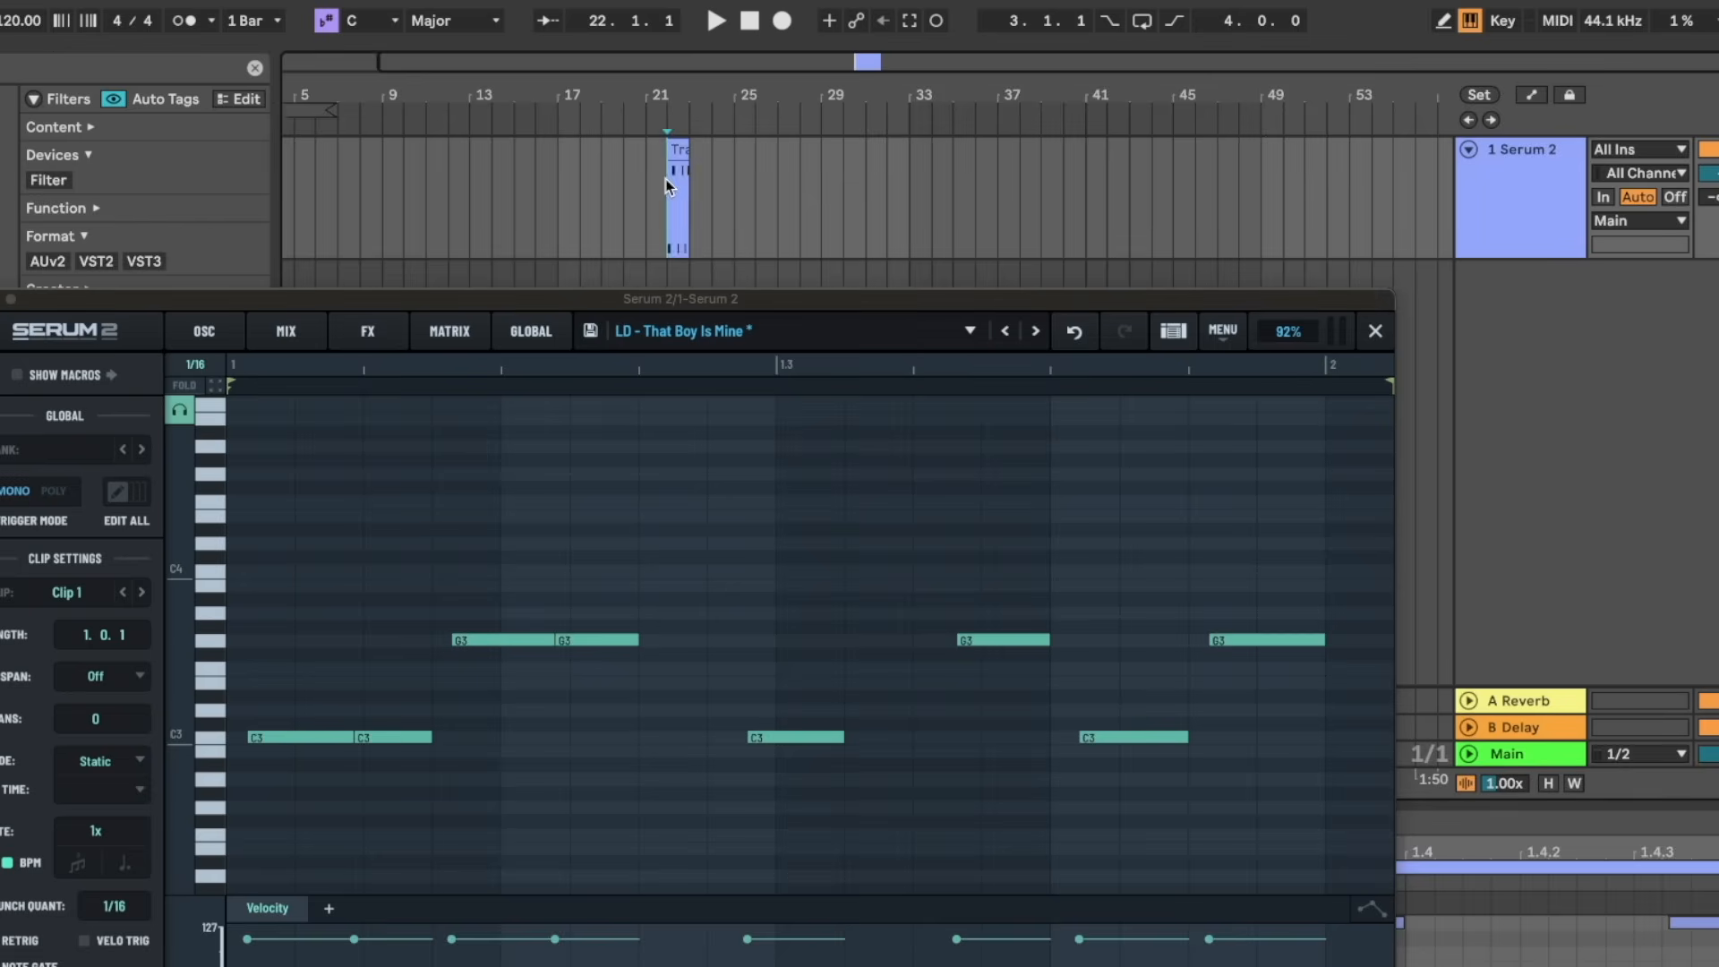
drag(652, 299, 808, 15)
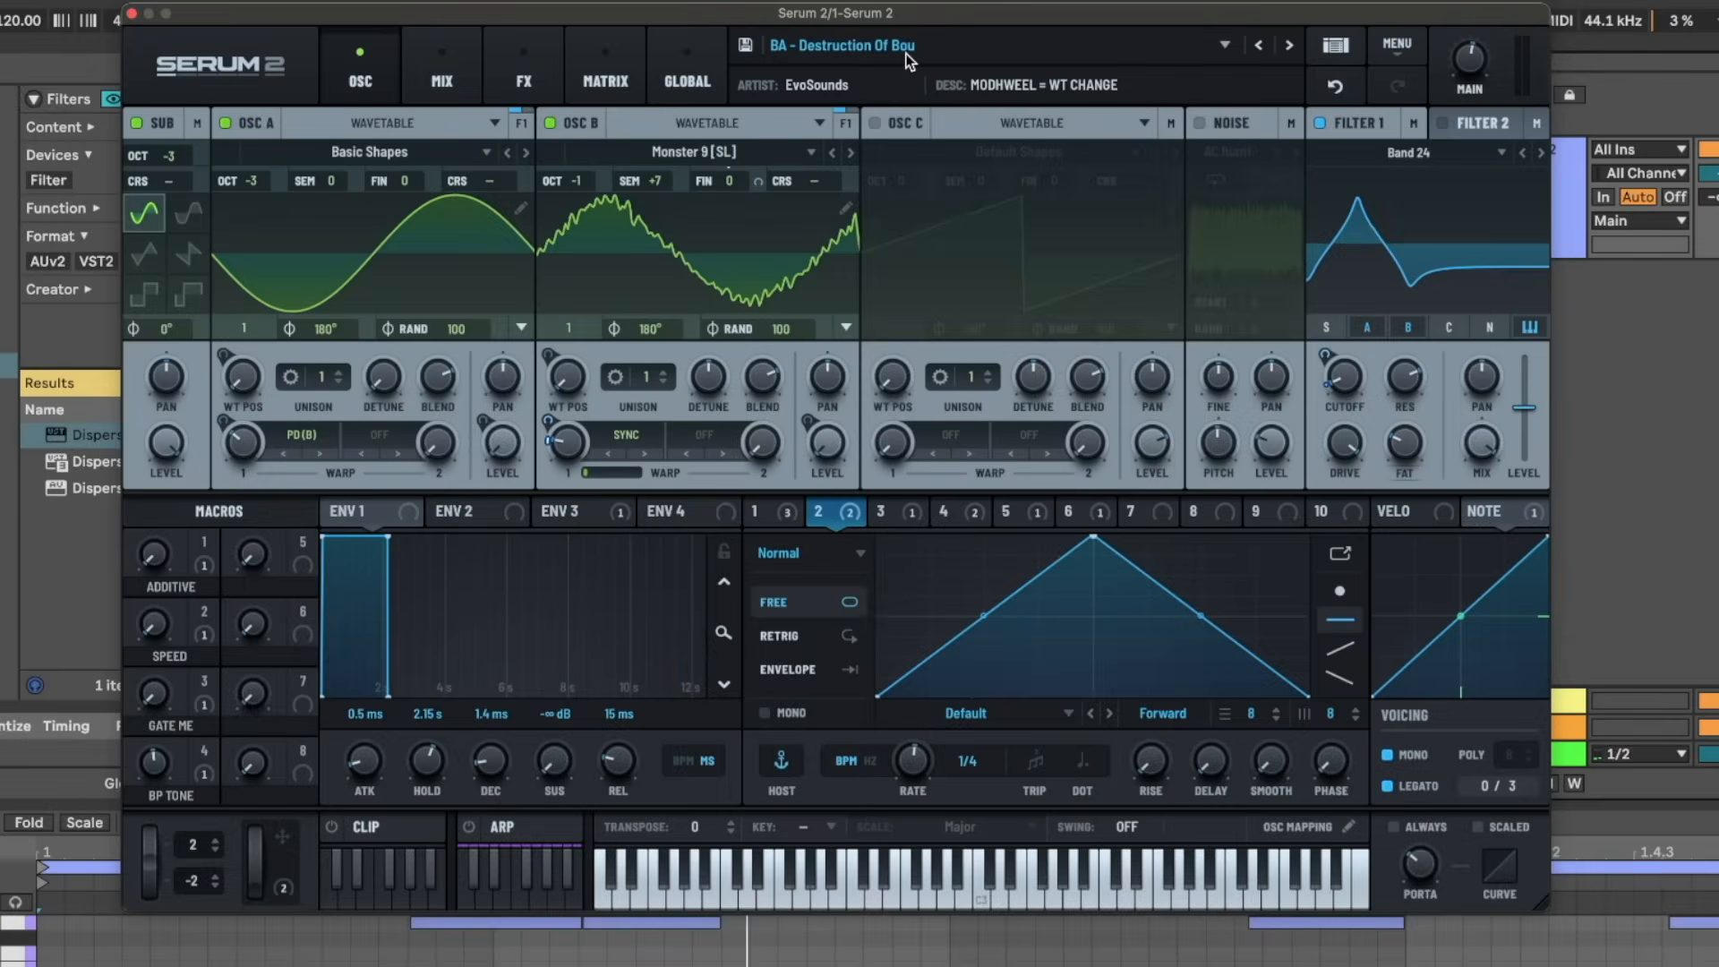
- Browse the Allstars Vol 2 user presets among the S1 Presets without loading another one
click(905, 52)
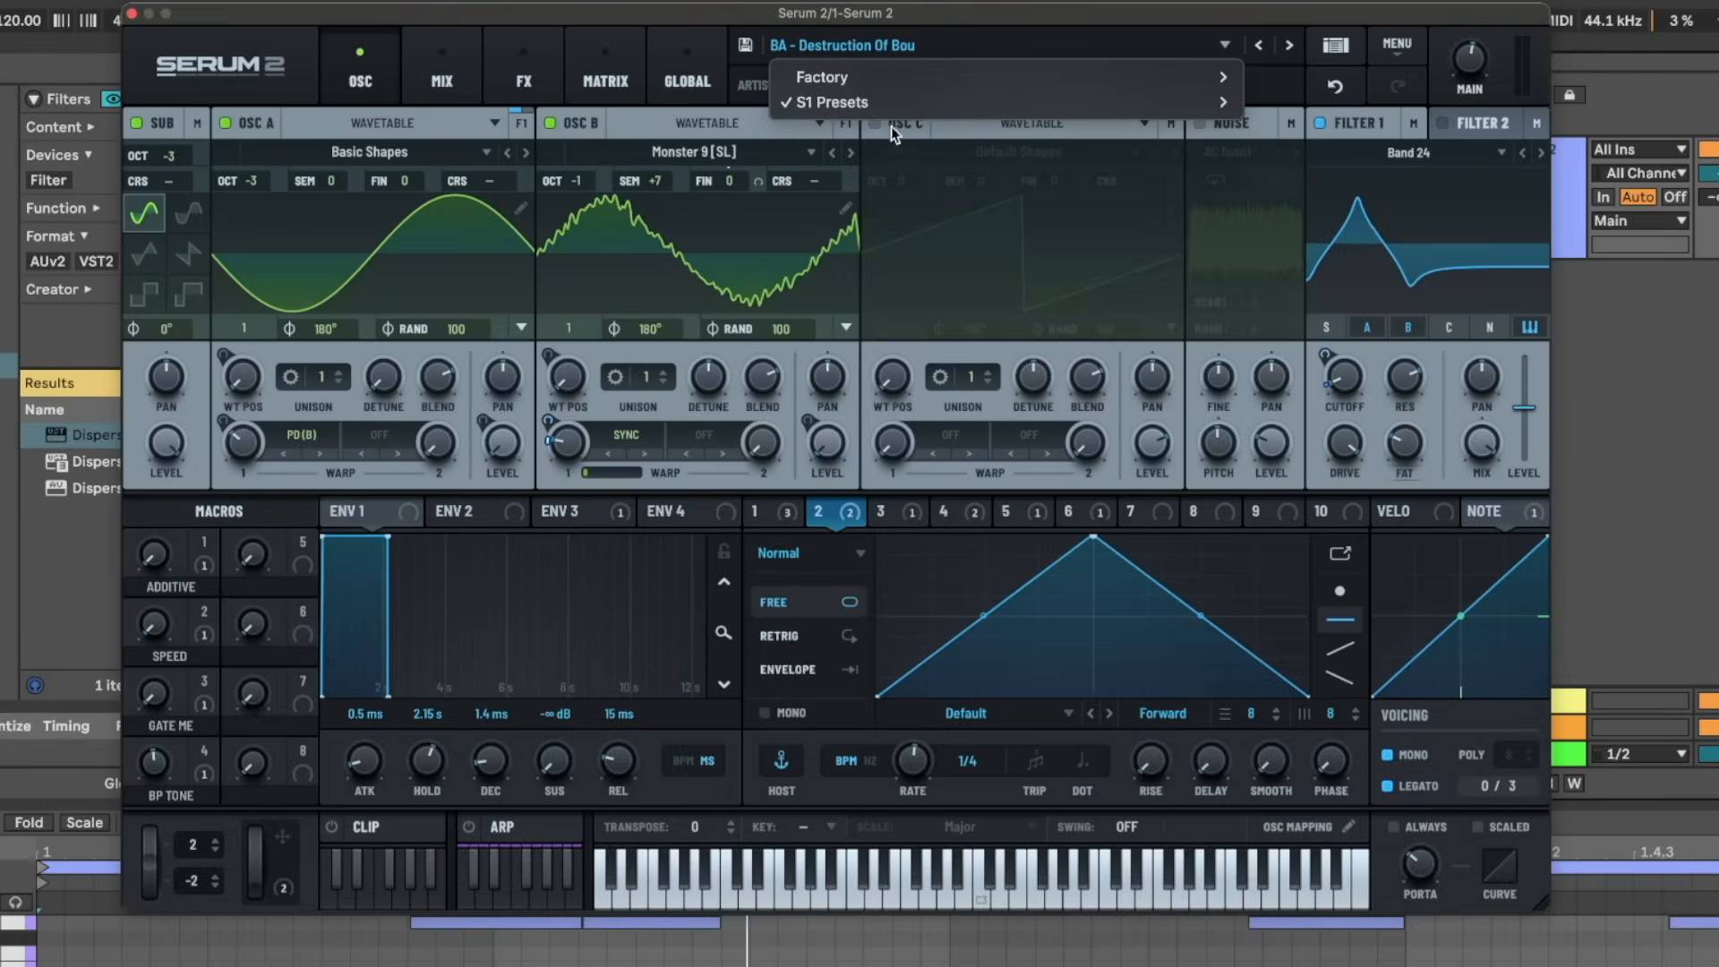
mouse_move(874, 102)
mouse_move(1487, 503)
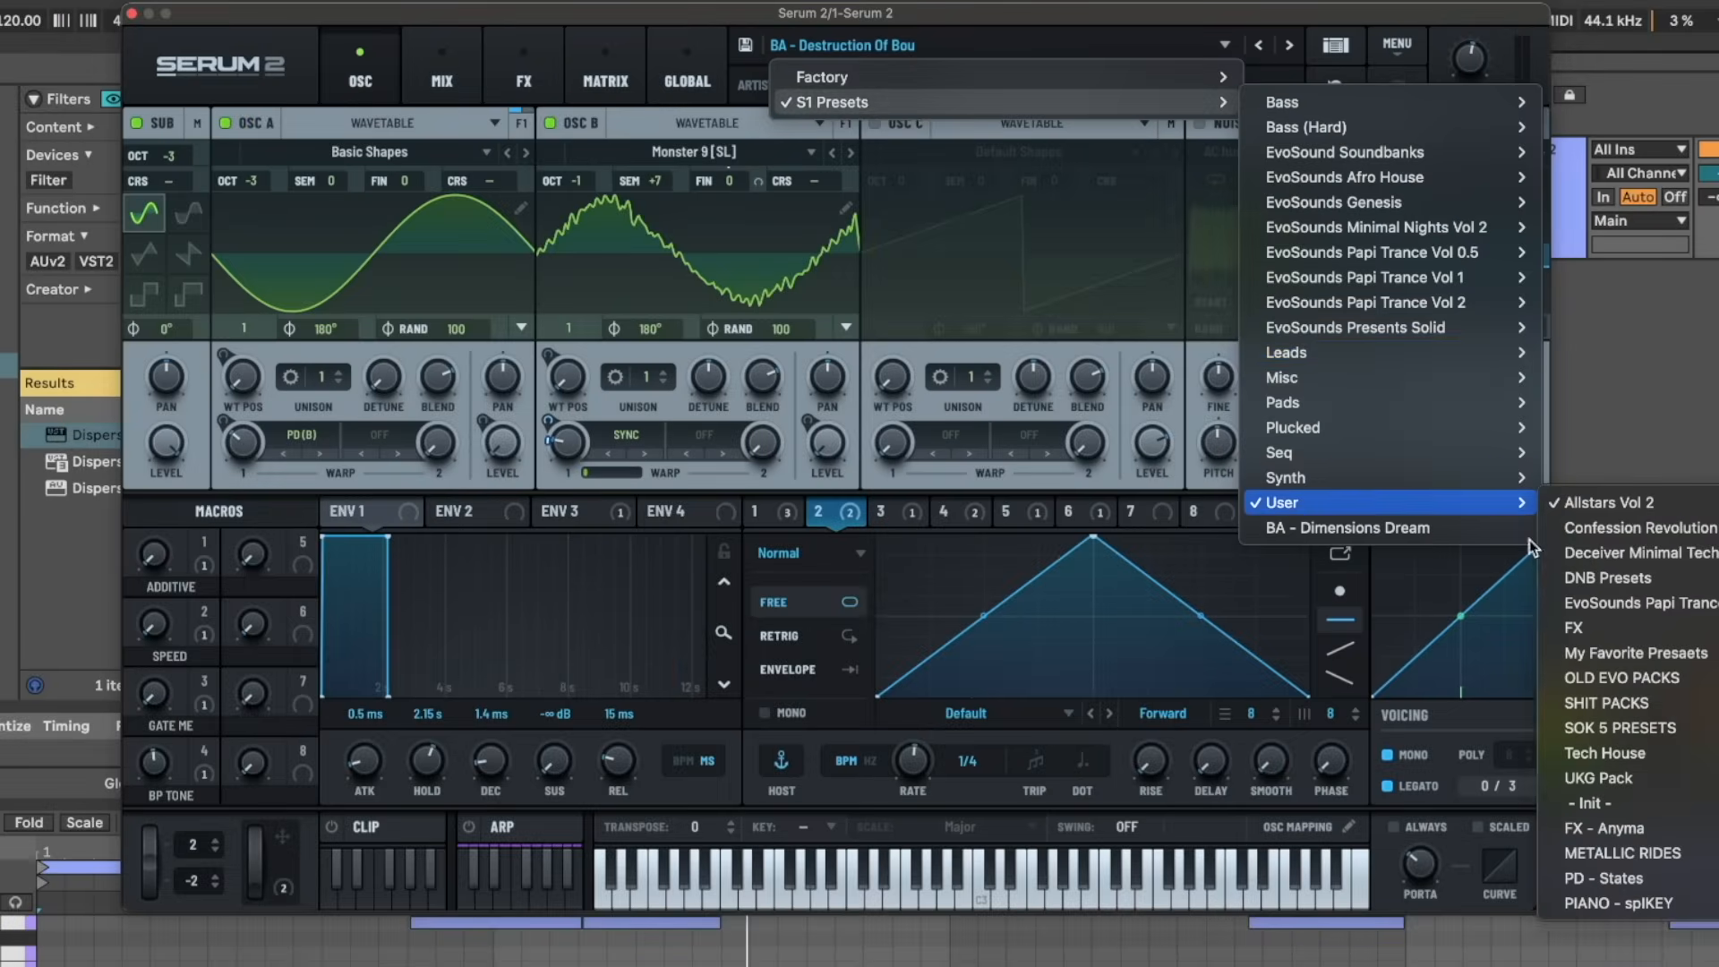
mouse_move(1620, 509)
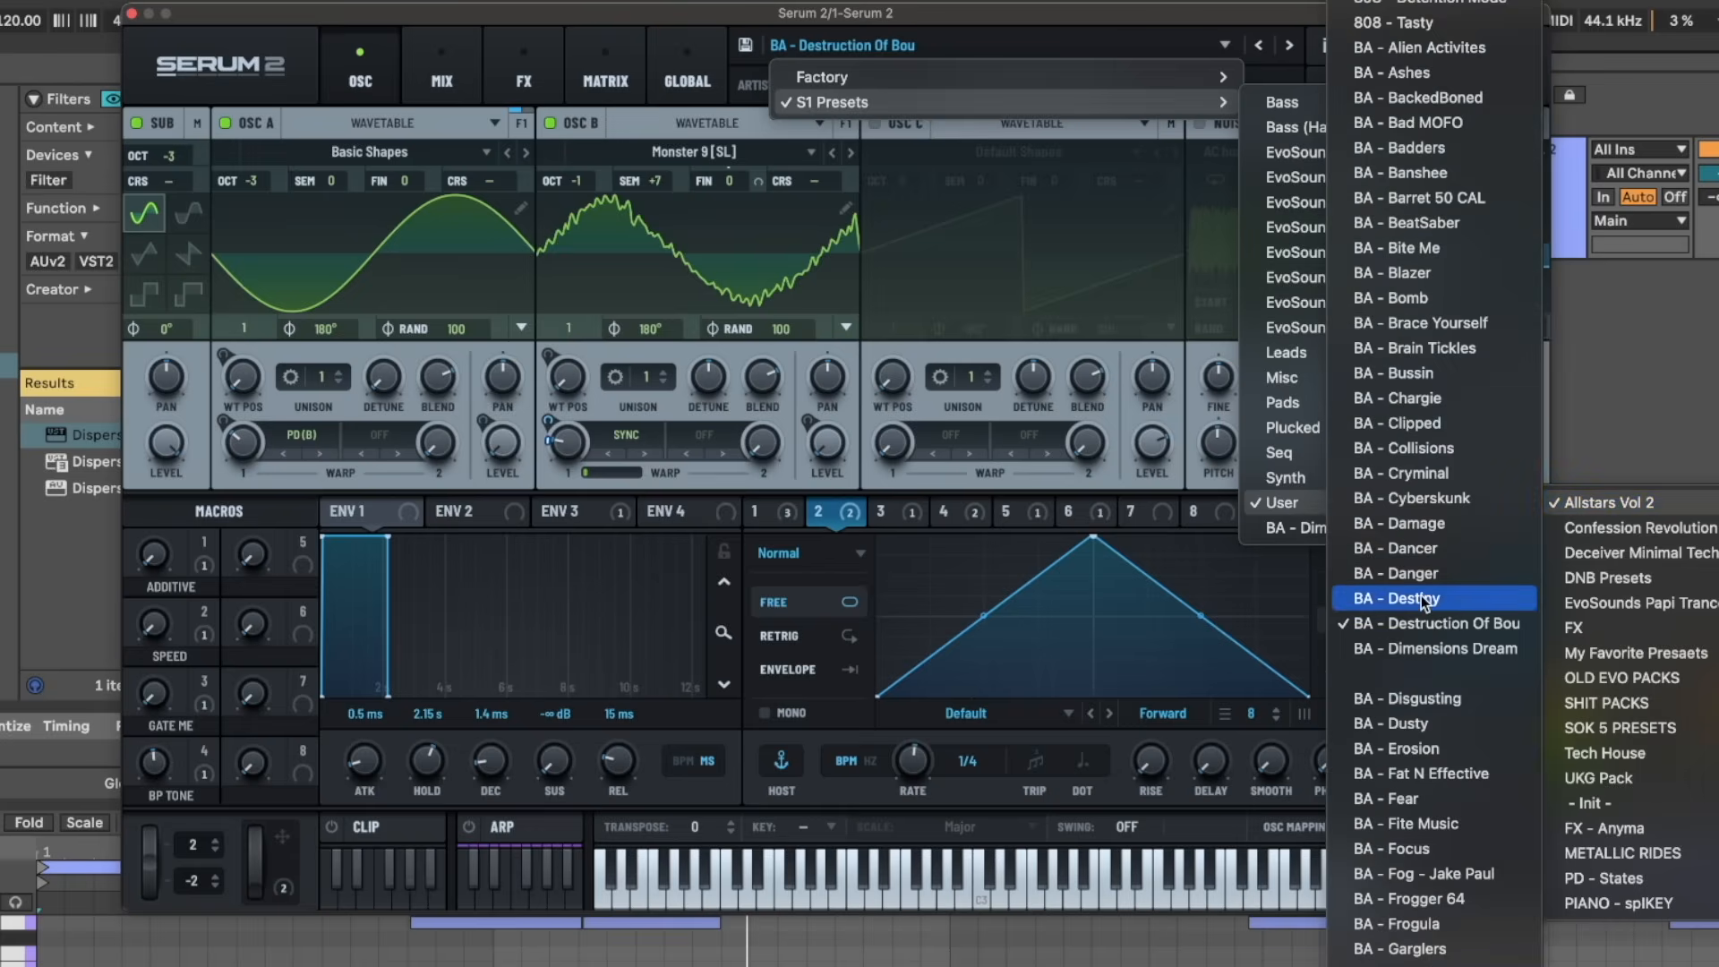
click(820, 704)
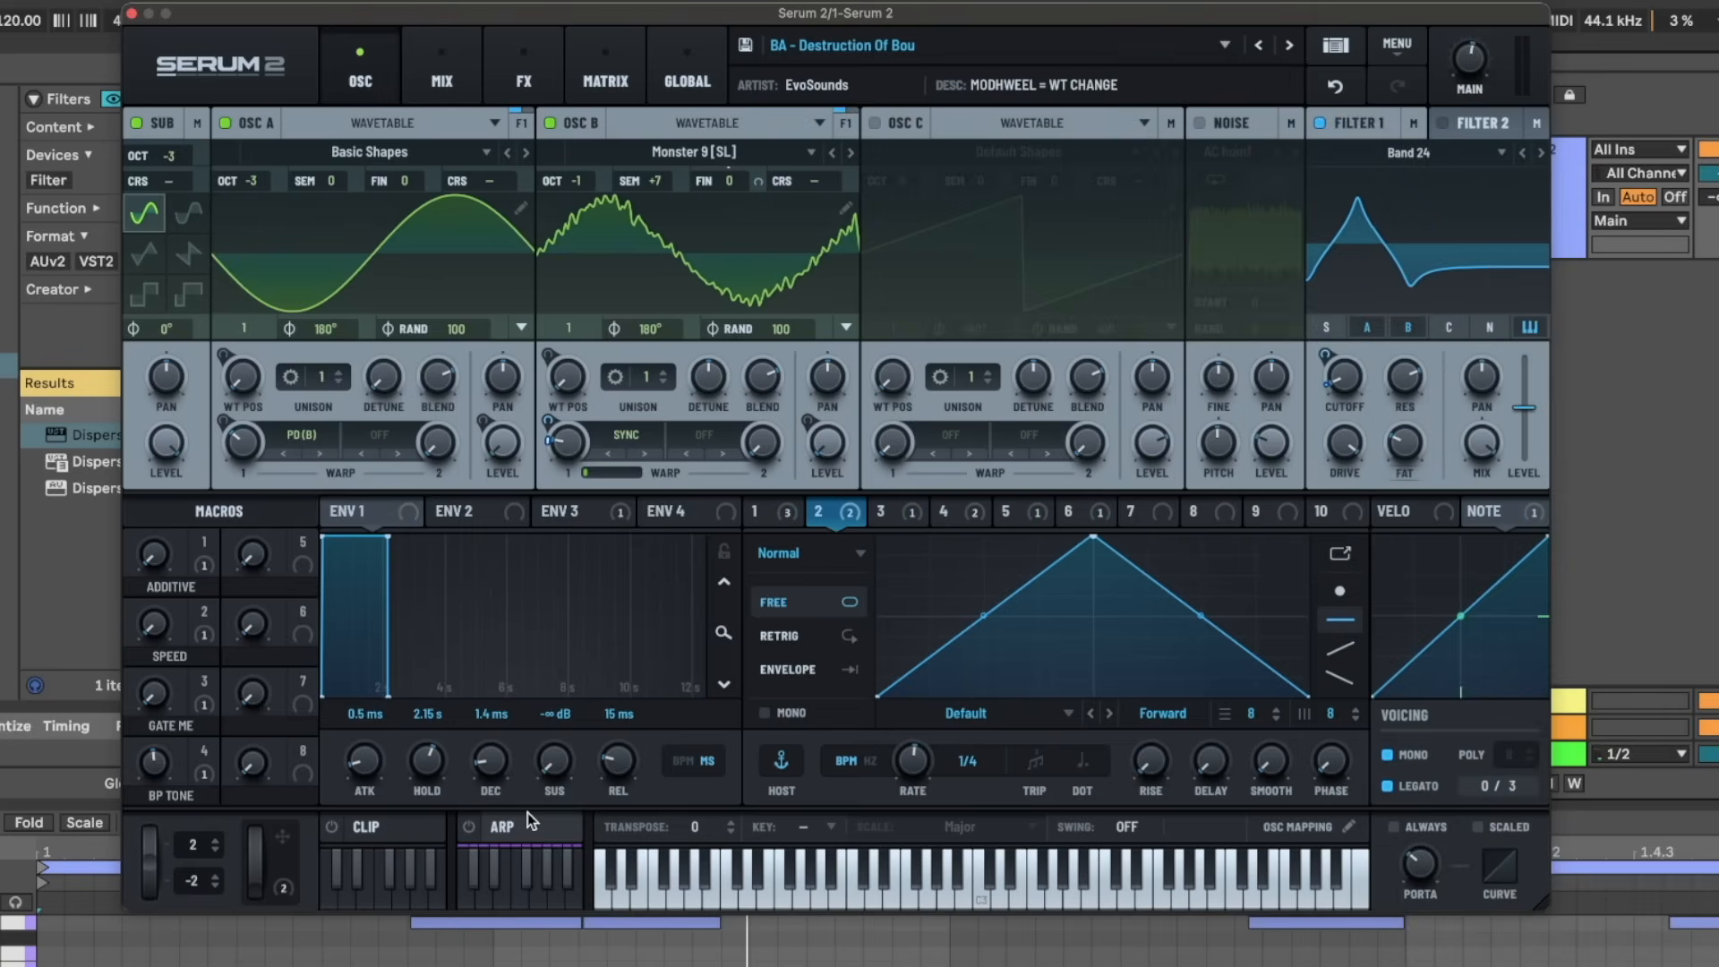
- Examine the mixer, global, matrix and effects pages of the BA - Destruction Of Bou preset
click(443, 71)
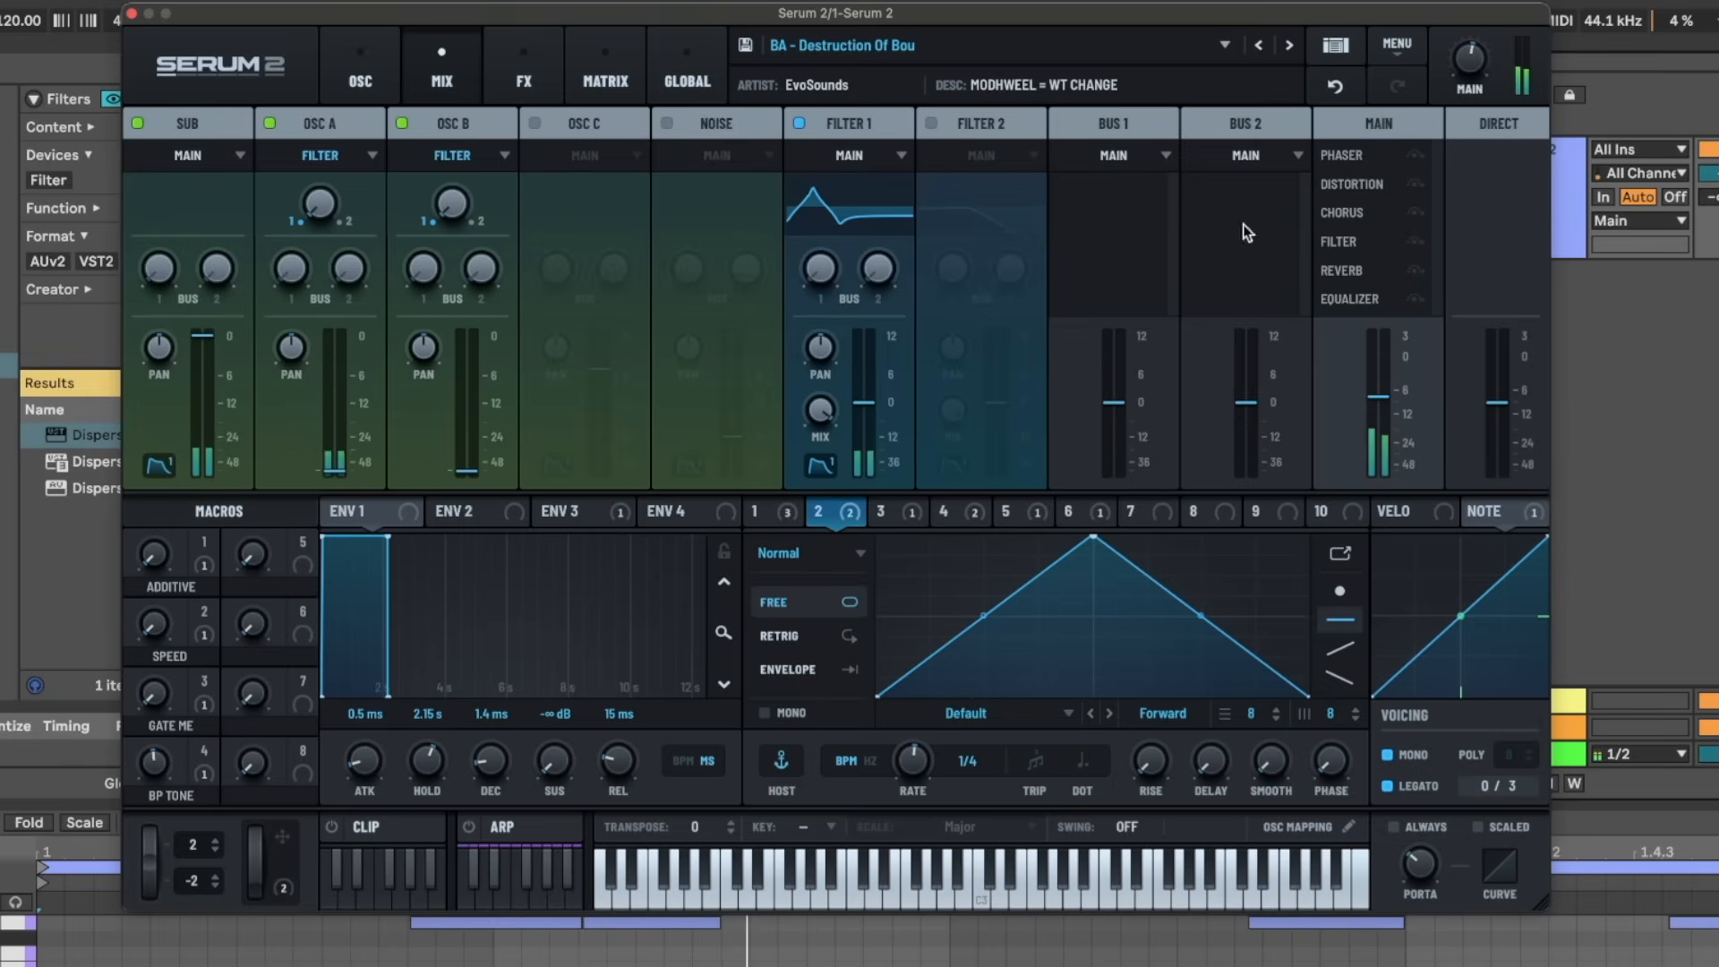
click(667, 79)
click(596, 70)
click(520, 65)
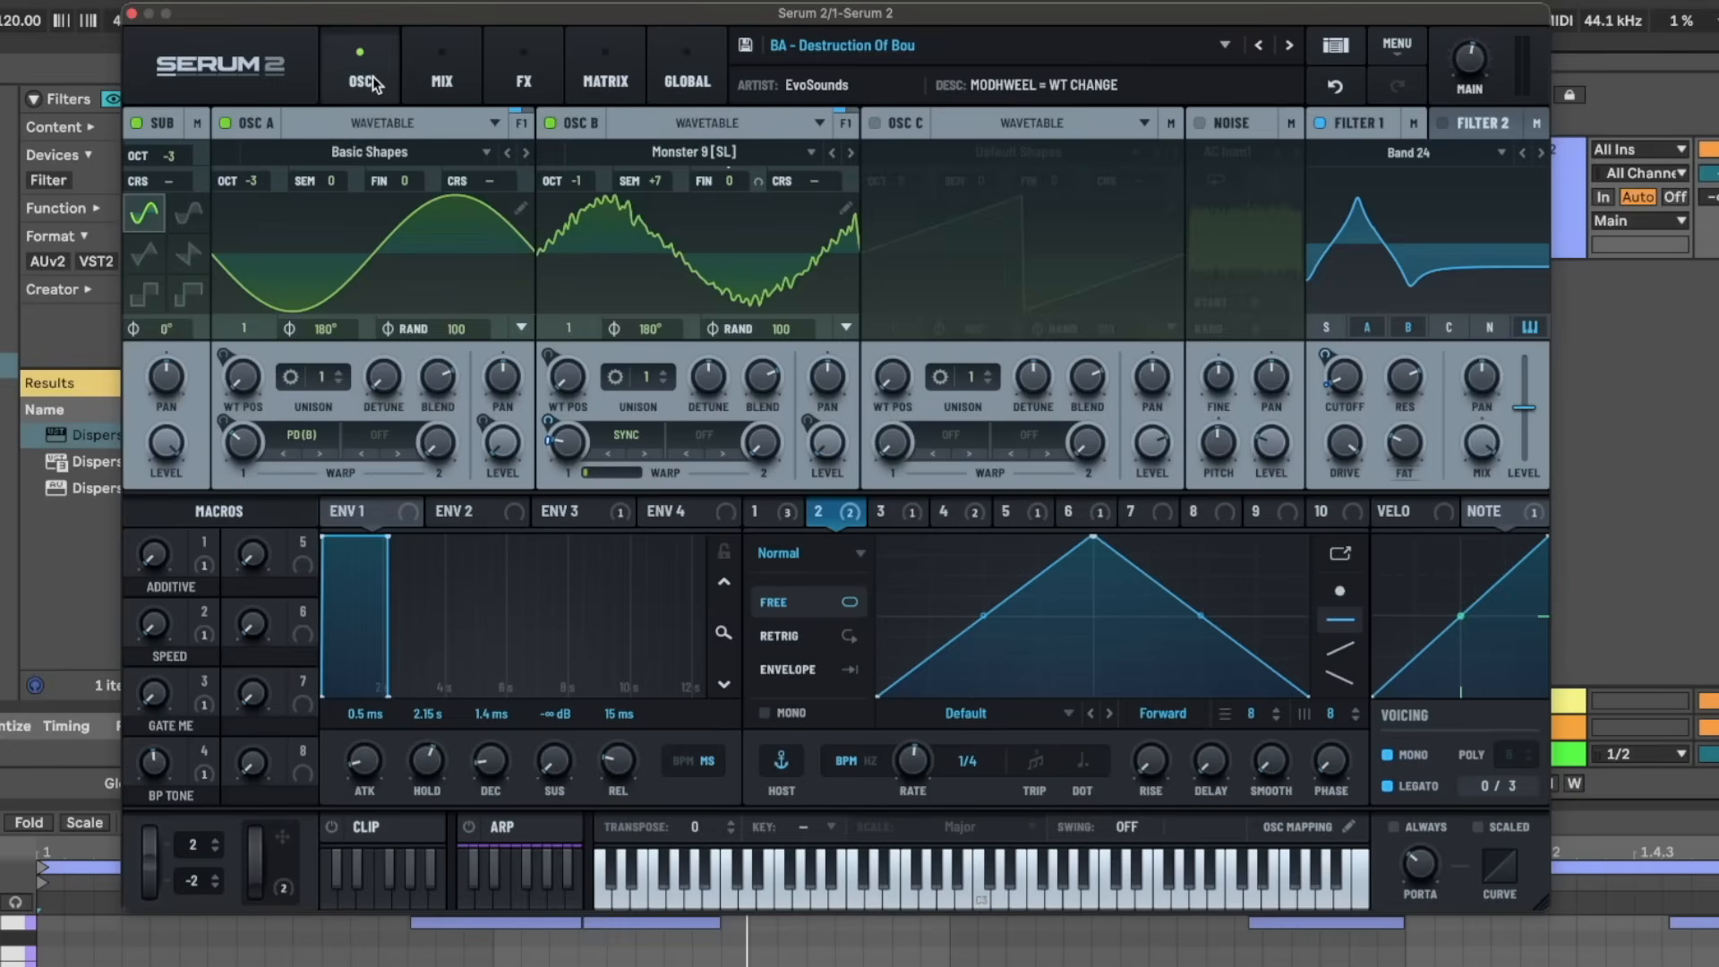
- Compare the preset's effect racks on Main, Bus 1 and Bus 2
click(430, 67)
click(516, 79)
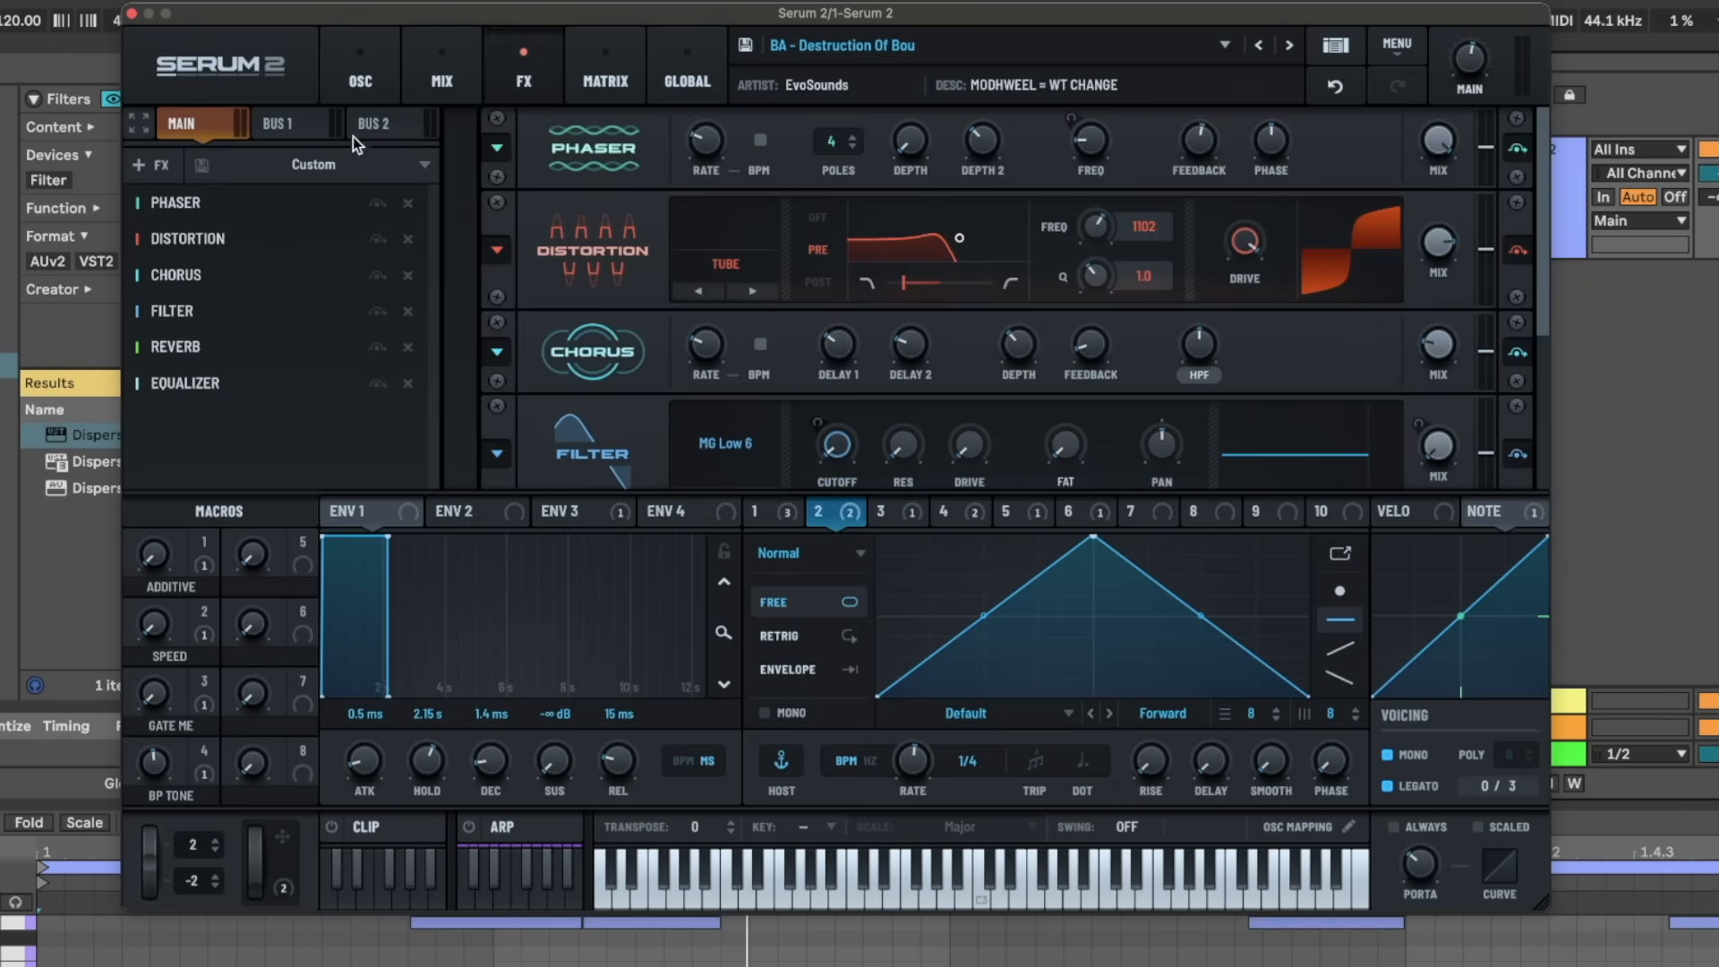
click(293, 126)
click(394, 125)
click(278, 126)
click(208, 122)
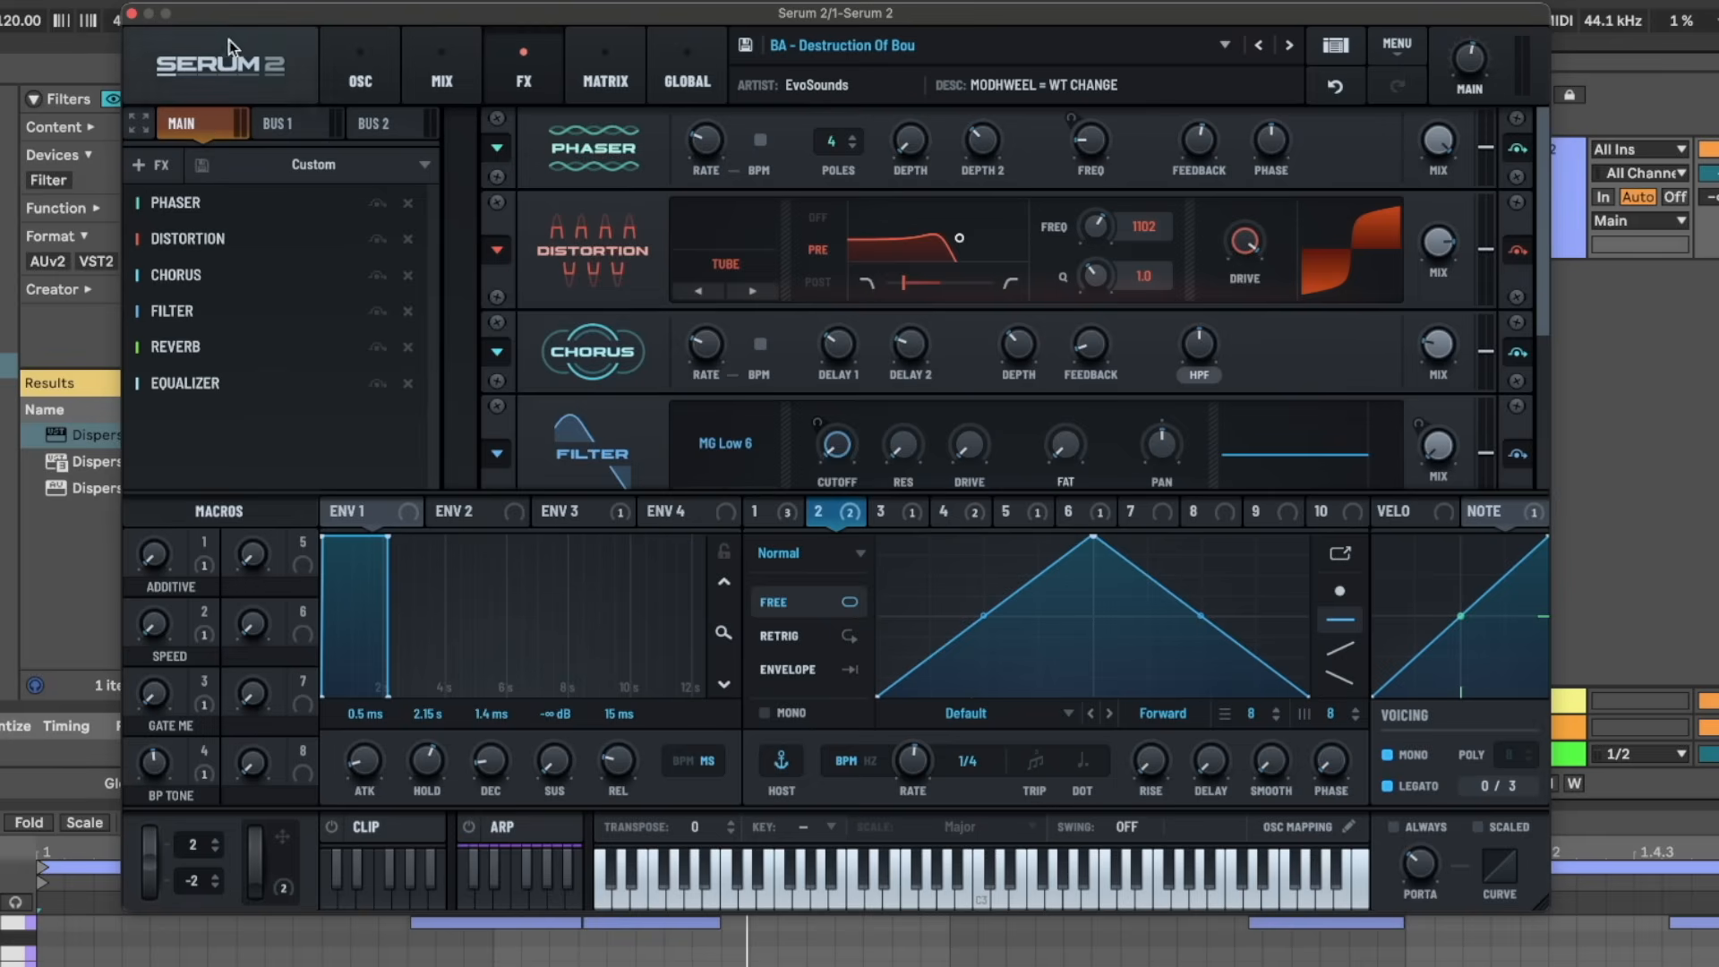
- Look through oscillator A's wavetable categories and view envelopes 3 and 1
click(375, 61)
click(330, 151)
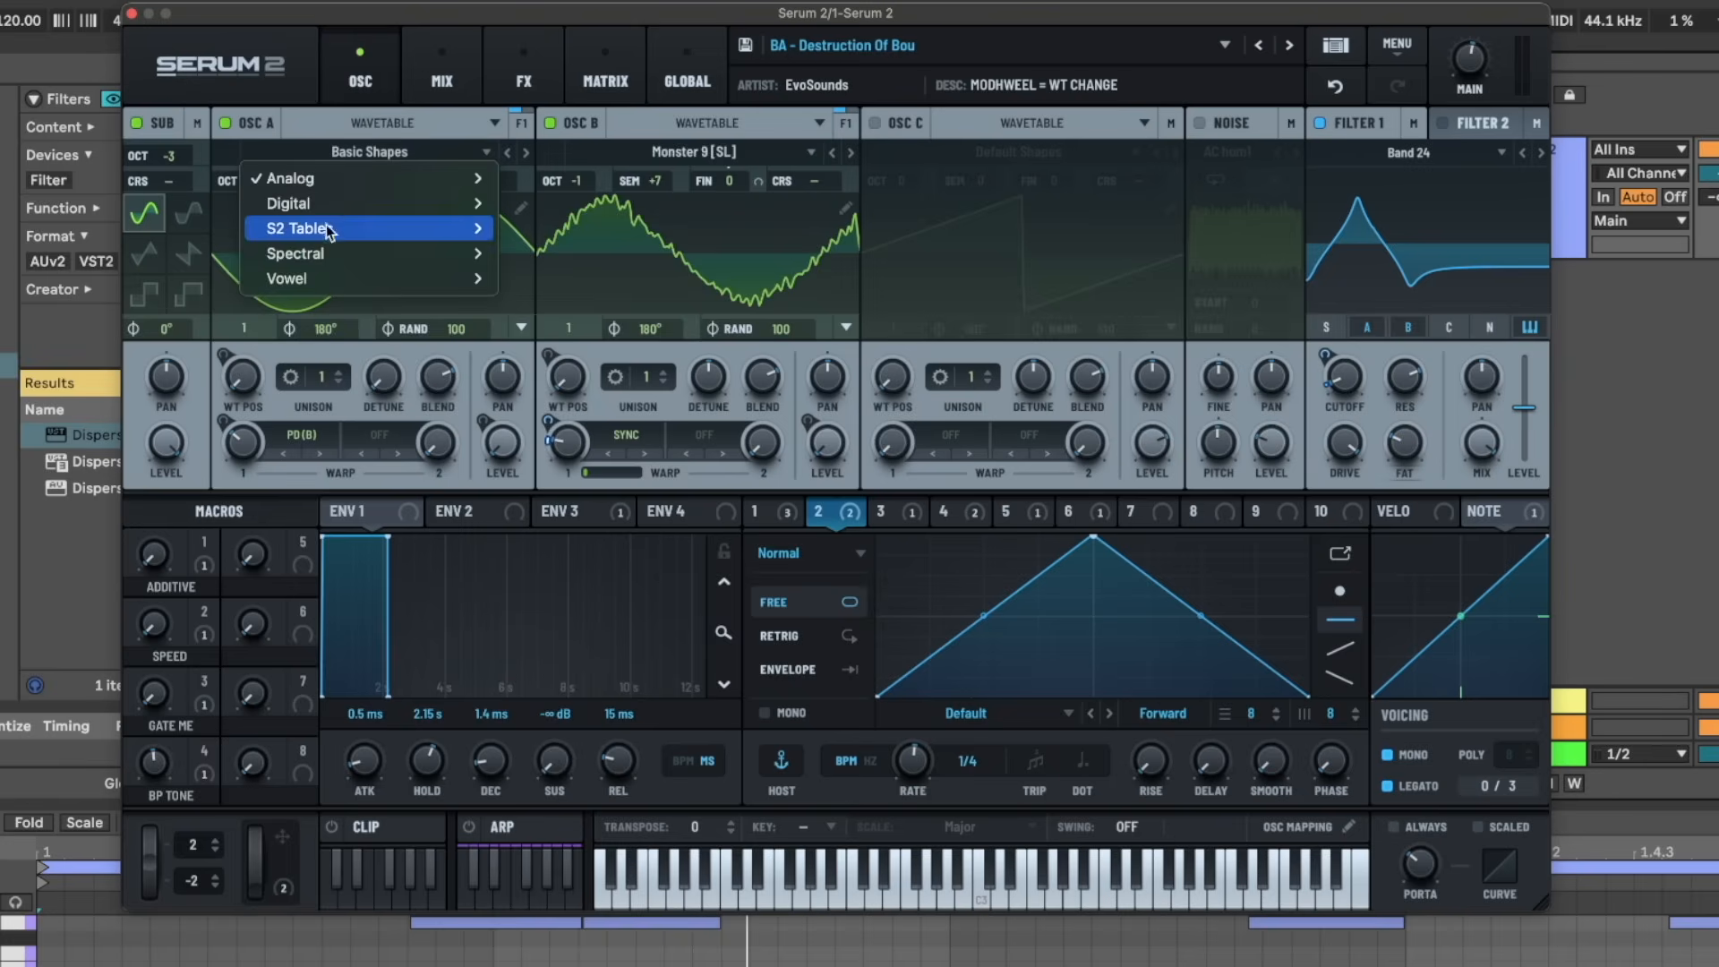
click(716, 548)
click(548, 511)
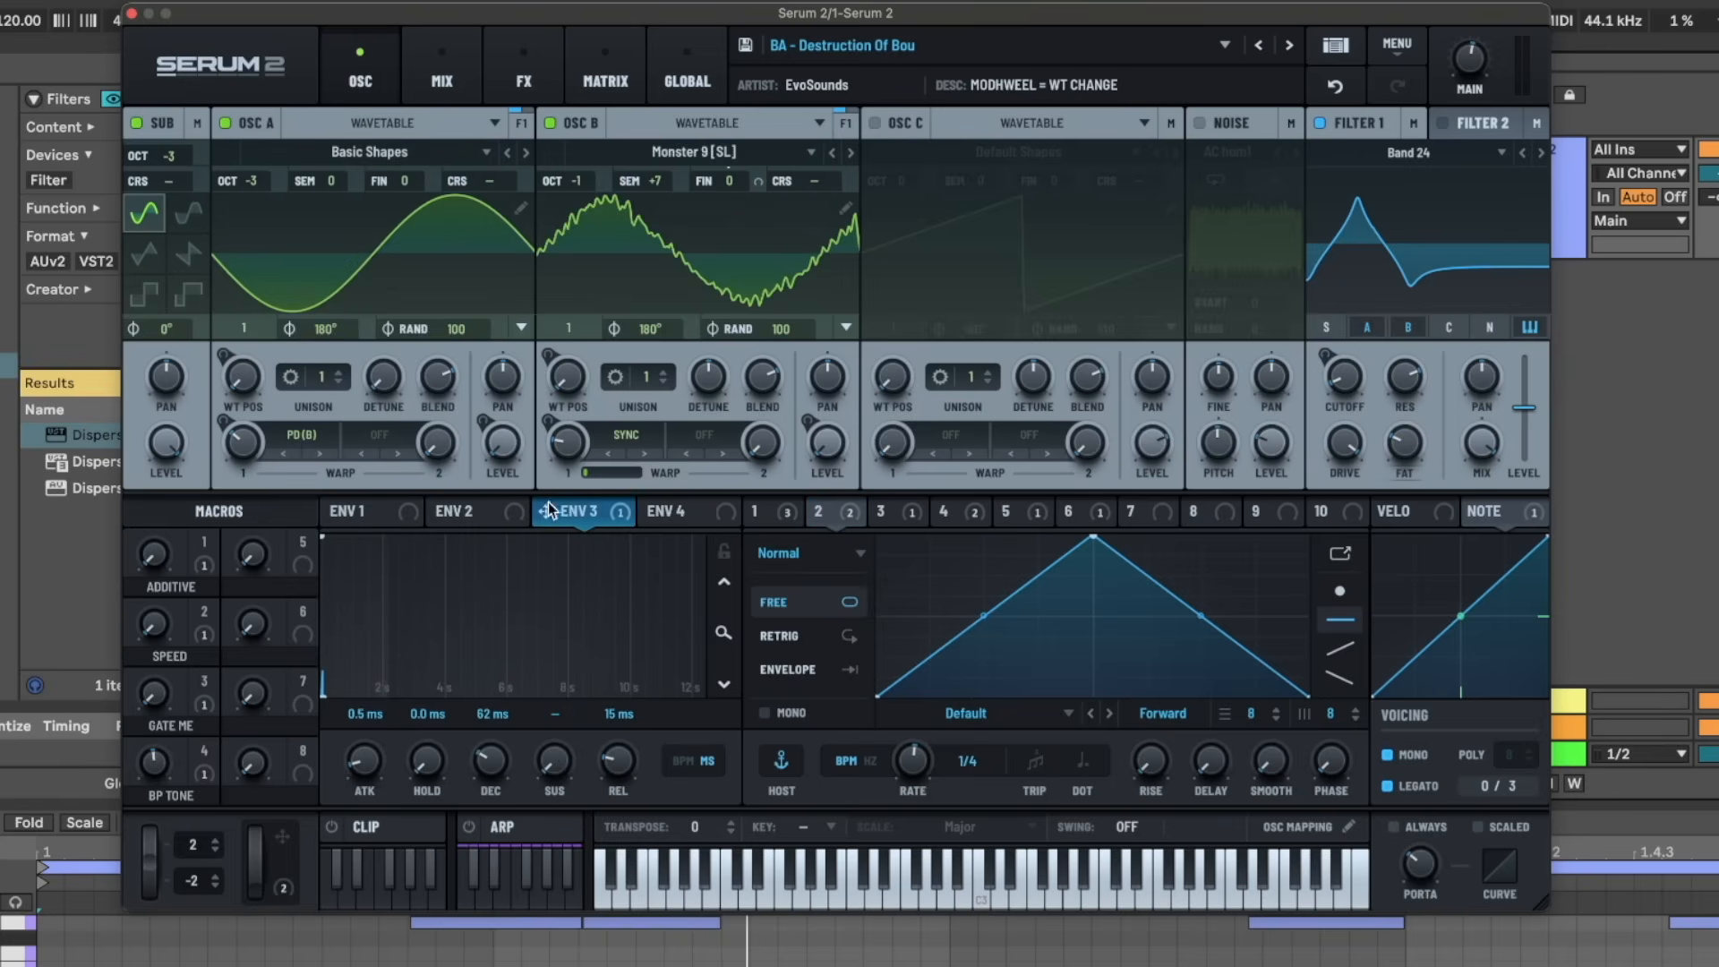
click(384, 513)
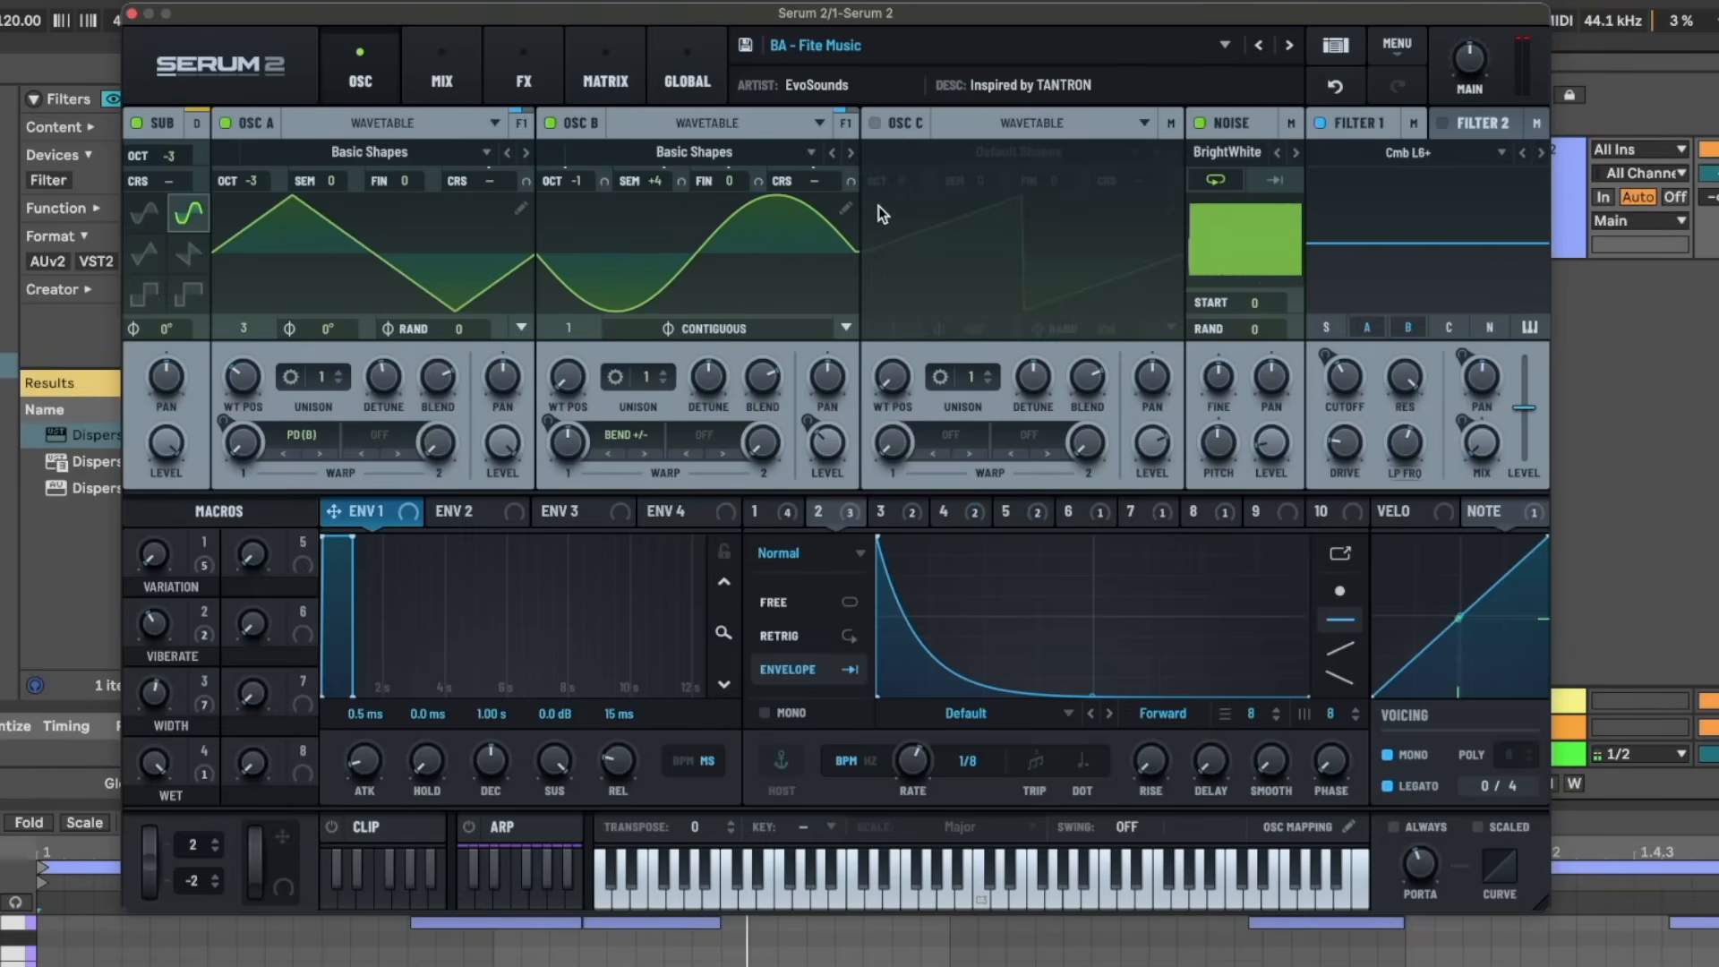
- In the BA - Fite Music preset, change oscillator A's first warp mode to FM (B)
click(294, 432)
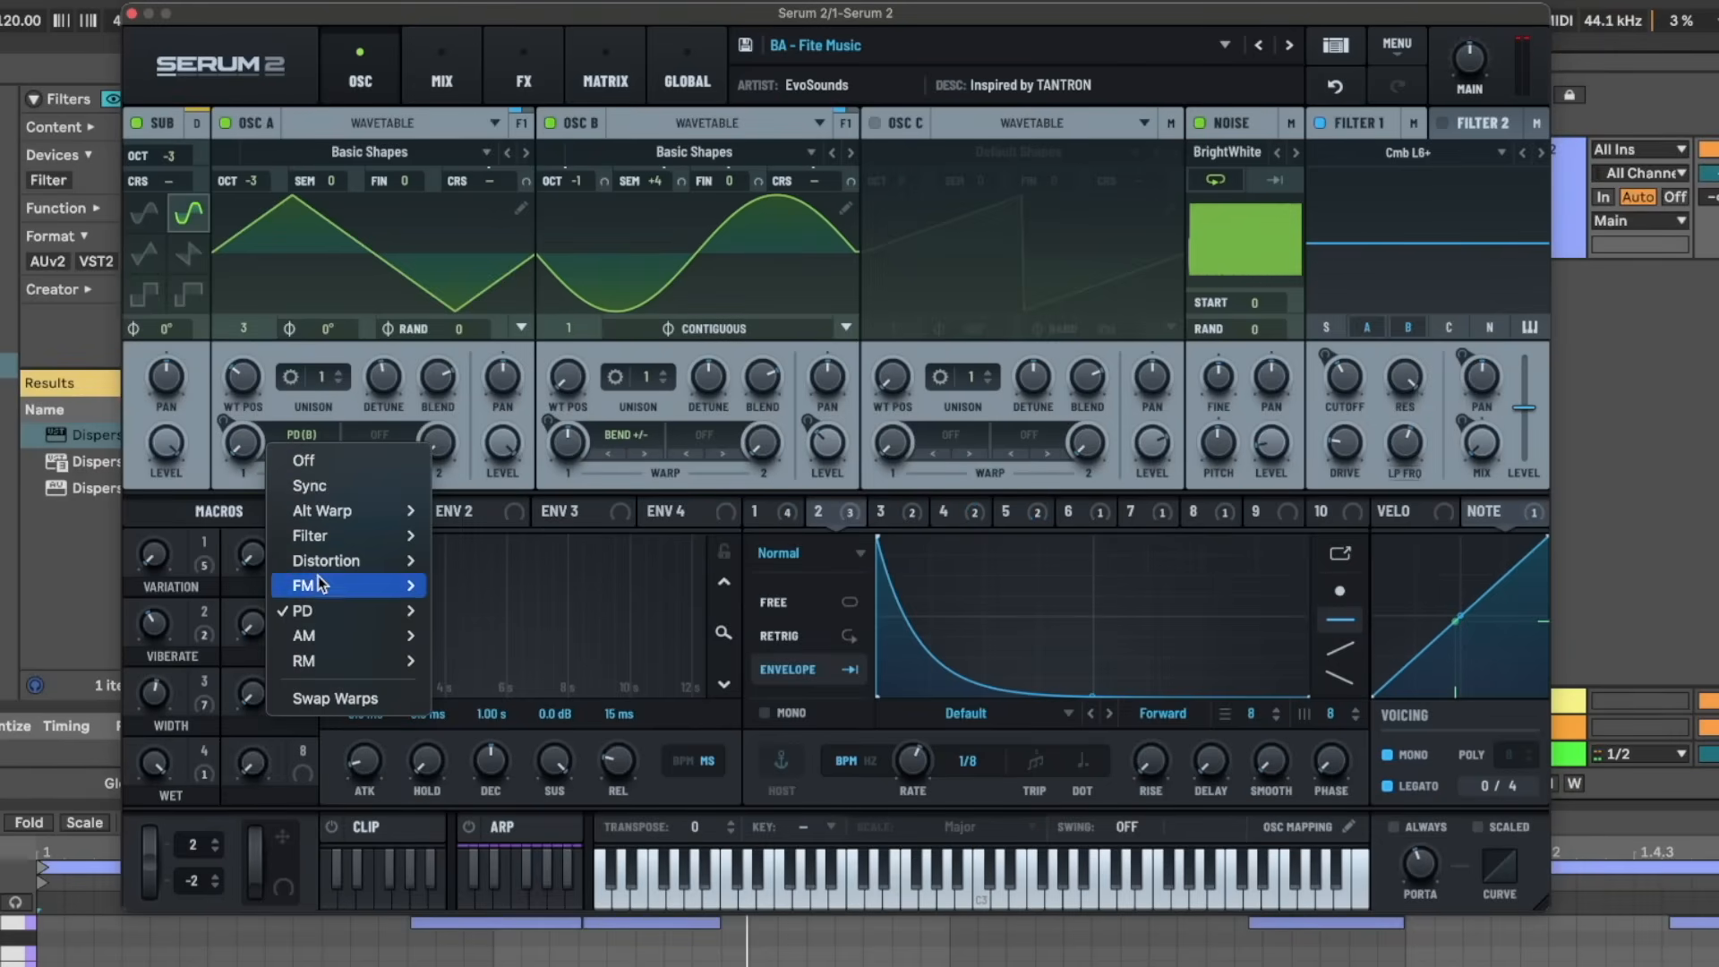
mouse_move(321, 585)
click(447, 585)
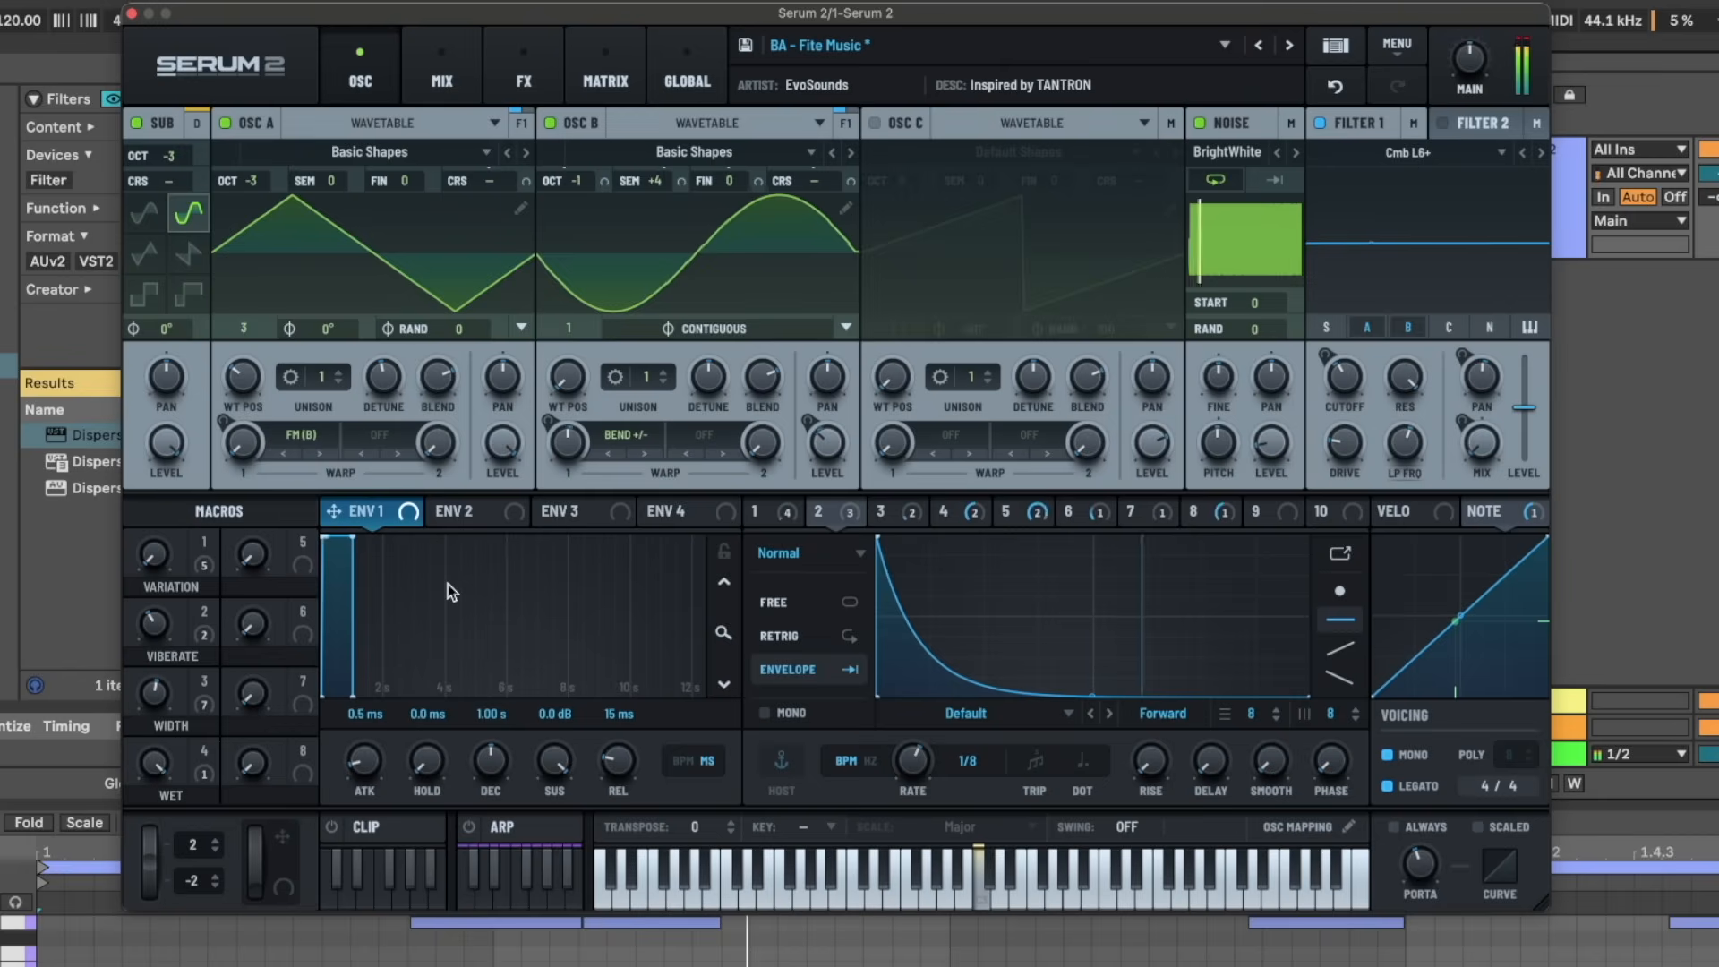